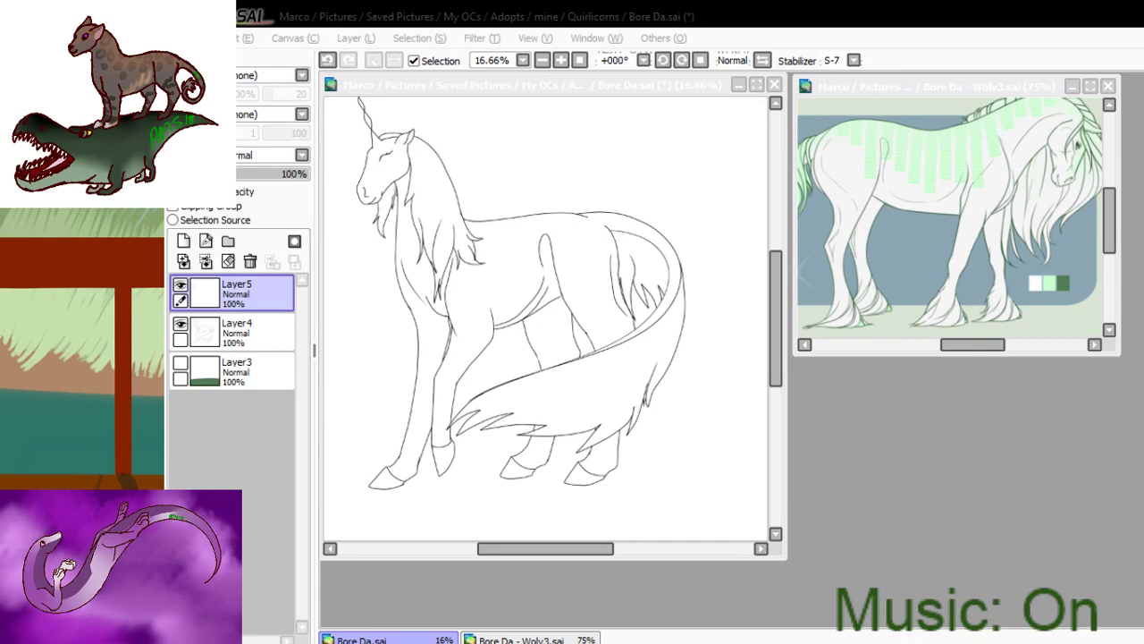
- Merge the empty Layer5 down into the Layer4 line art
{"action": "key", "text": "alt+Tab"}
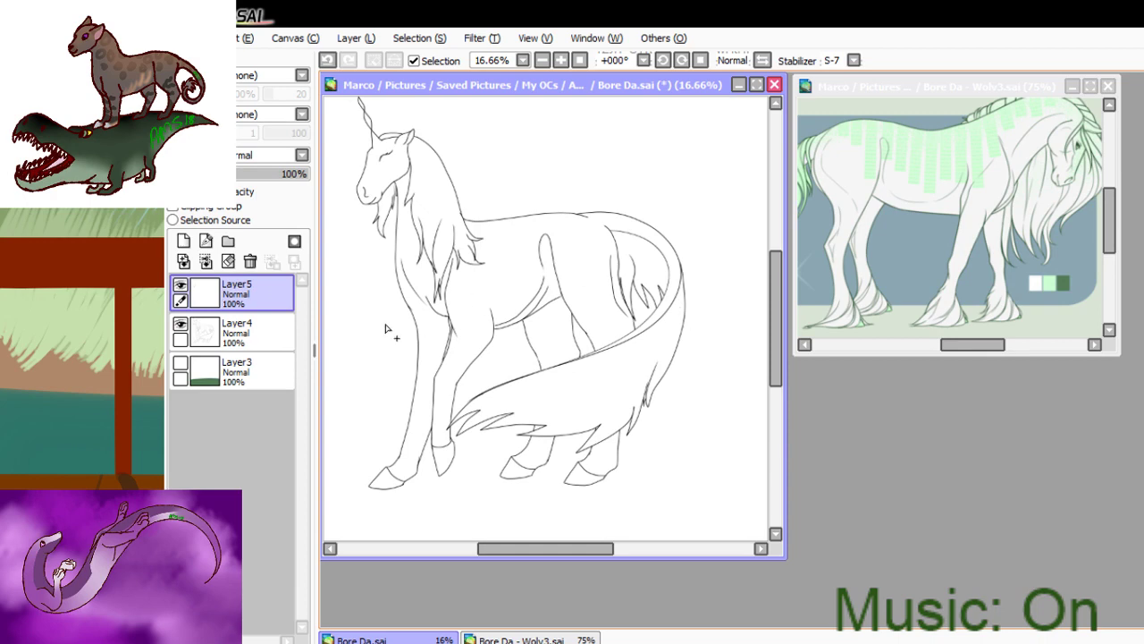
{"action": "left_click", "coordinate": [205, 261]}
{"action": "left_click", "coordinate": [589, 170]}
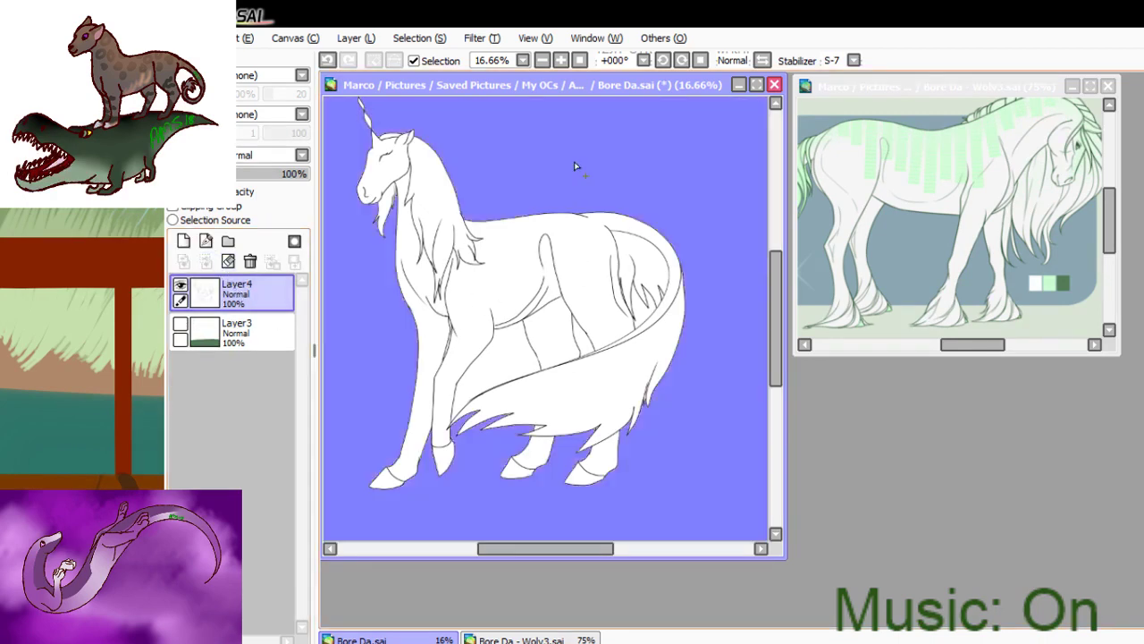
{"action": "left_click", "coordinate": [516, 362]}
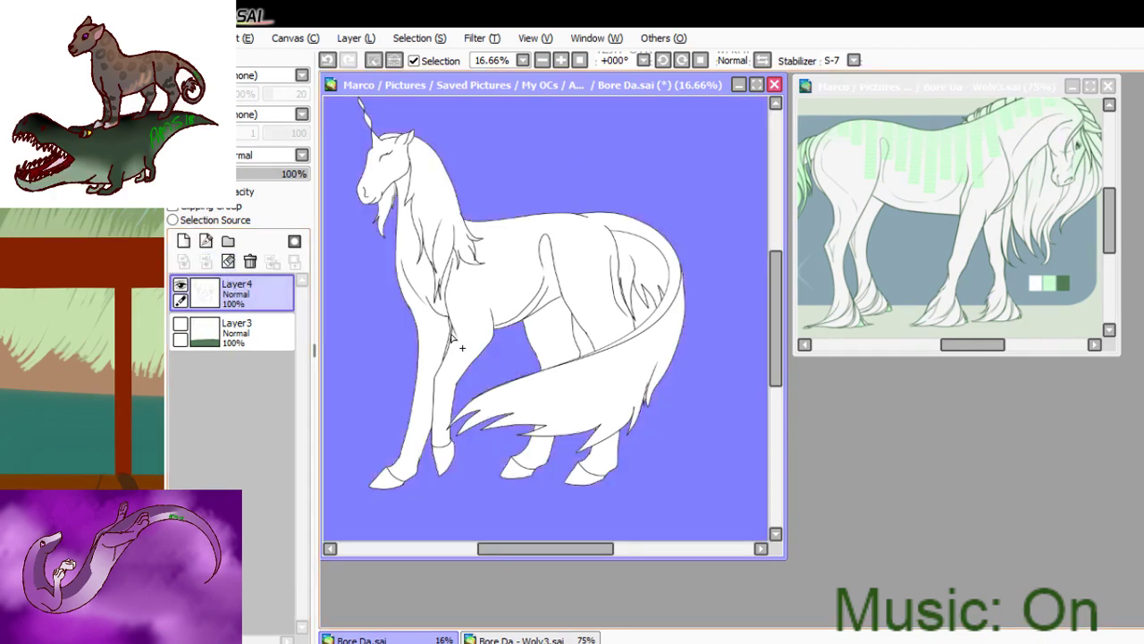
{"action": "left_click", "coordinate": [455, 340]}
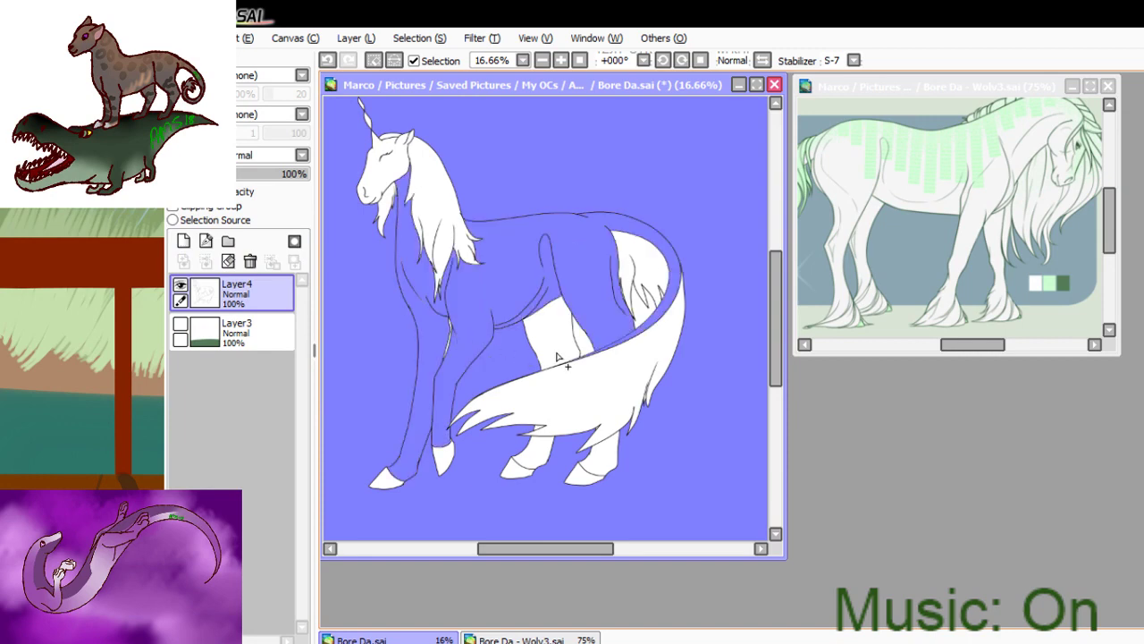
{"action": "key", "text": "ctrl+z"}
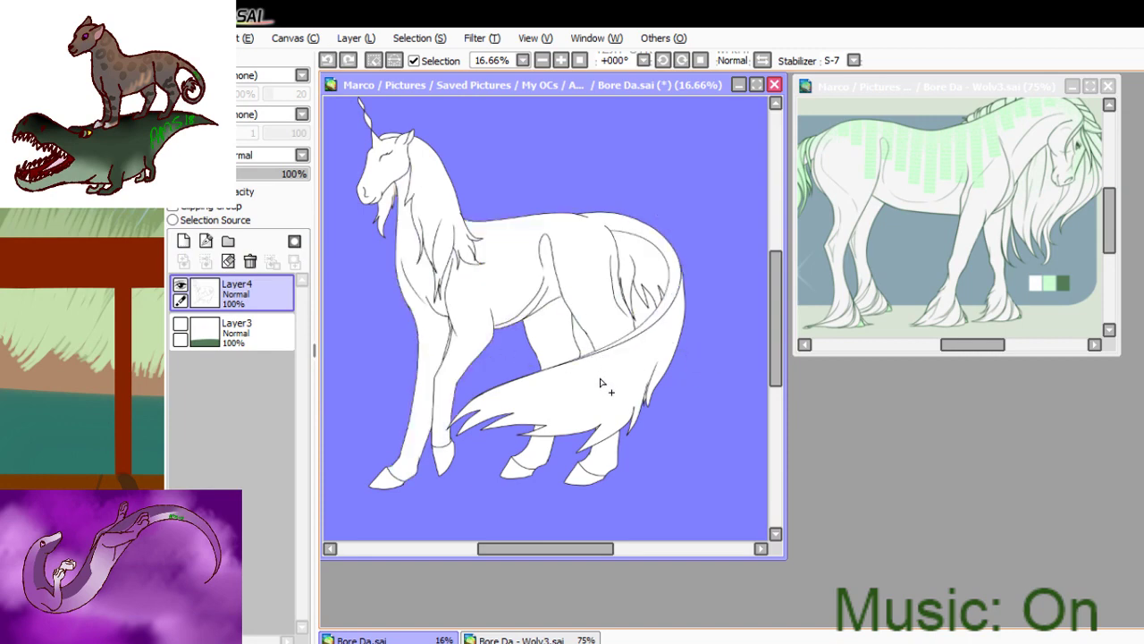
{"action": "key", "text": "ctrl+d"}
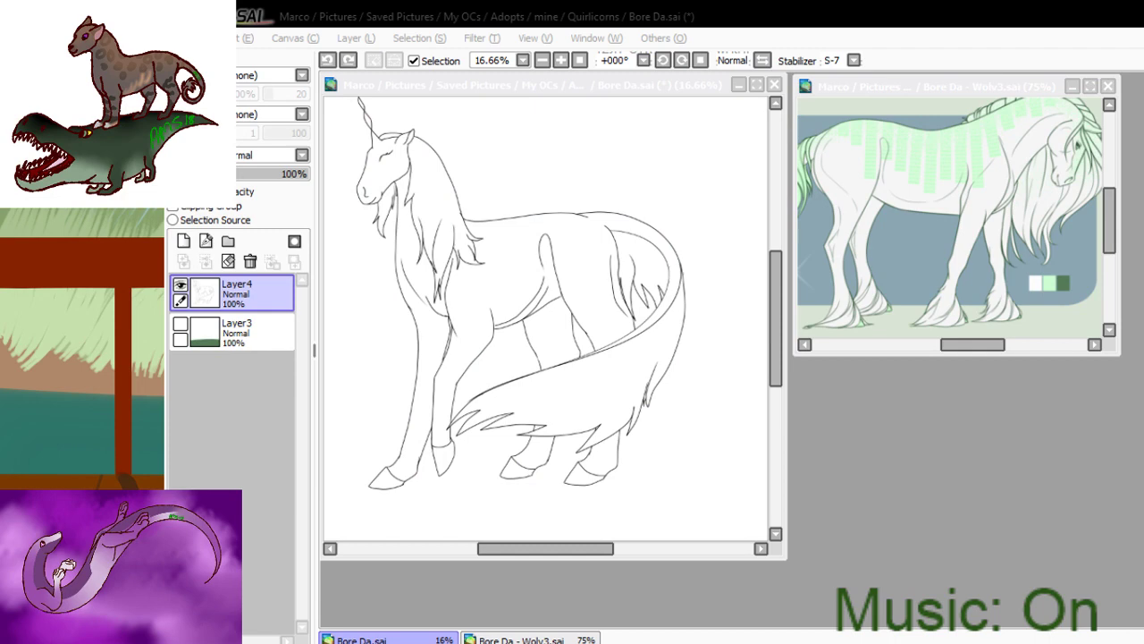
{"action": "key", "text": "alt+Tab"}
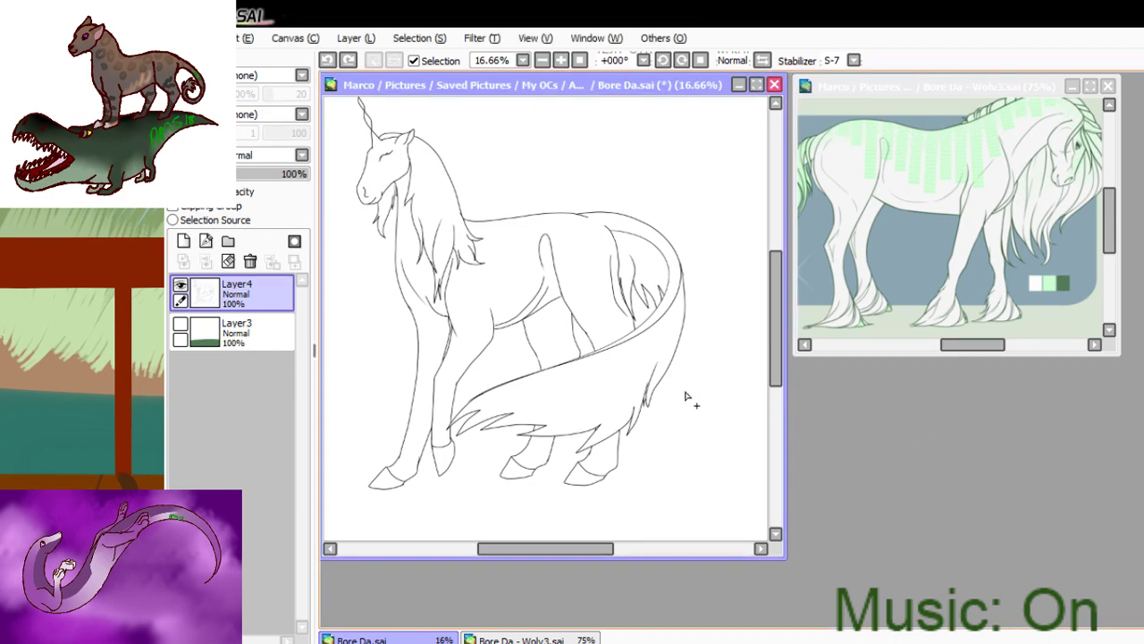
{"action": "left_click", "coordinate": [684, 435]}
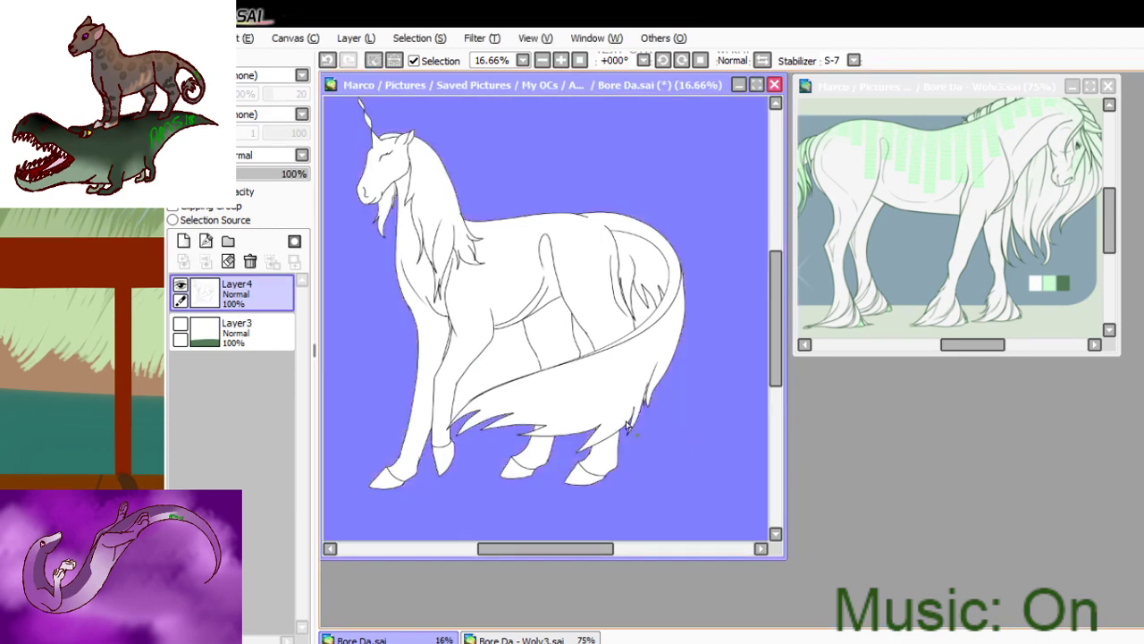
{"action": "left_click", "coordinate": [327, 60]}
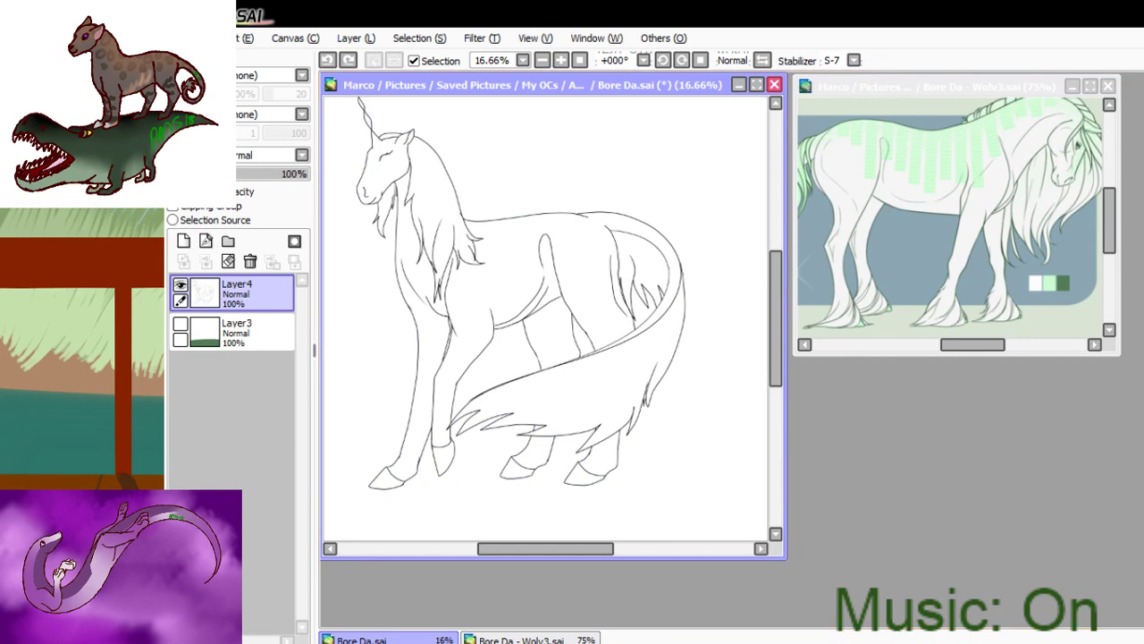
{"action": "left_click", "coordinate": [702, 461]}
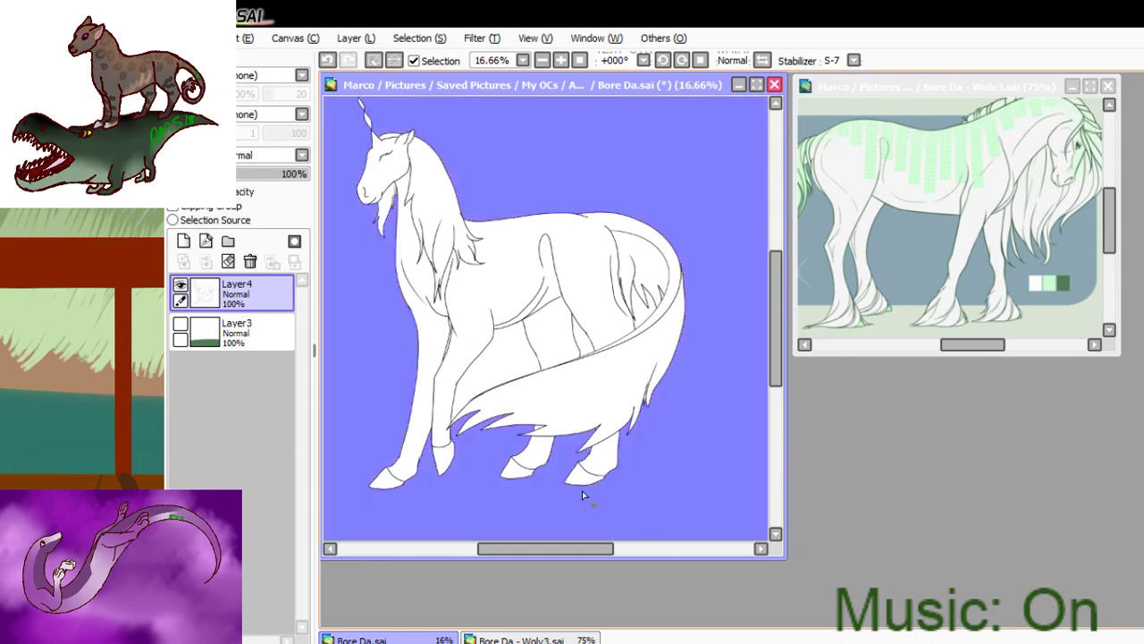
{"action": "key", "text": "ctrl+z"}
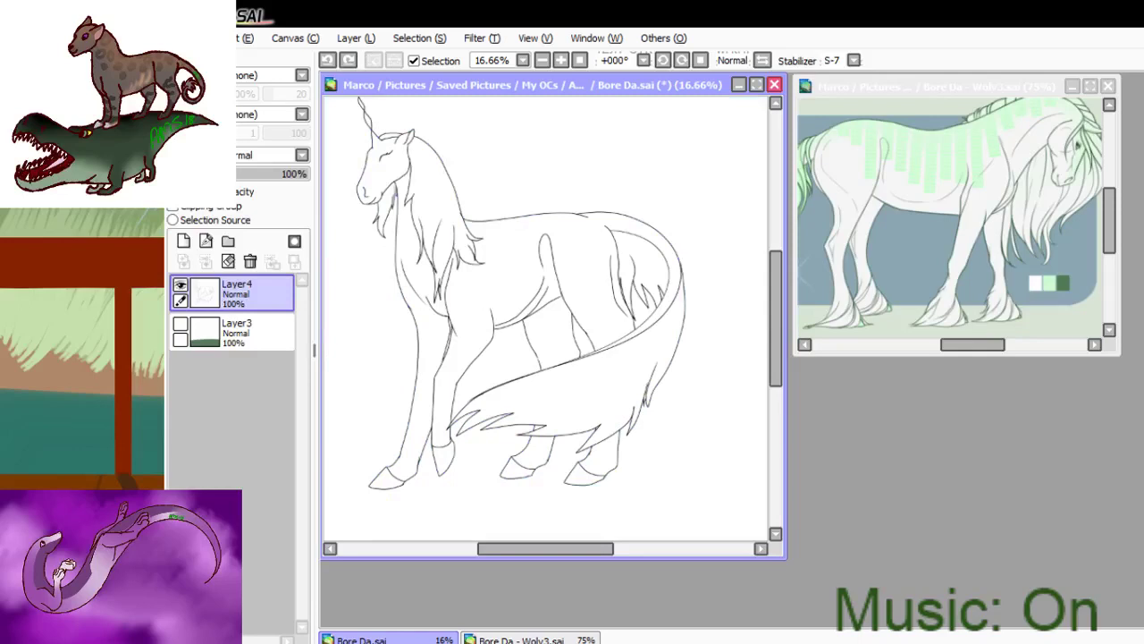
{"action": "left_click", "coordinate": [666, 481]}
{"action": "key", "text": "ctrl+z"}
- Select the background around the unicorn, plus the enclosed gaps under the belly and beside the tail, with the Magic Wand
{"action": "left_click", "coordinate": [724, 490]}
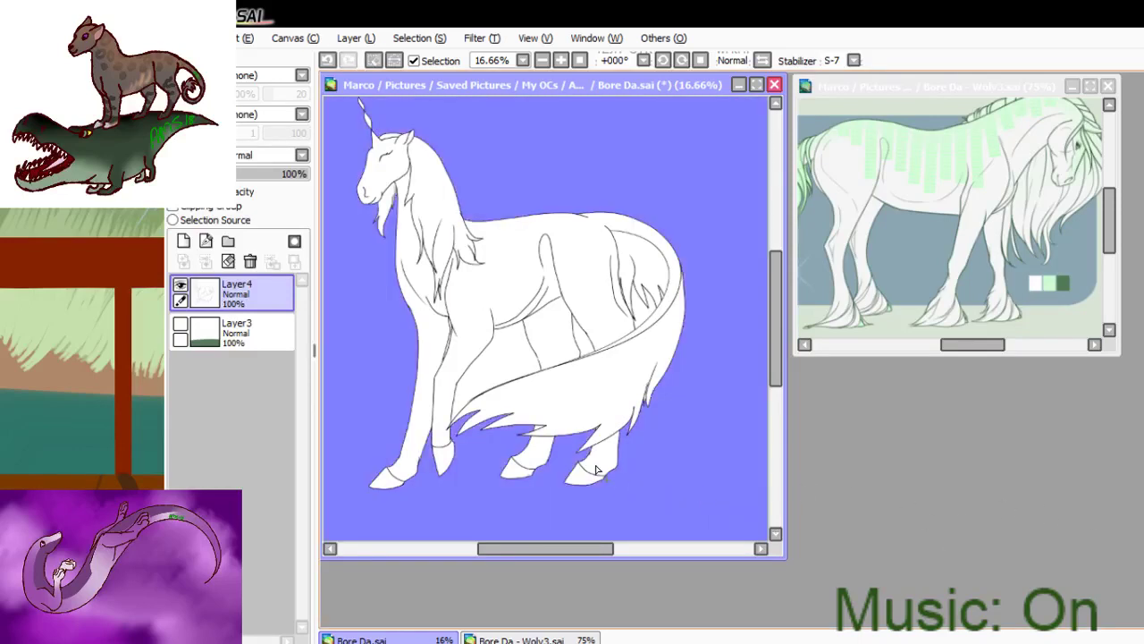
{"action": "left_click", "coordinate": [507, 368]}
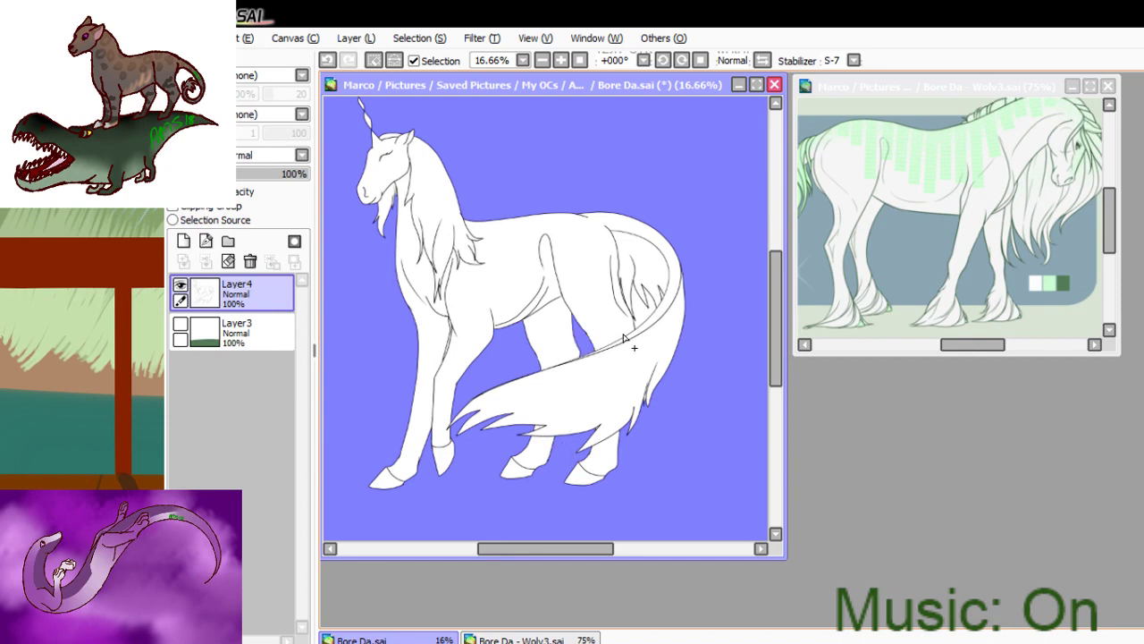
{"action": "left_click", "coordinate": [634, 306]}
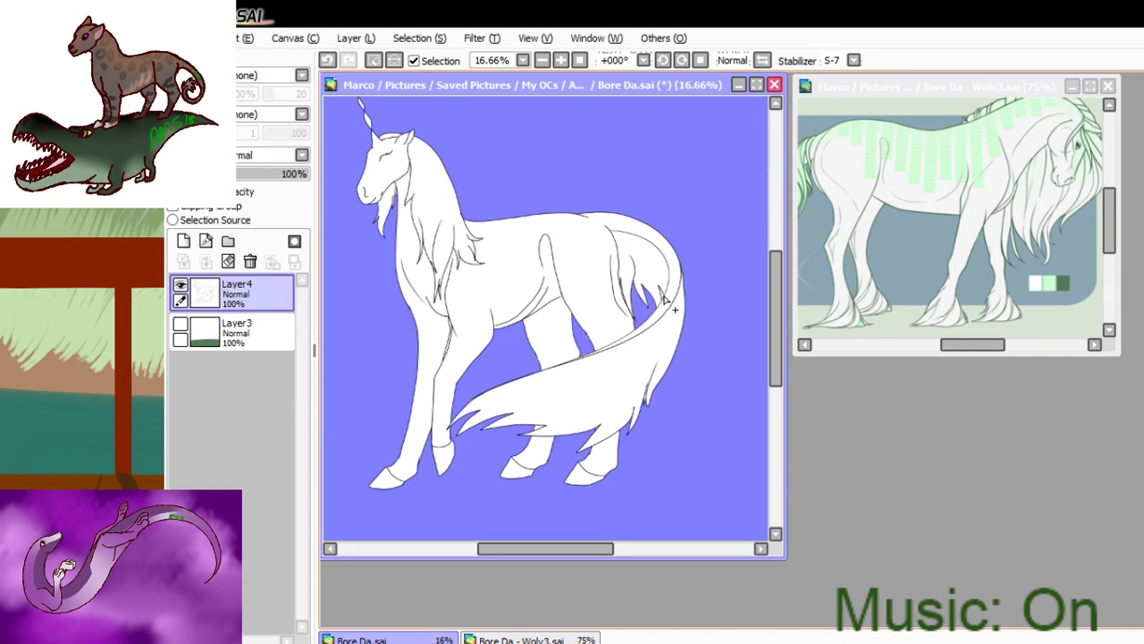
- Add the narrow gap between the front legs to the selection and invert it to cover the unicorn's silhouette
{"action": "key", "text": "z"}
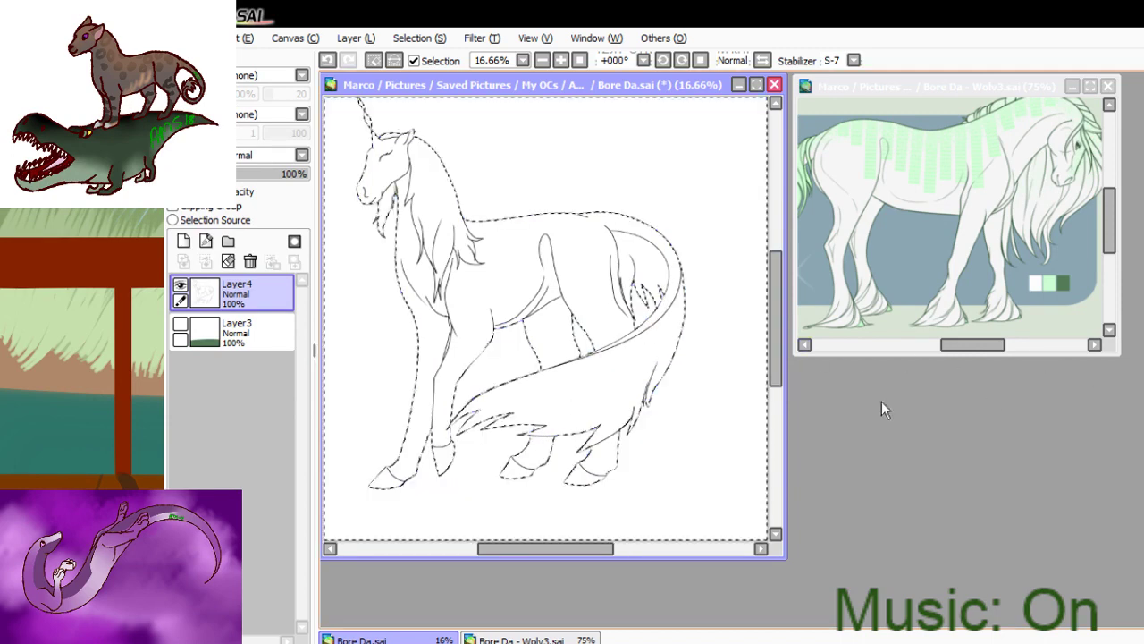
{"action": "left_click_drag", "start_coordinate": [433, 320], "coordinate": [520, 416]}
{"action": "left_click_drag", "start_coordinate": [393, 169], "coordinate": [670, 405]}
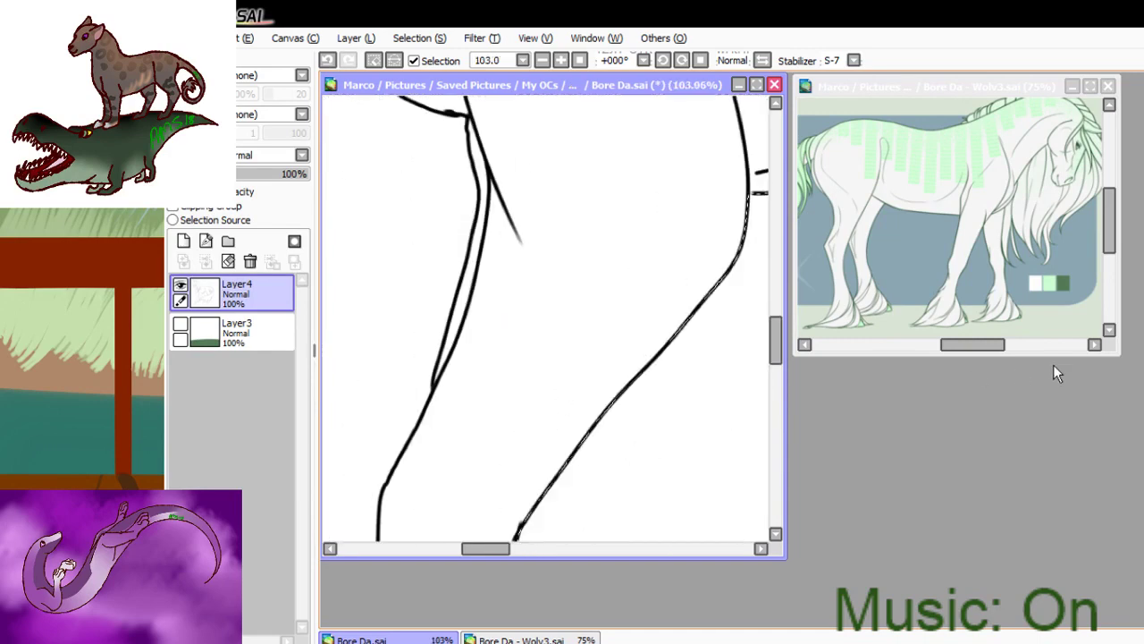
{"action": "left_click", "coordinate": [654, 361]}
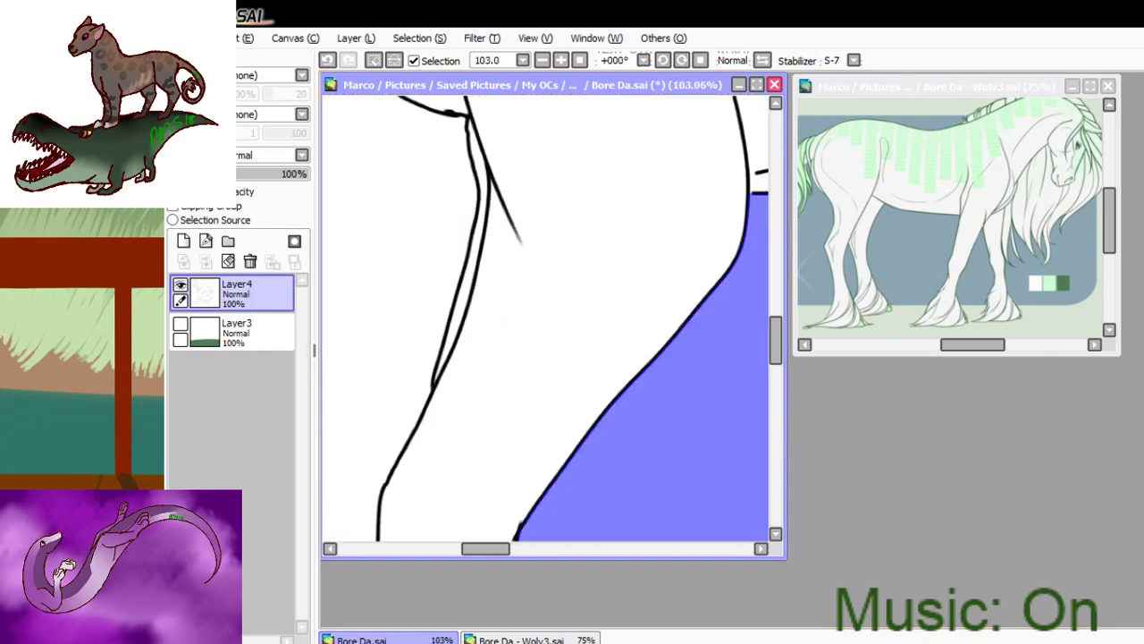
{"action": "left_click", "coordinate": [474, 276]}
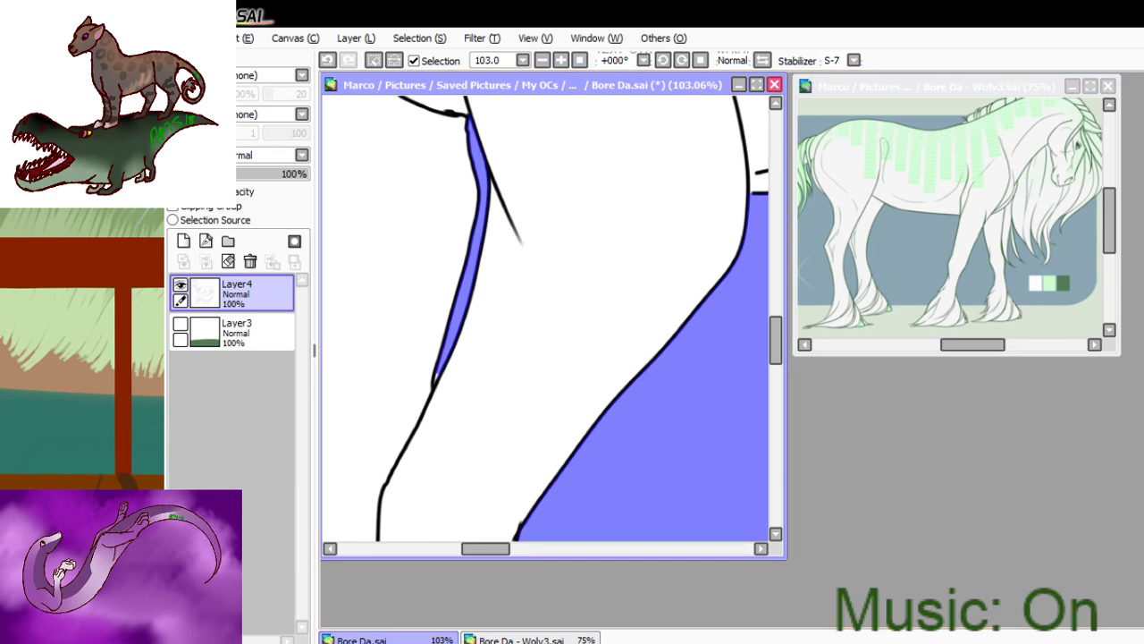
{"action": "key", "text": "n"}
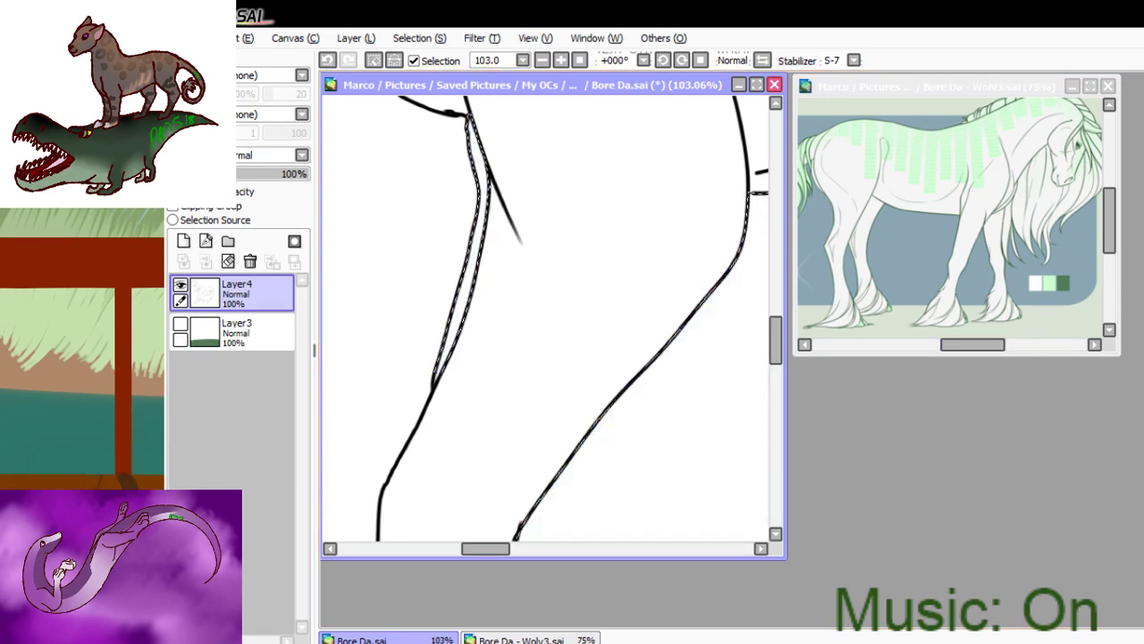
{"action": "key", "text": "w"}
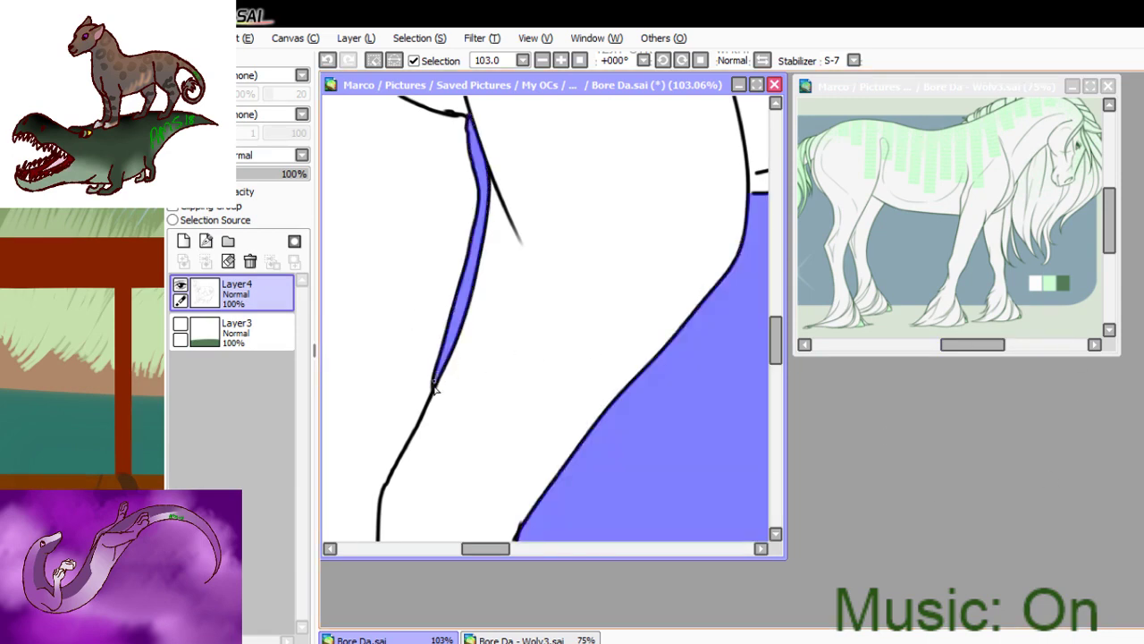
{"action": "left_click", "coordinate": [580, 60]}
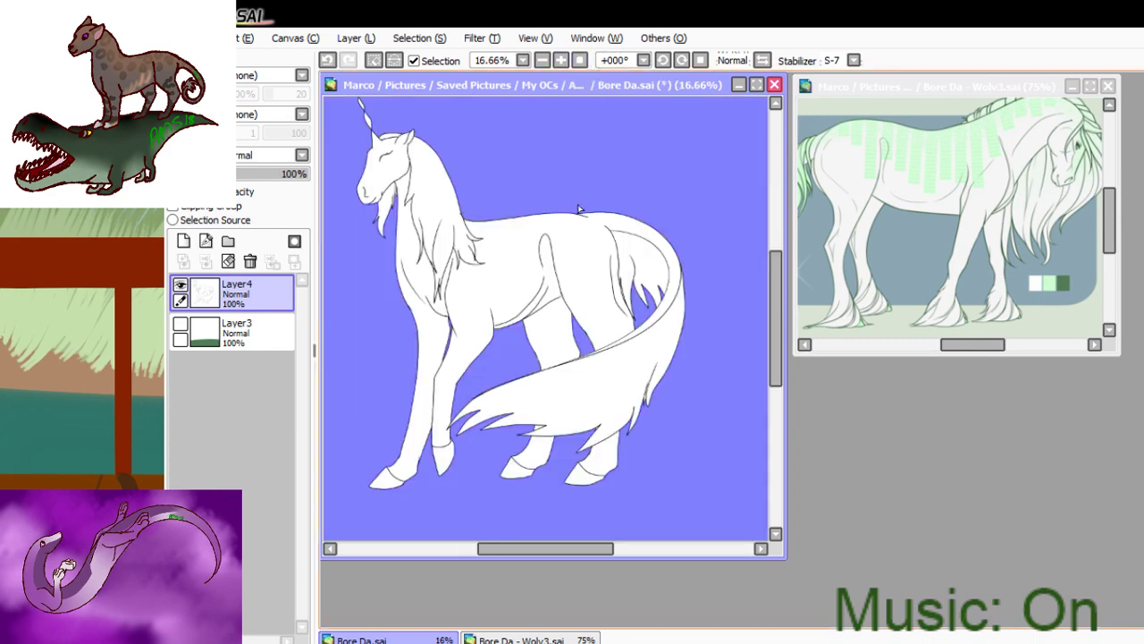
{"action": "left_click", "coordinate": [394, 60]}
- Create a new layer above Layer3 and, above it, a layer set containing another new layer
{"action": "left_click", "coordinate": [269, 338]}
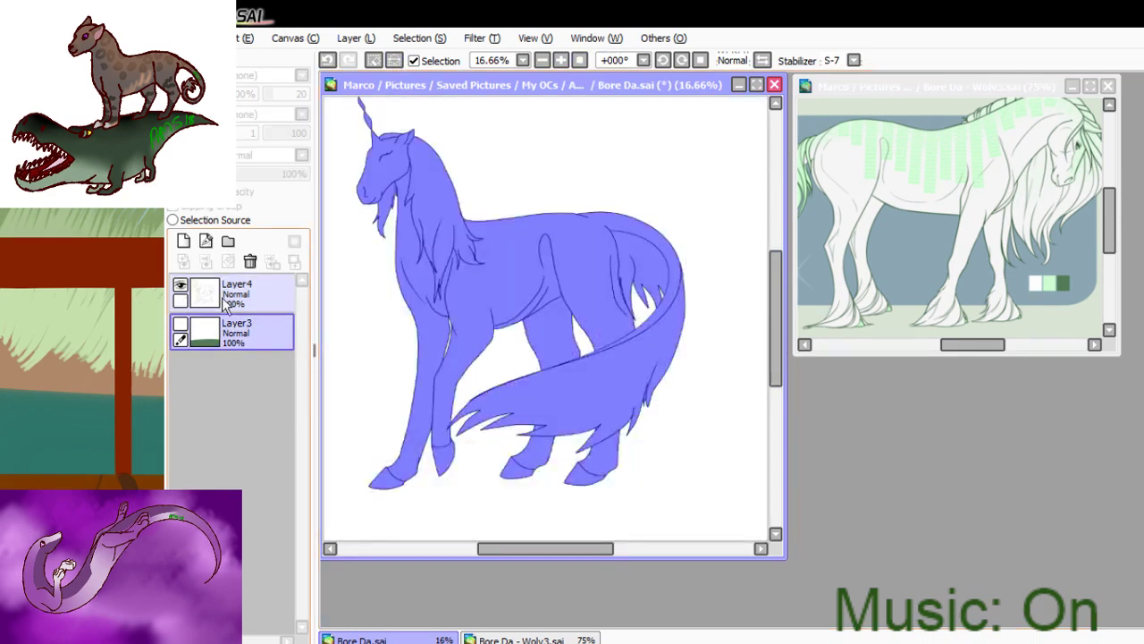
{"action": "left_click", "coordinate": [183, 240]}
{"action": "left_click", "coordinate": [229, 241]}
{"action": "left_click", "coordinate": [183, 242]}
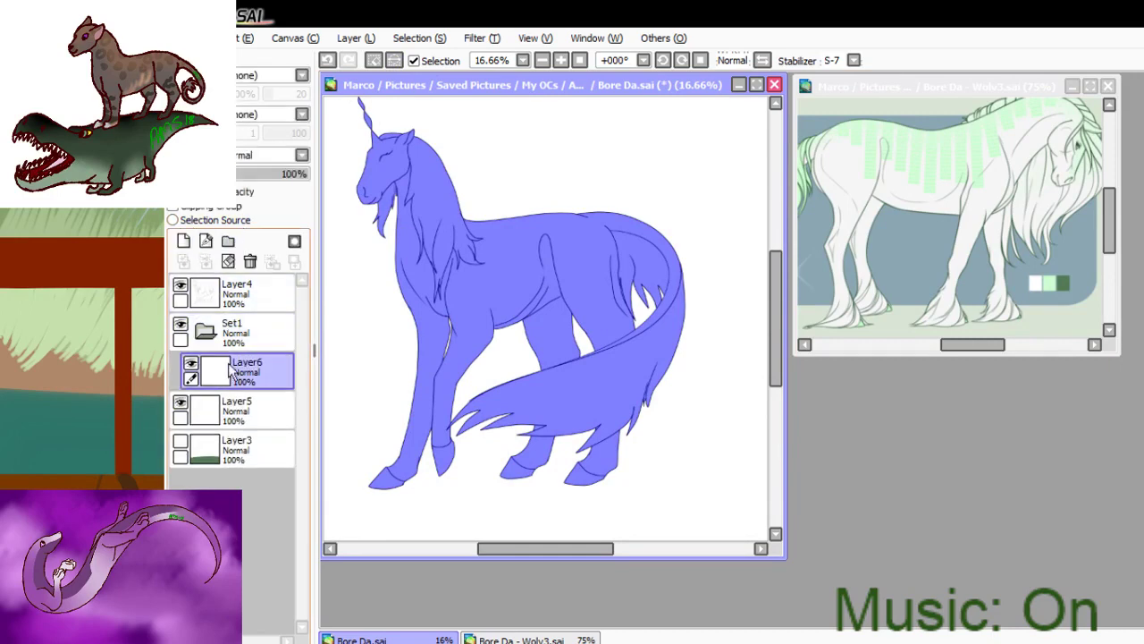
- Add a new layer above the Layer4 line art and make it a clipping group
{"action": "left_click", "coordinate": [242, 295]}
{"action": "left_click", "coordinate": [183, 241]}
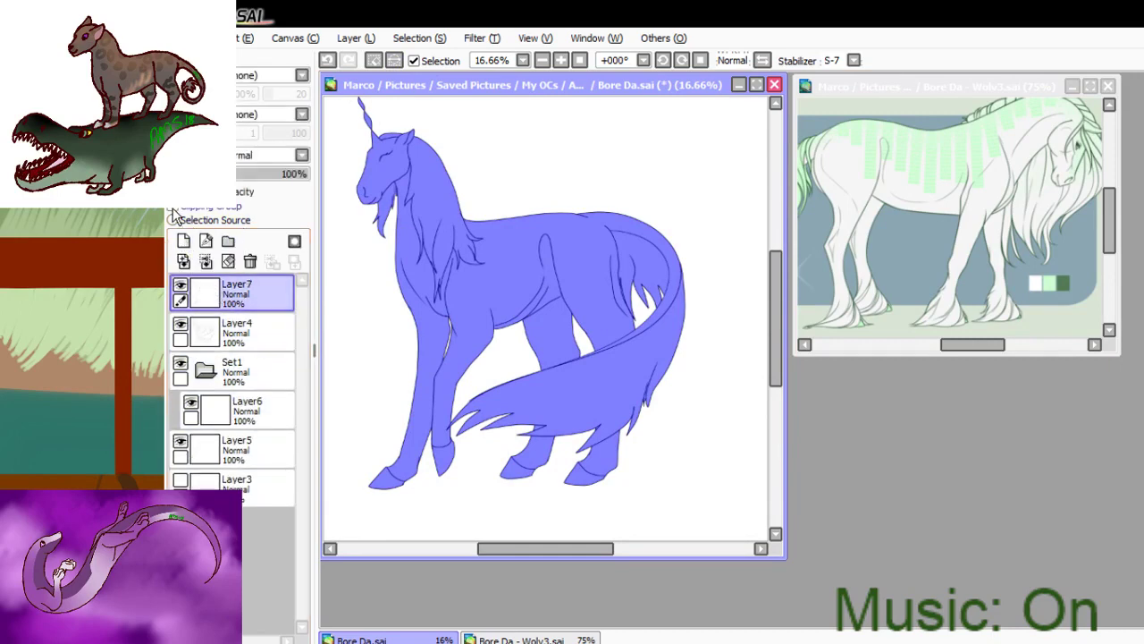
{"action": "left_click", "coordinate": [244, 418]}
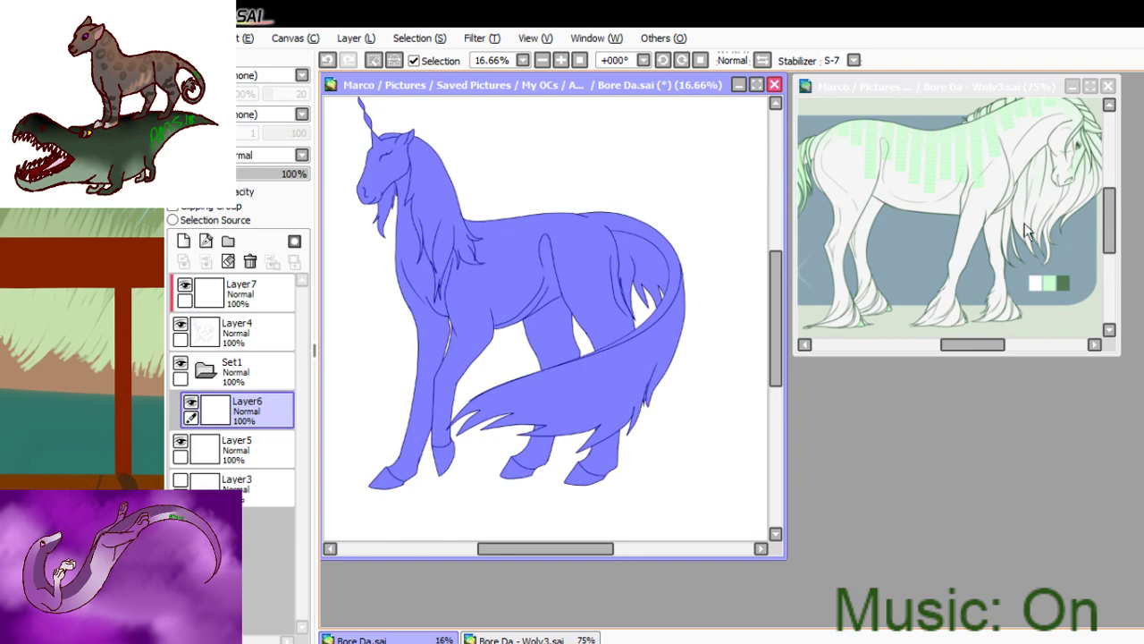
- Fill the selected unicorn silhouette on Layer5 with the reference horse's white body colour
{"action": "key", "text": "n"}
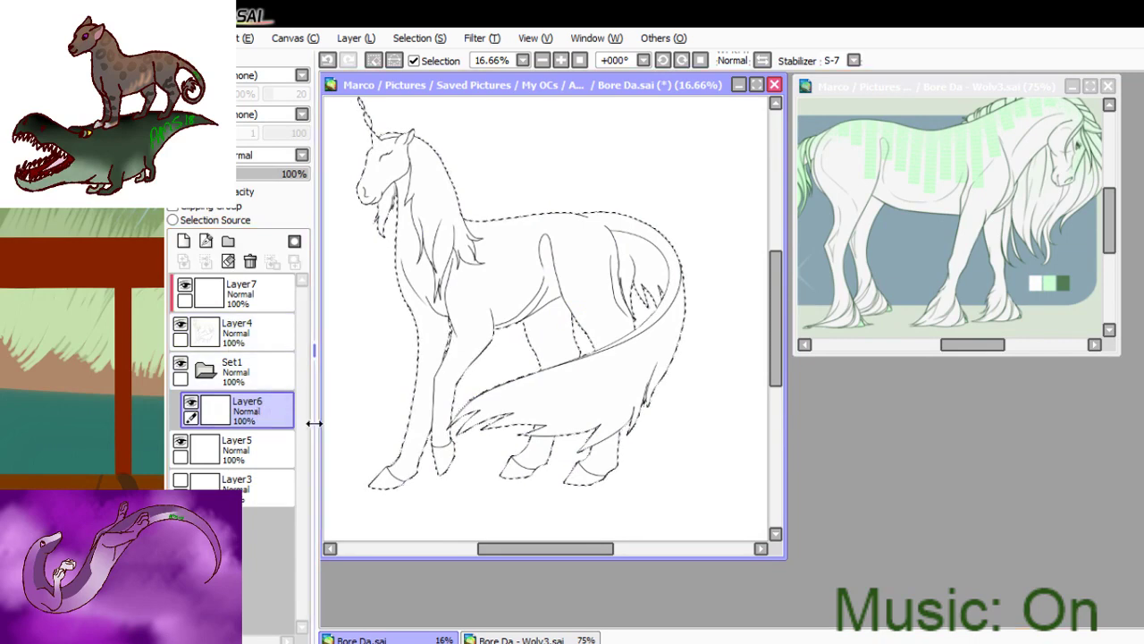
{"action": "left_click", "coordinate": [257, 443]}
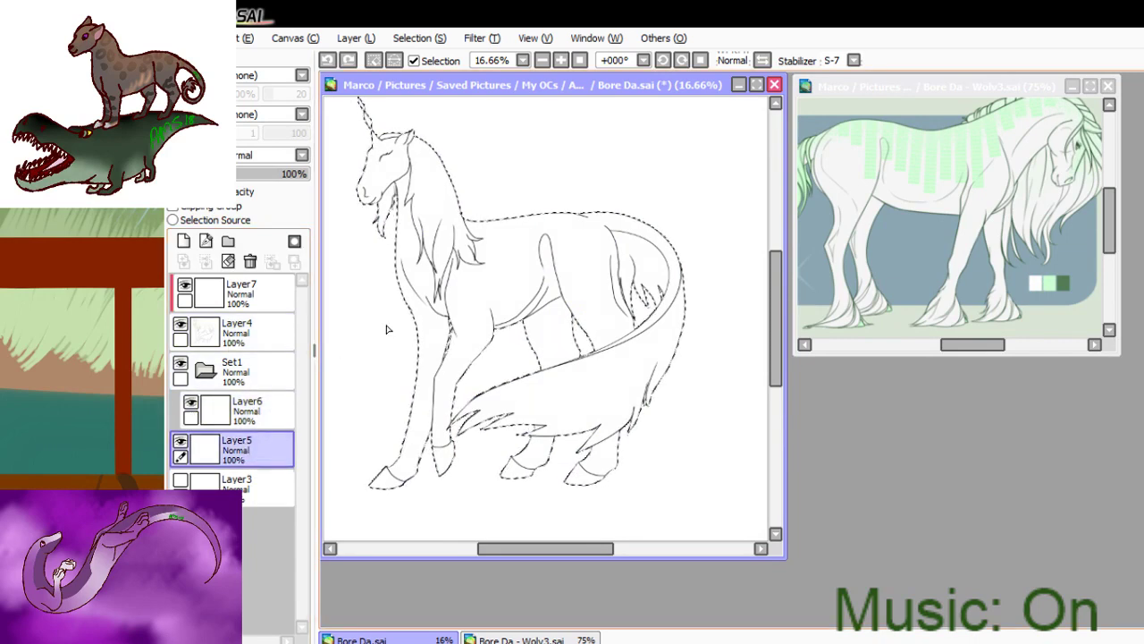
{"action": "left_click", "coordinate": [475, 300]}
{"action": "left_click", "coordinate": [239, 409]}
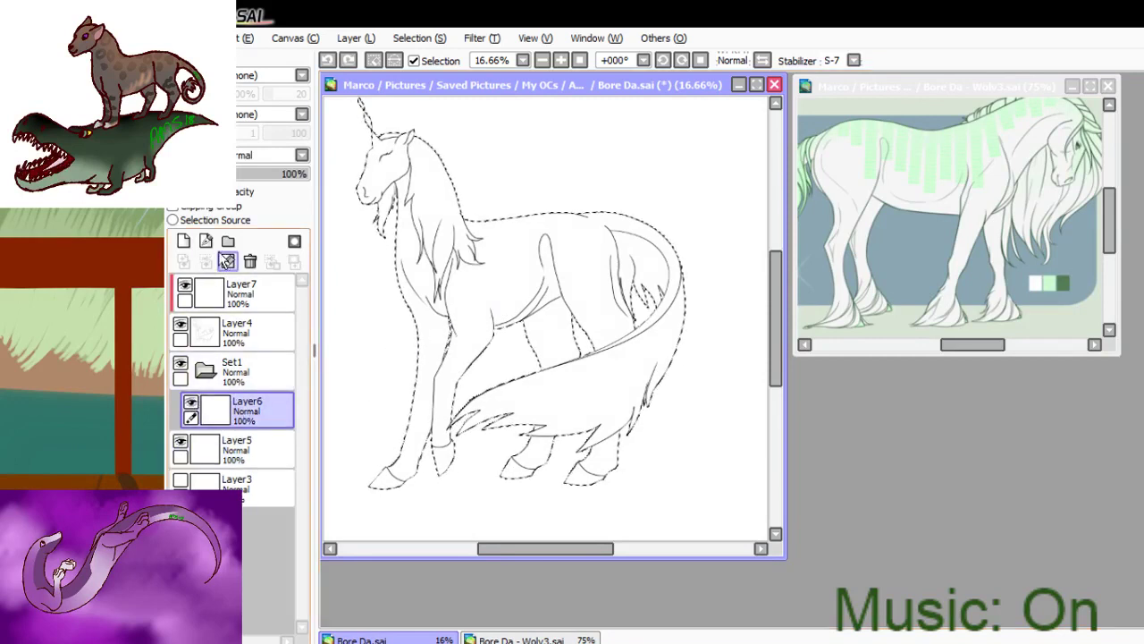
{"action": "left_click", "coordinate": [231, 455]}
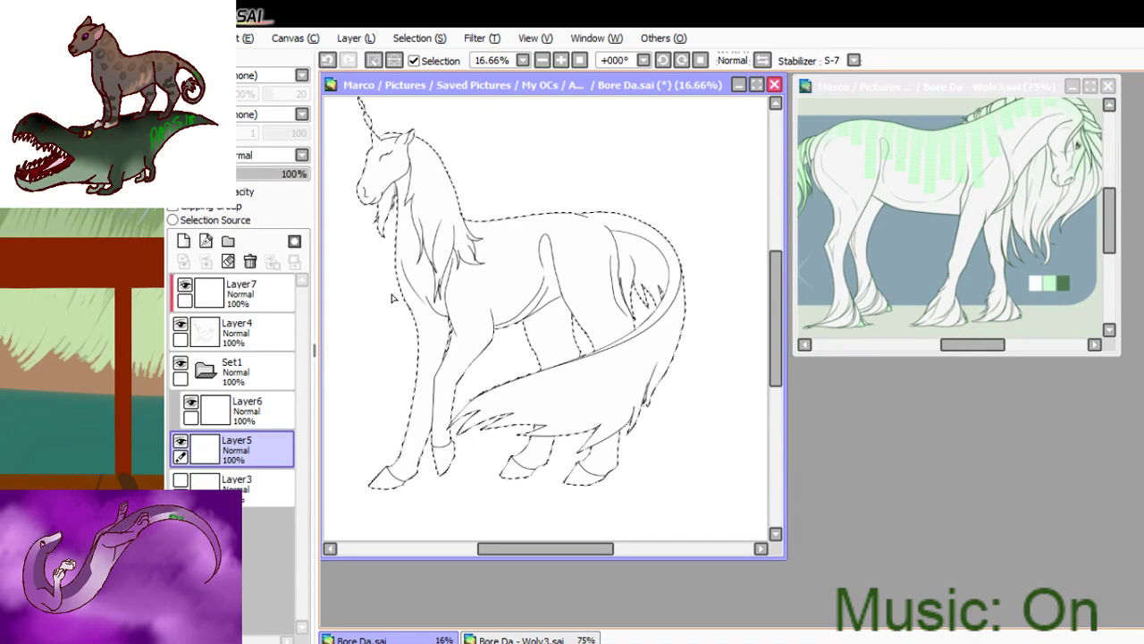
- Paint a slanted column of short light green dashes on Layer6 over the shoulder, just behind the unicorn's mane
{"action": "left_click", "coordinate": [270, 402]}
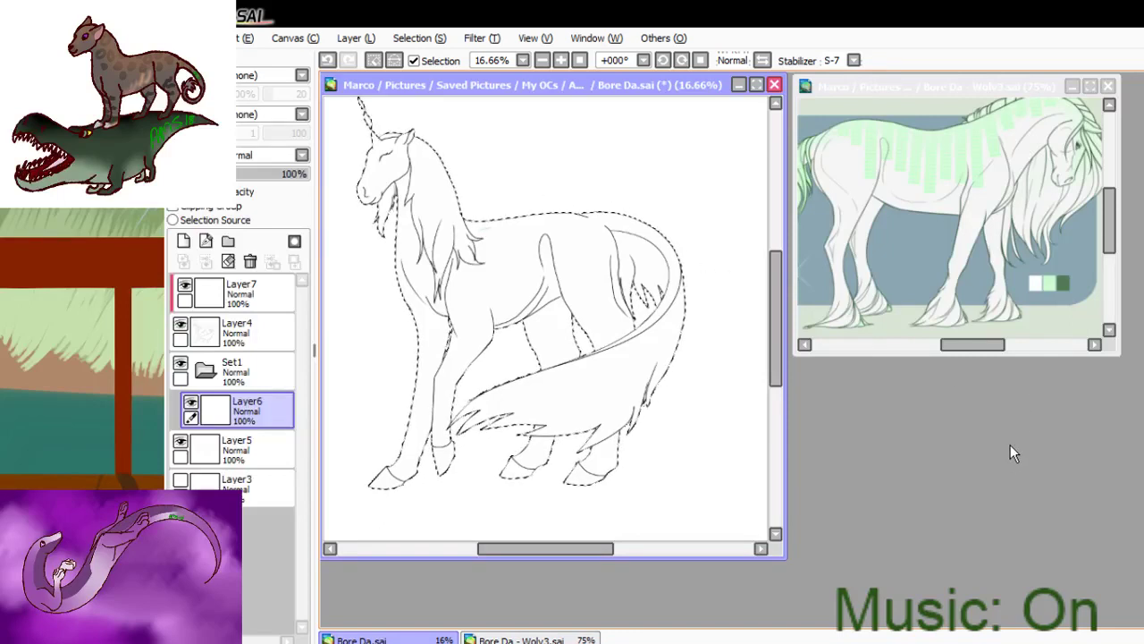
{"action": "key", "text": "ctrl+z"}
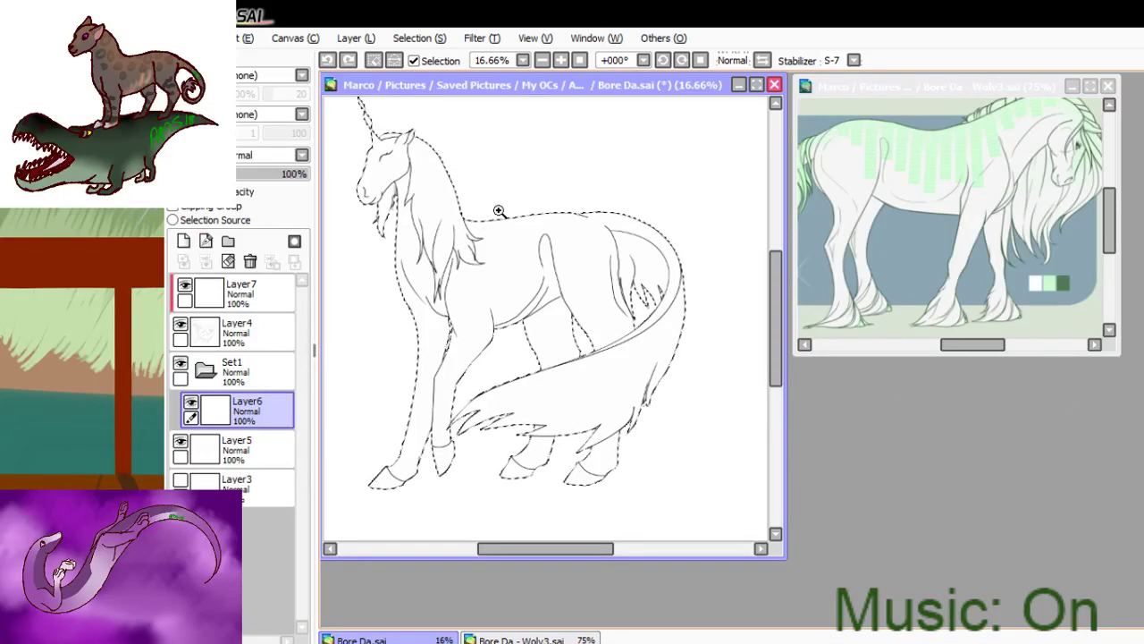
{"action": "left_click_drag", "start_coordinate": [442, 209], "coordinate": [619, 310]}
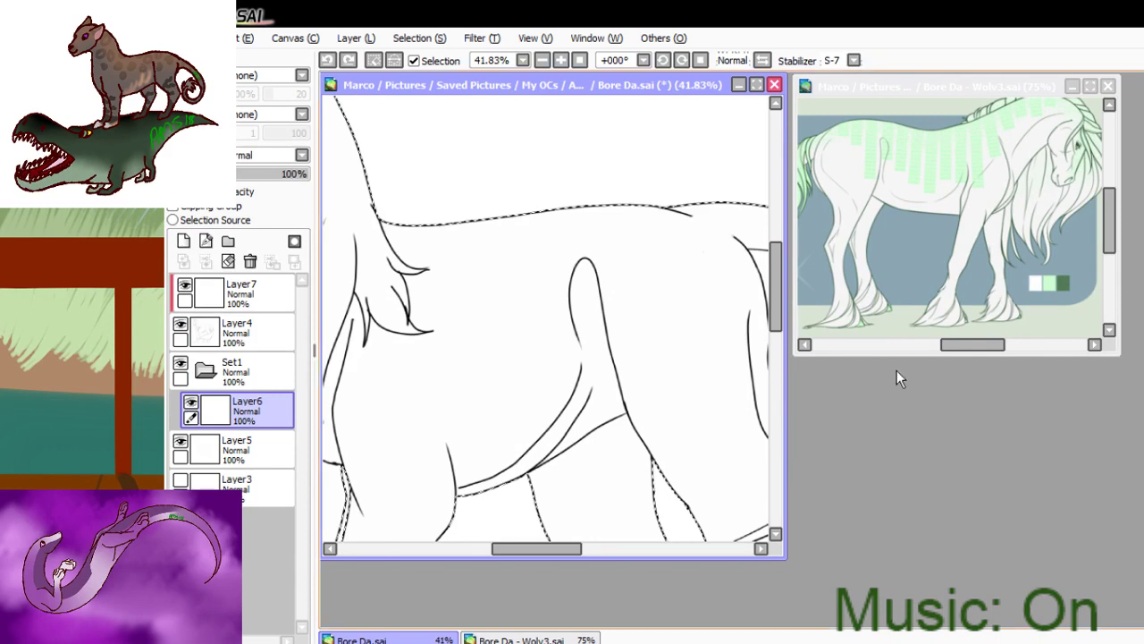
{"action": "mouse_move", "coordinate": [402, 242]}
{"action": "left_mouse_down"}
{"action": "mouse_move", "coordinate": [425, 258]}
{"action": "mouse_move", "coordinate": [408, 259]}
{"action": "mouse_move", "coordinate": [434, 256]}
{"action": "mouse_move", "coordinate": [417, 259]}
{"action": "mouse_move", "coordinate": [425, 234]}
{"action": "mouse_move", "coordinate": [440, 237]}
{"action": "mouse_move", "coordinate": [435, 260]}
{"action": "mouse_move", "coordinate": [414, 273]}
{"action": "mouse_move", "coordinate": [449, 265]}
{"action": "mouse_move", "coordinate": [420, 280]}
{"action": "mouse_move", "coordinate": [416, 270]}
{"action": "mouse_move", "coordinate": [435, 267]}
{"action": "mouse_move", "coordinate": [413, 284]}
{"action": "mouse_move", "coordinate": [439, 279]}
{"action": "mouse_move", "coordinate": [417, 290]}
{"action": "mouse_move", "coordinate": [442, 297]}
{"action": "mouse_move", "coordinate": [424, 309]}
{"action": "mouse_move", "coordinate": [450, 300]}
{"action": "mouse_move", "coordinate": [428, 323]}
{"action": "mouse_move", "coordinate": [462, 326]}
{"action": "mouse_move", "coordinate": [433, 338]}
{"action": "mouse_move", "coordinate": [469, 334]}
{"action": "left_mouse_up"}
{"action": "key", "text": "ctrl+z"}
{"action": "key", "text": "ctrl+z"}
{"action": "key", "text": "ctrl+z"}
{"action": "mouse_move", "coordinate": [437, 351]}
{"action": "left_mouse_down"}
{"action": "mouse_move", "coordinate": [474, 344]}
{"action": "mouse_move", "coordinate": [472, 354]}
{"action": "left_mouse_up"}
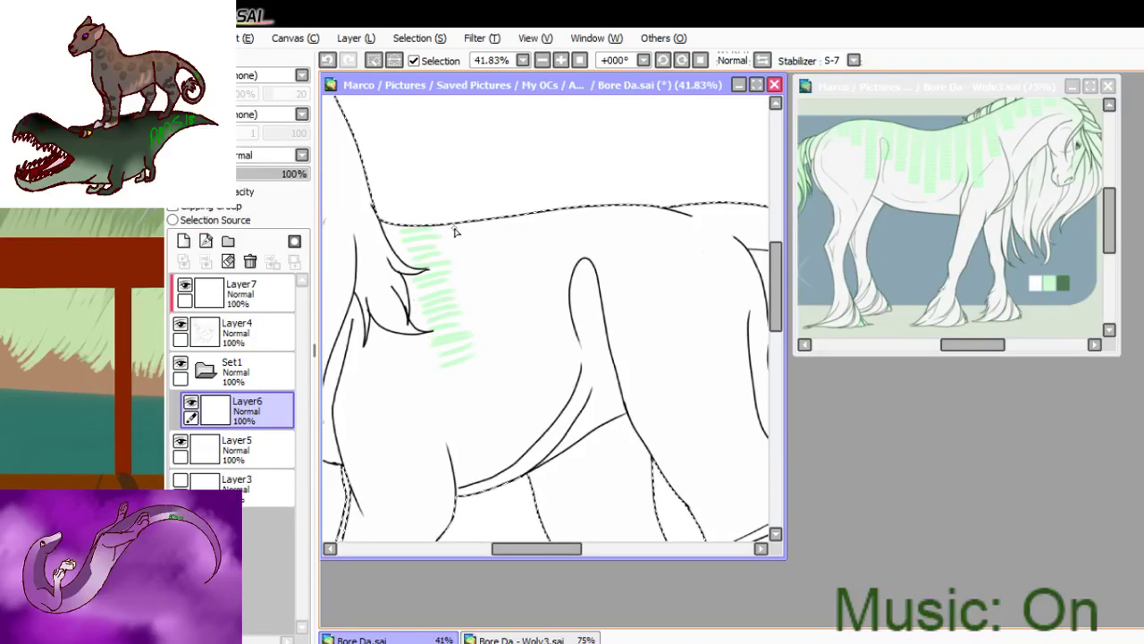
- Paint two more columns of short light green dashes down the unicorn's side, between the first column and the hind leg
{"action": "mouse_move", "coordinate": [465, 267]}
{"action": "left_mouse_down"}
{"action": "mouse_move", "coordinate": [485, 261]}
{"action": "mouse_move", "coordinate": [488, 271]}
{"action": "left_mouse_up"}
{"action": "mouse_move", "coordinate": [472, 290]}
{"action": "left_mouse_down"}
{"action": "mouse_move", "coordinate": [490, 283]}
{"action": "mouse_move", "coordinate": [497, 311]}
{"action": "left_mouse_up"}
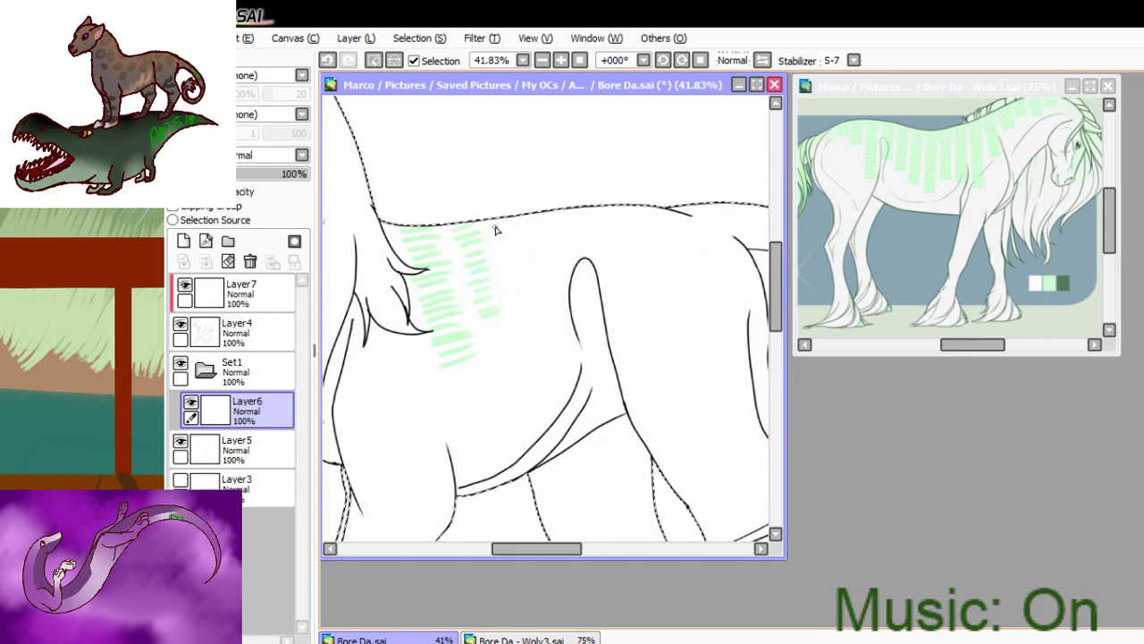
{"action": "mouse_move", "coordinate": [502, 261]}
{"action": "left_mouse_down"}
{"action": "mouse_move", "coordinate": [531, 265]}
{"action": "mouse_move", "coordinate": [540, 304]}
{"action": "left_mouse_up"}
{"action": "left_click_drag", "start_coordinate": [523, 328], "coordinate": [544, 317]}
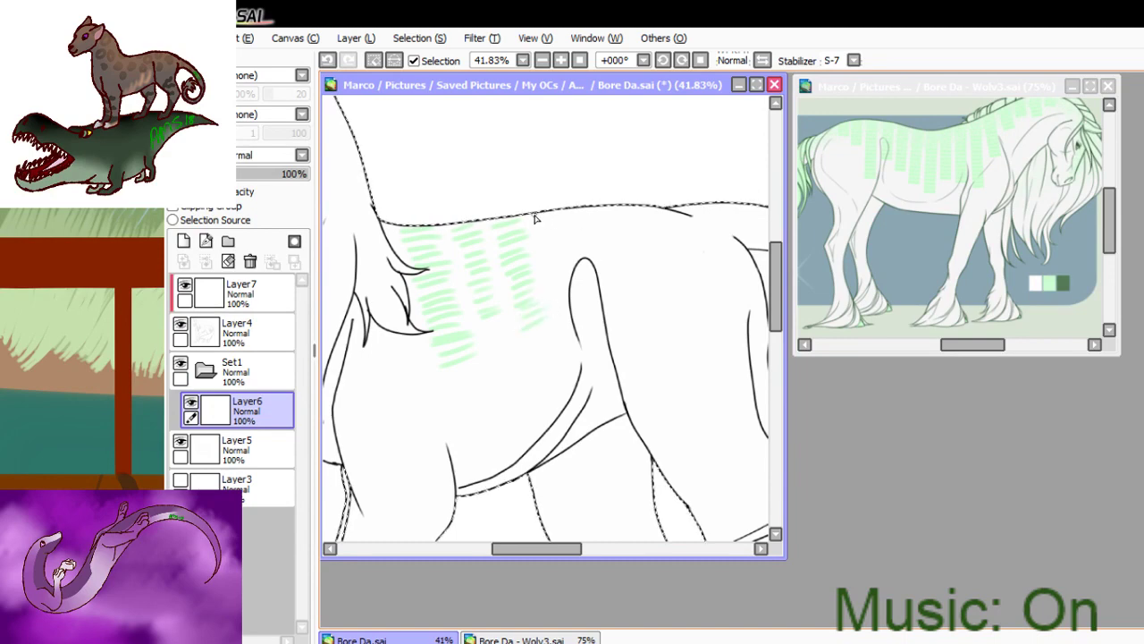
- Paint more slanted columns of short light green dashes on Layer6, from the flank across the hip to the base of the tail
{"action": "mouse_move", "coordinate": [544, 234]}
{"action": "left_mouse_down"}
{"action": "mouse_move", "coordinate": [568, 223]}
{"action": "mouse_move", "coordinate": [587, 297]}
{"action": "left_mouse_up"}
{"action": "left_click_drag", "start_coordinate": [571, 317], "coordinate": [587, 308]}
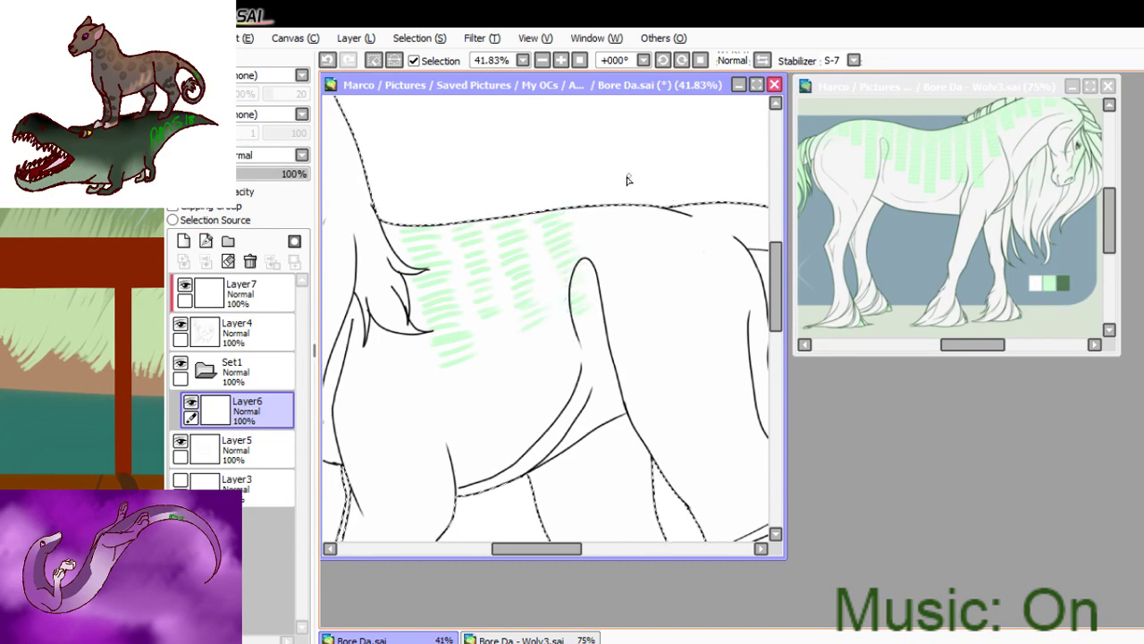
{"action": "mouse_move", "coordinate": [593, 217]}
{"action": "left_mouse_down"}
{"action": "mouse_move", "coordinate": [631, 223]}
{"action": "mouse_move", "coordinate": [622, 265]}
{"action": "mouse_move", "coordinate": [651, 295]}
{"action": "left_mouse_up"}
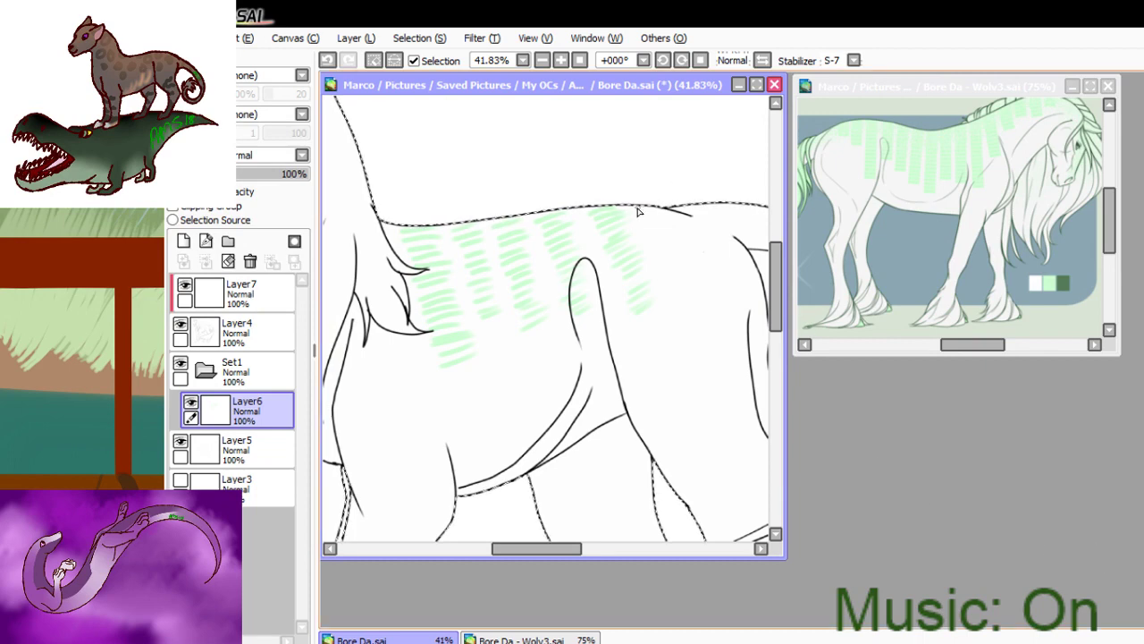
{"action": "mouse_move", "coordinate": [673, 254]}
{"action": "left_mouse_down"}
{"action": "mouse_move", "coordinate": [688, 237]}
{"action": "mouse_move", "coordinate": [692, 284]}
{"action": "left_mouse_up"}
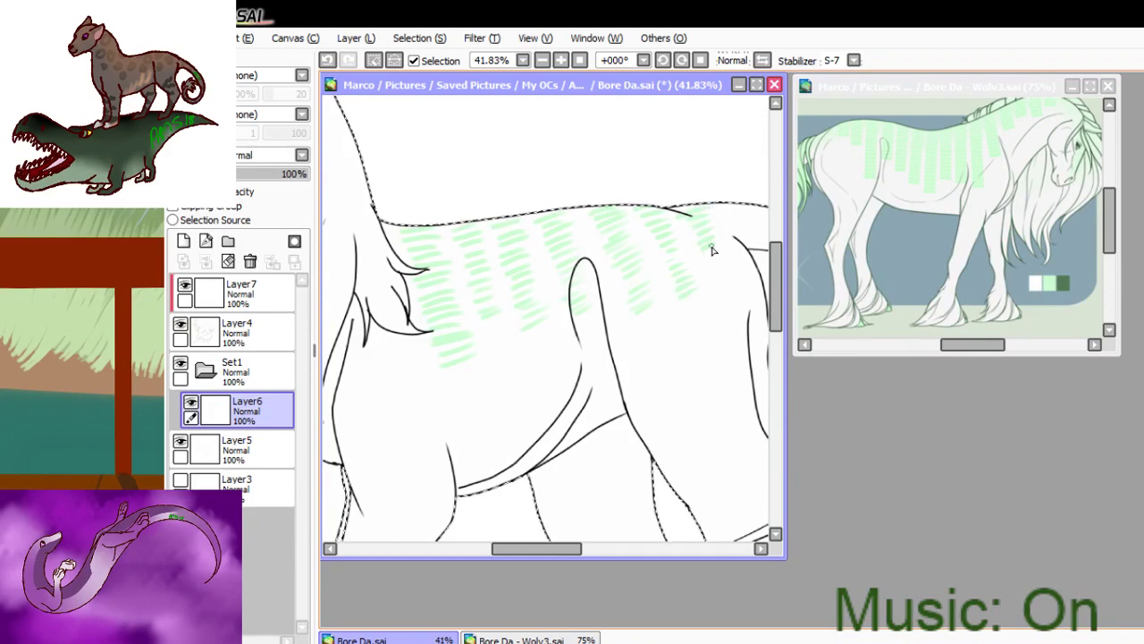
{"action": "left_click_drag", "start_coordinate": [558, 548], "coordinate": [592, 548]}
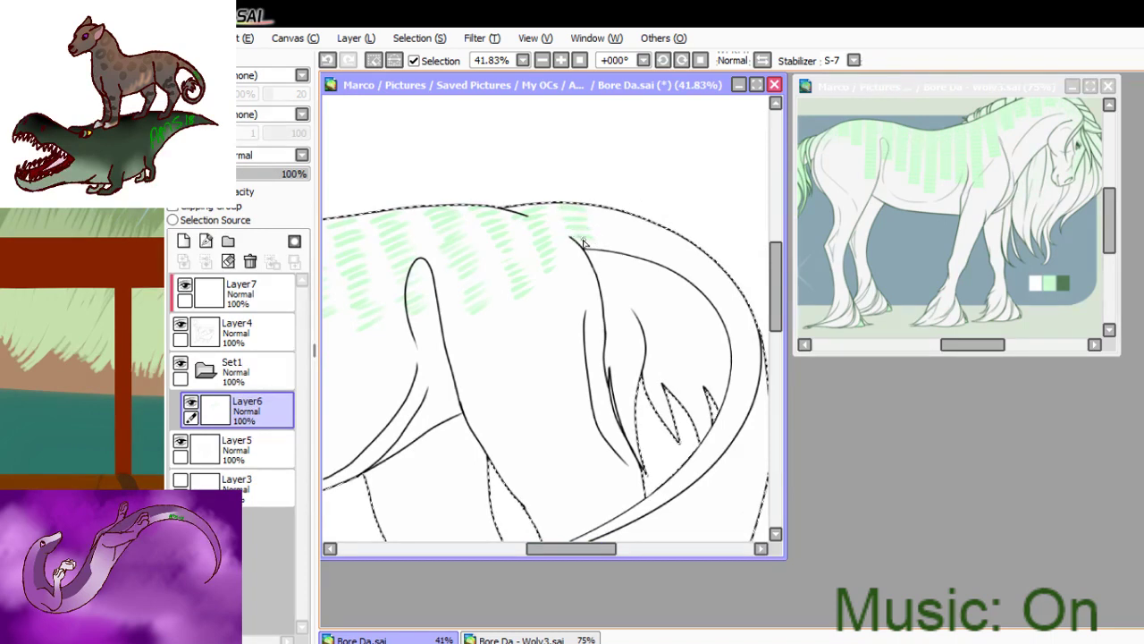
{"action": "mouse_move", "coordinate": [592, 207]}
{"action": "left_mouse_down"}
{"action": "mouse_move", "coordinate": [618, 214]}
{"action": "mouse_move", "coordinate": [617, 234]}
{"action": "mouse_move", "coordinate": [641, 224]}
{"action": "mouse_move", "coordinate": [649, 241]}
{"action": "left_mouse_up"}
{"action": "left_click", "coordinate": [582, 61]}
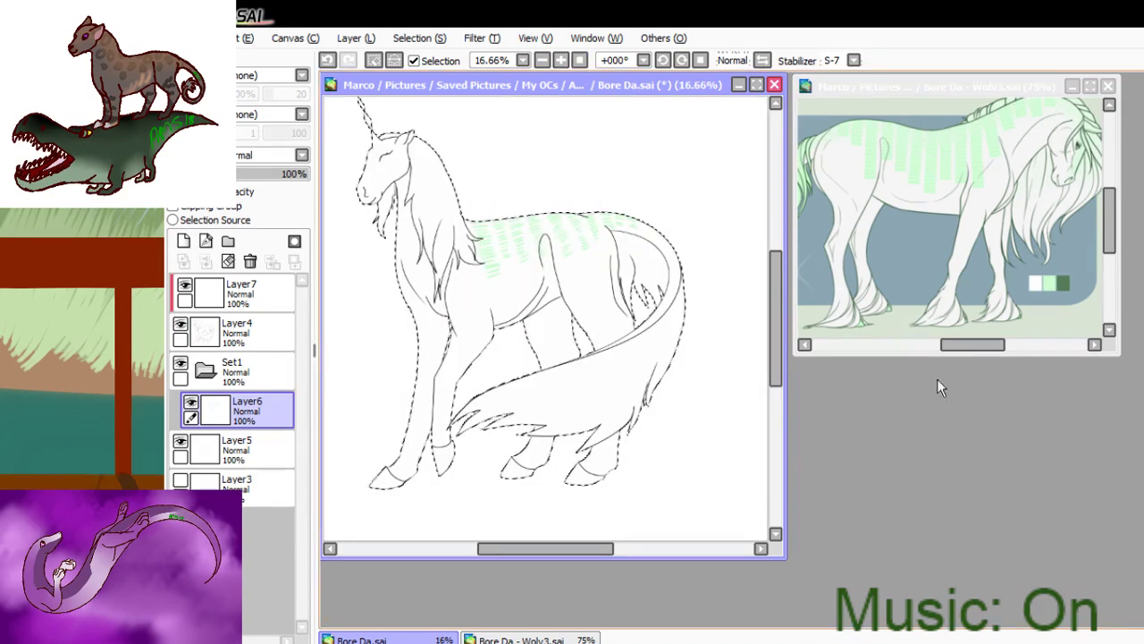
- Paint the lowest segment of the unicorn's horn light green on Layer6, using the reference horse's head as a guide
{"action": "left_click_drag", "start_coordinate": [347, 106], "coordinate": [481, 261]}
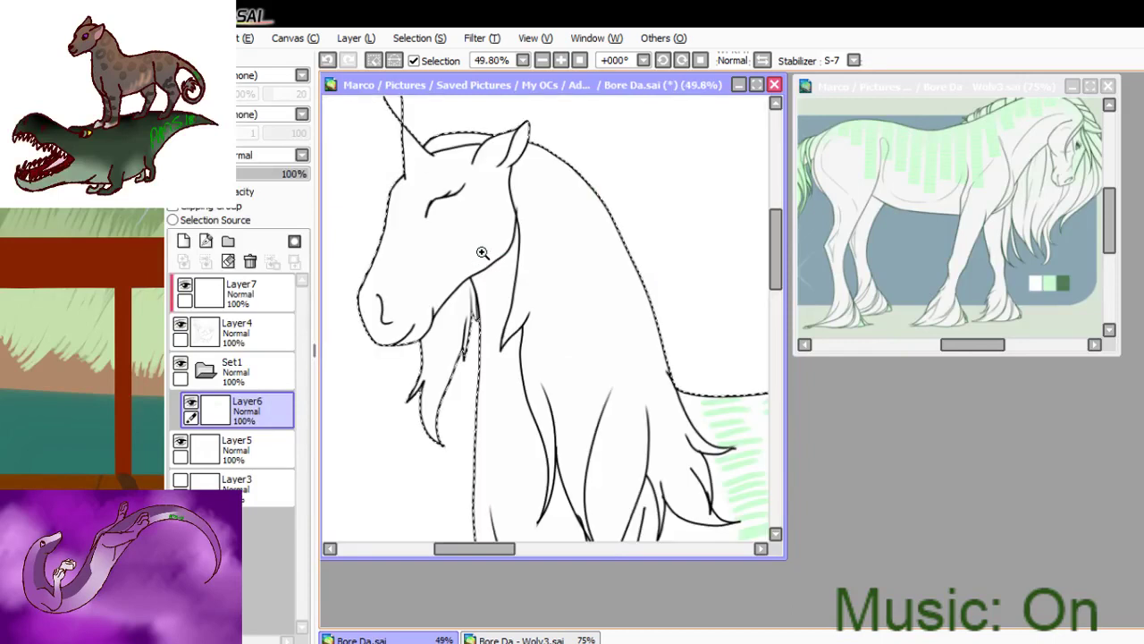
{"action": "left_click", "coordinate": [993, 352]}
{"action": "left_click_drag", "start_coordinate": [979, 345], "coordinate": [1004, 346]}
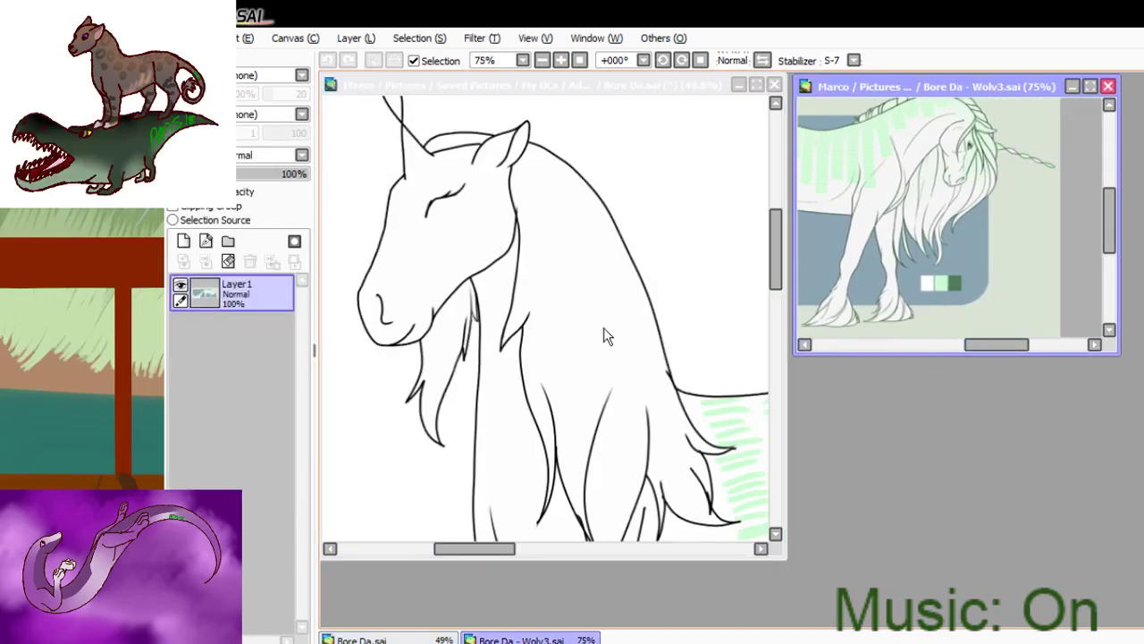
{"action": "left_click", "coordinate": [404, 136]}
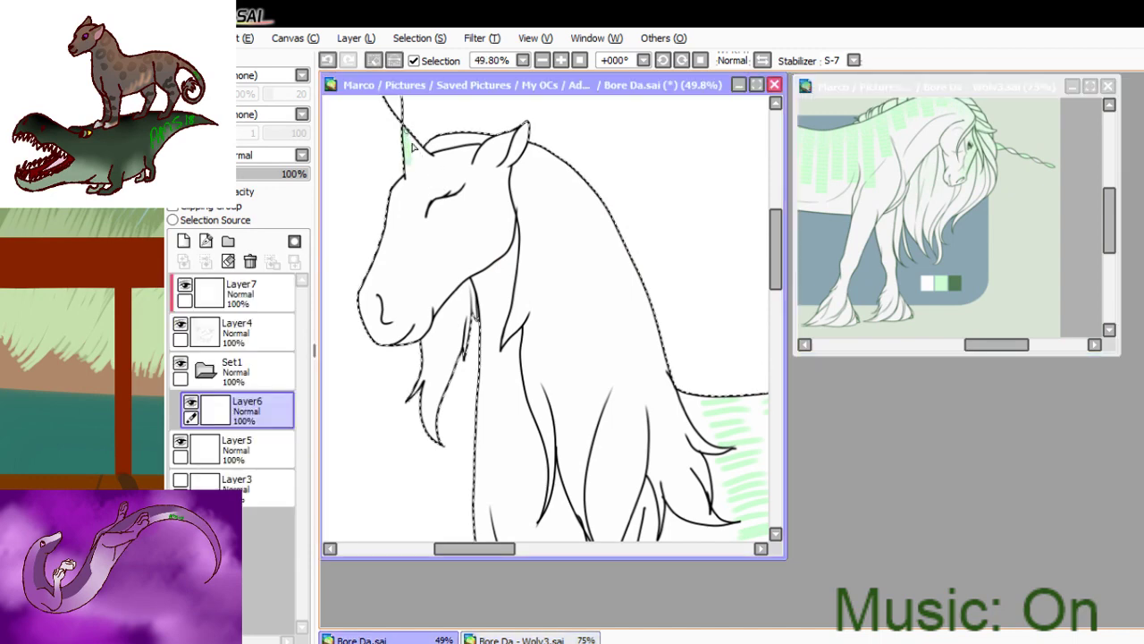
{"action": "key", "text": "alt+Tab"}
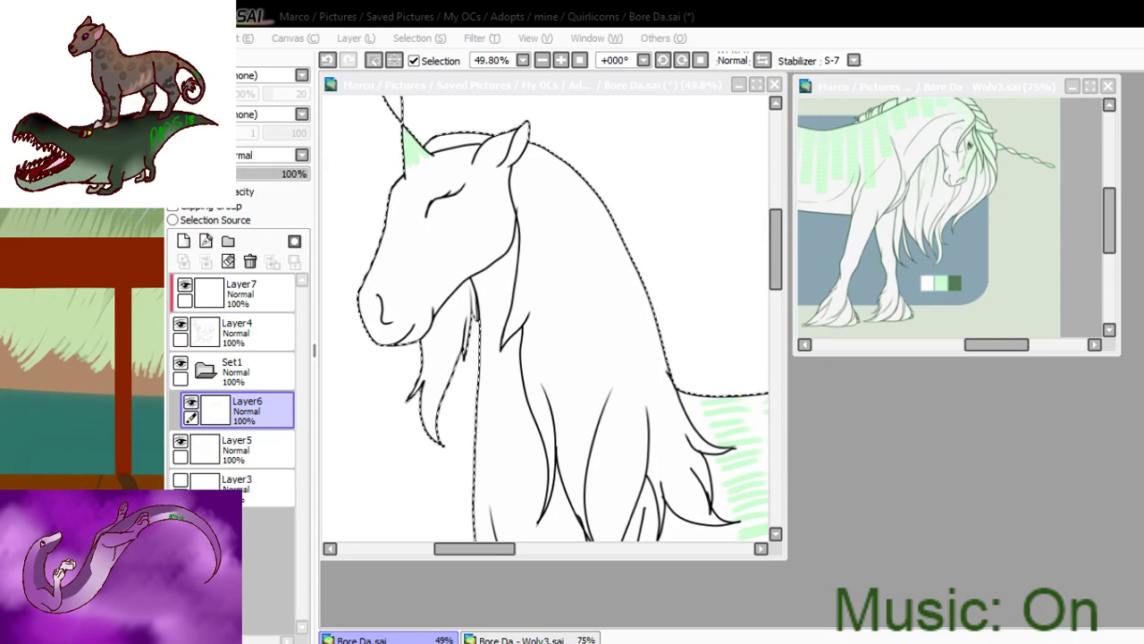
{"action": "left_click", "coordinate": [708, 429]}
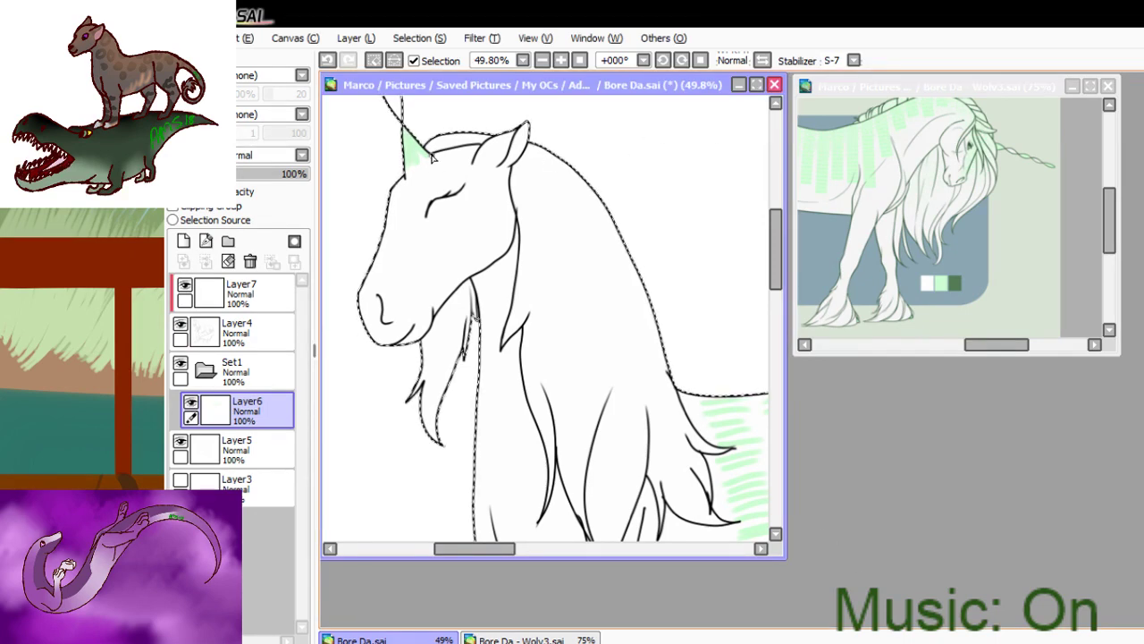
{"action": "mouse_move", "coordinate": [431, 157]}
{"action": "left_mouse_down"}
{"action": "mouse_move", "coordinate": [407, 179]}
{"action": "mouse_move", "coordinate": [424, 163]}
{"action": "left_mouse_up"}
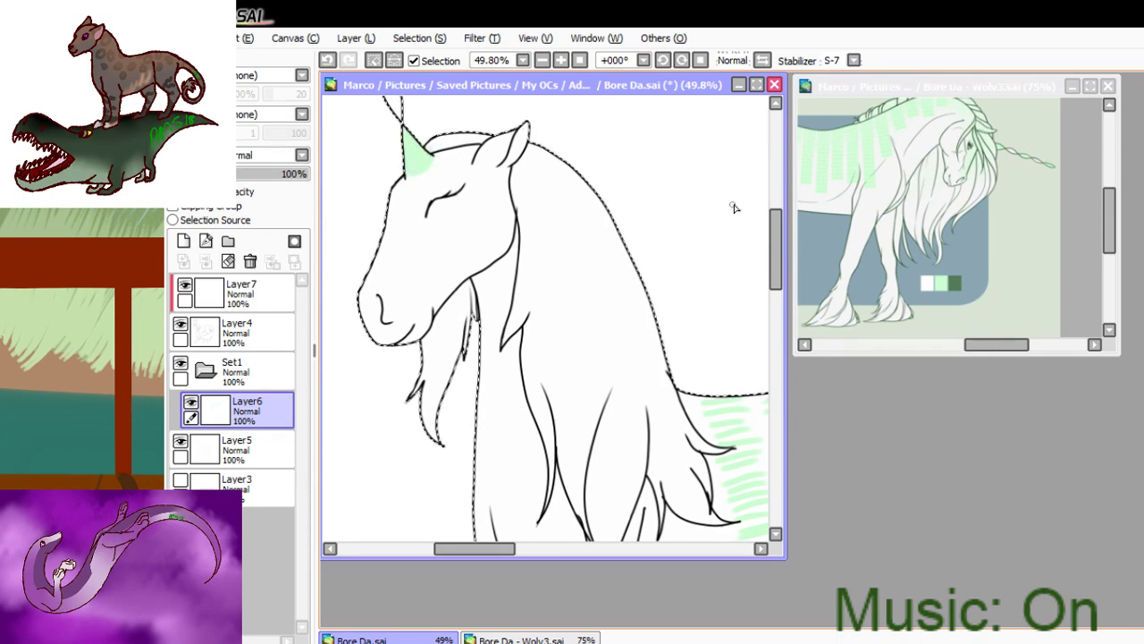
- Paint the tip segment of the horn light green
{"action": "left_click_drag", "start_coordinate": [779, 242], "coordinate": [779, 204]}
{"action": "mouse_move", "coordinate": [364, 224]}
{"action": "left_mouse_down"}
{"action": "mouse_move", "coordinate": [376, 258]}
{"action": "mouse_move", "coordinate": [365, 217]}
{"action": "left_mouse_up"}
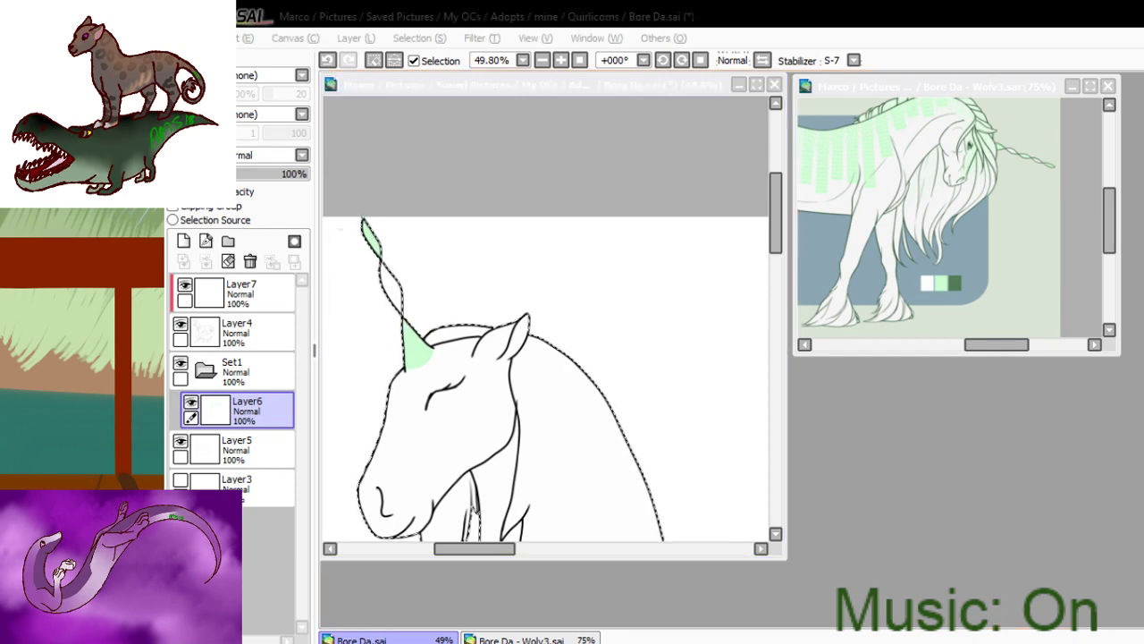
{"action": "key", "text": "alt+Tab"}
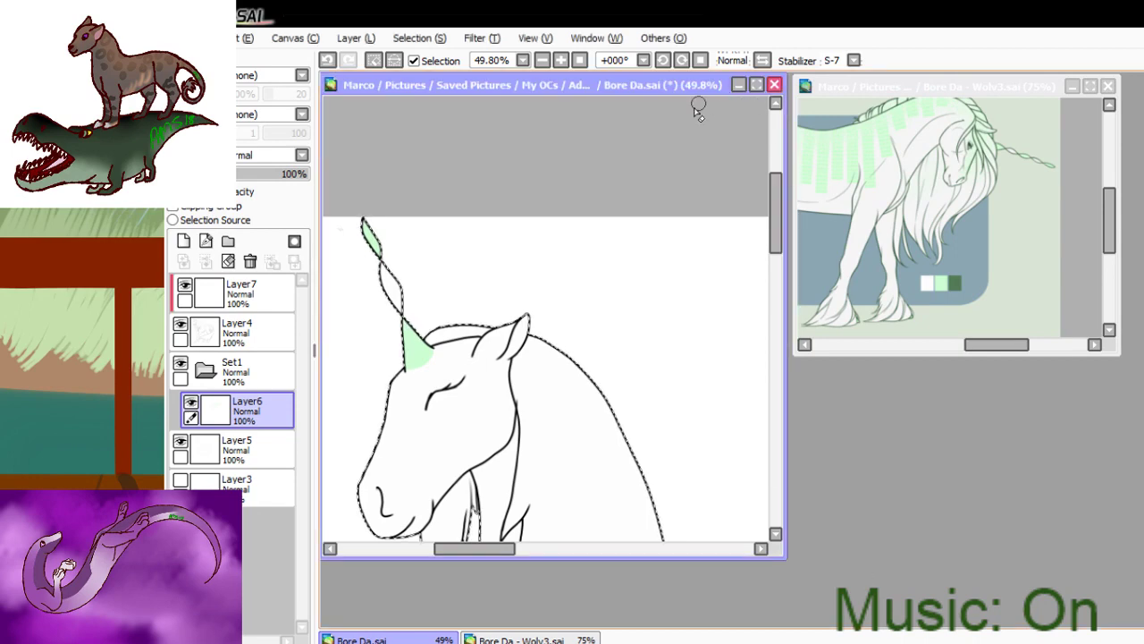
- Enlarge the reference horse's face and paint light green strokes from the horn's base down the unicorn's forehead
{"action": "left_click_drag", "start_coordinate": [776, 213], "coordinate": [757, 241]}
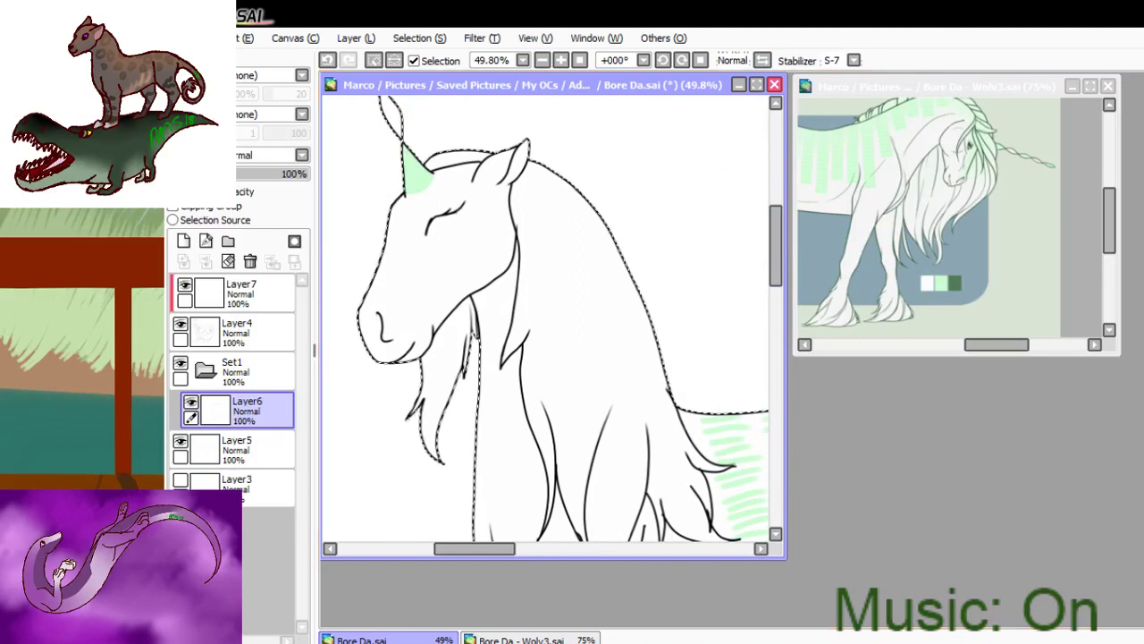
{"action": "left_click", "coordinate": [935, 111]}
{"action": "key", "text": "ctrl+space"}
{"action": "left_click_drag", "start_coordinate": [943, 106], "coordinate": [1008, 266]}
{"action": "left_click_drag", "start_coordinate": [897, 123], "coordinate": [1015, 259]}
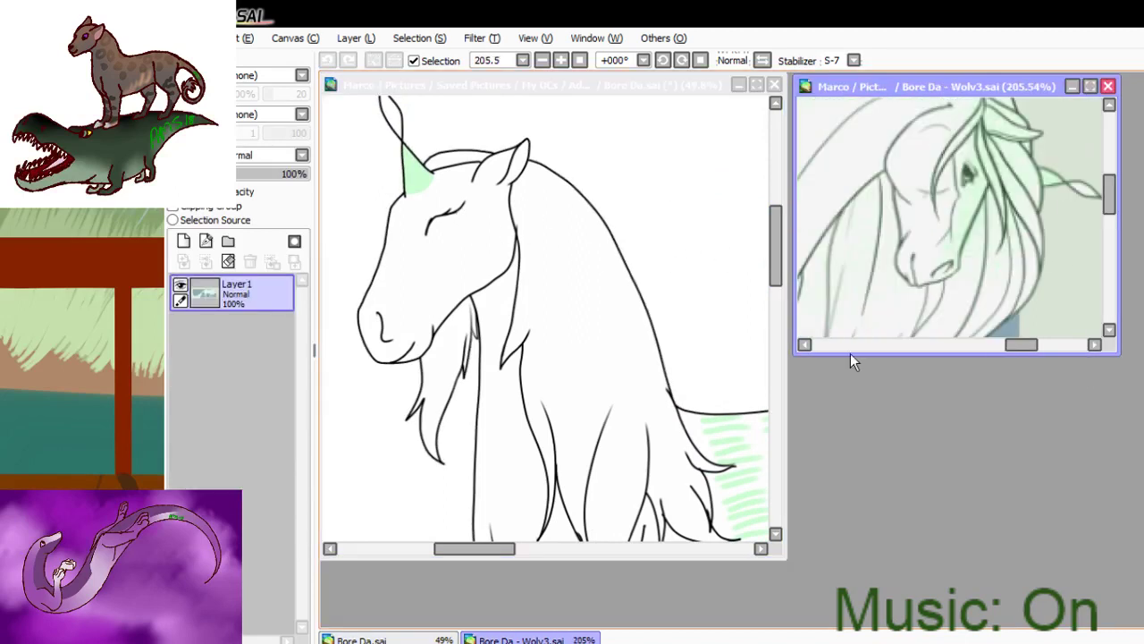
{"action": "left_click", "coordinate": [408, 218]}
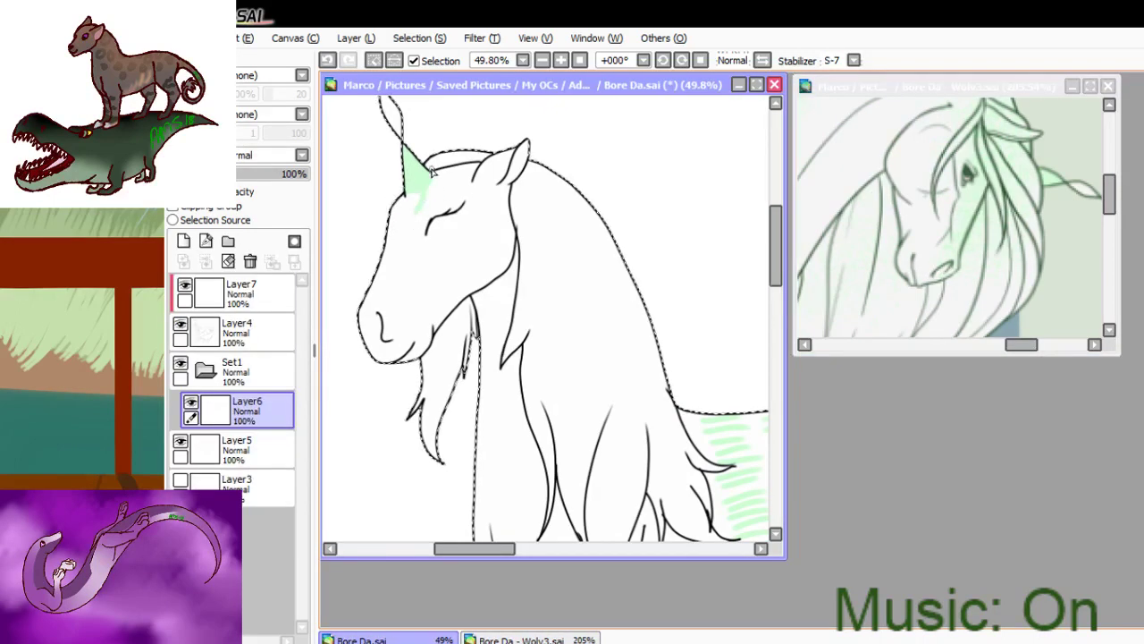
{"action": "left_click_drag", "start_coordinate": [438, 187], "coordinate": [401, 253]}
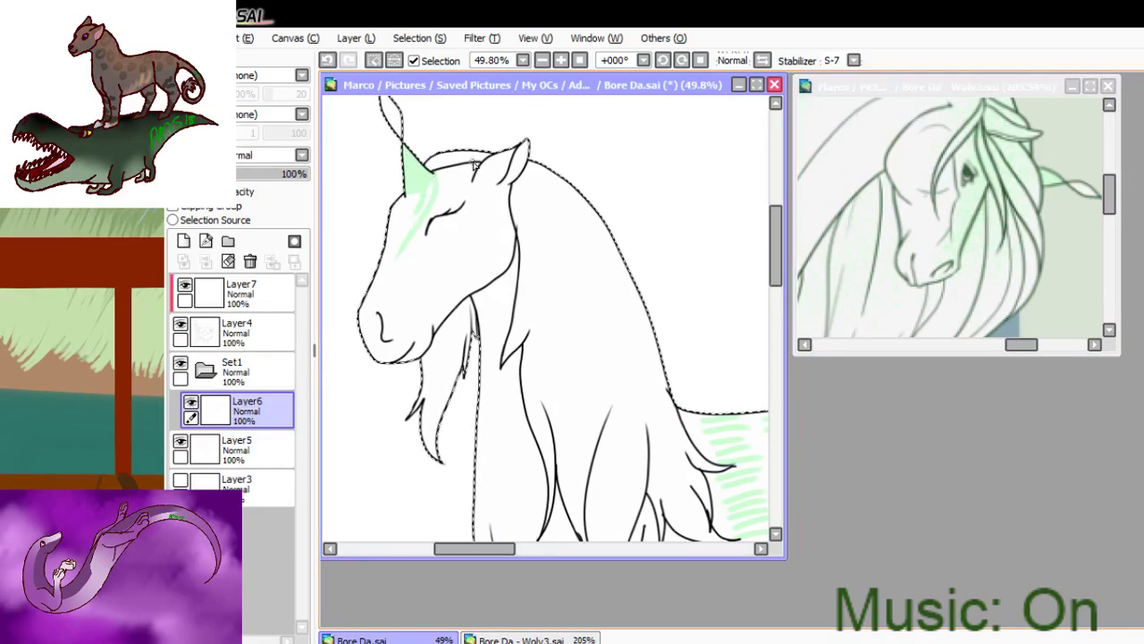
{"action": "left_click_drag", "start_coordinate": [481, 176], "coordinate": [449, 250]}
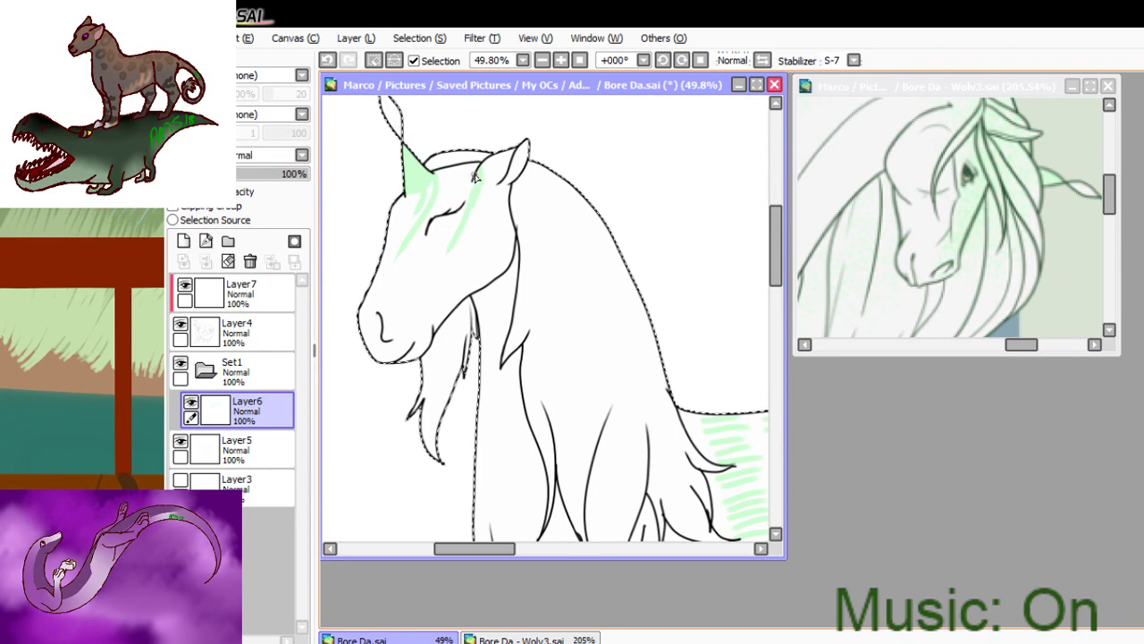
{"action": "key", "text": "ctrl+z"}
{"action": "key", "text": "ctrl+z"}
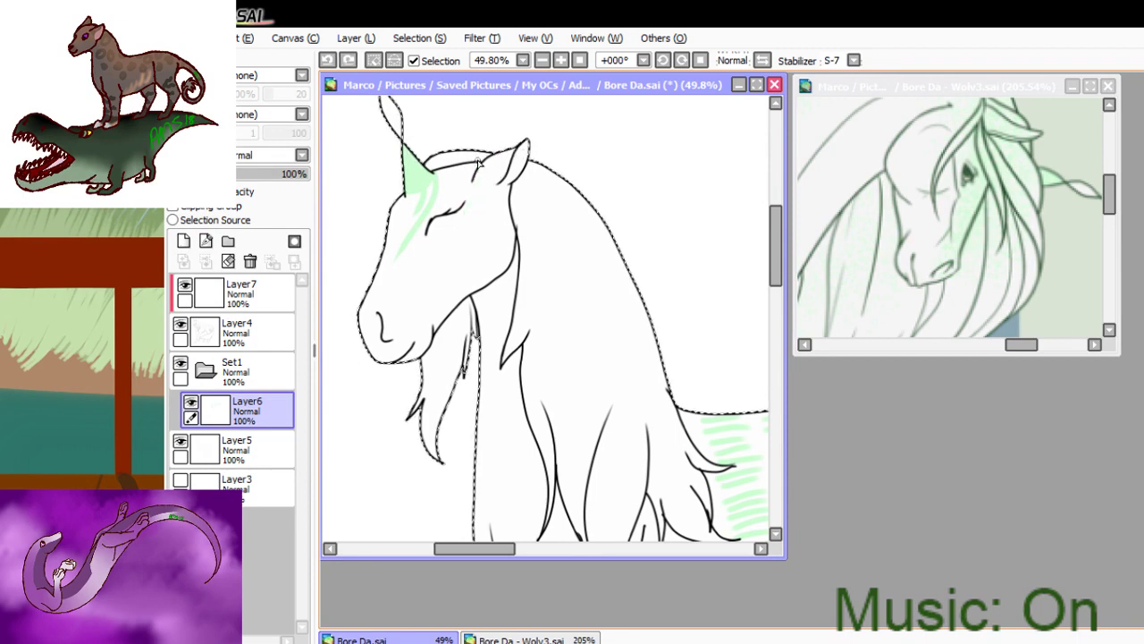
- Outline a light green face marking from the ear past the eye to the muzzle and fill the forehead and nose bridge
{"action": "left_click_drag", "start_coordinate": [475, 175], "coordinate": [360, 325]}
{"action": "left_click_drag", "start_coordinate": [368, 282], "coordinate": [358, 327]}
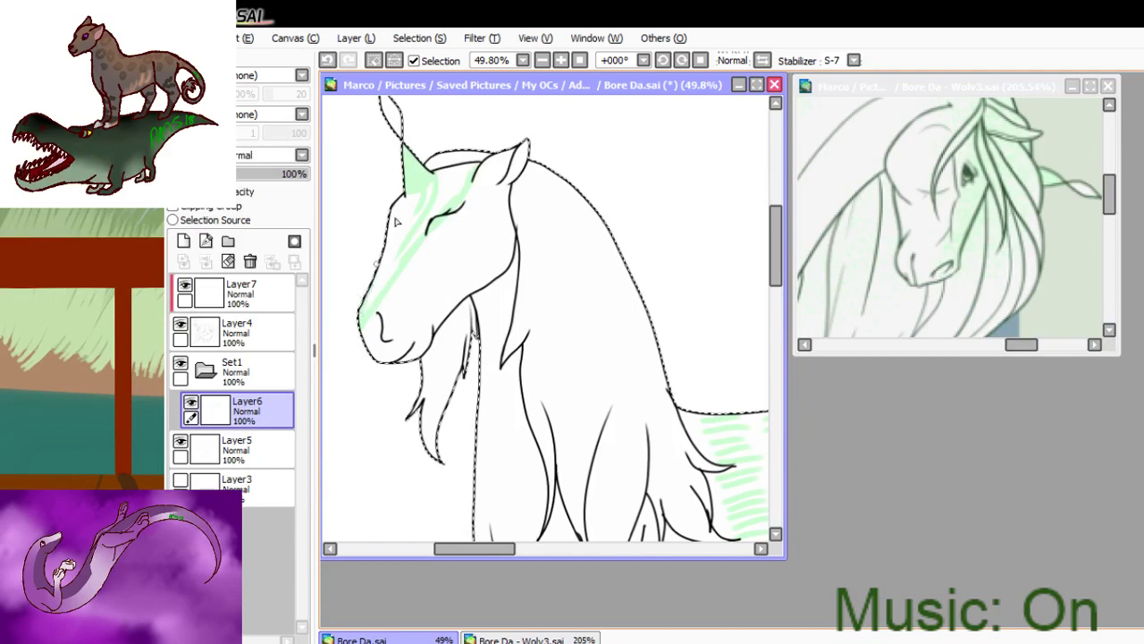
{"action": "mouse_move", "coordinate": [474, 163]}
{"action": "left_mouse_down"}
{"action": "mouse_move", "coordinate": [434, 182]}
{"action": "mouse_move", "coordinate": [465, 170]}
{"action": "mouse_move", "coordinate": [434, 178]}
{"action": "mouse_move", "coordinate": [468, 164]}
{"action": "mouse_move", "coordinate": [433, 185]}
{"action": "mouse_move", "coordinate": [472, 166]}
{"action": "mouse_move", "coordinate": [393, 232]}
{"action": "mouse_move", "coordinate": [481, 159]}
{"action": "mouse_move", "coordinate": [381, 257]}
{"action": "mouse_move", "coordinate": [471, 172]}
{"action": "mouse_move", "coordinate": [404, 243]}
{"action": "mouse_move", "coordinate": [436, 209]}
{"action": "mouse_move", "coordinate": [342, 358]}
{"action": "mouse_move", "coordinate": [432, 209]}
{"action": "mouse_move", "coordinate": [398, 238]}
{"action": "mouse_move", "coordinate": [409, 217]}
{"action": "mouse_move", "coordinate": [444, 179]}
{"action": "mouse_move", "coordinate": [364, 229]}
{"action": "mouse_move", "coordinate": [460, 190]}
{"action": "left_mouse_up"}
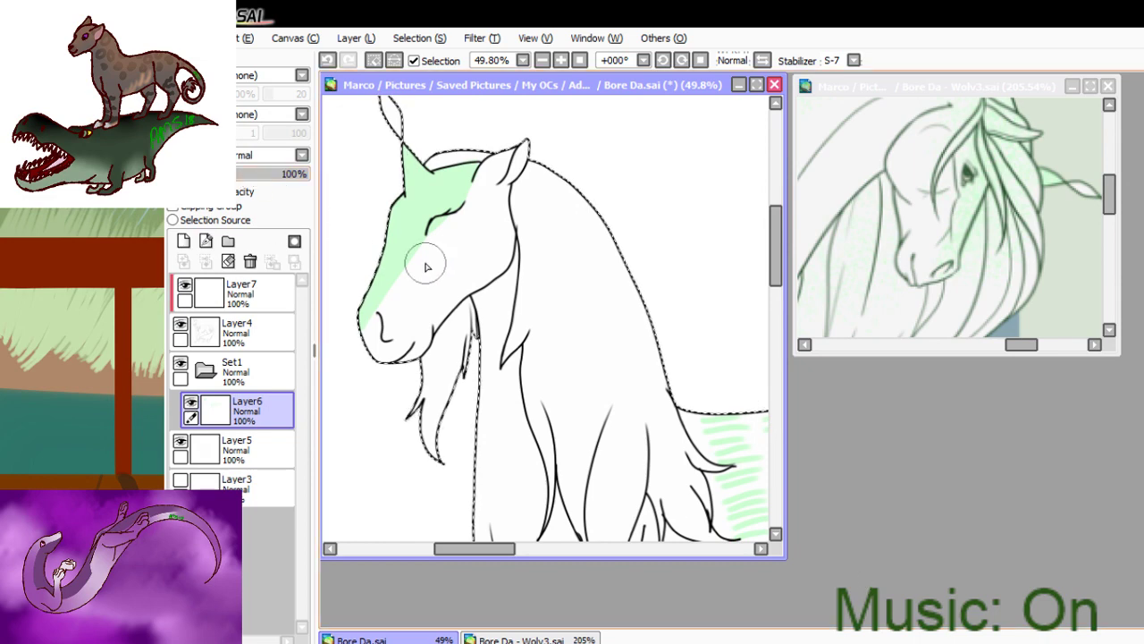
- Blend the face marking's edge softly into the cheek and muzzle, and colour the ear light green
{"action": "mouse_move", "coordinate": [455, 217]}
{"action": "left_mouse_down"}
{"action": "mouse_move", "coordinate": [407, 277]}
{"action": "mouse_move", "coordinate": [463, 184]}
{"action": "mouse_move", "coordinate": [472, 207]}
{"action": "mouse_move", "coordinate": [382, 318]}
{"action": "mouse_move", "coordinate": [429, 263]}
{"action": "mouse_move", "coordinate": [419, 290]}
{"action": "mouse_move", "coordinate": [325, 336]}
{"action": "mouse_move", "coordinate": [438, 248]}
{"action": "left_mouse_up"}
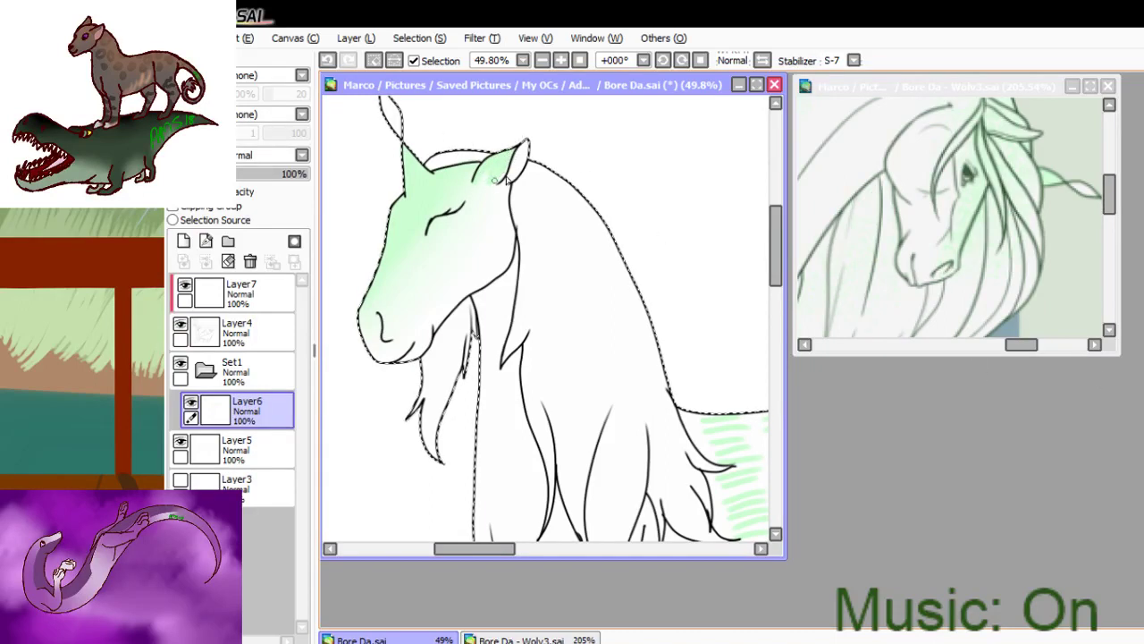
{"action": "mouse_move", "coordinate": [494, 181]}
{"action": "left_mouse_down"}
{"action": "mouse_move", "coordinate": [464, 200]}
{"action": "mouse_move", "coordinate": [746, 223]}
{"action": "mouse_move", "coordinate": [590, 275]}
{"action": "mouse_move", "coordinate": [448, 193]}
{"action": "mouse_move", "coordinate": [486, 188]}
{"action": "mouse_move", "coordinate": [468, 204]}
{"action": "mouse_move", "coordinate": [491, 173]}
{"action": "left_mouse_up"}
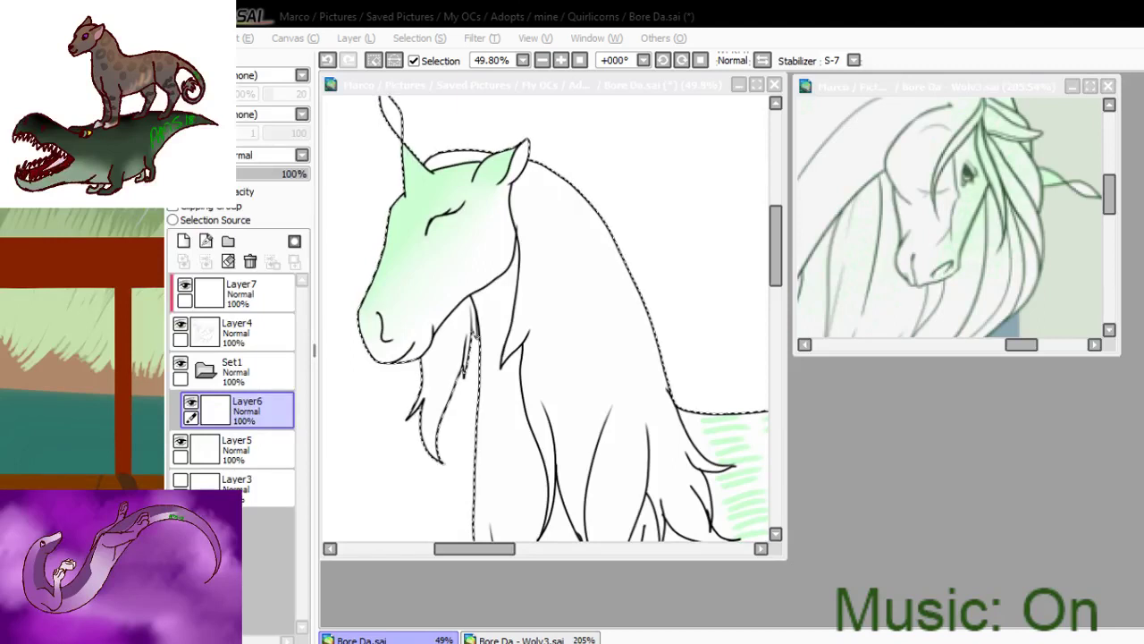
{"action": "left_click", "coordinate": [455, 396]}
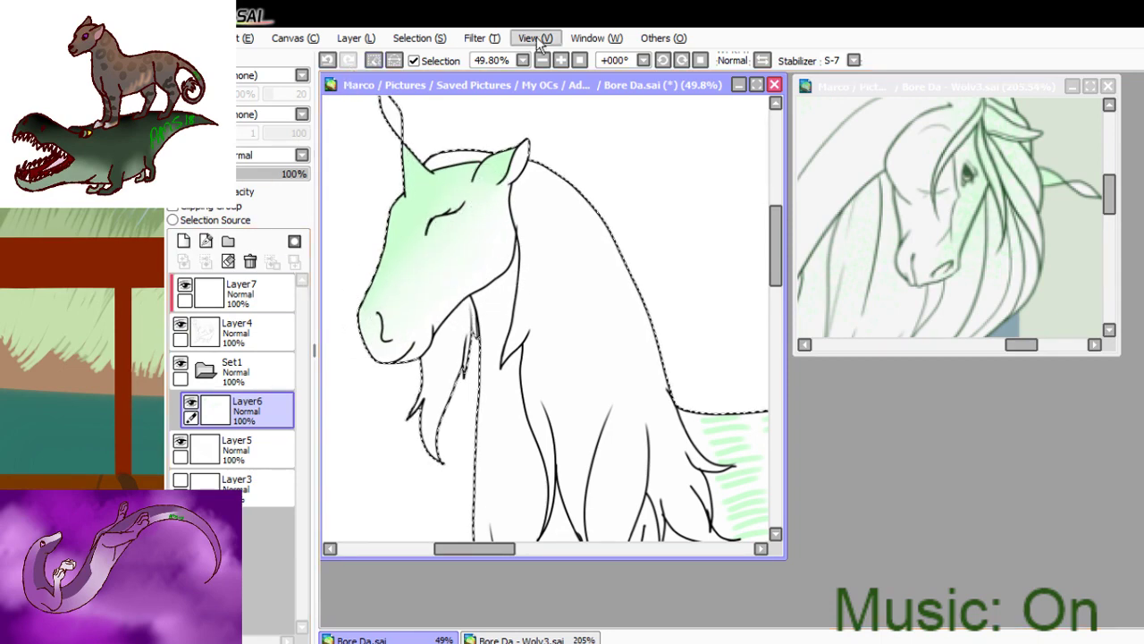
- Clear the selection around the unicorn silhouette
{"action": "left_click", "coordinate": [544, 61]}
{"action": "left_click", "coordinate": [545, 60]}
{"action": "left_click", "coordinate": [545, 61]}
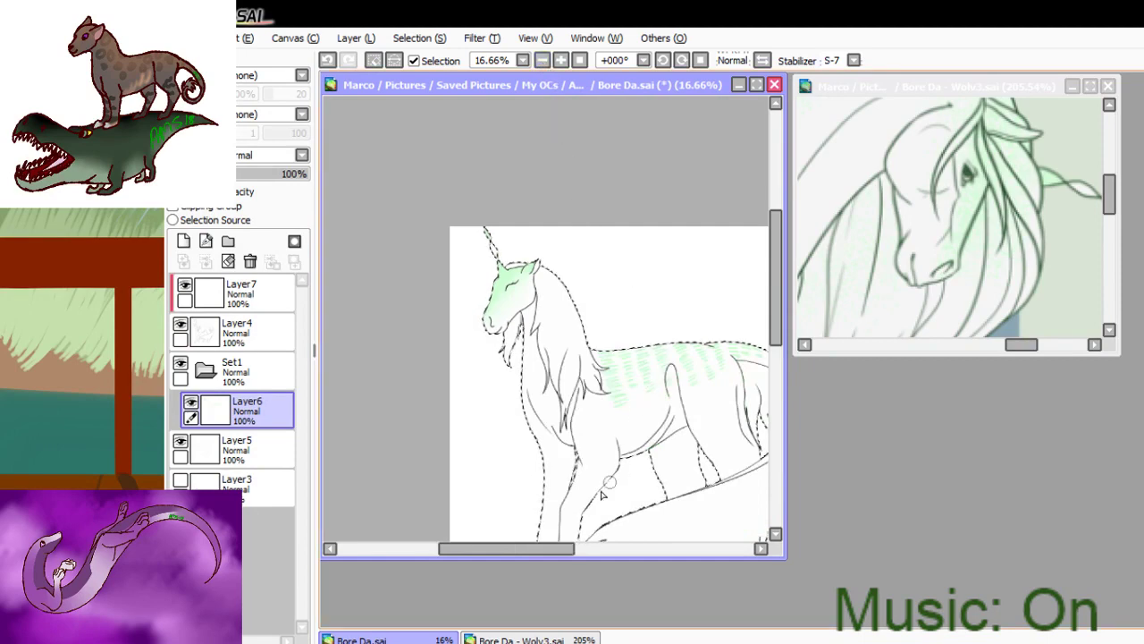
{"action": "left_click_drag", "start_coordinate": [514, 549], "coordinate": [547, 552]}
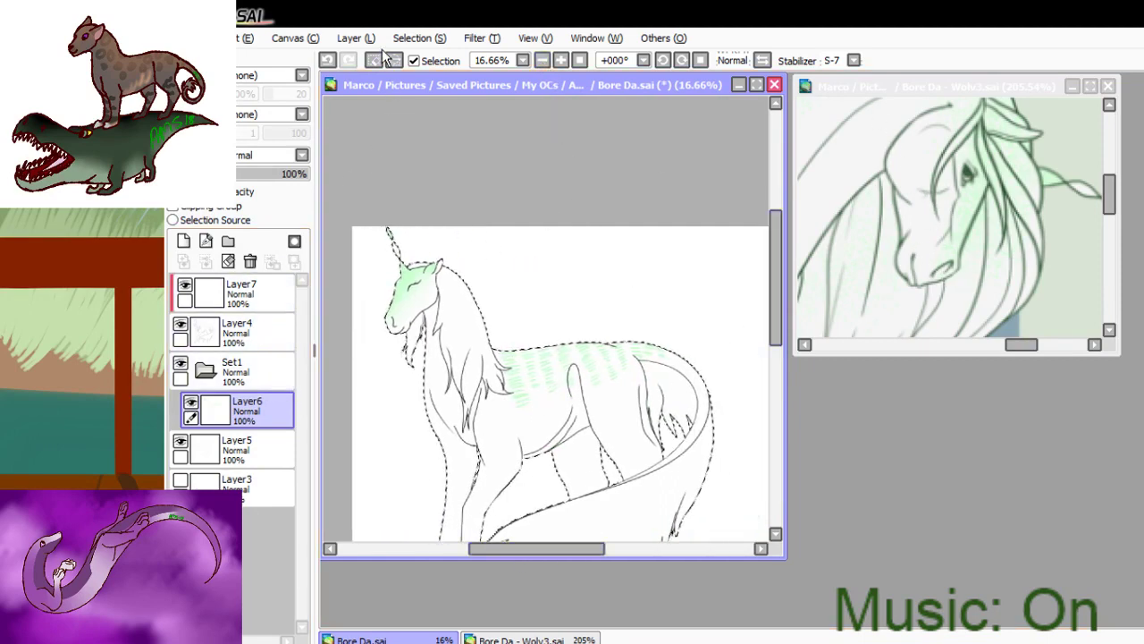
{"action": "key", "text": "ctrl+d"}
- Select the tail hair, mane, beard and forelock areas from the Layer4 line art
{"action": "left_click", "coordinate": [241, 332]}
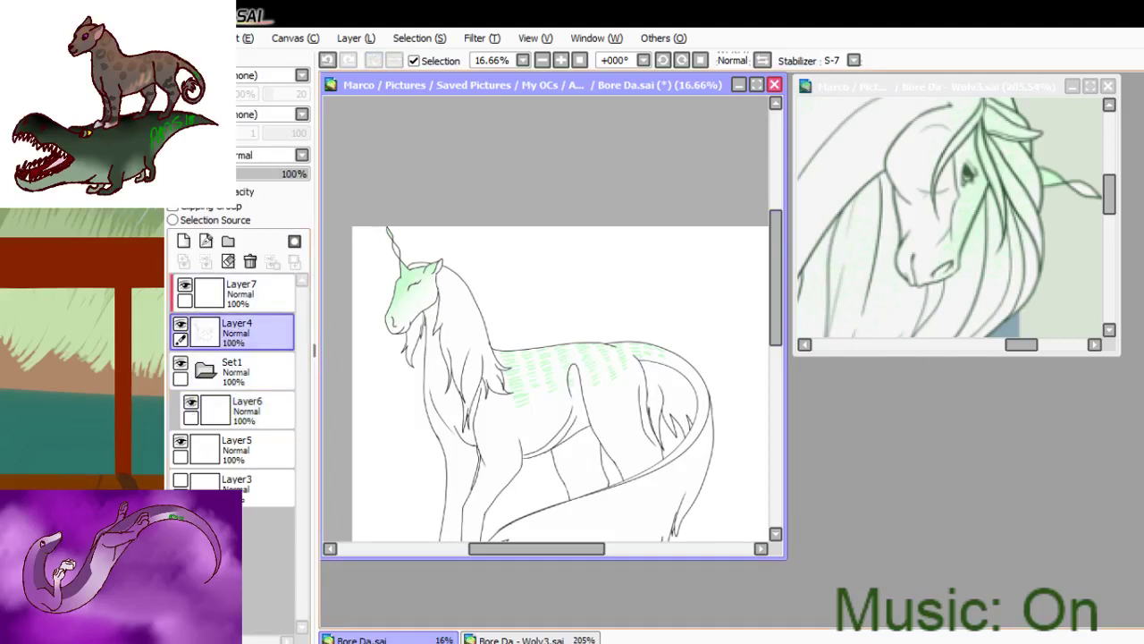
{"action": "left_click", "coordinate": [637, 516]}
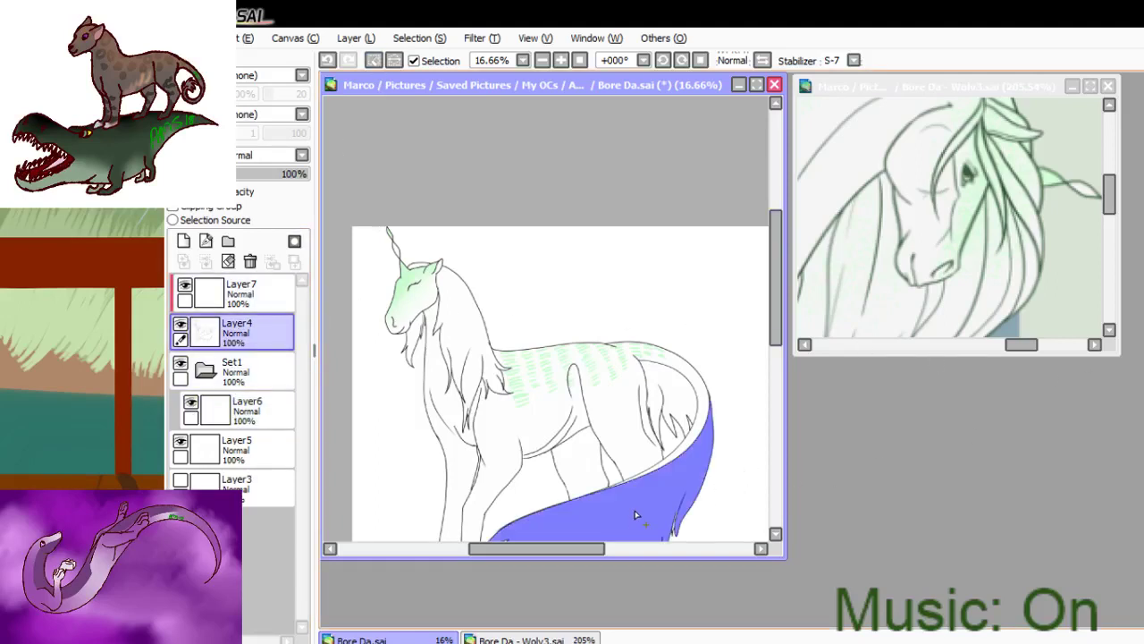
{"action": "left_click", "coordinate": [680, 421]}
{"action": "left_click", "coordinate": [472, 337]}
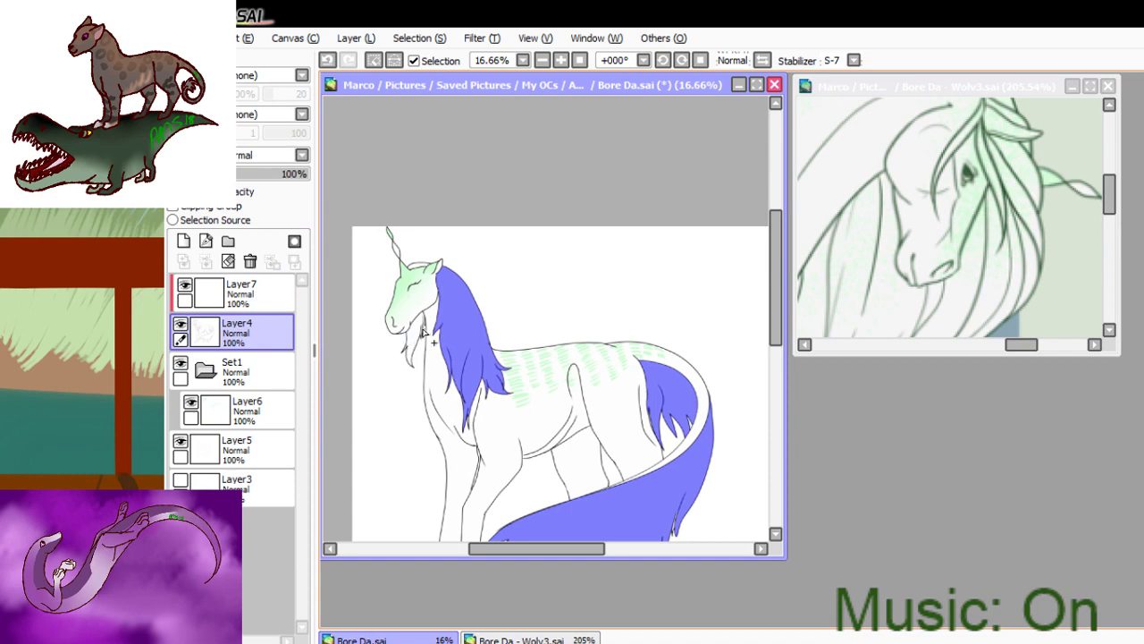
{"action": "left_click", "coordinate": [417, 338]}
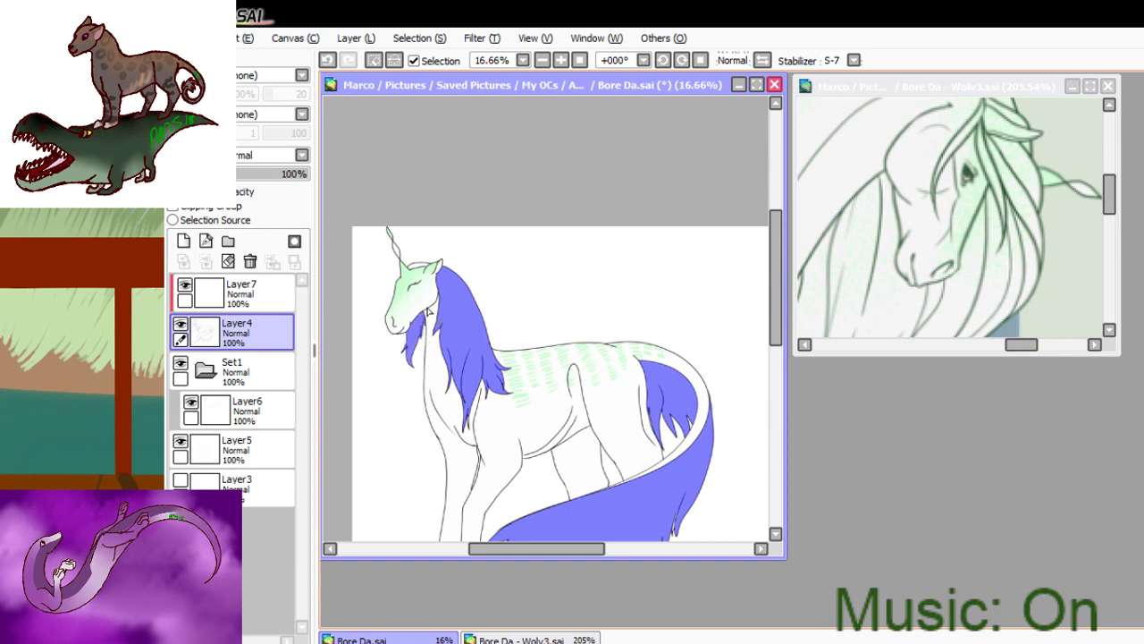
{"action": "left_click", "coordinate": [417, 266]}
{"action": "key", "text": "b"}
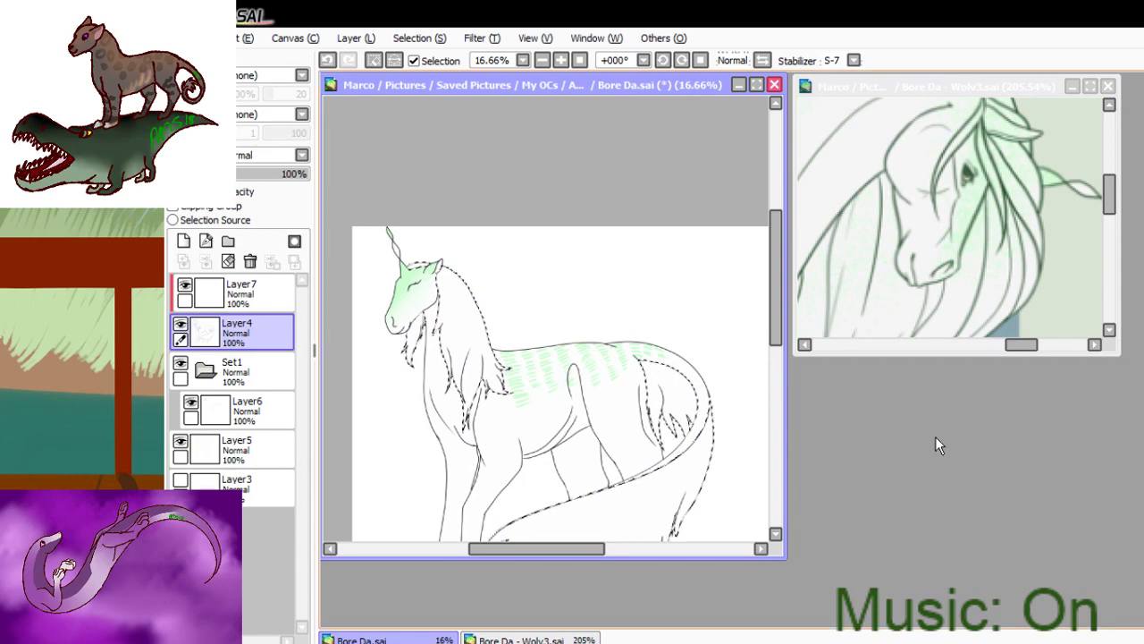
- Add a new layer above Layer6 and paint light green bands along the forelock, the mane's crest and the upper tail
{"action": "left_click", "coordinate": [279, 413]}
{"action": "left_click", "coordinate": [183, 240]}
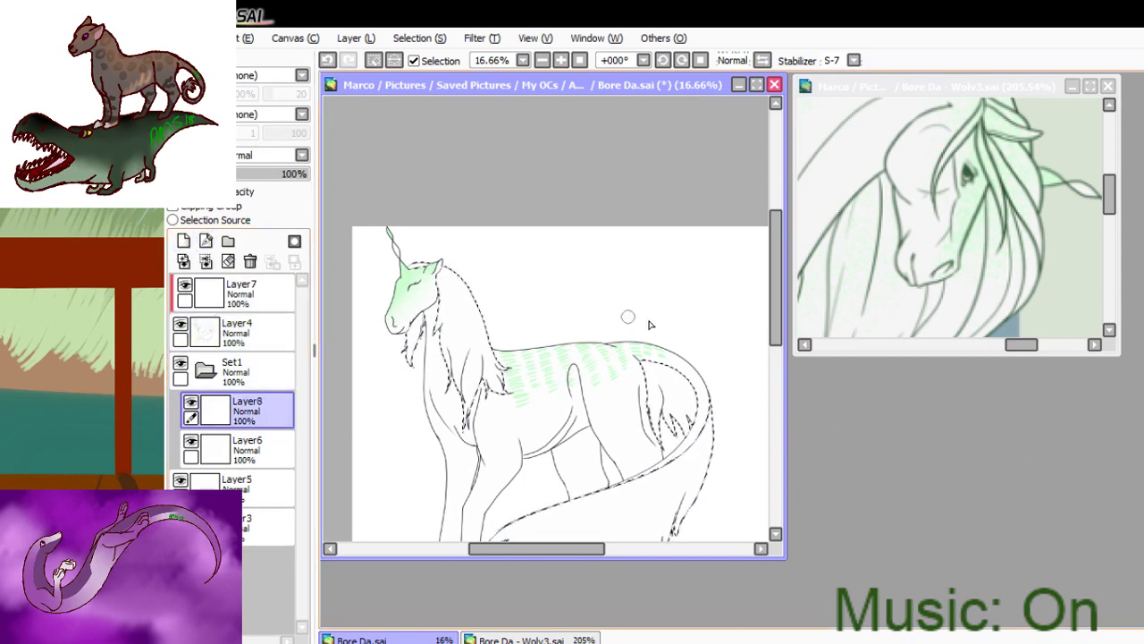
{"action": "mouse_move", "coordinate": [412, 263]}
{"action": "left_mouse_down"}
{"action": "mouse_move", "coordinate": [454, 271]}
{"action": "mouse_move", "coordinate": [474, 291]}
{"action": "mouse_move", "coordinate": [441, 273]}
{"action": "left_mouse_up"}
{"action": "mouse_move", "coordinate": [474, 318]}
{"action": "left_mouse_down"}
{"action": "mouse_move", "coordinate": [501, 358]}
{"action": "mouse_move", "coordinate": [538, 361]}
{"action": "left_mouse_up"}
{"action": "mouse_move", "coordinate": [634, 366]}
{"action": "left_mouse_down"}
{"action": "mouse_move", "coordinate": [667, 374]}
{"action": "mouse_move", "coordinate": [657, 362]}
{"action": "mouse_move", "coordinate": [681, 374]}
{"action": "mouse_move", "coordinate": [641, 359]}
{"action": "mouse_move", "coordinate": [685, 381]}
{"action": "mouse_move", "coordinate": [653, 354]}
{"action": "mouse_move", "coordinate": [672, 466]}
{"action": "left_mouse_up"}
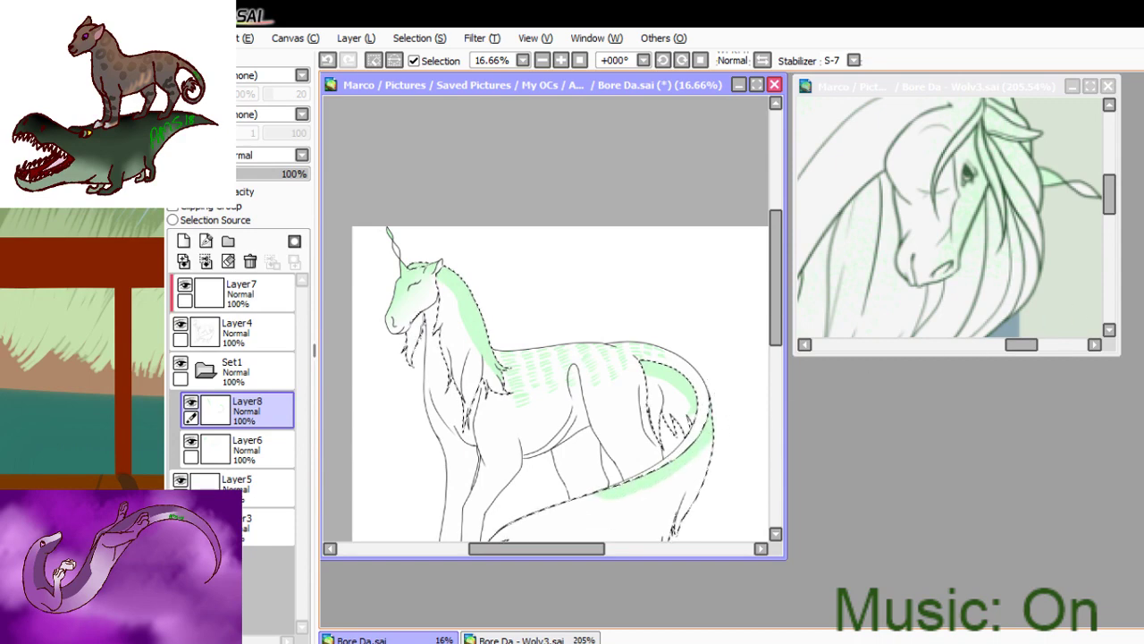
- Extend the light green band along the tail's upper edge down to near its tip
{"action": "left_click_drag", "start_coordinate": [773, 288], "coordinate": [774, 314]}
{"action": "mouse_move", "coordinate": [590, 400]}
{"action": "left_mouse_down"}
{"action": "mouse_move", "coordinate": [639, 403]}
{"action": "mouse_move", "coordinate": [524, 435]}
{"action": "mouse_move", "coordinate": [622, 400]}
{"action": "mouse_move", "coordinate": [738, 337]}
{"action": "left_mouse_up"}
{"action": "key", "text": "alt+Tab"}
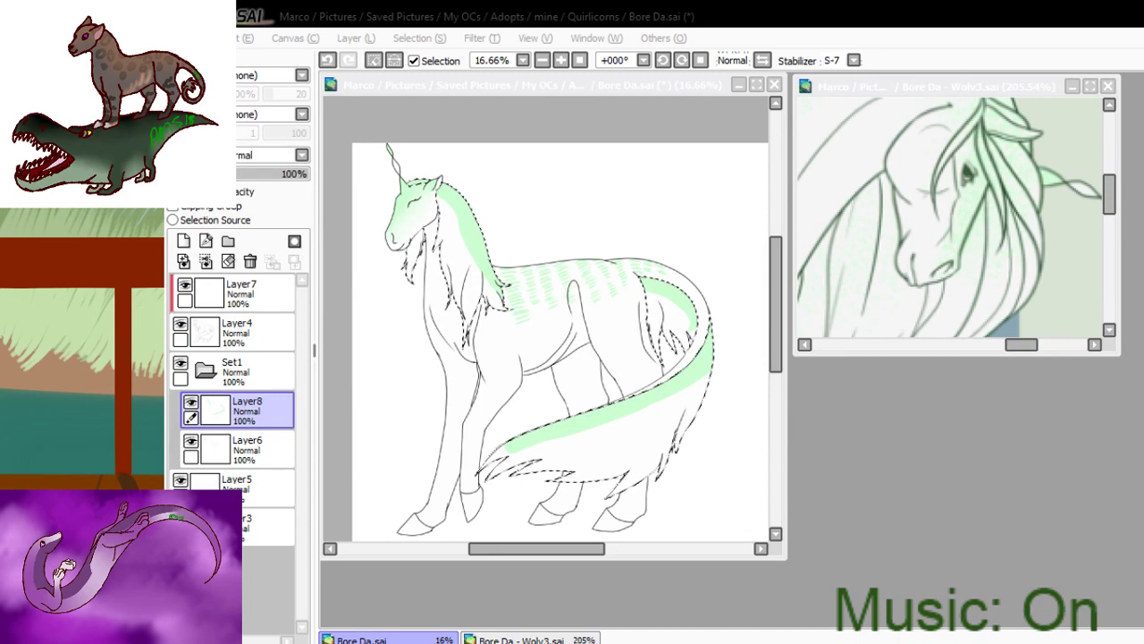
{"action": "left_click", "coordinate": [757, 498]}
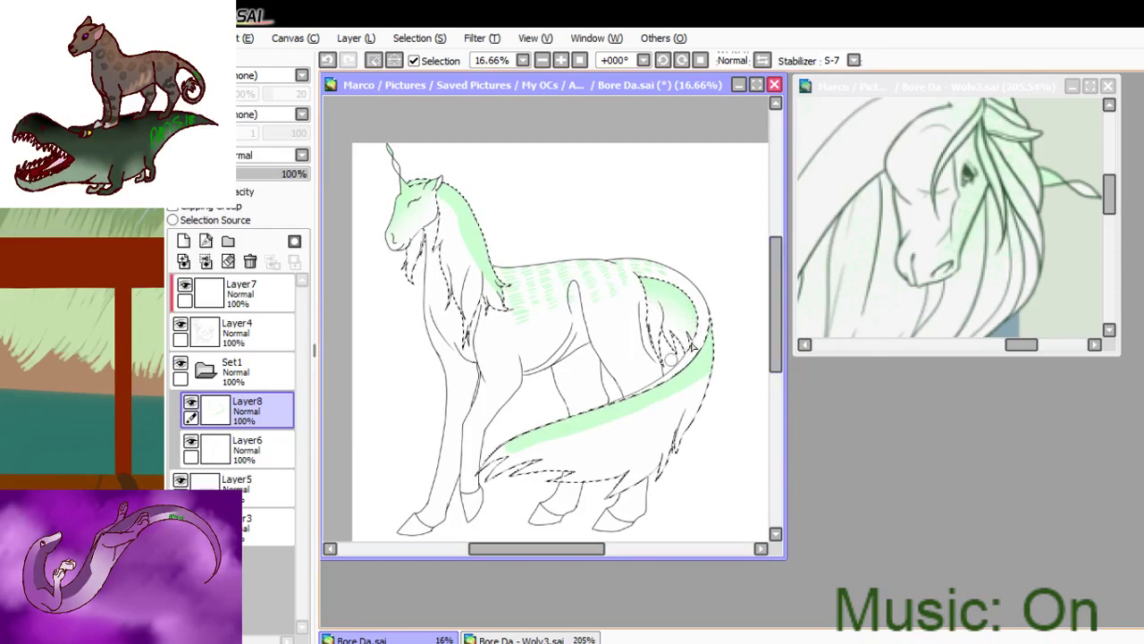
- Blend the light green bands on the tail and mane softly down into the white hair
{"action": "key", "text": "]"}
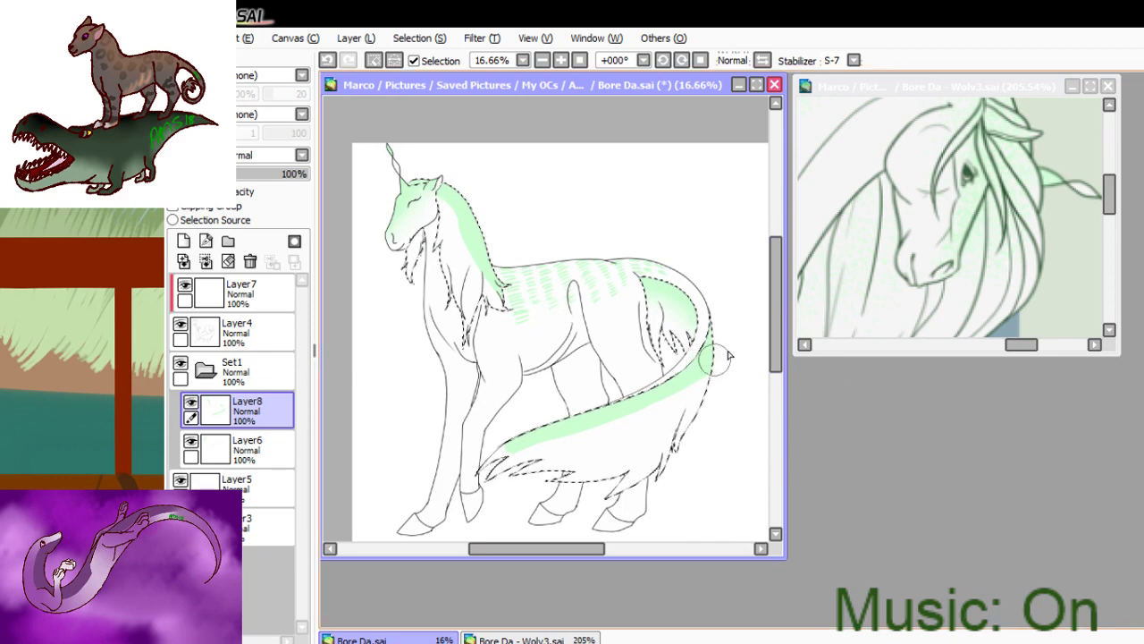
{"action": "mouse_move", "coordinate": [702, 357]}
{"action": "left_mouse_down"}
{"action": "mouse_move", "coordinate": [666, 407]}
{"action": "mouse_move", "coordinate": [729, 369]}
{"action": "mouse_move", "coordinate": [519, 452]}
{"action": "left_mouse_up"}
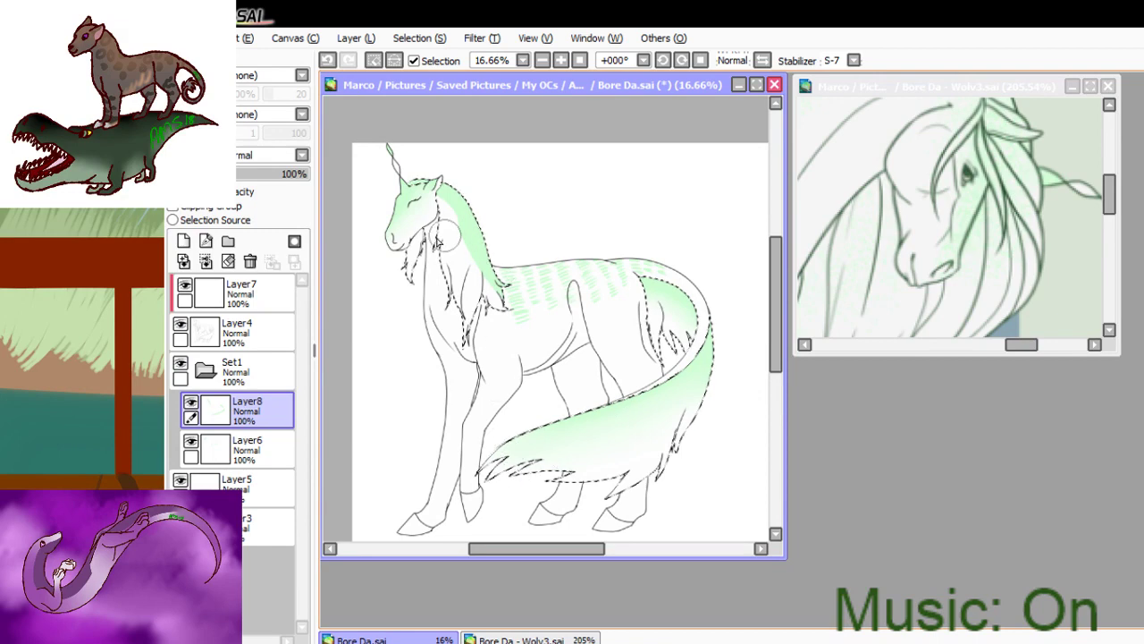
{"action": "mouse_move", "coordinate": [445, 235]}
{"action": "left_mouse_down"}
{"action": "mouse_move", "coordinate": [424, 207]}
{"action": "mouse_move", "coordinate": [395, 192]}
{"action": "left_mouse_up"}
{"action": "mouse_move", "coordinate": [463, 251]}
{"action": "left_mouse_down"}
{"action": "mouse_move", "coordinate": [501, 303]}
{"action": "mouse_move", "coordinate": [430, 223]}
{"action": "mouse_move", "coordinate": [515, 289]}
{"action": "mouse_move", "coordinate": [432, 193]}
{"action": "mouse_move", "coordinate": [408, 187]}
{"action": "mouse_move", "coordinate": [492, 198]}
{"action": "left_mouse_up"}
- Examine the reference horse's colour swatches and eye alongside the unicorn's closed eye
{"action": "left_click_drag", "start_coordinate": [889, 91], "coordinate": [885, 91]}
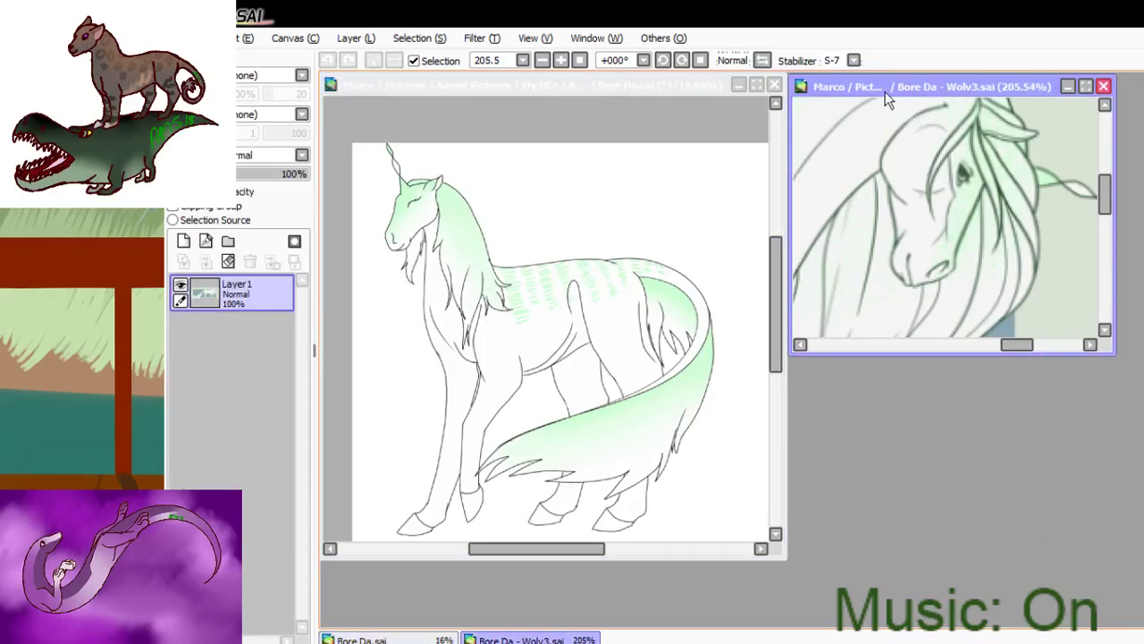
{"action": "left_click", "coordinate": [541, 60]}
{"action": "left_click", "coordinate": [541, 60]}
{"action": "left_click", "coordinate": [542, 60]}
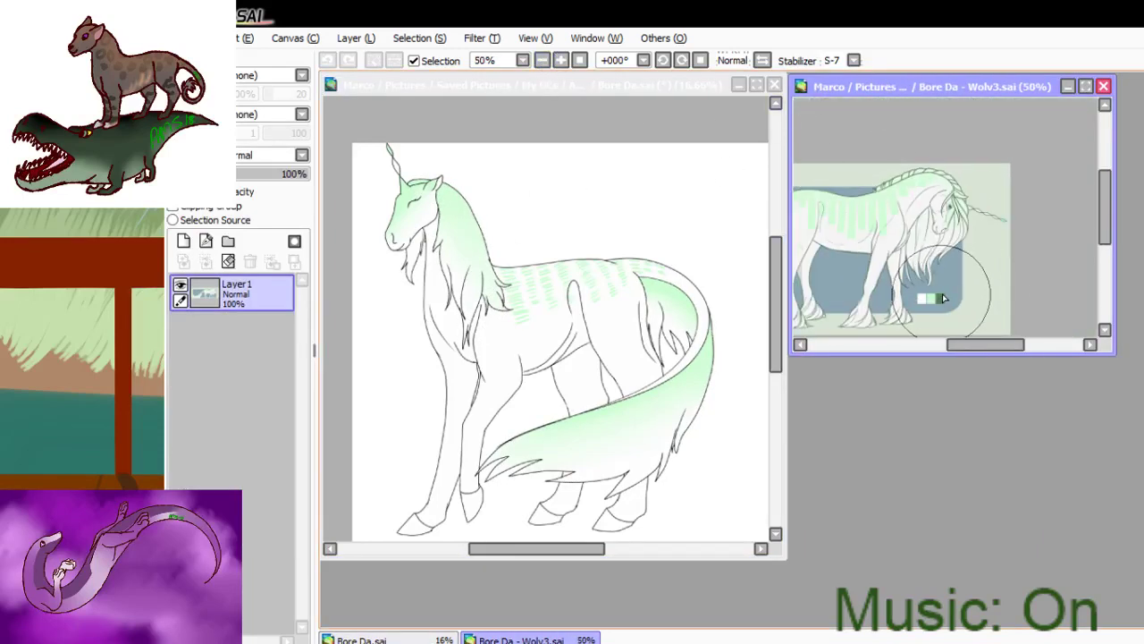
{"action": "left_click", "coordinate": [398, 196]}
{"action": "left_click_drag", "start_coordinate": [373, 187], "coordinate": [459, 225]}
{"action": "left_click_drag", "start_coordinate": [469, 270], "coordinate": [675, 333]}
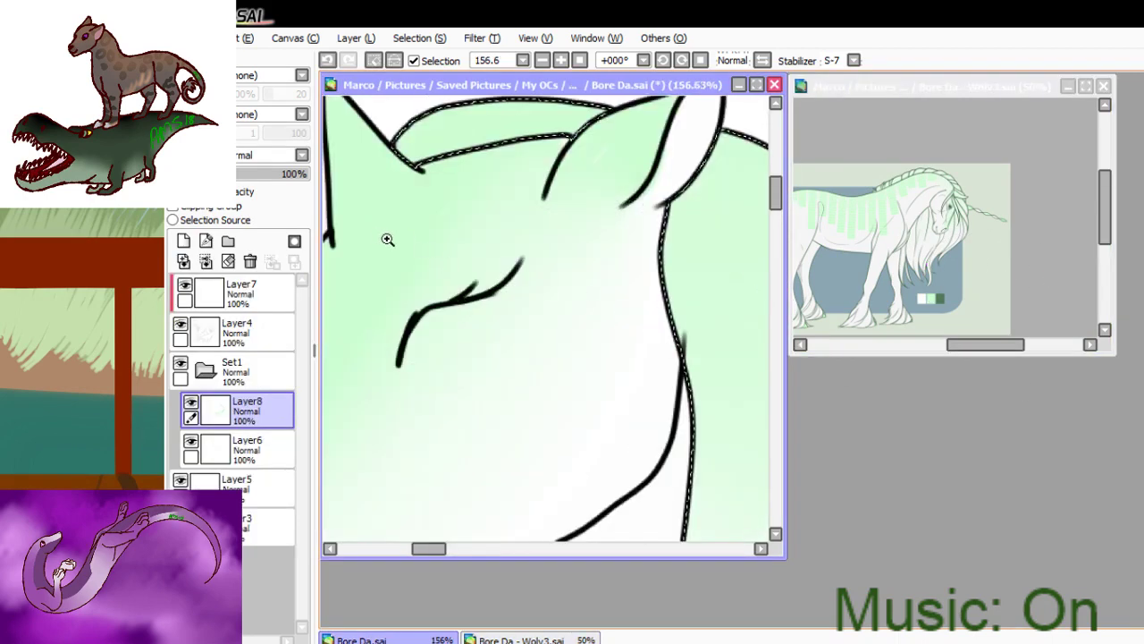
{"action": "left_click_drag", "start_coordinate": [388, 239], "coordinate": [665, 360]}
{"action": "left_click", "coordinate": [943, 263]}
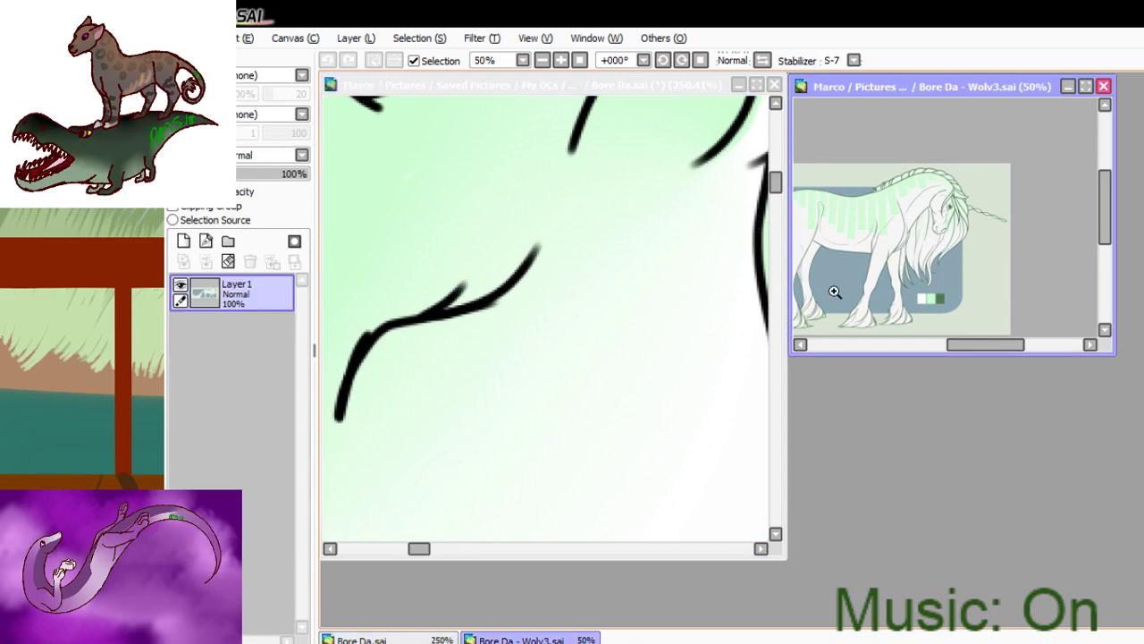
{"action": "left_click_drag", "start_coordinate": [808, 316], "coordinate": [856, 326]}
{"action": "left_click_drag", "start_coordinate": [955, 347], "coordinate": [994, 347]}
{"action": "left_click_drag", "start_coordinate": [1108, 283], "coordinate": [1109, 208]}
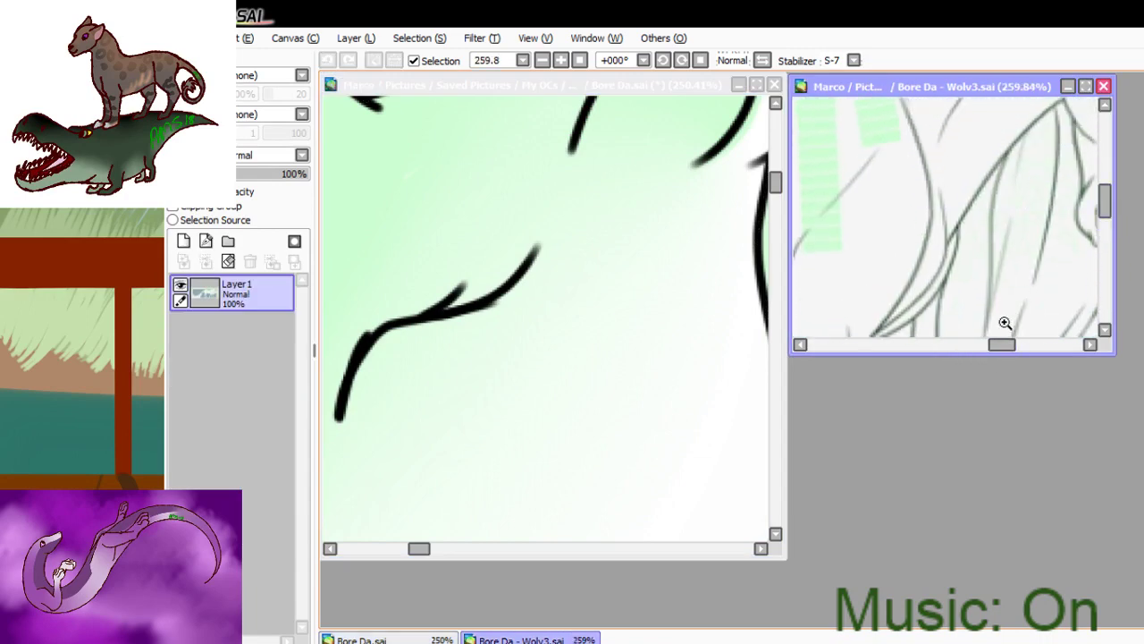
{"action": "left_click_drag", "start_coordinate": [1004, 350], "coordinate": [1024, 347]}
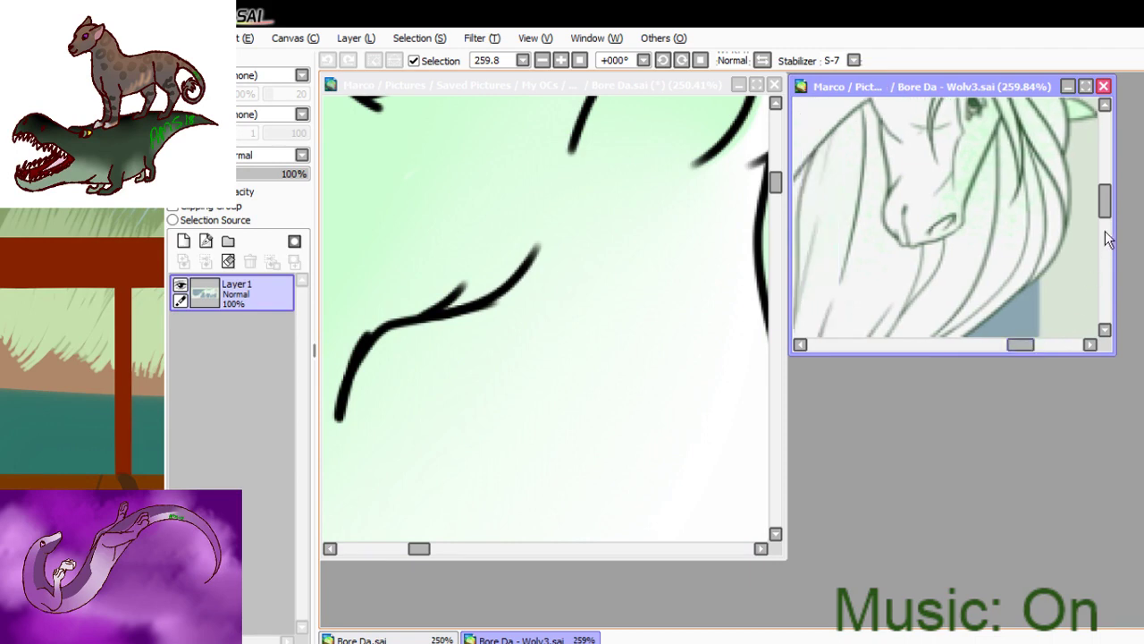
{"action": "left_click_drag", "start_coordinate": [1107, 203], "coordinate": [1107, 193]}
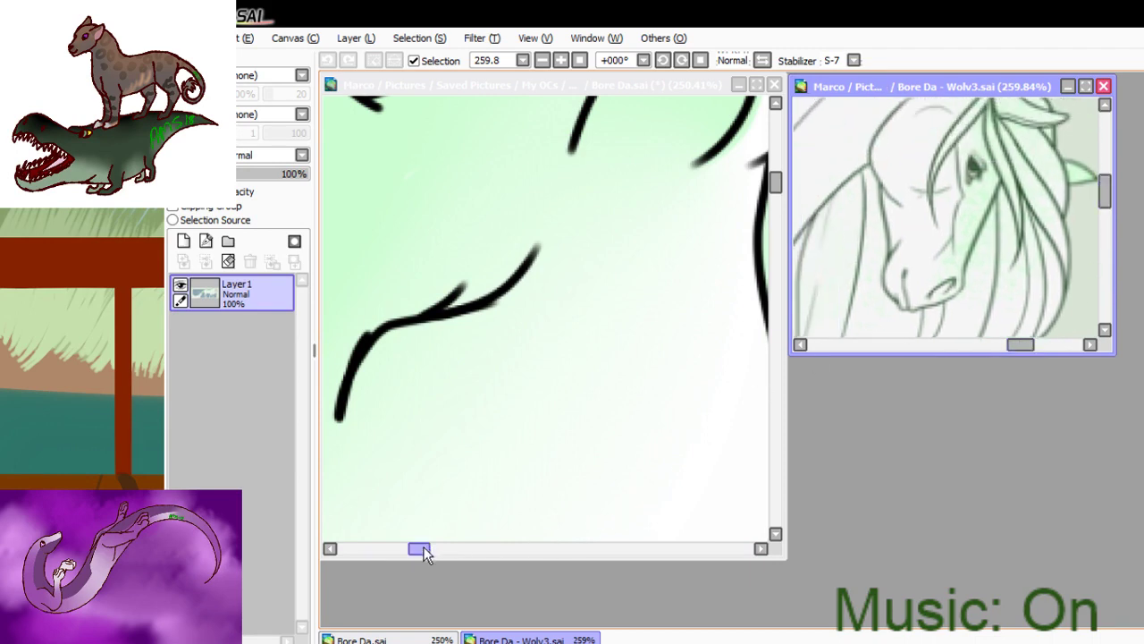
{"action": "left_click_drag", "start_coordinate": [423, 548], "coordinate": [421, 548]}
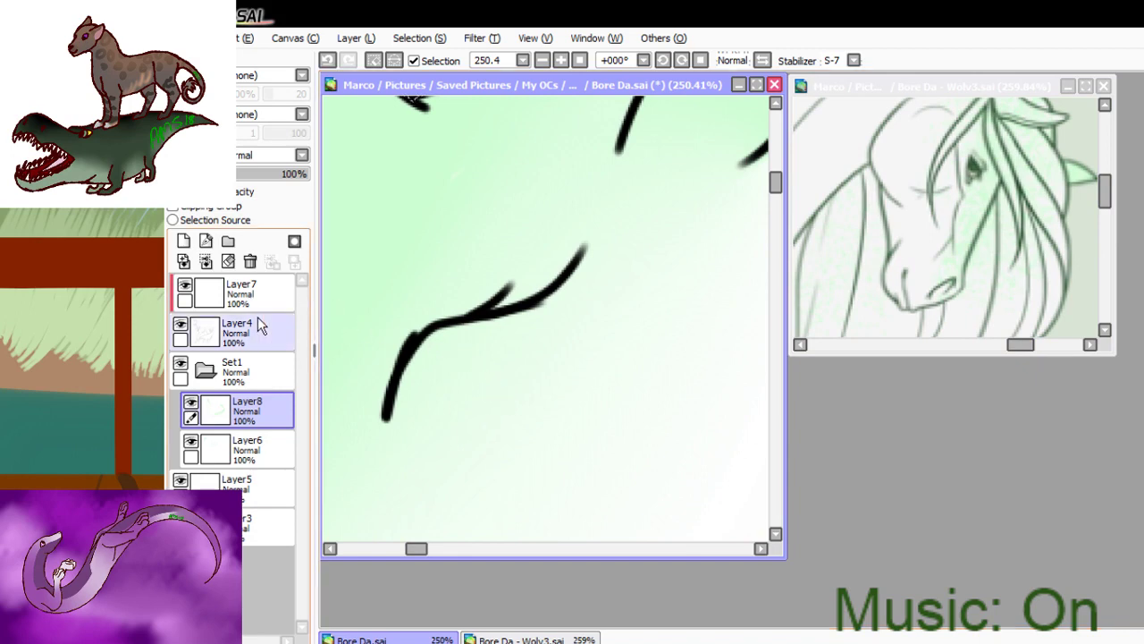
{"action": "left_click", "coordinate": [579, 60]}
{"action": "left_click", "coordinate": [376, 61]}
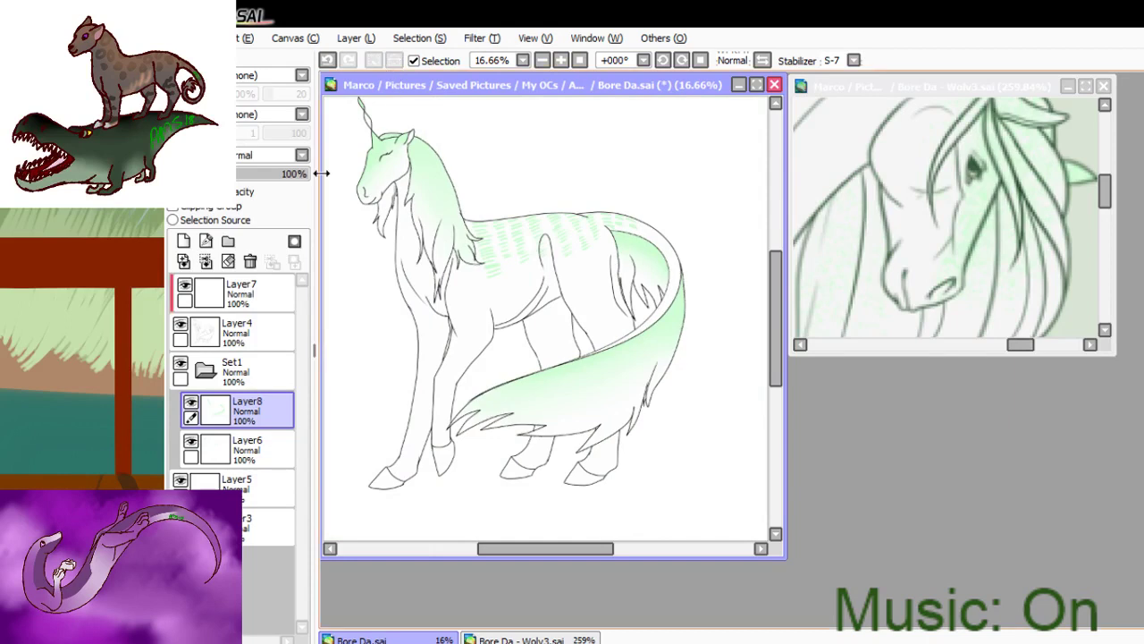
{"action": "left_click", "coordinate": [264, 297]}
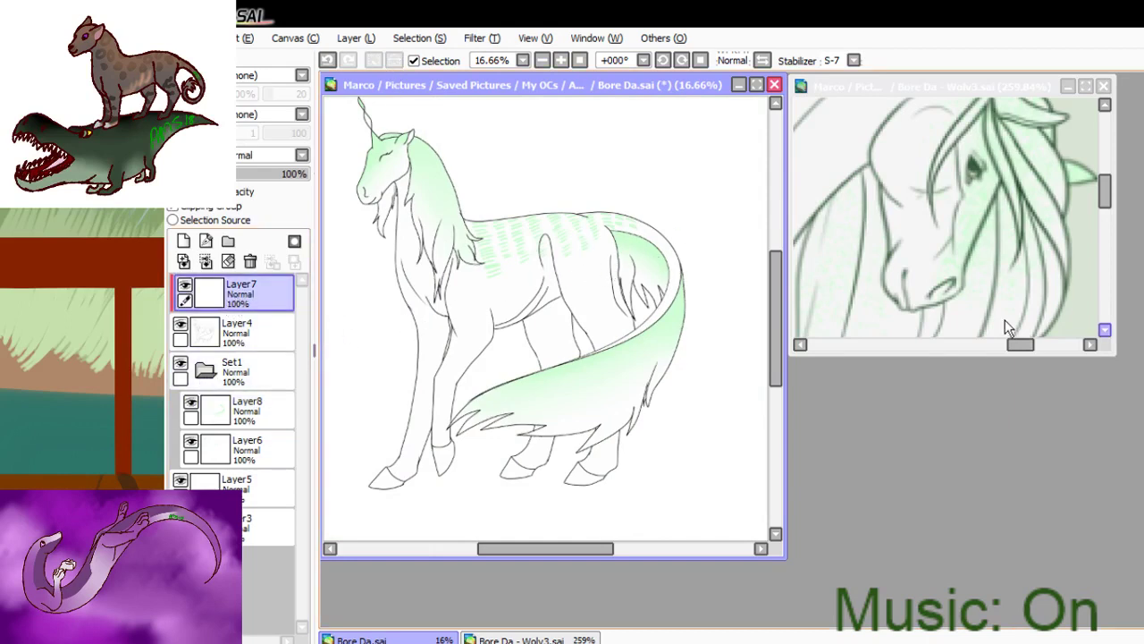
{"action": "left_click_drag", "start_coordinate": [390, 125], "coordinate": [443, 160]}
{"action": "left_click_drag", "start_coordinate": [427, 225], "coordinate": [622, 339]}
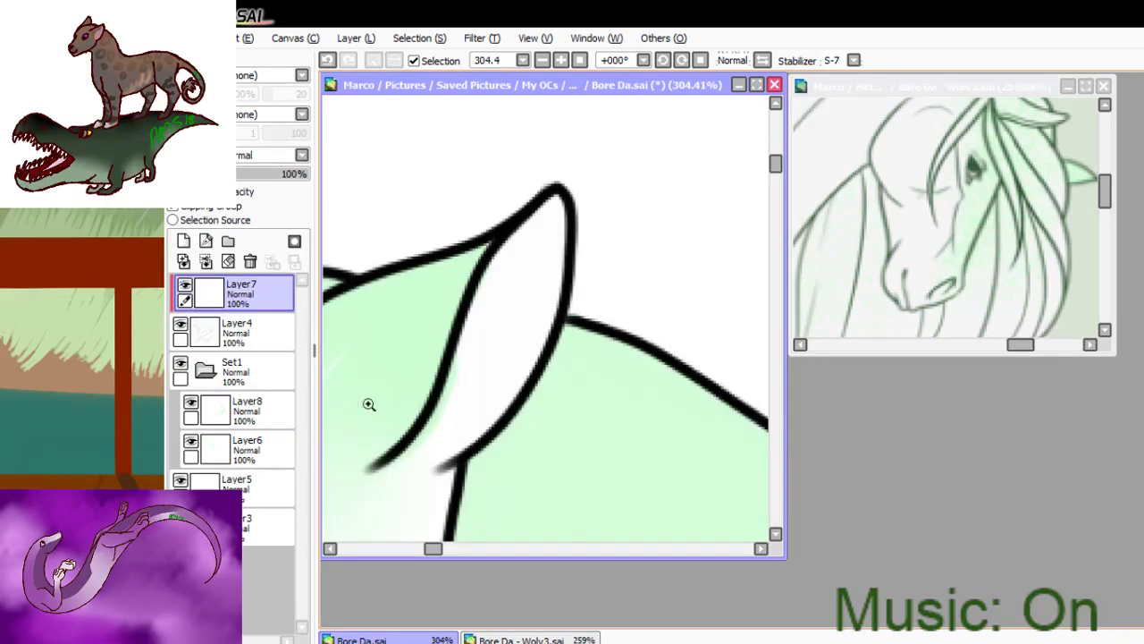
{"action": "left_click", "coordinate": [269, 408]}
{"action": "left_click", "coordinate": [184, 241]}
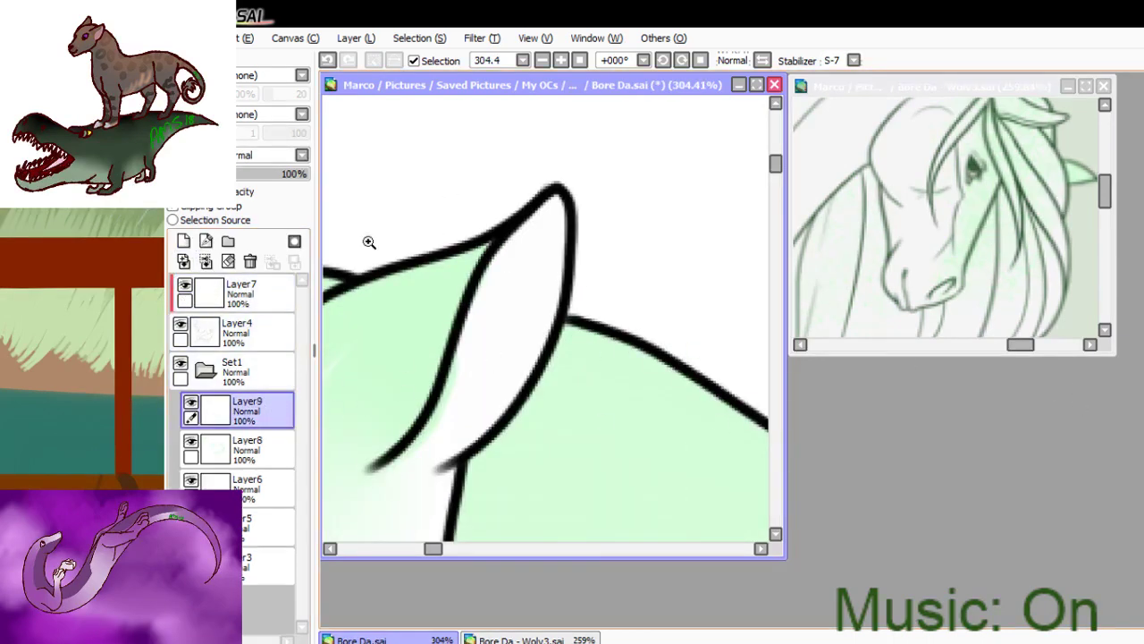
{"action": "left_click", "coordinate": [329, 60]}
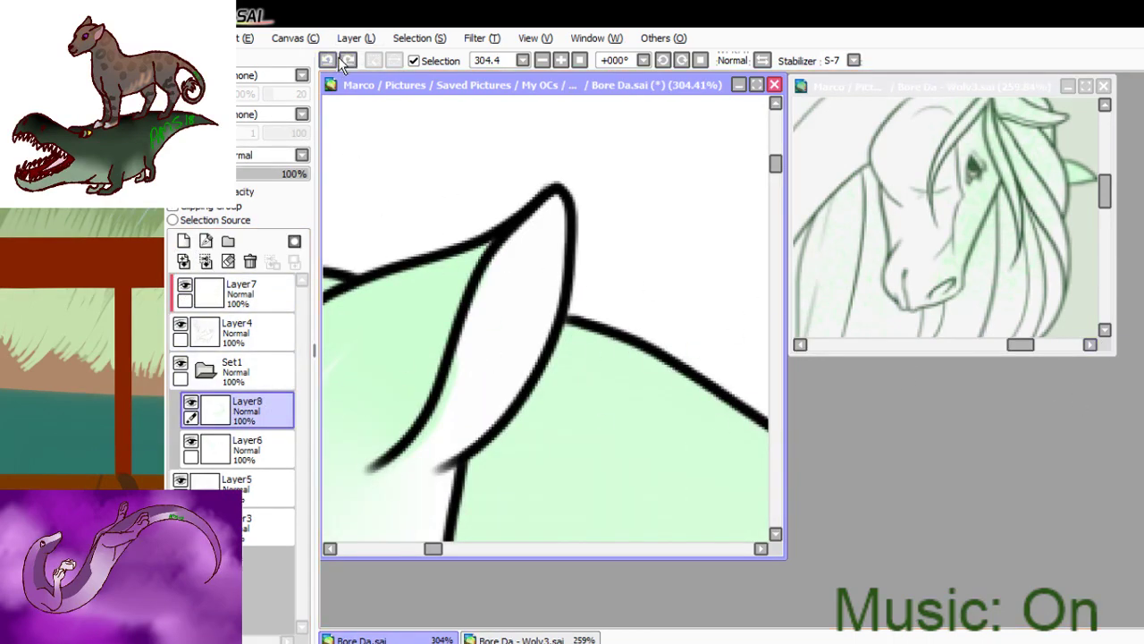
{"action": "left_click", "coordinate": [326, 64]}
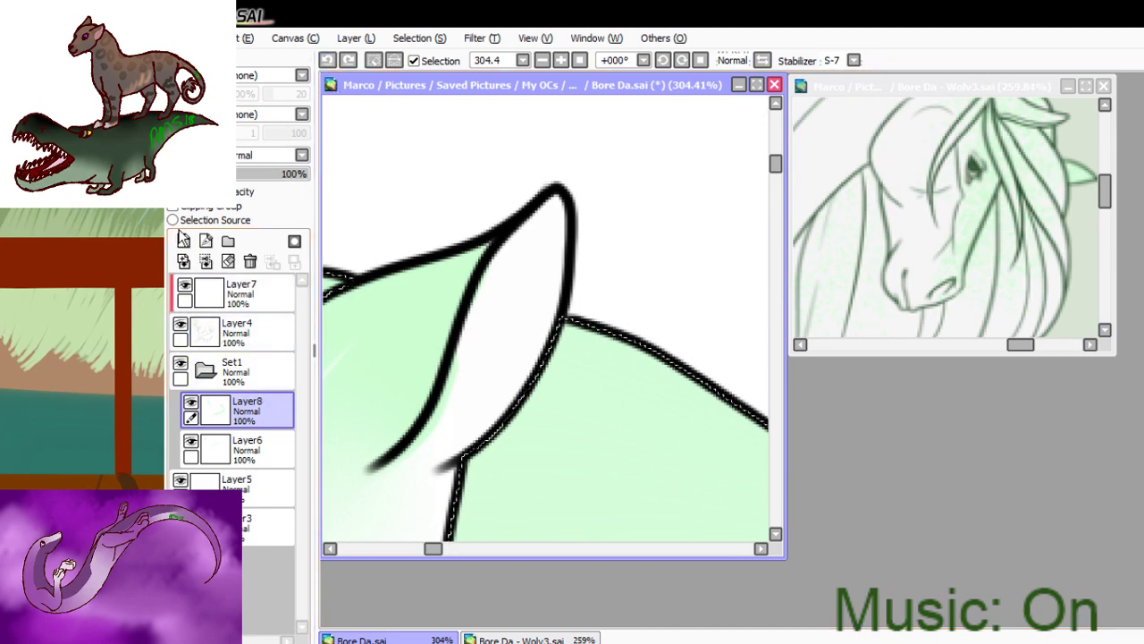
- Add a new layer above Layer8 and try a dark green stroke at the base of the ear
{"action": "left_click", "coordinate": [184, 241]}
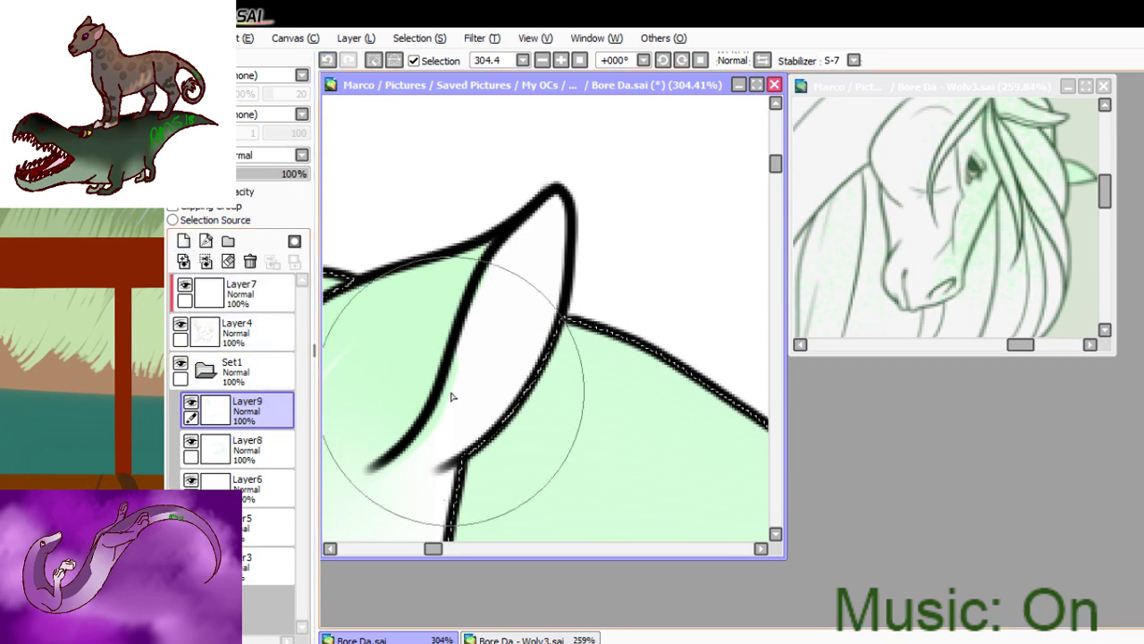
{"action": "mouse_move", "coordinate": [465, 453]}
{"action": "left_mouse_down"}
{"action": "mouse_move", "coordinate": [510, 396]}
{"action": "mouse_move", "coordinate": [468, 421]}
{"action": "left_mouse_up"}
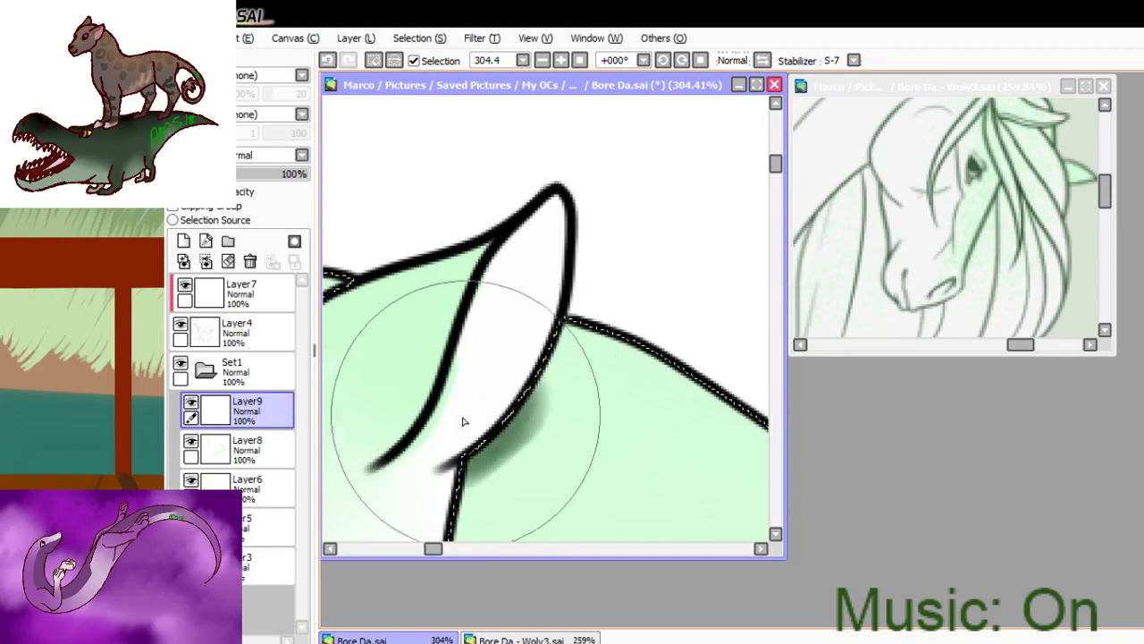
{"action": "key", "text": "ctrl+z"}
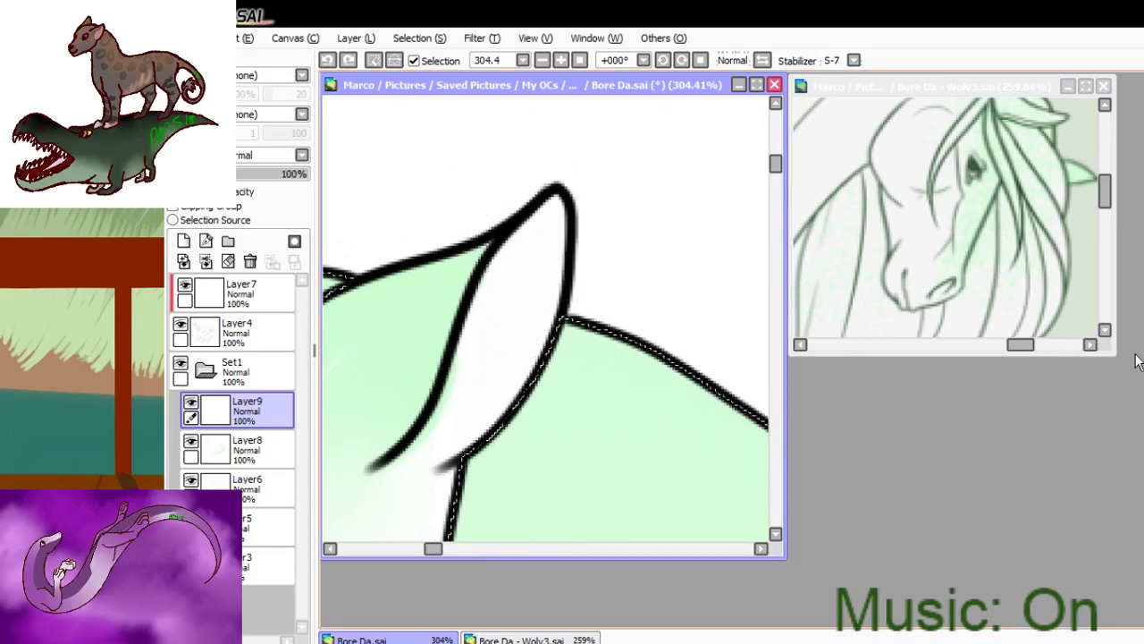
- Add the ear and the adjoining head area to the selection from the Layer4 line art
{"action": "key", "text": "w"}
{"action": "left_click", "coordinate": [503, 365]}
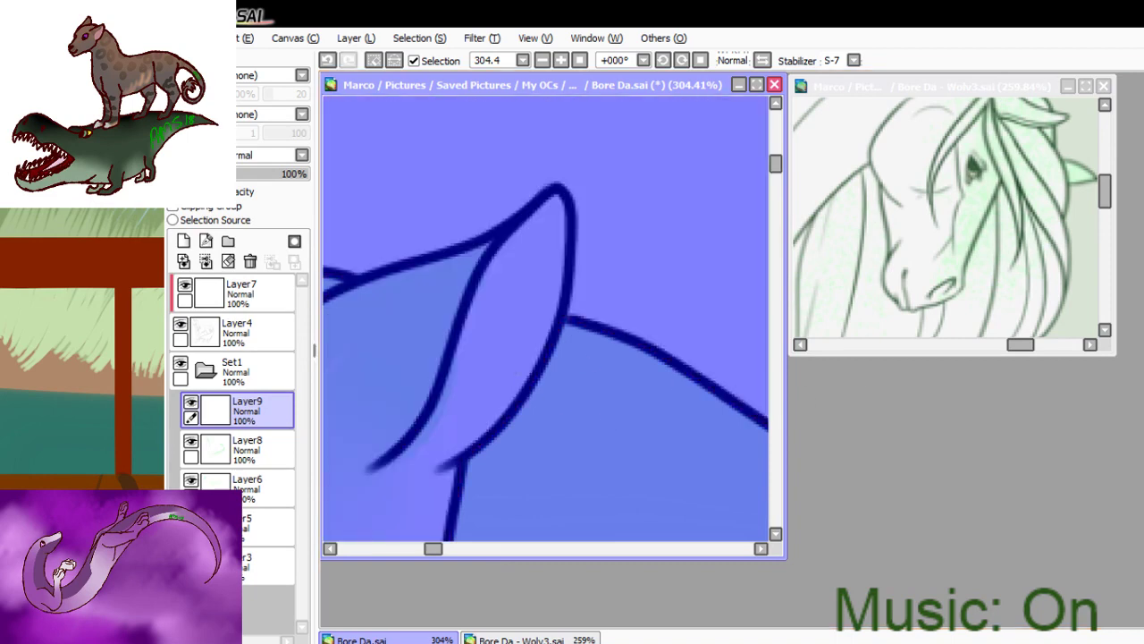
{"action": "key", "text": "ctrl+z"}
{"action": "left_click", "coordinate": [361, 324], "text": "ctrl+shift"}
{"action": "left_click", "coordinate": [237, 332]}
{"action": "left_click", "coordinate": [565, 333]}
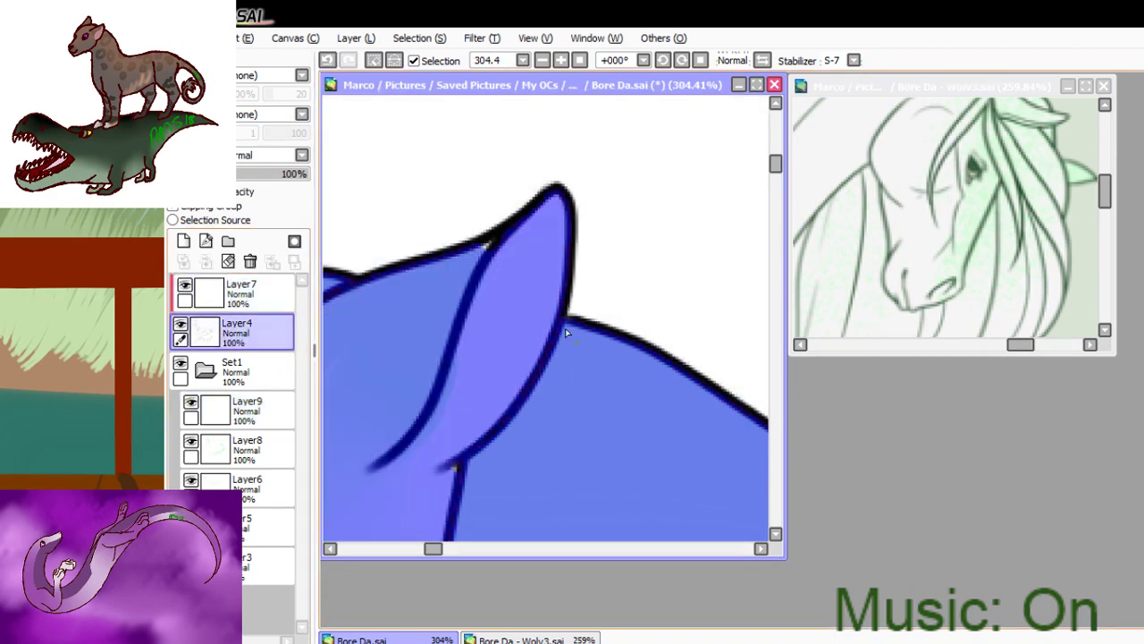
- Paint the whole ear dark green on Layer9 with a smaller brush and clear the selection
{"action": "key", "text": "b"}
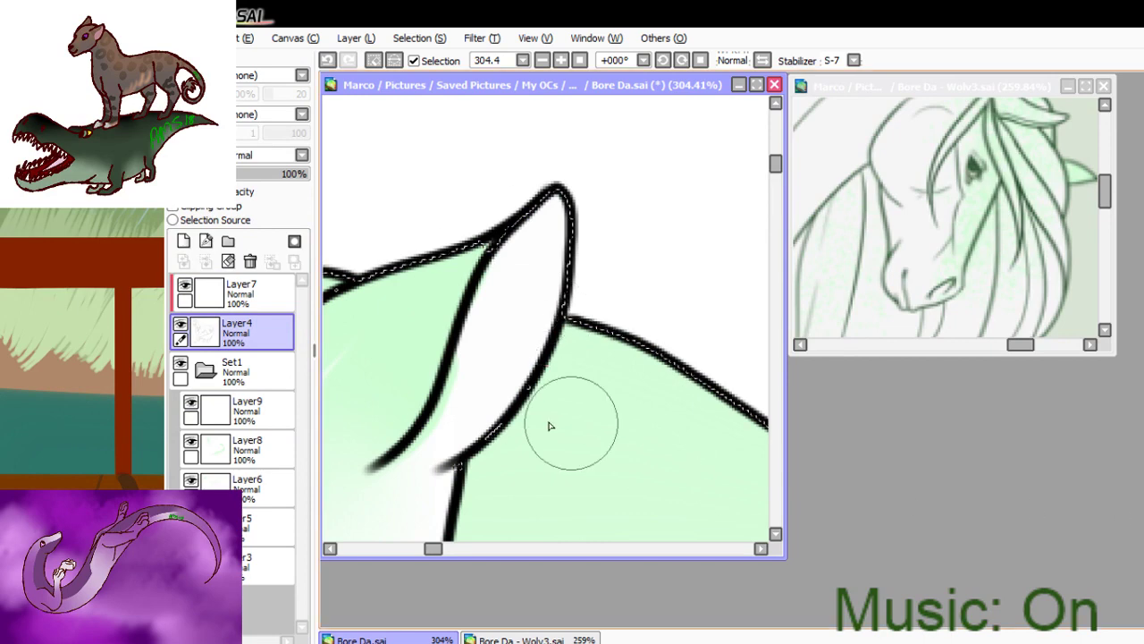
{"action": "left_click", "coordinate": [243, 413]}
{"action": "mouse_move", "coordinate": [473, 403]}
{"action": "left_mouse_down"}
{"action": "mouse_move", "coordinate": [409, 468]}
{"action": "mouse_move", "coordinate": [429, 438]}
{"action": "left_mouse_up"}
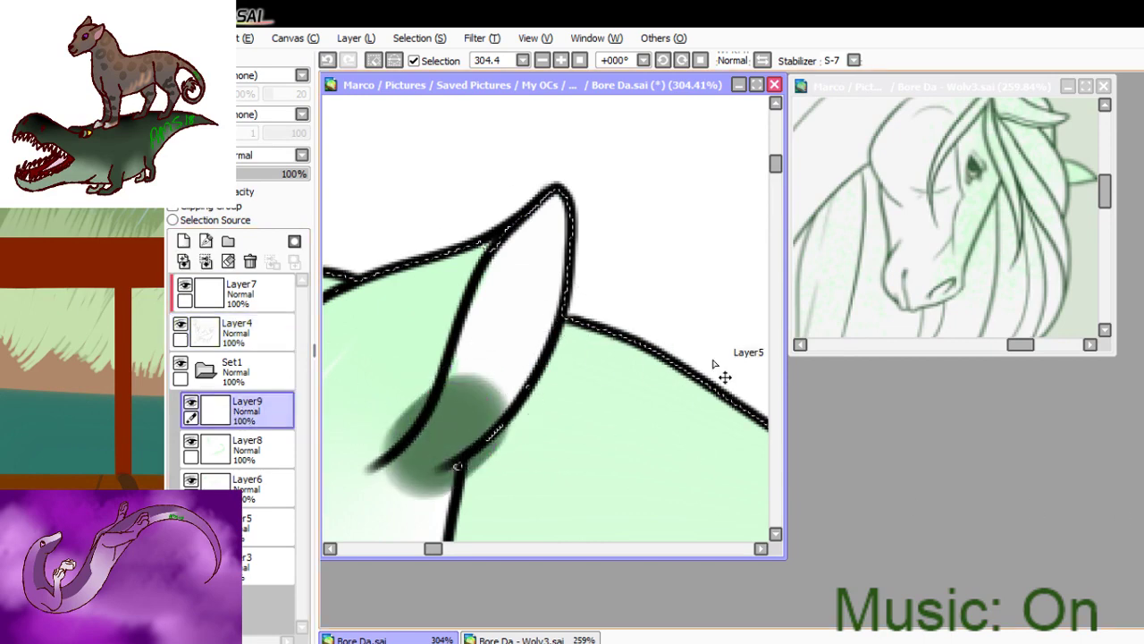
{"action": "key", "text": "ctrl+z"}
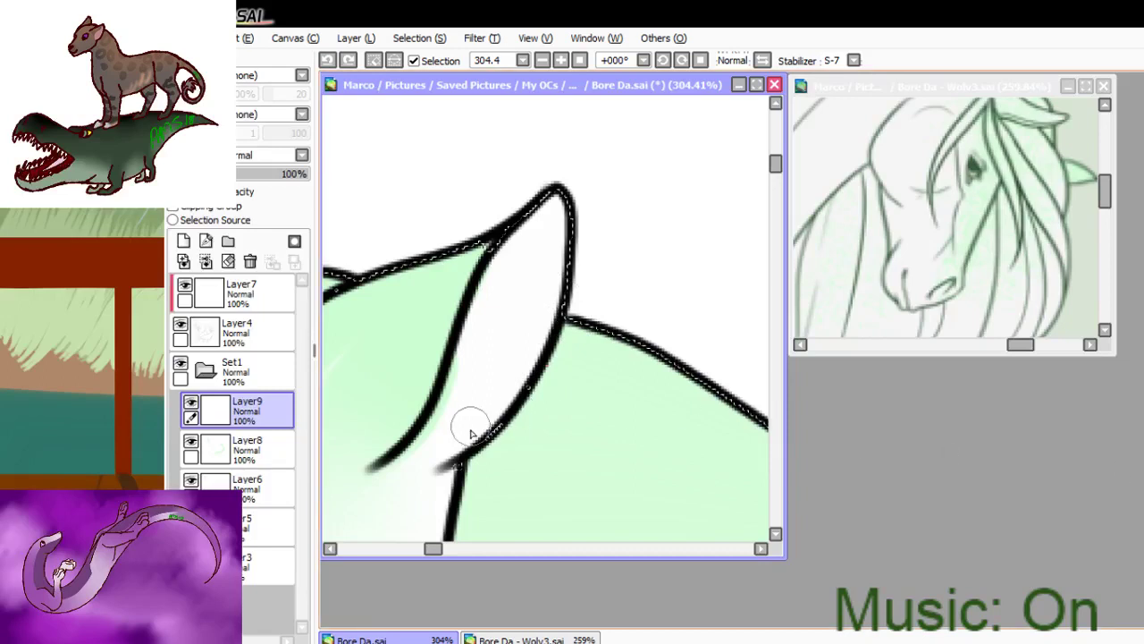
{"action": "mouse_move", "coordinate": [411, 472]}
{"action": "left_mouse_down"}
{"action": "mouse_move", "coordinate": [459, 393]}
{"action": "mouse_move", "coordinate": [433, 444]}
{"action": "mouse_move", "coordinate": [475, 299]}
{"action": "left_mouse_up"}
{"action": "key", "text": "ctrl+z"}
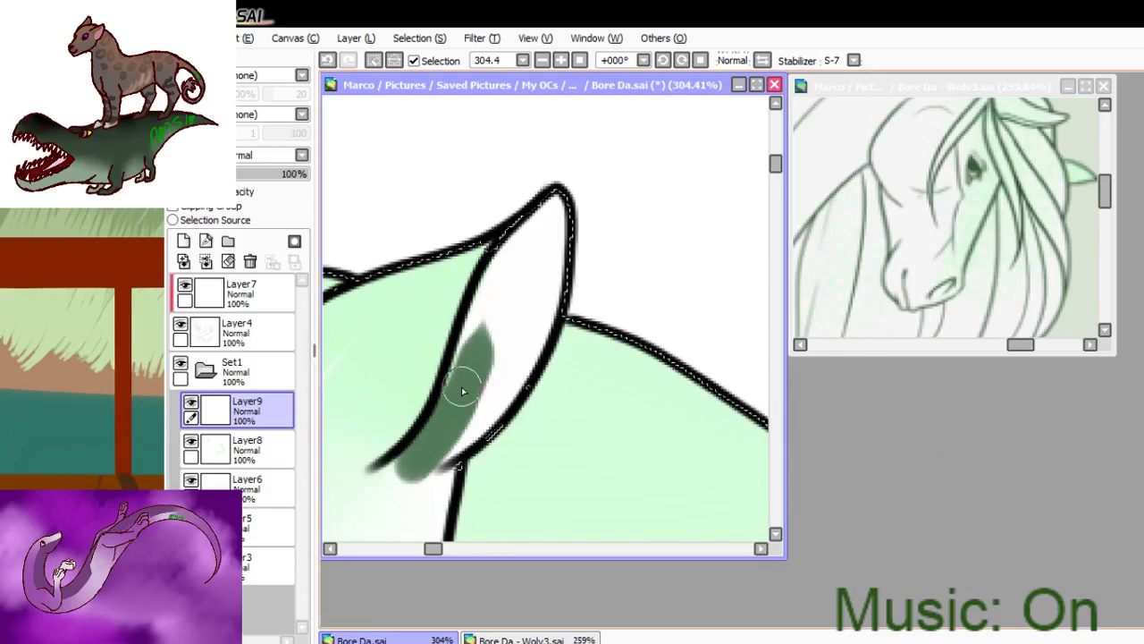
{"action": "left_click_drag", "start_coordinate": [459, 388], "coordinate": [503, 261]}
{"action": "mouse_move", "coordinate": [491, 307]}
{"action": "left_mouse_down"}
{"action": "mouse_move", "coordinate": [567, 214]}
{"action": "mouse_move", "coordinate": [559, 205]}
{"action": "mouse_move", "coordinate": [507, 288]}
{"action": "mouse_move", "coordinate": [596, 202]}
{"action": "mouse_move", "coordinate": [522, 328]}
{"action": "mouse_move", "coordinate": [568, 243]}
{"action": "mouse_move", "coordinate": [508, 382]}
{"action": "mouse_move", "coordinate": [545, 245]}
{"action": "mouse_move", "coordinate": [506, 366]}
{"action": "mouse_move", "coordinate": [540, 308]}
{"action": "mouse_move", "coordinate": [480, 418]}
{"action": "mouse_move", "coordinate": [516, 357]}
{"action": "mouse_move", "coordinate": [469, 437]}
{"action": "mouse_move", "coordinate": [427, 457]}
{"action": "left_mouse_up"}
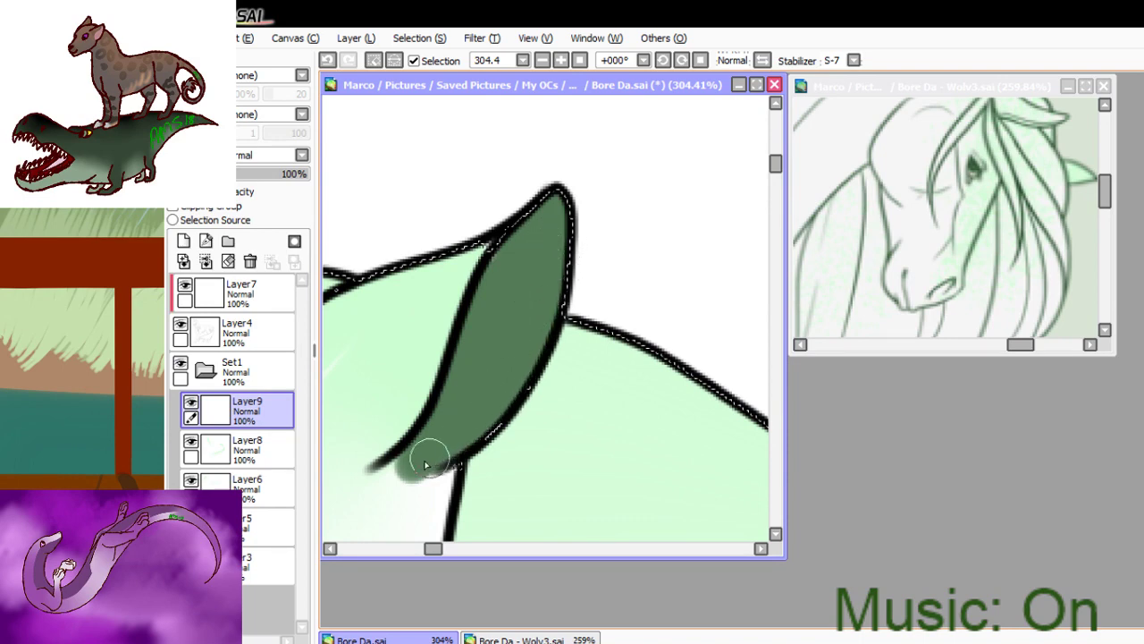
{"action": "left_click", "coordinate": [580, 60]}
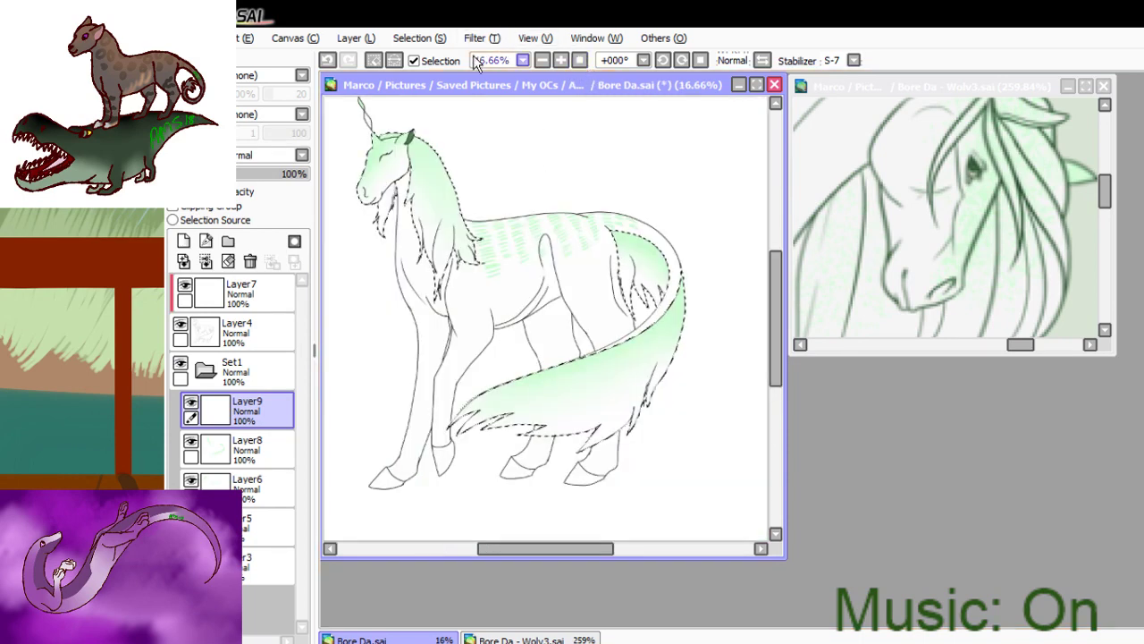
{"action": "left_click", "coordinate": [373, 60]}
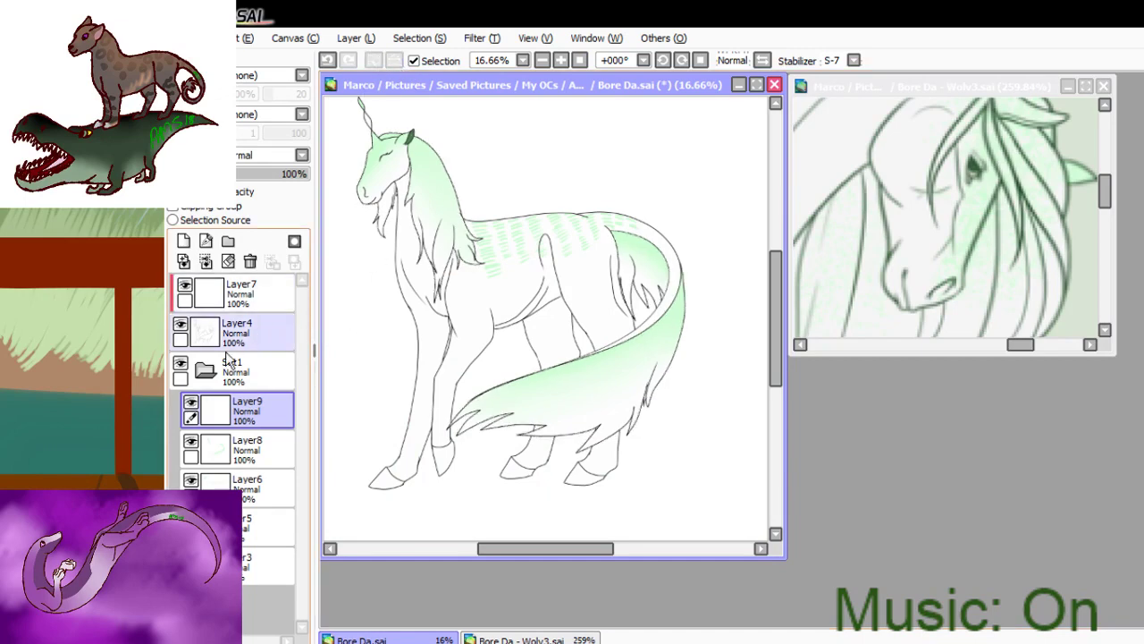
- Select all four hooves from the Layer4 line art
{"action": "left_click", "coordinate": [219, 294]}
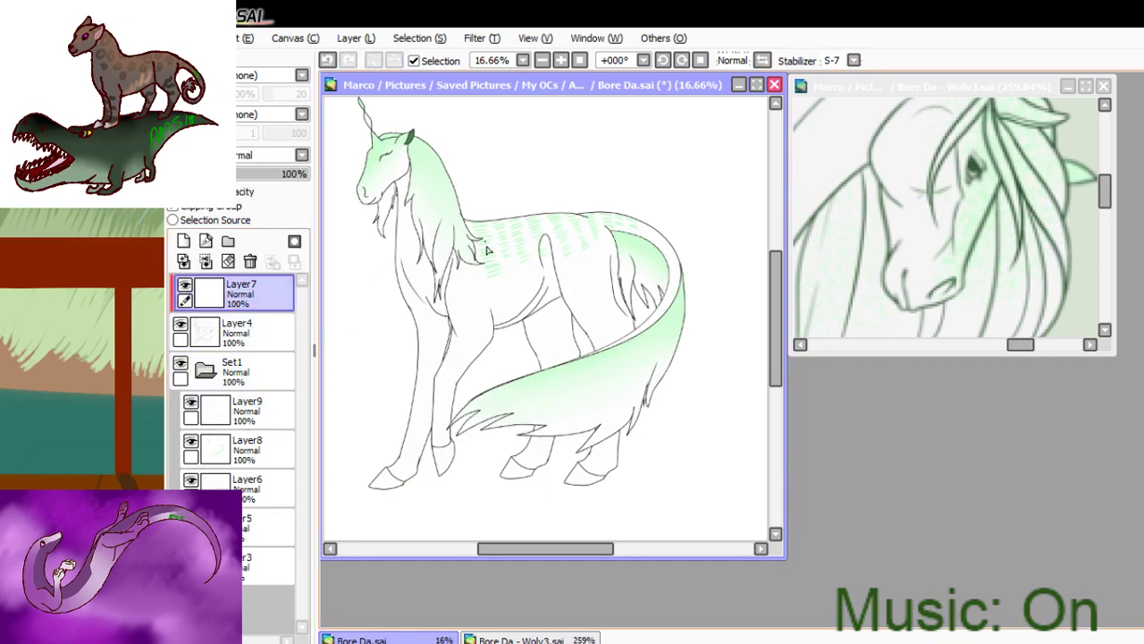
{"action": "left_click", "coordinate": [220, 333]}
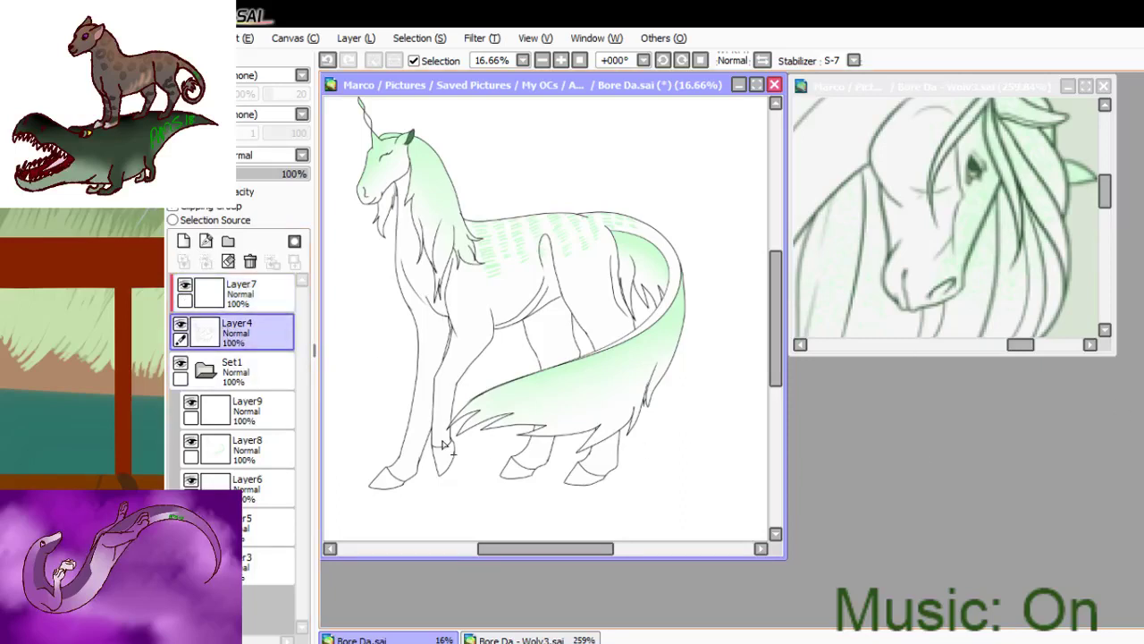
{"action": "left_click", "coordinate": [388, 481]}
{"action": "left_click", "coordinate": [443, 461]}
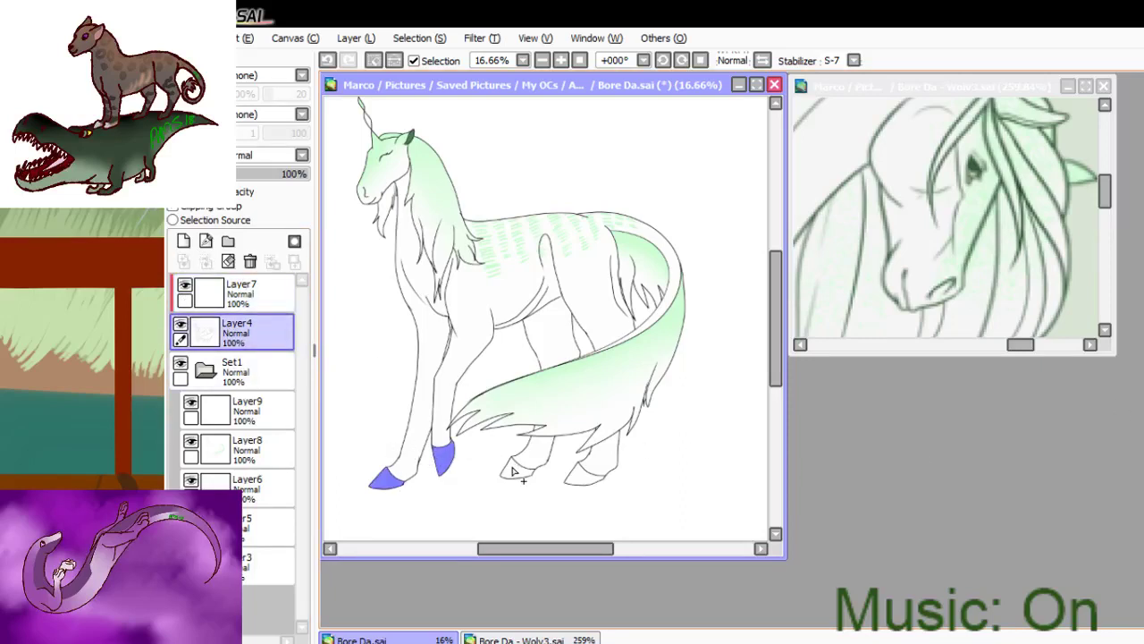
{"action": "left_click", "coordinate": [519, 468]}
{"action": "left_click", "coordinate": [583, 474]}
- Fill all four hooves on Layer9 with the light green from the reference palette and clear the selection
{"action": "left_click_drag", "start_coordinate": [1113, 197], "coordinate": [1103, 273]}
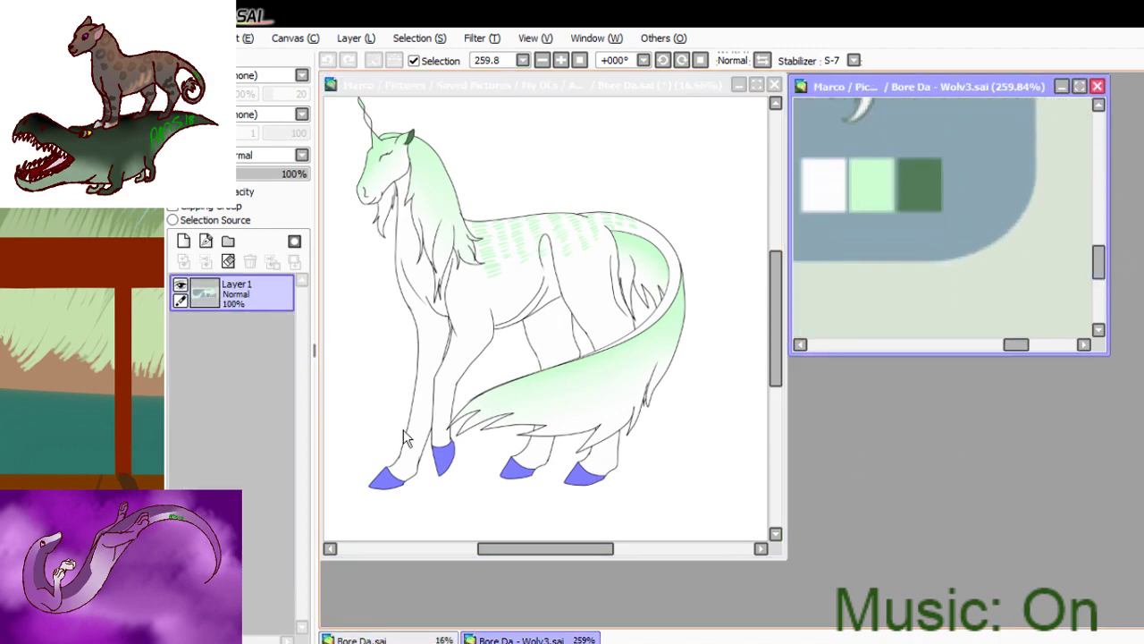
{"action": "left_click", "coordinate": [344, 418]}
{"action": "left_click", "coordinate": [257, 413]}
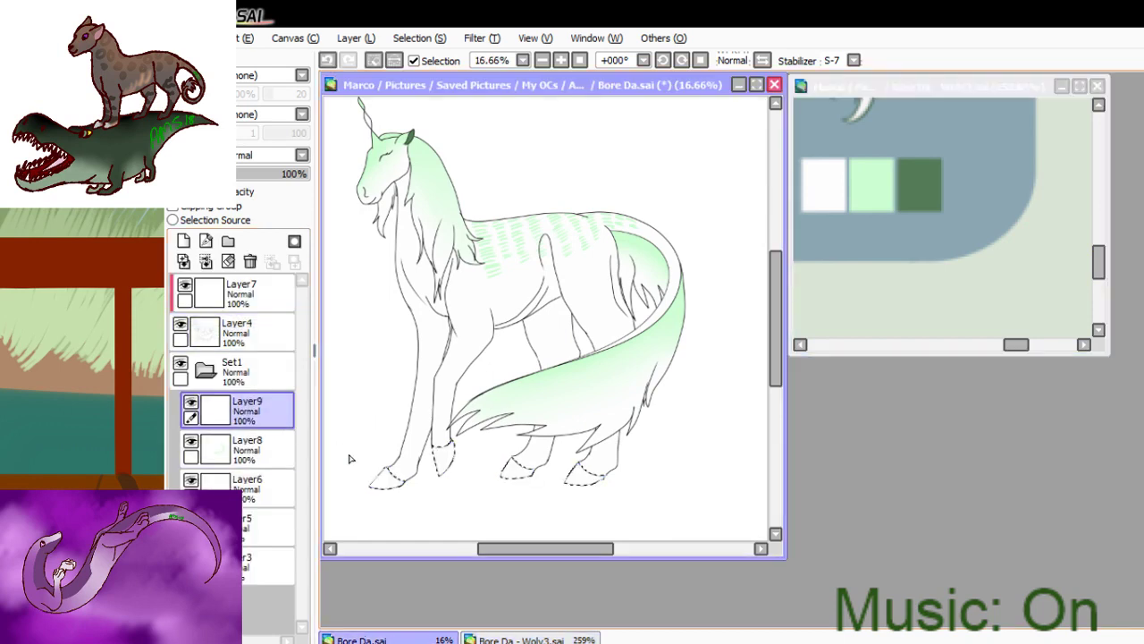
{"action": "left_click", "coordinate": [391, 483]}
{"action": "left_click", "coordinate": [447, 456]}
{"action": "left_click", "coordinate": [517, 473]}
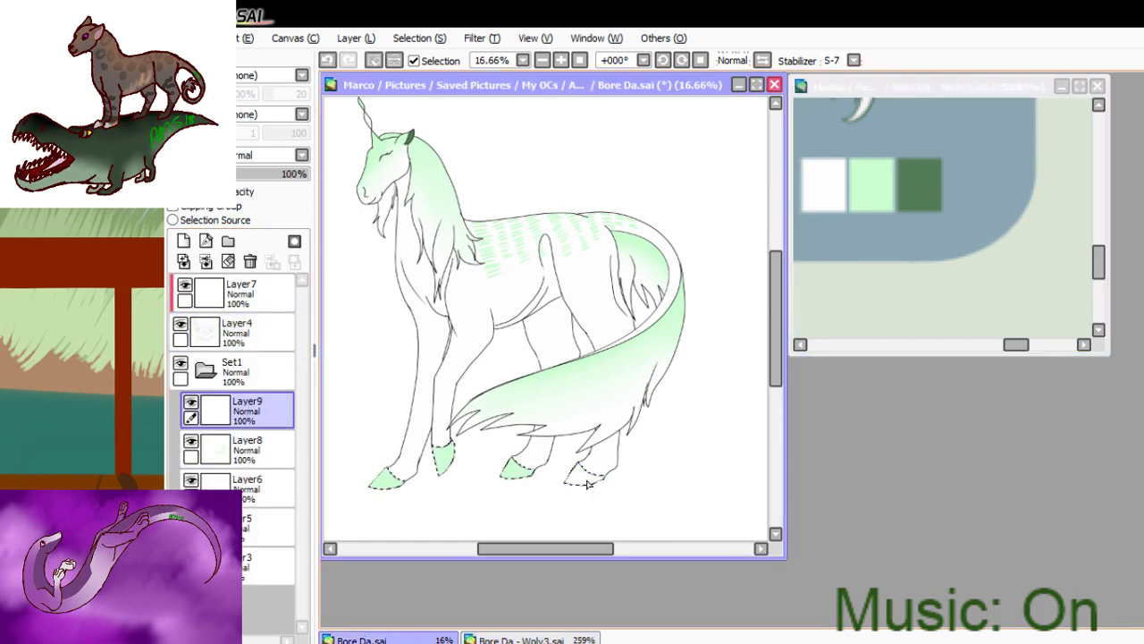
{"action": "left_click", "coordinate": [587, 478]}
{"action": "key", "text": "ctrl+d"}
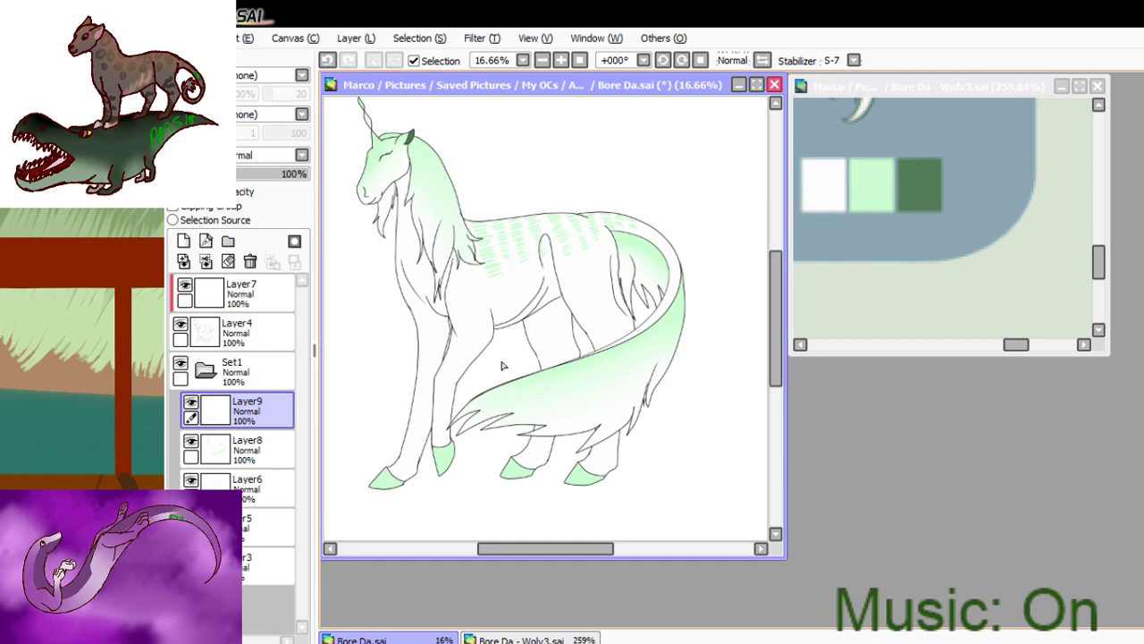
- Recolour the unicorn's line art light green by painting over the whole body, mane, legs and tail on Layer7
{"action": "left_click", "coordinate": [219, 291]}
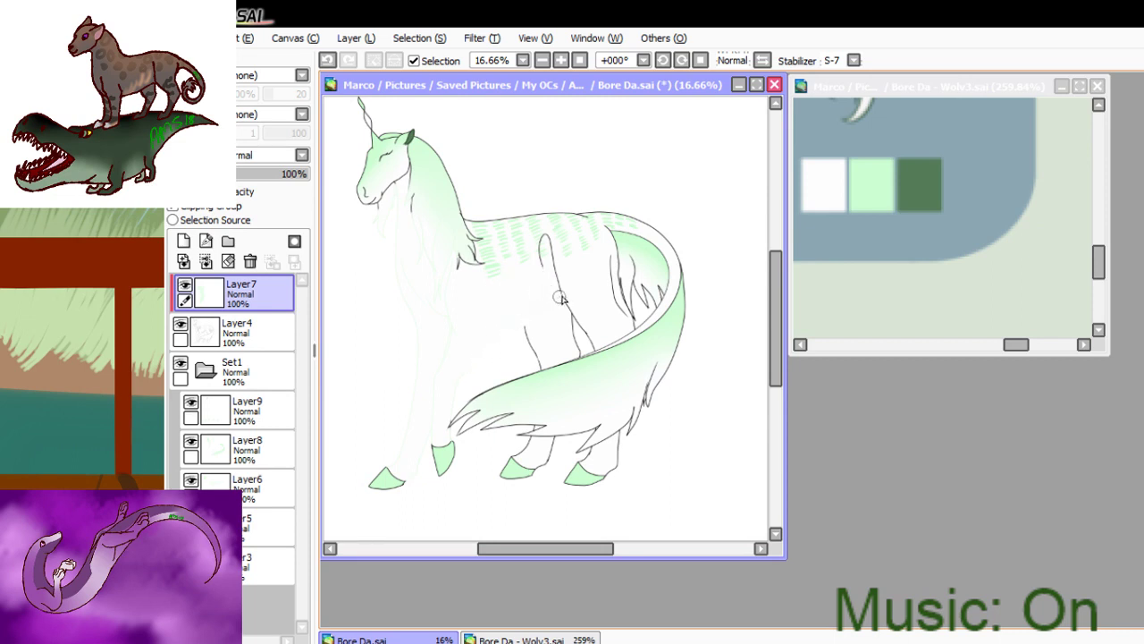
{"action": "mouse_move", "coordinate": [556, 288]}
{"action": "left_mouse_down"}
{"action": "mouse_move", "coordinate": [535, 266]}
{"action": "mouse_move", "coordinate": [538, 251]}
{"action": "mouse_move", "coordinate": [559, 297]}
{"action": "left_mouse_up"}
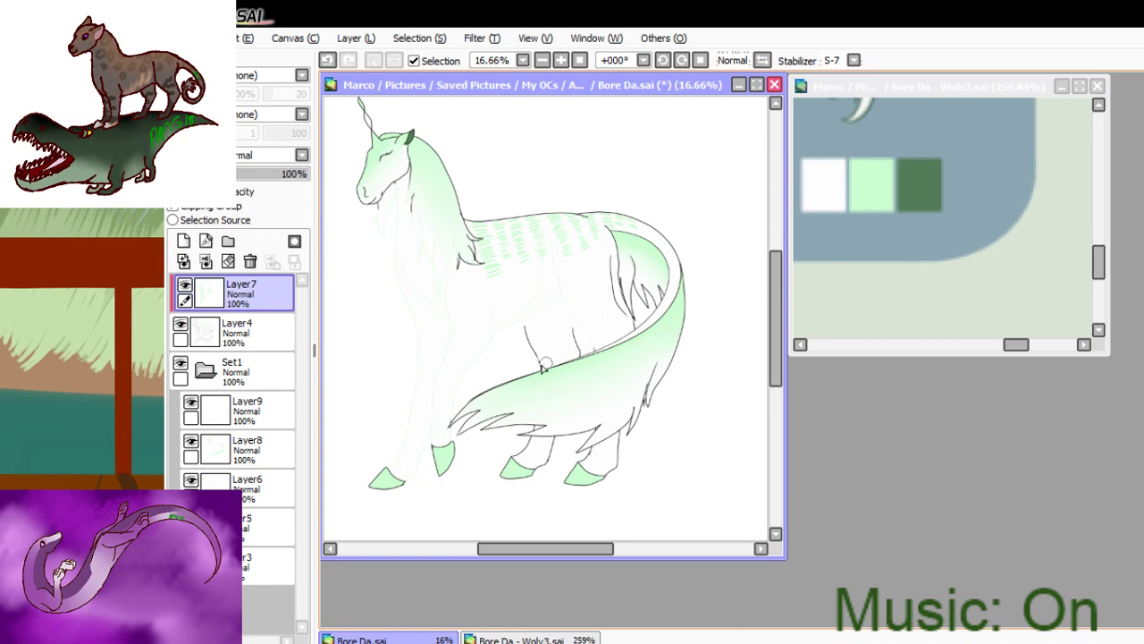
{"action": "mouse_move", "coordinate": [461, 408]}
{"action": "left_mouse_down"}
{"action": "mouse_move", "coordinate": [587, 354]}
{"action": "mouse_move", "coordinate": [660, 296]}
{"action": "mouse_move", "coordinate": [632, 348]}
{"action": "left_mouse_up"}
{"action": "mouse_move", "coordinate": [665, 311]}
{"action": "left_mouse_down"}
{"action": "mouse_move", "coordinate": [660, 231]}
{"action": "mouse_move", "coordinate": [670, 236]}
{"action": "mouse_move", "coordinate": [452, 200]}
{"action": "mouse_move", "coordinate": [470, 263]}
{"action": "mouse_move", "coordinate": [454, 168]}
{"action": "mouse_move", "coordinate": [444, 181]}
{"action": "mouse_move", "coordinate": [407, 128]}
{"action": "mouse_move", "coordinate": [353, 165]}
{"action": "mouse_move", "coordinate": [362, 124]}
{"action": "mouse_move", "coordinate": [345, 114]}
{"action": "left_mouse_up"}
{"action": "mouse_move", "coordinate": [393, 147]}
{"action": "left_mouse_down"}
{"action": "mouse_move", "coordinate": [385, 199]}
{"action": "mouse_move", "coordinate": [422, 165]}
{"action": "mouse_move", "coordinate": [410, 136]}
{"action": "mouse_move", "coordinate": [353, 233]}
{"action": "mouse_move", "coordinate": [384, 154]}
{"action": "mouse_move", "coordinate": [369, 189]}
{"action": "mouse_move", "coordinate": [386, 242]}
{"action": "mouse_move", "coordinate": [420, 191]}
{"action": "mouse_move", "coordinate": [408, 253]}
{"action": "mouse_move", "coordinate": [444, 246]}
{"action": "mouse_move", "coordinate": [432, 200]}
{"action": "mouse_move", "coordinate": [473, 283]}
{"action": "mouse_move", "coordinate": [488, 247]}
{"action": "mouse_move", "coordinate": [475, 243]}
{"action": "mouse_move", "coordinate": [498, 267]}
{"action": "left_mouse_up"}
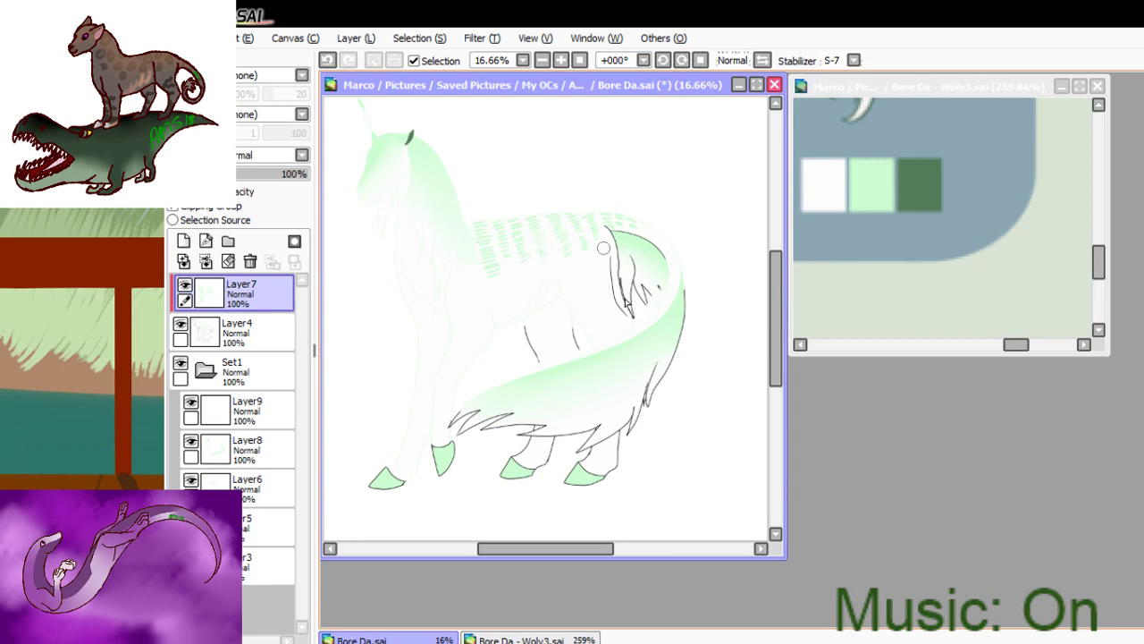
{"action": "mouse_move", "coordinate": [603, 247]}
{"action": "left_mouse_down"}
{"action": "mouse_move", "coordinate": [617, 325]}
{"action": "mouse_move", "coordinate": [632, 213]}
{"action": "mouse_move", "coordinate": [633, 285]}
{"action": "mouse_move", "coordinate": [615, 230]}
{"action": "mouse_move", "coordinate": [624, 291]}
{"action": "mouse_move", "coordinate": [614, 264]}
{"action": "mouse_move", "coordinate": [638, 330]}
{"action": "mouse_move", "coordinate": [548, 374]}
{"action": "mouse_move", "coordinate": [564, 338]}
{"action": "mouse_move", "coordinate": [557, 356]}
{"action": "mouse_move", "coordinate": [575, 355]}
{"action": "mouse_move", "coordinate": [526, 297]}
{"action": "mouse_move", "coordinate": [547, 386]}
{"action": "mouse_move", "coordinate": [536, 364]}
{"action": "mouse_move", "coordinate": [482, 428]}
{"action": "mouse_move", "coordinate": [505, 456]}
{"action": "mouse_move", "coordinate": [547, 412]}
{"action": "mouse_move", "coordinate": [481, 513]}
{"action": "mouse_move", "coordinate": [512, 475]}
{"action": "mouse_move", "coordinate": [595, 421]}
{"action": "mouse_move", "coordinate": [606, 428]}
{"action": "mouse_move", "coordinate": [543, 504]}
{"action": "mouse_move", "coordinate": [568, 503]}
{"action": "mouse_move", "coordinate": [664, 431]}
{"action": "mouse_move", "coordinate": [644, 413]}
{"action": "mouse_move", "coordinate": [564, 457]}
{"action": "mouse_move", "coordinate": [574, 432]}
{"action": "mouse_move", "coordinate": [616, 428]}
{"action": "mouse_move", "coordinate": [522, 440]}
{"action": "mouse_move", "coordinate": [580, 418]}
{"action": "mouse_move", "coordinate": [460, 444]}
{"action": "mouse_move", "coordinate": [499, 417]}
{"action": "mouse_move", "coordinate": [455, 422]}
{"action": "mouse_move", "coordinate": [397, 476]}
{"action": "mouse_move", "coordinate": [403, 487]}
{"action": "mouse_move", "coordinate": [432, 476]}
{"action": "mouse_move", "coordinate": [419, 503]}
{"action": "mouse_move", "coordinate": [386, 482]}
{"action": "mouse_move", "coordinate": [396, 455]}
{"action": "left_mouse_up"}
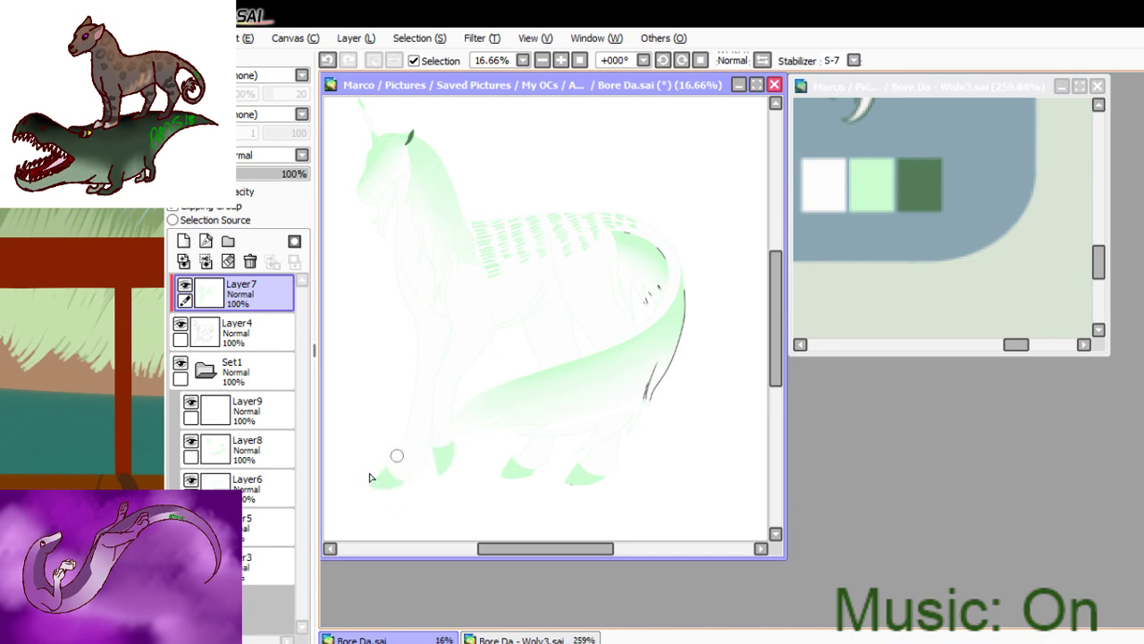
{"action": "mouse_move", "coordinate": [549, 387]}
{"action": "left_mouse_down"}
{"action": "mouse_move", "coordinate": [666, 370]}
{"action": "mouse_move", "coordinate": [644, 384]}
{"action": "mouse_move", "coordinate": [640, 416]}
{"action": "mouse_move", "coordinate": [682, 340]}
{"action": "mouse_move", "coordinate": [696, 276]}
{"action": "mouse_move", "coordinate": [666, 348]}
{"action": "mouse_move", "coordinate": [659, 229]}
{"action": "mouse_move", "coordinate": [692, 319]}
{"action": "mouse_move", "coordinate": [638, 235]}
{"action": "mouse_move", "coordinate": [676, 286]}
{"action": "mouse_move", "coordinate": [622, 286]}
{"action": "left_mouse_up"}
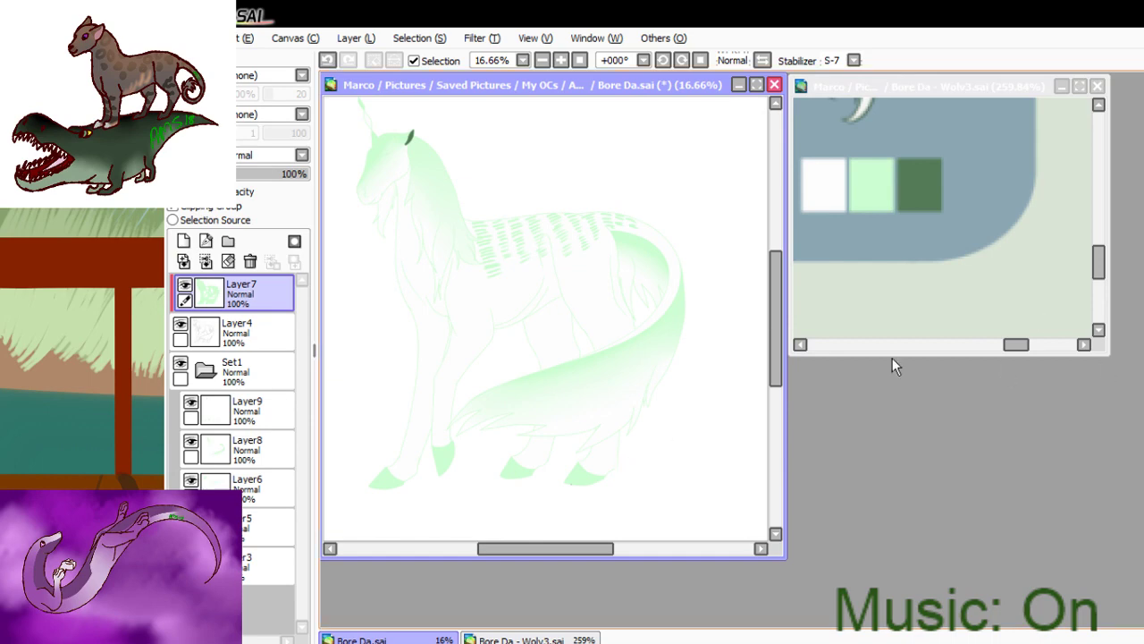
- Paint the closed eye's lid line and lashes black on Layer7
{"action": "left_click_drag", "start_coordinate": [359, 150], "coordinate": [563, 321]}
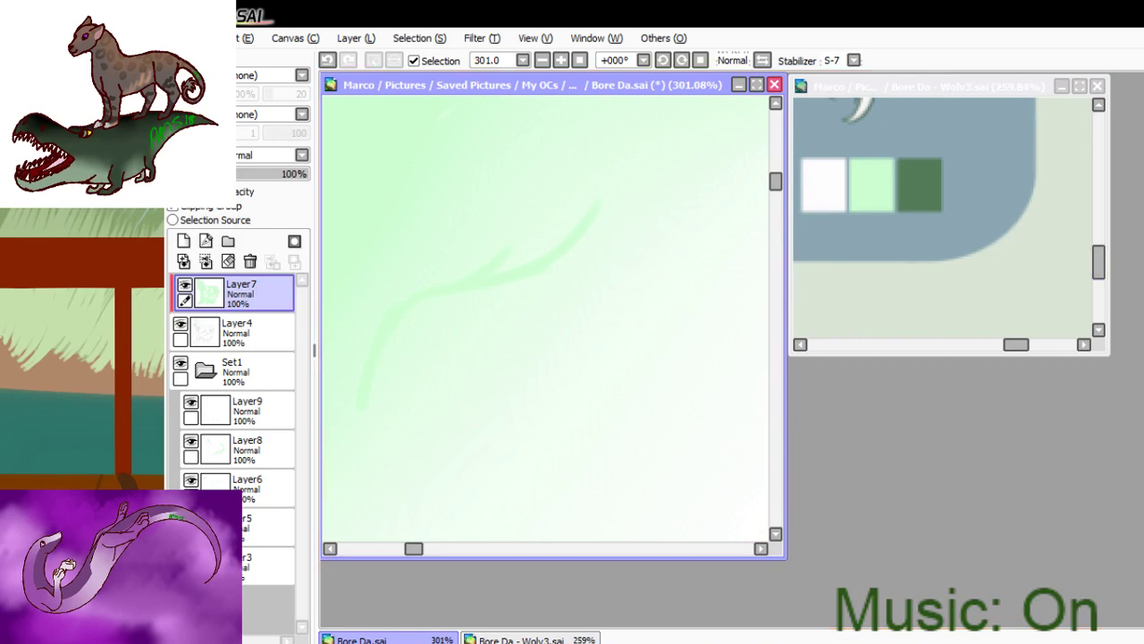
{"action": "mouse_move", "coordinate": [597, 201]}
{"action": "left_mouse_down"}
{"action": "mouse_move", "coordinate": [524, 270]}
{"action": "mouse_move", "coordinate": [582, 209]}
{"action": "mouse_move", "coordinate": [462, 296]}
{"action": "mouse_move", "coordinate": [598, 189]}
{"action": "mouse_move", "coordinate": [497, 279]}
{"action": "mouse_move", "coordinate": [512, 244]}
{"action": "mouse_move", "coordinate": [392, 325]}
{"action": "left_mouse_up"}
{"action": "left_click_drag", "start_coordinate": [506, 252], "coordinate": [383, 339]}
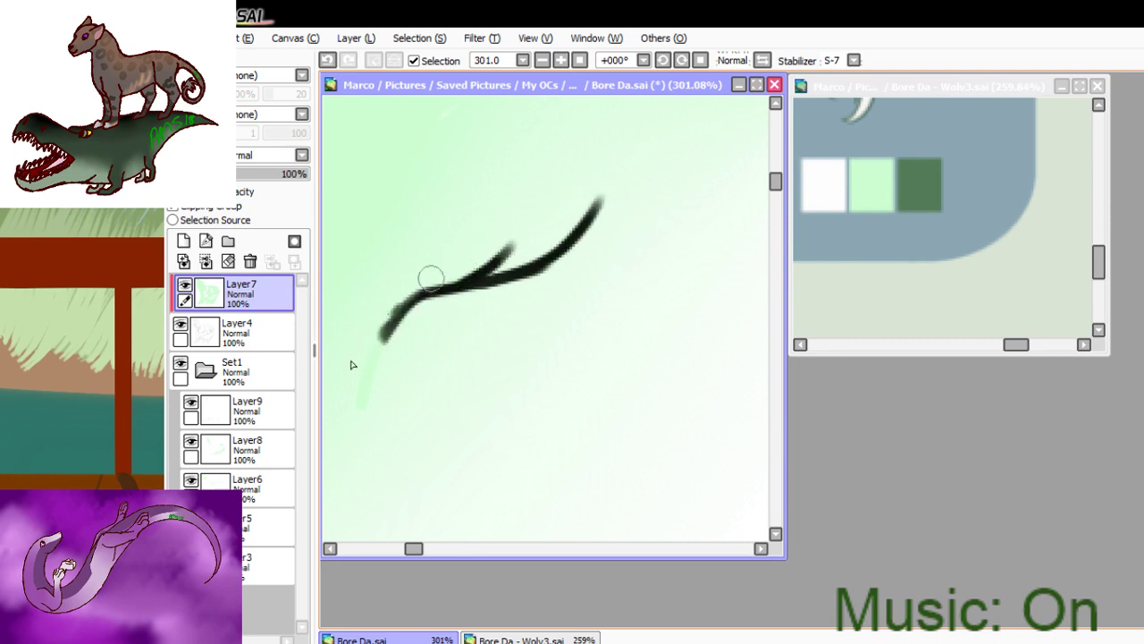
{"action": "left_click_drag", "start_coordinate": [425, 291], "coordinate": [361, 406]}
{"action": "left_click_drag", "start_coordinate": [397, 307], "coordinate": [361, 406]}
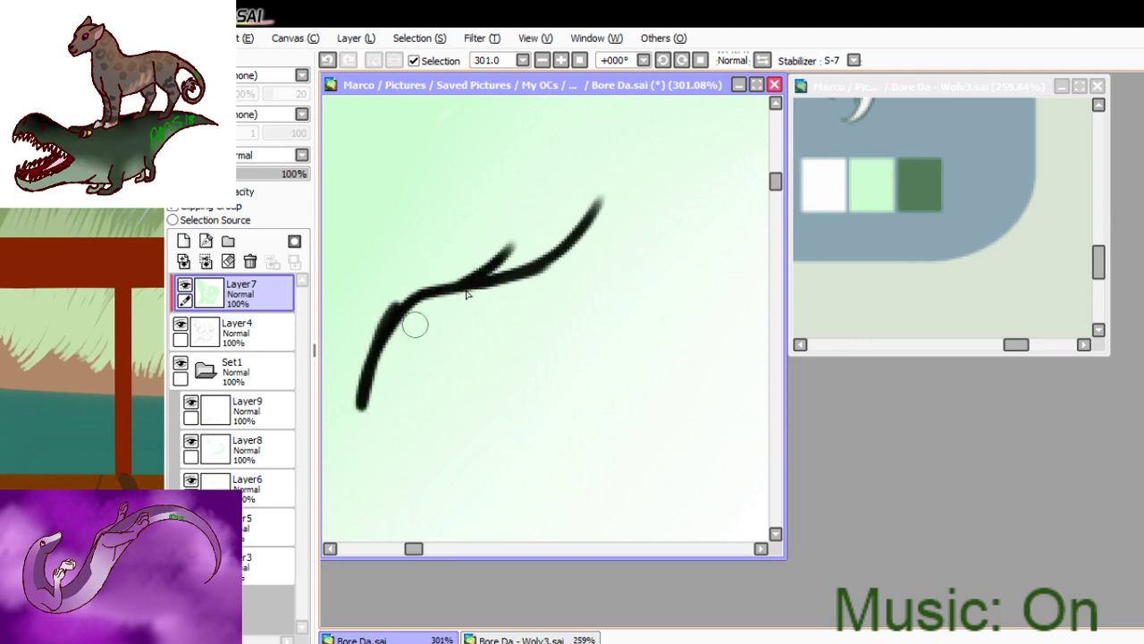
- Change the line art colour on Layer7 to a stronger, more saturated green
{"action": "left_click", "coordinate": [574, 61]}
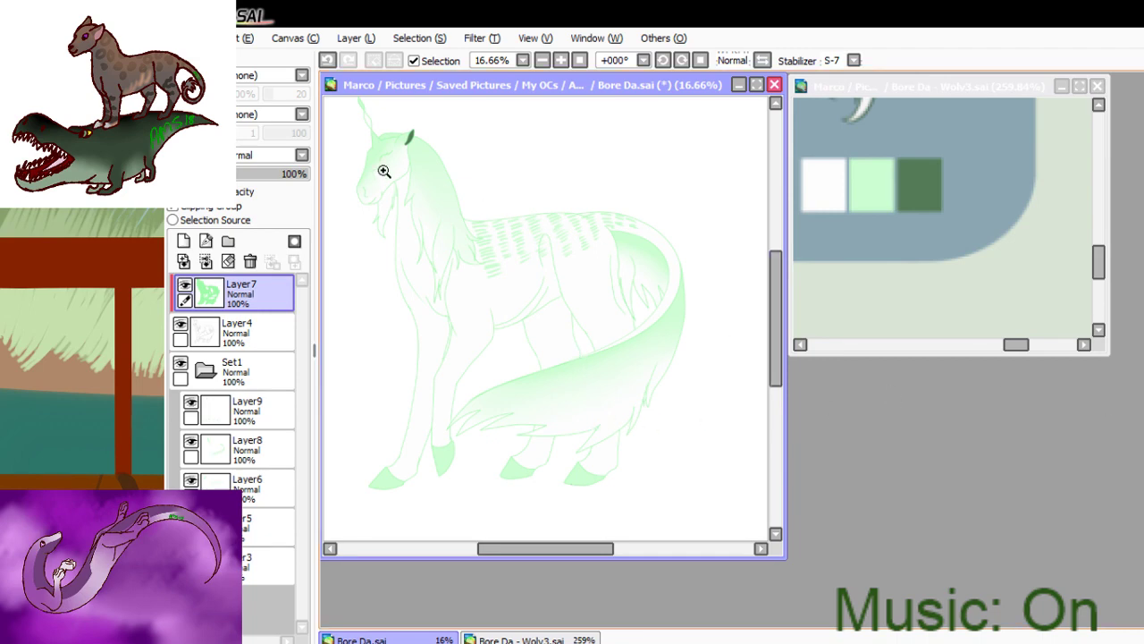
{"action": "left_click_drag", "start_coordinate": [394, 146], "coordinate": [418, 179]}
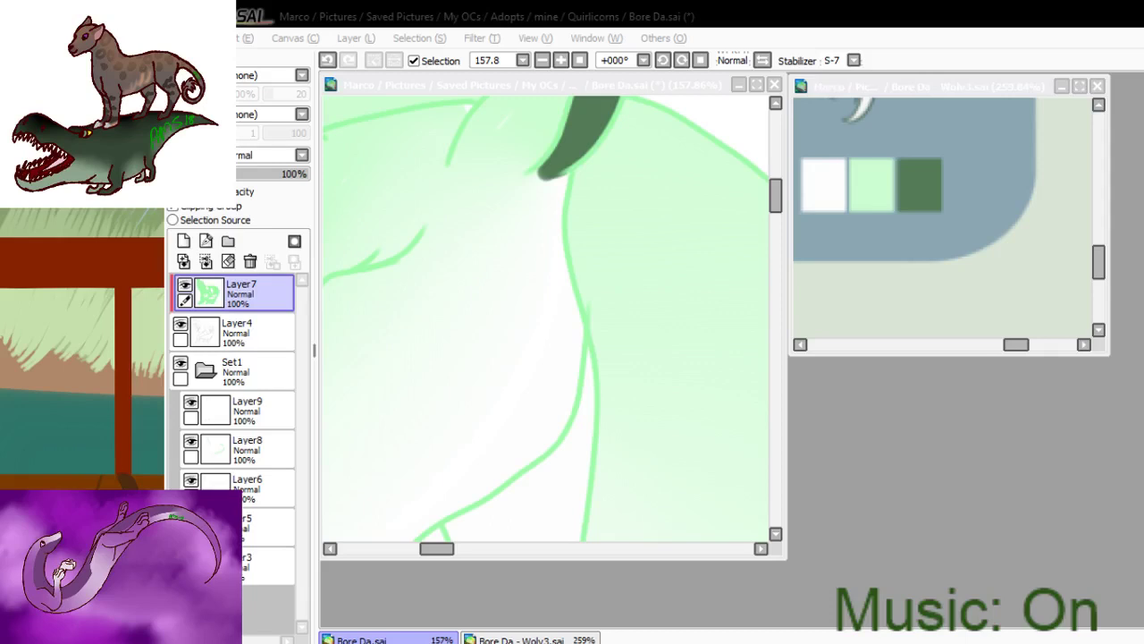
{"action": "key", "text": "alt+Tab"}
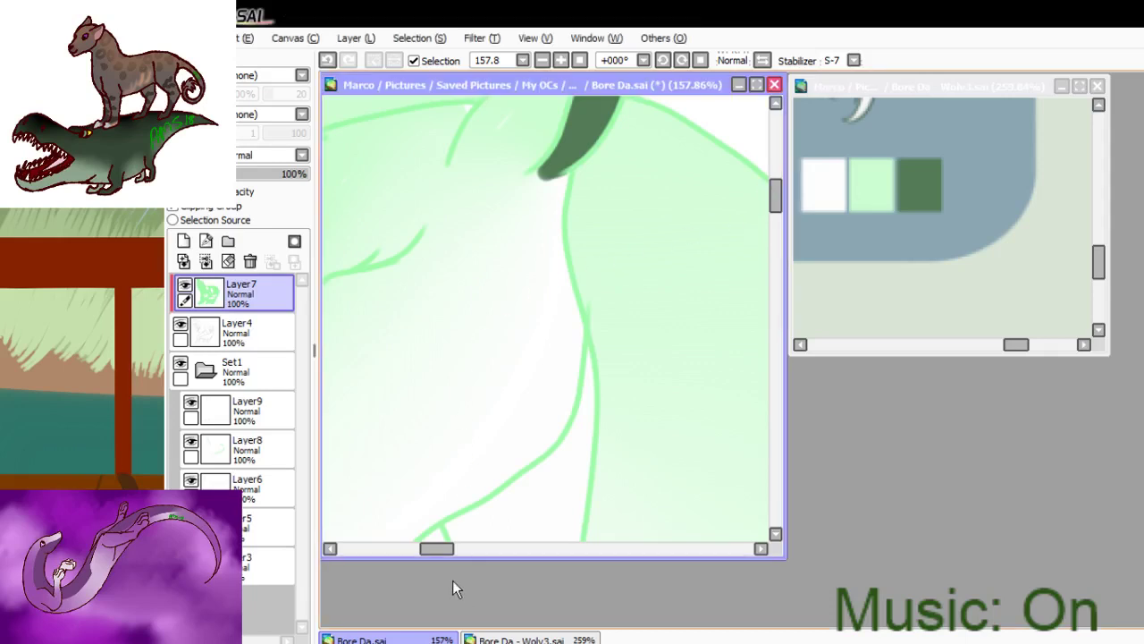
{"action": "left_click_drag", "start_coordinate": [439, 548], "coordinate": [422, 548]}
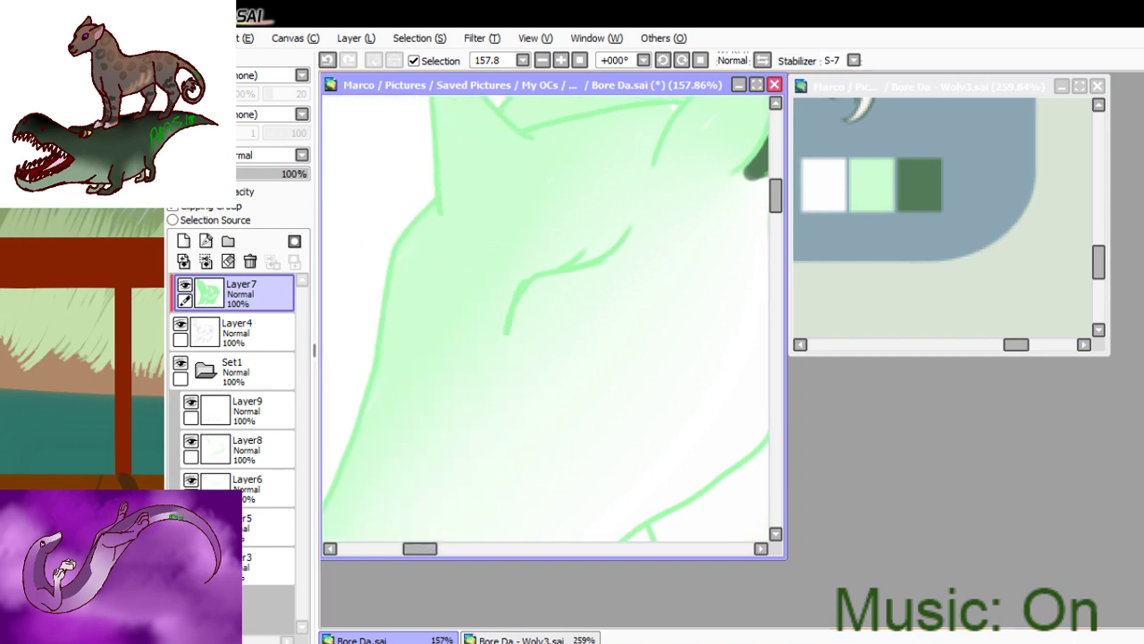
- Try a darker green for the line art on Layer7 and undo it
{"action": "left_click_drag", "start_coordinate": [587, 258], "coordinate": [641, 245]}
{"action": "key", "text": "ctrl+f"}
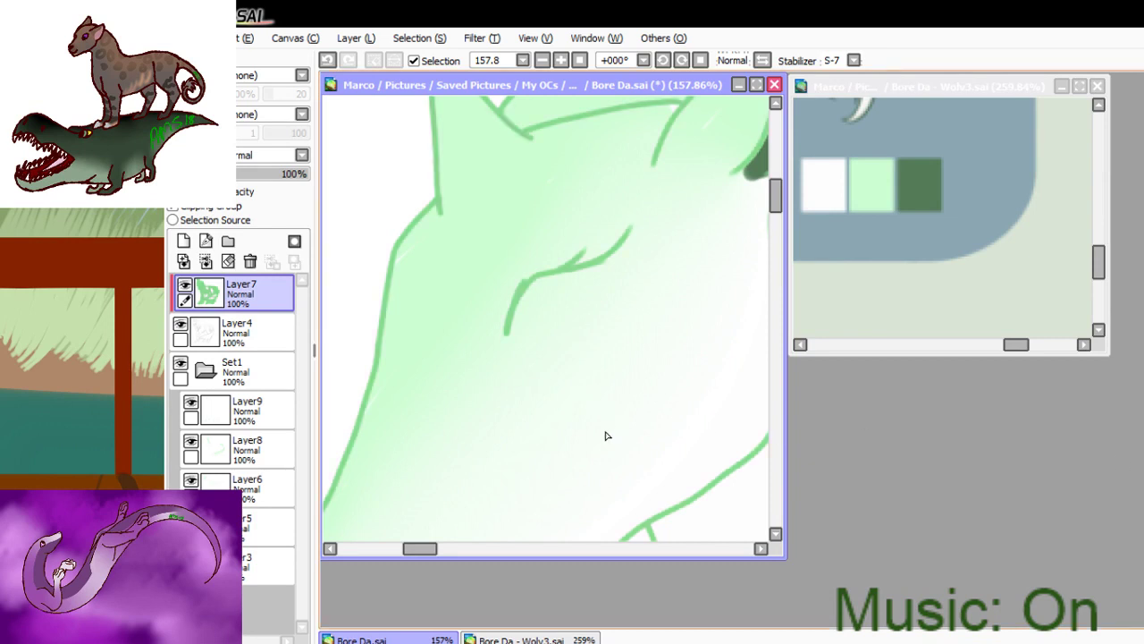
{"action": "left_click", "coordinate": [331, 59]}
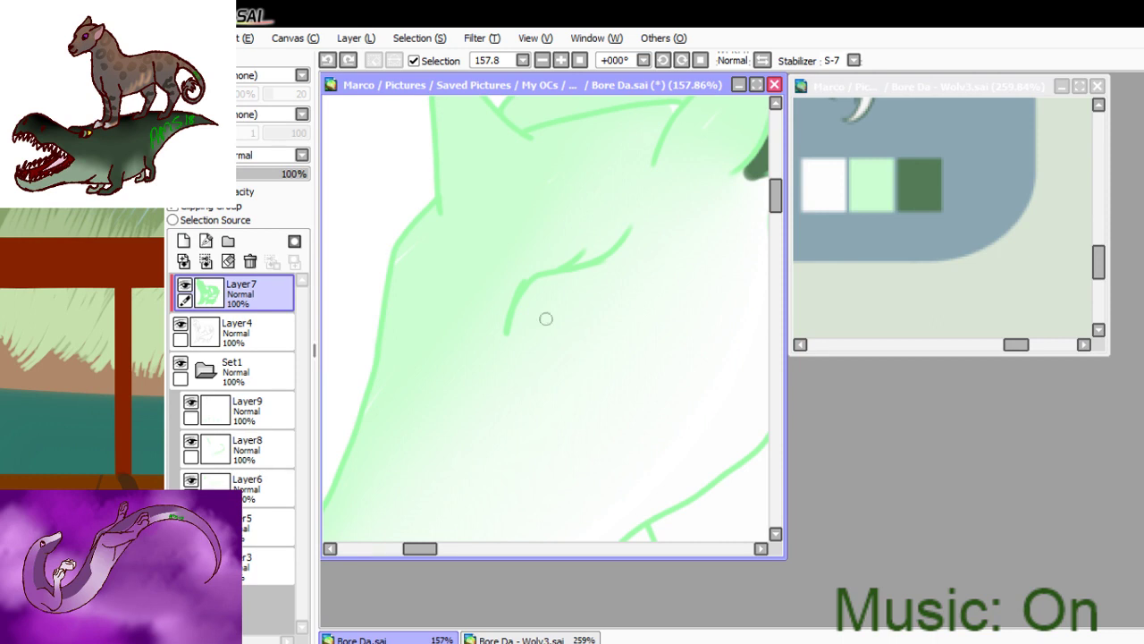
- Paint the closed-eye line and the mouth line black on Layer7, keeping the surrounding line art green
{"action": "mouse_move", "coordinate": [582, 267]}
{"action": "left_mouse_down"}
{"action": "mouse_move", "coordinate": [553, 287]}
{"action": "mouse_move", "coordinate": [633, 213]}
{"action": "mouse_move", "coordinate": [567, 283]}
{"action": "mouse_move", "coordinate": [636, 239]}
{"action": "mouse_move", "coordinate": [562, 270]}
{"action": "mouse_move", "coordinate": [485, 316]}
{"action": "left_mouse_up"}
{"action": "mouse_move", "coordinate": [542, 273]}
{"action": "left_mouse_down"}
{"action": "mouse_move", "coordinate": [493, 327]}
{"action": "mouse_move", "coordinate": [498, 366]}
{"action": "mouse_move", "coordinate": [508, 332]}
{"action": "left_mouse_up"}
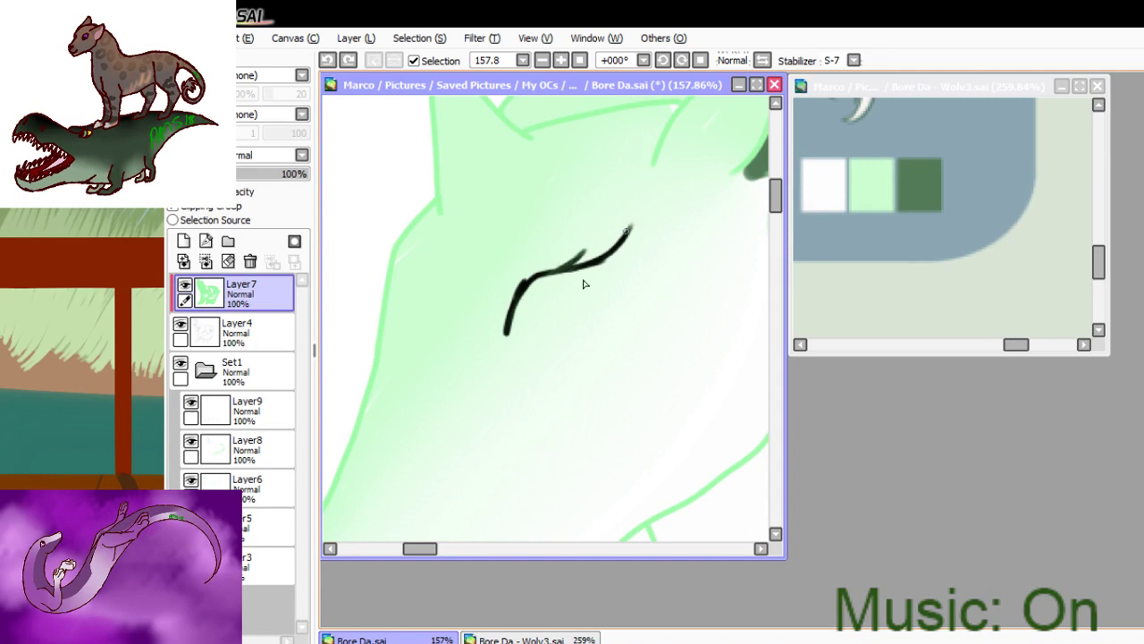
{"action": "left_click_drag", "start_coordinate": [777, 198], "coordinate": [773, 221]}
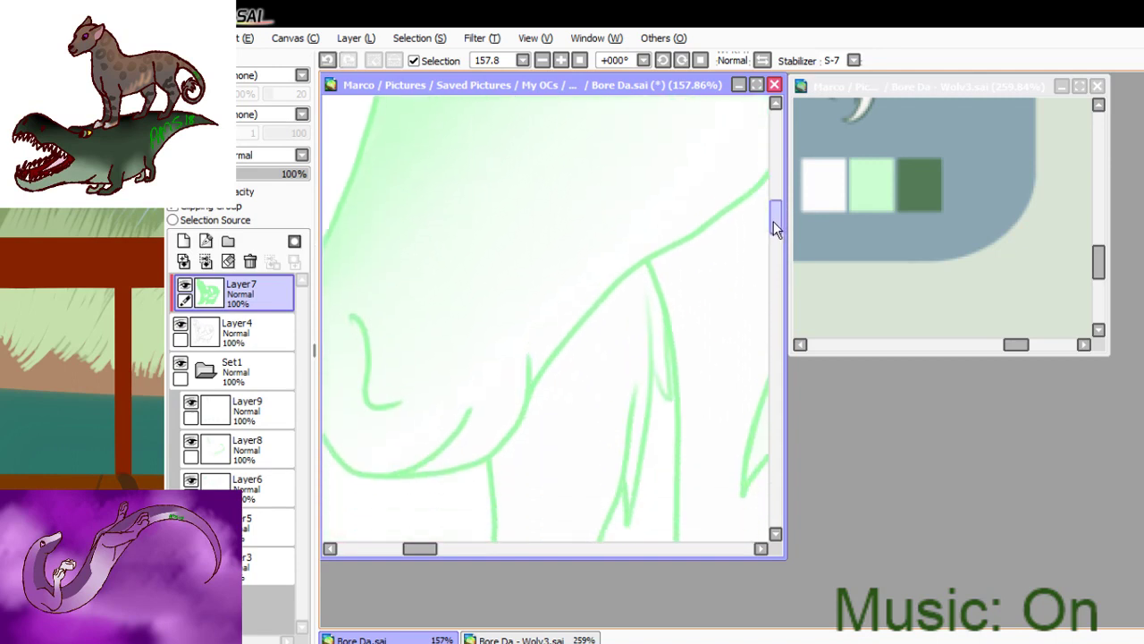
{"action": "mouse_move", "coordinate": [340, 313]}
{"action": "left_mouse_down"}
{"action": "mouse_move", "coordinate": [359, 338]}
{"action": "mouse_move", "coordinate": [357, 325]}
{"action": "mouse_move", "coordinate": [366, 331]}
{"action": "mouse_move", "coordinate": [366, 400]}
{"action": "mouse_move", "coordinate": [372, 414]}
{"action": "mouse_move", "coordinate": [366, 387]}
{"action": "mouse_move", "coordinate": [380, 420]}
{"action": "mouse_move", "coordinate": [368, 407]}
{"action": "mouse_move", "coordinate": [397, 405]}
{"action": "left_mouse_up"}
{"action": "mouse_move", "coordinate": [443, 447]}
{"action": "left_mouse_down"}
{"action": "mouse_move", "coordinate": [477, 403]}
{"action": "mouse_move", "coordinate": [431, 465]}
{"action": "mouse_move", "coordinate": [481, 399]}
{"action": "mouse_move", "coordinate": [405, 470]}
{"action": "mouse_move", "coordinate": [443, 456]}
{"action": "mouse_move", "coordinate": [390, 476]}
{"action": "left_mouse_up"}
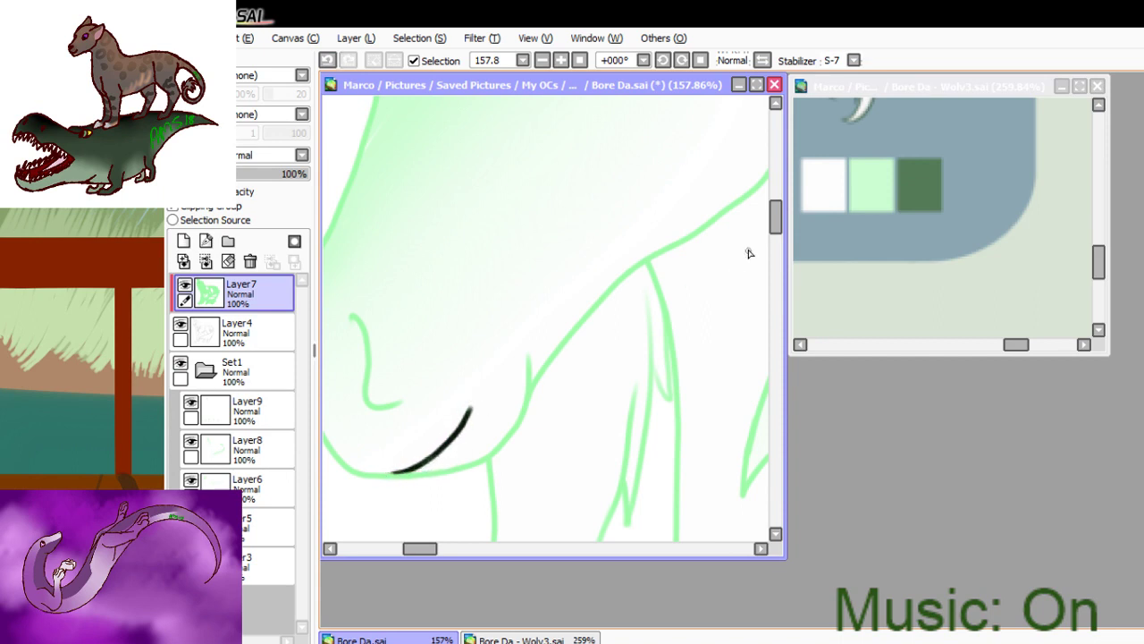
- Examine the colouring of the head, ear and mane while going through Layer9, Layer8 and Layer6
{"action": "left_click_drag", "start_coordinate": [780, 219], "coordinate": [784, 185]}
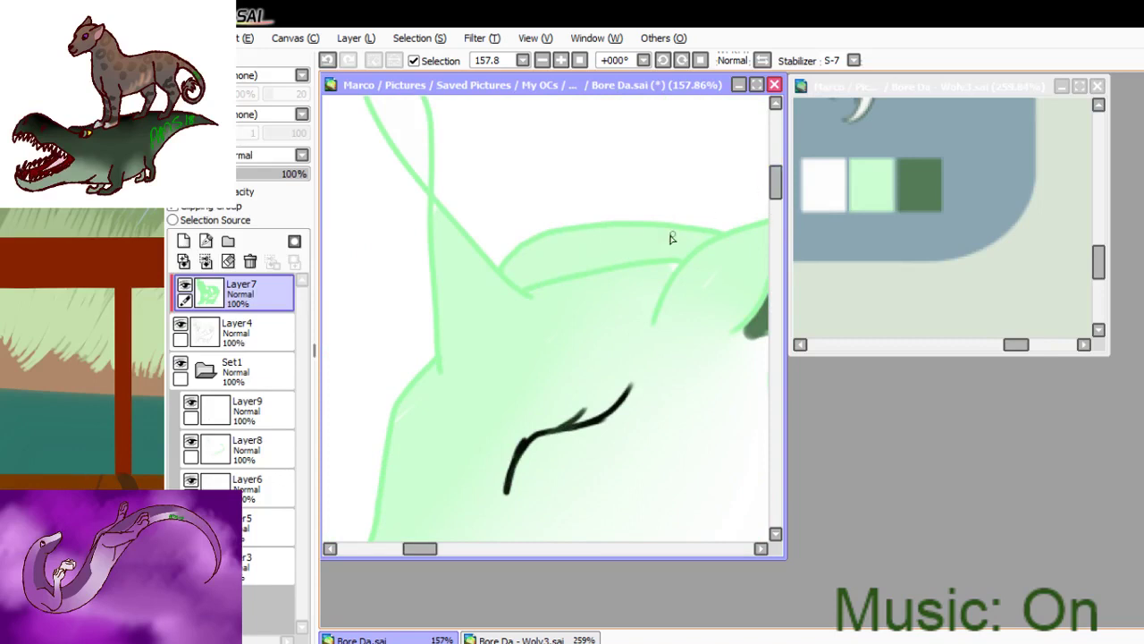
{"action": "left_click", "coordinate": [243, 403]}
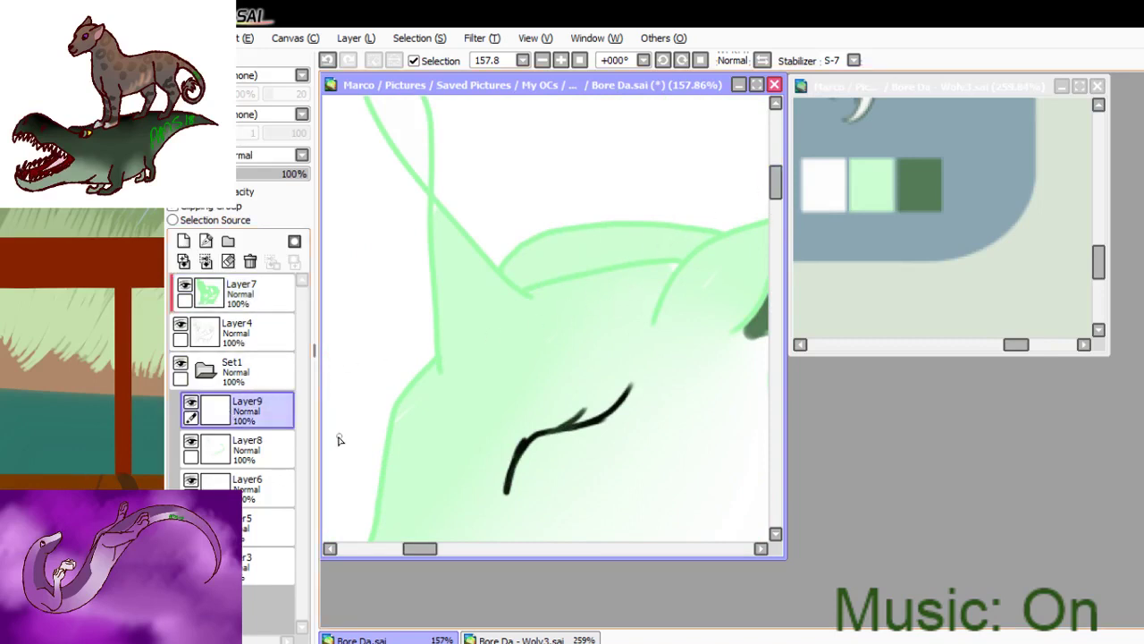
{"action": "left_click", "coordinate": [241, 447]}
{"action": "left_click", "coordinate": [243, 488]}
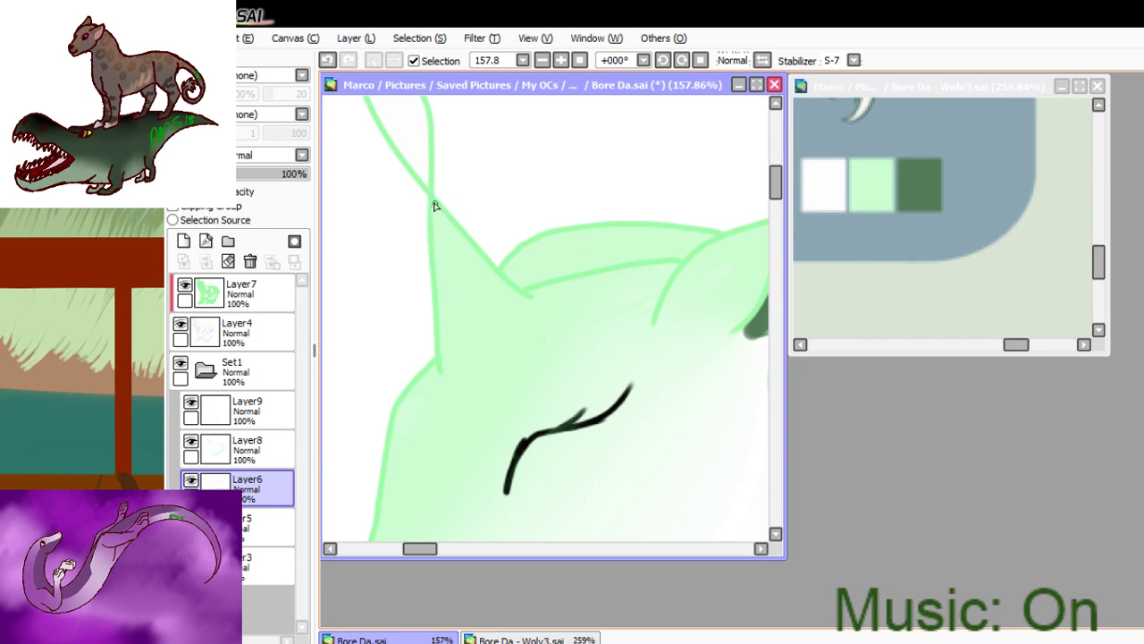
{"action": "mouse_move", "coordinate": [776, 190]}
{"action": "left_mouse_down"}
{"action": "mouse_move", "coordinate": [781, 174]}
{"action": "mouse_move", "coordinate": [778, 209]}
{"action": "mouse_move", "coordinate": [778, 190]}
{"action": "left_mouse_up"}
{"action": "left_click_drag", "start_coordinate": [417, 546], "coordinate": [443, 545]}
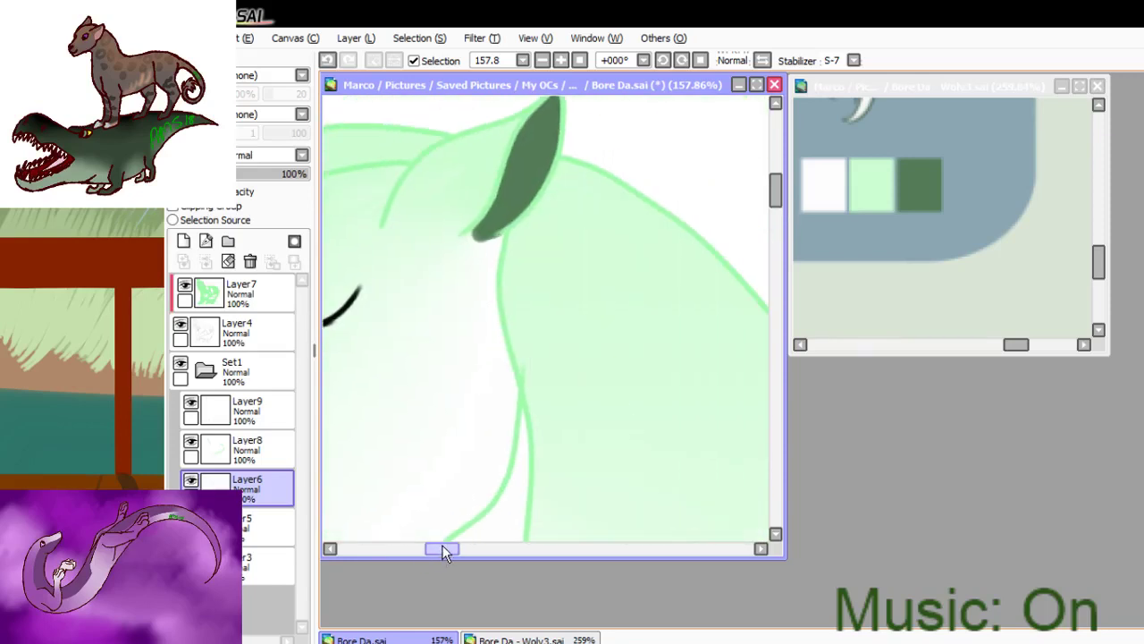
{"action": "mouse_move", "coordinate": [777, 190]}
{"action": "left_mouse_down"}
{"action": "mouse_move", "coordinate": [771, 312]}
{"action": "mouse_move", "coordinate": [743, 445]}
{"action": "mouse_move", "coordinate": [774, 185]}
{"action": "left_mouse_up"}
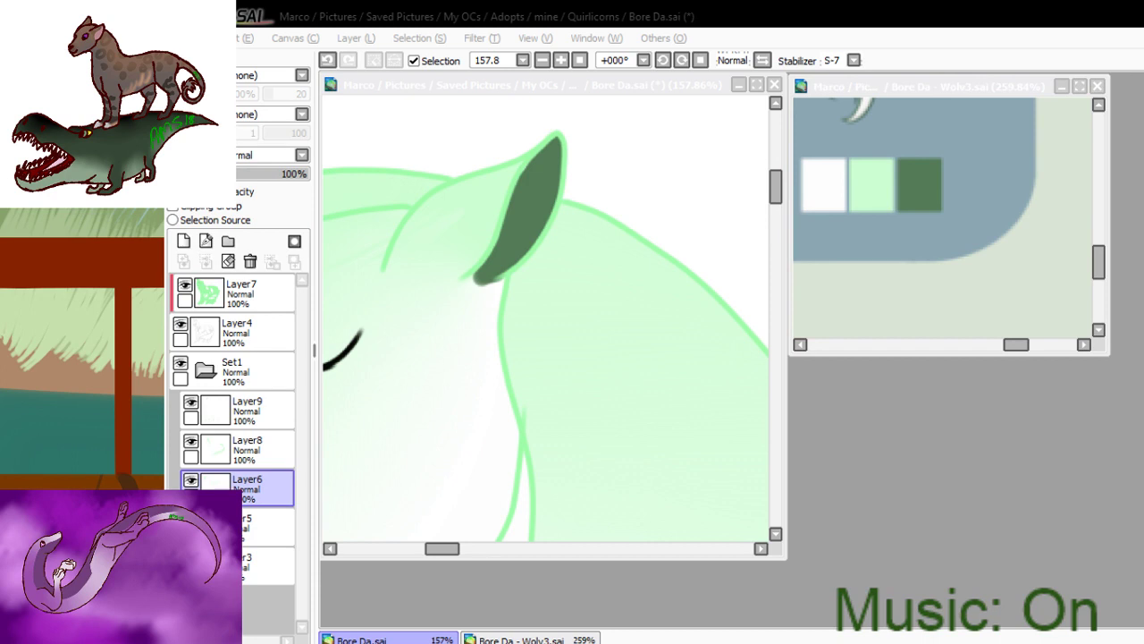
{"action": "left_click", "coordinate": [862, 515]}
{"action": "left_click", "coordinate": [579, 60]}
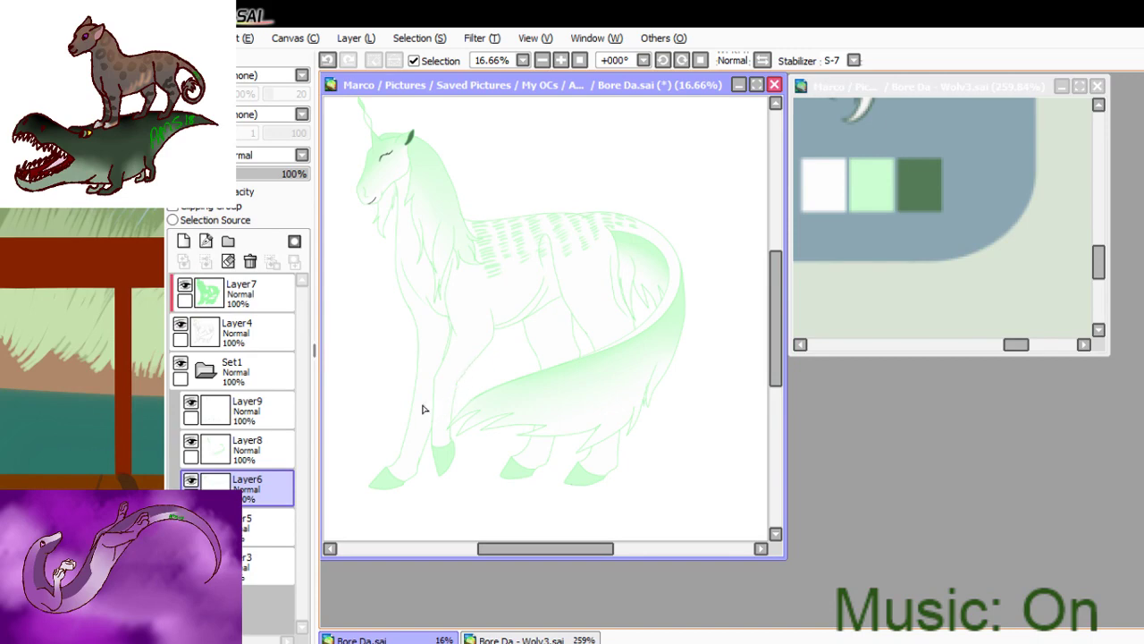
- Collapse Set1 and erase the extra short curved line between the belly and the hind leg from the Layer4 line art
{"action": "left_click", "coordinate": [205, 369]}
{"action": "left_click", "coordinate": [237, 331]}
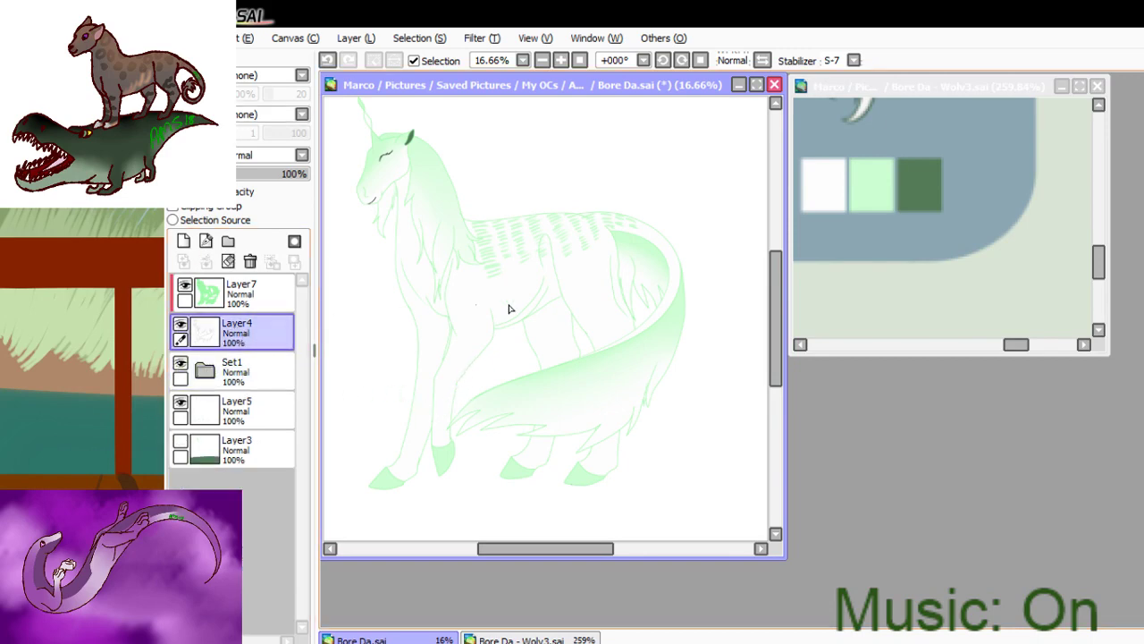
{"action": "left_click_drag", "start_coordinate": [457, 262], "coordinate": [628, 350]}
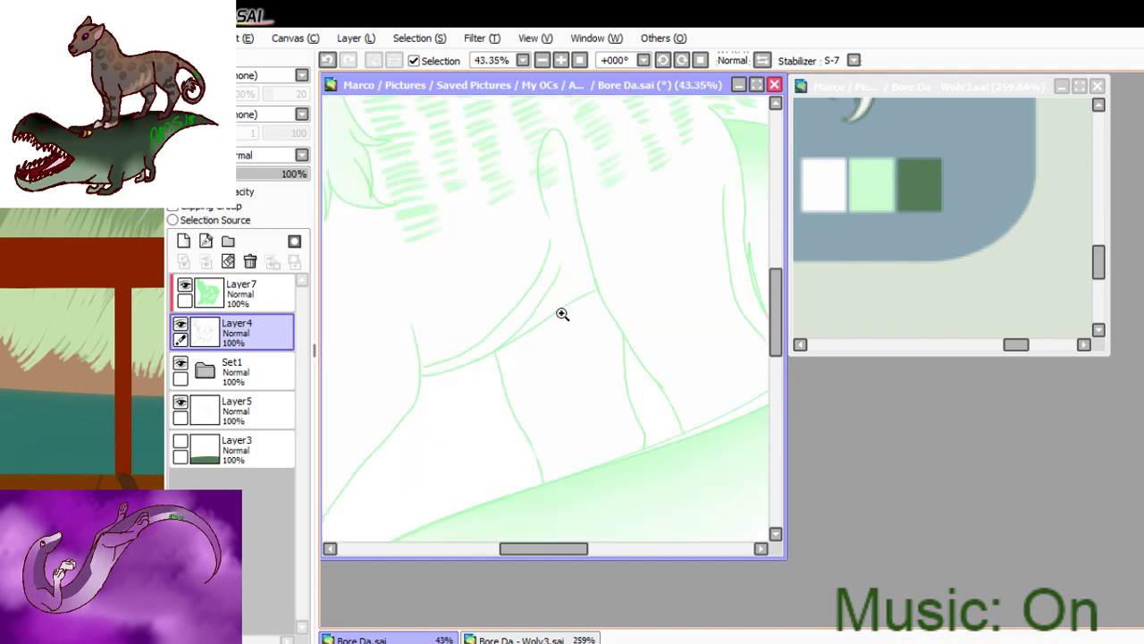
{"action": "left_click_drag", "start_coordinate": [428, 242], "coordinate": [645, 388]}
{"action": "left_click_drag", "start_coordinate": [405, 212], "coordinate": [690, 398]}
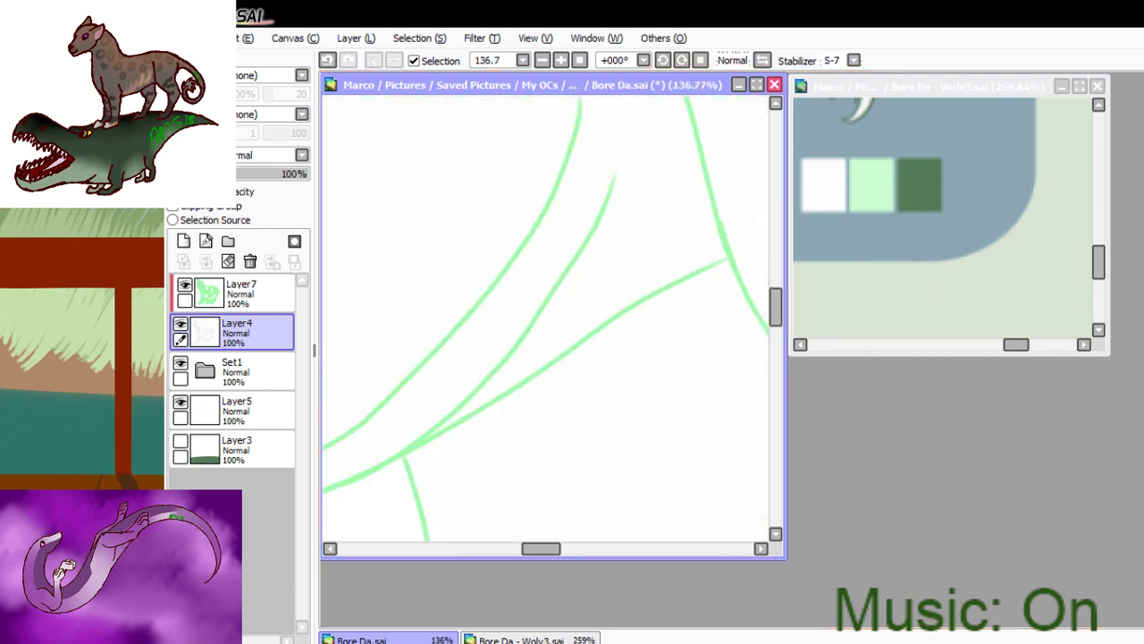
{"action": "left_click_drag", "start_coordinate": [617, 166], "coordinate": [574, 223]}
{"action": "left_click_drag", "start_coordinate": [518, 284], "coordinate": [460, 327]}
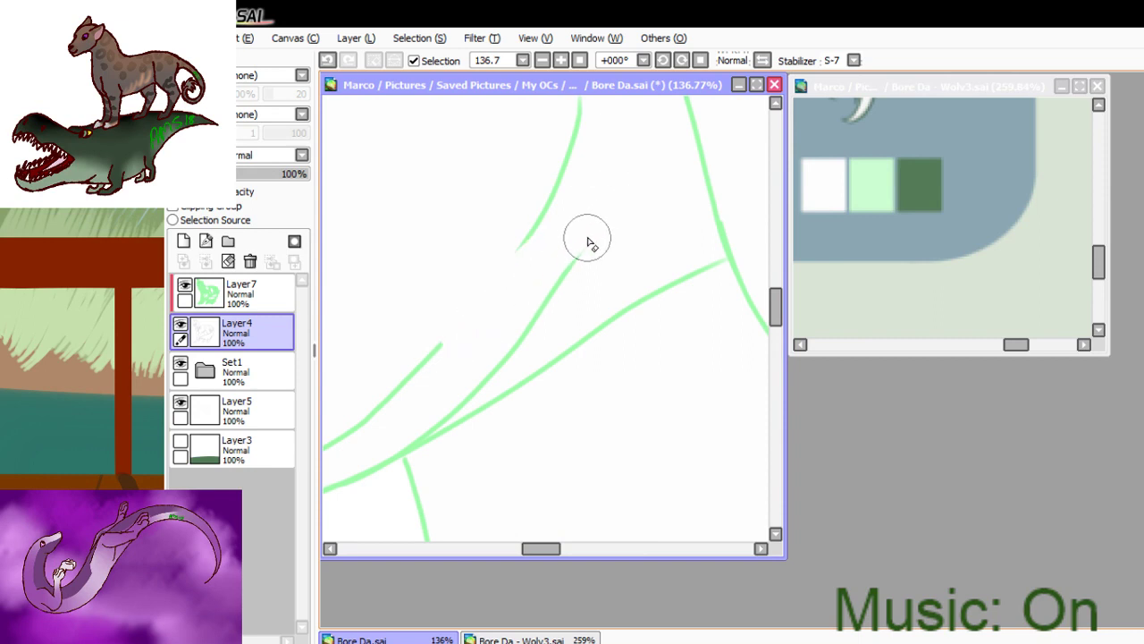
{"action": "key", "text": "ctrl+z"}
{"action": "mouse_move", "coordinate": [614, 184]}
{"action": "left_mouse_down"}
{"action": "mouse_move", "coordinate": [582, 254]}
{"action": "mouse_move", "coordinate": [542, 306]}
{"action": "mouse_move", "coordinate": [471, 379]}
{"action": "mouse_move", "coordinate": [411, 417]}
{"action": "mouse_move", "coordinate": [461, 398]}
{"action": "left_mouse_up"}
{"action": "key", "text": "ctrl+z"}
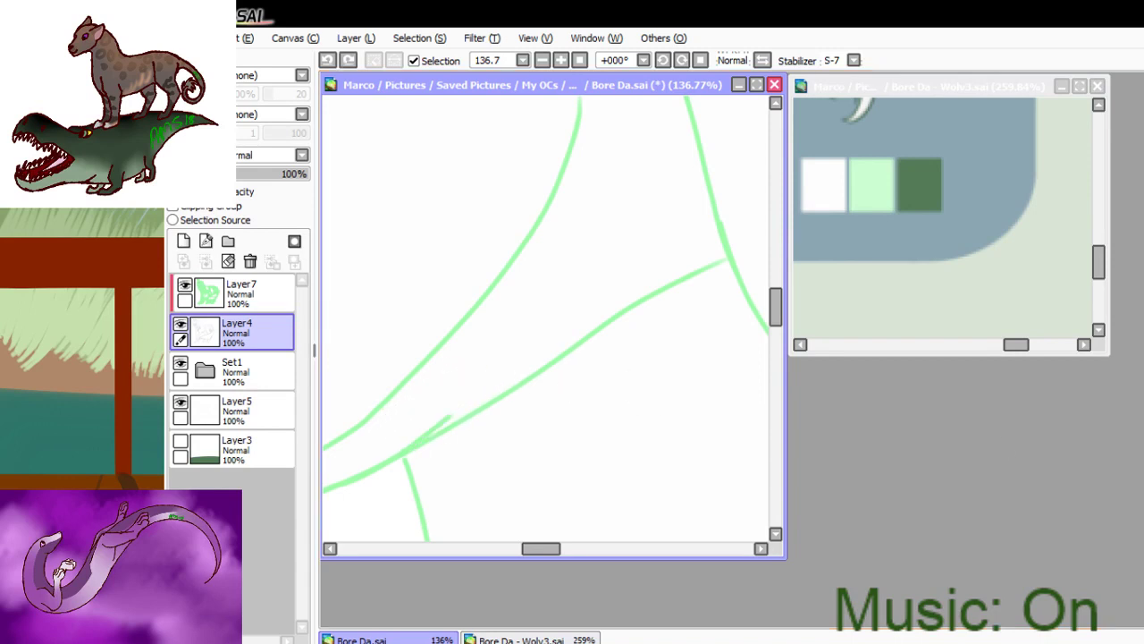
{"action": "mouse_move", "coordinate": [383, 402]}
{"action": "left_mouse_down"}
{"action": "mouse_move", "coordinate": [422, 416]}
{"action": "mouse_move", "coordinate": [448, 404]}
{"action": "mouse_move", "coordinate": [448, 415]}
{"action": "mouse_move", "coordinate": [400, 447]}
{"action": "left_mouse_up"}
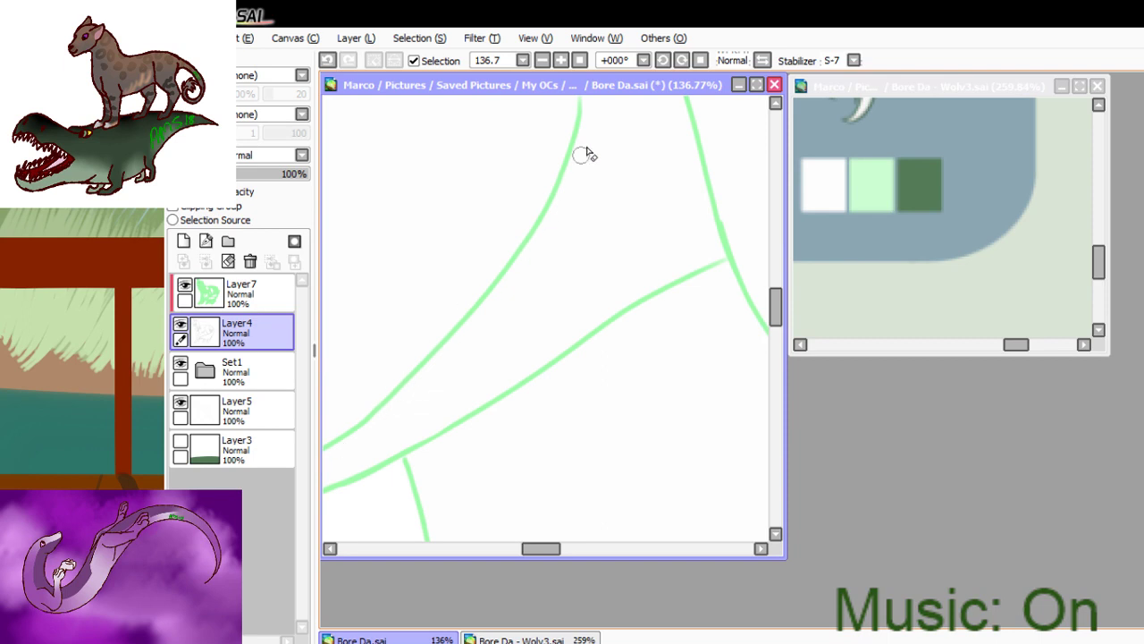
{"action": "left_click", "coordinate": [580, 59]}
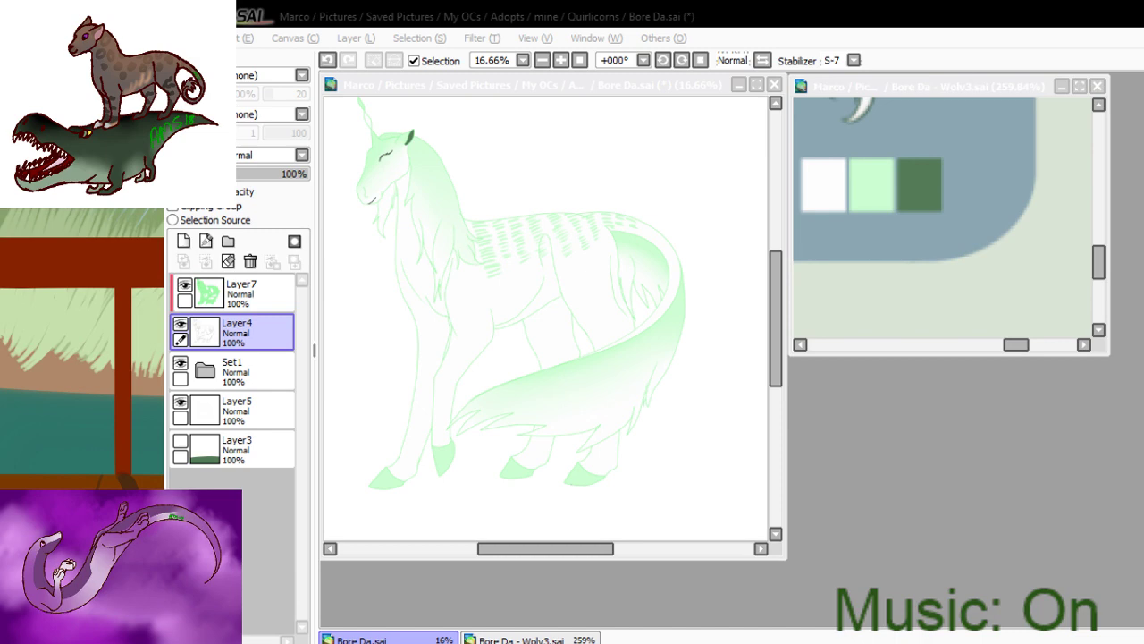
{"action": "key", "text": "alt+Tab"}
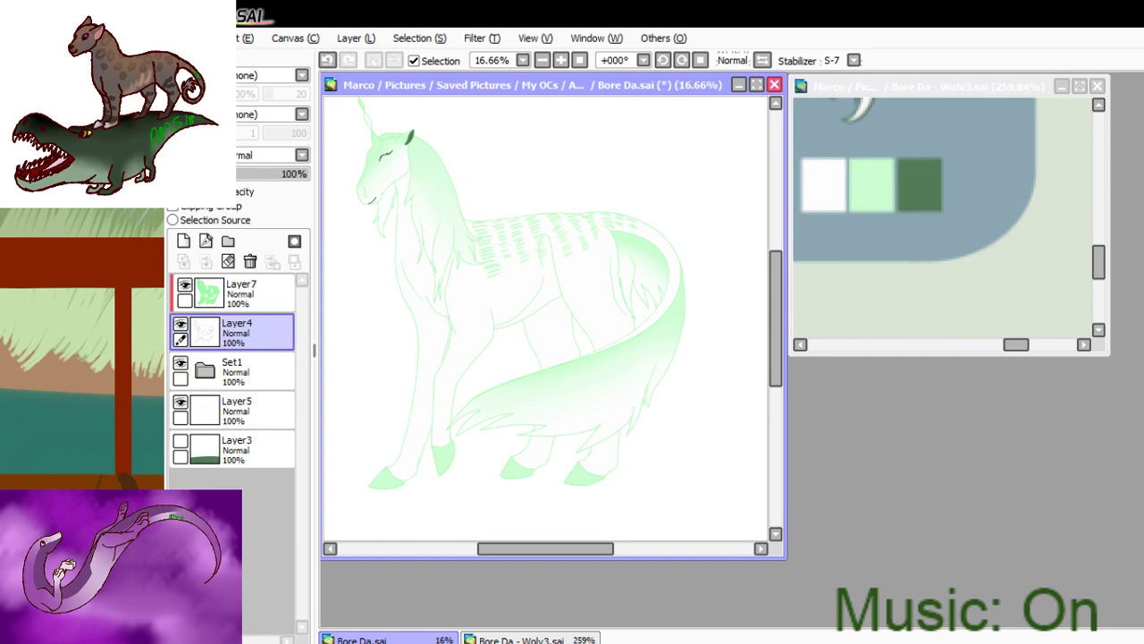
{"action": "key", "text": "alt+Tab"}
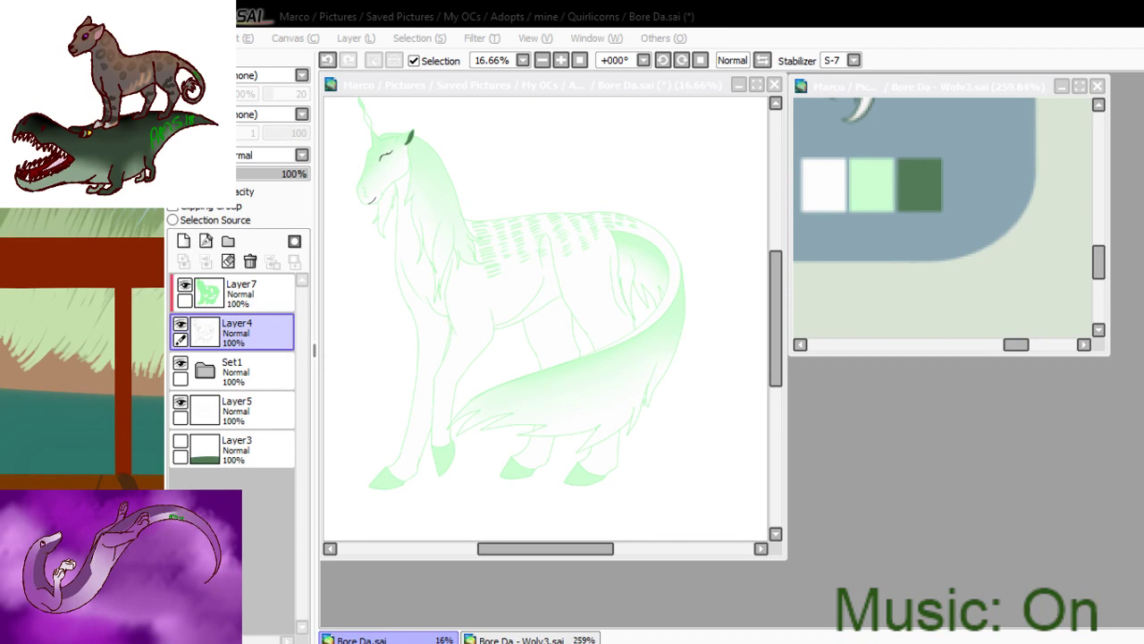
{"action": "key", "text": "alt+Tab"}
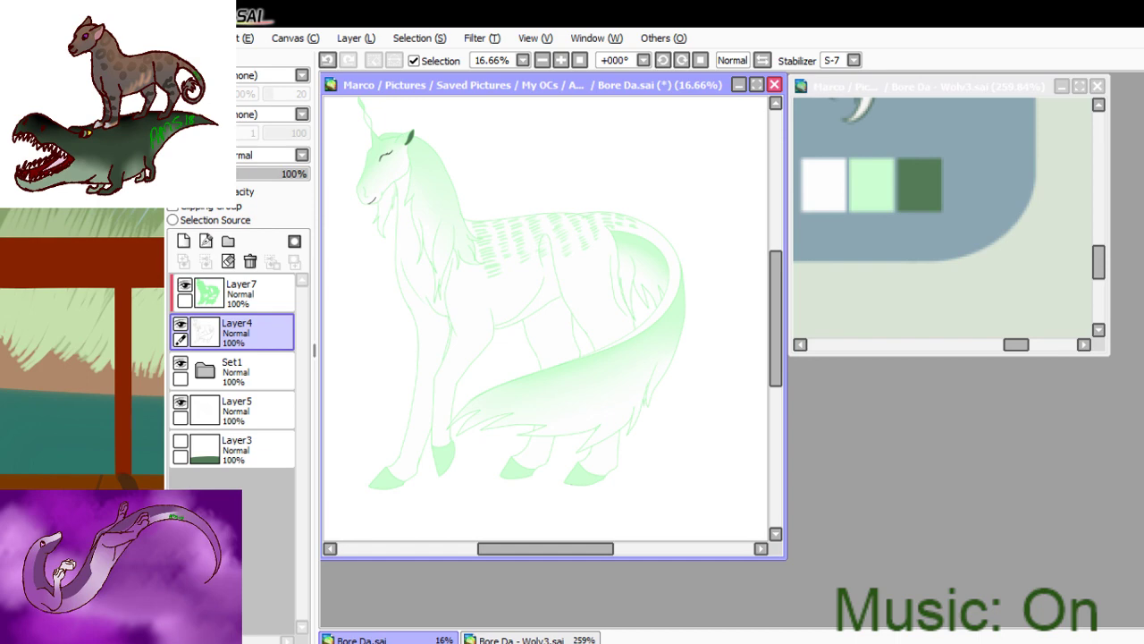
{"action": "key", "text": "alt+Tab"}
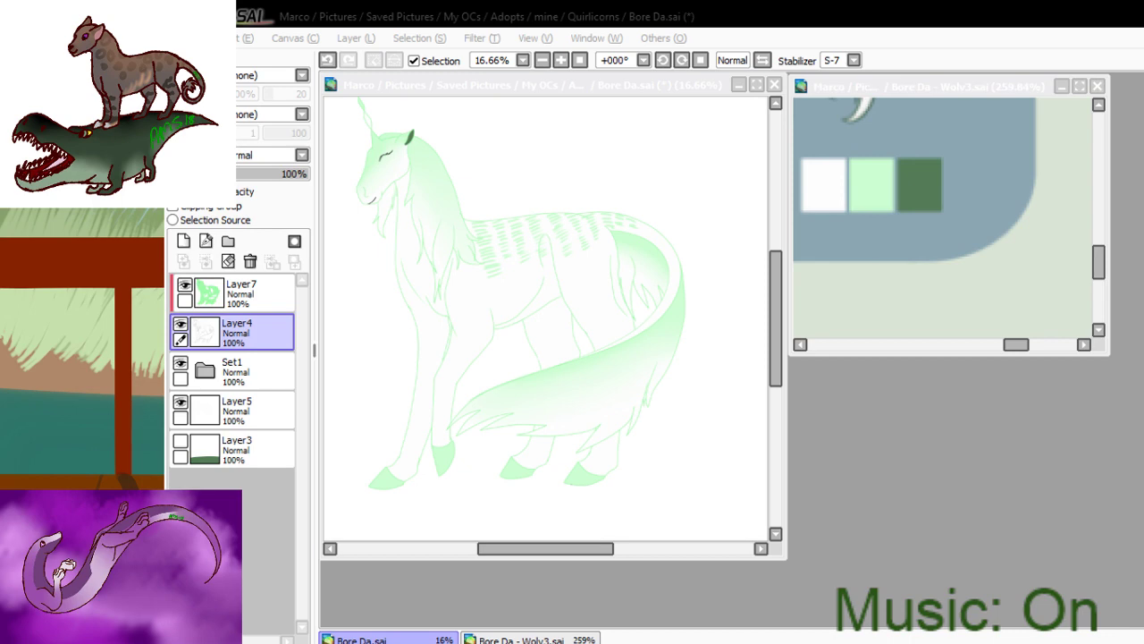
{"action": "left_click", "coordinate": [653, 447]}
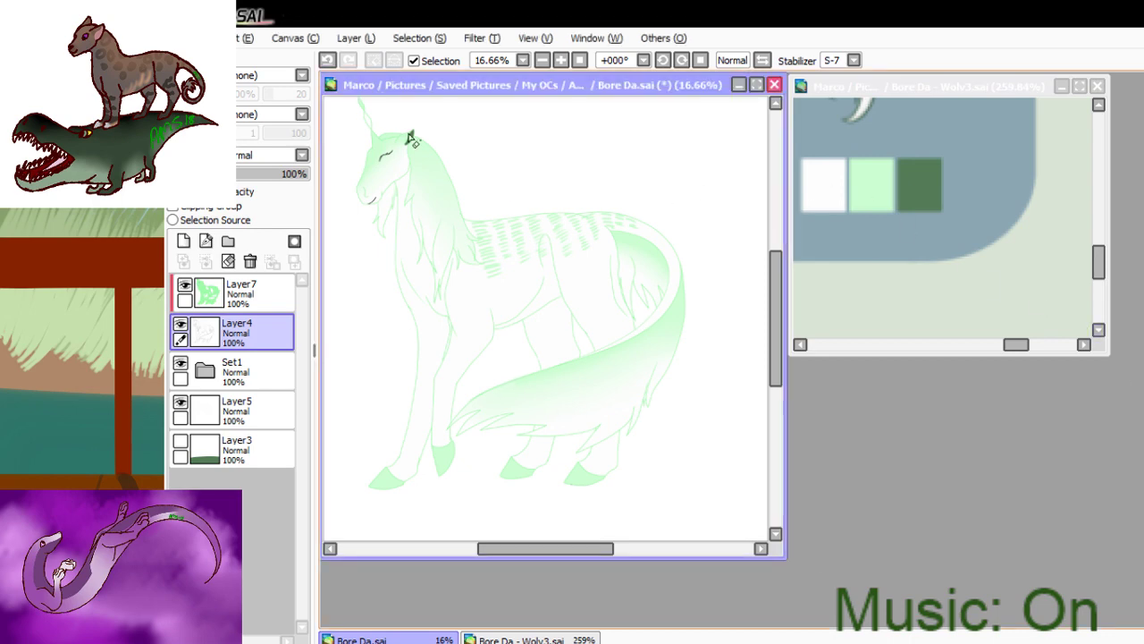
{"action": "left_click", "coordinate": [235, 167]}
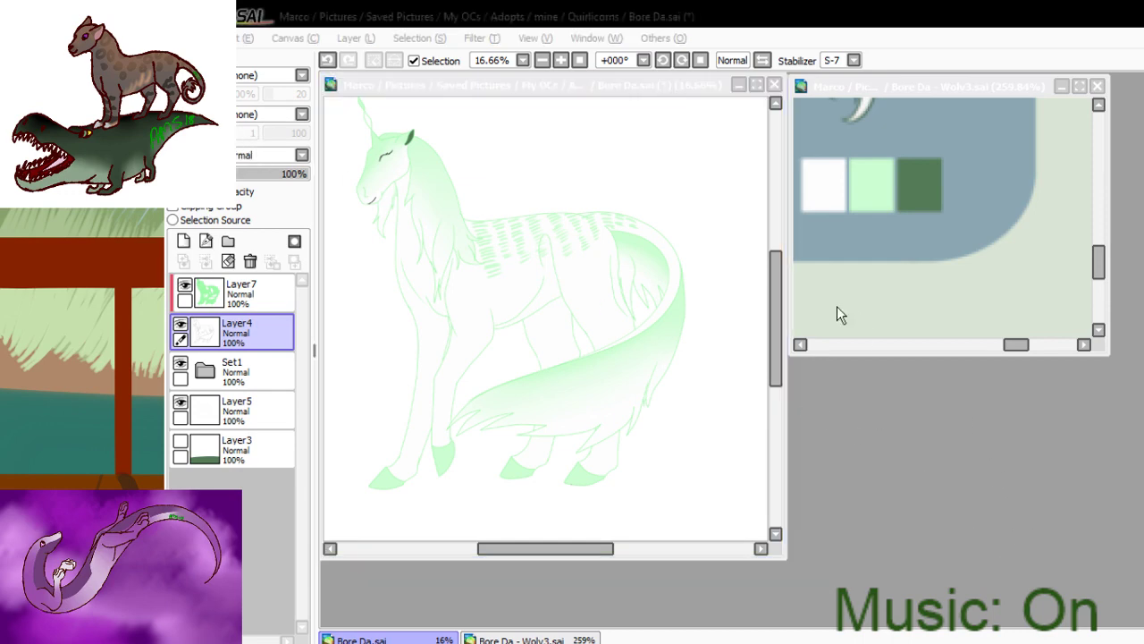
- Save Bore Da.sai and close both it and the Bore Da - Wolv3 reference
{"action": "left_click", "coordinate": [778, 397]}
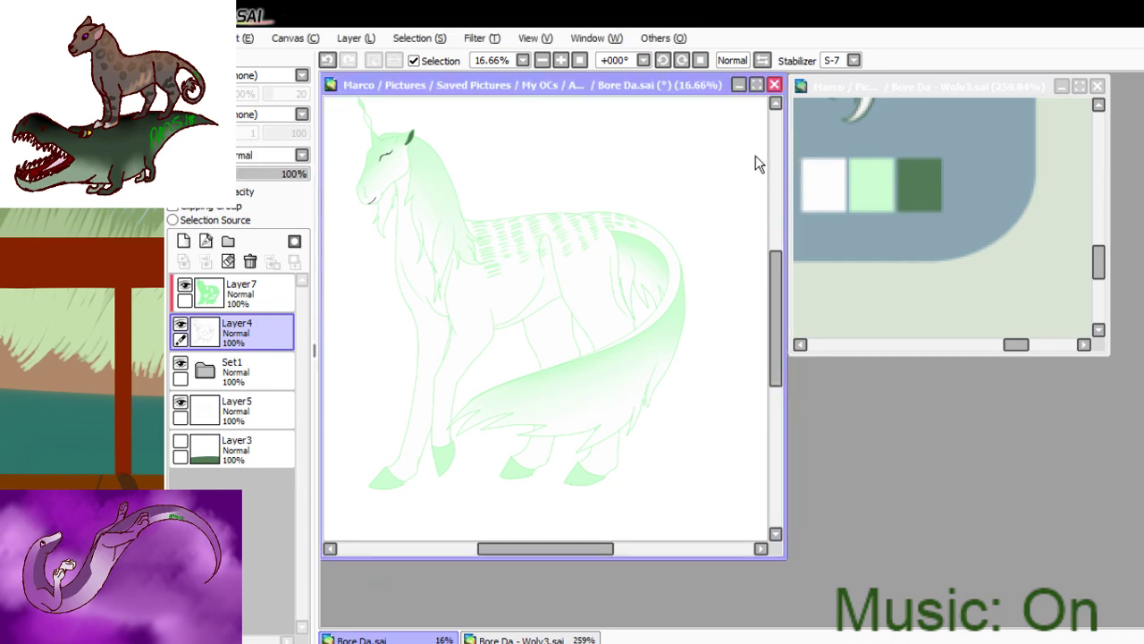
{"action": "key", "text": "ctrl+s"}
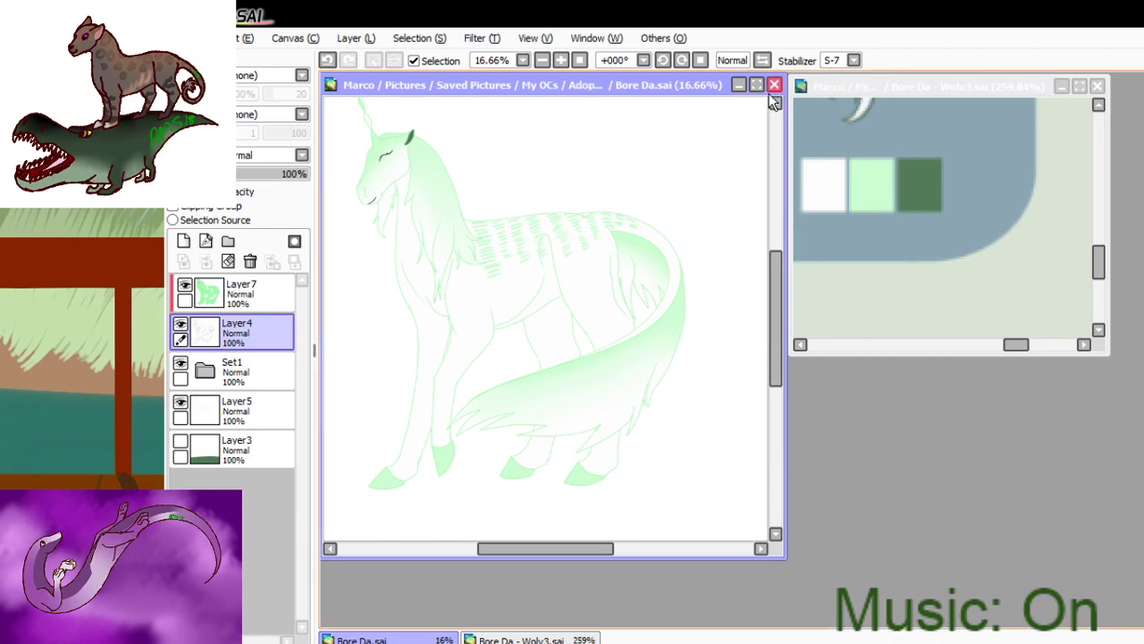
{"action": "left_click", "coordinate": [775, 84]}
{"action": "left_click", "coordinate": [1098, 86]}
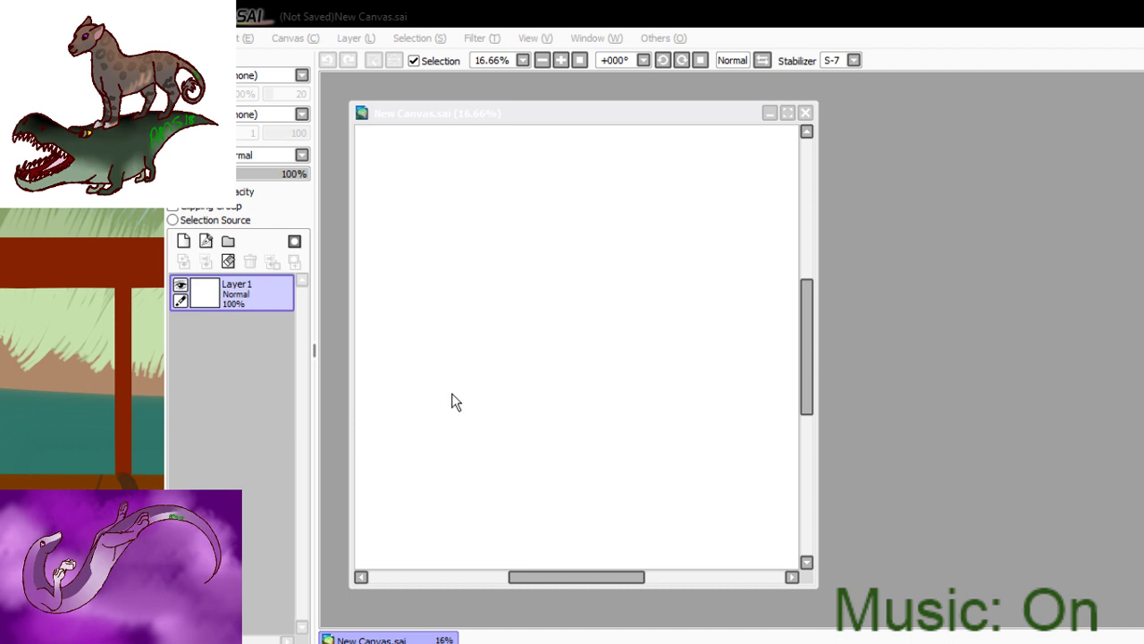
- Arrange the new blank canvas and the Map and Selkie.png reference side by side
{"action": "left_click", "coordinate": [635, 175]}
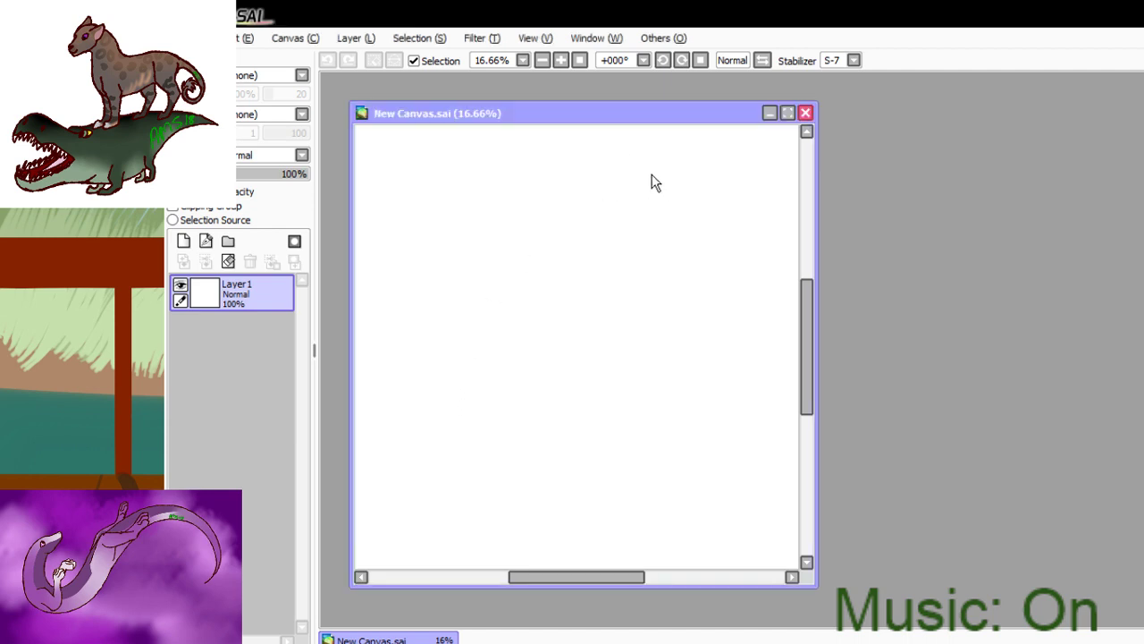
{"action": "left_click_drag", "start_coordinate": [620, 126], "coordinate": [1072, 78]}
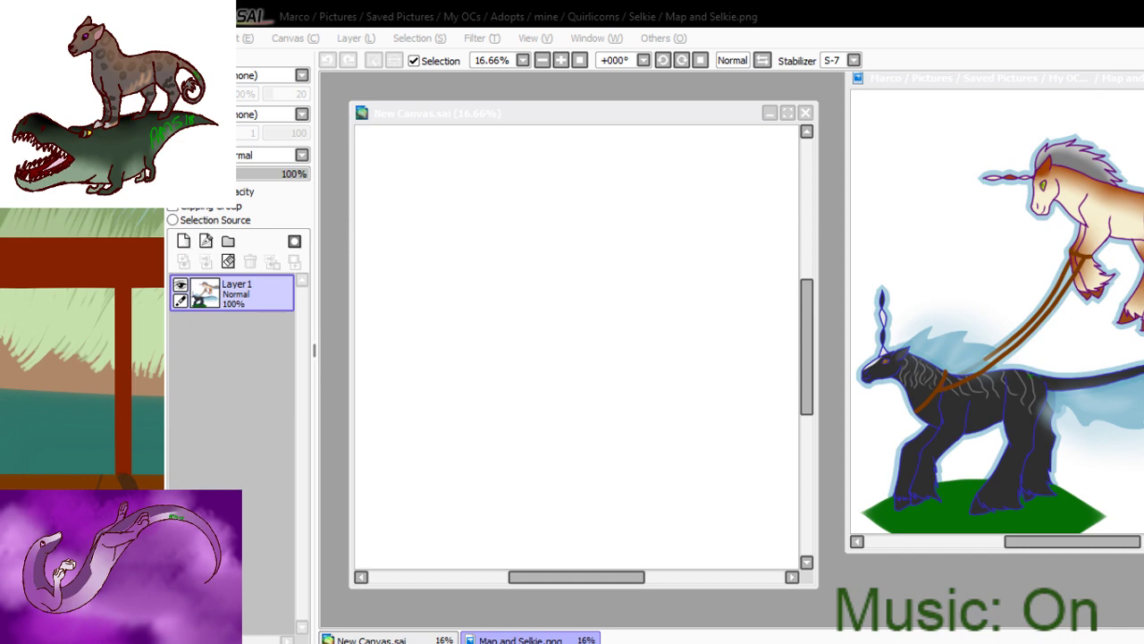
{"action": "key", "text": "alt+Tab"}
{"action": "key", "text": "alt+Tab"}
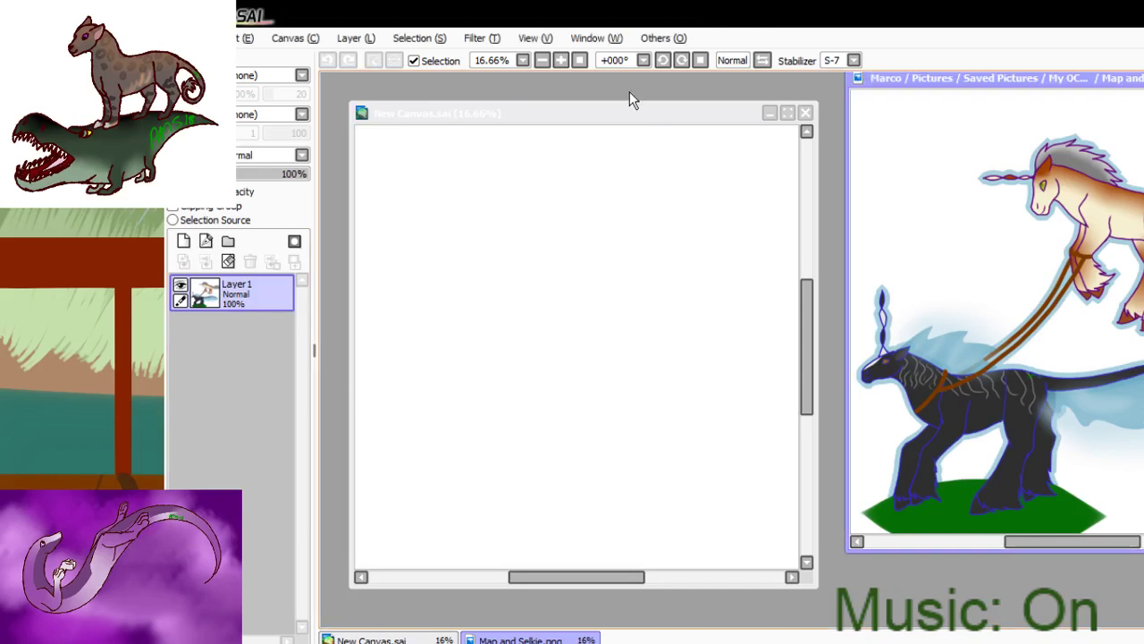
{"action": "left_click", "coordinate": [613, 116]}
{"action": "left_click_drag", "start_coordinate": [613, 117], "coordinate": [587, 89]}
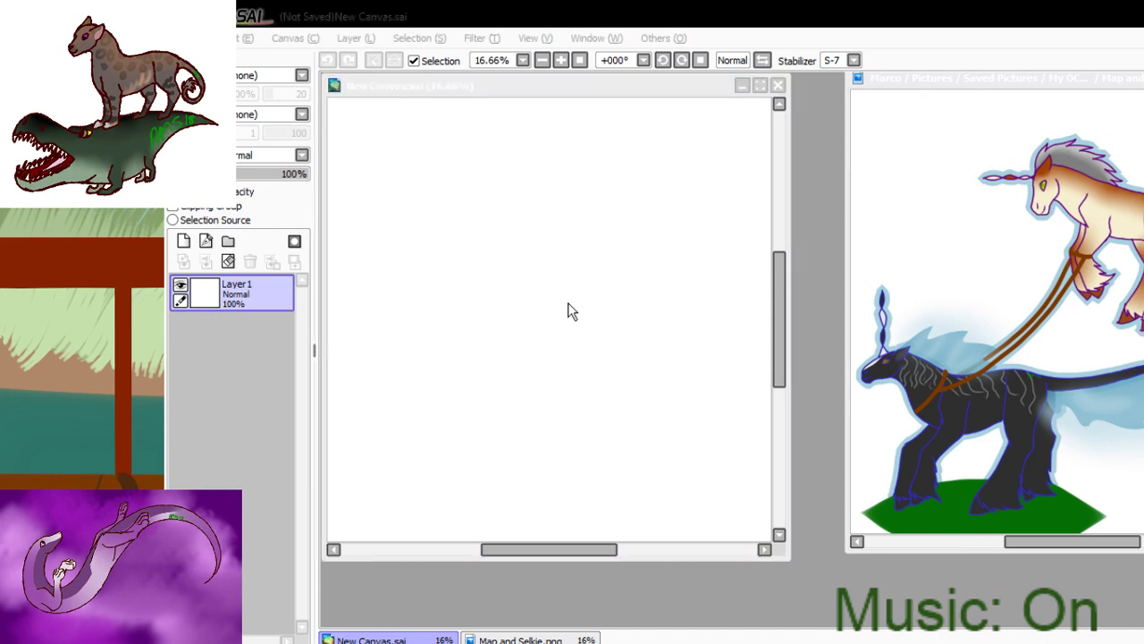
{"action": "left_click", "coordinate": [545, 291]}
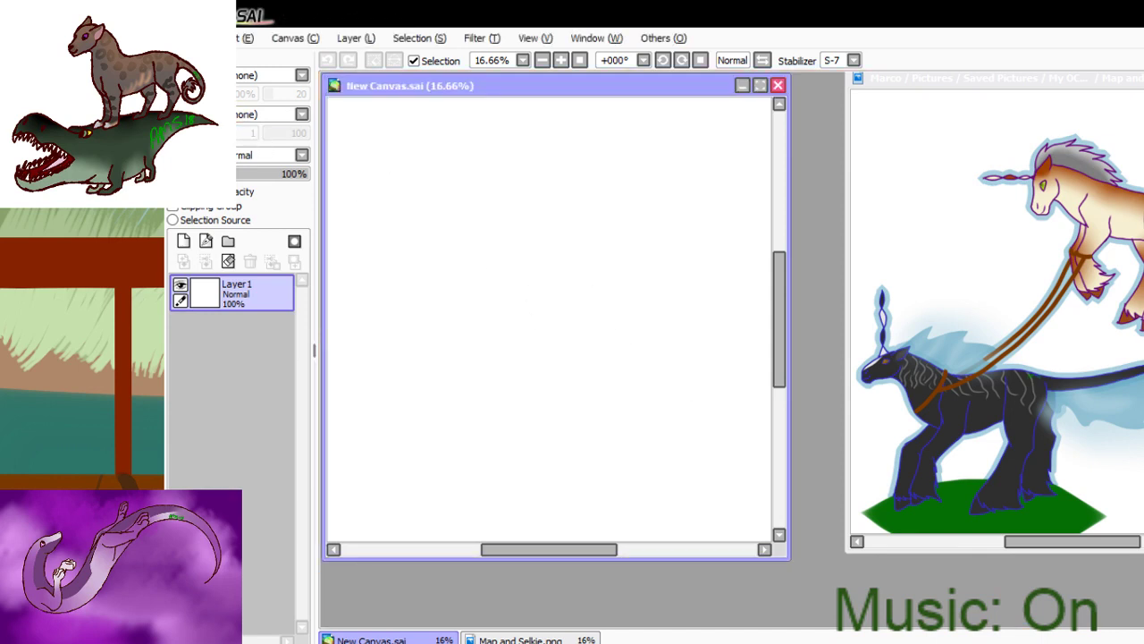
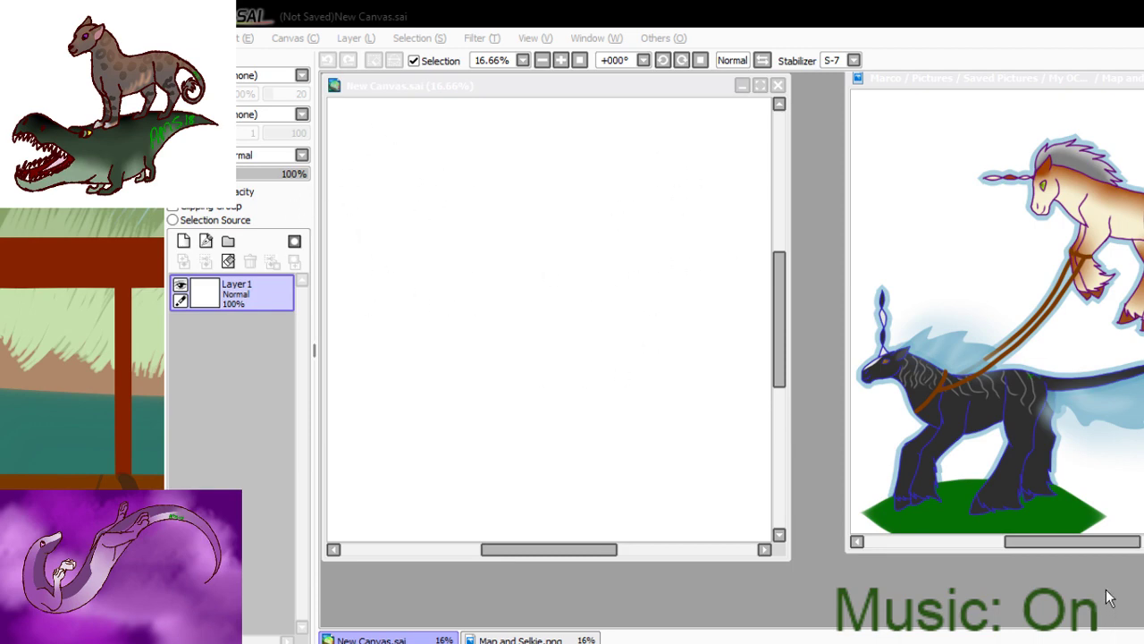
{"action": "left_click", "coordinate": [1091, 549]}
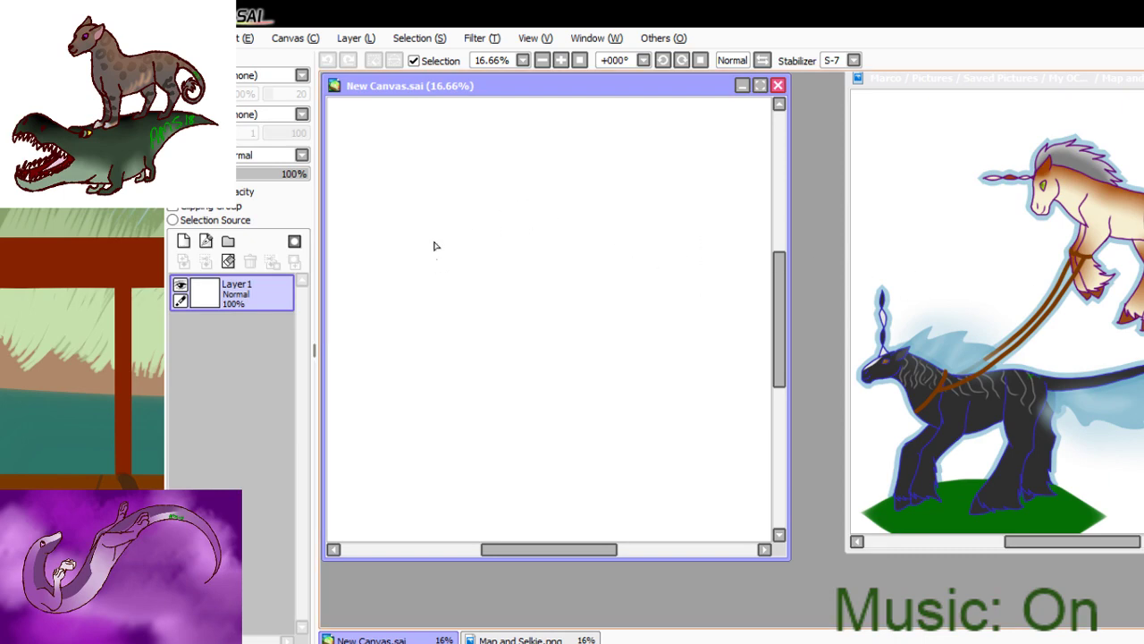
{"action": "mouse_move", "coordinate": [386, 272]}
{"action": "left_mouse_down"}
{"action": "mouse_move", "coordinate": [431, 305]}
{"action": "mouse_move", "coordinate": [402, 311]}
{"action": "mouse_move", "coordinate": [409, 240]}
{"action": "mouse_move", "coordinate": [435, 227]}
{"action": "mouse_move", "coordinate": [433, 277]}
{"action": "left_mouse_up"}
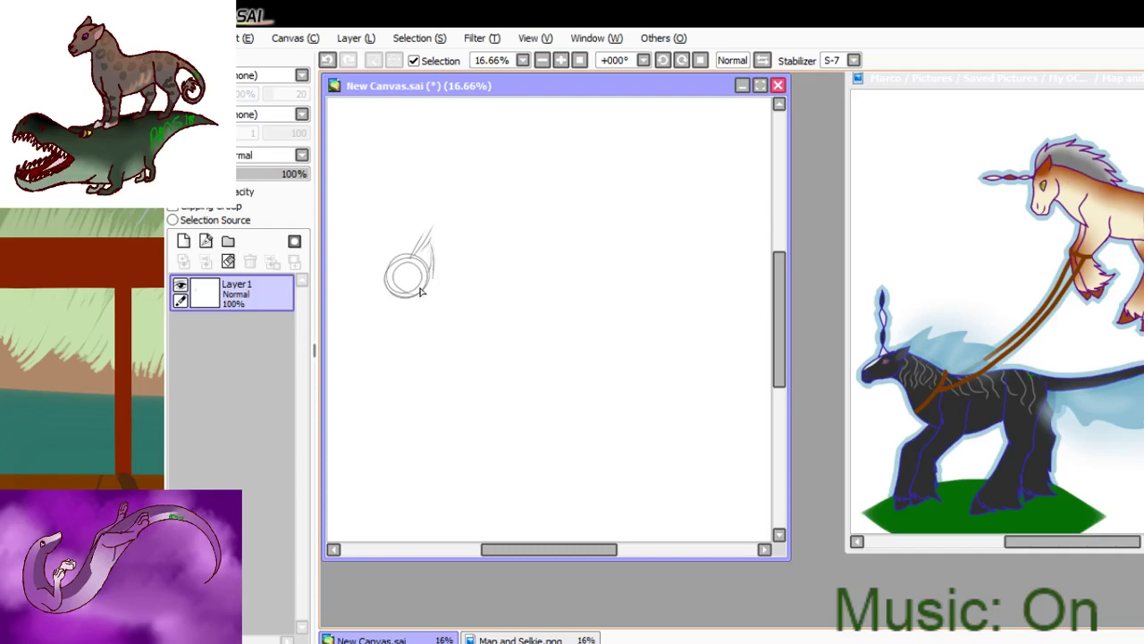
{"action": "left_click_drag", "start_coordinate": [383, 249], "coordinate": [387, 281]}
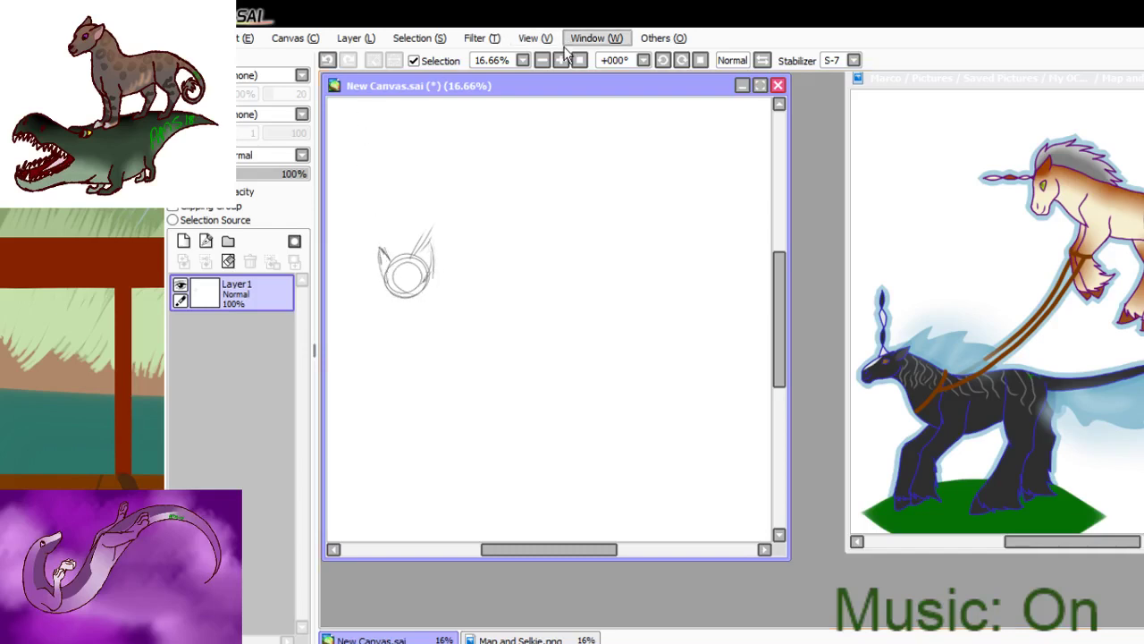
{"action": "left_click", "coordinate": [228, 260]}
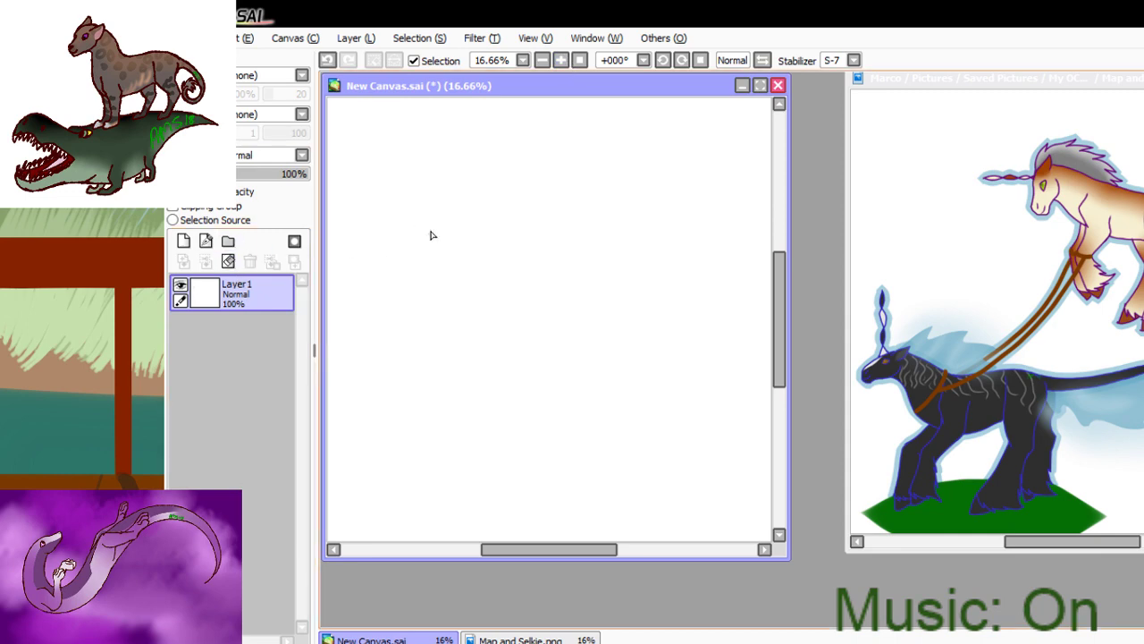
{"action": "mouse_move", "coordinate": [388, 263]}
{"action": "left_mouse_down"}
{"action": "mouse_move", "coordinate": [378, 242]}
{"action": "mouse_move", "coordinate": [401, 242]}
{"action": "left_mouse_up"}
{"action": "left_click", "coordinate": [229, 262]}
- Rough out the lower animal on Layer1 with head, chest and hip circles, neck and back lines, and folded jointed legs
{"action": "mouse_move", "coordinate": [626, 273]}
{"action": "left_mouse_down"}
{"action": "mouse_move", "coordinate": [633, 312]}
{"action": "mouse_move", "coordinate": [620, 316]}
{"action": "mouse_move", "coordinate": [643, 315]}
{"action": "mouse_move", "coordinate": [582, 283]}
{"action": "mouse_move", "coordinate": [597, 288]}
{"action": "mouse_move", "coordinate": [577, 304]}
{"action": "mouse_move", "coordinate": [602, 286]}
{"action": "mouse_move", "coordinate": [560, 348]}
{"action": "mouse_move", "coordinate": [593, 293]}
{"action": "mouse_move", "coordinate": [560, 384]}
{"action": "mouse_move", "coordinate": [570, 327]}
{"action": "mouse_move", "coordinate": [548, 394]}
{"action": "mouse_move", "coordinate": [573, 379]}
{"action": "mouse_move", "coordinate": [557, 360]}
{"action": "mouse_move", "coordinate": [525, 410]}
{"action": "mouse_move", "coordinate": [548, 352]}
{"action": "mouse_move", "coordinate": [588, 381]}
{"action": "mouse_move", "coordinate": [520, 428]}
{"action": "mouse_move", "coordinate": [535, 360]}
{"action": "mouse_move", "coordinate": [587, 376]}
{"action": "mouse_move", "coordinate": [561, 352]}
{"action": "mouse_move", "coordinate": [506, 375]}
{"action": "mouse_move", "coordinate": [441, 377]}
{"action": "mouse_move", "coordinate": [410, 418]}
{"action": "mouse_move", "coordinate": [454, 387]}
{"action": "left_mouse_up"}
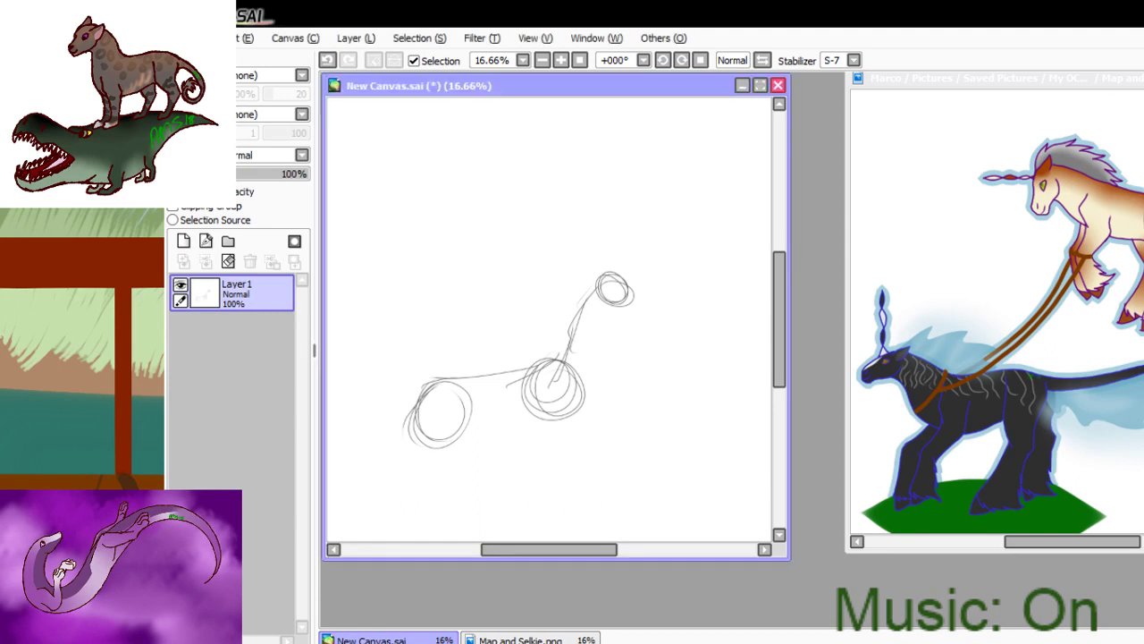
{"action": "mouse_move", "coordinate": [555, 380]}
{"action": "left_mouse_down"}
{"action": "mouse_move", "coordinate": [585, 404]}
{"action": "mouse_move", "coordinate": [568, 390]}
{"action": "mouse_move", "coordinate": [577, 397]}
{"action": "mouse_move", "coordinate": [553, 430]}
{"action": "mouse_move", "coordinate": [568, 409]}
{"action": "mouse_move", "coordinate": [566, 427]}
{"action": "mouse_move", "coordinate": [551, 426]}
{"action": "mouse_move", "coordinate": [634, 417]}
{"action": "mouse_move", "coordinate": [544, 465]}
{"action": "mouse_move", "coordinate": [519, 448]}
{"action": "mouse_move", "coordinate": [545, 456]}
{"action": "left_mouse_up"}
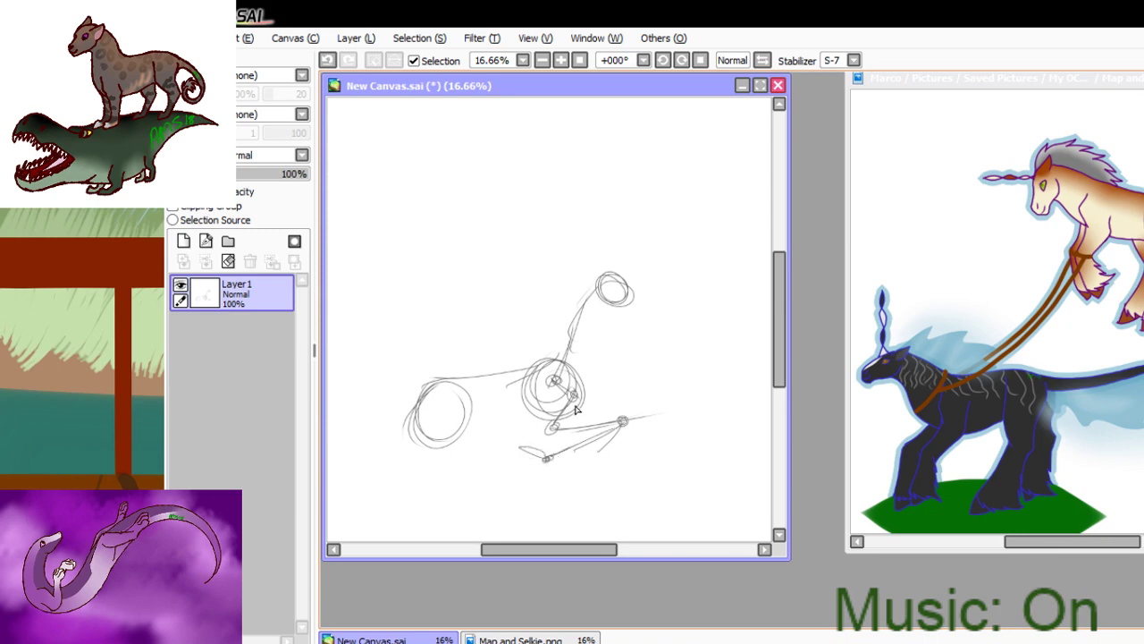
{"action": "left_click_drag", "start_coordinate": [568, 408], "coordinate": [614, 404]}
{"action": "mouse_move", "coordinate": [554, 425]}
{"action": "left_mouse_down"}
{"action": "mouse_move", "coordinate": [613, 407]}
{"action": "mouse_move", "coordinate": [617, 417]}
{"action": "mouse_move", "coordinate": [546, 454]}
{"action": "mouse_move", "coordinate": [535, 444]}
{"action": "mouse_move", "coordinate": [547, 454]}
{"action": "left_mouse_up"}
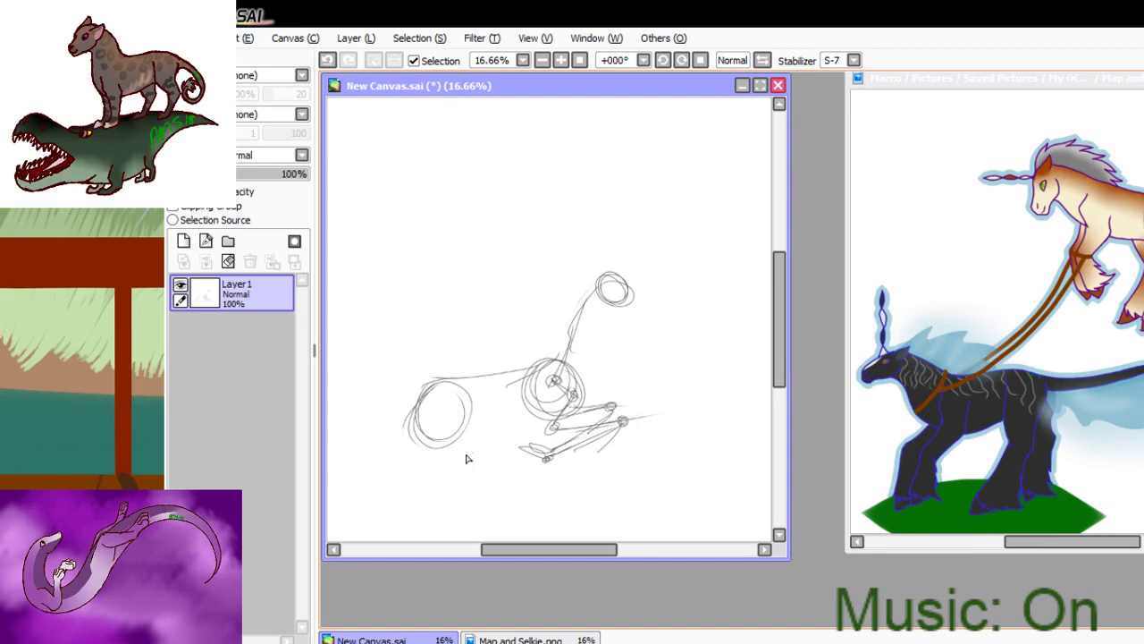
{"action": "mouse_move", "coordinate": [445, 401]}
{"action": "left_mouse_down"}
{"action": "mouse_move", "coordinate": [516, 394]}
{"action": "mouse_move", "coordinate": [498, 393]}
{"action": "mouse_move", "coordinate": [508, 411]}
{"action": "mouse_move", "coordinate": [473, 448]}
{"action": "left_mouse_up"}
{"action": "mouse_move", "coordinate": [504, 402]}
{"action": "left_mouse_down"}
{"action": "mouse_move", "coordinate": [467, 457]}
{"action": "mouse_move", "coordinate": [511, 440]}
{"action": "mouse_move", "coordinate": [552, 449]}
{"action": "mouse_move", "coordinate": [517, 434]}
{"action": "left_mouse_up"}
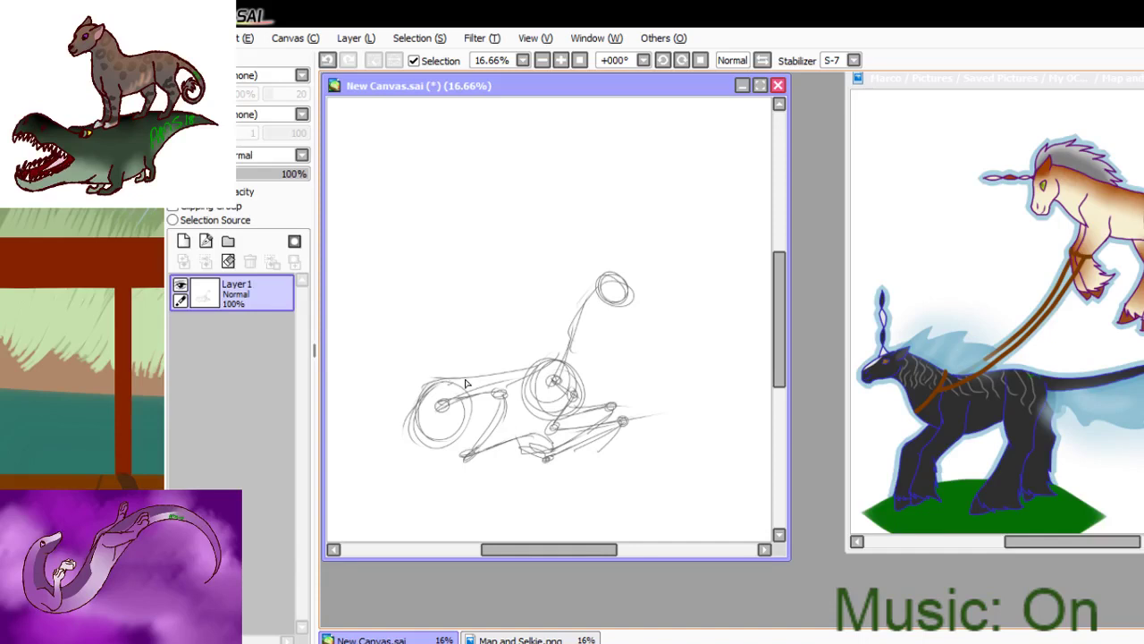
- Sketch a long curved tail on Layer1, sweeping from the lower animal's rump up and over its back
{"action": "mouse_move", "coordinate": [394, 418]}
{"action": "left_mouse_down"}
{"action": "mouse_move", "coordinate": [442, 378]}
{"action": "mouse_move", "coordinate": [378, 443]}
{"action": "mouse_move", "coordinate": [418, 397]}
{"action": "mouse_move", "coordinate": [383, 454]}
{"action": "mouse_move", "coordinate": [410, 434]}
{"action": "left_mouse_up"}
{"action": "mouse_move", "coordinate": [393, 380]}
{"action": "left_mouse_down"}
{"action": "mouse_move", "coordinate": [432, 280]}
{"action": "mouse_move", "coordinate": [394, 375]}
{"action": "mouse_move", "coordinate": [493, 241]}
{"action": "mouse_move", "coordinate": [393, 330]}
{"action": "mouse_move", "coordinate": [545, 261]}
{"action": "left_mouse_up"}
{"action": "mouse_move", "coordinate": [458, 270]}
{"action": "left_mouse_down"}
{"action": "mouse_move", "coordinate": [569, 248]}
{"action": "mouse_move", "coordinate": [563, 221]}
{"action": "mouse_move", "coordinate": [556, 212]}
{"action": "mouse_move", "coordinate": [536, 230]}
{"action": "mouse_move", "coordinate": [470, 240]}
{"action": "mouse_move", "coordinate": [552, 224]}
{"action": "mouse_move", "coordinate": [476, 254]}
{"action": "mouse_move", "coordinate": [385, 315]}
{"action": "mouse_move", "coordinate": [417, 356]}
{"action": "left_mouse_up"}
{"action": "mouse_move", "coordinate": [400, 304]}
{"action": "left_mouse_down"}
{"action": "mouse_move", "coordinate": [423, 343]}
{"action": "mouse_move", "coordinate": [414, 397]}
{"action": "mouse_move", "coordinate": [398, 369]}
{"action": "mouse_move", "coordinate": [454, 380]}
{"action": "left_mouse_up"}
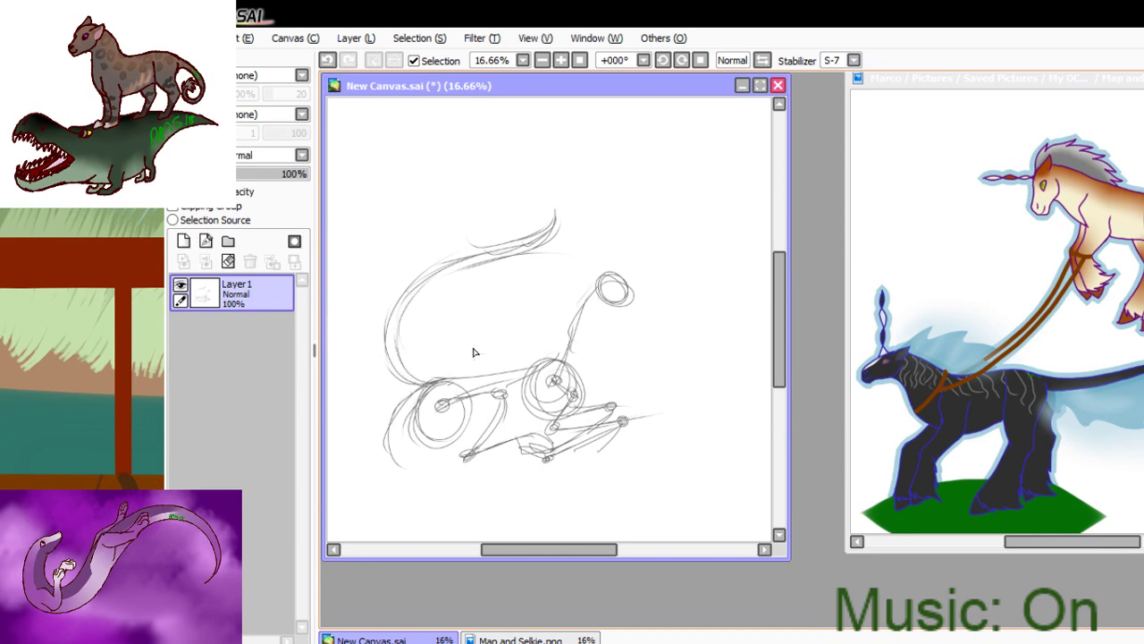
- Sketch loose wavy outlines for flowing tail hair around and above the tail curve on Layer1
{"action": "mouse_move", "coordinate": [546, 240]}
{"action": "left_mouse_down"}
{"action": "mouse_move", "coordinate": [544, 161]}
{"action": "mouse_move", "coordinate": [532, 215]}
{"action": "left_mouse_up"}
{"action": "left_click_drag", "start_coordinate": [528, 201], "coordinate": [428, 229]}
{"action": "mouse_move", "coordinate": [346, 339]}
{"action": "left_mouse_down"}
{"action": "mouse_move", "coordinate": [370, 388]}
{"action": "mouse_move", "coordinate": [393, 396]}
{"action": "left_mouse_up"}
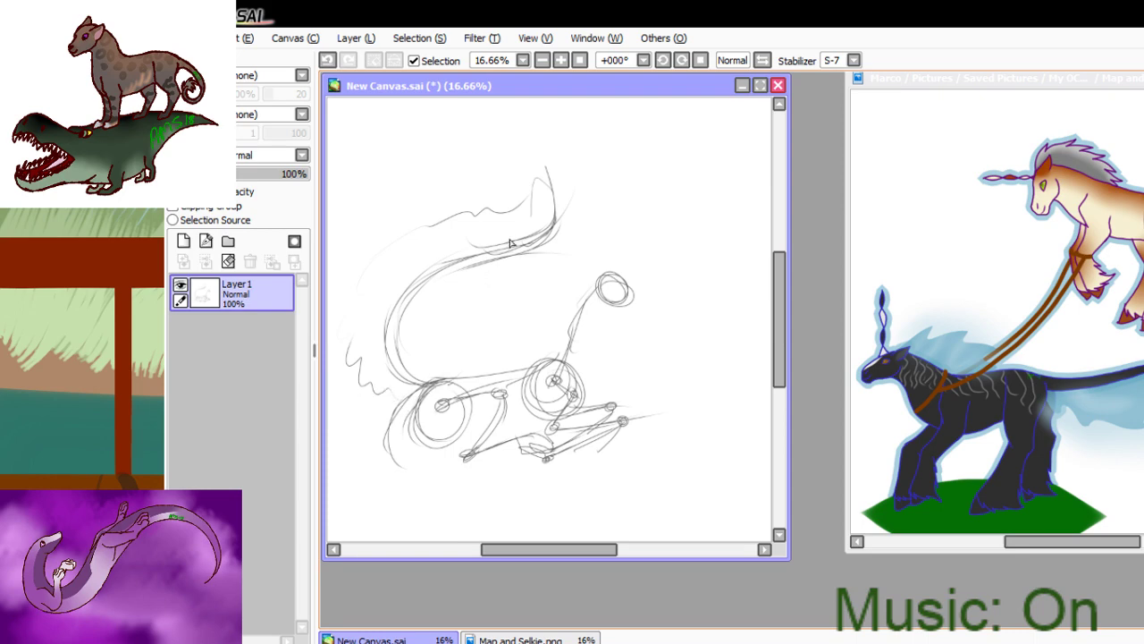
{"action": "mouse_move", "coordinate": [510, 126]}
{"action": "left_mouse_down"}
{"action": "mouse_move", "coordinate": [390, 189]}
{"action": "mouse_move", "coordinate": [353, 227]}
{"action": "mouse_move", "coordinate": [318, 287]}
{"action": "mouse_move", "coordinate": [325, 312]}
{"action": "mouse_move", "coordinate": [376, 223]}
{"action": "mouse_move", "coordinate": [523, 151]}
{"action": "mouse_move", "coordinate": [515, 124]}
{"action": "left_mouse_up"}
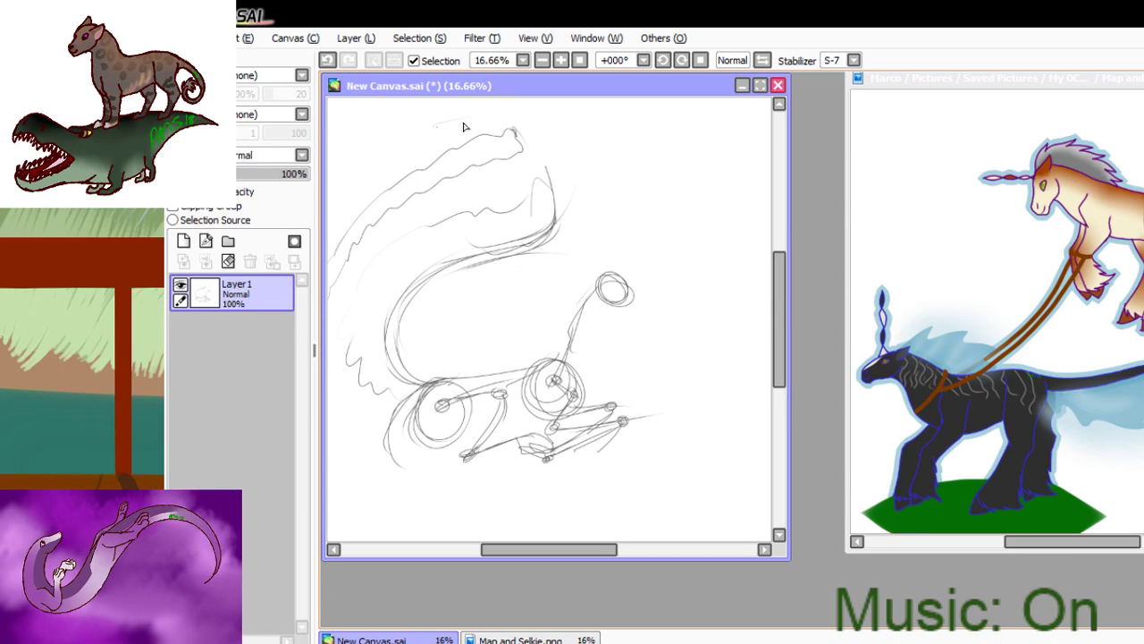
{"action": "mouse_move", "coordinate": [378, 164]}
{"action": "left_mouse_down"}
{"action": "mouse_move", "coordinate": [335, 219]}
{"action": "mouse_move", "coordinate": [461, 125]}
{"action": "mouse_move", "coordinate": [427, 134]}
{"action": "mouse_move", "coordinate": [340, 197]}
{"action": "left_mouse_up"}
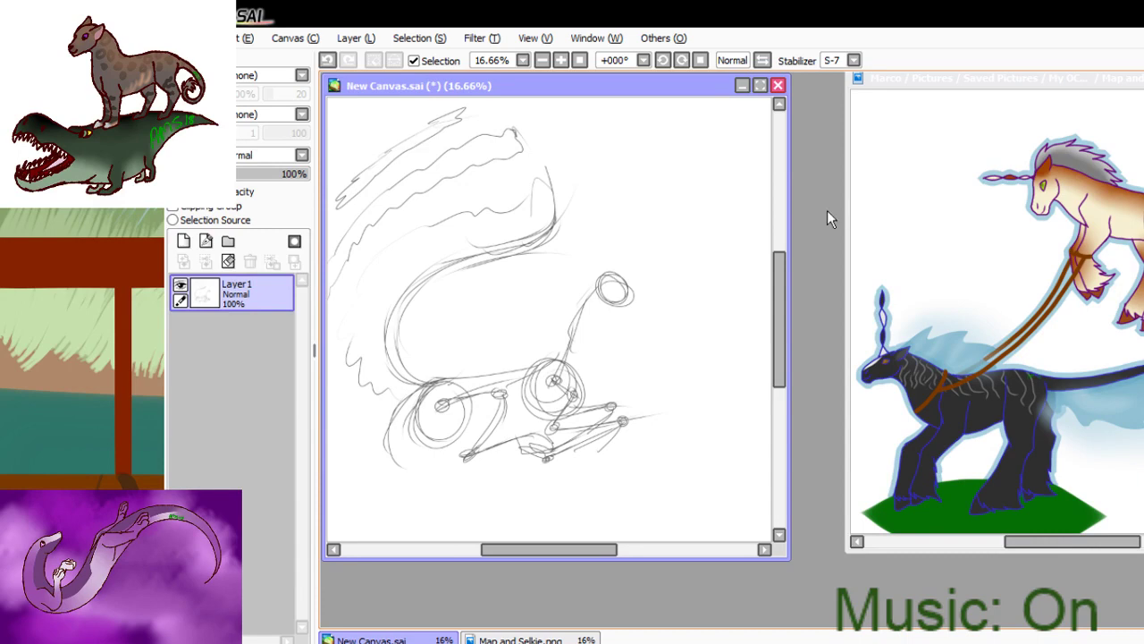
- Add a new layer and rough out a second animal above the first with head, chest and hip circles, a back line and a straight tail
{"action": "left_click", "coordinate": [183, 241]}
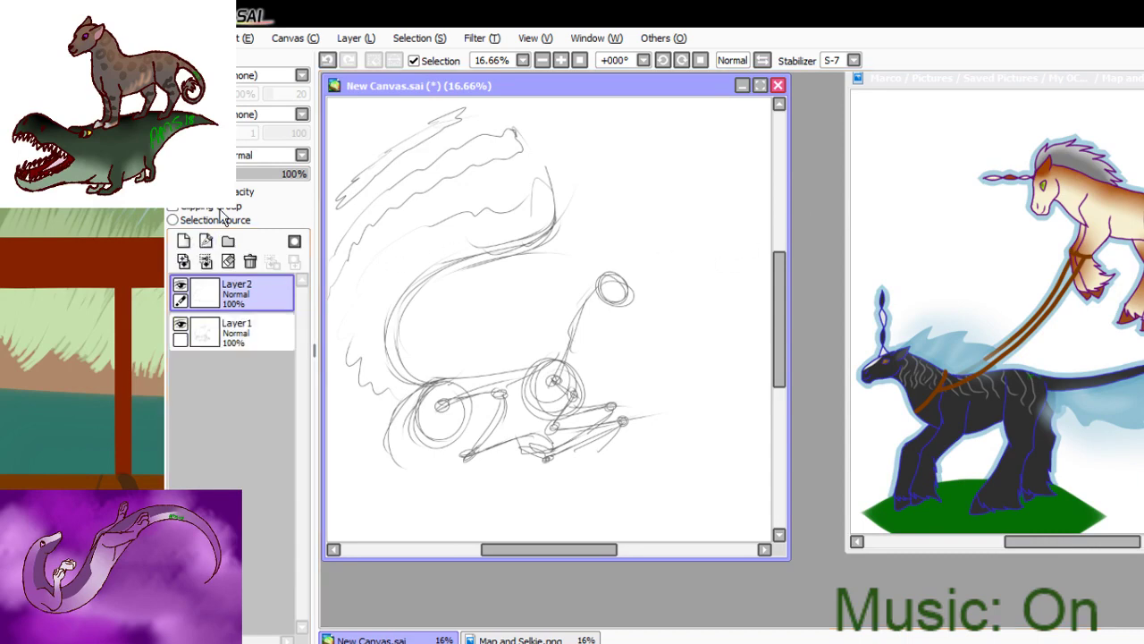
{"action": "mouse_move", "coordinate": [380, 170]}
{"action": "left_mouse_down"}
{"action": "mouse_move", "coordinate": [389, 206]}
{"action": "mouse_move", "coordinate": [400, 202]}
{"action": "mouse_move", "coordinate": [368, 170]}
{"action": "mouse_move", "coordinate": [472, 209]}
{"action": "mouse_move", "coordinate": [383, 173]}
{"action": "mouse_move", "coordinate": [486, 197]}
{"action": "mouse_move", "coordinate": [458, 194]}
{"action": "mouse_move", "coordinate": [498, 206]}
{"action": "mouse_move", "coordinate": [488, 237]}
{"action": "mouse_move", "coordinate": [445, 200]}
{"action": "mouse_move", "coordinate": [596, 210]}
{"action": "left_mouse_up"}
{"action": "mouse_move", "coordinate": [461, 205]}
{"action": "left_mouse_down"}
{"action": "mouse_move", "coordinate": [618, 202]}
{"action": "mouse_move", "coordinate": [625, 233]}
{"action": "mouse_move", "coordinate": [733, 176]}
{"action": "left_mouse_up"}
{"action": "left_click_drag", "start_coordinate": [608, 202], "coordinate": [774, 169]}
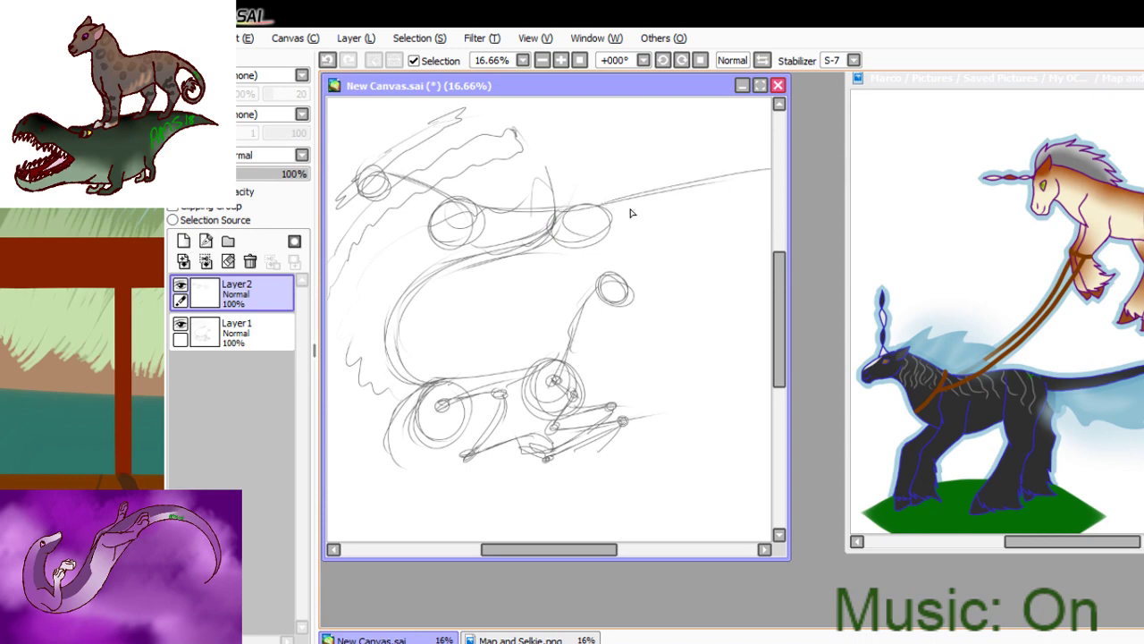
- Sketch the second animal's four jointed legs with hooves on Layer2, extending one front leg forward
{"action": "mouse_move", "coordinate": [587, 216]}
{"action": "left_mouse_down"}
{"action": "mouse_move", "coordinate": [549, 256]}
{"action": "mouse_move", "coordinate": [598, 285]}
{"action": "mouse_move", "coordinate": [536, 345]}
{"action": "mouse_move", "coordinate": [512, 351]}
{"action": "mouse_move", "coordinate": [510, 375]}
{"action": "left_mouse_up"}
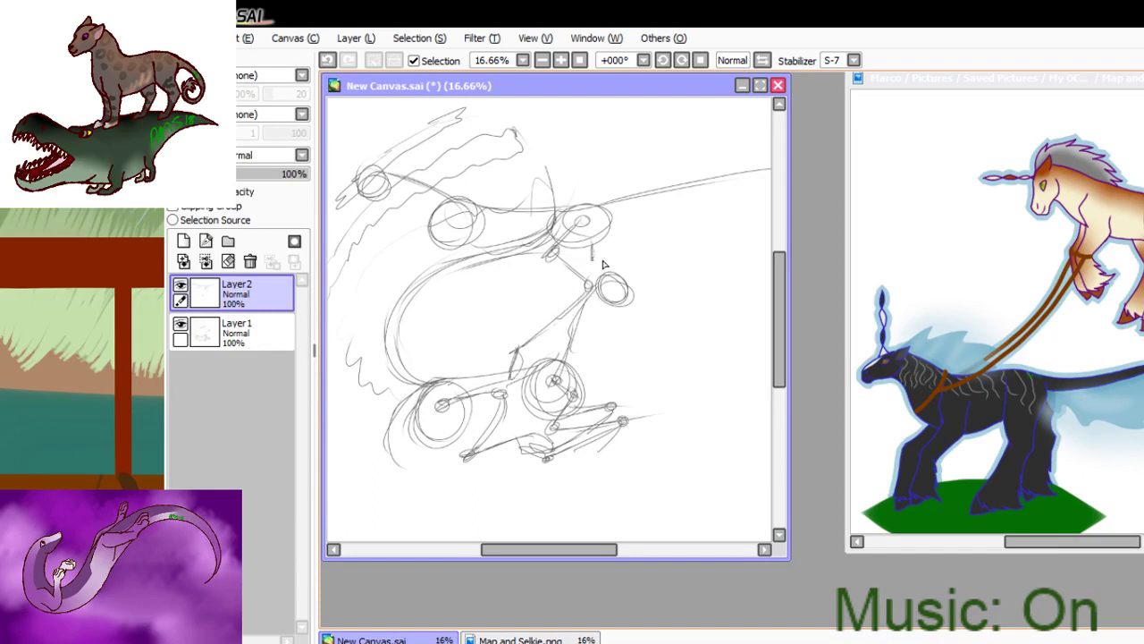
{"action": "mouse_move", "coordinate": [593, 254]}
{"action": "left_mouse_down"}
{"action": "mouse_move", "coordinate": [626, 277]}
{"action": "mouse_move", "coordinate": [597, 261]}
{"action": "mouse_move", "coordinate": [643, 276]}
{"action": "mouse_move", "coordinate": [638, 292]}
{"action": "mouse_move", "coordinate": [648, 269]}
{"action": "mouse_move", "coordinate": [599, 347]}
{"action": "mouse_move", "coordinate": [594, 387]}
{"action": "mouse_move", "coordinate": [603, 347]}
{"action": "left_mouse_up"}
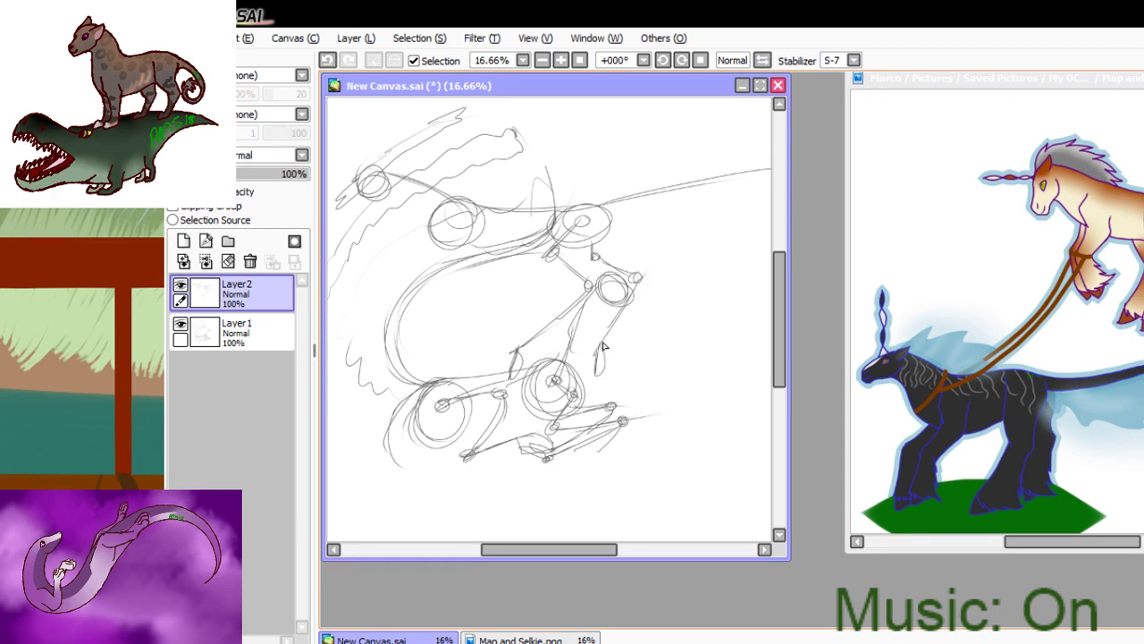
{"action": "mouse_move", "coordinate": [456, 224]}
{"action": "left_mouse_down"}
{"action": "mouse_move", "coordinate": [424, 255]}
{"action": "mouse_move", "coordinate": [442, 246]}
{"action": "mouse_move", "coordinate": [458, 271]}
{"action": "mouse_move", "coordinate": [393, 300]}
{"action": "mouse_move", "coordinate": [441, 381]}
{"action": "left_mouse_up"}
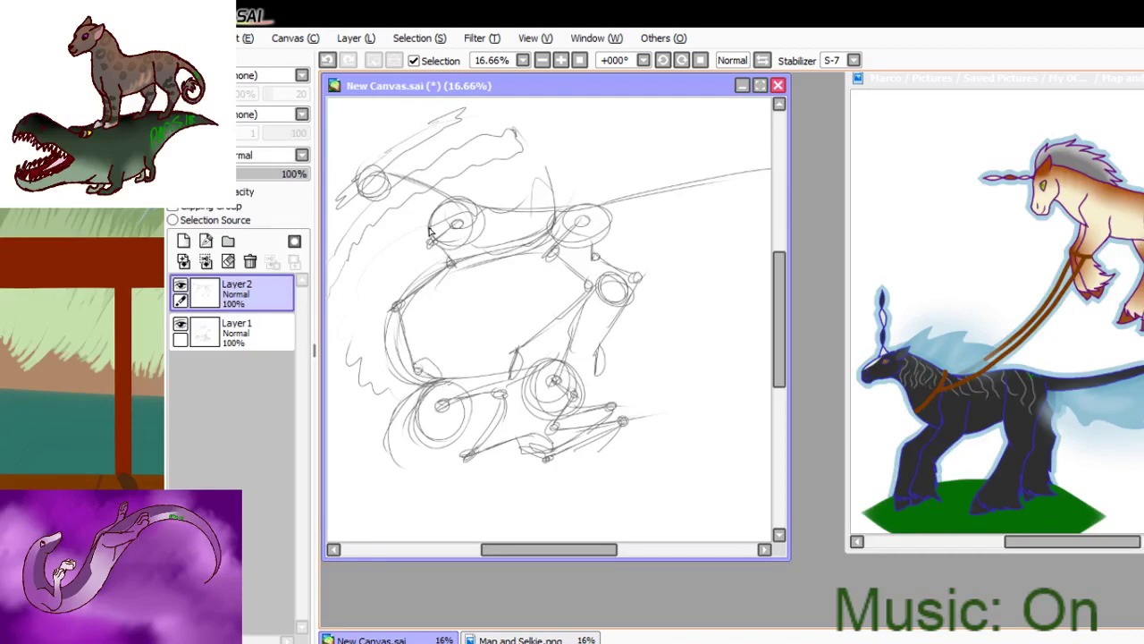
{"action": "mouse_move", "coordinate": [426, 234]}
{"action": "left_mouse_down"}
{"action": "mouse_move", "coordinate": [439, 259]}
{"action": "mouse_move", "coordinate": [423, 268]}
{"action": "mouse_move", "coordinate": [437, 262]}
{"action": "mouse_move", "coordinate": [315, 332]}
{"action": "left_mouse_up"}
{"action": "left_click_drag", "start_coordinate": [375, 287], "coordinate": [333, 312]}
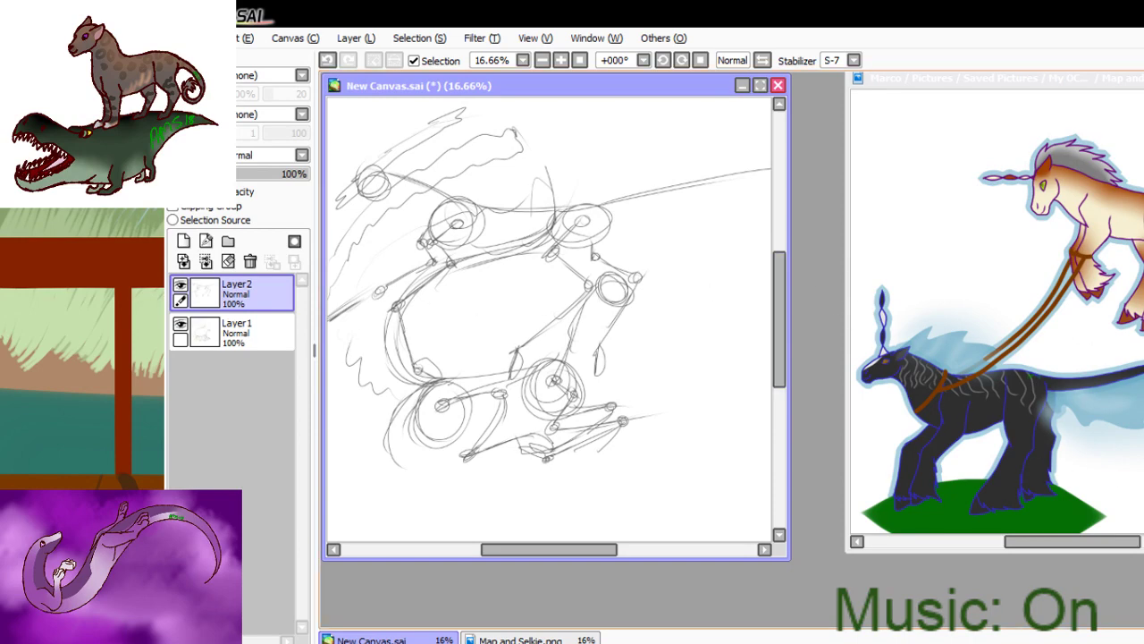
- Scale down the second animal's sketch on Layer2 and move it up, clear of the lower animal
{"action": "key", "text": "ctrl+t"}
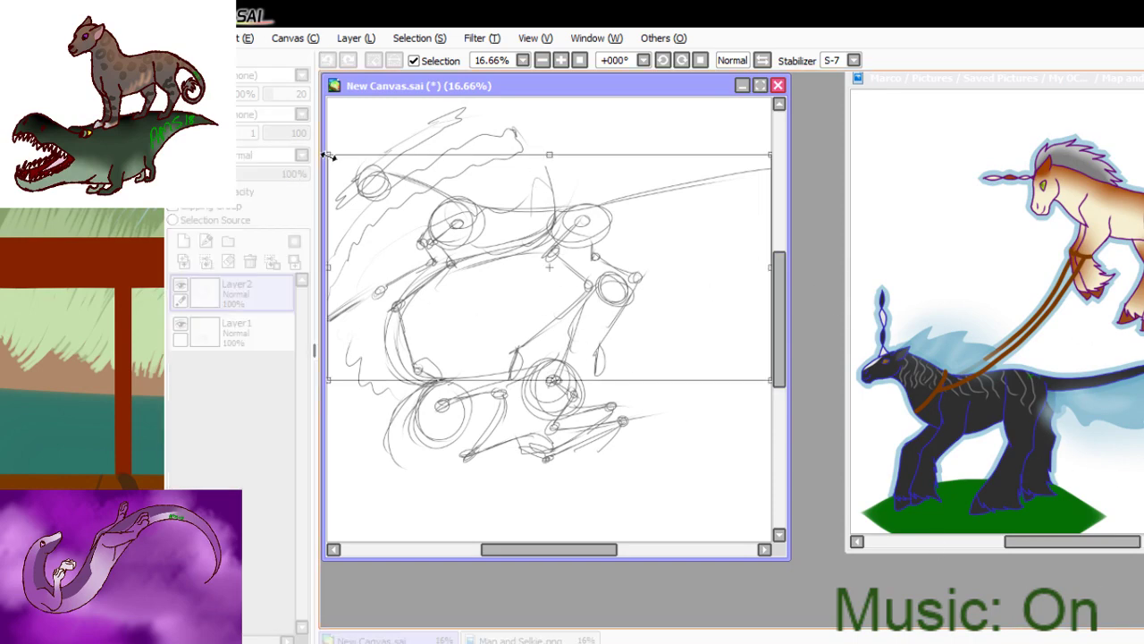
{"action": "mouse_move", "coordinate": [329, 156]}
{"action": "left_mouse_down"}
{"action": "mouse_move", "coordinate": [462, 199]}
{"action": "mouse_move", "coordinate": [455, 217]}
{"action": "left_mouse_up"}
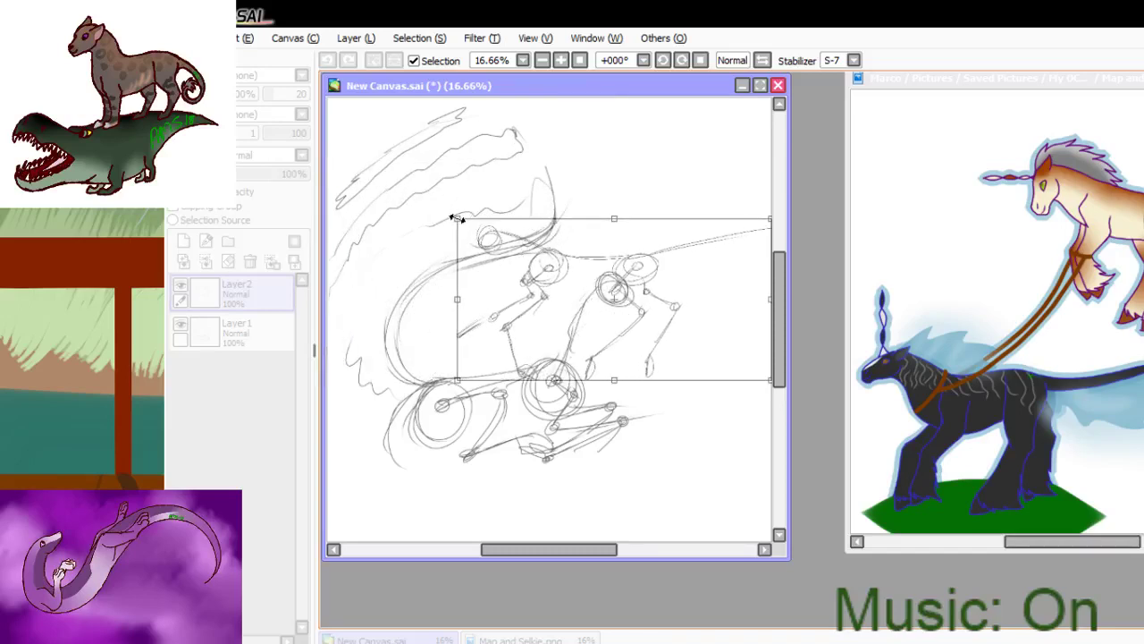
{"action": "left_click_drag", "start_coordinate": [613, 263], "coordinate": [576, 271]}
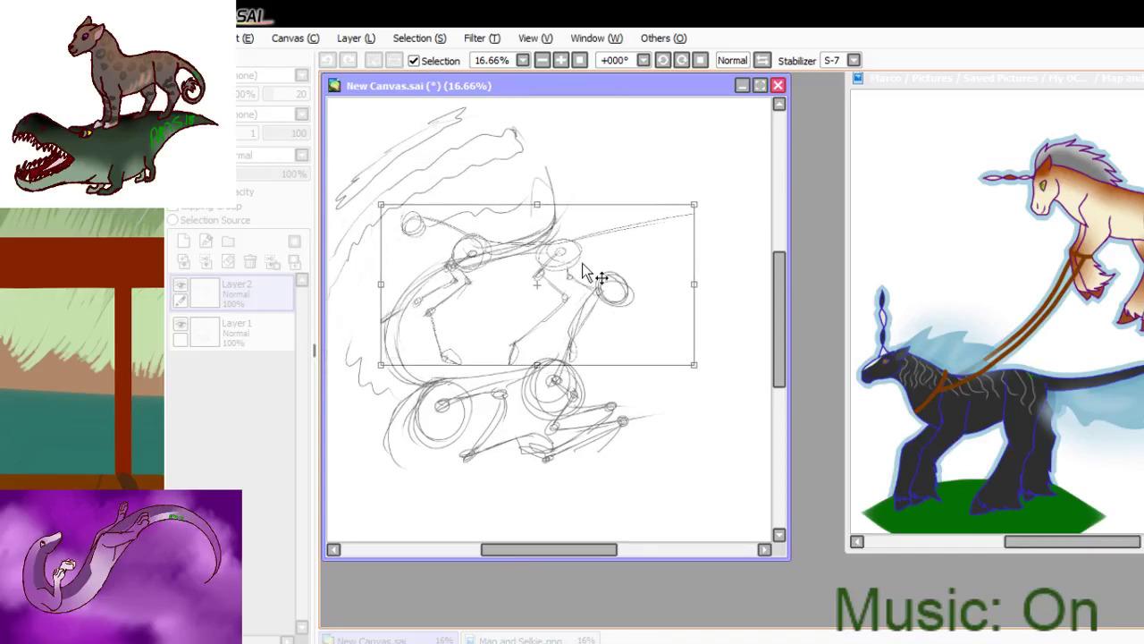
{"action": "mouse_move", "coordinate": [695, 205]}
{"action": "left_mouse_down"}
{"action": "mouse_move", "coordinate": [686, 214]}
{"action": "mouse_move", "coordinate": [748, 158]}
{"action": "left_mouse_up"}
{"action": "mouse_move", "coordinate": [645, 261]}
{"action": "left_mouse_down"}
{"action": "mouse_move", "coordinate": [652, 212]}
{"action": "mouse_move", "coordinate": [599, 215]}
{"action": "mouse_move", "coordinate": [621, 222]}
{"action": "left_mouse_up"}
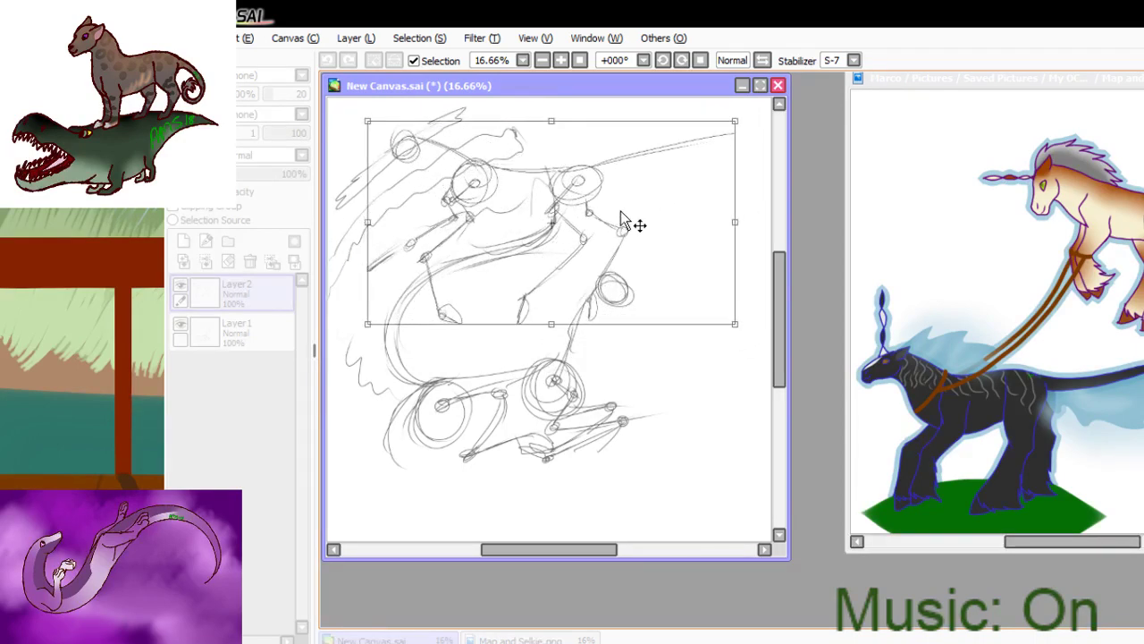
{"action": "key", "text": "Return"}
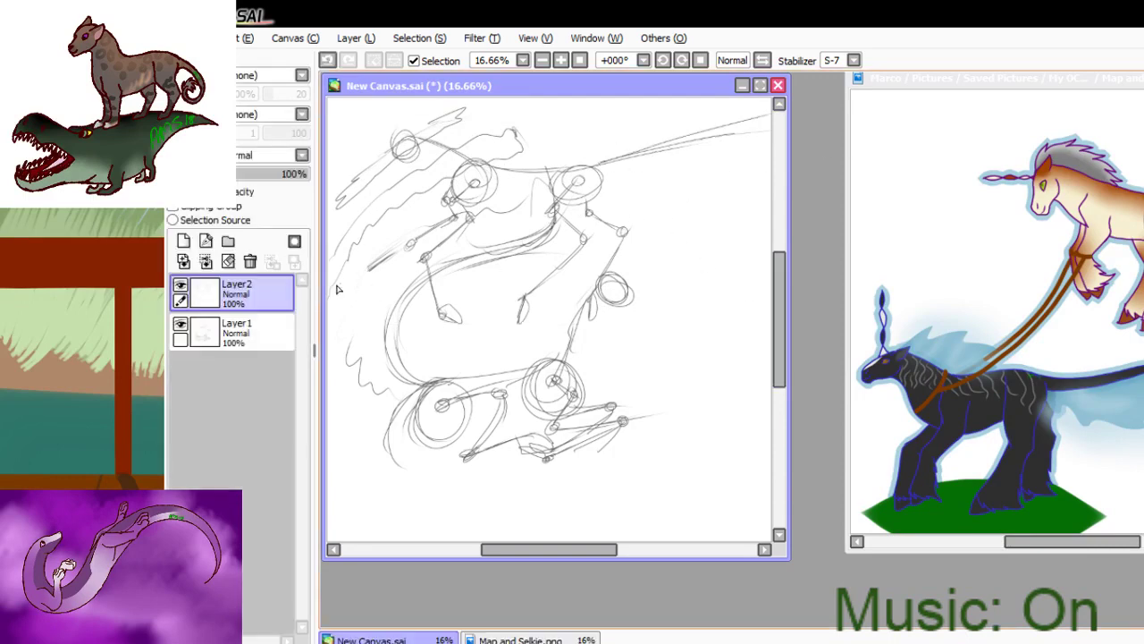
- Move the lower animal's sketch on Layer1 down and to the right, away from the upper animal
{"action": "left_click", "coordinate": [235, 331]}
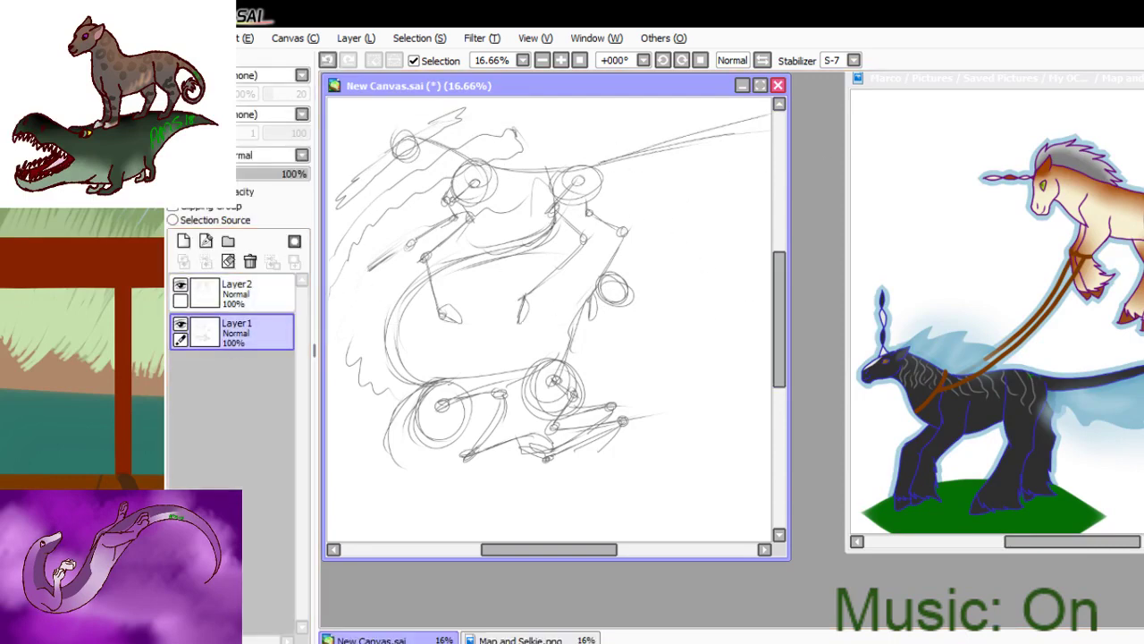
{"action": "key", "text": "ctrl+t"}
{"action": "mouse_move", "coordinate": [519, 332]}
{"action": "left_mouse_down"}
{"action": "mouse_move", "coordinate": [601, 381]}
{"action": "mouse_move", "coordinate": [601, 349]}
{"action": "mouse_move", "coordinate": [613, 353]}
{"action": "mouse_move", "coordinate": [608, 371]}
{"action": "left_mouse_up"}
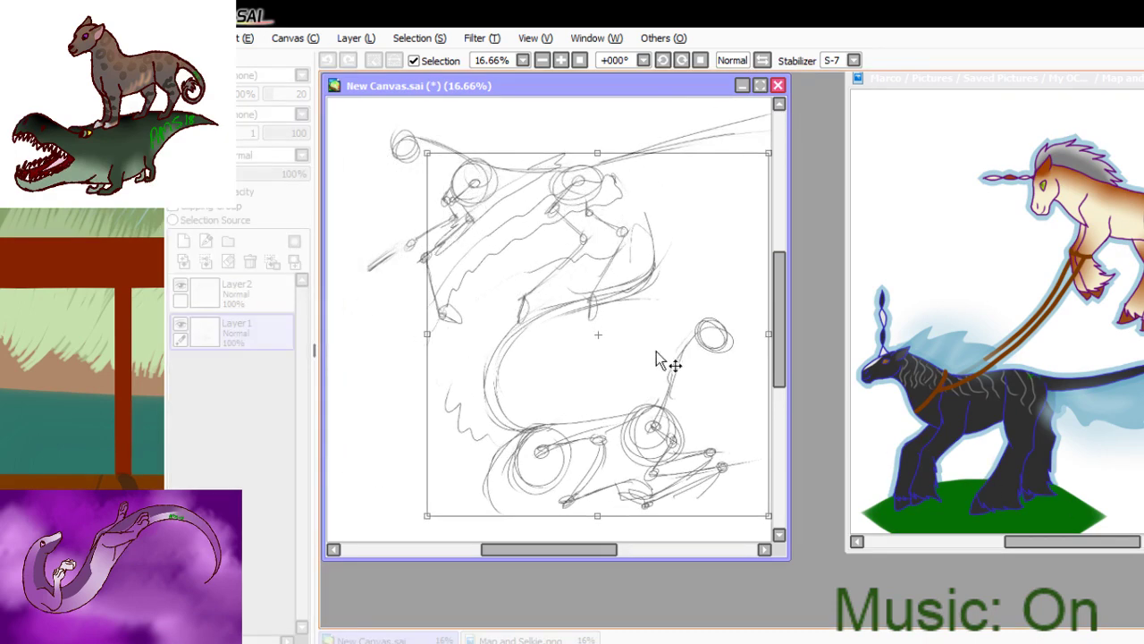
{"action": "key", "text": "Return"}
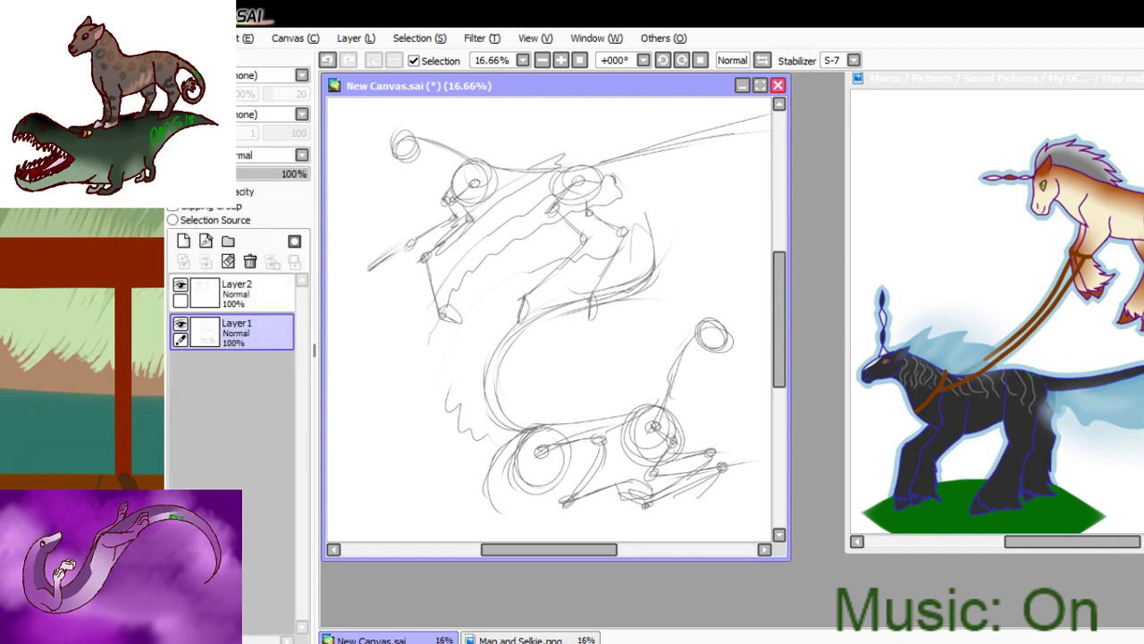
- Add a new layer above Layer1, hide Layer2 and reduce Layer1's opacity to 43%
{"action": "left_click", "coordinate": [184, 240]}
{"action": "left_click", "coordinate": [180, 284]}
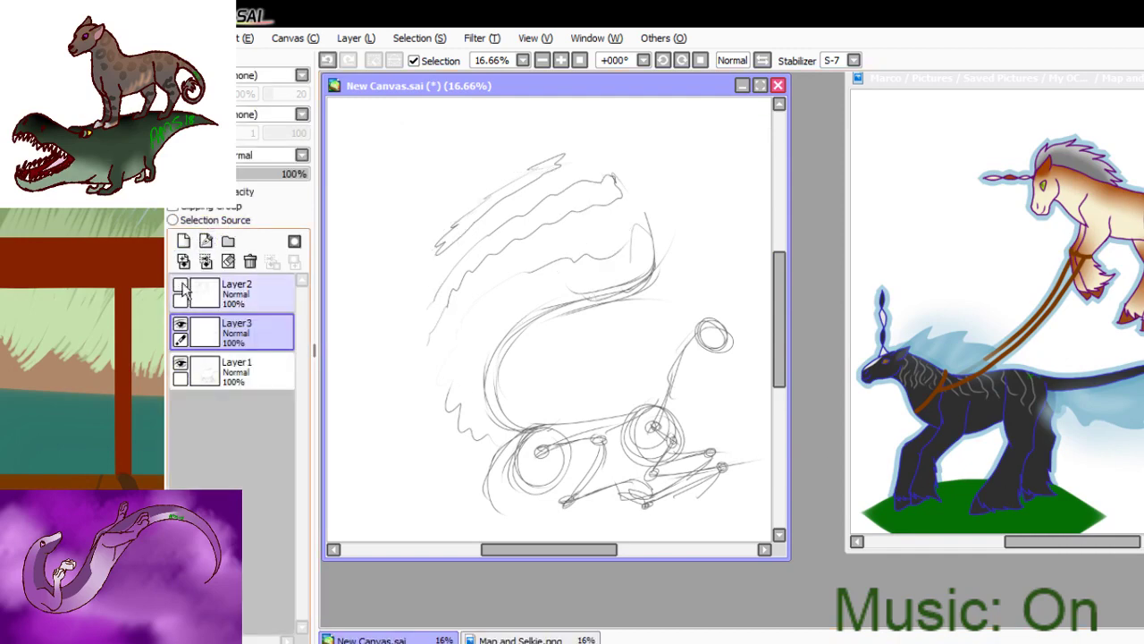
{"action": "left_click", "coordinate": [257, 369]}
{"action": "left_click", "coordinate": [267, 173]}
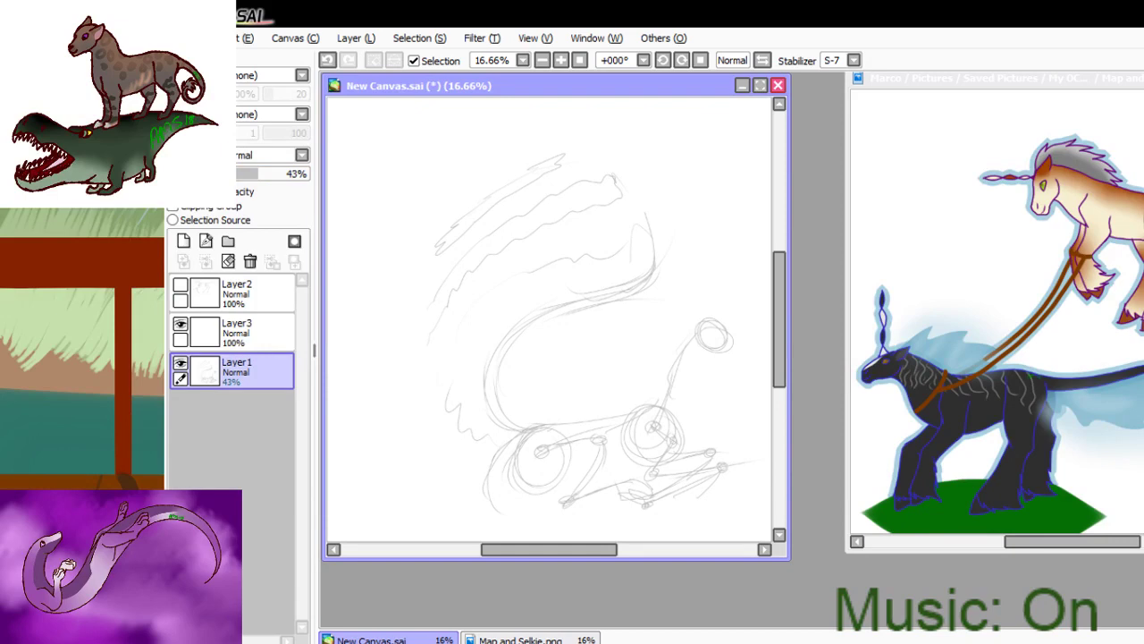
- Sketch the forehead, nose and rounded muzzle contour beside the lower animal's head circle on Layer3
{"action": "left_click_drag", "start_coordinate": [713, 318], "coordinate": [808, 438]}
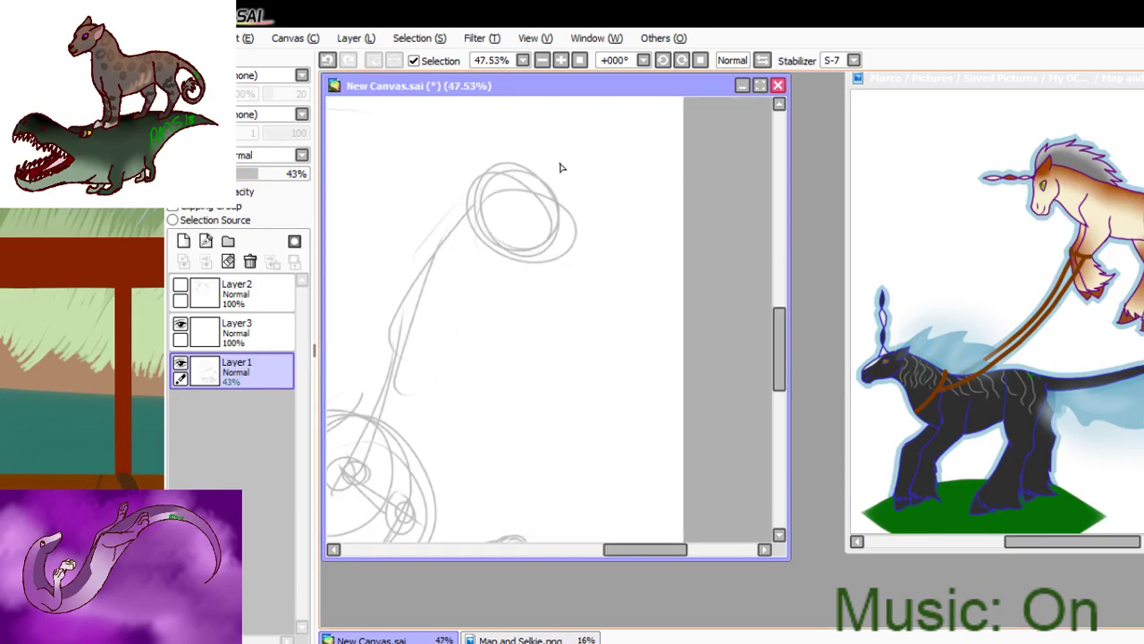
{"action": "left_click_drag", "start_coordinate": [561, 165], "coordinate": [579, 222]}
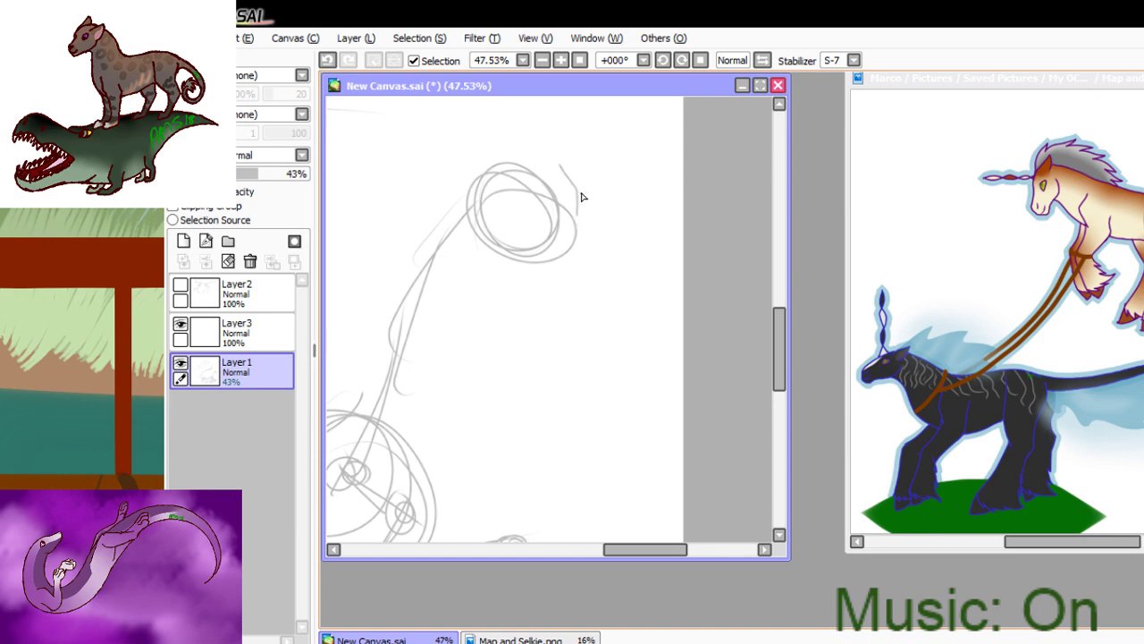
{"action": "key", "text": "ctrl+z"}
{"action": "left_click", "coordinate": [288, 334]}
{"action": "left_click_drag", "start_coordinate": [554, 169], "coordinate": [579, 219]}
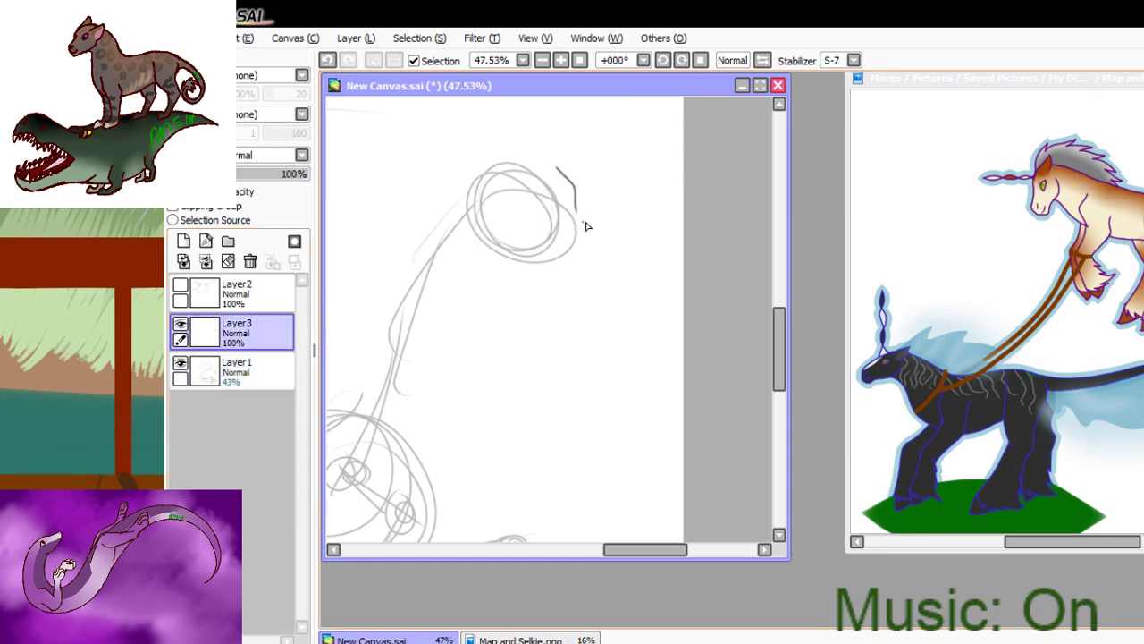
{"action": "key", "text": "ctrl+z"}
{"action": "mouse_move", "coordinate": [566, 174]}
{"action": "left_mouse_down"}
{"action": "mouse_move", "coordinate": [603, 293]}
{"action": "mouse_move", "coordinate": [591, 348]}
{"action": "mouse_move", "coordinate": [567, 342]}
{"action": "mouse_move", "coordinate": [538, 290]}
{"action": "mouse_move", "coordinate": [481, 239]}
{"action": "mouse_move", "coordinate": [503, 214]}
{"action": "left_mouse_up"}
{"action": "key", "text": "ctrl+z"}
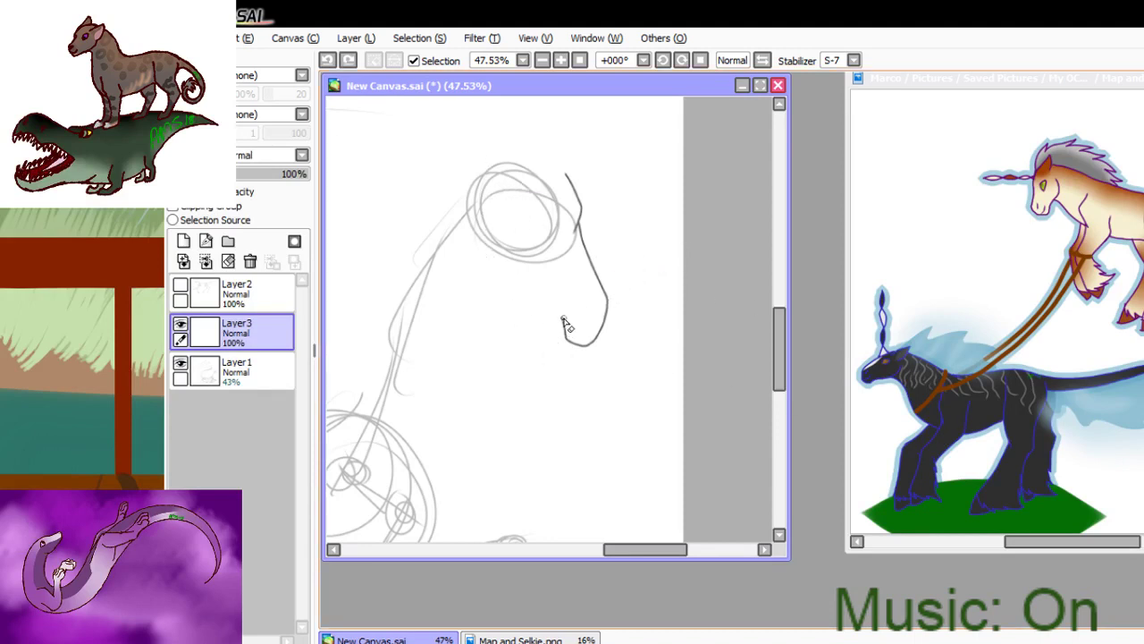
- Undo the muzzle curve and sketch the rounded cheek and the straight lower jaw line of the head on Layer3
{"action": "left_click_drag", "start_coordinate": [563, 317], "coordinate": [550, 363]}
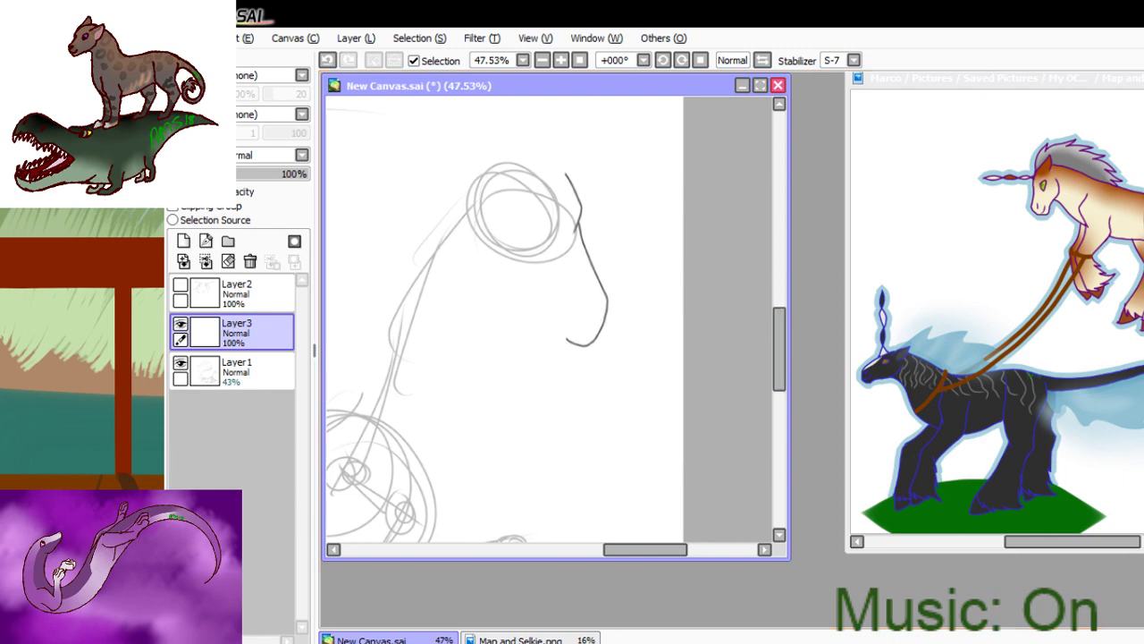
{"action": "key", "text": "ctrl+z"}
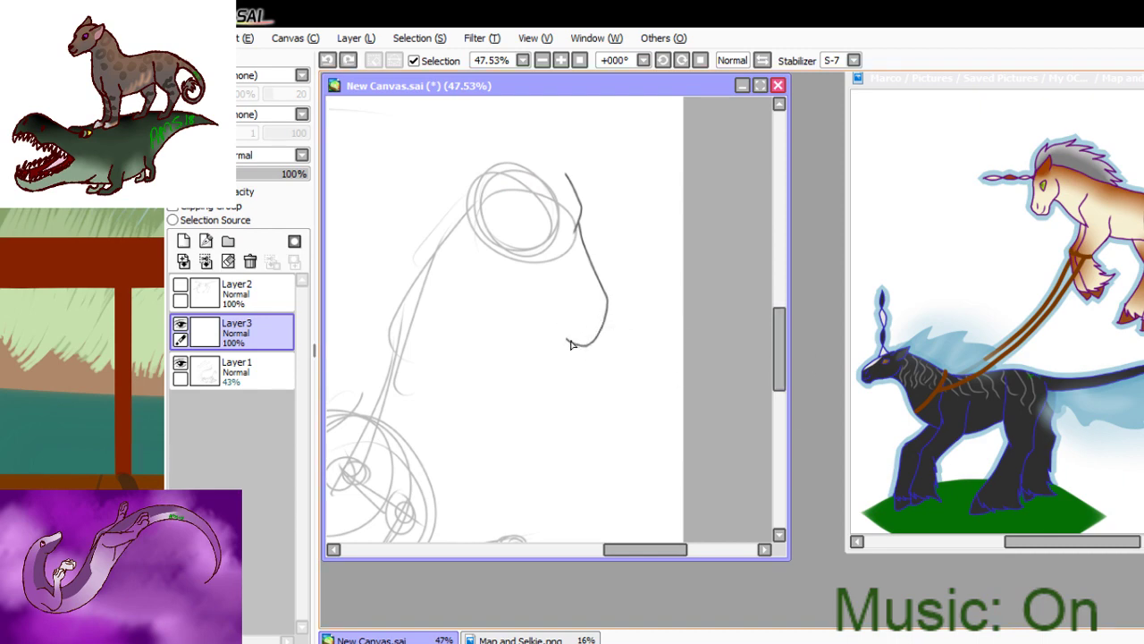
{"action": "key", "text": "ctrl+y"}
{"action": "left_click_drag", "start_coordinate": [562, 328], "coordinate": [510, 239]}
{"action": "key", "text": "ctrl+z"}
{"action": "left_click_drag", "start_coordinate": [538, 288], "coordinate": [564, 317]}
{"action": "key", "text": "ctrl+z"}
{"action": "key", "text": "ctrl+z"}
{"action": "mouse_move", "coordinate": [577, 346]}
{"action": "left_mouse_down"}
{"action": "mouse_move", "coordinate": [512, 261]}
{"action": "mouse_move", "coordinate": [513, 168]}
{"action": "mouse_move", "coordinate": [531, 276]}
{"action": "mouse_move", "coordinate": [572, 335]}
{"action": "left_mouse_up"}
{"action": "key", "text": "ctrl+z"}
{"action": "key", "text": "ctrl+z"}
{"action": "mouse_move", "coordinate": [496, 250]}
{"action": "left_mouse_down"}
{"action": "mouse_move", "coordinate": [588, 347]}
{"action": "mouse_move", "coordinate": [572, 362]}
{"action": "mouse_move", "coordinate": [554, 325]}
{"action": "left_mouse_up"}
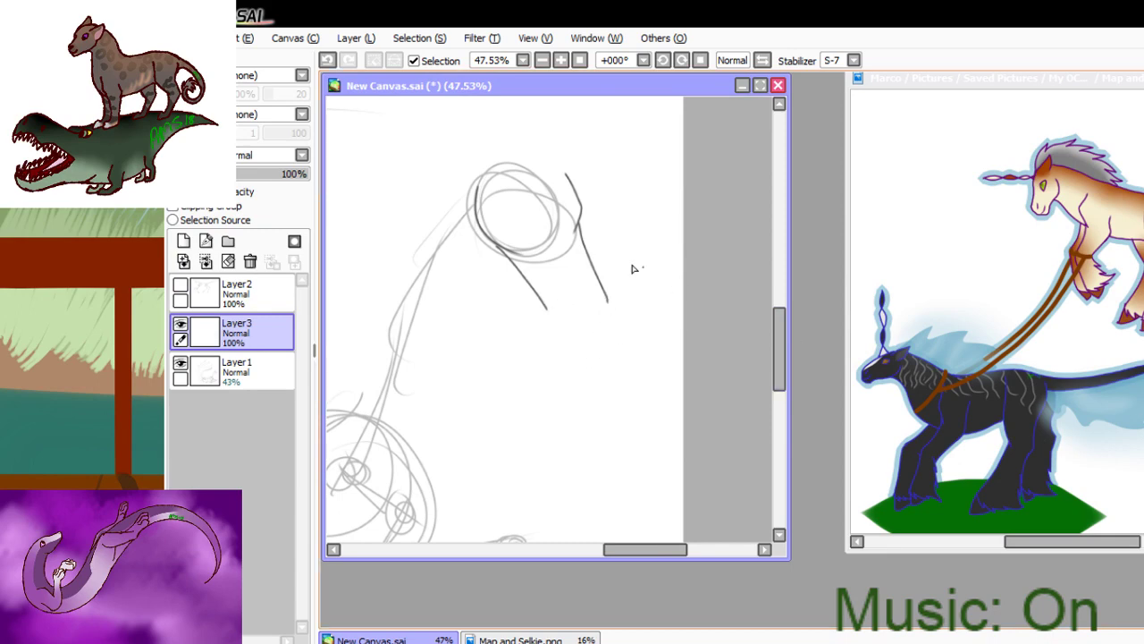
- Close the muzzle with a rounded chin and lip joining the jaw line to the nose line
{"action": "key", "text": "ctrl+z"}
{"action": "left_click_drag", "start_coordinate": [607, 304], "coordinate": [597, 325]}
{"action": "key", "text": "ctrl+z"}
{"action": "left_click_drag", "start_coordinate": [553, 336], "coordinate": [598, 327]}
{"action": "key", "text": "ctrl+z"}
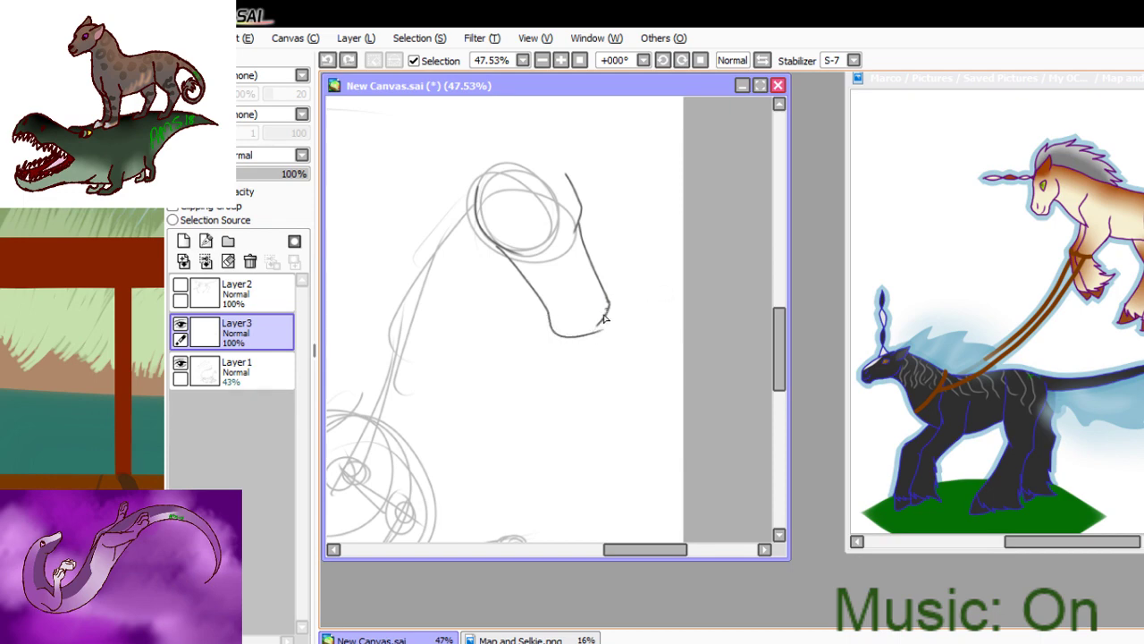
{"action": "mouse_move", "coordinate": [592, 333]}
{"action": "left_mouse_down"}
{"action": "mouse_move", "coordinate": [608, 311]}
{"action": "mouse_move", "coordinate": [583, 345]}
{"action": "left_mouse_up"}
{"action": "key", "text": "ctrl+z"}
{"action": "key", "text": "ctrl+z"}
{"action": "key", "text": "ctrl+z"}
{"action": "left_click_drag", "start_coordinate": [609, 313], "coordinate": [597, 333]}
- Sketch a pointed ear on top of the head and a long twisted horn extending forward from the forehead
{"action": "left_click_drag", "start_coordinate": [778, 336], "coordinate": [778, 311]}
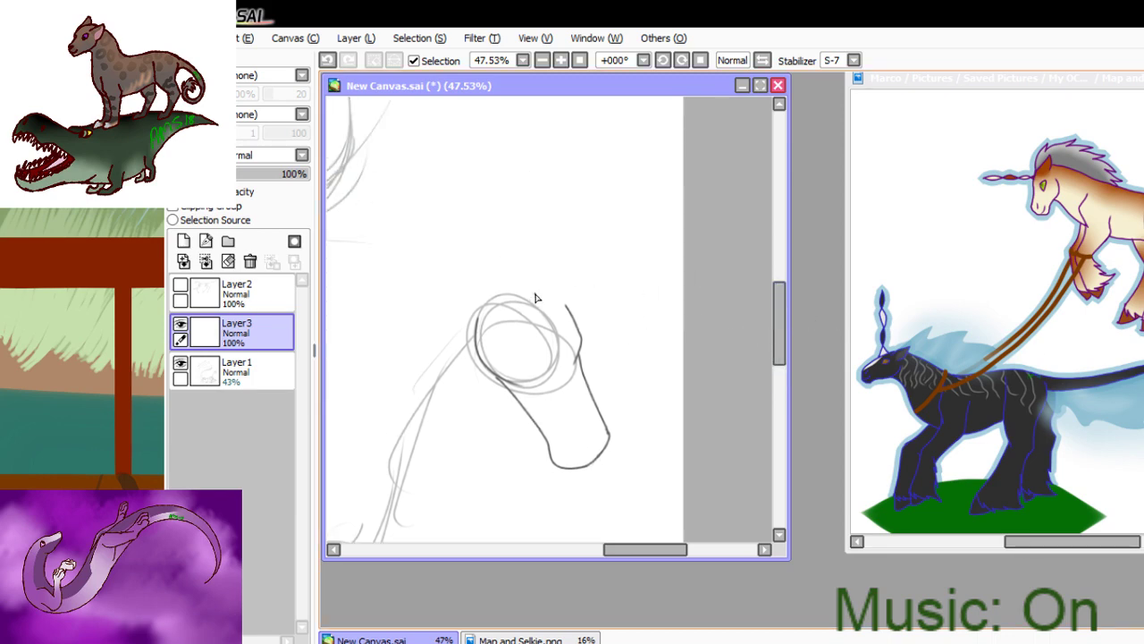
{"action": "mouse_move", "coordinate": [540, 298]}
{"action": "left_mouse_down"}
{"action": "mouse_move", "coordinate": [516, 264]}
{"action": "mouse_move", "coordinate": [498, 293]}
{"action": "mouse_move", "coordinate": [521, 299]}
{"action": "left_mouse_up"}
{"action": "mouse_move", "coordinate": [565, 283]}
{"action": "left_mouse_down"}
{"action": "mouse_move", "coordinate": [687, 250]}
{"action": "mouse_move", "coordinate": [698, 237]}
{"action": "mouse_move", "coordinate": [692, 226]}
{"action": "mouse_move", "coordinate": [636, 268]}
{"action": "mouse_move", "coordinate": [562, 290]}
{"action": "left_mouse_up"}
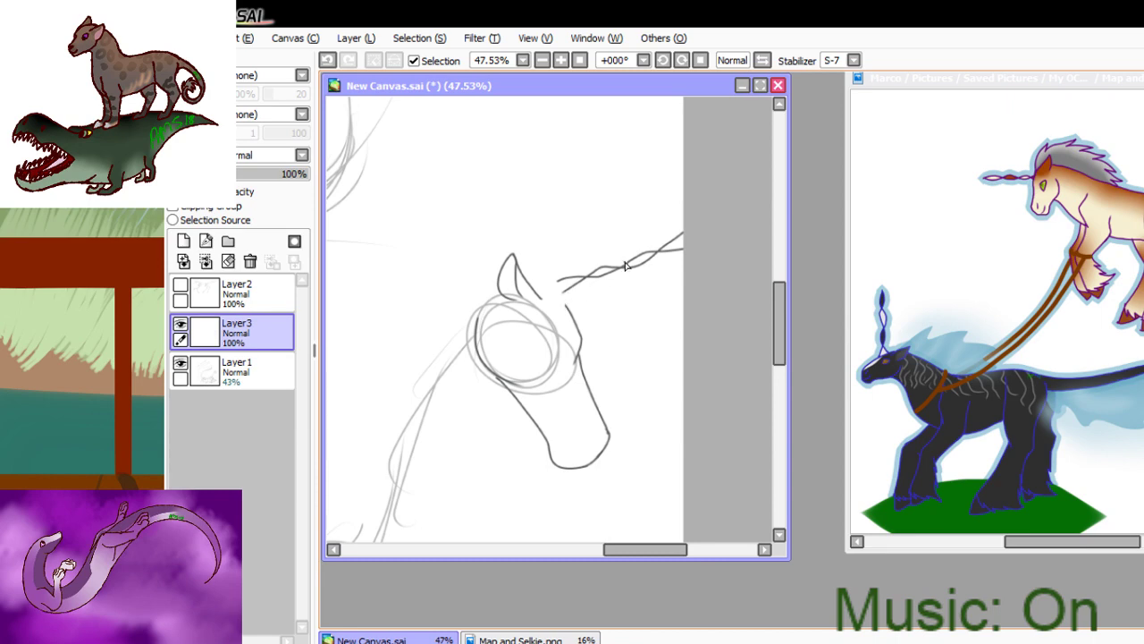
{"action": "key", "text": "ctrl+z"}
{"action": "key", "text": "ctrl+z"}
{"action": "mouse_move", "coordinate": [552, 285]}
{"action": "left_mouse_down"}
{"action": "mouse_move", "coordinate": [705, 261]}
{"action": "mouse_move", "coordinate": [556, 278]}
{"action": "mouse_move", "coordinate": [683, 269]}
{"action": "mouse_move", "coordinate": [694, 254]}
{"action": "mouse_move", "coordinate": [638, 284]}
{"action": "left_mouse_up"}
{"action": "key", "text": "ctrl+z"}
{"action": "key", "text": "ctrl+z"}
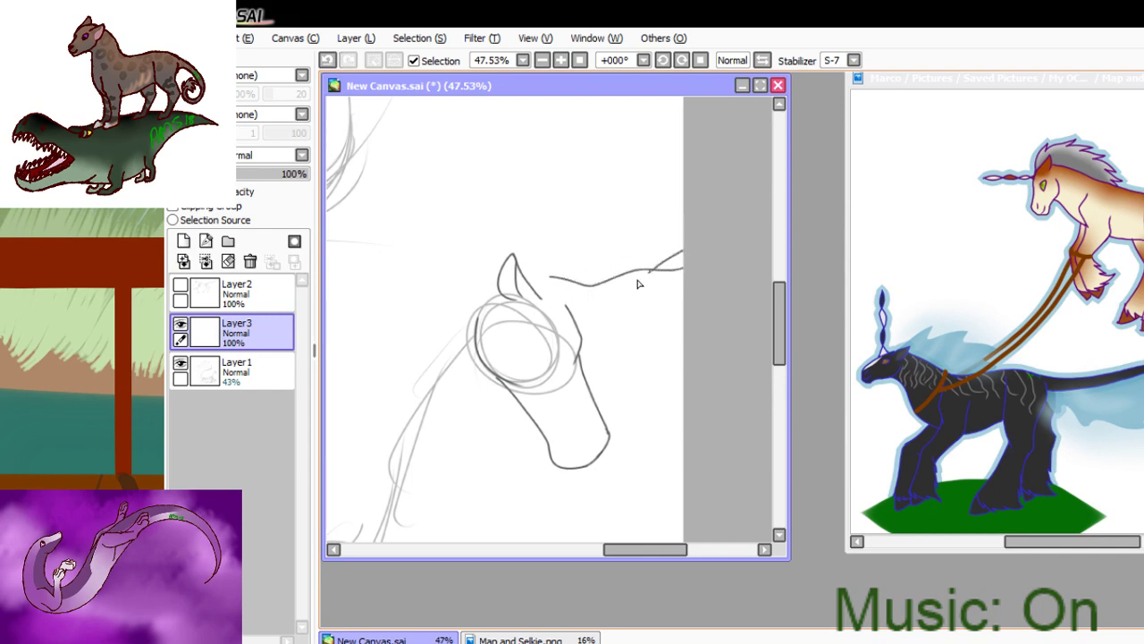
{"action": "key", "text": "ctrl+z"}
{"action": "mouse_move", "coordinate": [692, 254]}
{"action": "left_mouse_down"}
{"action": "mouse_move", "coordinate": [615, 276]}
{"action": "mouse_move", "coordinate": [648, 265]}
{"action": "mouse_move", "coordinate": [689, 272]}
{"action": "mouse_move", "coordinate": [558, 293]}
{"action": "mouse_move", "coordinate": [639, 281]}
{"action": "mouse_move", "coordinate": [704, 256]}
{"action": "left_mouse_up"}
{"action": "key", "text": "ctrl+z"}
{"action": "key", "text": "ctrl+z"}
{"action": "key", "text": "ctrl+z"}
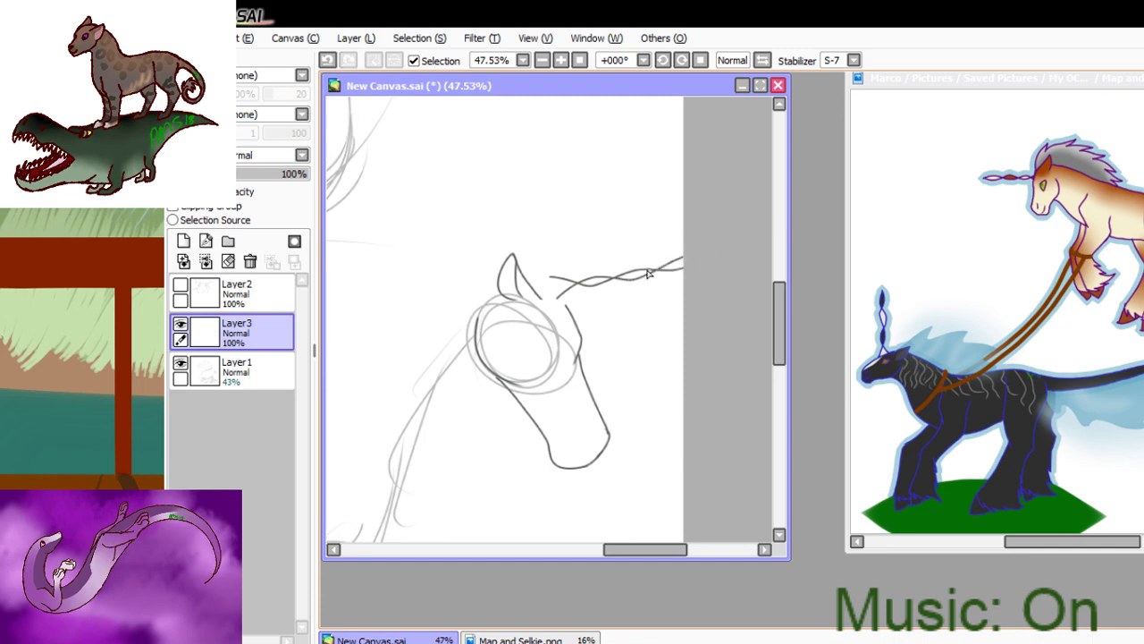
- Join the horn base to the forehead and sketch the arched crest of the neck sweeping back behind the ear
{"action": "mouse_move", "coordinate": [568, 288]}
{"action": "left_mouse_down"}
{"action": "mouse_move", "coordinate": [574, 361]}
{"action": "mouse_move", "coordinate": [589, 342]}
{"action": "mouse_move", "coordinate": [585, 297]}
{"action": "mouse_move", "coordinate": [567, 290]}
{"action": "mouse_move", "coordinate": [566, 310]}
{"action": "mouse_move", "coordinate": [579, 297]}
{"action": "mouse_move", "coordinate": [539, 268]}
{"action": "mouse_move", "coordinate": [538, 280]}
{"action": "mouse_move", "coordinate": [554, 277]}
{"action": "mouse_move", "coordinate": [518, 247]}
{"action": "mouse_move", "coordinate": [463, 247]}
{"action": "mouse_move", "coordinate": [392, 291]}
{"action": "left_mouse_up"}
{"action": "key", "text": "ctrl+z"}
{"action": "key", "text": "ctrl+z"}
{"action": "left_click_drag", "start_coordinate": [524, 267], "coordinate": [514, 262]}
{"action": "key", "text": "ctrl+z"}
{"action": "key", "text": "ctrl+z"}
{"action": "mouse_move", "coordinate": [603, 265]}
{"action": "left_mouse_down"}
{"action": "mouse_move", "coordinate": [564, 286]}
{"action": "mouse_move", "coordinate": [501, 251]}
{"action": "mouse_move", "coordinate": [367, 312]}
{"action": "mouse_move", "coordinate": [327, 365]}
{"action": "left_mouse_up"}
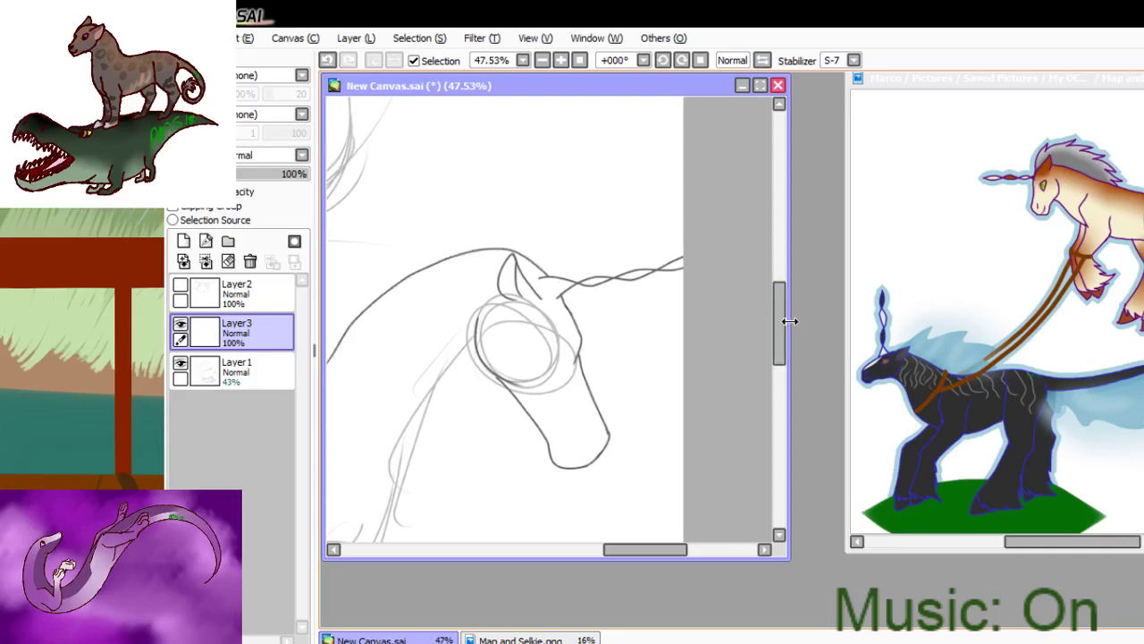
- Sketch the throat and front of the neck, curving from the jaw down to the chest circle
{"action": "scroll", "coordinate": [780, 325], "scroll_direction": "down", "scroll_amount": 3}
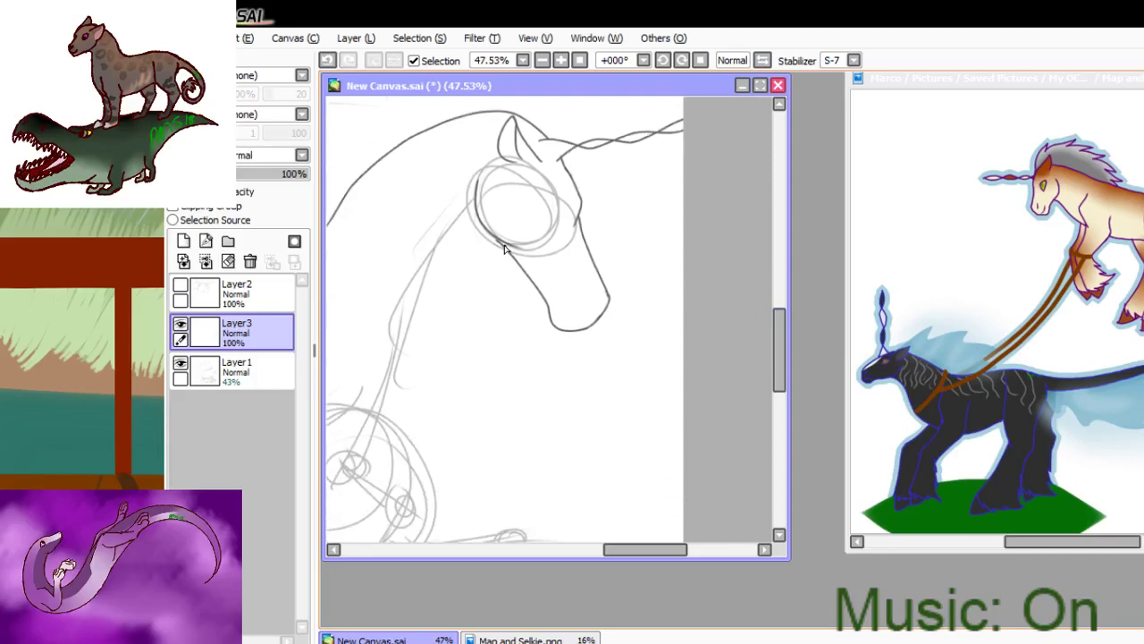
{"action": "left_click_drag", "start_coordinate": [493, 246], "coordinate": [449, 288]}
{"action": "key", "text": "ctrl+z"}
{"action": "key", "text": "ctrl+z"}
{"action": "mouse_move", "coordinate": [540, 242]}
{"action": "left_mouse_down"}
{"action": "mouse_move", "coordinate": [439, 315]}
{"action": "mouse_move", "coordinate": [431, 350]}
{"action": "left_mouse_up"}
{"action": "key", "text": "ctrl+z"}
{"action": "left_click_drag", "start_coordinate": [442, 296], "coordinate": [416, 452]}
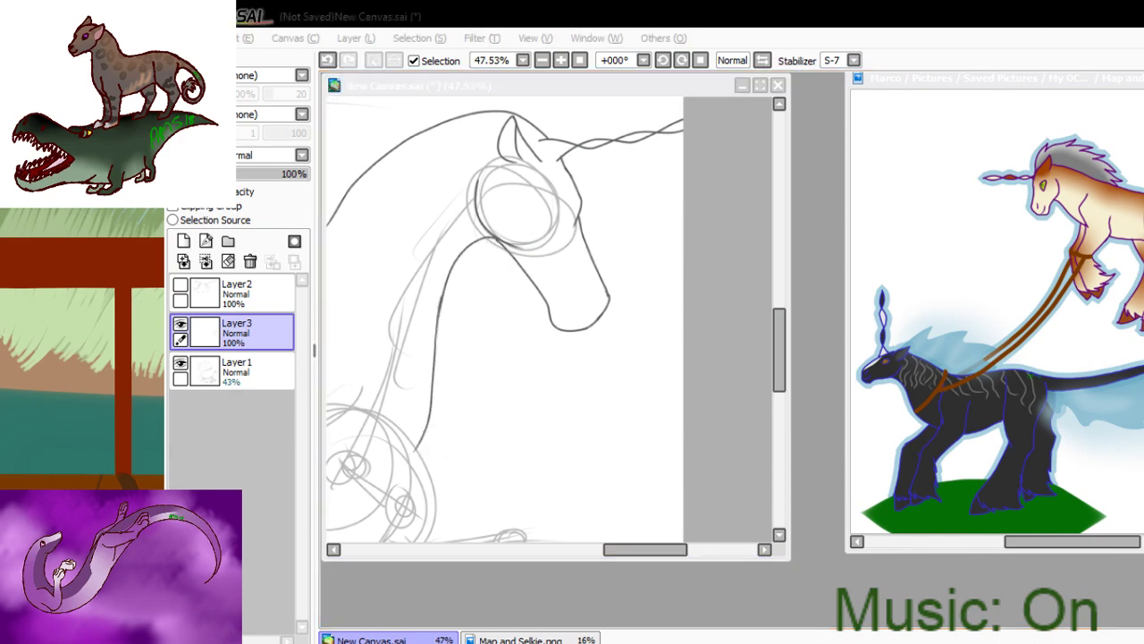
- Sketch the angled shoulder line over the chest circle and the outer contour of the bent foreleg around the knee and down the shin
{"action": "left_click_drag", "start_coordinate": [777, 353], "coordinate": [771, 375]}
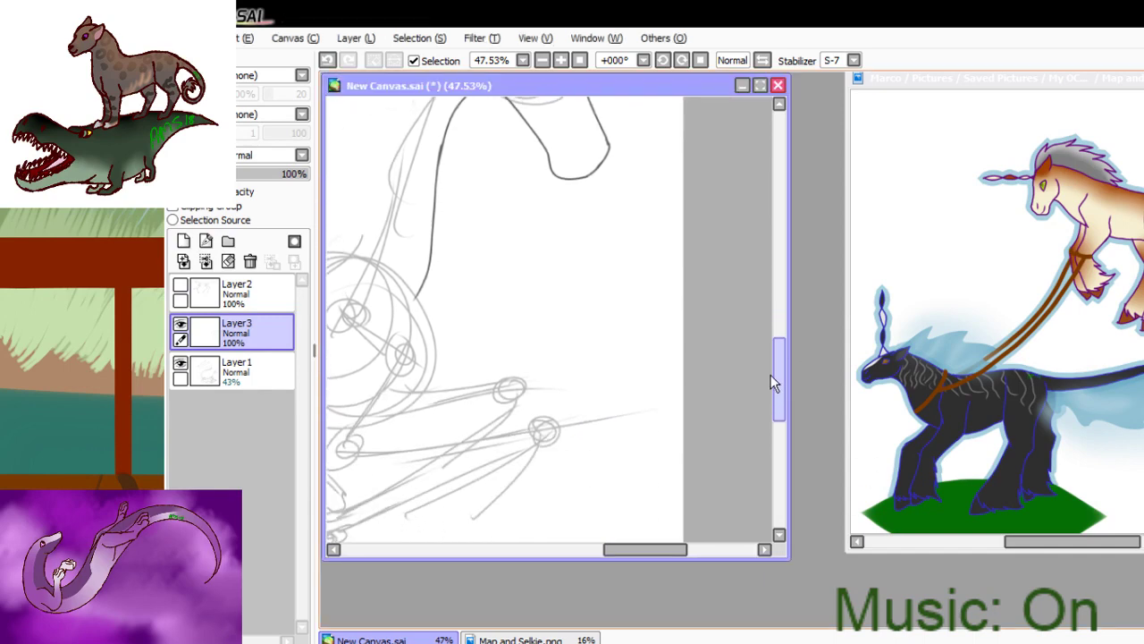
{"action": "left_click_drag", "start_coordinate": [621, 547], "coordinate": [577, 550]}
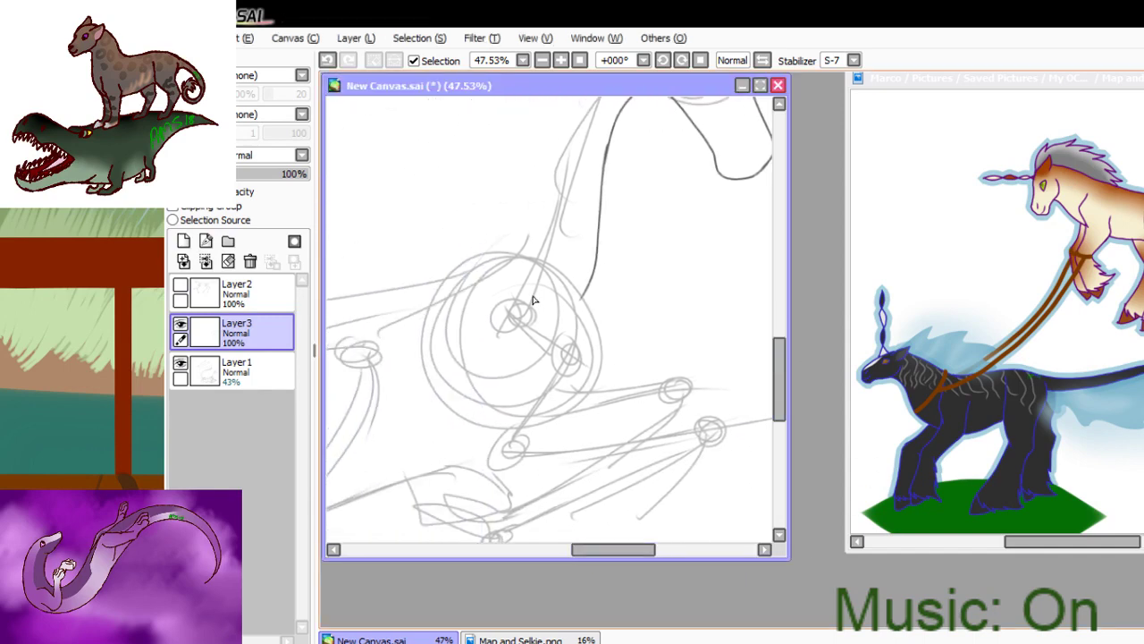
{"action": "mouse_move", "coordinate": [530, 293]}
{"action": "left_mouse_down"}
{"action": "mouse_move", "coordinate": [574, 341]}
{"action": "mouse_move", "coordinate": [545, 407]}
{"action": "left_mouse_up"}
{"action": "mouse_move", "coordinate": [477, 359]}
{"action": "left_mouse_down"}
{"action": "mouse_move", "coordinate": [491, 383]}
{"action": "mouse_move", "coordinate": [472, 436]}
{"action": "left_mouse_up"}
{"action": "key", "text": "ctrl+z"}
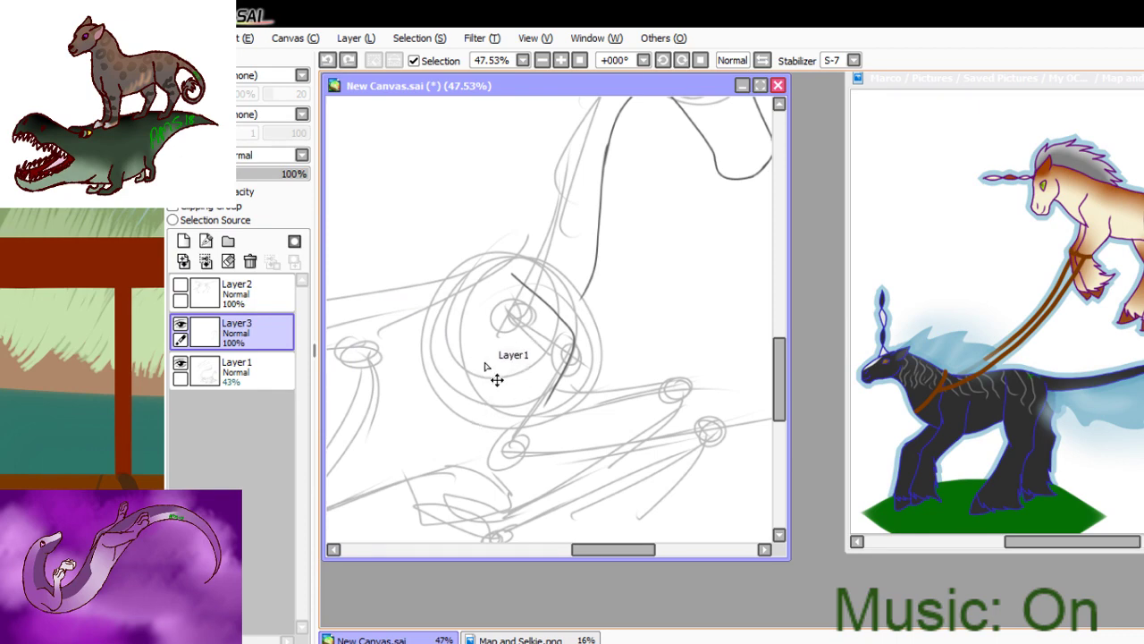
{"action": "mouse_move", "coordinate": [464, 374]}
{"action": "left_mouse_down"}
{"action": "mouse_move", "coordinate": [472, 436]}
{"action": "mouse_move", "coordinate": [541, 463]}
{"action": "left_mouse_up"}
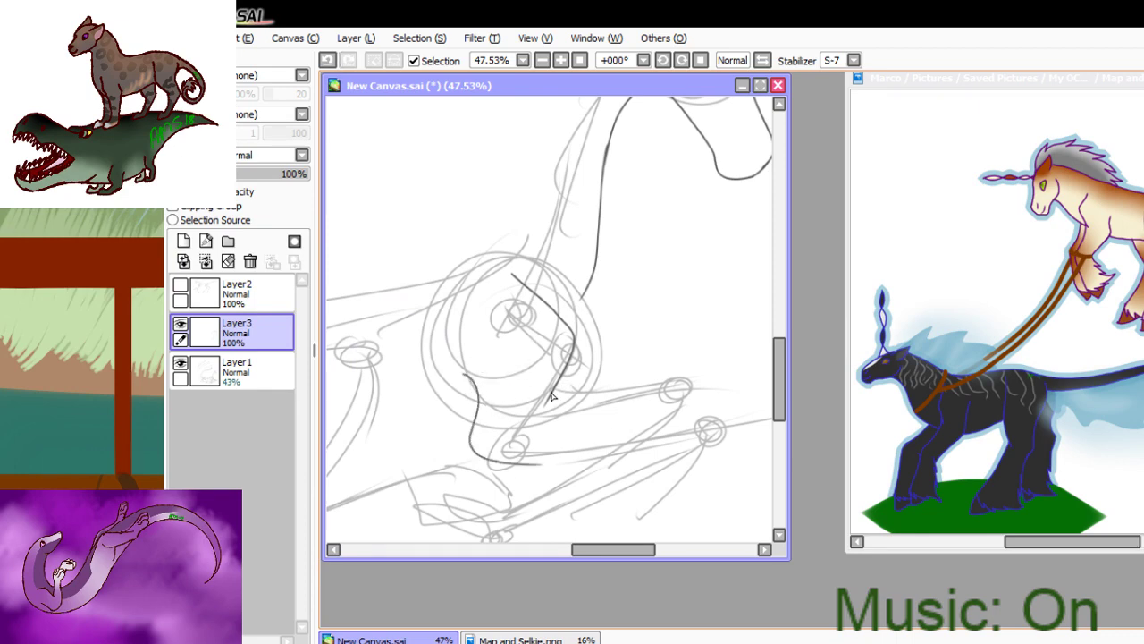
{"action": "key", "text": "ctrl+z"}
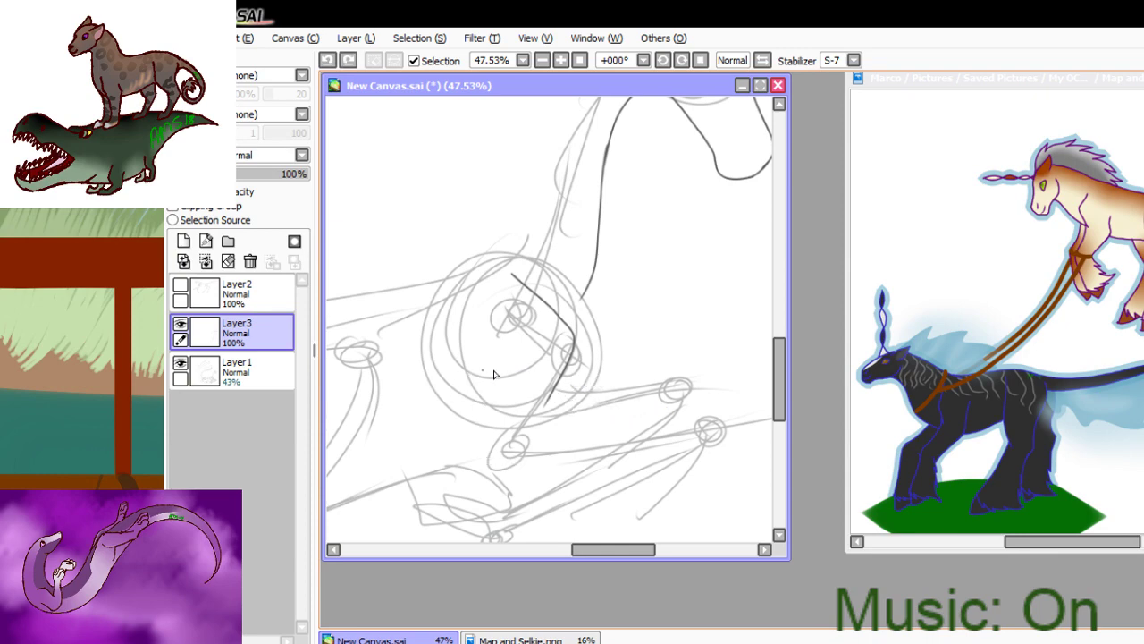
{"action": "left_click_drag", "start_coordinate": [554, 398], "coordinate": [700, 388]}
{"action": "key", "text": "ctrl+z"}
{"action": "mouse_move", "coordinate": [565, 404]}
{"action": "left_mouse_down"}
{"action": "mouse_move", "coordinate": [693, 402]}
{"action": "mouse_move", "coordinate": [712, 447]}
{"action": "mouse_move", "coordinate": [709, 435]}
{"action": "mouse_move", "coordinate": [695, 463]}
{"action": "mouse_move", "coordinate": [533, 538]}
{"action": "left_mouse_up"}
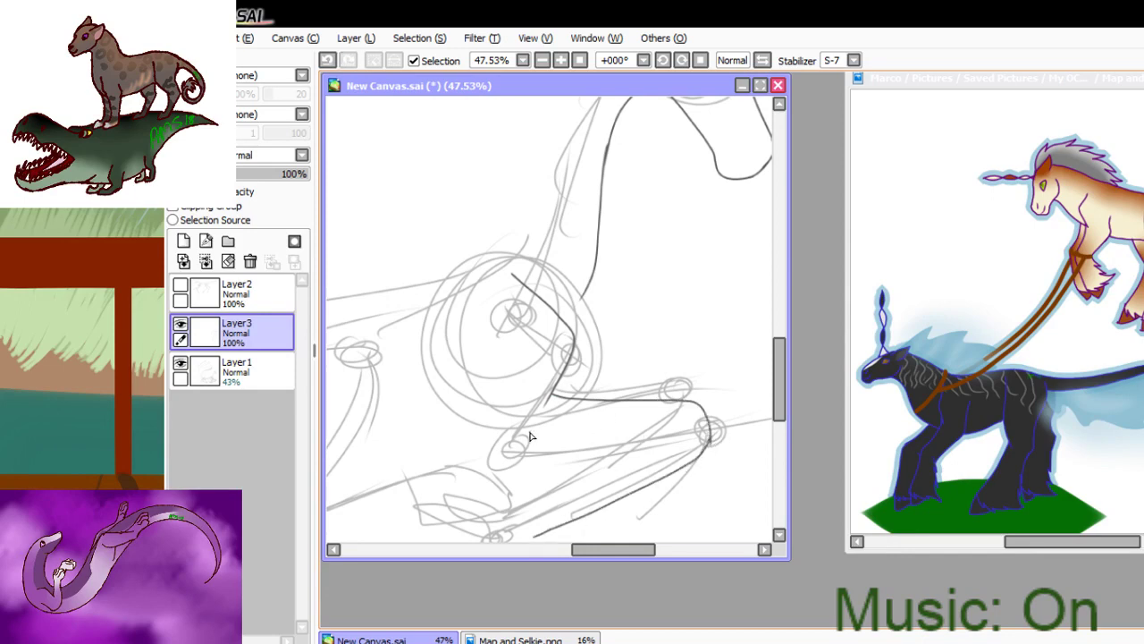
- Sketch the underside of the raised foreleg and the curved elbow line joining it to the chest
{"action": "left_click_drag", "start_coordinate": [511, 464], "coordinate": [666, 439]}
{"action": "key", "text": "ctrl+z"}
{"action": "left_click_drag", "start_coordinate": [529, 452], "coordinate": [681, 435]}
{"action": "mouse_move", "coordinate": [474, 376]}
{"action": "left_mouse_down"}
{"action": "mouse_move", "coordinate": [500, 436]}
{"action": "mouse_move", "coordinate": [534, 455]}
{"action": "left_mouse_up"}
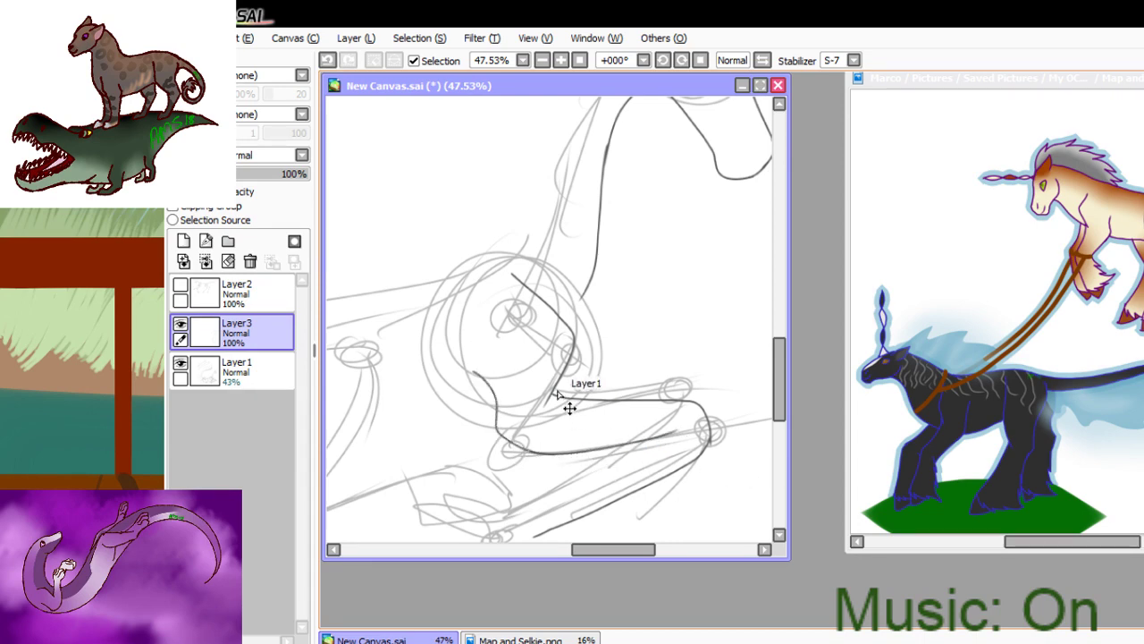
{"action": "key", "text": "ctrl+z"}
{"action": "mouse_move", "coordinate": [468, 385]}
{"action": "left_mouse_down"}
{"action": "mouse_move", "coordinate": [485, 440]}
{"action": "mouse_move", "coordinate": [547, 454]}
{"action": "left_mouse_up"}
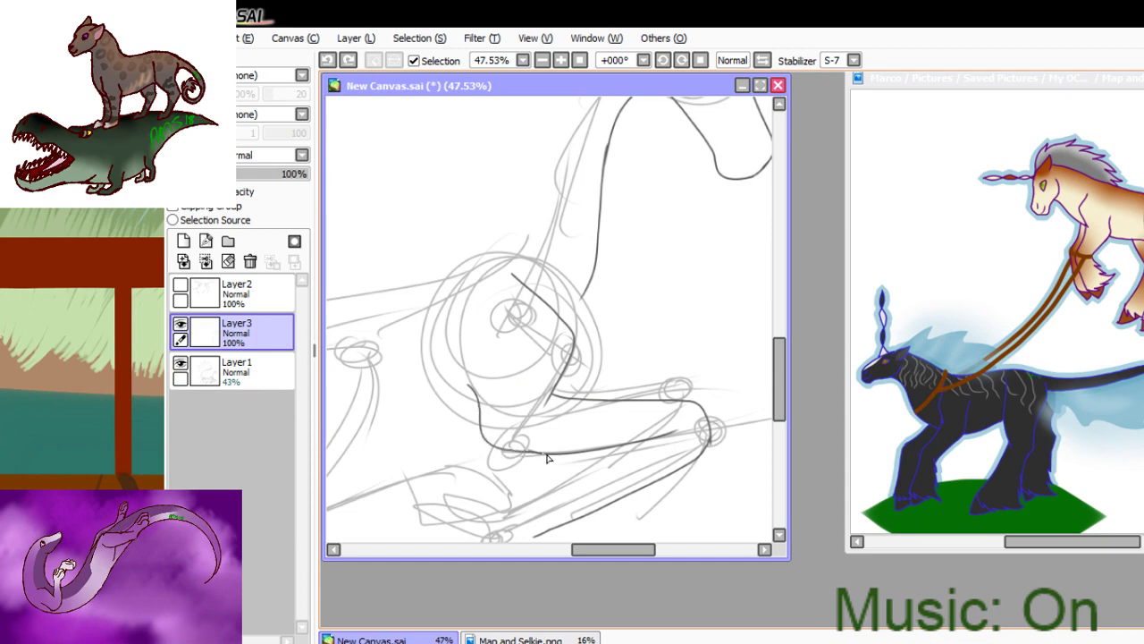
- Reduce Layer1's opacity to 13%
{"action": "left_click_drag", "start_coordinate": [777, 390], "coordinate": [748, 411]}
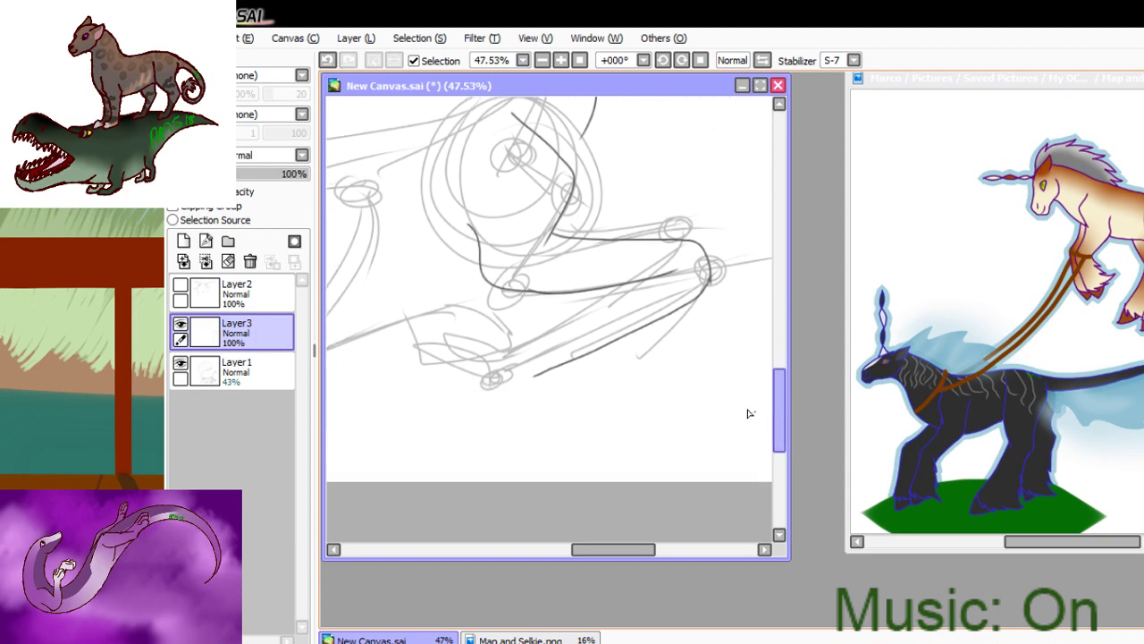
{"action": "left_click", "coordinate": [242, 376]}
{"action": "left_click", "coordinate": [241, 177]}
{"action": "left_click", "coordinate": [239, 175]}
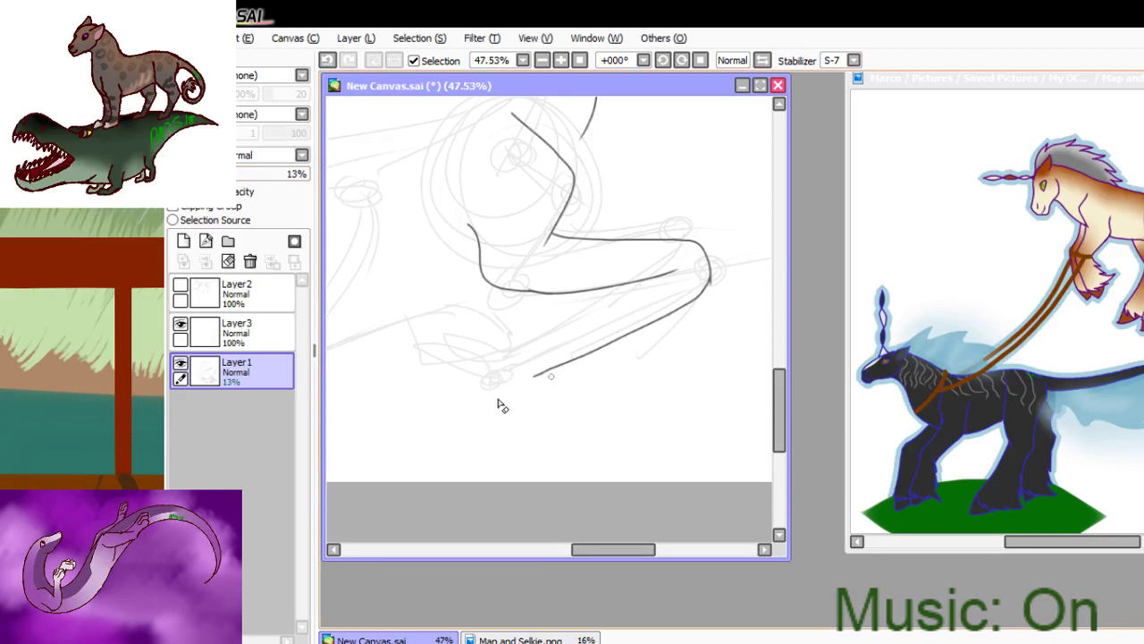
- Redraw the near foreleg's lower contour on Layer3, from the knee back to a folded hoof beneath the elbow
{"action": "left_click", "coordinate": [224, 331]}
{"action": "mouse_move", "coordinate": [588, 358]}
{"action": "left_mouse_down"}
{"action": "mouse_move", "coordinate": [662, 335]}
{"action": "mouse_move", "coordinate": [513, 385]}
{"action": "mouse_move", "coordinate": [761, 283]}
{"action": "mouse_move", "coordinate": [598, 340]}
{"action": "mouse_move", "coordinate": [669, 313]}
{"action": "left_mouse_up"}
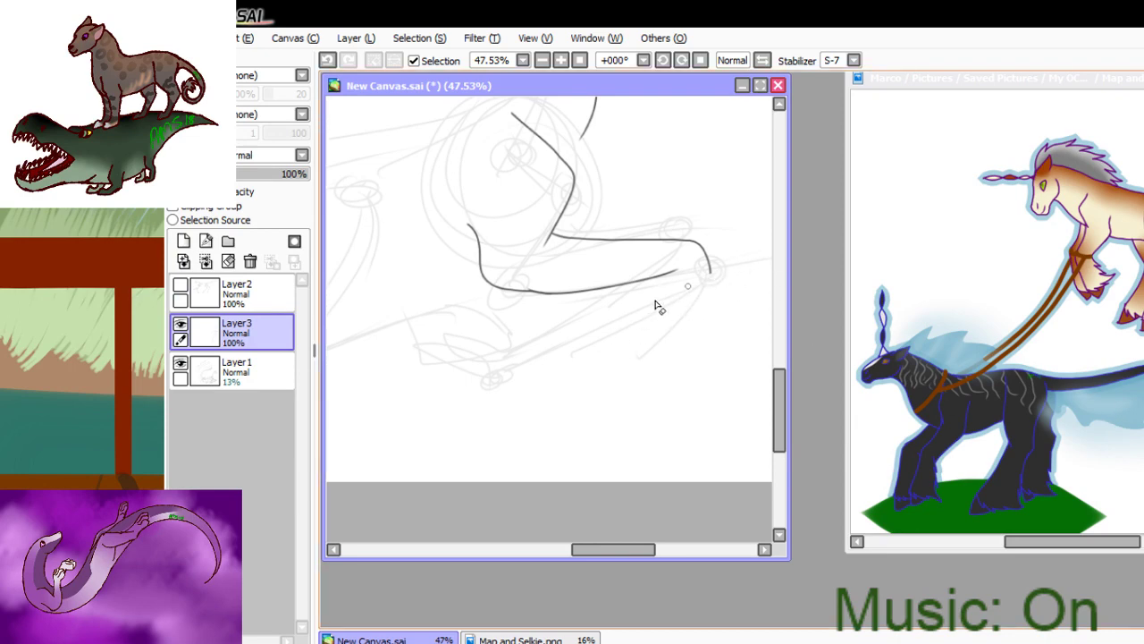
{"action": "left_click_drag", "start_coordinate": [720, 271], "coordinate": [709, 270]}
{"action": "left_click_drag", "start_coordinate": [710, 274], "coordinate": [497, 352]}
{"action": "key", "text": "ctrl+z"}
{"action": "mouse_move", "coordinate": [495, 287]}
{"action": "left_mouse_down"}
{"action": "mouse_move", "coordinate": [525, 322]}
{"action": "mouse_move", "coordinate": [620, 300]}
{"action": "left_mouse_up"}
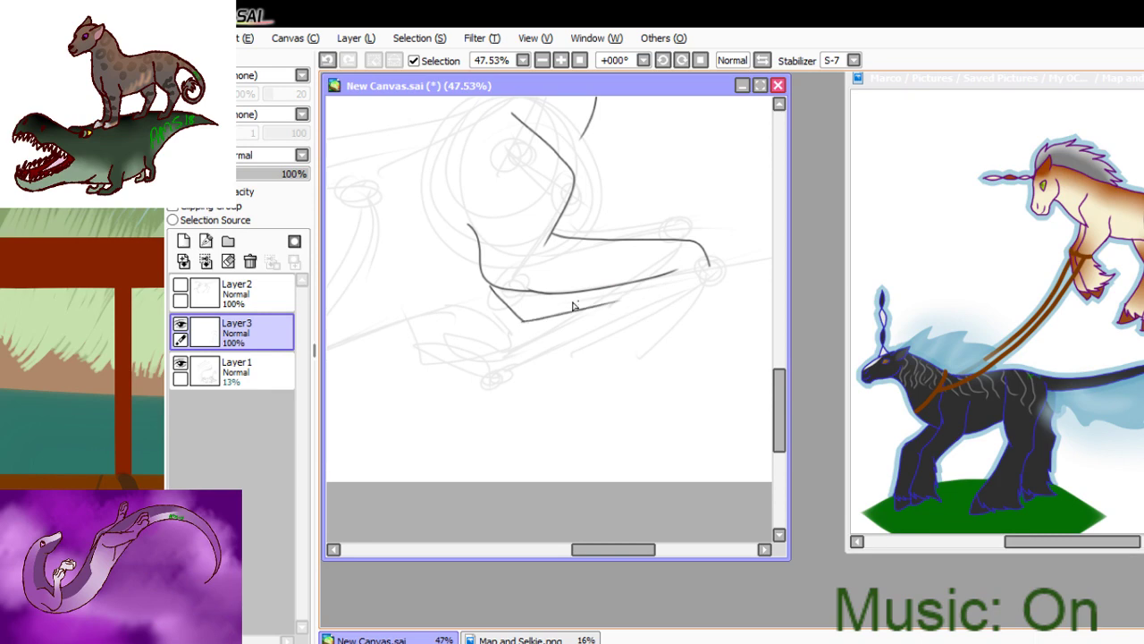
{"action": "key", "text": "ctrl+z"}
{"action": "key", "text": "ctrl+z"}
{"action": "mouse_move", "coordinate": [711, 270]}
{"action": "left_mouse_down"}
{"action": "mouse_move", "coordinate": [688, 292]}
{"action": "mouse_move", "coordinate": [535, 333]}
{"action": "mouse_move", "coordinate": [477, 309]}
{"action": "mouse_move", "coordinate": [509, 293]}
{"action": "left_mouse_up"}
{"action": "key", "text": "ctrl+z"}
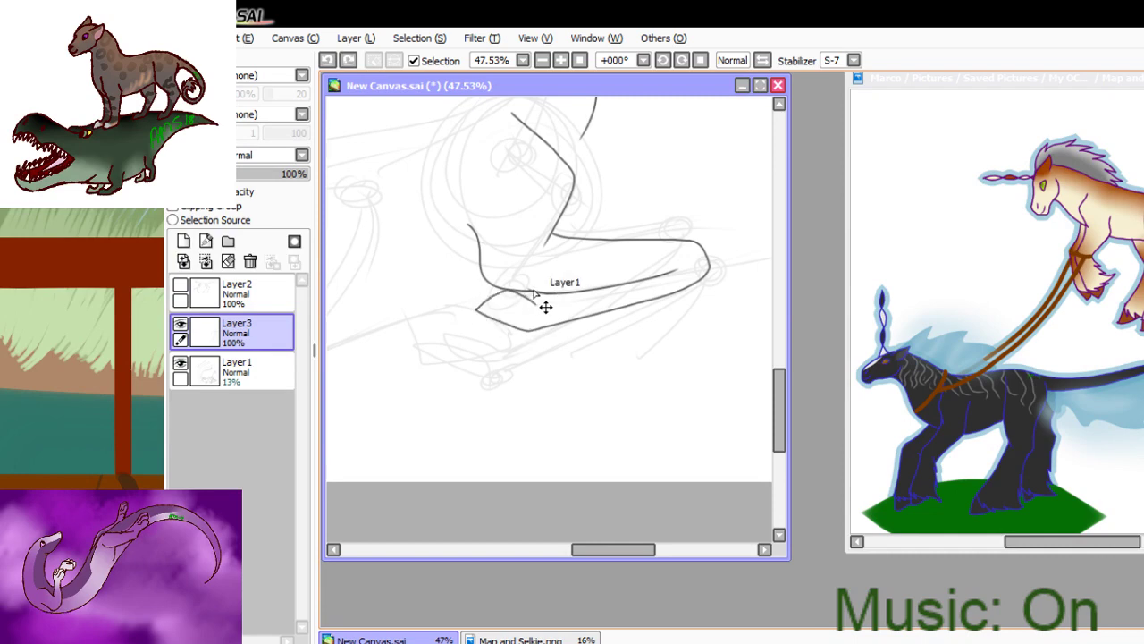
{"action": "mouse_move", "coordinate": [537, 300]}
{"action": "left_mouse_down"}
{"action": "mouse_move", "coordinate": [561, 291]}
{"action": "mouse_move", "coordinate": [528, 329]}
{"action": "left_mouse_up"}
{"action": "key", "text": "ctrl+z"}
{"action": "key", "text": "ctrl+z"}
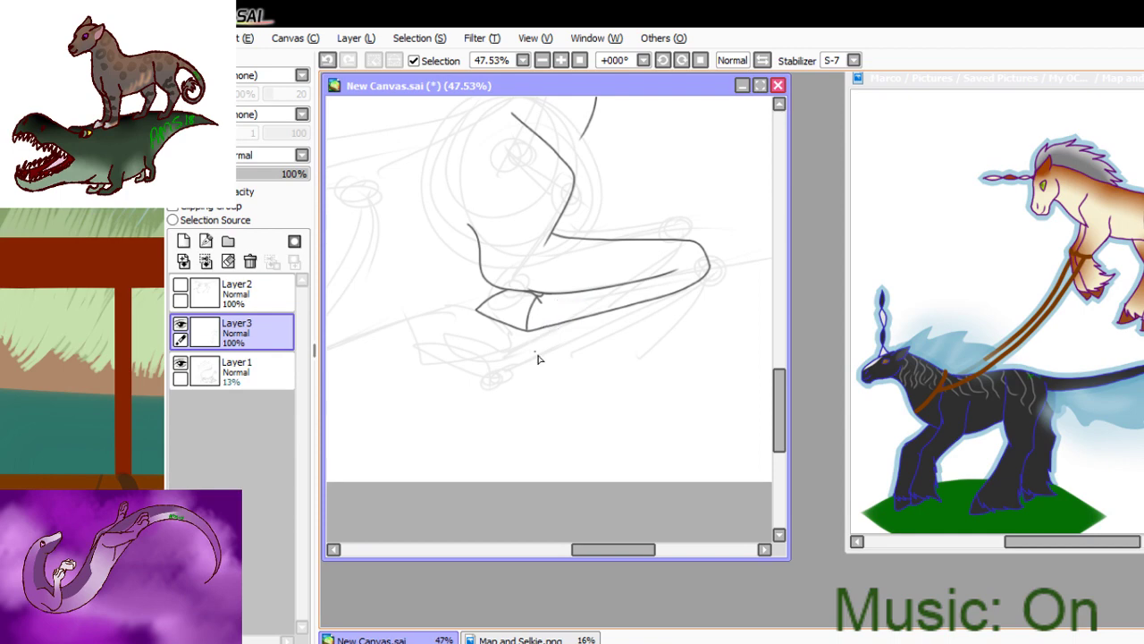
- Sketch the far foreleg's upper edge just above the near foreleg, running from the chest to the knee
{"action": "mouse_move", "coordinate": [587, 127]}
{"action": "left_mouse_down"}
{"action": "mouse_move", "coordinate": [564, 164]}
{"action": "mouse_move", "coordinate": [587, 169]}
{"action": "mouse_move", "coordinate": [592, 185]}
{"action": "mouse_move", "coordinate": [582, 213]}
{"action": "left_mouse_up"}
{"action": "key", "text": "ctrl+z"}
{"action": "key", "text": "ctrl+z"}
{"action": "left_click_drag", "start_coordinate": [561, 223], "coordinate": [686, 239]}
- Sketch the belly line curving from the elbow back into the haunch circle
{"action": "left_click_drag", "start_coordinate": [613, 551], "coordinate": [571, 553]}
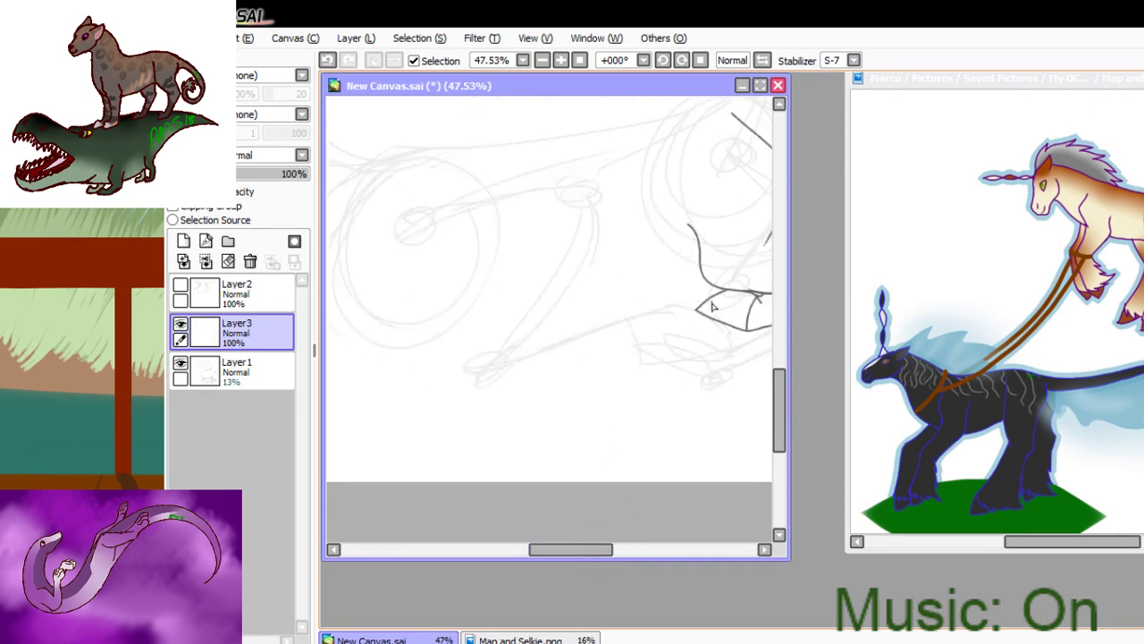
{"action": "mouse_move", "coordinate": [716, 323]}
{"action": "left_mouse_down"}
{"action": "mouse_move", "coordinate": [641, 337]}
{"action": "mouse_move", "coordinate": [365, 322]}
{"action": "left_mouse_up"}
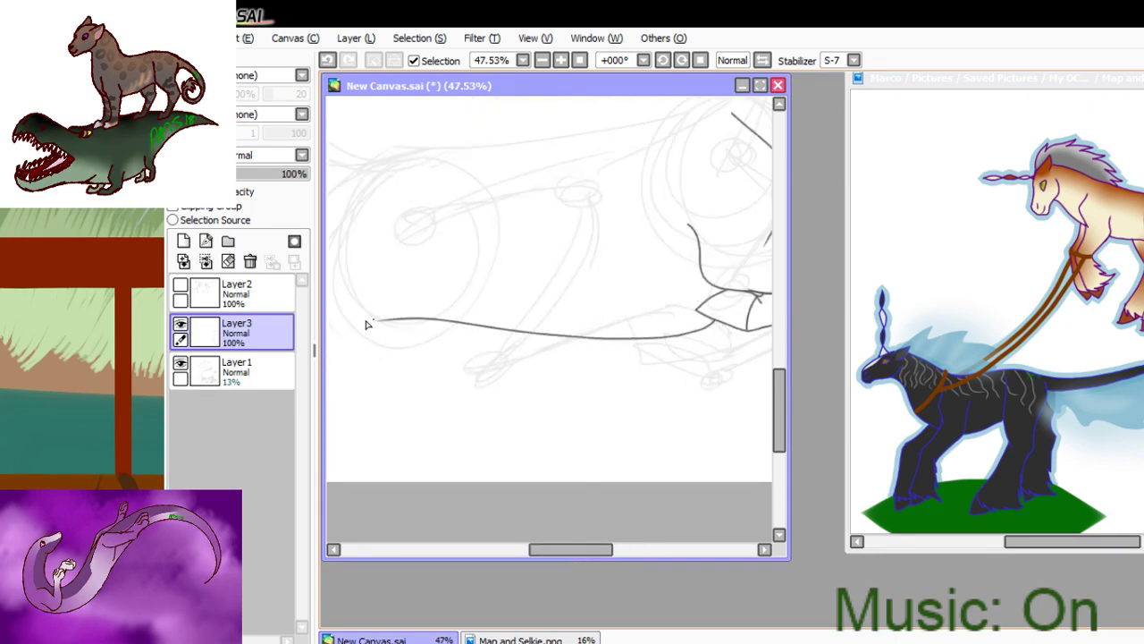
{"action": "key", "text": "ctrl+z"}
{"action": "left_click_drag", "start_coordinate": [731, 331], "coordinate": [508, 311]}
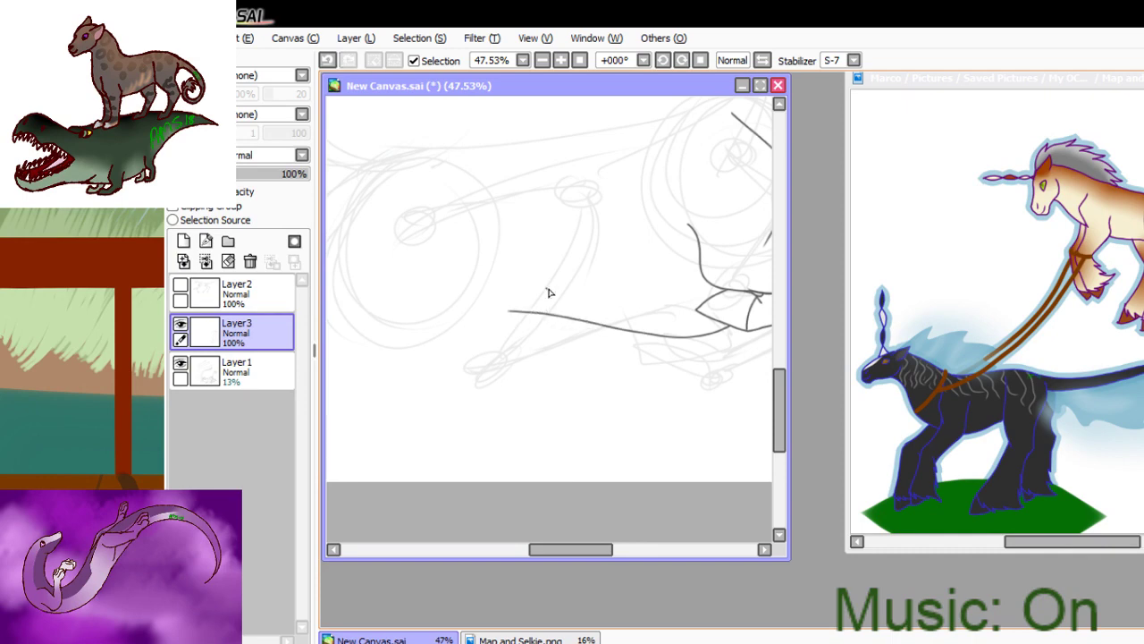
{"action": "mouse_move", "coordinate": [779, 397]}
{"action": "left_mouse_down"}
{"action": "mouse_move", "coordinate": [789, 356]}
{"action": "mouse_move", "coordinate": [780, 390]}
{"action": "mouse_move", "coordinate": [506, 397]}
{"action": "left_mouse_up"}
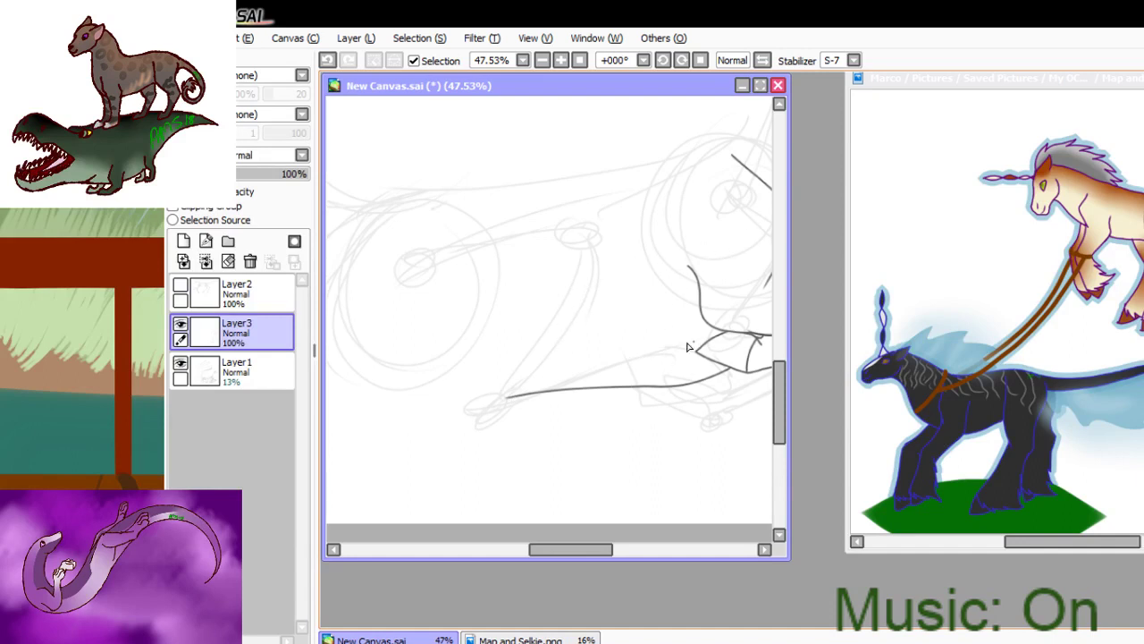
{"action": "left_click", "coordinate": [542, 60]}
{"action": "left_click", "coordinate": [541, 60]}
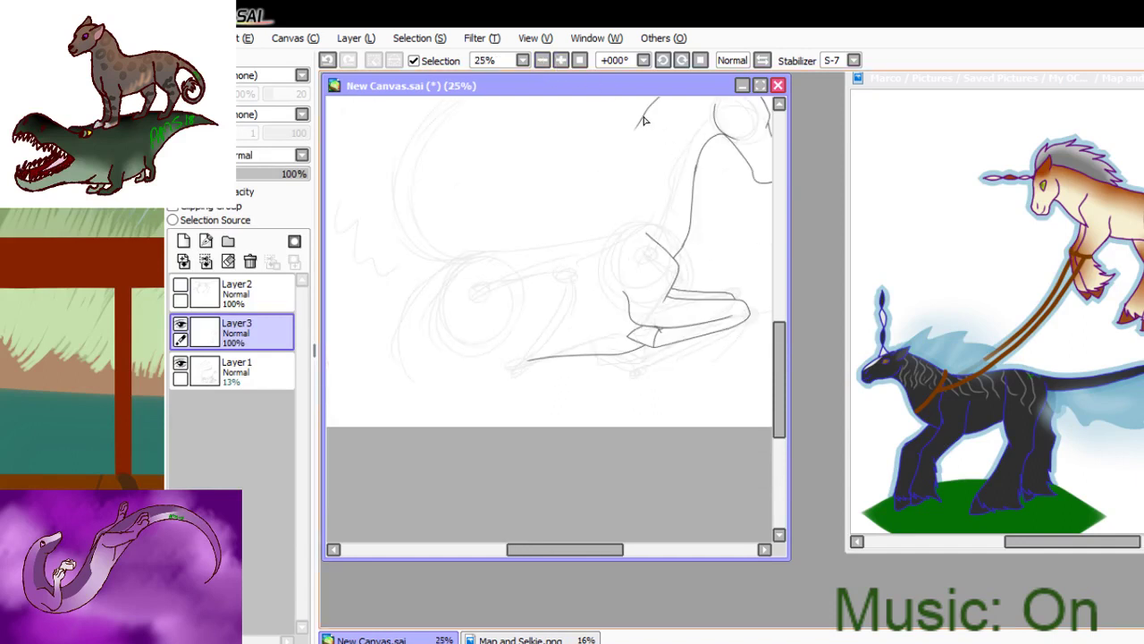
{"action": "left_click_drag", "start_coordinate": [637, 128], "coordinate": [575, 213]}
{"action": "key", "text": "ctrl+z"}
{"action": "key", "text": "ctrl+z"}
{"action": "key", "text": "ctrl+z"}
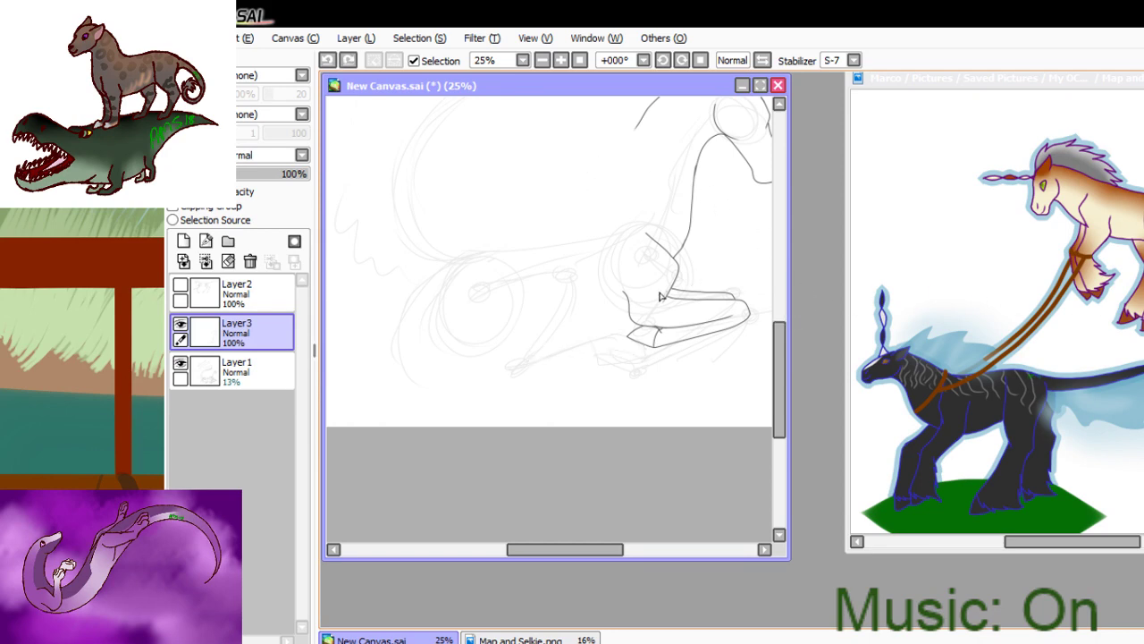
{"action": "mouse_move", "coordinate": [617, 306]}
{"action": "left_mouse_down"}
{"action": "mouse_move", "coordinate": [486, 305]}
{"action": "mouse_move", "coordinate": [531, 244]}
{"action": "mouse_move", "coordinate": [570, 245]}
{"action": "left_mouse_up"}
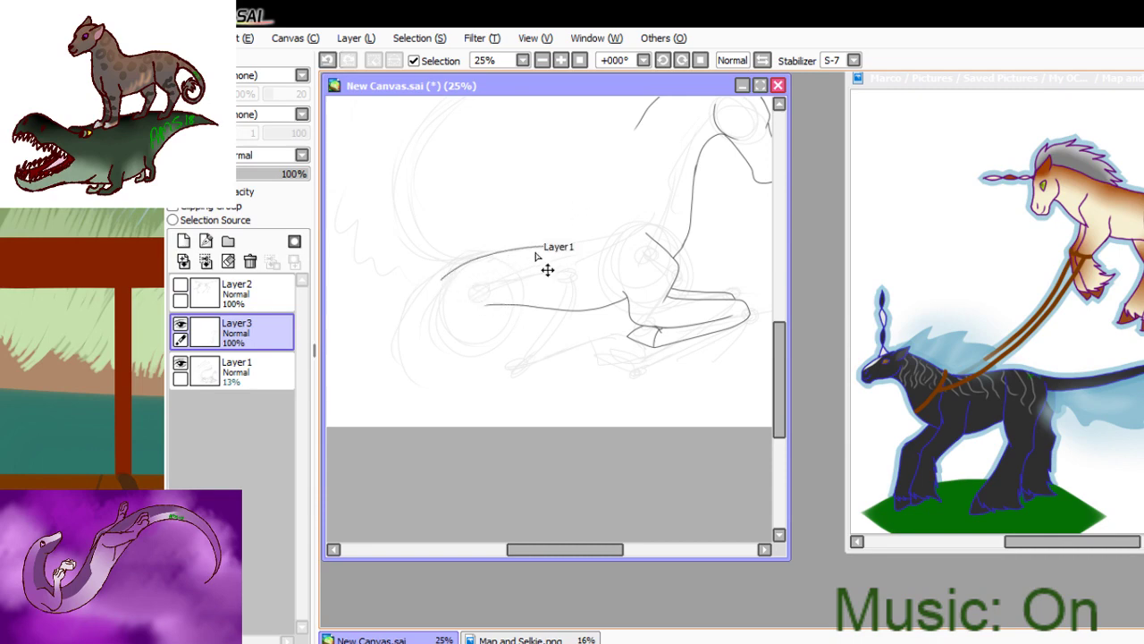
{"action": "key", "text": "ctrl+z"}
{"action": "mouse_move", "coordinate": [453, 279]}
{"action": "left_mouse_down"}
{"action": "mouse_move", "coordinate": [596, 266]}
{"action": "mouse_move", "coordinate": [590, 334]}
{"action": "left_mouse_up"}
{"action": "key", "text": "ctrl+z"}
{"action": "left_click_drag", "start_coordinate": [587, 272], "coordinate": [590, 340]}
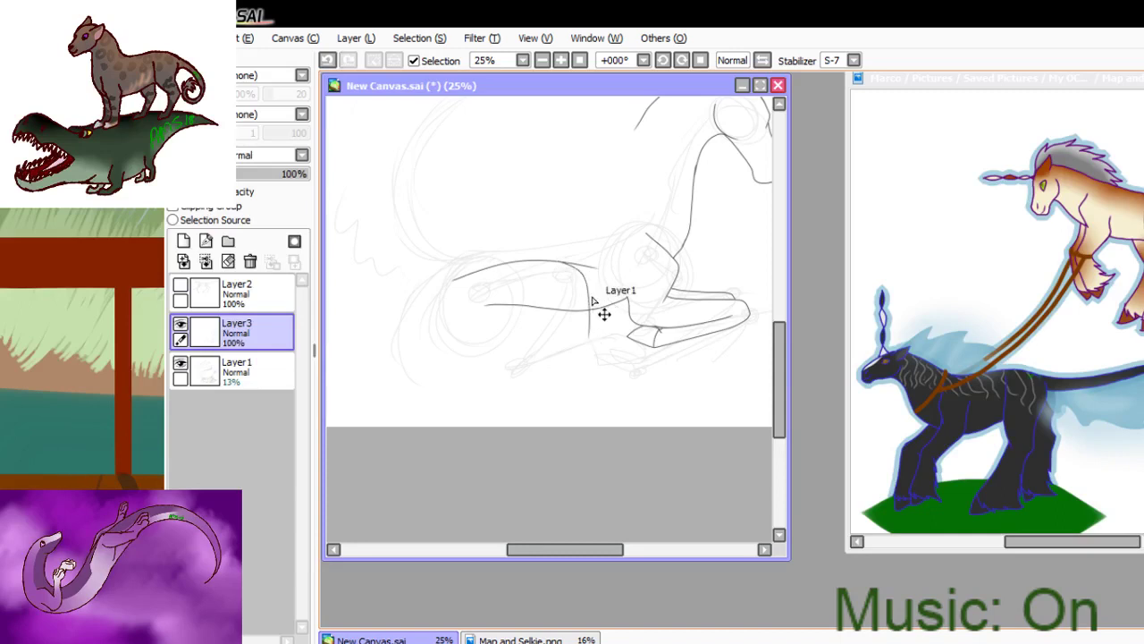
{"action": "key", "text": "ctrl+z"}
{"action": "key", "text": "ctrl+z"}
{"action": "mouse_move", "coordinate": [454, 284]}
{"action": "left_mouse_down"}
{"action": "mouse_move", "coordinate": [563, 272]}
{"action": "mouse_move", "coordinate": [556, 342]}
{"action": "left_mouse_up"}
{"action": "key", "text": "ctrl+z"}
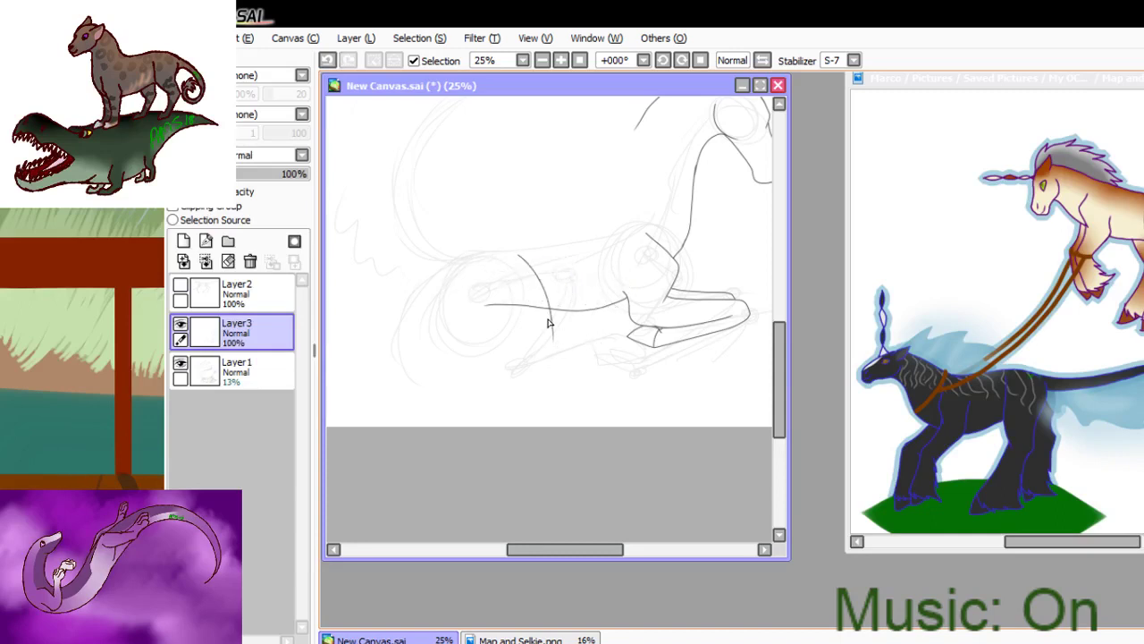
{"action": "key", "text": "ctrl+z"}
{"action": "mouse_move", "coordinate": [489, 263]}
{"action": "left_mouse_down"}
{"action": "mouse_move", "coordinate": [554, 330]}
{"action": "mouse_move", "coordinate": [477, 393]}
{"action": "left_mouse_up"}
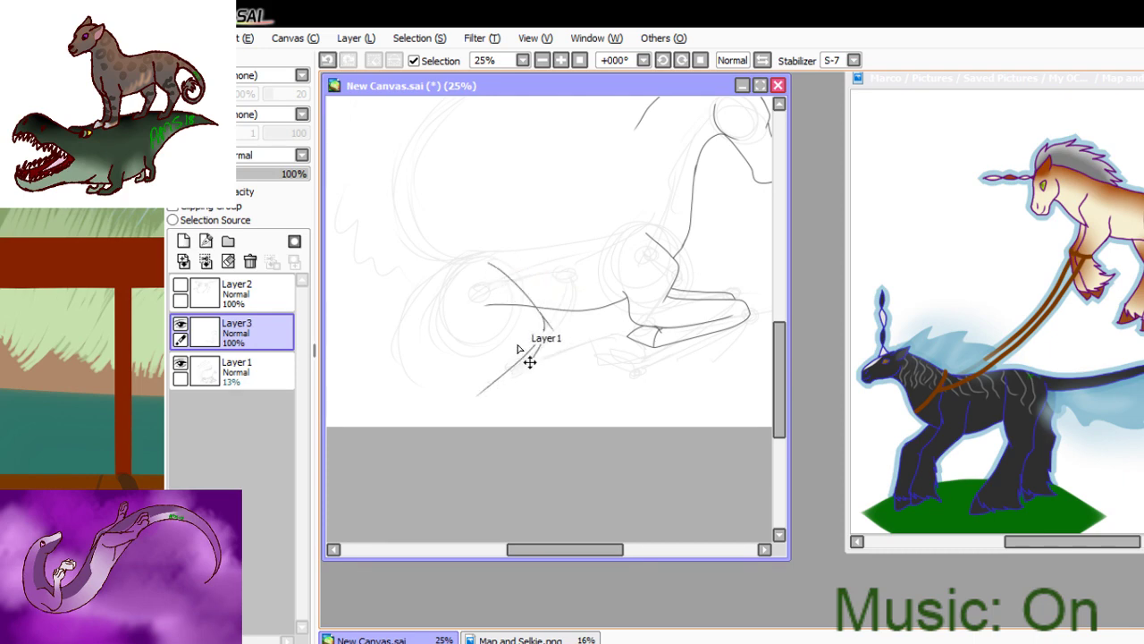
{"action": "key", "text": "ctrl+z"}
{"action": "key", "text": "ctrl+z"}
{"action": "left_click_drag", "start_coordinate": [448, 282], "coordinate": [525, 226]}
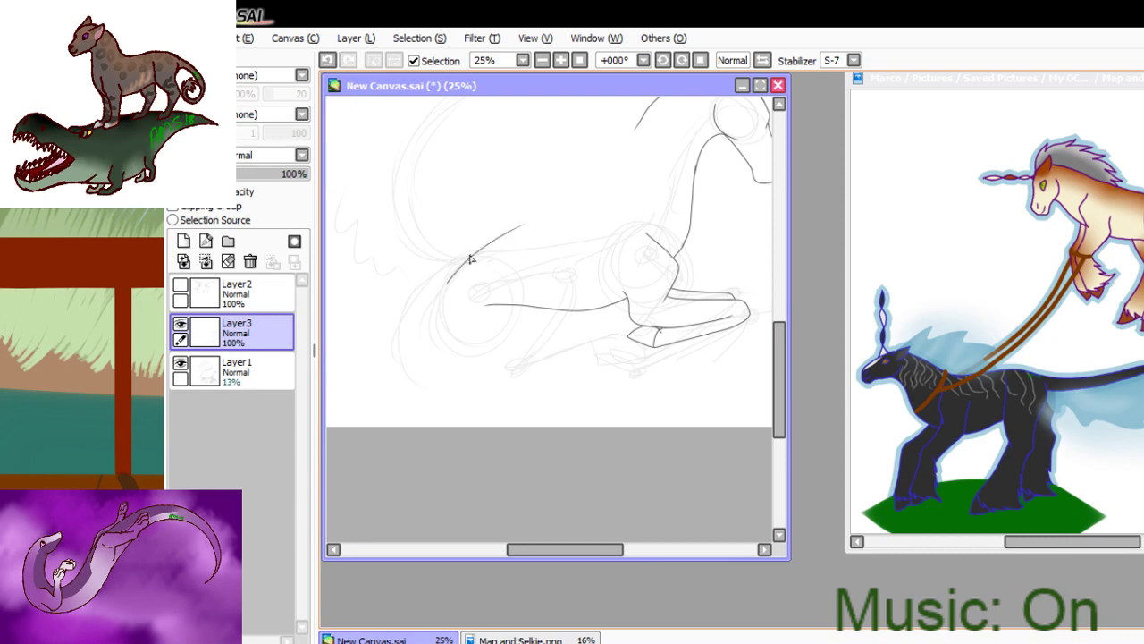
{"action": "mouse_move", "coordinate": [466, 259]}
{"action": "left_mouse_down"}
{"action": "mouse_move", "coordinate": [547, 229]}
{"action": "mouse_move", "coordinate": [565, 274]}
{"action": "left_mouse_up"}
{"action": "left_click_drag", "start_coordinate": [536, 229], "coordinate": [576, 309]}
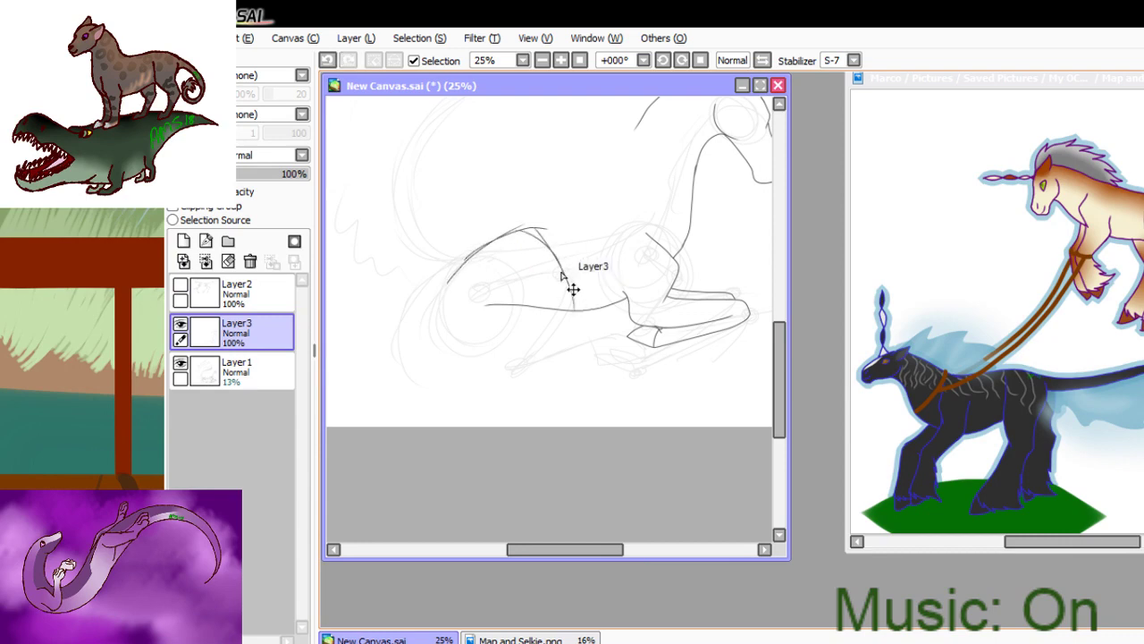
{"action": "key", "text": "ctrl+z"}
{"action": "key", "text": "ctrl+z"}
{"action": "key", "text": "ctrl+z"}
{"action": "key", "text": "ctrl+z"}
- Sketch the rump and front of the thigh as one curve down toward the hock, and erase the belly line crossing the thigh
{"action": "mouse_move", "coordinate": [437, 281]}
{"action": "left_mouse_down"}
{"action": "mouse_move", "coordinate": [515, 239]}
{"action": "mouse_move", "coordinate": [575, 245]}
{"action": "mouse_move", "coordinate": [572, 311]}
{"action": "mouse_move", "coordinate": [556, 314]}
{"action": "mouse_move", "coordinate": [529, 358]}
{"action": "left_mouse_up"}
{"action": "key", "text": "ctrl+z"}
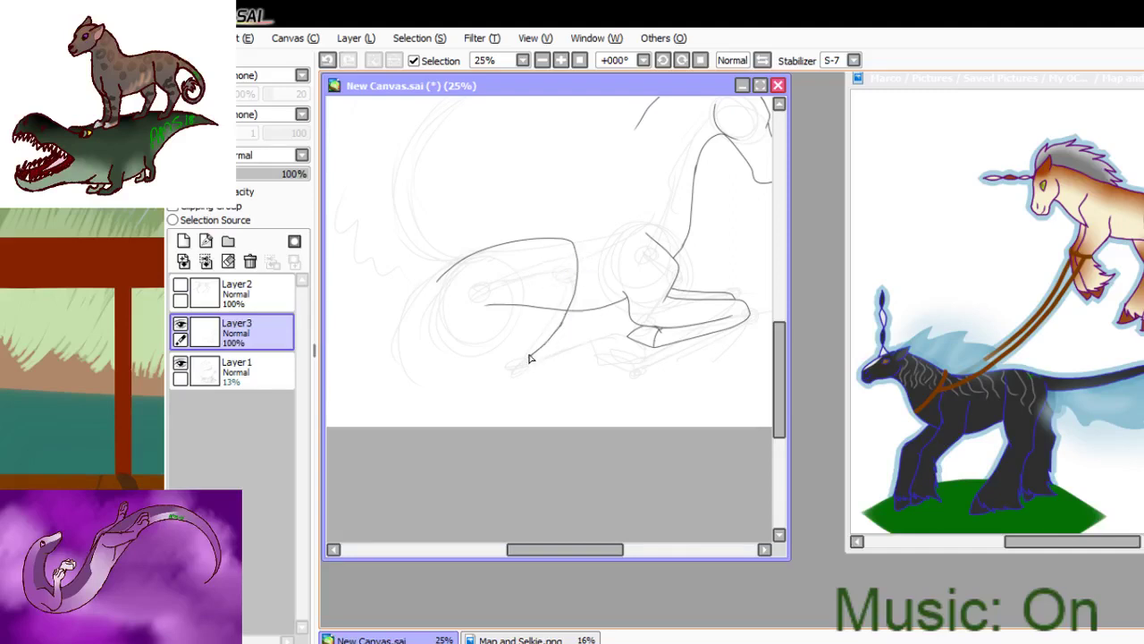
{"action": "left_click_drag", "start_coordinate": [523, 273], "coordinate": [501, 320]}
{"action": "key", "text": "ctrl+z"}
{"action": "left_click_drag", "start_coordinate": [529, 258], "coordinate": [483, 347]}
{"action": "mouse_move", "coordinate": [550, 319]}
{"action": "left_mouse_down"}
{"action": "mouse_move", "coordinate": [515, 332]}
{"action": "mouse_move", "coordinate": [507, 317]}
{"action": "mouse_move", "coordinate": [525, 296]}
{"action": "mouse_move", "coordinate": [481, 307]}
{"action": "mouse_move", "coordinate": [506, 295]}
{"action": "mouse_move", "coordinate": [526, 263]}
{"action": "mouse_move", "coordinate": [507, 315]}
{"action": "mouse_move", "coordinate": [545, 281]}
{"action": "mouse_move", "coordinate": [509, 281]}
{"action": "mouse_move", "coordinate": [506, 313]}
{"action": "left_mouse_up"}
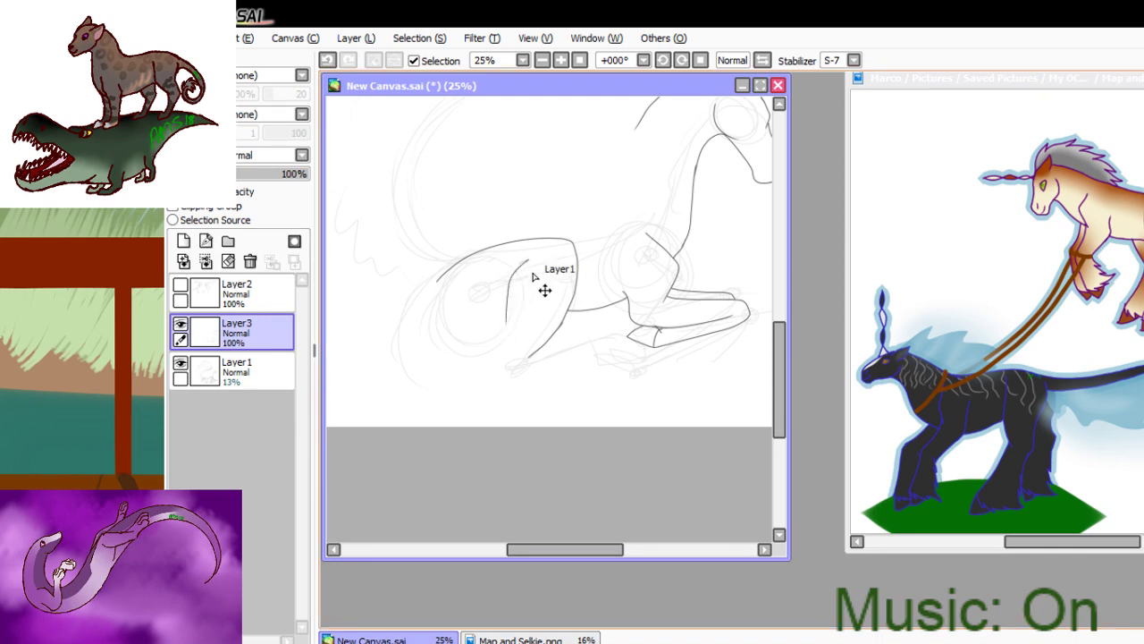
- Sketch the back of the thigh, the hock and the lower hind leg reaching forward to a hoof
{"action": "key", "text": "ctrl+z"}
{"action": "mouse_move", "coordinate": [531, 255]}
{"action": "left_mouse_down"}
{"action": "mouse_move", "coordinate": [506, 285]}
{"action": "mouse_move", "coordinate": [481, 367]}
{"action": "mouse_move", "coordinate": [502, 379]}
{"action": "mouse_move", "coordinate": [548, 345]}
{"action": "mouse_move", "coordinate": [650, 356]}
{"action": "left_mouse_up"}
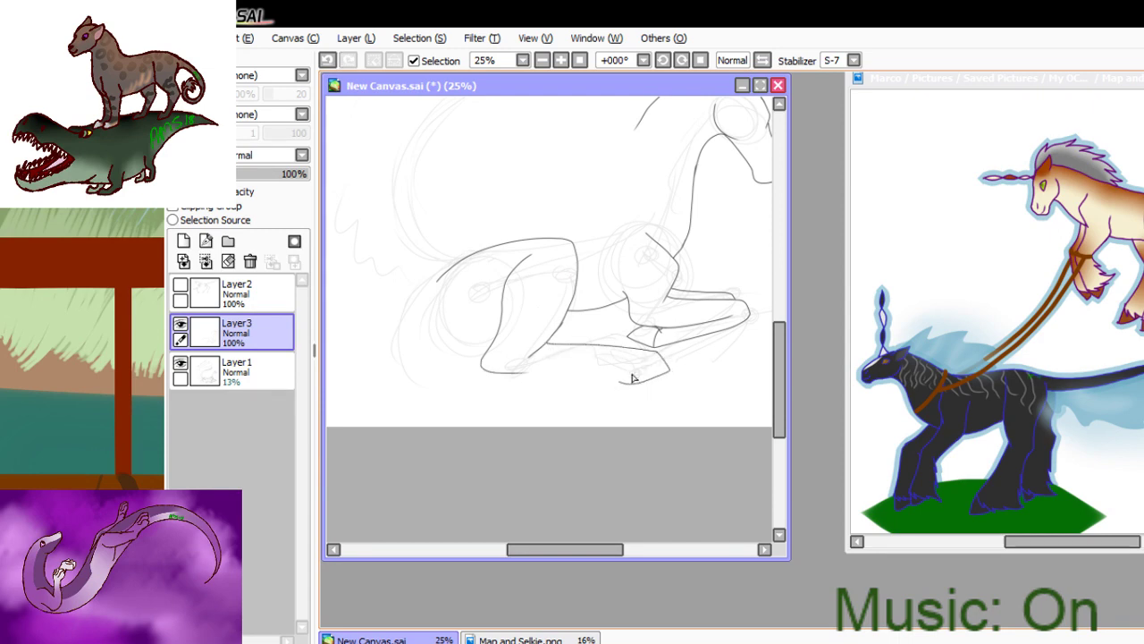
{"action": "key", "text": "ctrl+z"}
{"action": "mouse_move", "coordinate": [549, 345]}
{"action": "left_mouse_down"}
{"action": "mouse_move", "coordinate": [666, 362]}
{"action": "mouse_move", "coordinate": [685, 389]}
{"action": "mouse_move", "coordinate": [654, 400]}
{"action": "mouse_move", "coordinate": [640, 398]}
{"action": "mouse_move", "coordinate": [641, 384]}
{"action": "mouse_move", "coordinate": [552, 379]}
{"action": "left_mouse_up"}
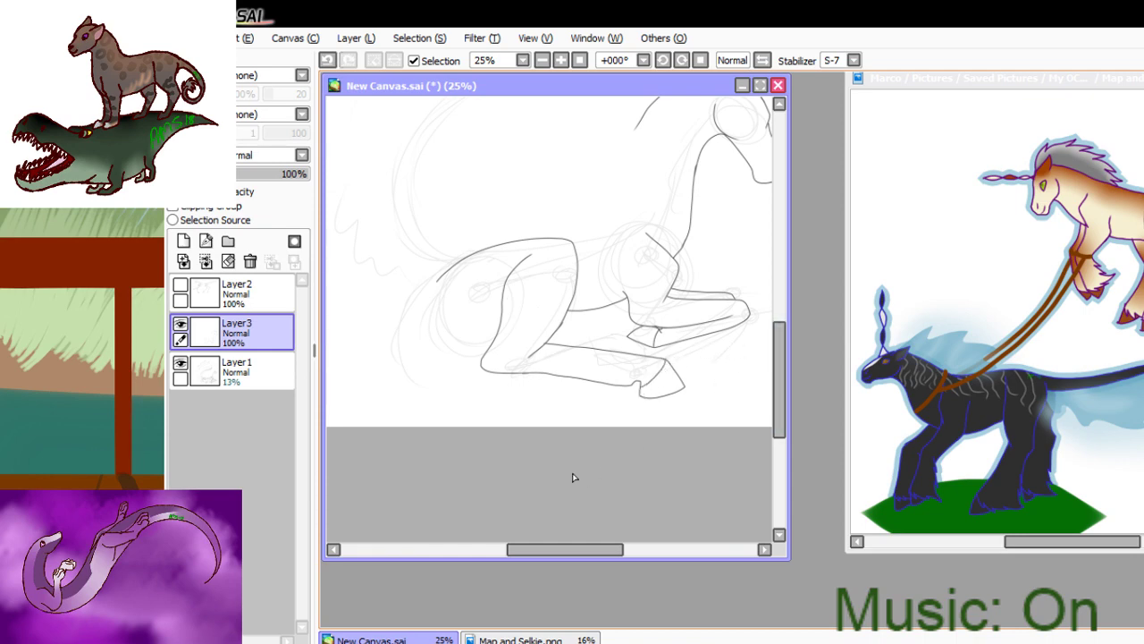
- Paint a selection over the rump line and front of the thigh and around the whole hind leg and hoof
{"action": "scroll", "coordinate": [775, 359], "scroll_direction": "up", "scroll_amount": 2}
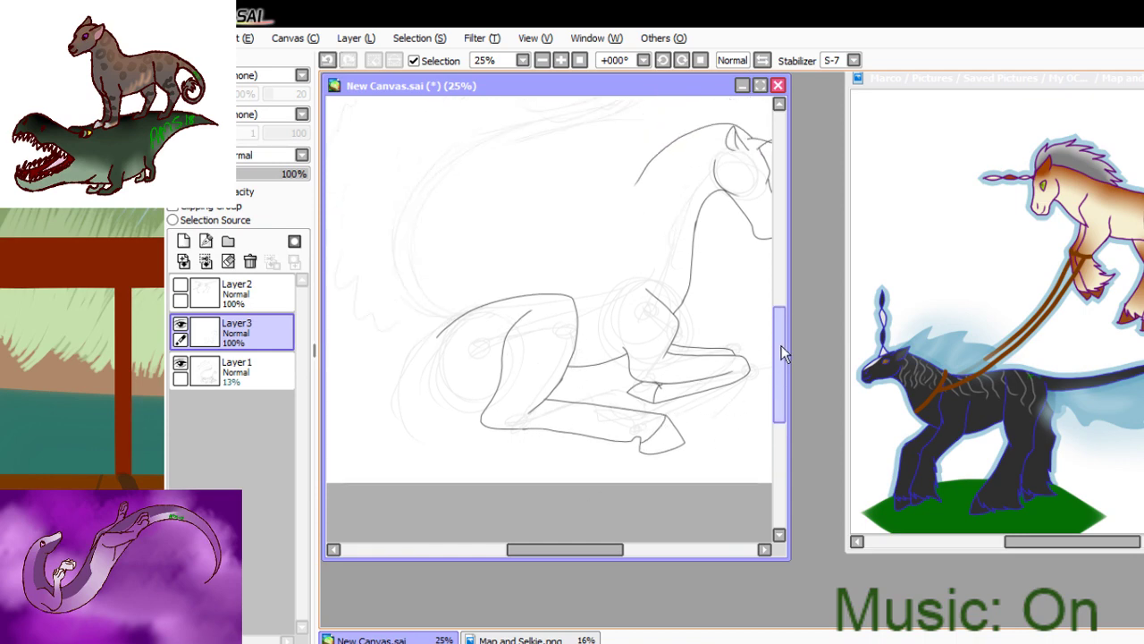
{"action": "left_click_drag", "start_coordinate": [782, 345], "coordinate": [781, 346]}
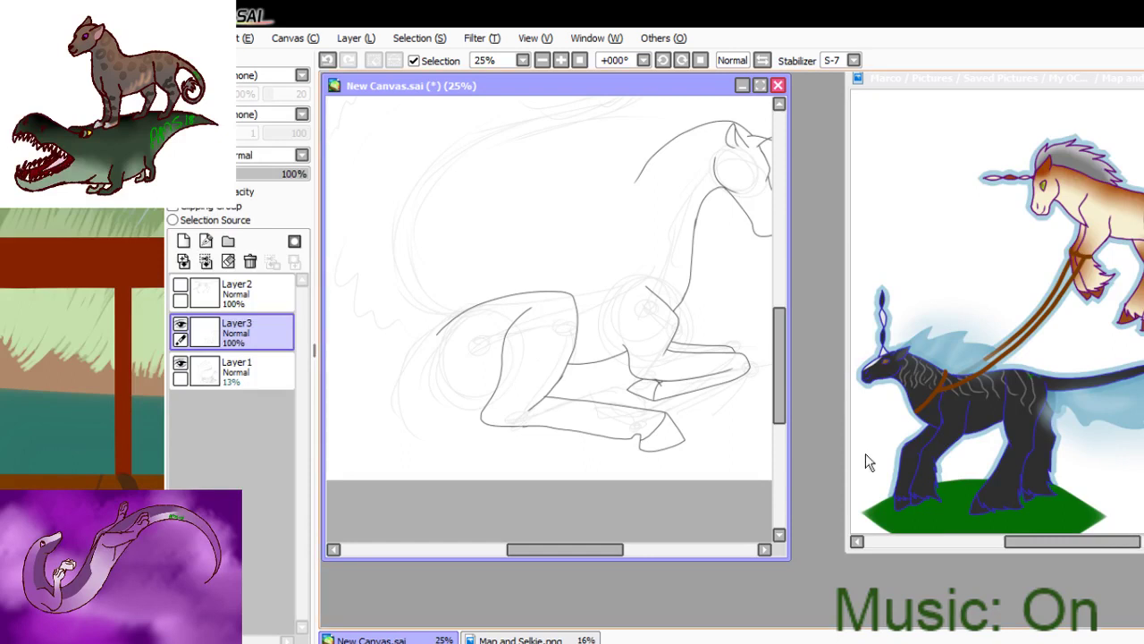
{"action": "mouse_move", "coordinate": [564, 283]}
{"action": "left_mouse_down"}
{"action": "mouse_move", "coordinate": [555, 363]}
{"action": "mouse_move", "coordinate": [565, 357]}
{"action": "mouse_move", "coordinate": [568, 314]}
{"action": "mouse_move", "coordinate": [536, 385]}
{"action": "left_mouse_up"}
{"action": "left_click_drag", "start_coordinate": [578, 313], "coordinate": [550, 374]}
{"action": "mouse_move", "coordinate": [579, 331]}
{"action": "left_mouse_down"}
{"action": "mouse_move", "coordinate": [555, 373]}
{"action": "mouse_move", "coordinate": [581, 343]}
{"action": "mouse_move", "coordinate": [531, 386]}
{"action": "mouse_move", "coordinate": [584, 344]}
{"action": "mouse_move", "coordinate": [534, 394]}
{"action": "left_mouse_up"}
{"action": "left_click_drag", "start_coordinate": [577, 358], "coordinate": [536, 393]}
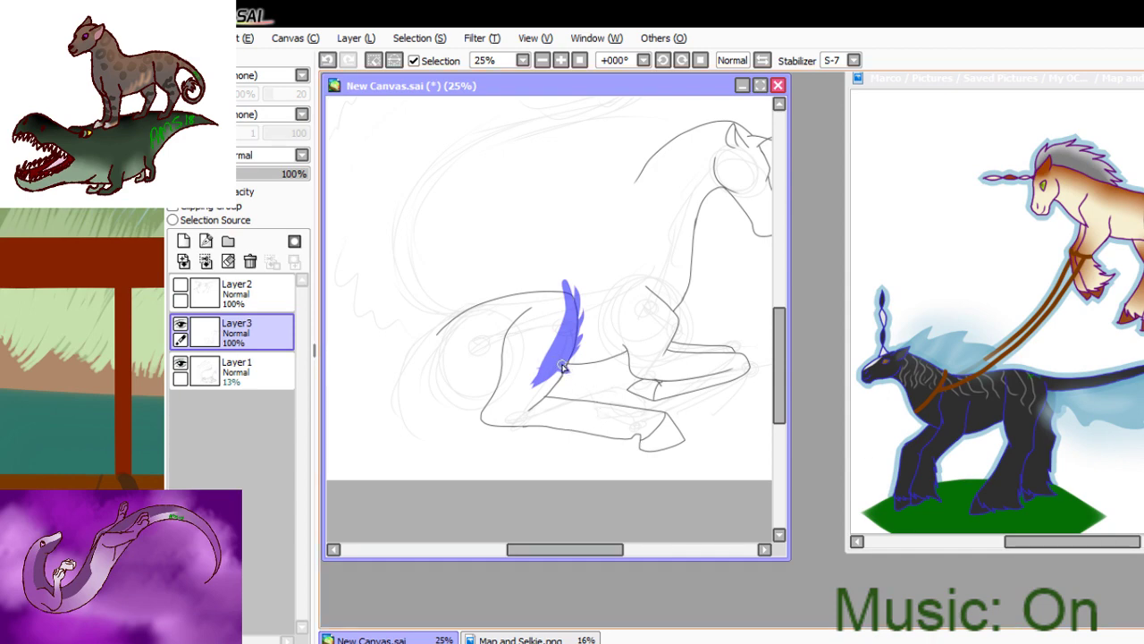
{"action": "mouse_move", "coordinate": [566, 356]}
{"action": "left_mouse_down"}
{"action": "mouse_move", "coordinate": [535, 402]}
{"action": "mouse_move", "coordinate": [578, 396]}
{"action": "mouse_move", "coordinate": [683, 422]}
{"action": "mouse_move", "coordinate": [639, 406]}
{"action": "mouse_move", "coordinate": [686, 442]}
{"action": "mouse_move", "coordinate": [685, 428]}
{"action": "mouse_move", "coordinate": [685, 448]}
{"action": "mouse_move", "coordinate": [666, 462]}
{"action": "mouse_move", "coordinate": [478, 420]}
{"action": "mouse_move", "coordinate": [480, 377]}
{"action": "mouse_move", "coordinate": [506, 327]}
{"action": "mouse_move", "coordinate": [567, 286]}
{"action": "mouse_move", "coordinate": [448, 313]}
{"action": "mouse_move", "coordinate": [505, 299]}
{"action": "mouse_move", "coordinate": [427, 343]}
{"action": "mouse_move", "coordinate": [500, 303]}
{"action": "mouse_move", "coordinate": [433, 350]}
{"action": "left_mouse_up"}
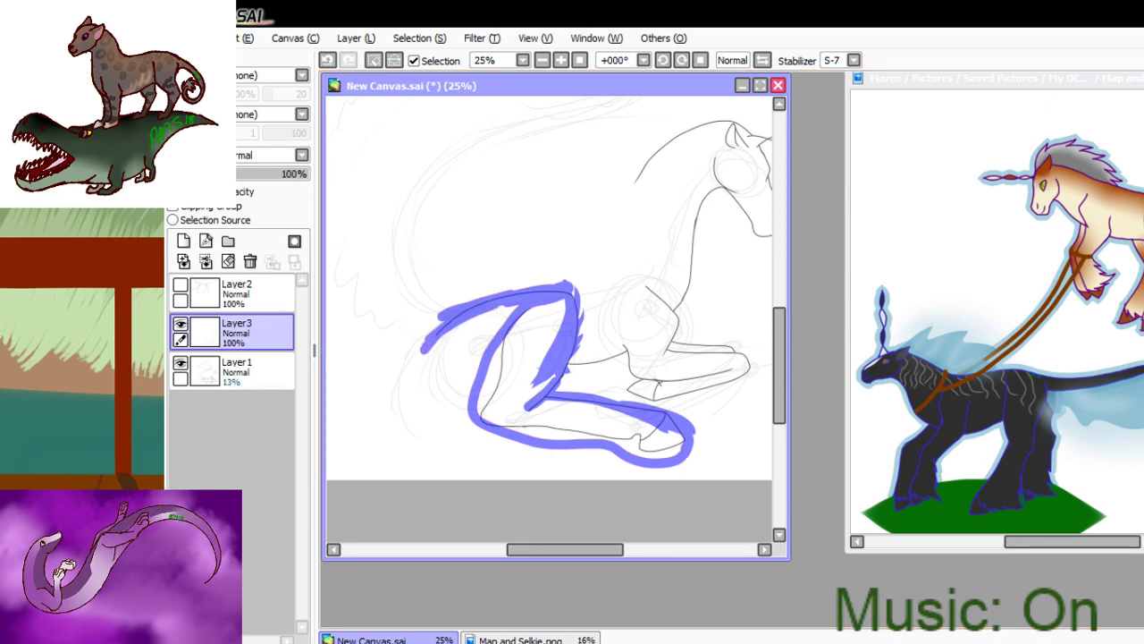
{"action": "left_click", "coordinate": [527, 388]}
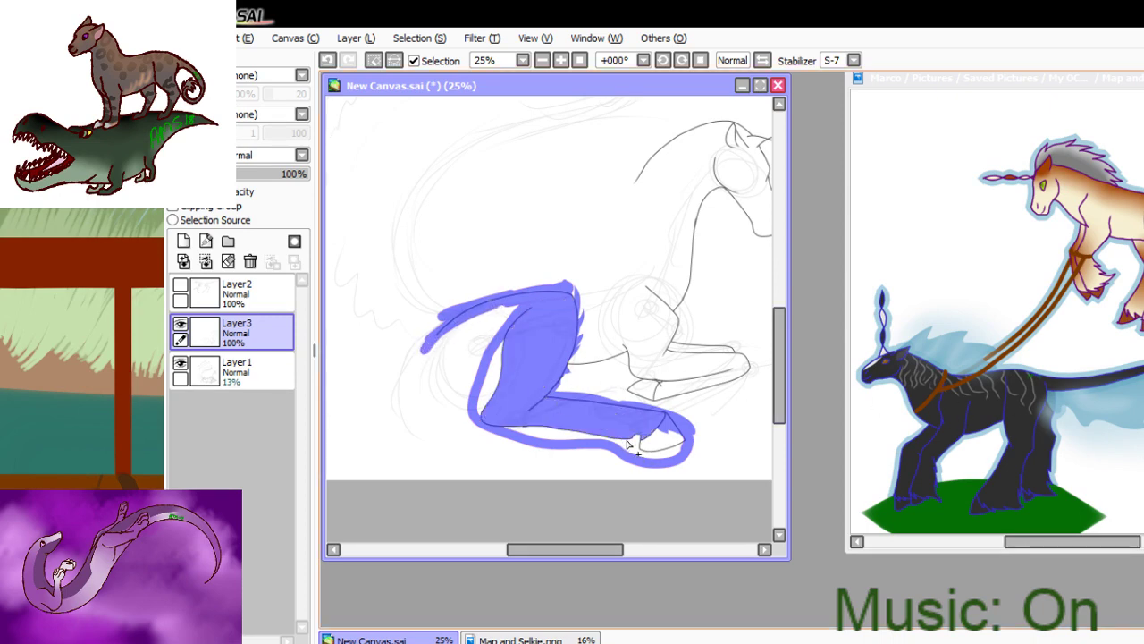
{"action": "left_click", "coordinate": [652, 445]}
{"action": "left_click", "coordinate": [651, 456]}
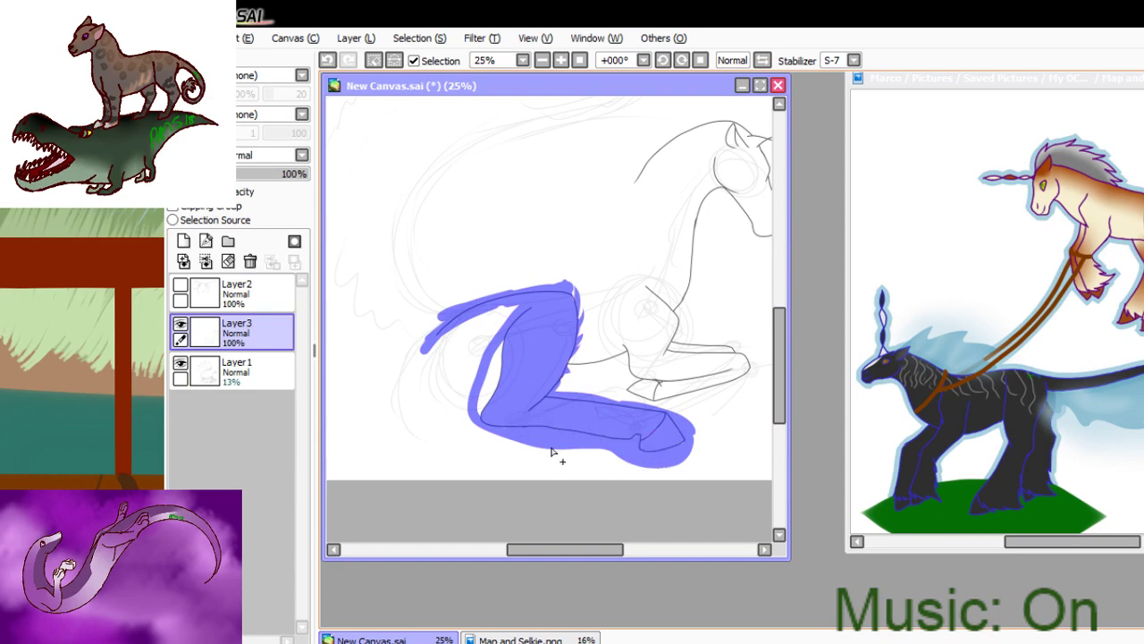
{"action": "left_click", "coordinate": [490, 392]}
{"action": "key", "text": "ctrl+z"}
{"action": "key", "text": "ctrl+z"}
{"action": "key", "text": "ctrl+z"}
{"action": "key", "text": "ctrl+z"}
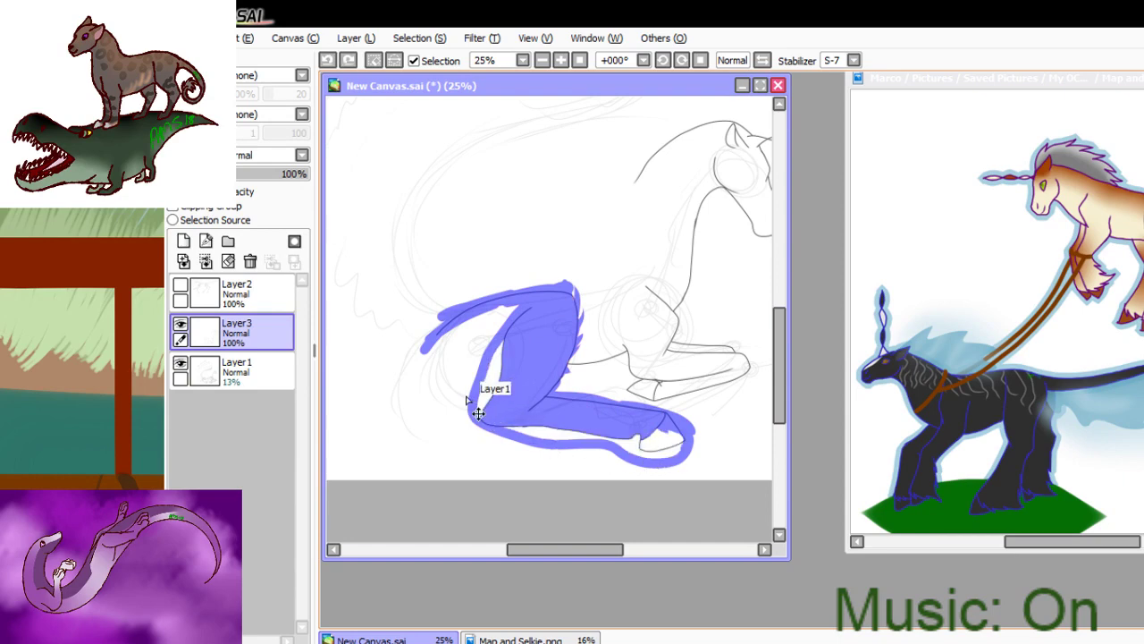
- Add a temporary blank layer above Layer3, fill the enclosed hind leg area into the selection, and delete that layer
{"action": "left_click", "coordinate": [262, 370]}
{"action": "left_click", "coordinate": [261, 331]}
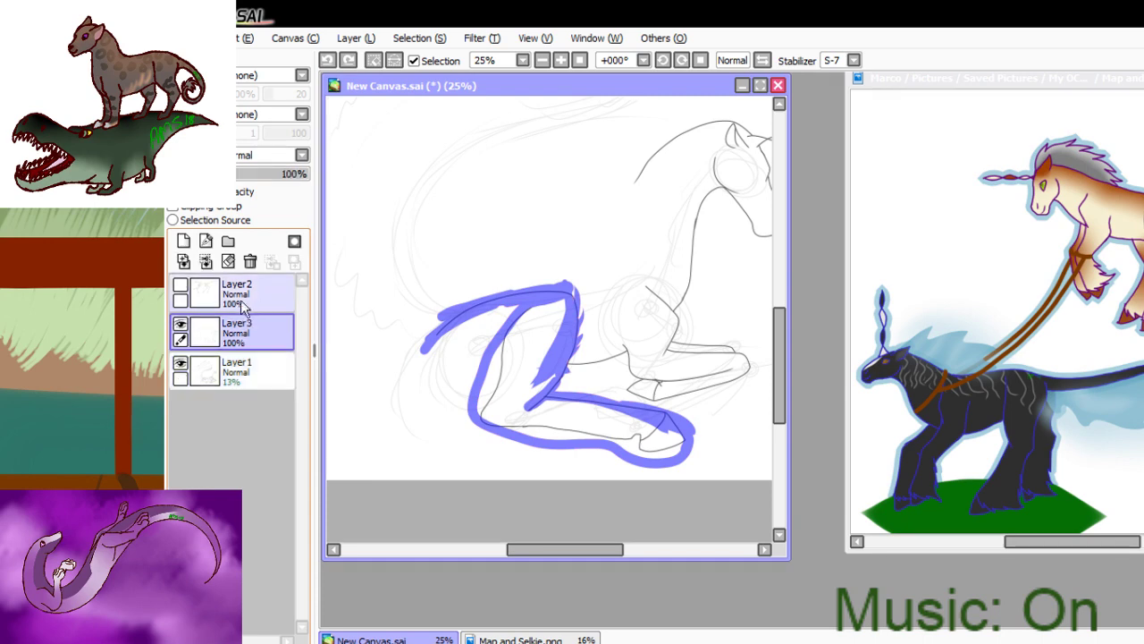
{"action": "left_click", "coordinate": [184, 243]}
{"action": "left_click", "coordinate": [541, 373]}
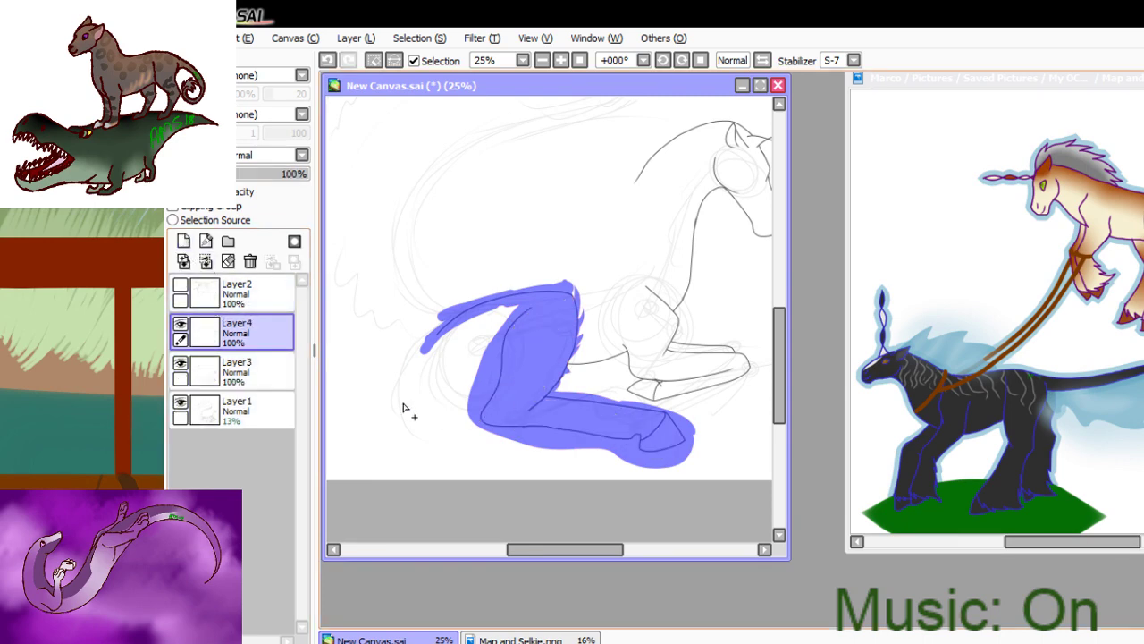
{"action": "left_click", "coordinate": [249, 261]}
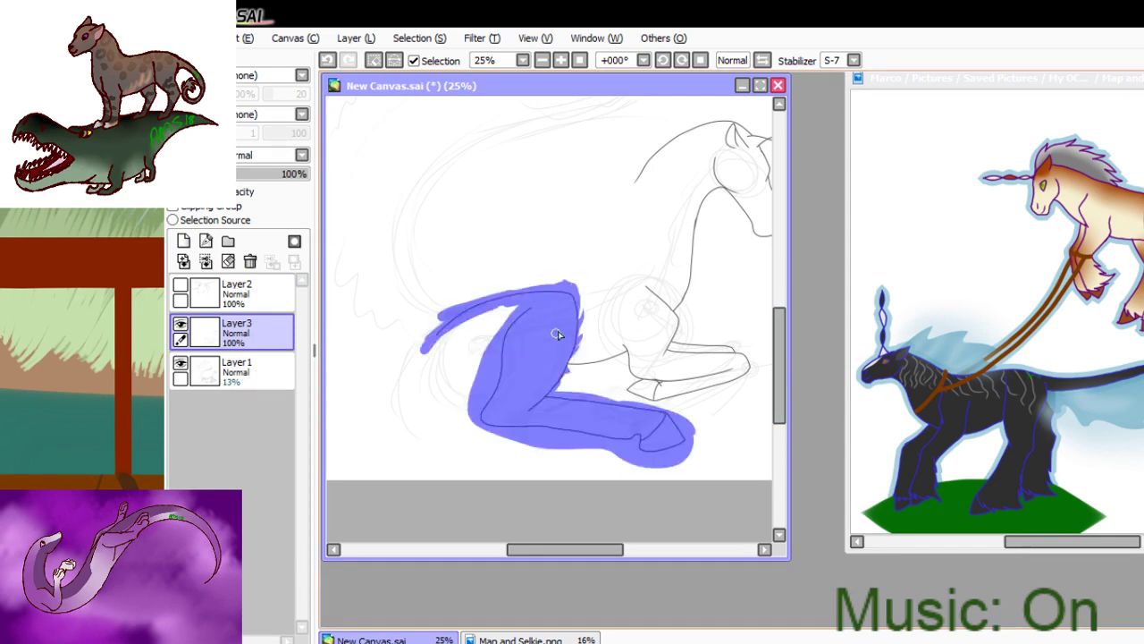
- Scale down the selected rump and hind leg, rotate them slightly clockwise, shift them to meet the belly line, and deselect
{"action": "key", "text": "ctrl+t"}
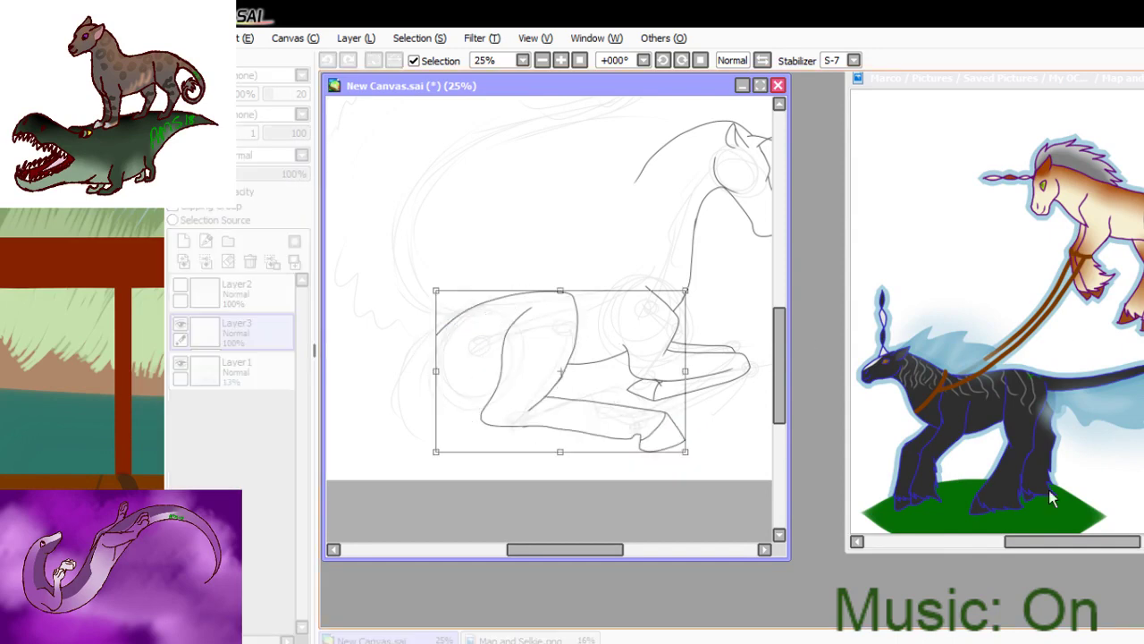
{"action": "left_click_drag", "start_coordinate": [685, 290], "coordinate": [641, 315]}
{"action": "left_click_drag", "start_coordinate": [548, 372], "coordinate": [592, 362]}
{"action": "left_click_drag", "start_coordinate": [702, 334], "coordinate": [702, 345]}
{"action": "left_click_drag", "start_coordinate": [595, 368], "coordinate": [595, 365]}
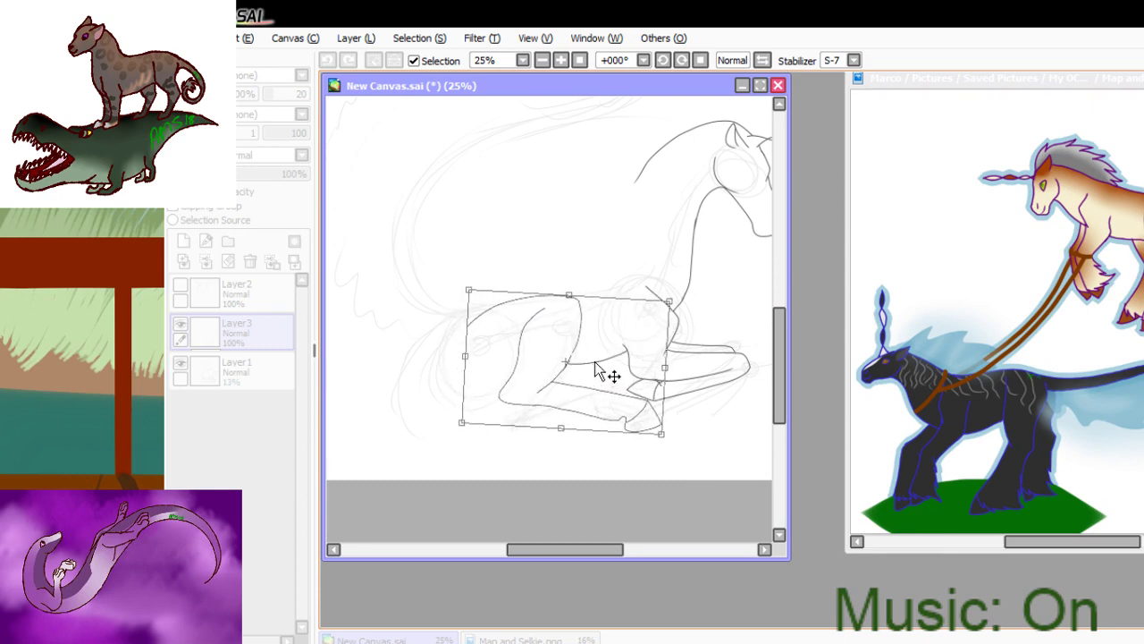
{"action": "key", "text": "Return"}
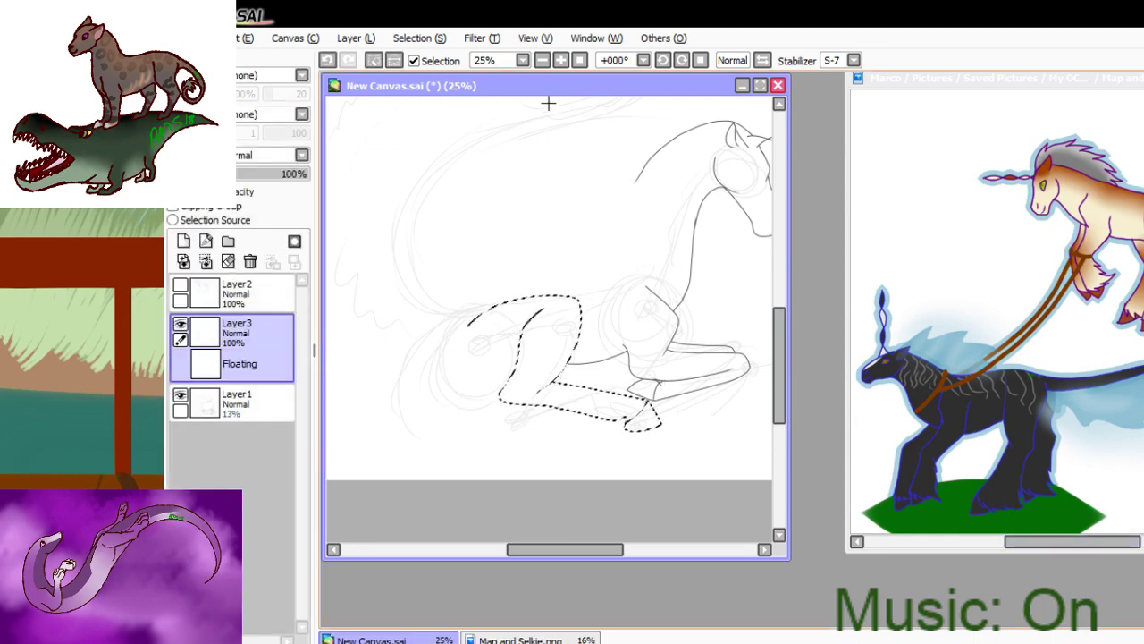
{"action": "key", "text": "ctrl+d"}
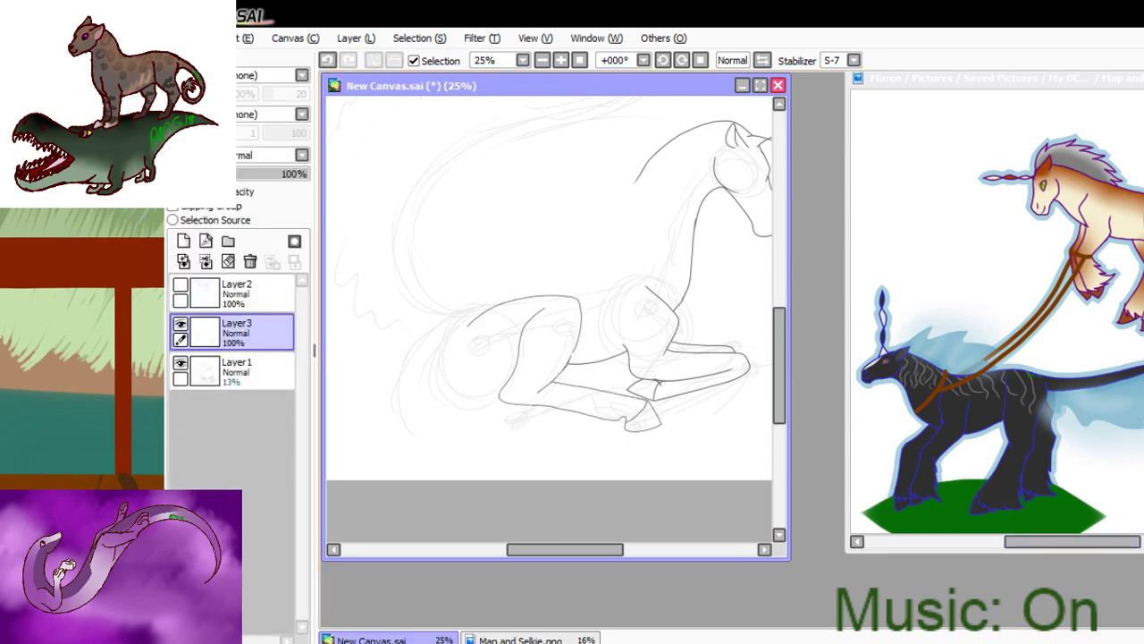
{"action": "scroll", "coordinate": [554, 313], "scroll_direction": "up", "scroll_amount": 5}
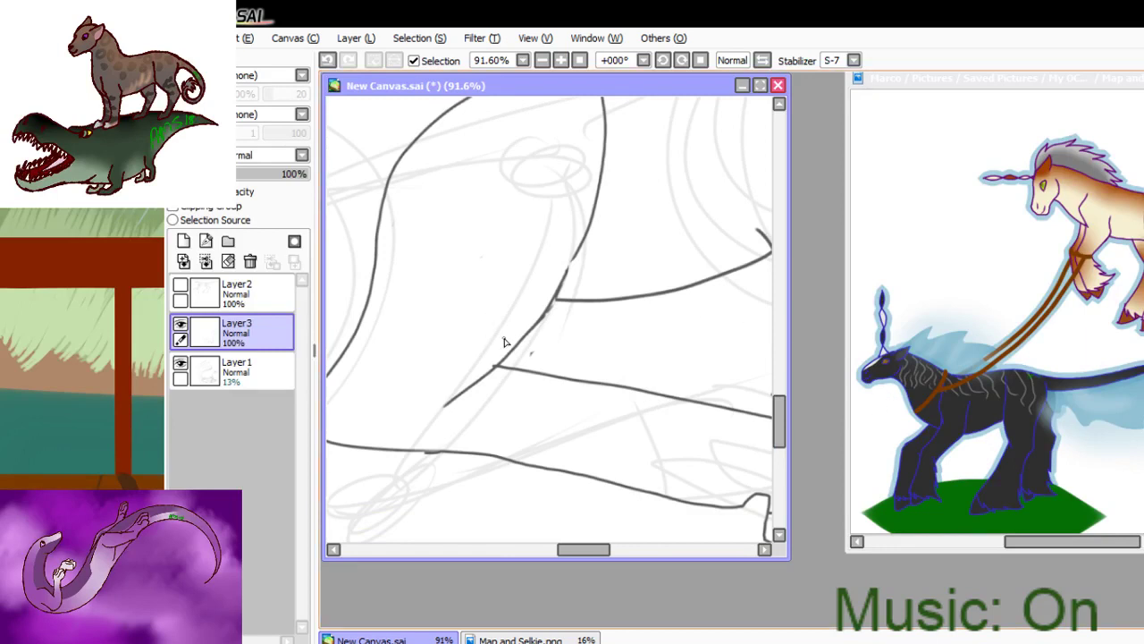
{"action": "mouse_move", "coordinate": [495, 369]}
{"action": "left_mouse_down"}
{"action": "mouse_move", "coordinate": [560, 299]}
{"action": "mouse_move", "coordinate": [604, 218]}
{"action": "mouse_move", "coordinate": [499, 366]}
{"action": "left_mouse_up"}
{"action": "key", "text": "ctrl+z"}
{"action": "left_click", "coordinate": [580, 60]}
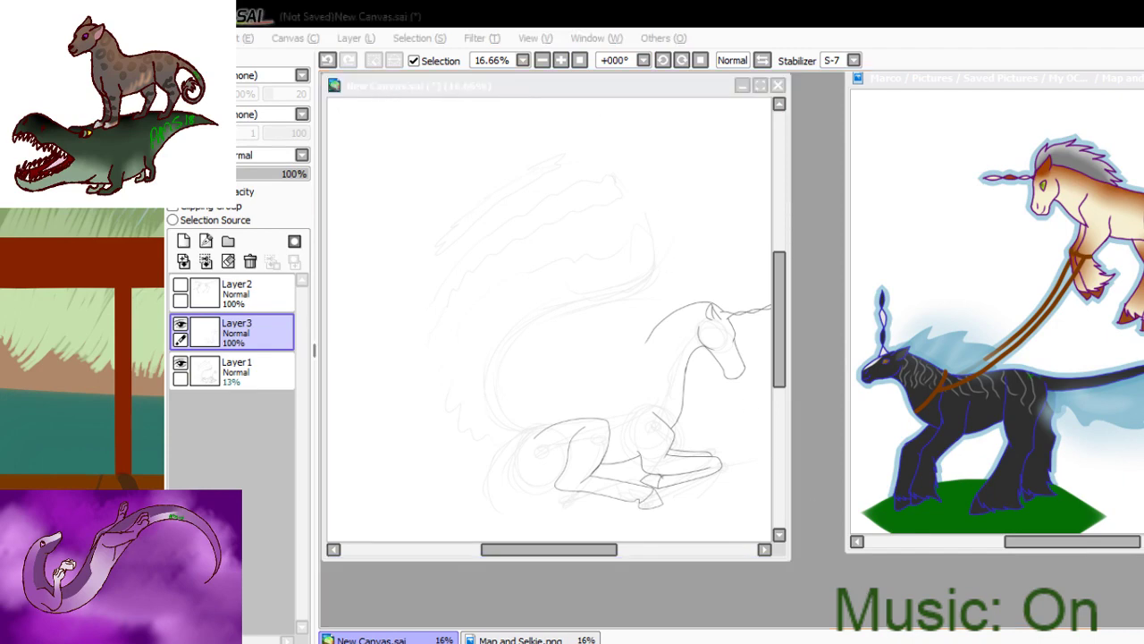
{"action": "key", "text": "alt+Tab"}
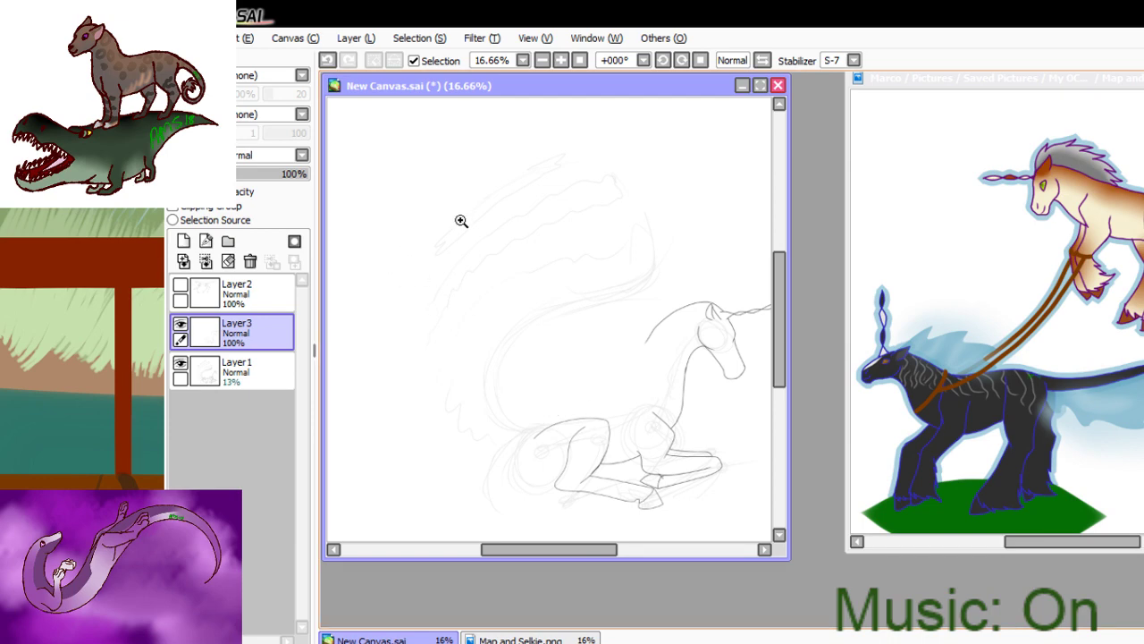
{"action": "scroll", "coordinate": [653, 417], "scroll_direction": "up", "scroll_amount": 2}
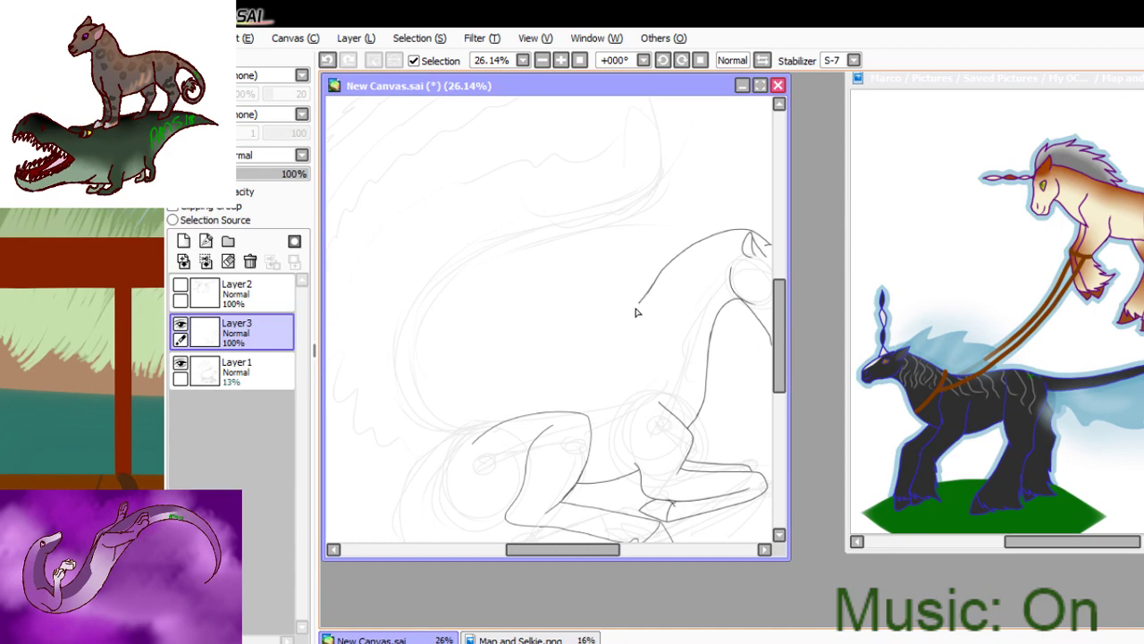
- Extend the lower unicorn's neck line down to the withers and try a back line running from it
{"action": "mouse_move", "coordinate": [639, 304]}
{"action": "left_mouse_down"}
{"action": "mouse_move", "coordinate": [603, 356]}
{"action": "mouse_move", "coordinate": [591, 341]}
{"action": "mouse_move", "coordinate": [494, 351]}
{"action": "left_mouse_up"}
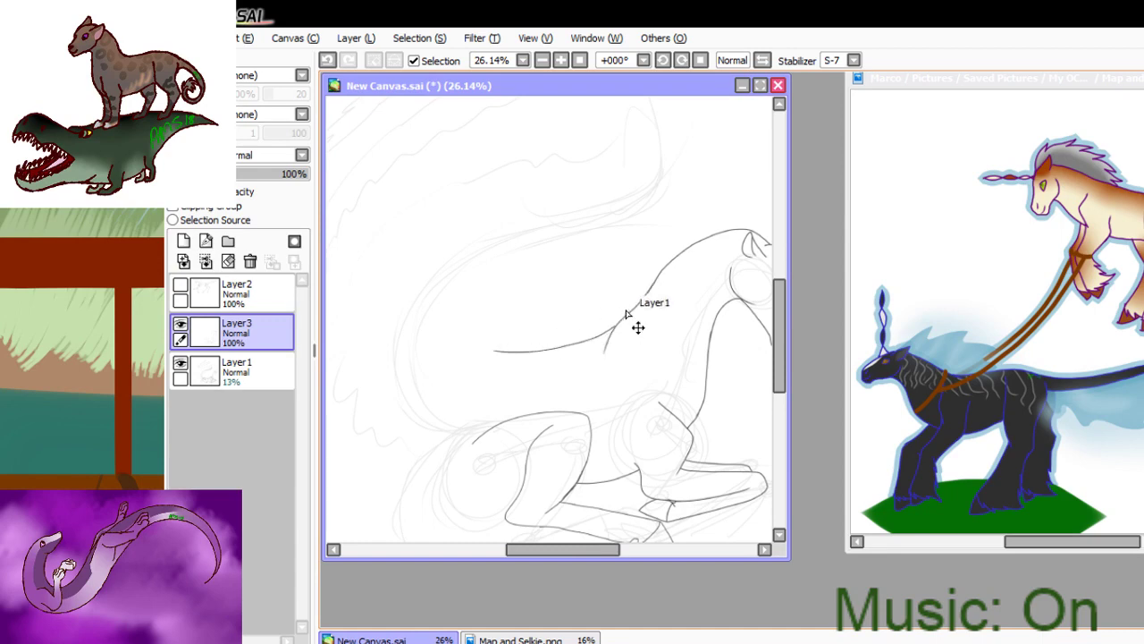
{"action": "key", "text": "ctrl+z"}
{"action": "mouse_move", "coordinate": [614, 326]}
{"action": "left_mouse_down"}
{"action": "mouse_move", "coordinate": [550, 353]}
{"action": "mouse_move", "coordinate": [495, 342]}
{"action": "left_mouse_up"}
{"action": "key", "text": "ctrl+z"}
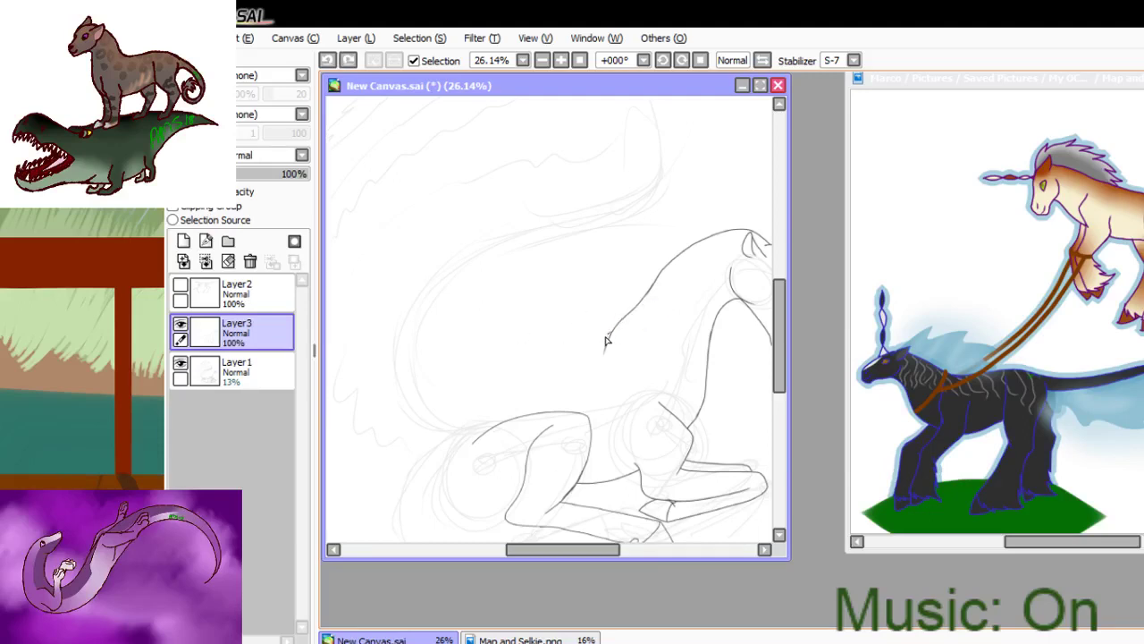
{"action": "mouse_move", "coordinate": [606, 340]}
{"action": "left_mouse_down"}
{"action": "mouse_move", "coordinate": [541, 371]}
{"action": "mouse_move", "coordinate": [475, 369]}
{"action": "left_mouse_up"}
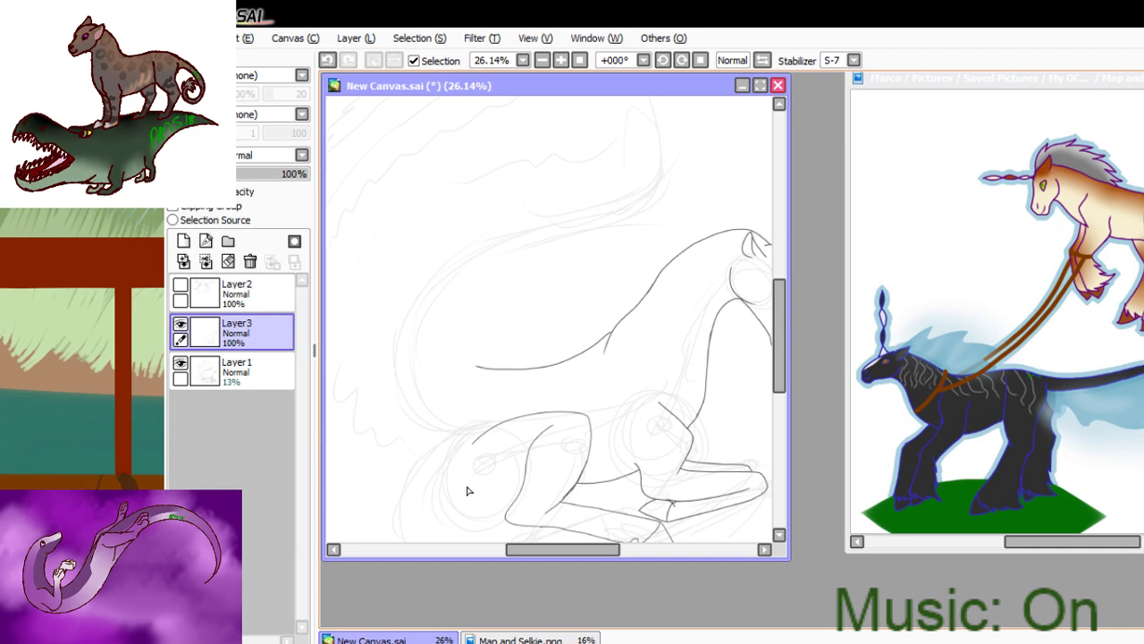
{"action": "key", "text": "ctrl+z"}
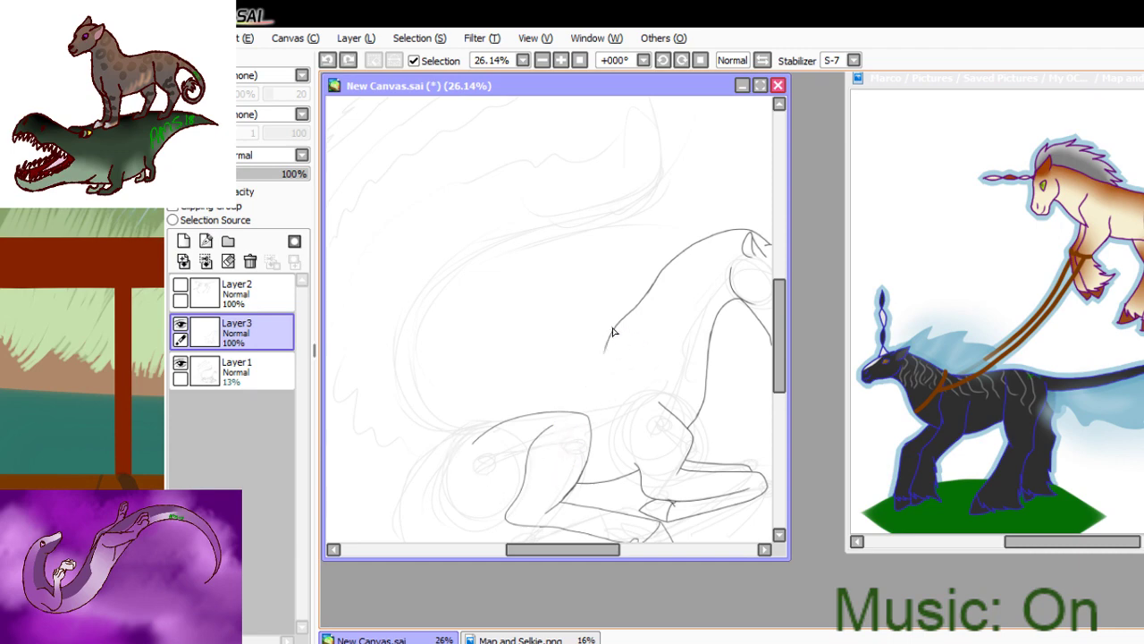
{"action": "mouse_move", "coordinate": [604, 342]}
{"action": "left_mouse_down"}
{"action": "mouse_move", "coordinate": [512, 366]}
{"action": "mouse_move", "coordinate": [463, 443]}
{"action": "left_mouse_up"}
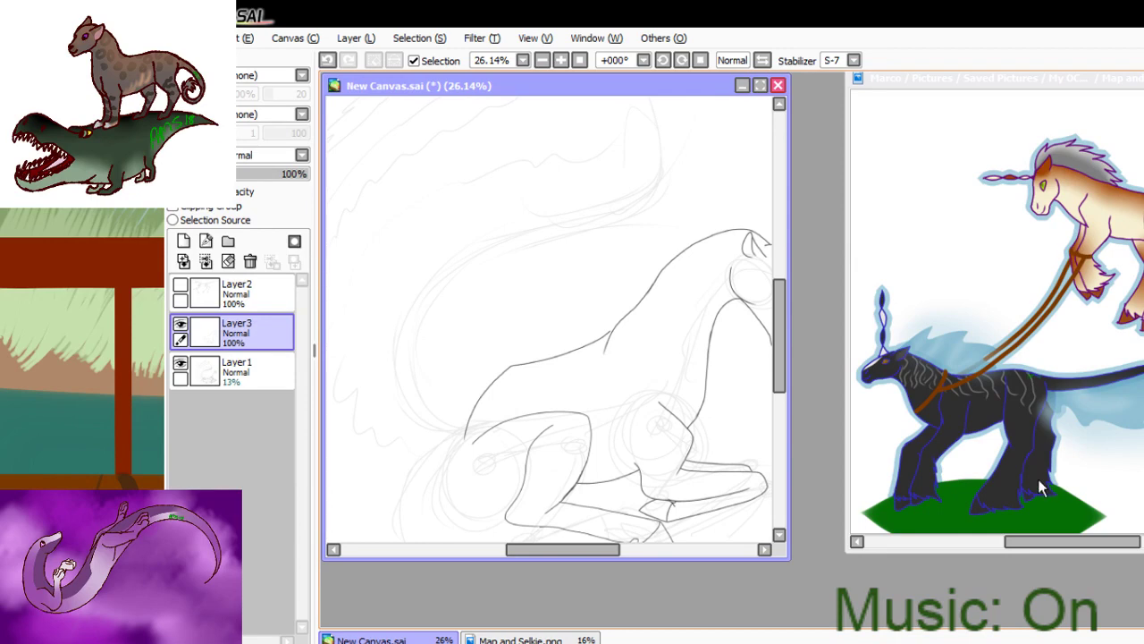
{"action": "key", "text": "ctrl+z"}
- Draw the back line from the withers over the rump, and a long tail line curving up and over the back
{"action": "mouse_move", "coordinate": [608, 339]}
{"action": "left_mouse_down"}
{"action": "mouse_move", "coordinate": [563, 389]}
{"action": "mouse_move", "coordinate": [482, 420]}
{"action": "left_mouse_up"}
{"action": "key", "text": "ctrl+z"}
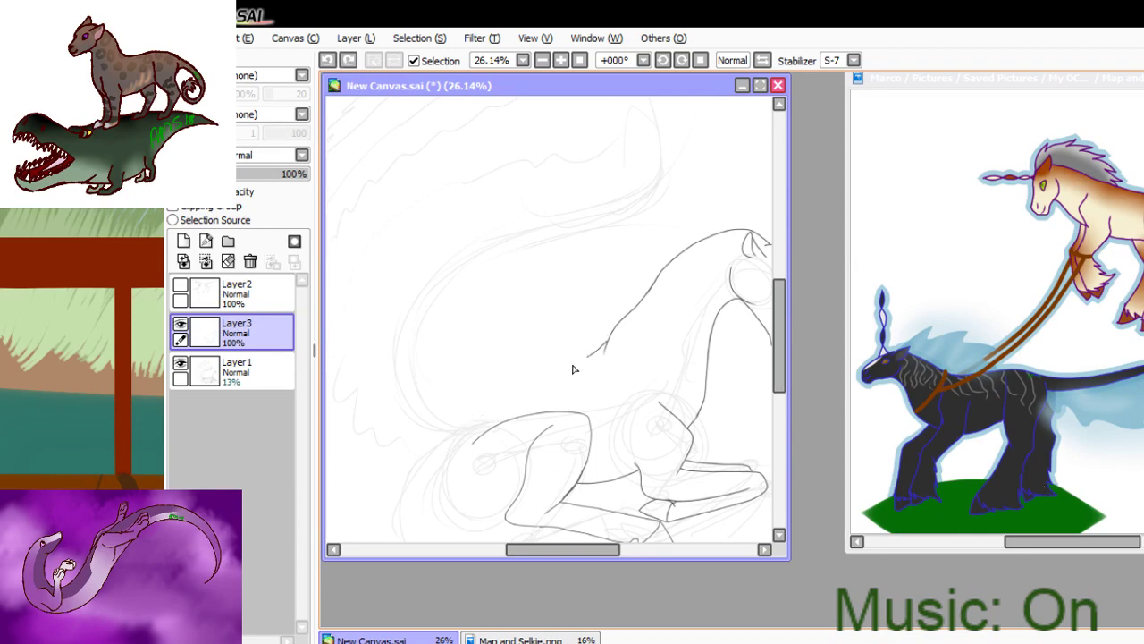
{"action": "mouse_move", "coordinate": [574, 369]}
{"action": "left_mouse_down"}
{"action": "mouse_move", "coordinate": [479, 384]}
{"action": "mouse_move", "coordinate": [454, 397]}
{"action": "mouse_move", "coordinate": [434, 442]}
{"action": "left_mouse_up"}
{"action": "mouse_move", "coordinate": [461, 395]}
{"action": "left_mouse_down"}
{"action": "mouse_move", "coordinate": [408, 369]}
{"action": "mouse_move", "coordinate": [405, 313]}
{"action": "mouse_move", "coordinate": [473, 249]}
{"action": "mouse_move", "coordinate": [674, 172]}
{"action": "mouse_move", "coordinate": [686, 130]}
{"action": "left_mouse_up"}
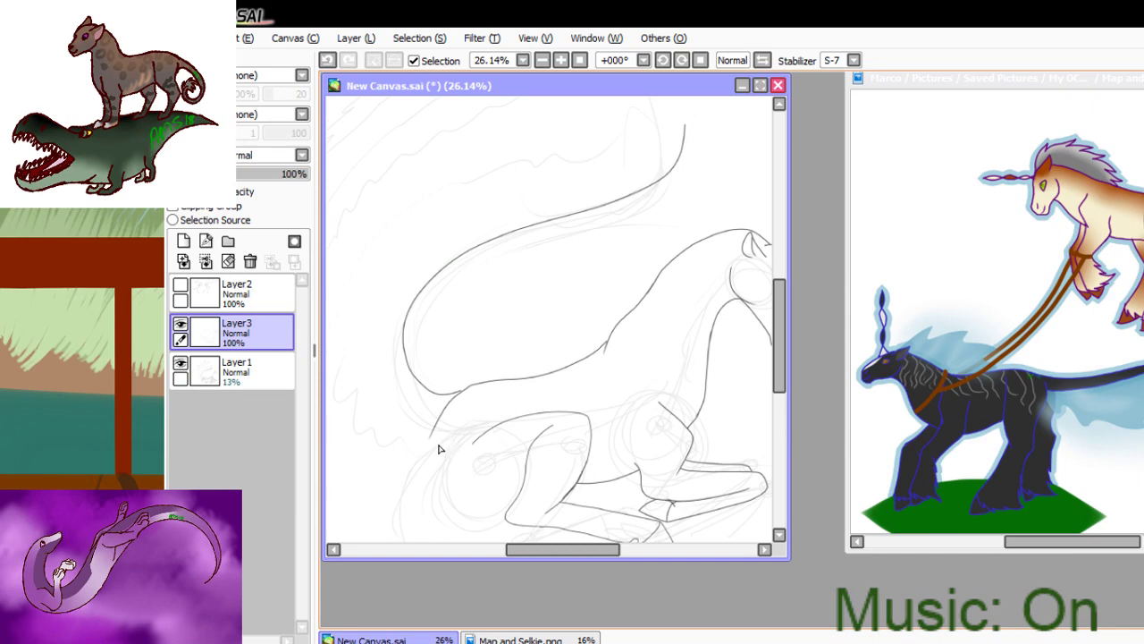
- Draw the curve of the buttock under the hindquarters to the hind leg and remove the old rump line
{"action": "left_click_drag", "start_coordinate": [440, 468], "coordinate": [500, 494]}
{"action": "key", "text": "ctrl+z"}
{"action": "mouse_move", "coordinate": [437, 462]}
{"action": "left_mouse_down"}
{"action": "mouse_move", "coordinate": [494, 493]}
{"action": "mouse_move", "coordinate": [531, 486]}
{"action": "left_mouse_up"}
{"action": "mouse_move", "coordinate": [522, 416]}
{"action": "left_mouse_down"}
{"action": "mouse_move", "coordinate": [455, 458]}
{"action": "mouse_move", "coordinate": [489, 430]}
{"action": "mouse_move", "coordinate": [579, 414]}
{"action": "mouse_move", "coordinate": [504, 410]}
{"action": "mouse_move", "coordinate": [579, 415]}
{"action": "mouse_move", "coordinate": [479, 401]}
{"action": "left_mouse_up"}
{"action": "key", "text": "ctrl+z"}
{"action": "key", "text": "ctrl+z"}
{"action": "key", "text": "ctrl+z"}
{"action": "key", "text": "ctrl+z"}
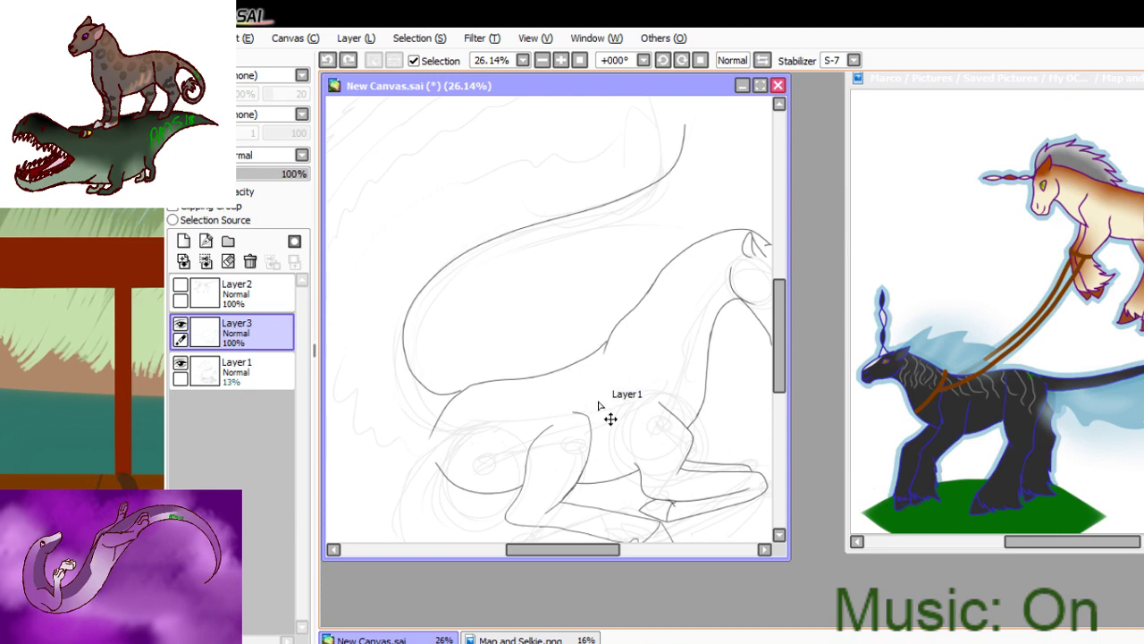
- Draw a new upper thigh line from the front of the hind leg back towards the rump
{"action": "mouse_move", "coordinate": [576, 413]}
{"action": "left_mouse_down"}
{"action": "mouse_move", "coordinate": [495, 405]}
{"action": "mouse_move", "coordinate": [579, 426]}
{"action": "mouse_move", "coordinate": [581, 414]}
{"action": "mouse_move", "coordinate": [497, 400]}
{"action": "left_mouse_up"}
{"action": "key", "text": "ctrl+z"}
{"action": "key", "text": "ctrl+z"}
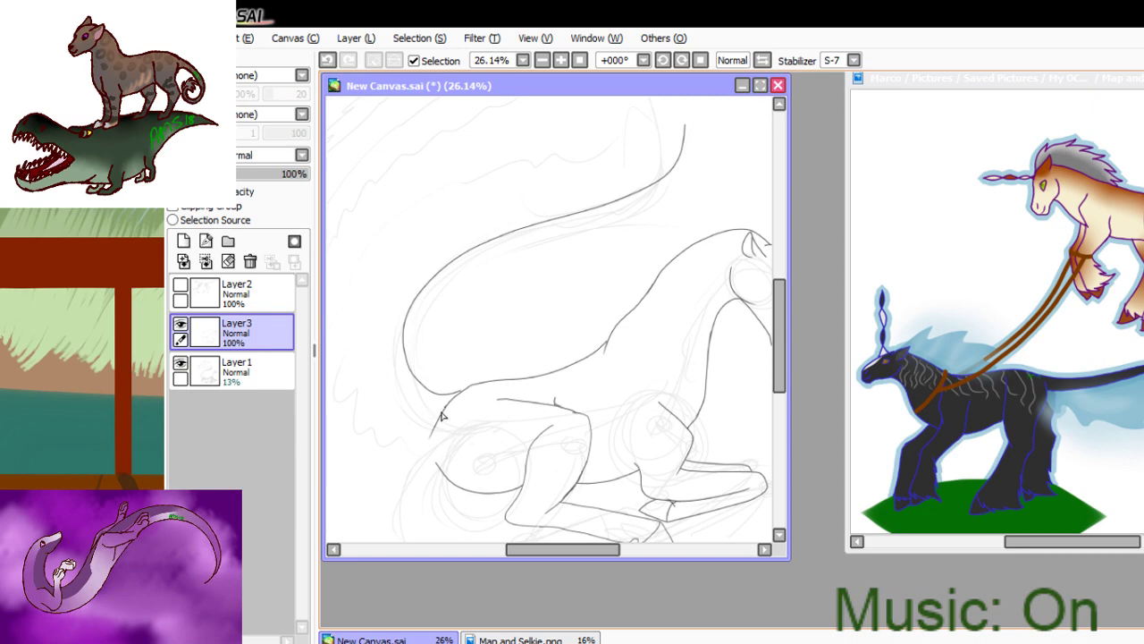
- Draw the rear of the rump, joining the back line to the buttock curve
{"action": "key", "text": "ctrl+z"}
{"action": "left_click_drag", "start_coordinate": [433, 457], "coordinate": [435, 422]}
{"action": "key", "text": "ctrl+z"}
{"action": "left_click_drag", "start_coordinate": [443, 473], "coordinate": [451, 483]}
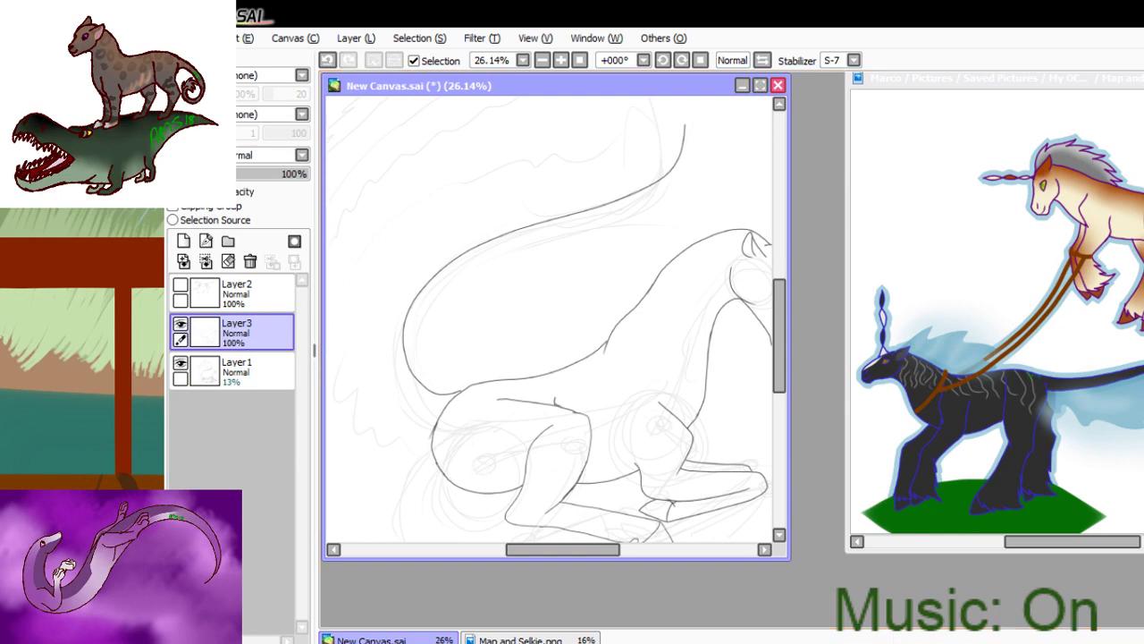
- Erase the stray overlapping line ends along the rear of the rump outline
{"action": "scroll", "coordinate": [427, 447], "scroll_direction": "up", "scroll_amount": 5}
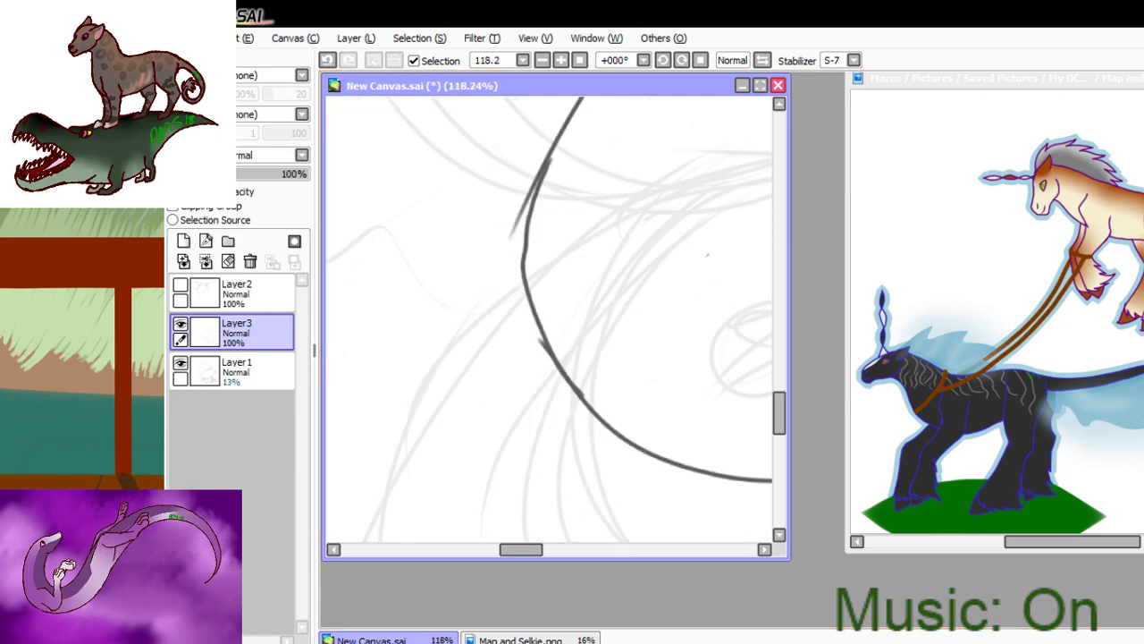
{"action": "mouse_move", "coordinate": [536, 168]}
{"action": "left_mouse_down"}
{"action": "mouse_move", "coordinate": [509, 255]}
{"action": "mouse_move", "coordinate": [548, 150]}
{"action": "left_mouse_up"}
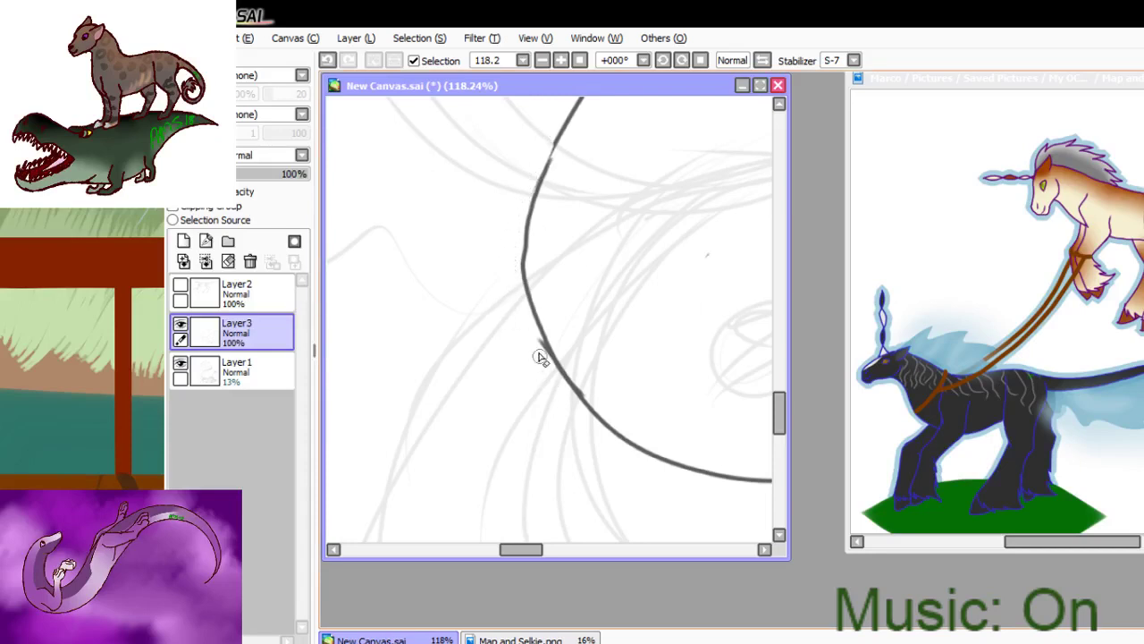
{"action": "left_click_drag", "start_coordinate": [521, 295], "coordinate": [577, 412]}
{"action": "mouse_move", "coordinate": [526, 284]}
{"action": "left_mouse_down"}
{"action": "mouse_move", "coordinate": [587, 391]}
{"action": "mouse_move", "coordinate": [540, 336]}
{"action": "mouse_move", "coordinate": [525, 284]}
{"action": "mouse_move", "coordinate": [590, 407]}
{"action": "left_mouse_up"}
{"action": "key", "text": "ctrl+z"}
{"action": "key", "text": "ctrl+z"}
{"action": "left_click_drag", "start_coordinate": [557, 140], "coordinate": [536, 198]}
- Paint a selection over the whole tail line, from its tip to where it meets the rump
{"action": "left_click", "coordinate": [579, 60]}
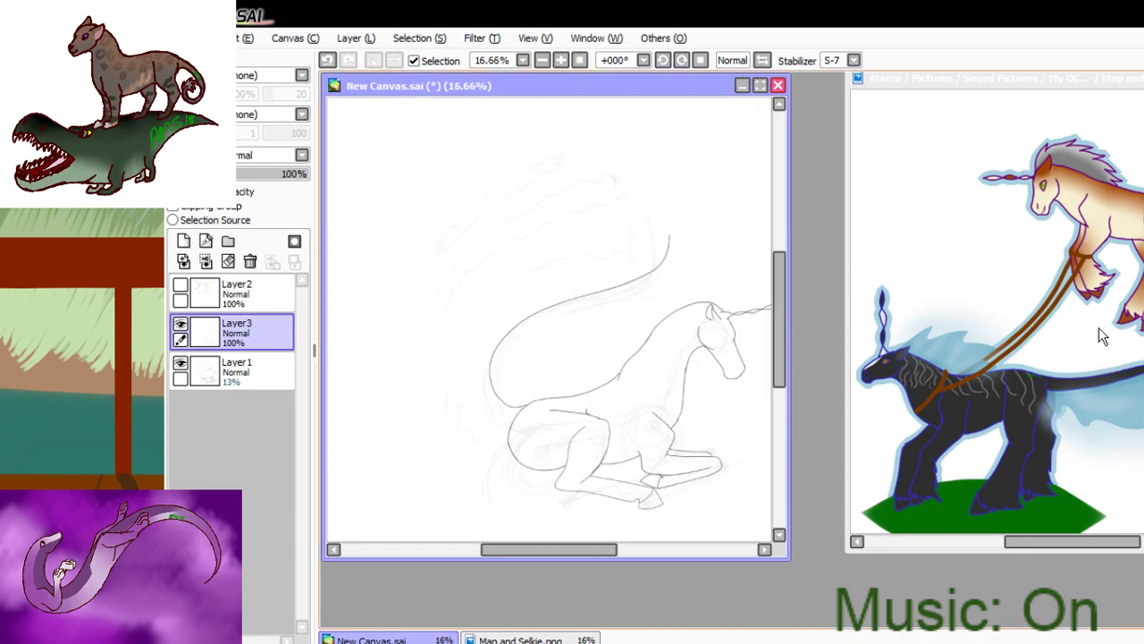
{"action": "left_click_drag", "start_coordinate": [483, 253], "coordinate": [698, 383]}
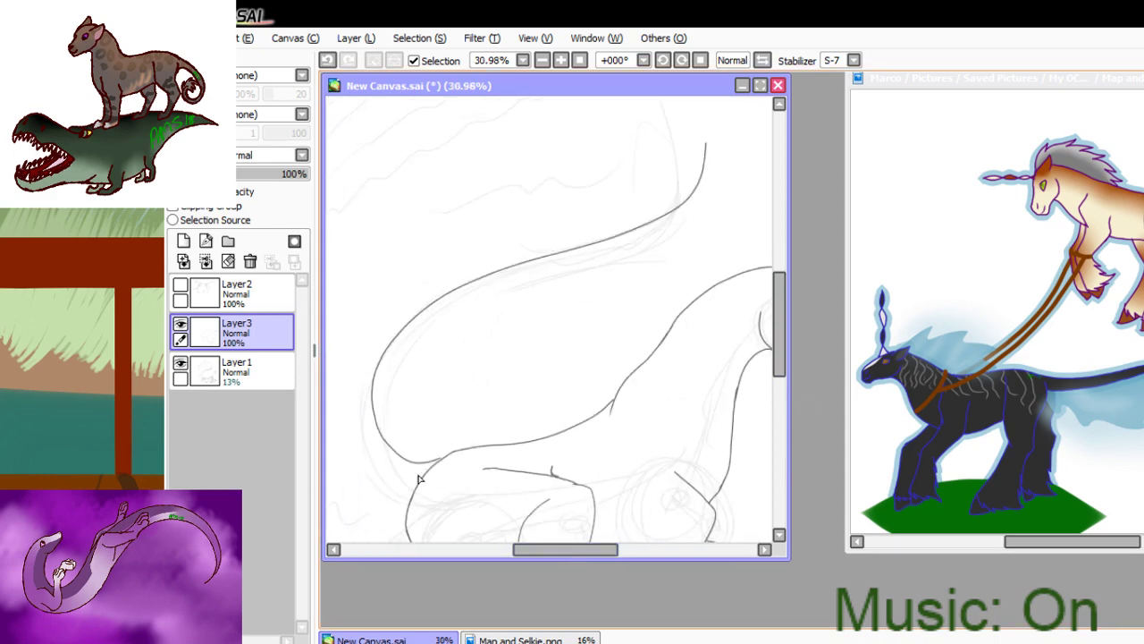
{"action": "mouse_move", "coordinate": [453, 429]}
{"action": "left_mouse_down"}
{"action": "mouse_move", "coordinate": [654, 255]}
{"action": "mouse_move", "coordinate": [710, 156]}
{"action": "mouse_move", "coordinate": [622, 148]}
{"action": "mouse_move", "coordinate": [445, 269]}
{"action": "mouse_move", "coordinate": [357, 363]}
{"action": "mouse_move", "coordinate": [401, 488]}
{"action": "left_mouse_up"}
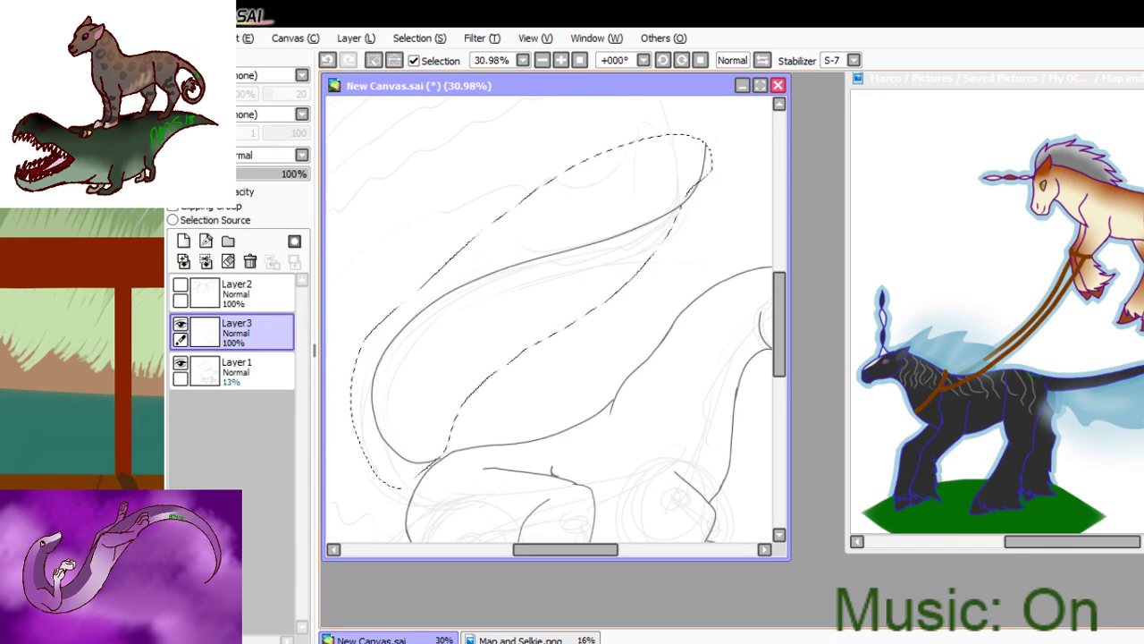
{"action": "key", "text": "s"}
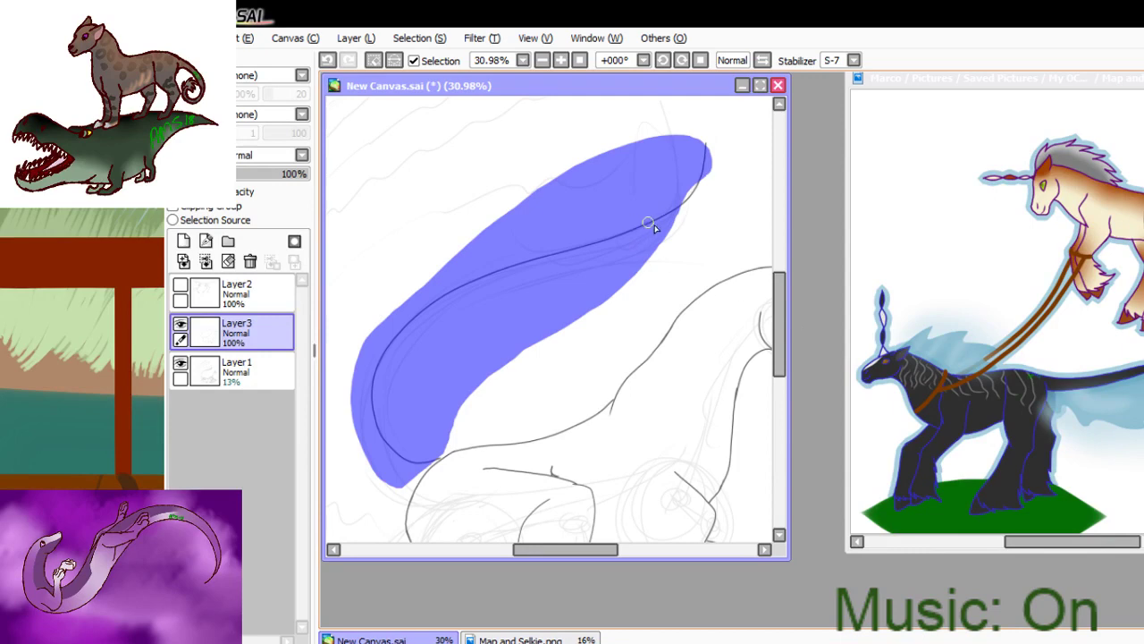
{"action": "mouse_move", "coordinate": [654, 229]}
{"action": "left_mouse_down"}
{"action": "mouse_move", "coordinate": [708, 168]}
{"action": "mouse_move", "coordinate": [636, 245]}
{"action": "mouse_move", "coordinate": [699, 152]}
{"action": "mouse_move", "coordinate": [663, 228]}
{"action": "left_mouse_up"}
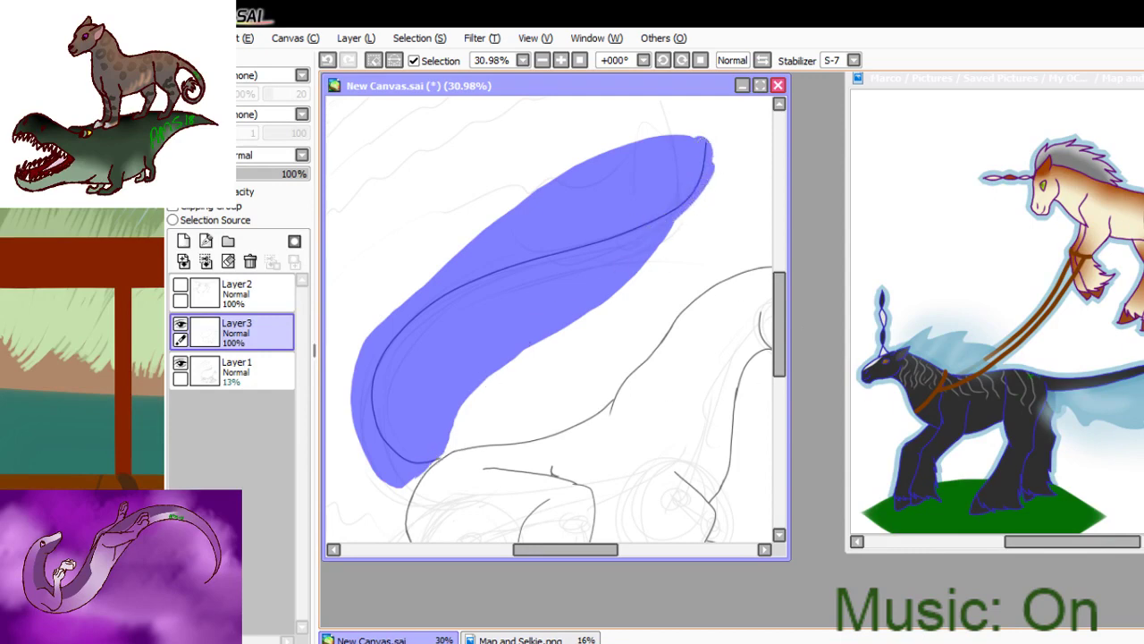
{"action": "key", "text": "n"}
{"action": "left_click_drag", "start_coordinate": [408, 436], "coordinate": [506, 500]}
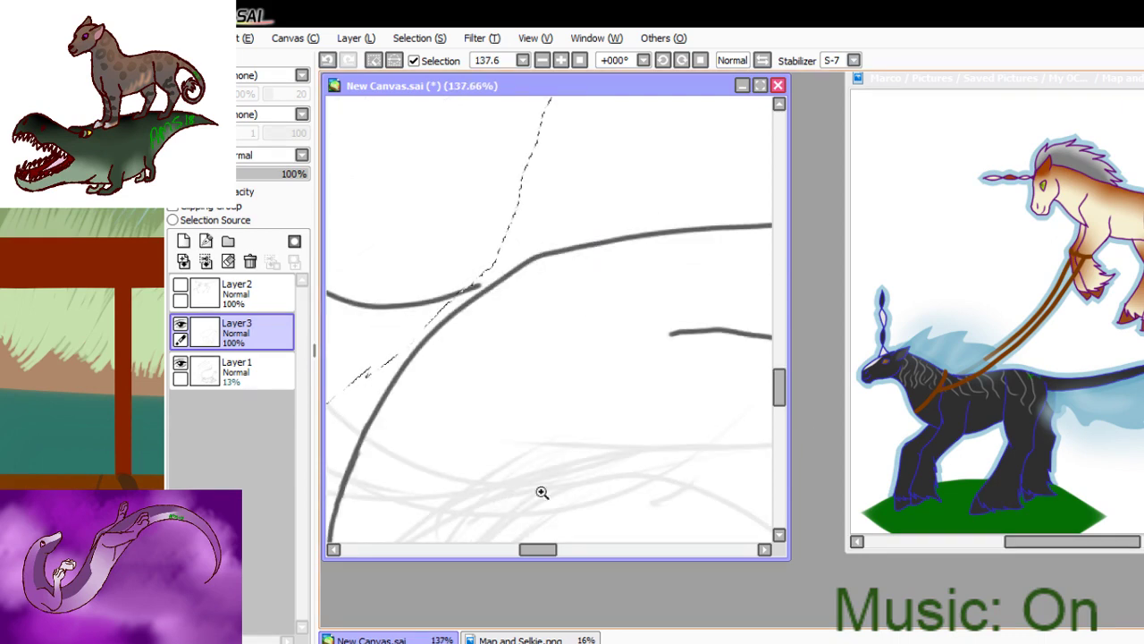
{"action": "key", "text": "s"}
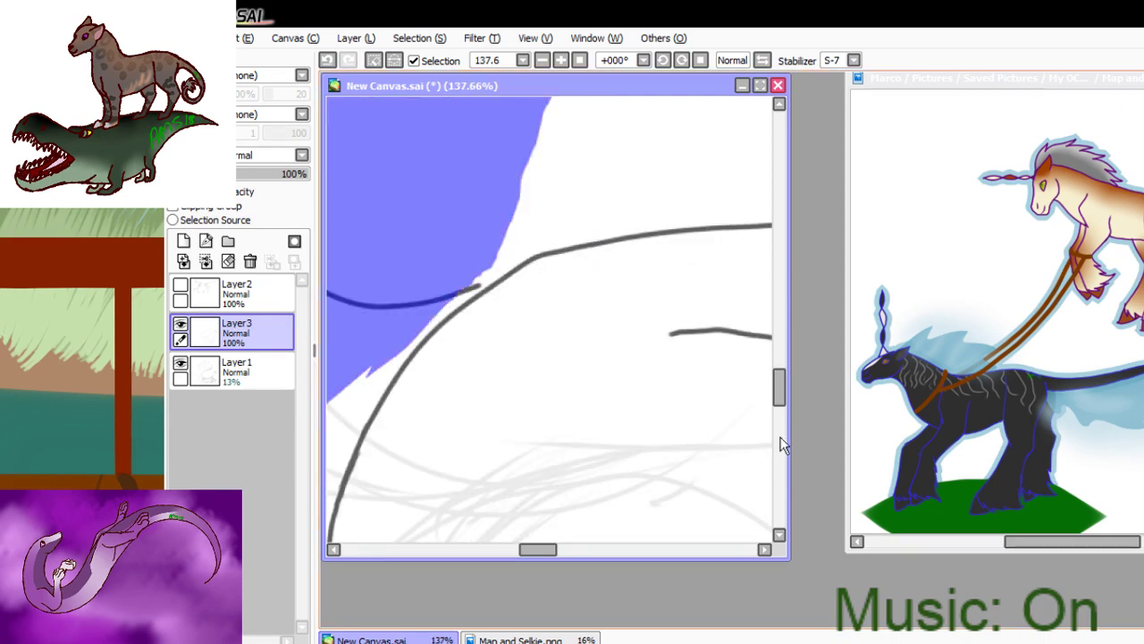
{"action": "left_click_drag", "start_coordinate": [426, 289], "coordinate": [509, 240]}
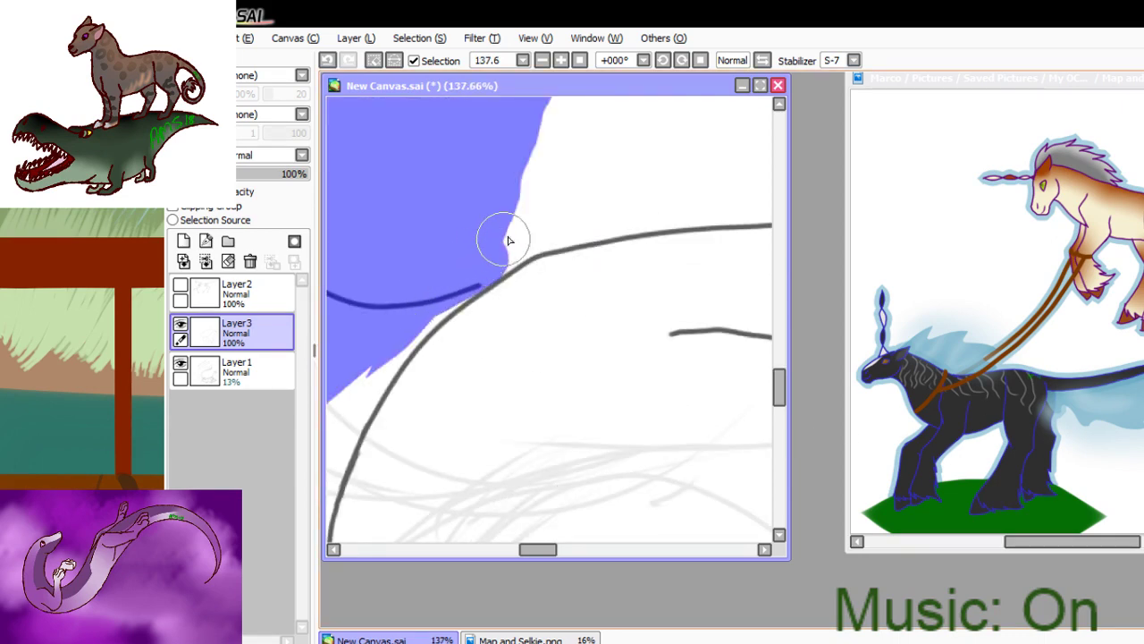
- Copy the selected tail line onto a new layer above Layer3 and start transforming the copy
{"action": "left_click", "coordinate": [578, 60]}
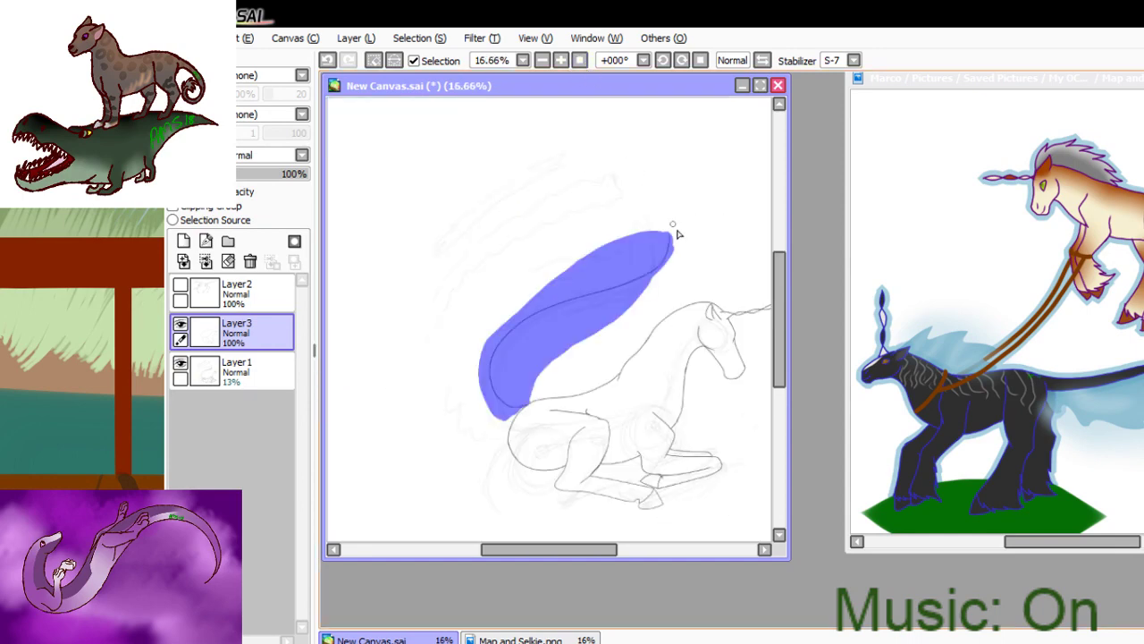
{"action": "key", "text": "ctrl+shift+n"}
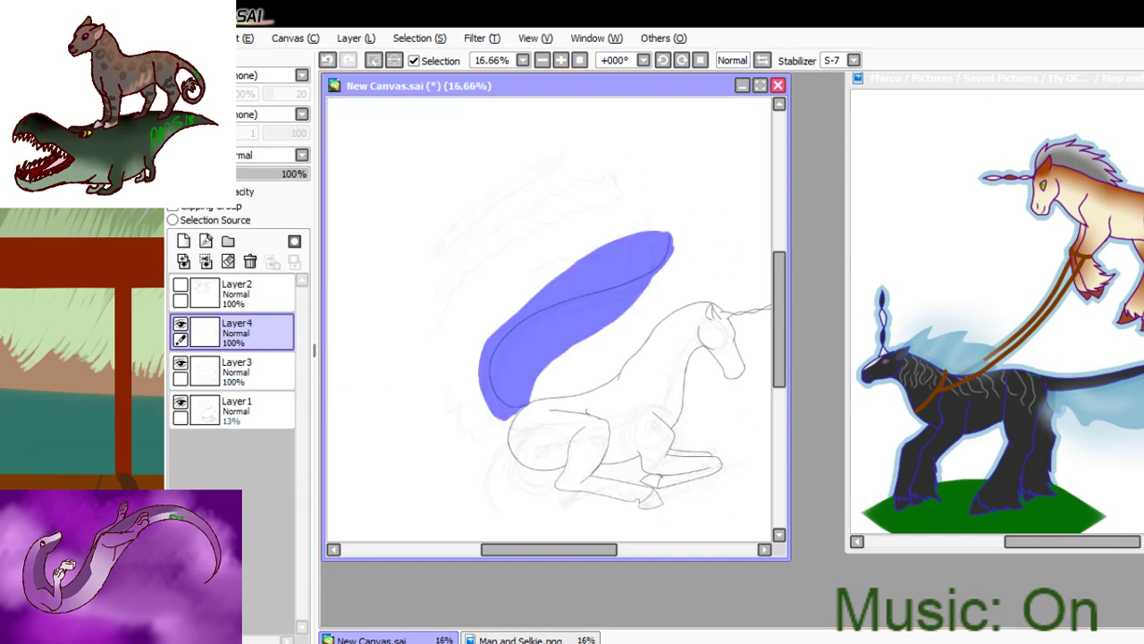
{"action": "key", "text": "ctrl+t"}
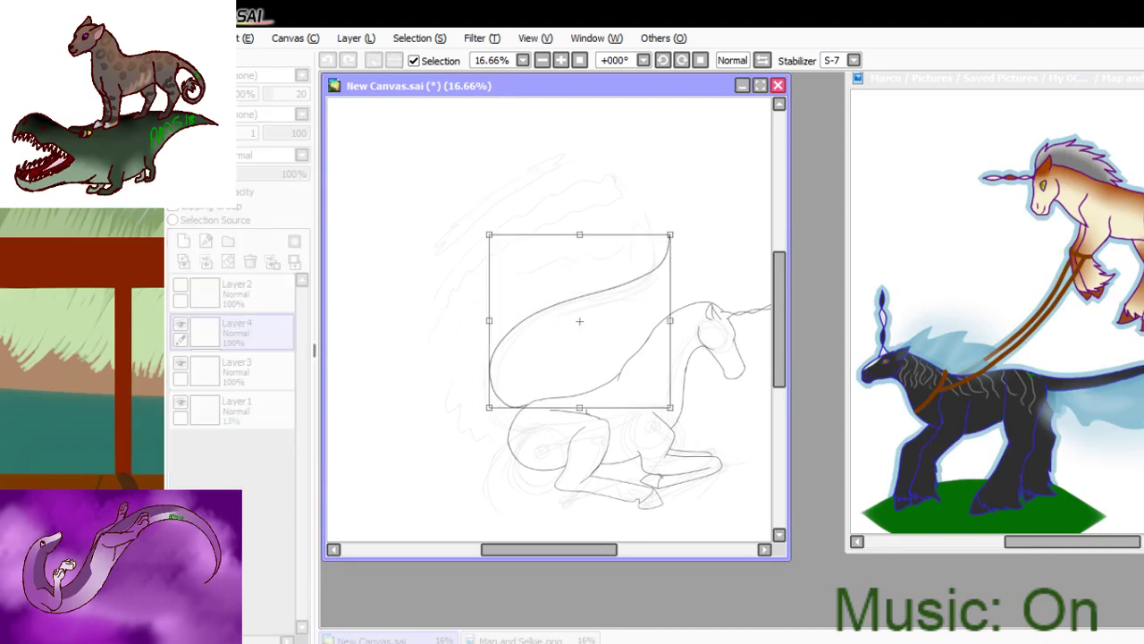
- Shift and distort the copied tail line to form the tail's outer edge meeting at the tip, apply it, and deselect
{"action": "left_click_drag", "start_coordinate": [617, 363], "coordinate": [593, 358]}
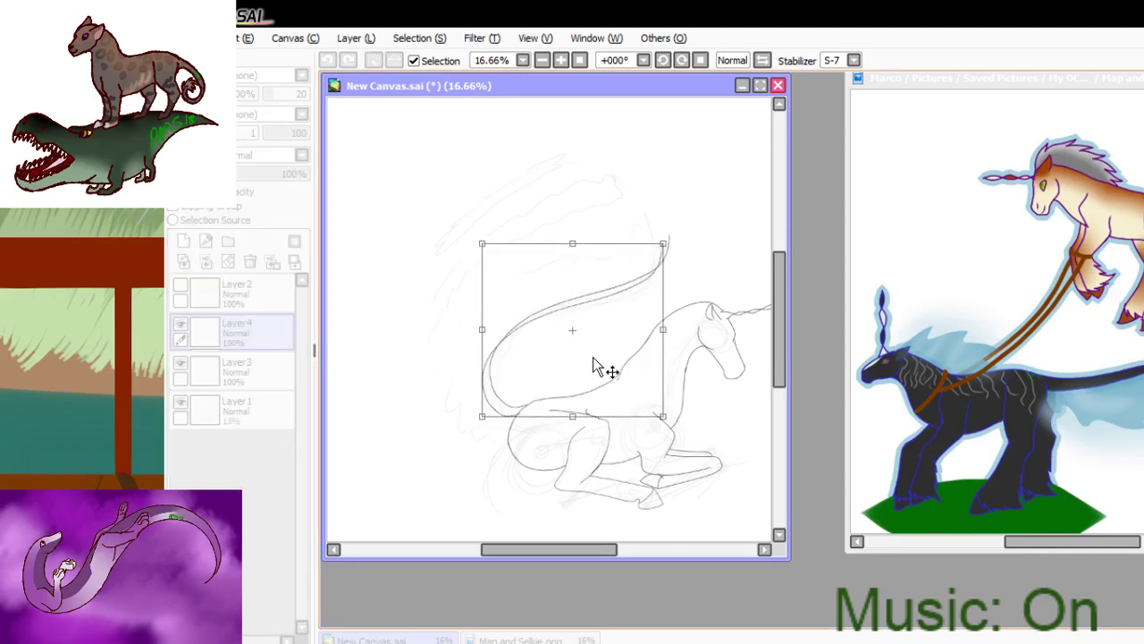
{"action": "left_click_drag", "start_coordinate": [664, 244], "coordinate": [671, 231]}
{"action": "left_click_drag", "start_coordinate": [483, 245], "coordinate": [488, 212]}
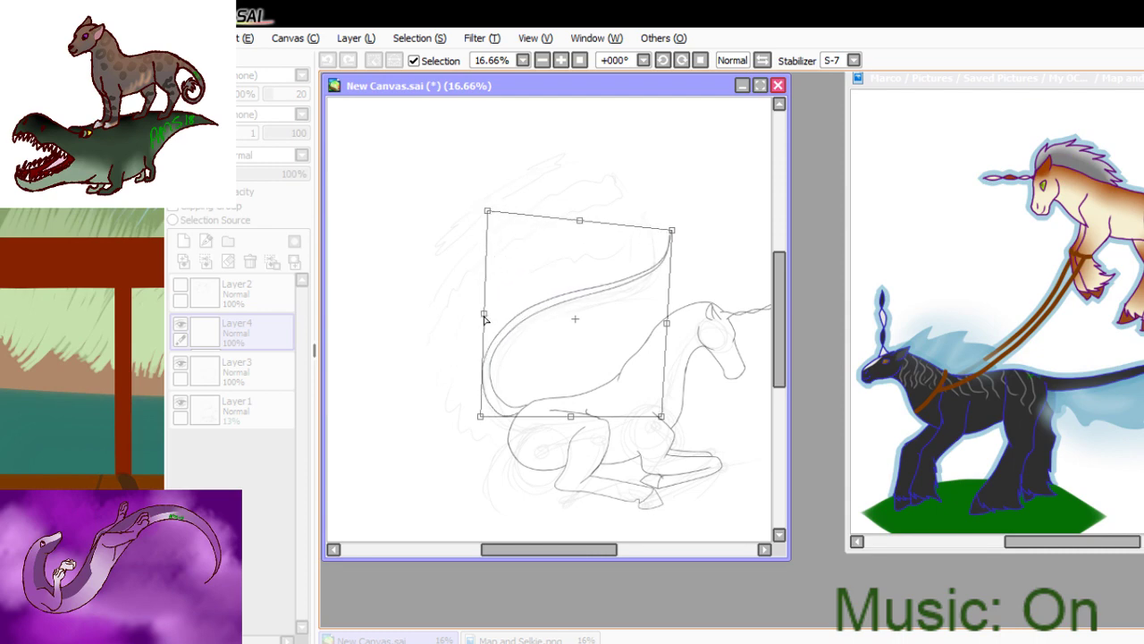
{"action": "left_click_drag", "start_coordinate": [484, 317], "coordinate": [481, 316]}
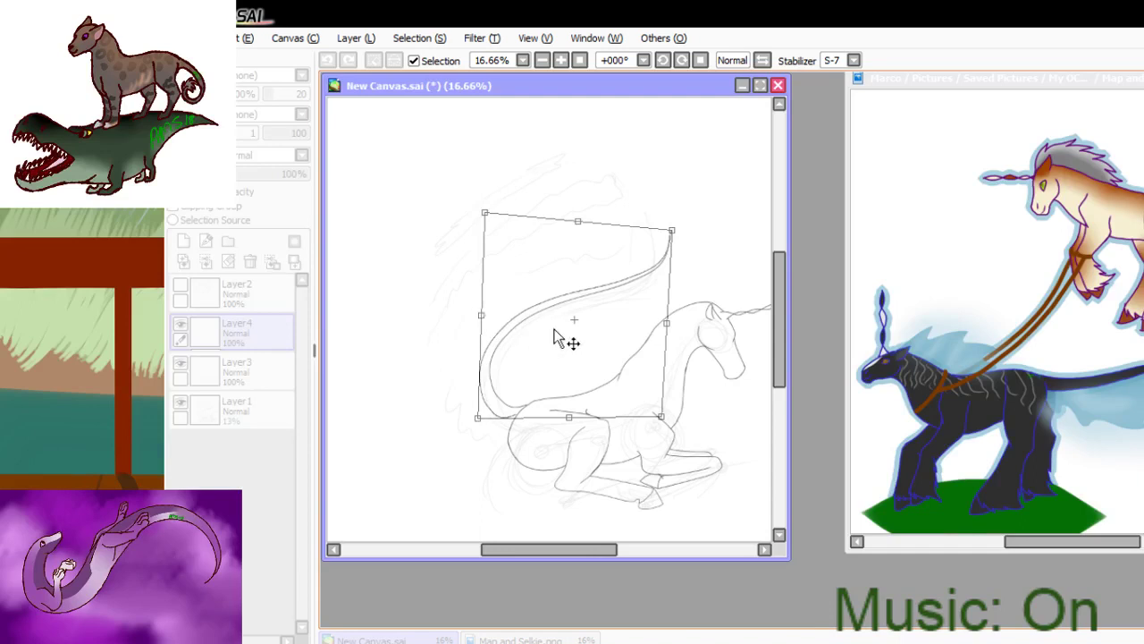
{"action": "key", "text": "Return"}
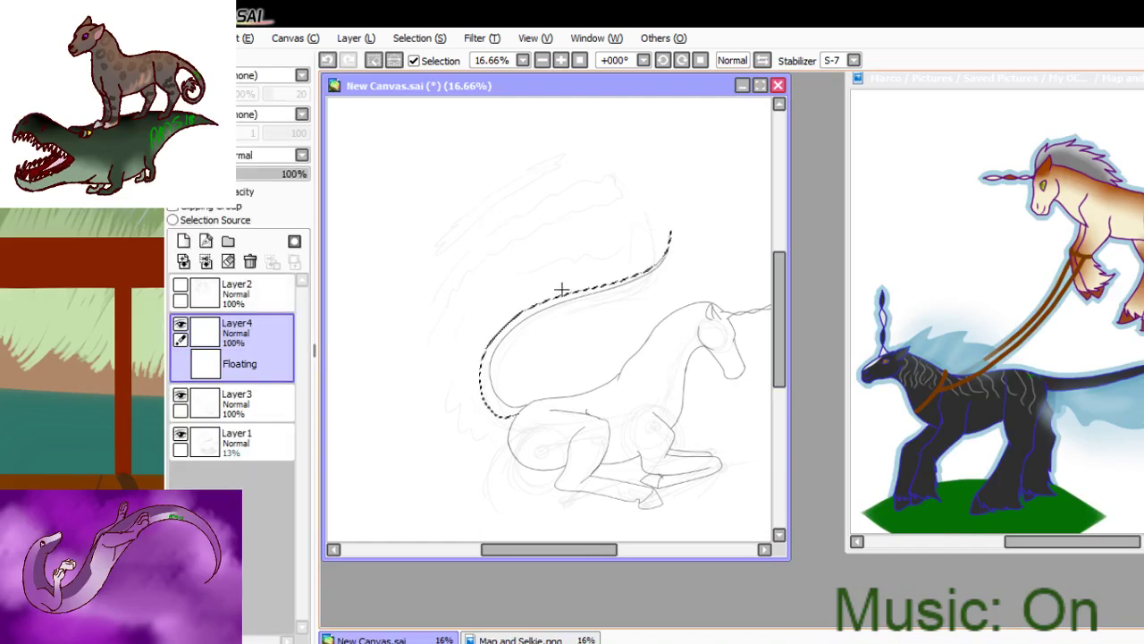
{"action": "left_click", "coordinate": [376, 59]}
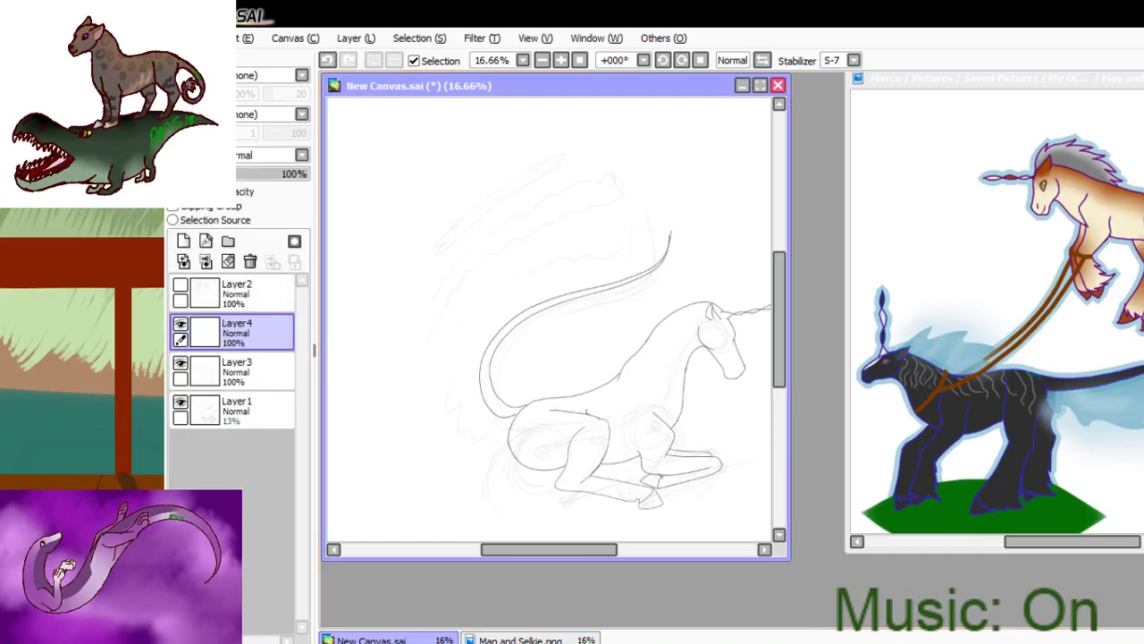
- Erase the root ends of both tail lines near the rump, the outer on Layer4 and the inner on Layer3
{"action": "left_click_drag", "start_coordinate": [466, 400], "coordinate": [671, 482]}
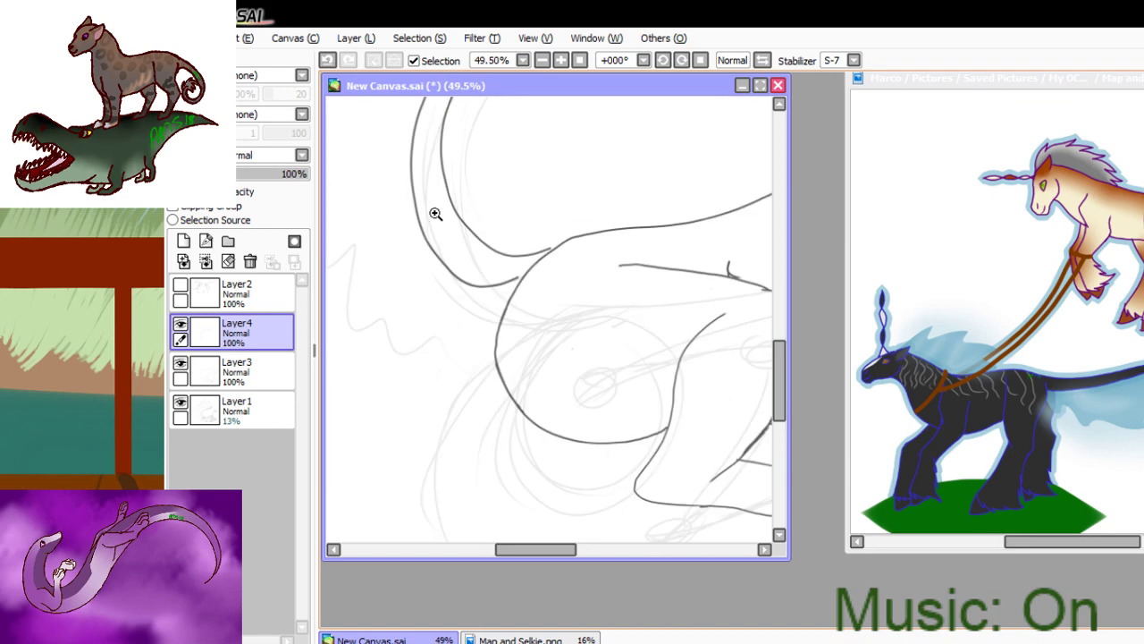
{"action": "left_click_drag", "start_coordinate": [435, 214], "coordinate": [764, 348]}
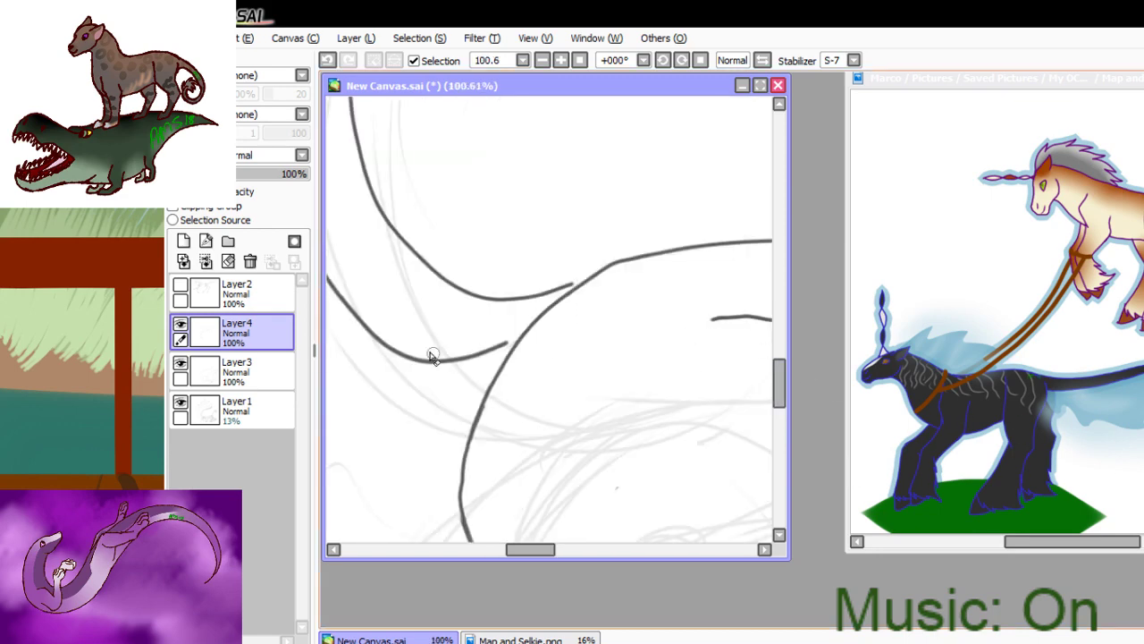
{"action": "mouse_move", "coordinate": [513, 328]}
{"action": "left_mouse_down"}
{"action": "mouse_move", "coordinate": [462, 382]}
{"action": "mouse_move", "coordinate": [504, 338]}
{"action": "mouse_move", "coordinate": [401, 388]}
{"action": "left_mouse_up"}
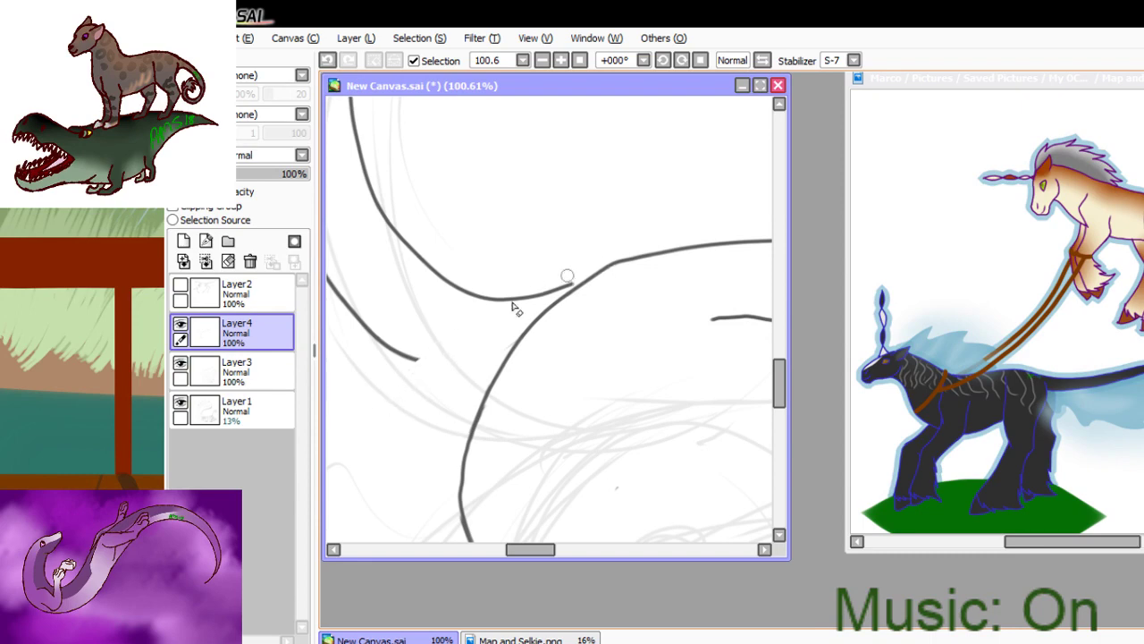
{"action": "left_click", "coordinate": [280, 299]}
{"action": "left_click", "coordinate": [276, 375]}
{"action": "mouse_move", "coordinate": [551, 288]}
{"action": "left_mouse_down"}
{"action": "mouse_move", "coordinate": [592, 262]}
{"action": "mouse_move", "coordinate": [474, 315]}
{"action": "mouse_move", "coordinate": [532, 259]}
{"action": "mouse_move", "coordinate": [437, 331]}
{"action": "left_mouse_up"}
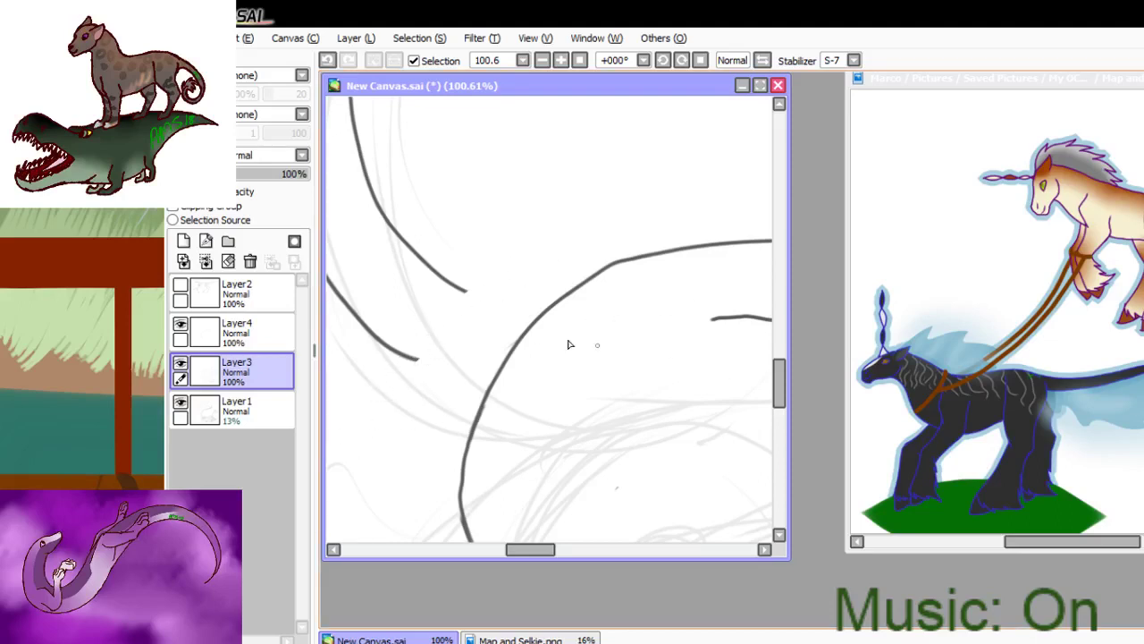
- Draw the ends of both tail lines on Layer3 so they curve into the rump, redoing strokes that miss
{"action": "mouse_move", "coordinate": [469, 290]}
{"action": "left_mouse_down"}
{"action": "mouse_move", "coordinate": [541, 296]}
{"action": "mouse_move", "coordinate": [585, 269]}
{"action": "mouse_move", "coordinate": [538, 299]}
{"action": "mouse_move", "coordinate": [474, 294]}
{"action": "mouse_move", "coordinate": [576, 293]}
{"action": "left_mouse_up"}
{"action": "key", "text": "ctrl+z"}
{"action": "key", "text": "ctrl+z"}
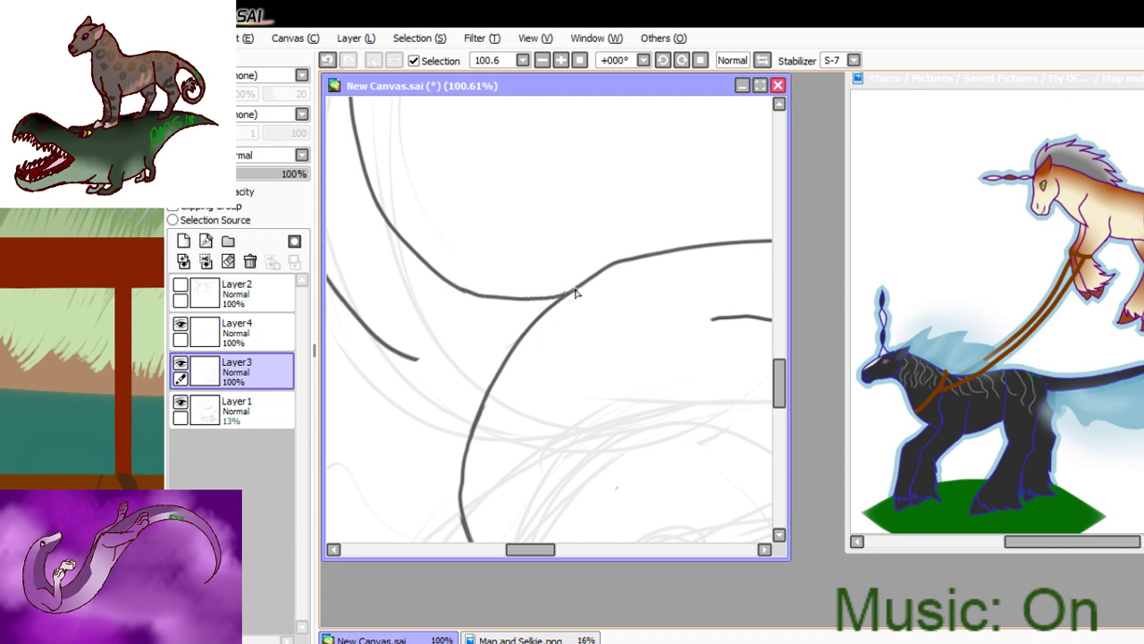
{"action": "mouse_move", "coordinate": [421, 359]}
{"action": "left_mouse_down"}
{"action": "mouse_move", "coordinate": [482, 374]}
{"action": "mouse_move", "coordinate": [402, 358]}
{"action": "mouse_move", "coordinate": [505, 368]}
{"action": "mouse_move", "coordinate": [466, 379]}
{"action": "mouse_move", "coordinate": [407, 357]}
{"action": "left_mouse_up"}
{"action": "key", "text": "ctrl+z"}
{"action": "key", "text": "ctrl+z"}
{"action": "key", "text": "ctrl+z"}
{"action": "key", "text": "ctrl+z"}
- Draw the unicorn's pointed, almond-shaped eye outline on Layer3, between the cheek curve and the forehead line
{"action": "left_click", "coordinate": [581, 63]}
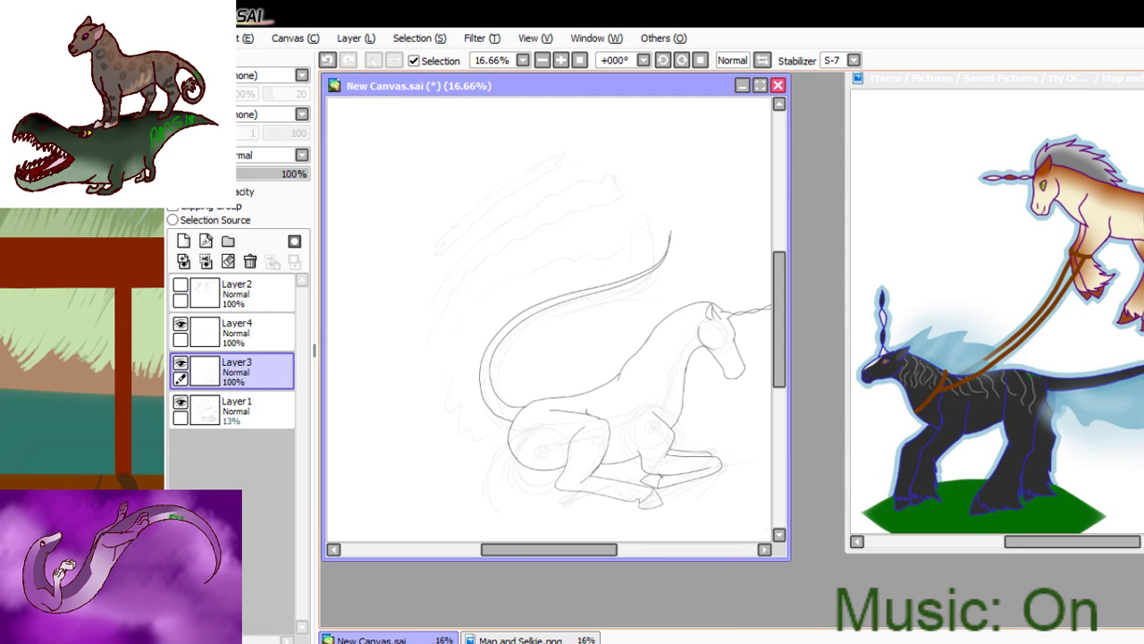
{"action": "scroll", "coordinate": [756, 361], "scroll_direction": "up", "scroll_amount": 5}
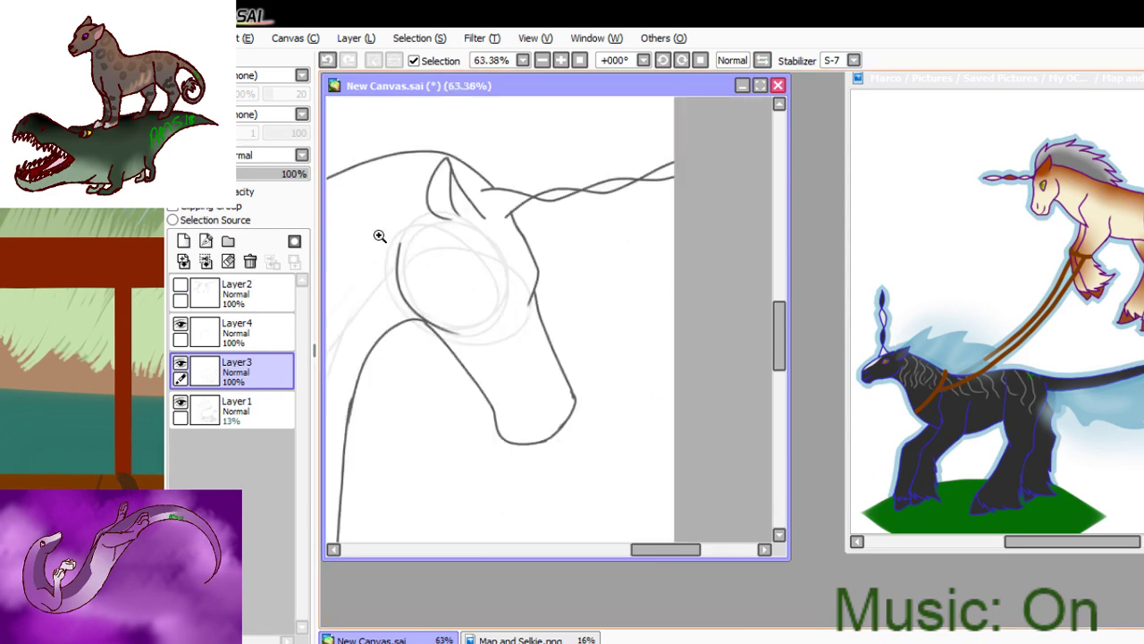
{"action": "scroll", "coordinate": [808, 350], "scroll_direction": "up", "scroll_amount": 1}
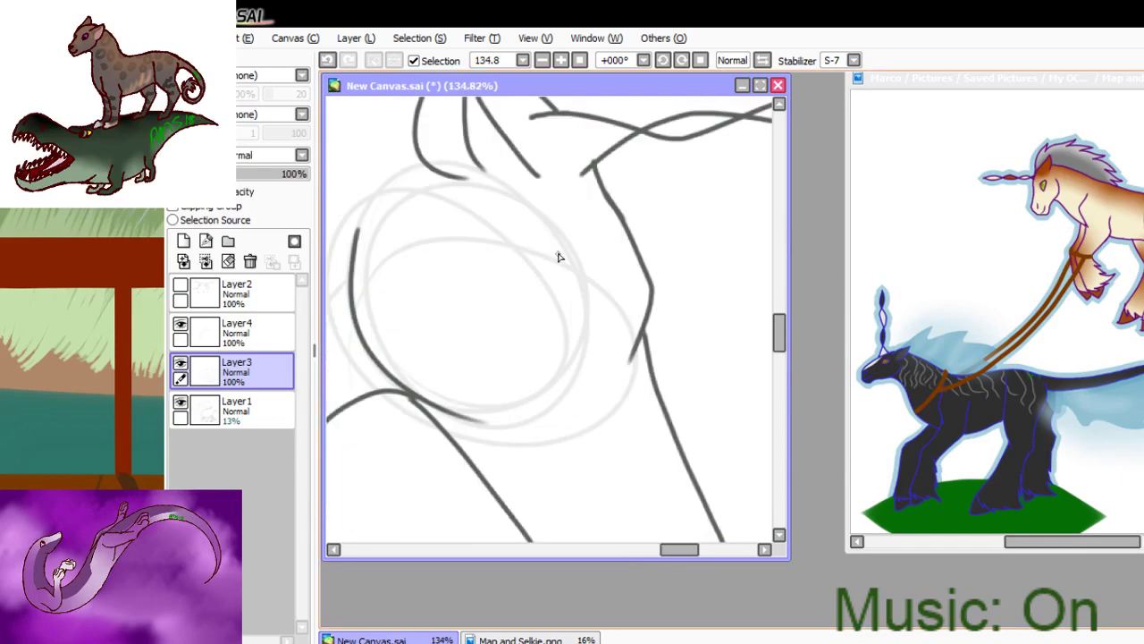
{"action": "left_click_drag", "start_coordinate": [556, 244], "coordinate": [588, 323]}
{"action": "key", "text": "ctrl+z"}
{"action": "mouse_move", "coordinate": [544, 263]}
{"action": "left_mouse_down"}
{"action": "mouse_move", "coordinate": [580, 340]}
{"action": "mouse_move", "coordinate": [593, 317]}
{"action": "mouse_move", "coordinate": [579, 339]}
{"action": "left_mouse_up"}
{"action": "key", "text": "ctrl+z"}
{"action": "key", "text": "ctrl+z"}
- Add a new layer directly above Layer1 at 25% opacity and shade the inside of the eye grey
{"action": "left_click", "coordinate": [262, 396]}
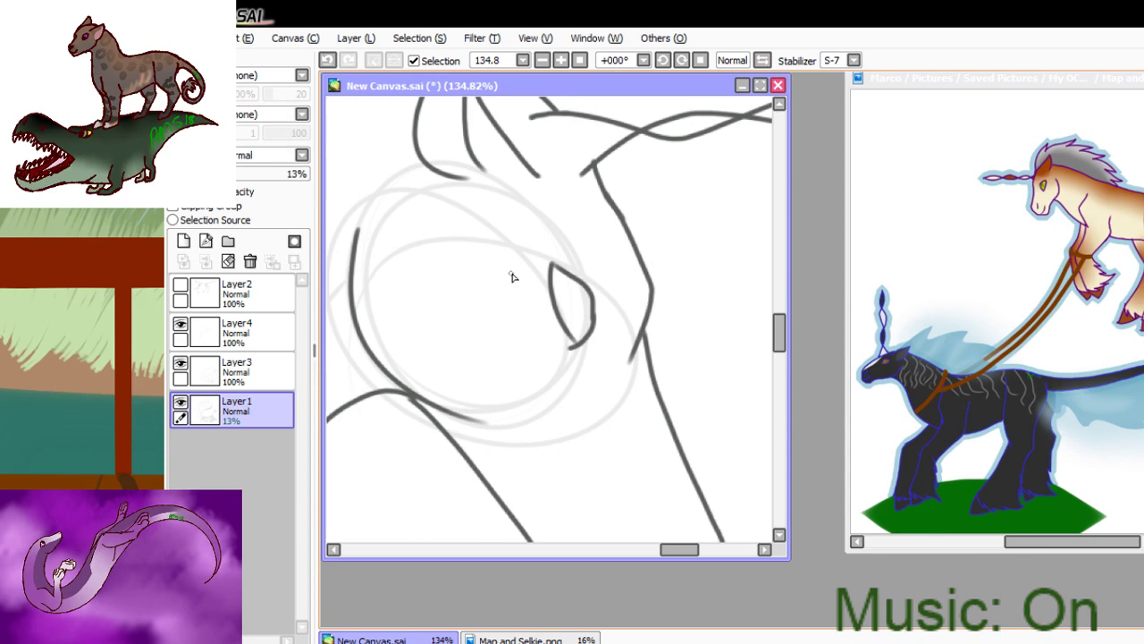
{"action": "left_click", "coordinate": [183, 240]}
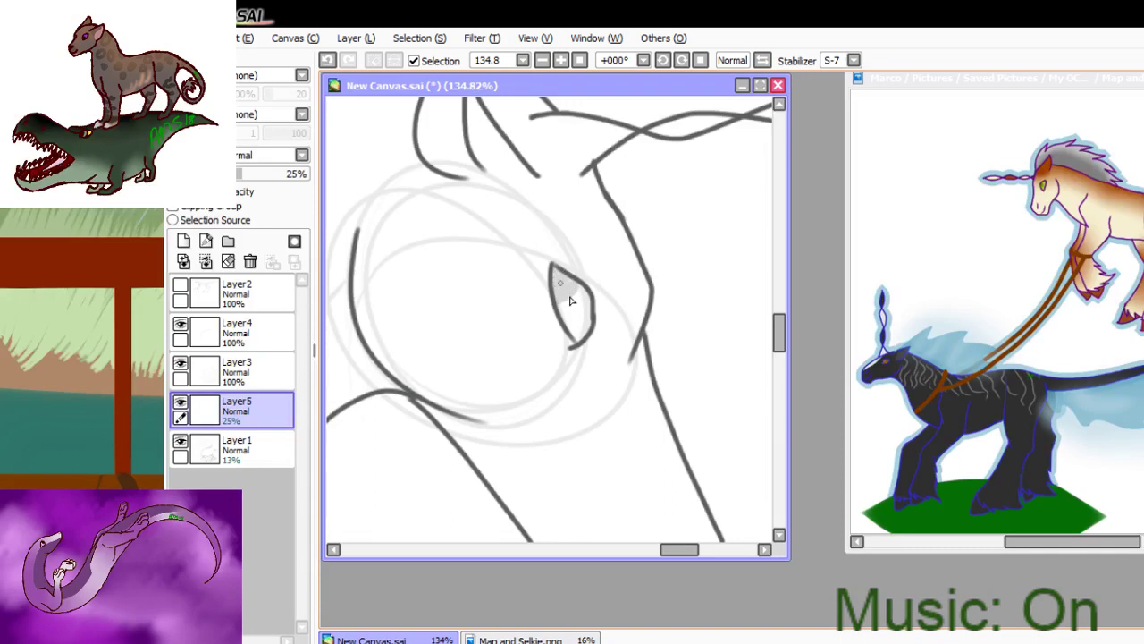
{"action": "mouse_move", "coordinate": [589, 313]}
{"action": "left_mouse_down"}
{"action": "mouse_move", "coordinate": [579, 304]}
{"action": "mouse_move", "coordinate": [580, 324]}
{"action": "left_mouse_up"}
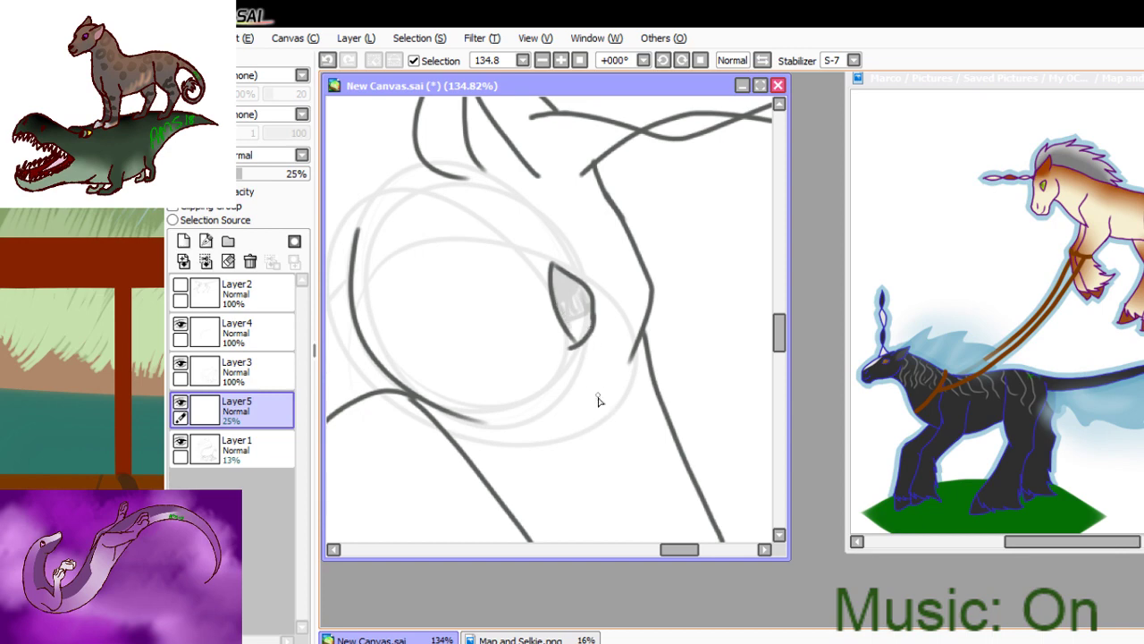
{"action": "left_click", "coordinate": [579, 60]}
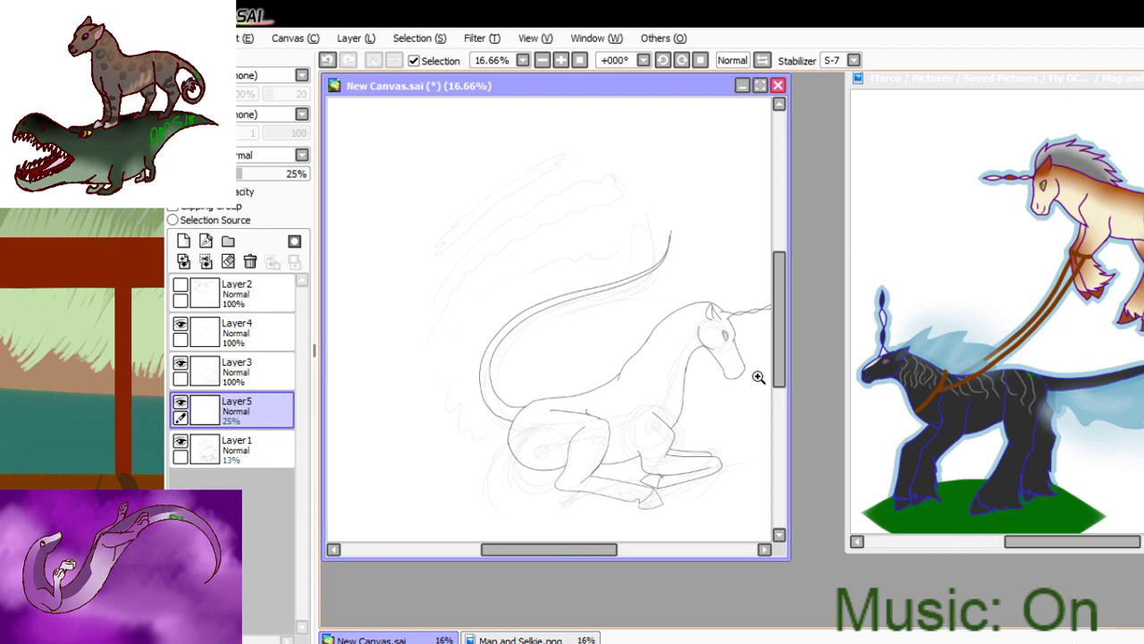
{"action": "left_click_drag", "start_coordinate": [586, 297], "coordinate": [747, 340]}
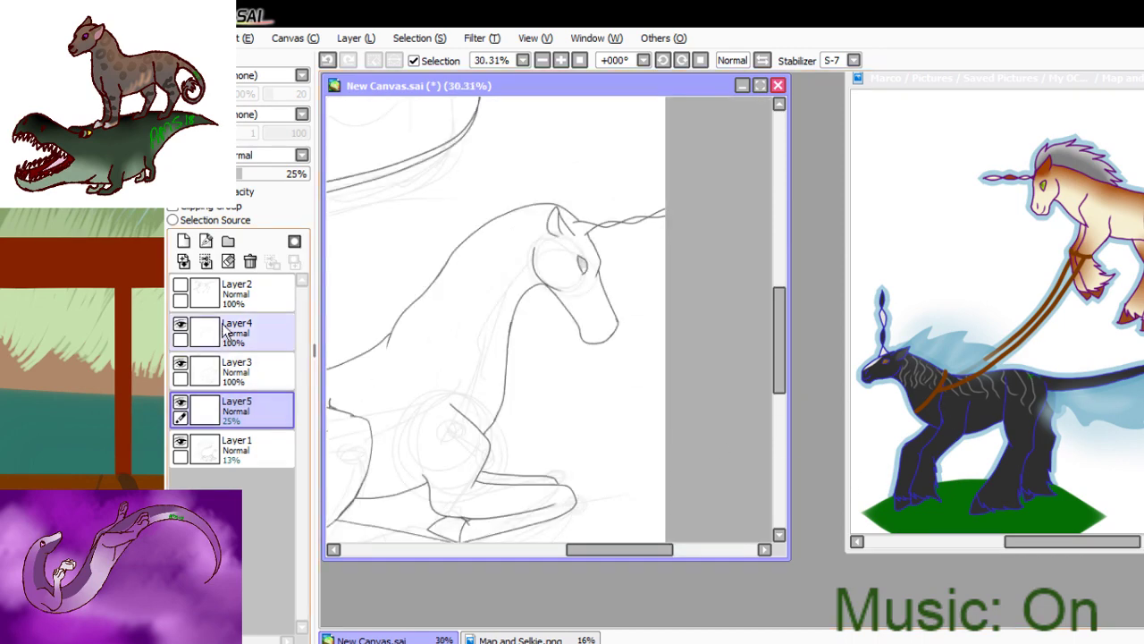
- Delete the low-opacity sketch layers Layer5 and Layer1
{"action": "left_click", "coordinate": [251, 260]}
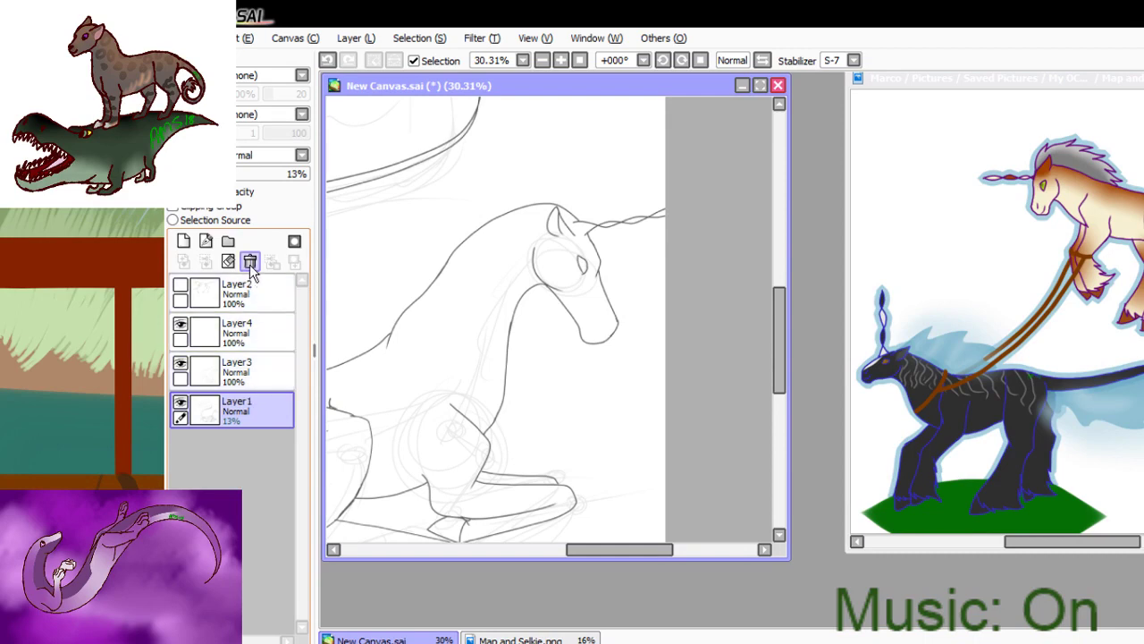
{"action": "left_click", "coordinate": [251, 261]}
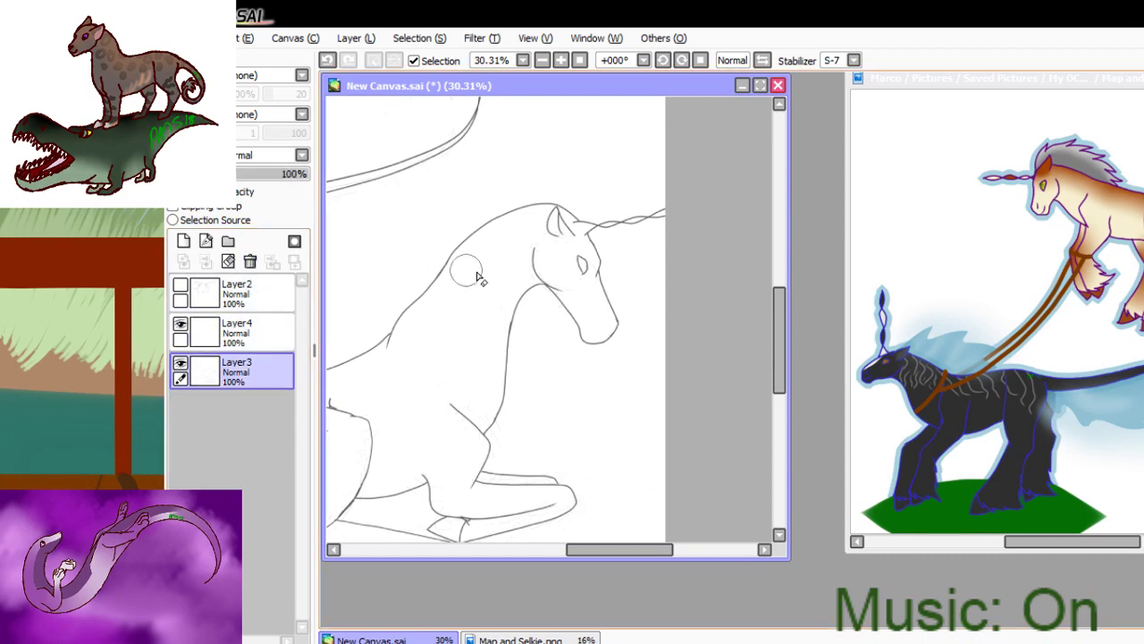
- Erase the unicorn's neck lines, then shift the head and horn toward the body and rotate them clockwise so the muzzle points down
{"action": "mouse_move", "coordinate": [528, 301]}
{"action": "left_mouse_down"}
{"action": "mouse_move", "coordinate": [508, 351]}
{"action": "mouse_move", "coordinate": [409, 286]}
{"action": "mouse_move", "coordinate": [497, 214]}
{"action": "mouse_move", "coordinate": [519, 222]}
{"action": "mouse_move", "coordinate": [511, 273]}
{"action": "mouse_move", "coordinate": [748, 169]}
{"action": "mouse_move", "coordinate": [517, 181]}
{"action": "left_mouse_up"}
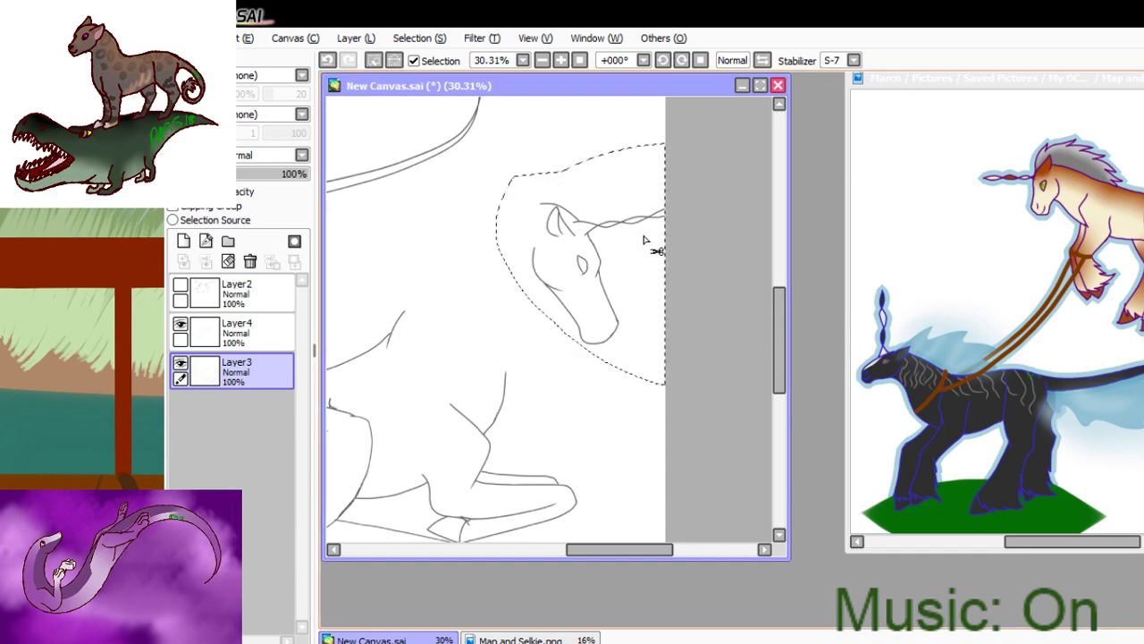
{"action": "mouse_move", "coordinate": [622, 249]}
{"action": "left_mouse_down"}
{"action": "mouse_move", "coordinate": [569, 289]}
{"action": "mouse_move", "coordinate": [581, 262]}
{"action": "left_mouse_up"}
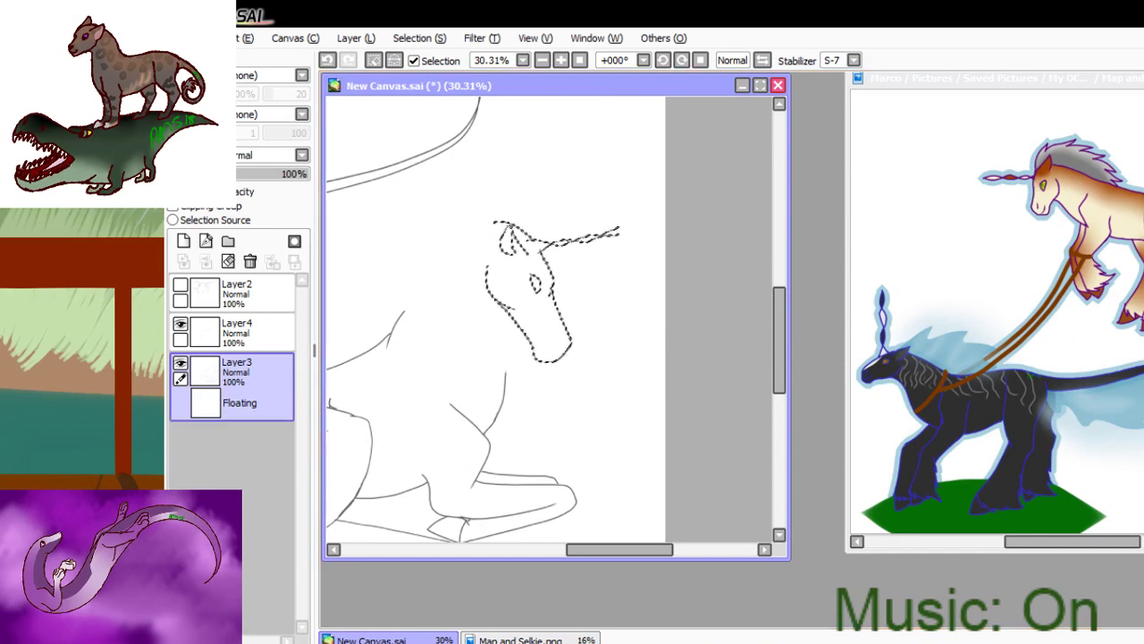
{"action": "key", "text": "ctrl+t"}
{"action": "left_click_drag", "start_coordinate": [649, 289], "coordinate": [650, 327]}
{"action": "left_click_drag", "start_coordinate": [545, 294], "coordinate": [556, 306]}
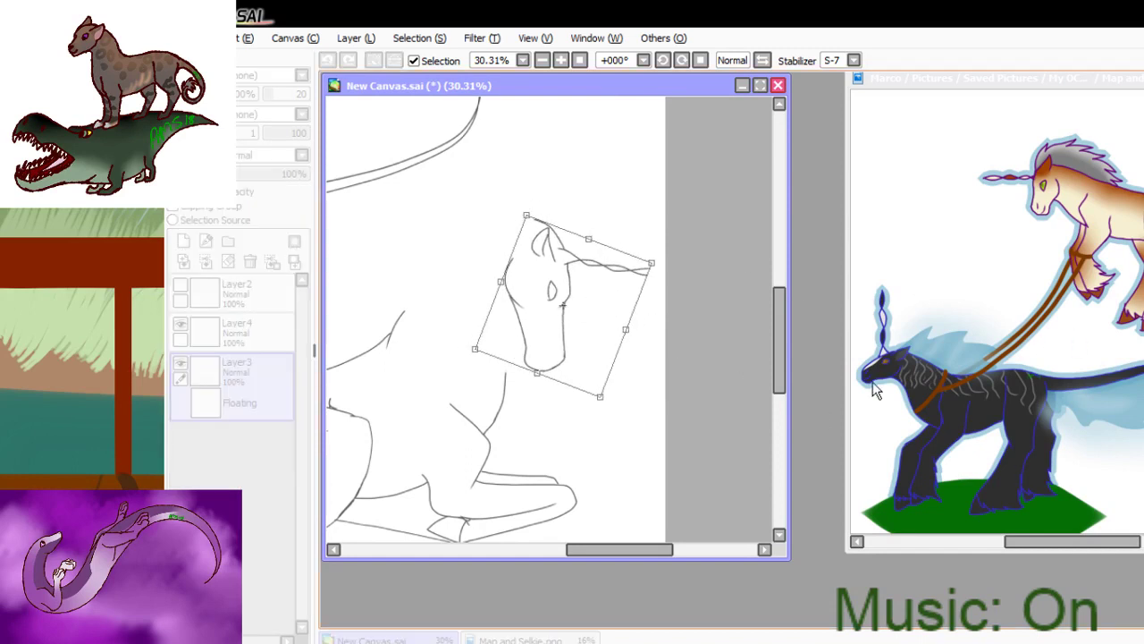
{"action": "key", "text": "Return"}
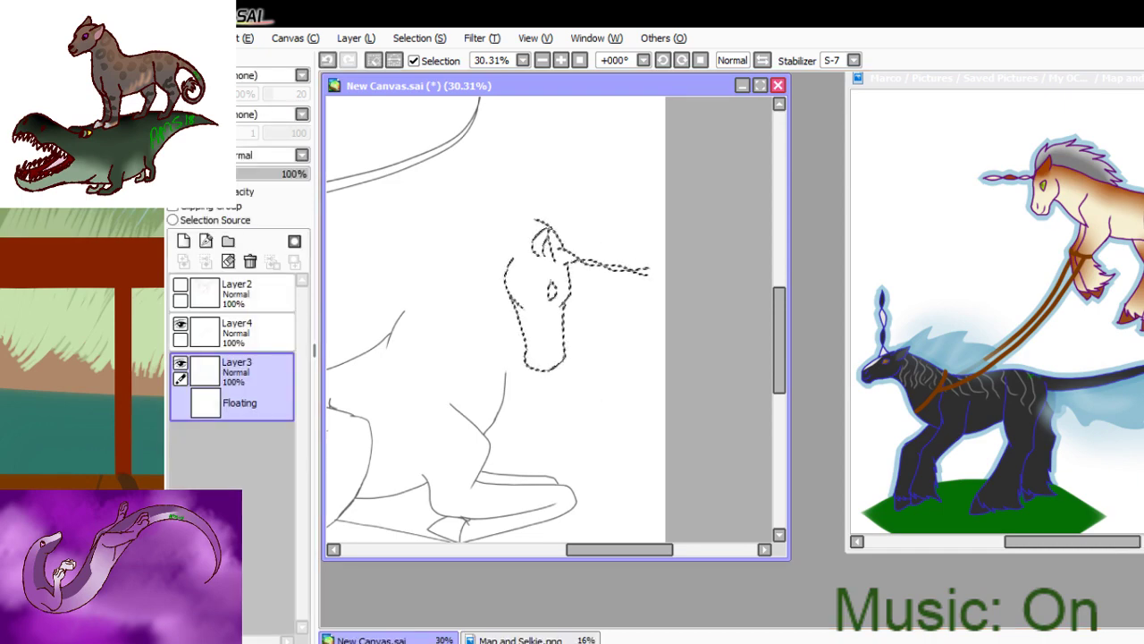
{"action": "left_click", "coordinate": [374, 60]}
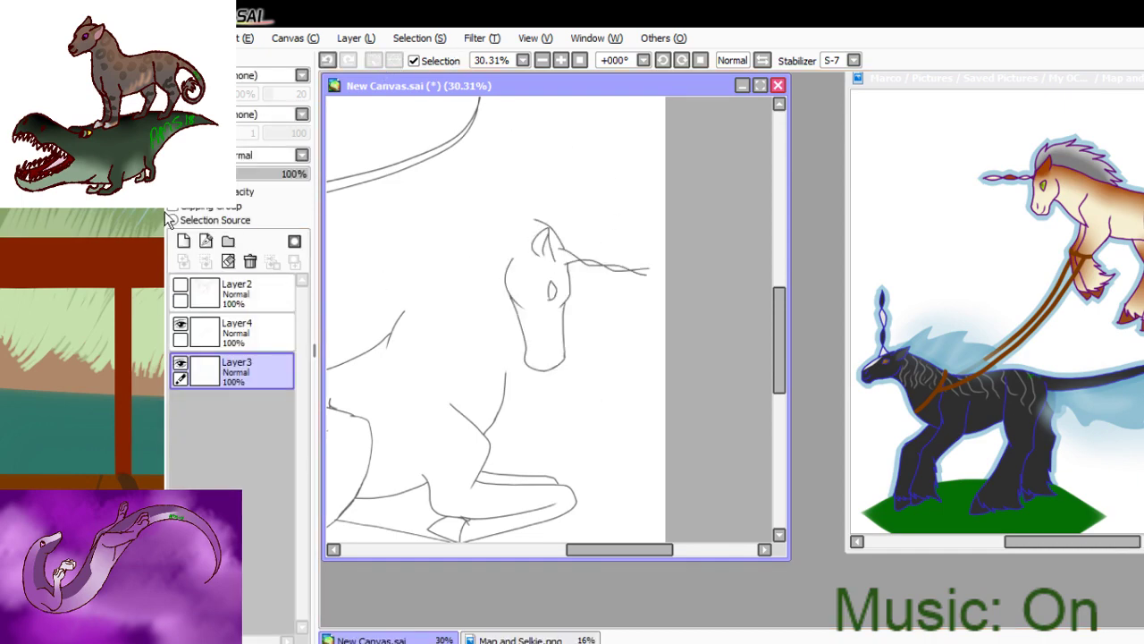
- Add a new layer above Layer3 and erase the leftover neck line above the ear on Layer3
{"action": "left_click", "coordinate": [184, 241]}
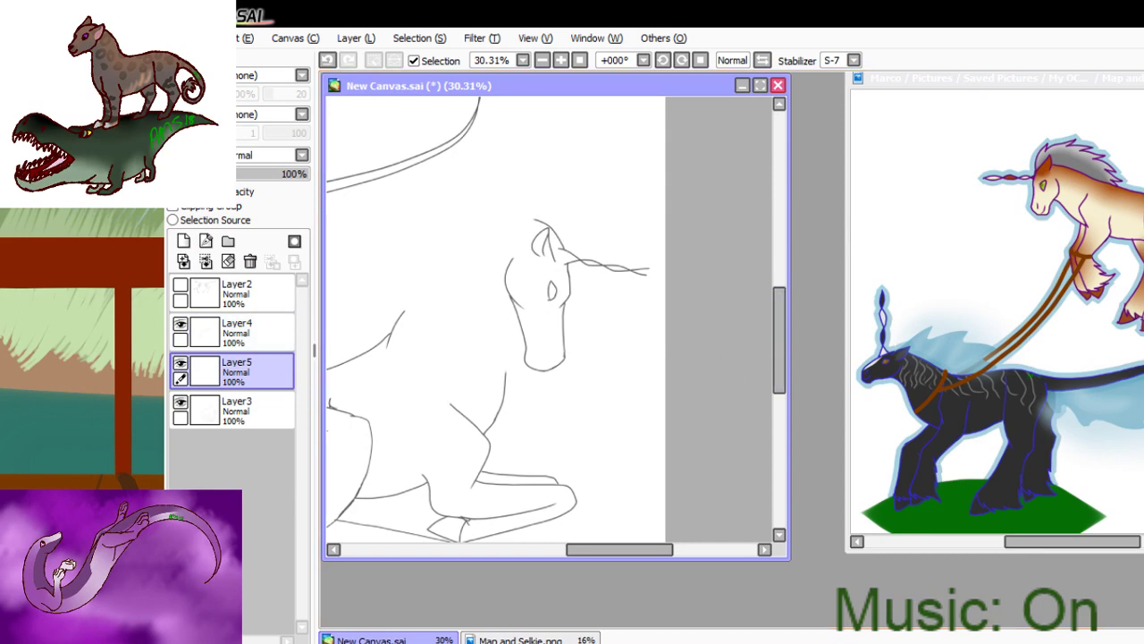
{"action": "left_click_drag", "start_coordinate": [393, 219], "coordinate": [666, 377]}
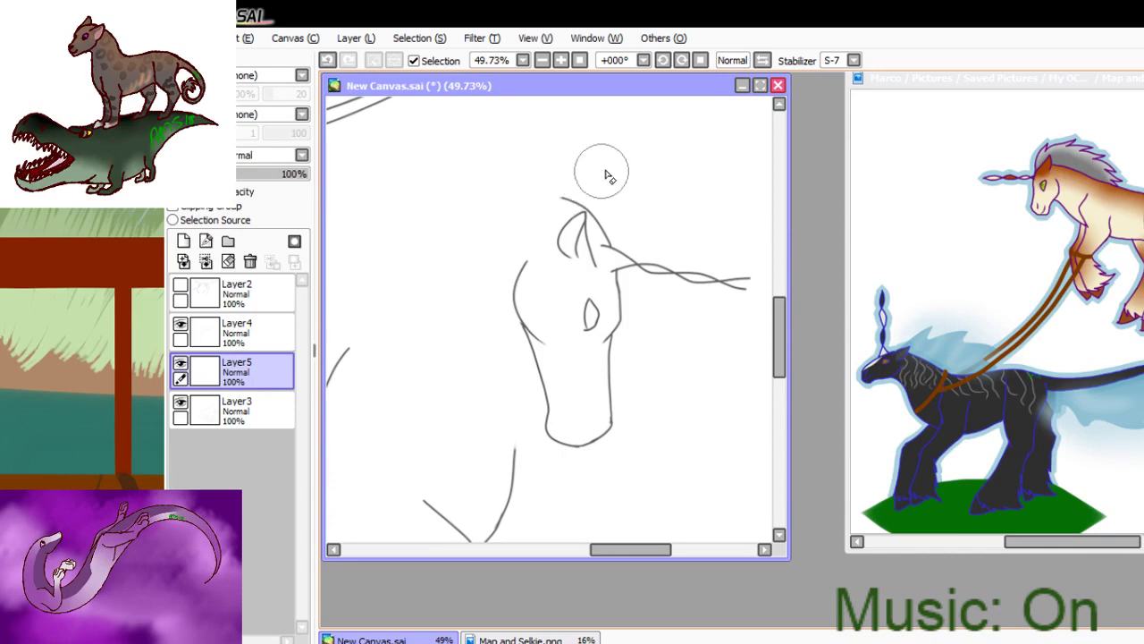
{"action": "left_click", "coordinate": [264, 411]}
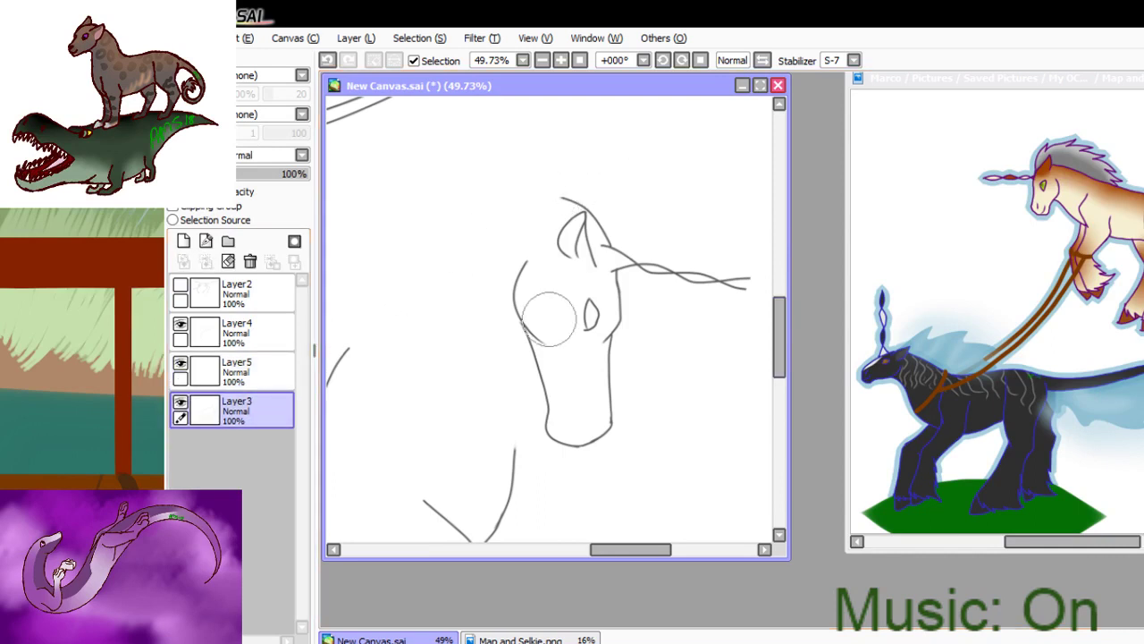
{"action": "left_click_drag", "start_coordinate": [547, 200], "coordinate": [582, 202]}
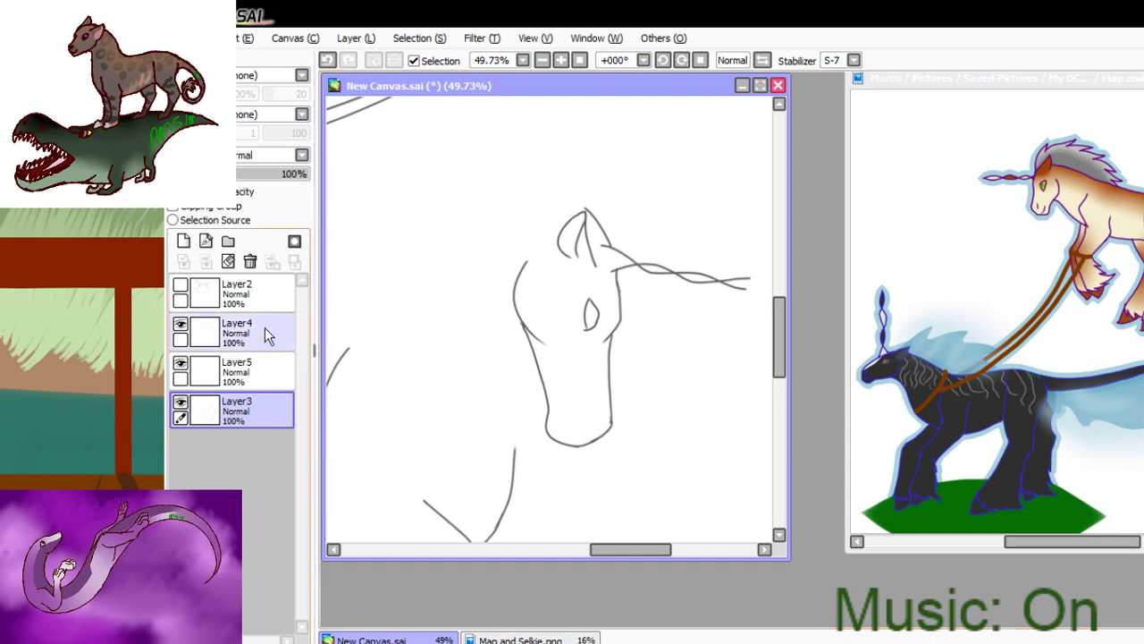
- On Layer5, redraw the neck's crest line from the ear to the back and the throat line from the jaw to the chest
{"action": "left_click", "coordinate": [259, 371]}
{"action": "mouse_move", "coordinate": [332, 374]}
{"action": "left_mouse_down"}
{"action": "mouse_move", "coordinate": [438, 271]}
{"action": "mouse_move", "coordinate": [565, 226]}
{"action": "mouse_move", "coordinate": [545, 202]}
{"action": "mouse_move", "coordinate": [480, 208]}
{"action": "mouse_move", "coordinate": [420, 247]}
{"action": "mouse_move", "coordinate": [352, 362]}
{"action": "left_mouse_up"}
{"action": "key", "text": "ctrl+z"}
{"action": "key", "text": "ctrl+z"}
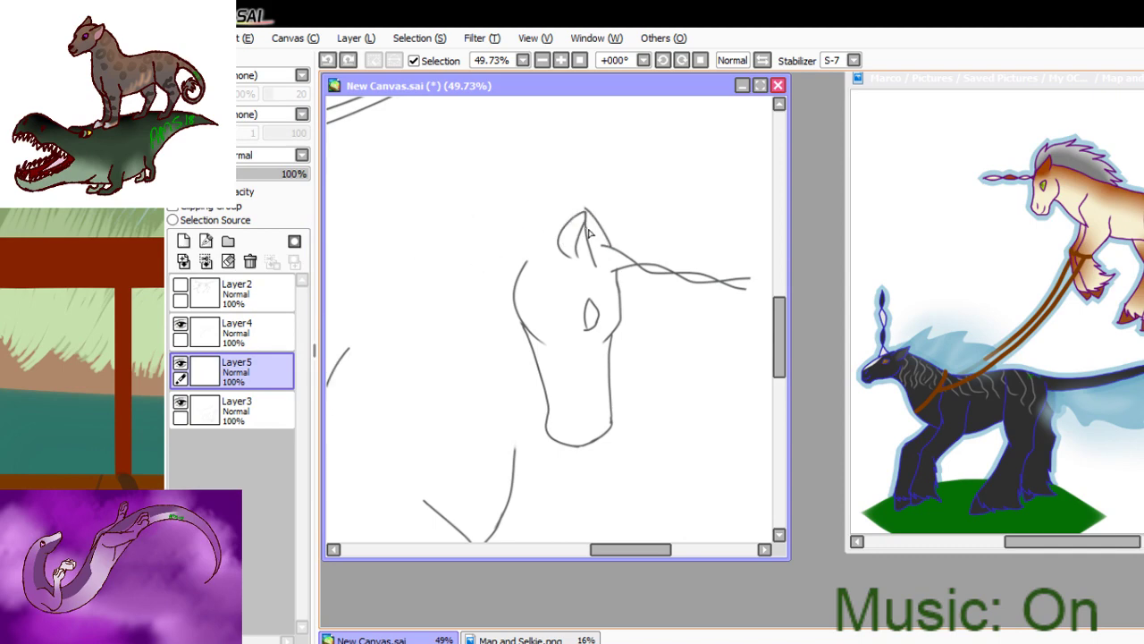
{"action": "mouse_move", "coordinate": [534, 208]}
{"action": "left_mouse_down"}
{"action": "mouse_move", "coordinate": [479, 223]}
{"action": "mouse_move", "coordinate": [420, 262]}
{"action": "mouse_move", "coordinate": [333, 372]}
{"action": "left_mouse_up"}
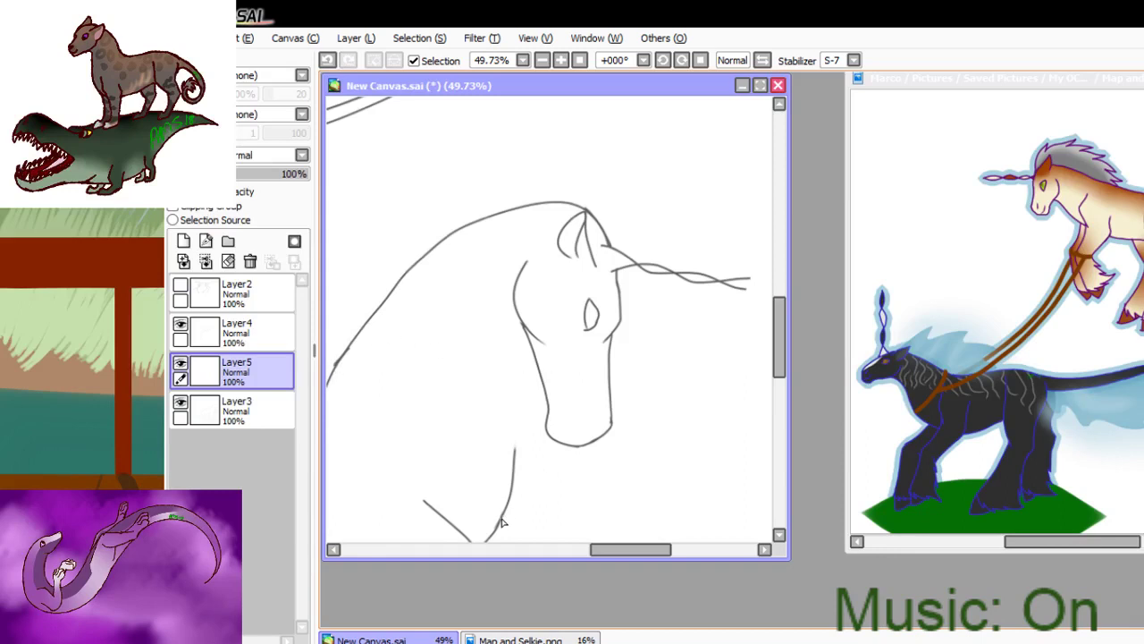
{"action": "mouse_move", "coordinate": [510, 488]}
{"action": "left_mouse_down"}
{"action": "mouse_move", "coordinate": [535, 331]}
{"action": "mouse_move", "coordinate": [514, 407]}
{"action": "mouse_move", "coordinate": [511, 502]}
{"action": "left_mouse_up"}
{"action": "key", "text": "ctrl+z"}
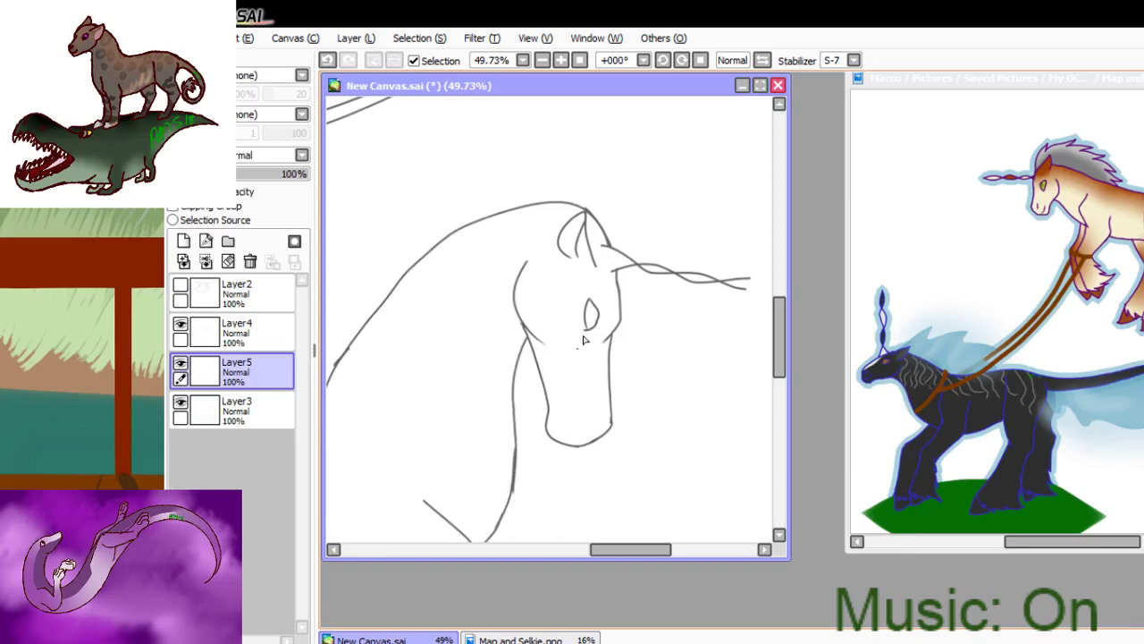
- Extend the horn's two intertwined spiral lines on Layer5 out to the edge of the canvas
{"action": "double_click", "coordinate": [541, 63]}
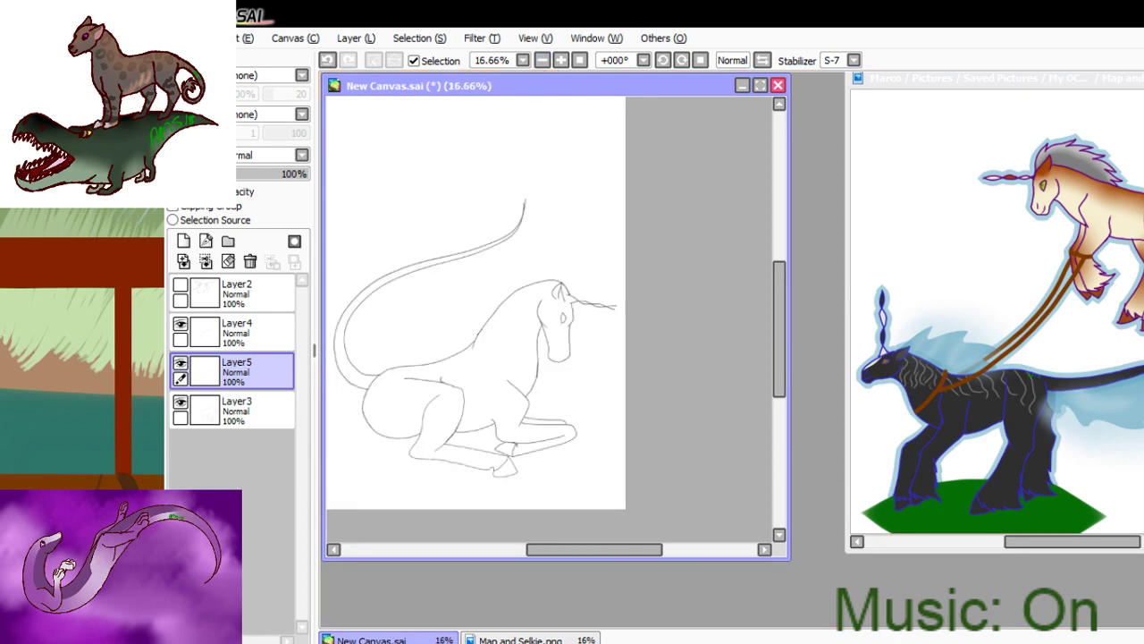
{"action": "left_click_drag", "start_coordinate": [563, 285], "coordinate": [685, 349]}
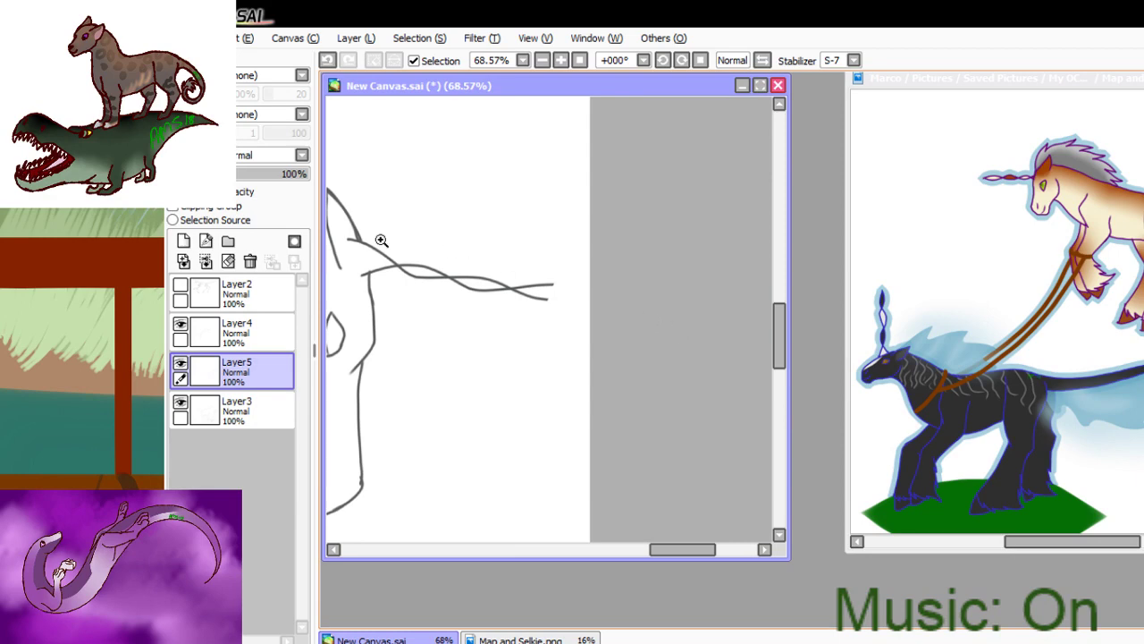
{"action": "left_click_drag", "start_coordinate": [355, 224], "coordinate": [615, 343]}
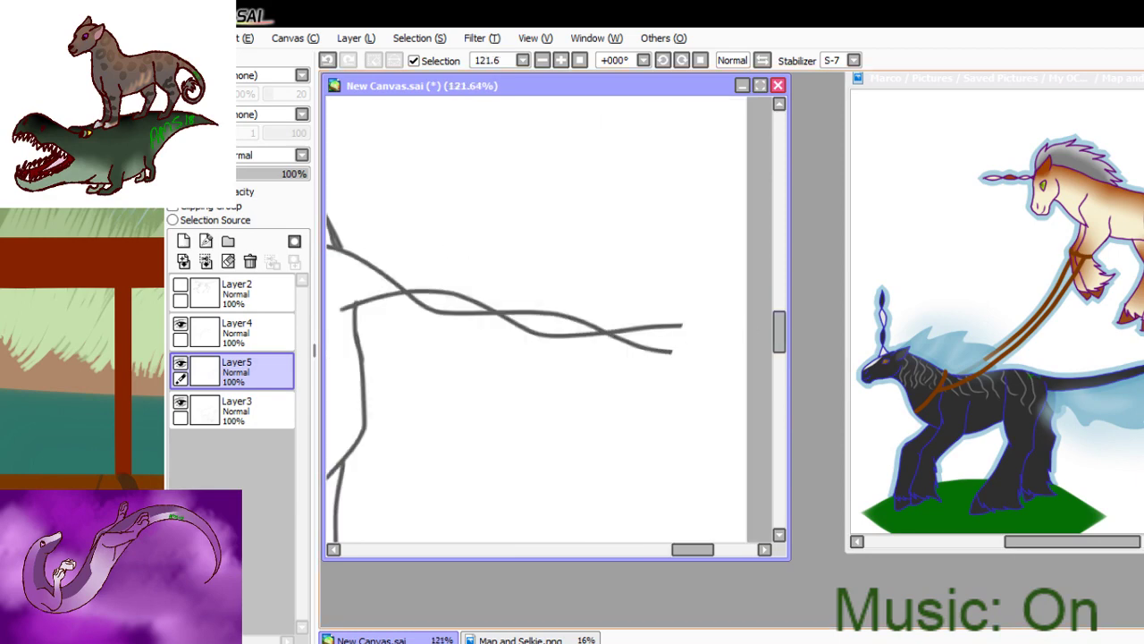
{"action": "left_click_drag", "start_coordinate": [669, 357], "coordinate": [689, 357]}
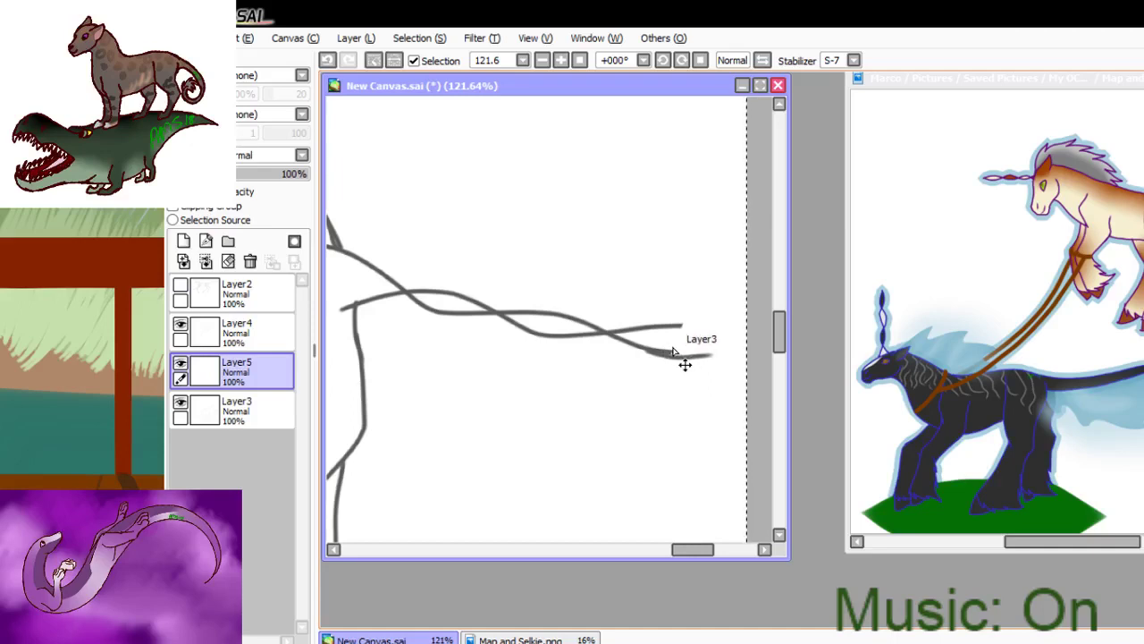
{"action": "key", "text": "ctrl+z"}
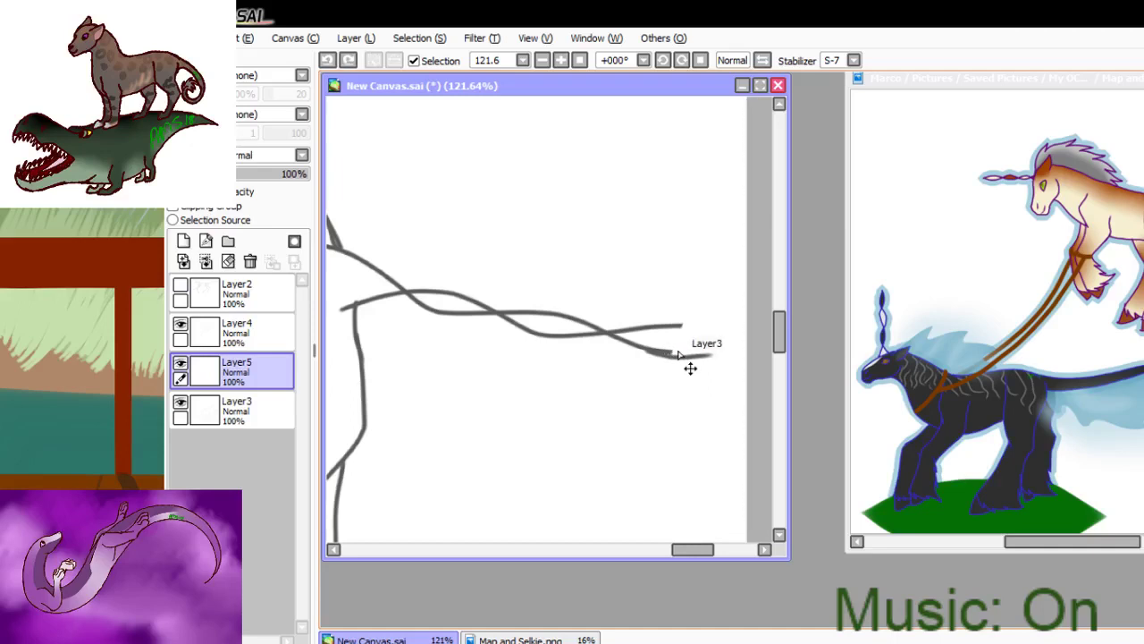
{"action": "key", "text": "ctrl+z"}
{"action": "left_click_drag", "start_coordinate": [669, 353], "coordinate": [746, 327]}
{"action": "left_click_drag", "start_coordinate": [676, 328], "coordinate": [774, 352]}
{"action": "key", "text": "ctrl+z"}
{"action": "left_click_drag", "start_coordinate": [671, 327], "coordinate": [767, 356]}
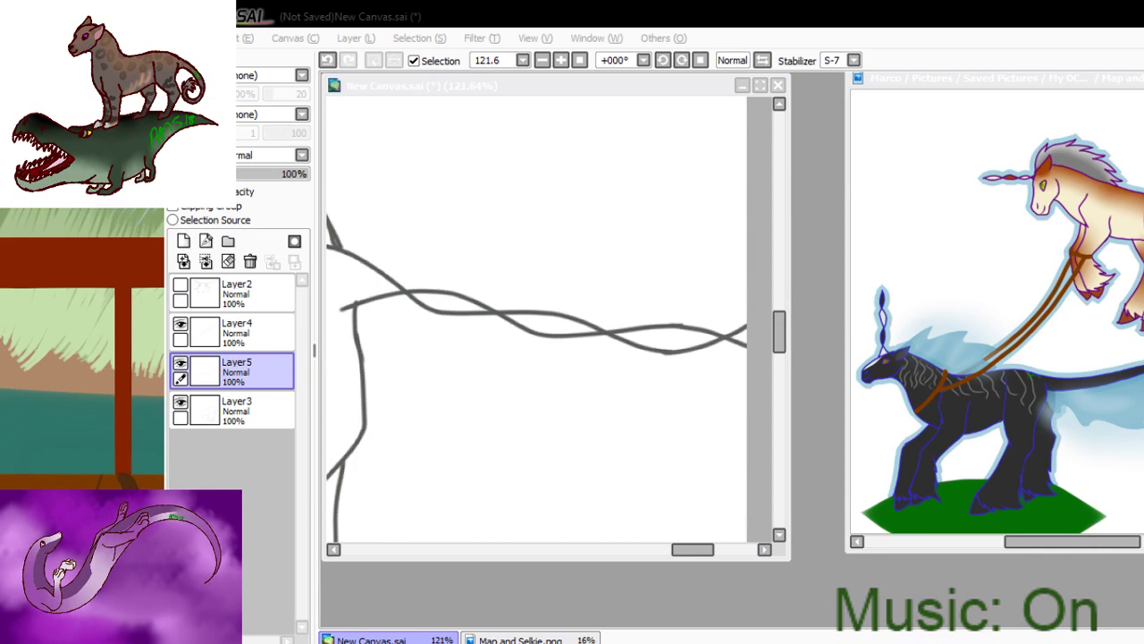
{"action": "key", "text": "alt+Tab"}
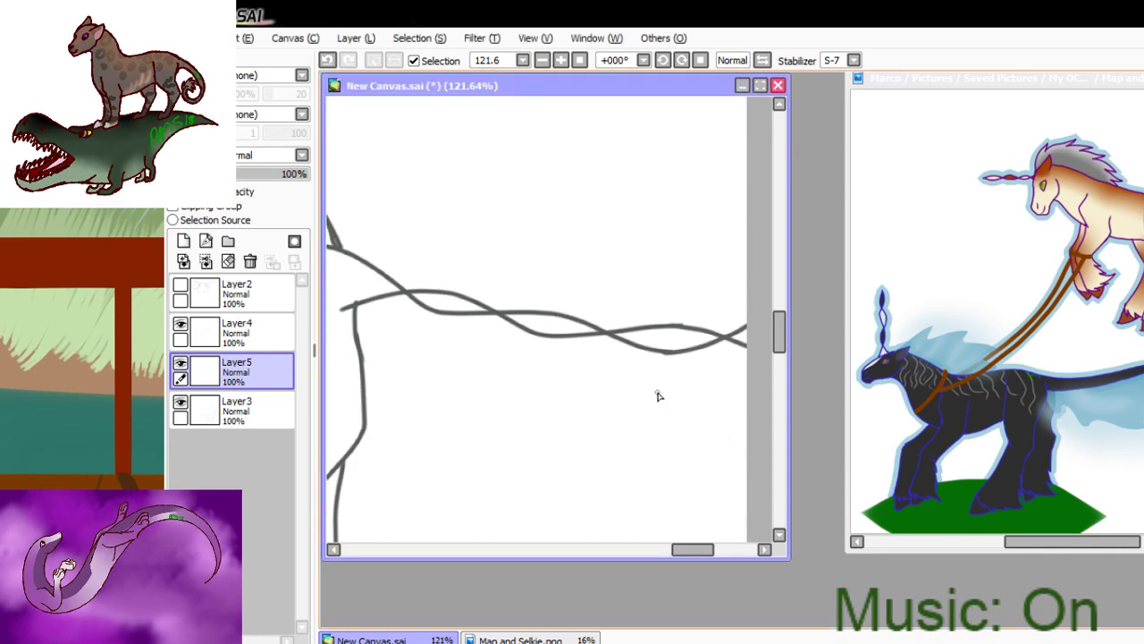
{"action": "left_click", "coordinate": [579, 61]}
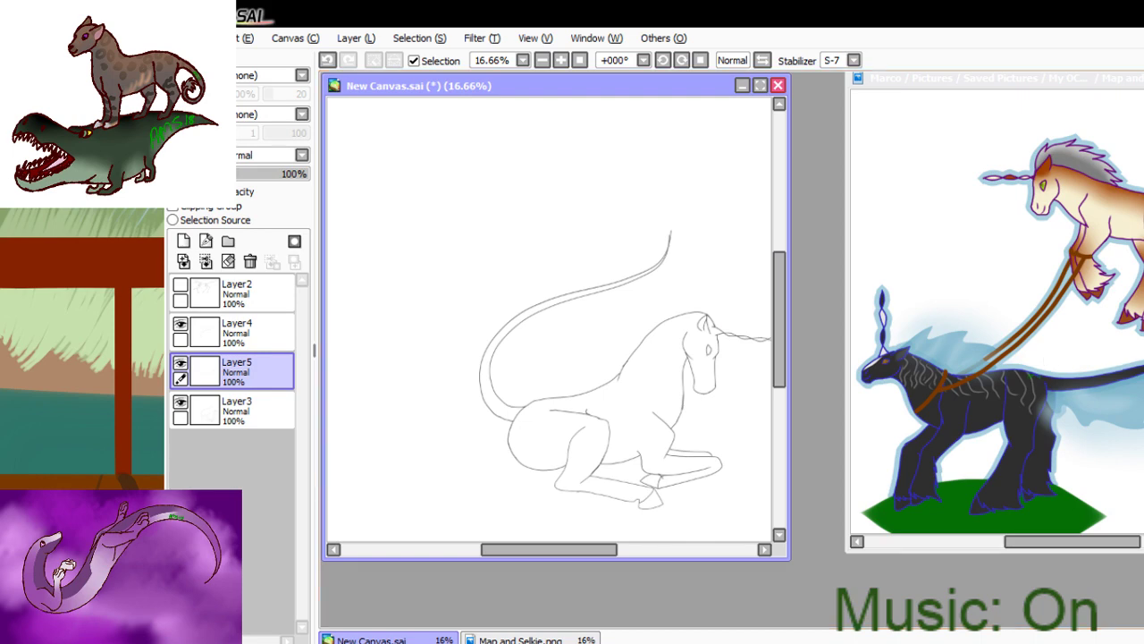
{"action": "left_click", "coordinate": [759, 429]}
{"action": "key", "text": "ctrl+z"}
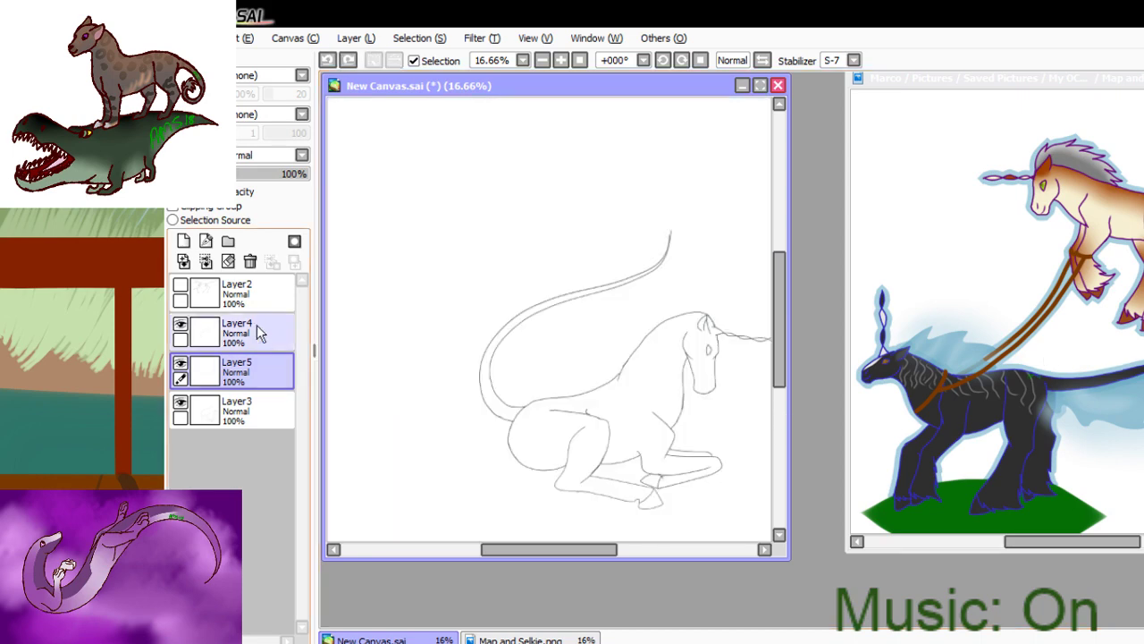
- Merge Layer4 and Layer5 down into Layer3
{"action": "left_click", "coordinate": [258, 332]}
{"action": "left_click", "coordinate": [205, 261]}
{"action": "left_click", "coordinate": [205, 260]}
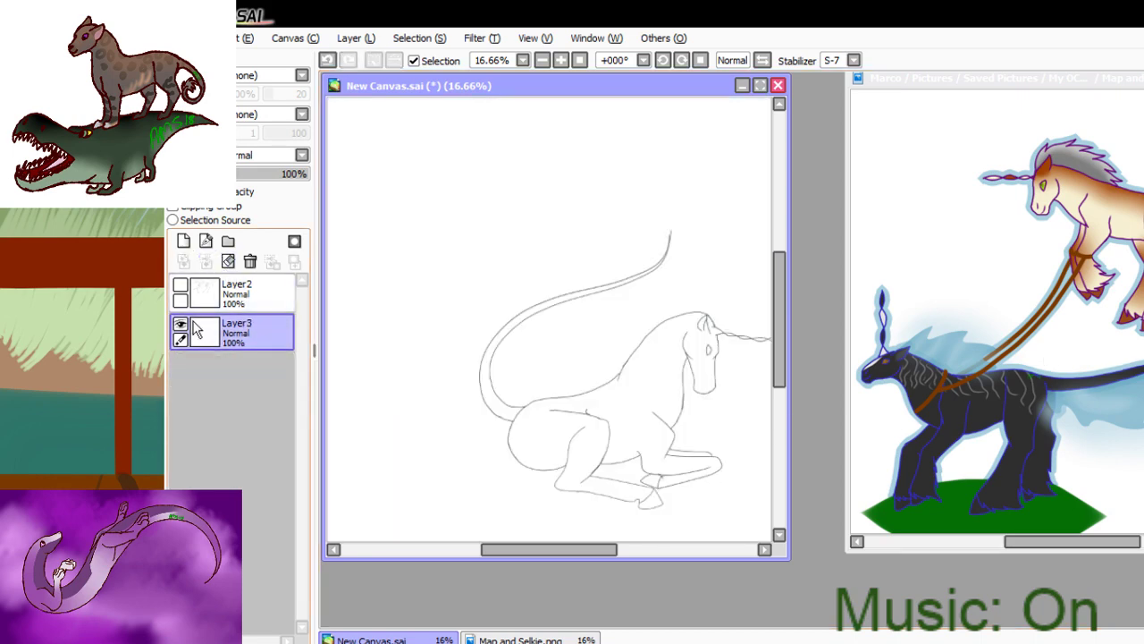
{"action": "left_click", "coordinate": [182, 325]}
{"action": "left_click", "coordinate": [181, 325]}
- Select the empty area around the unicorn on Layer3 and invert the selection to cover its body
{"action": "left_click", "coordinate": [539, 357]}
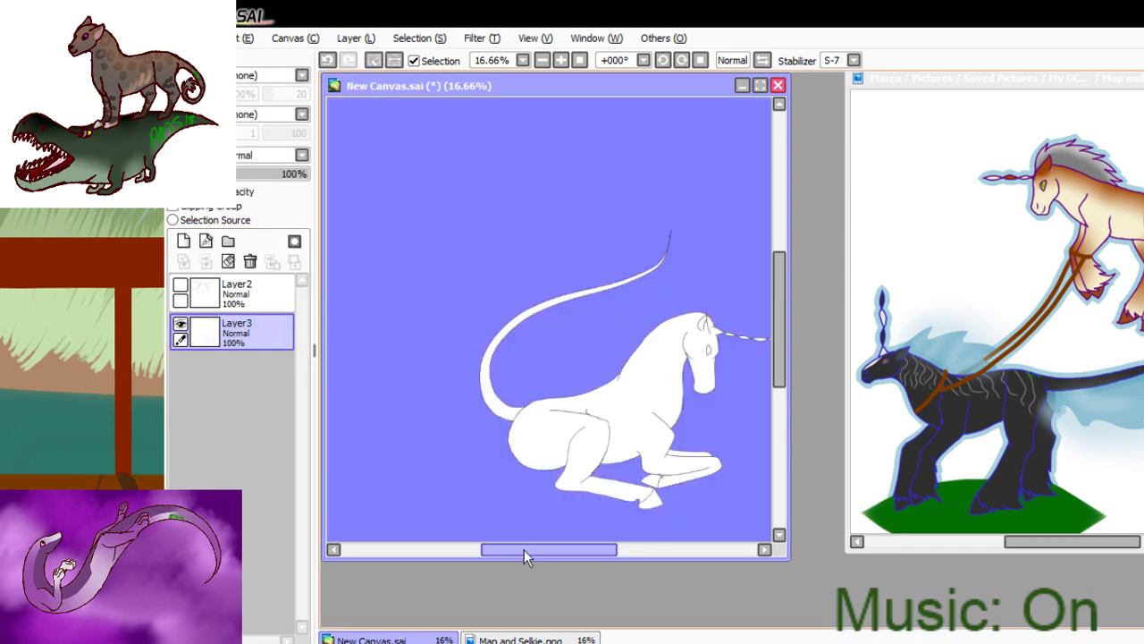
{"action": "left_click", "coordinate": [395, 60]}
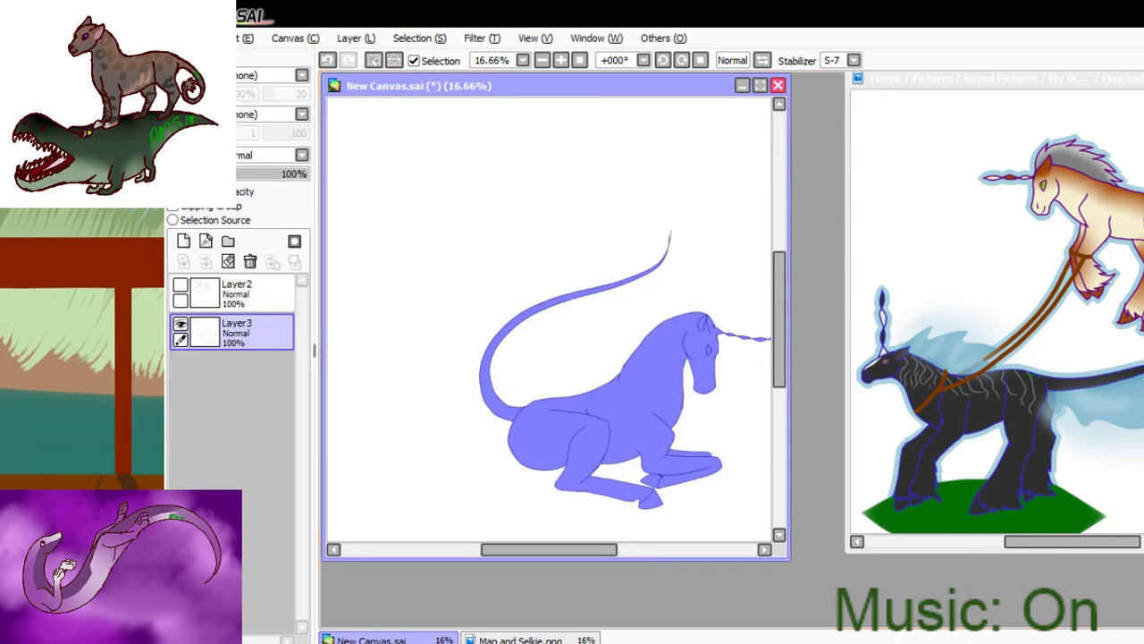
{"action": "key", "text": "b"}
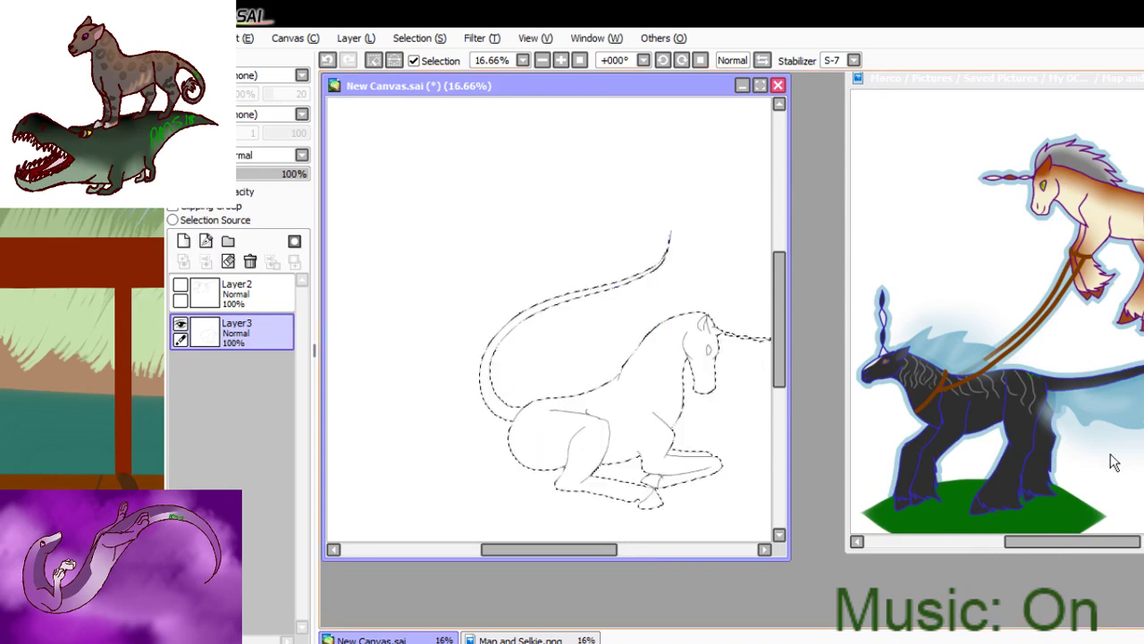
{"action": "left_click", "coordinate": [630, 415]}
{"action": "key", "text": "ctrl+z"}
- Create a new layer and a layer folder containing another new layer, and place the Layer3 line art above them
{"action": "left_click", "coordinate": [184, 241]}
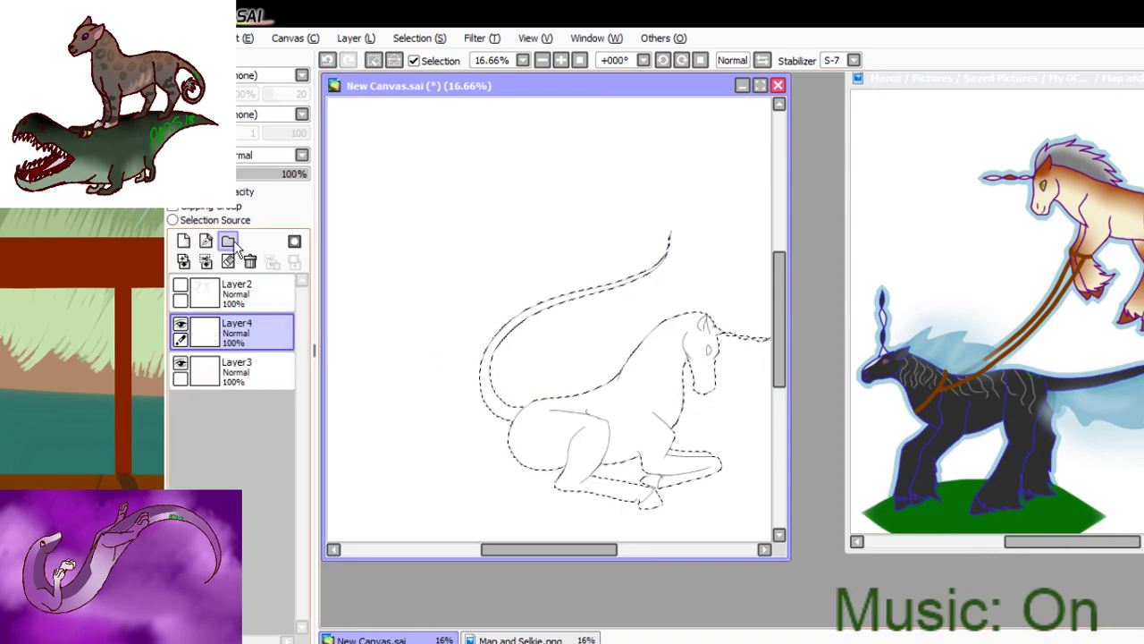
{"action": "left_click", "coordinate": [231, 242]}
{"action": "left_click", "coordinate": [184, 242]}
{"action": "left_click_drag", "start_coordinate": [240, 443], "coordinate": [248, 324]}
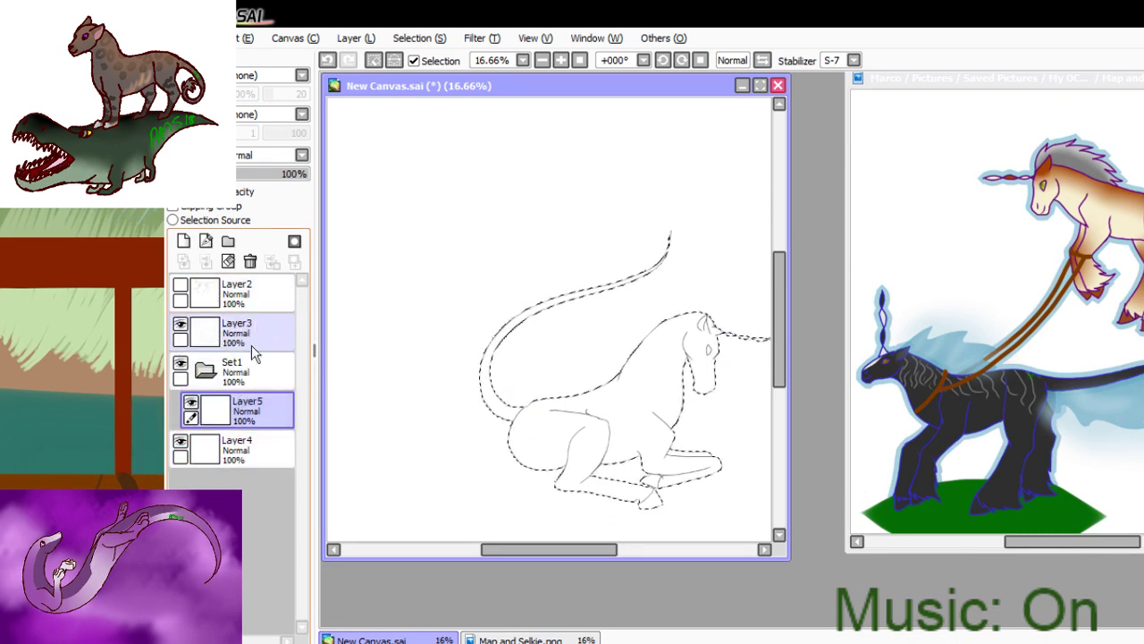
- Fill the selected unicorn silhouette with dark gray on Layer4
{"action": "left_click", "coordinate": [236, 447]}
{"action": "left_click", "coordinate": [723, 398]}
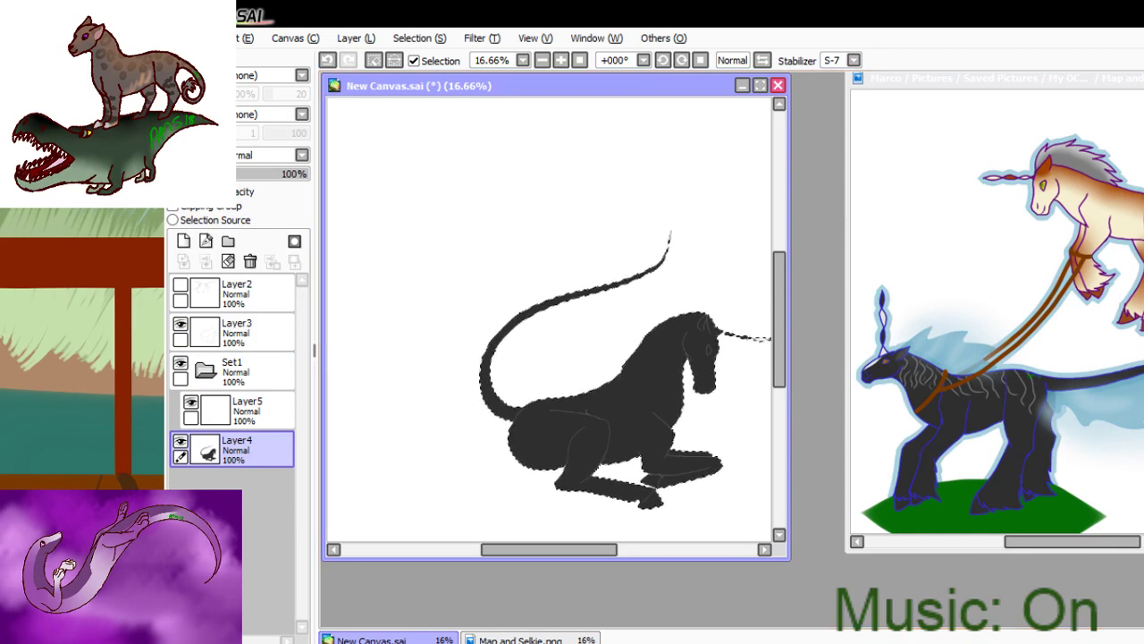
- Examine the gray mane strands on the black unicorn in the Map and Selkie.png reference up close
{"action": "left_click", "coordinate": [921, 384]}
{"action": "left_click_drag", "start_coordinate": [852, 315], "coordinate": [975, 403]}
{"action": "left_click_drag", "start_coordinate": [953, 296], "coordinate": [1114, 366]}
{"action": "left_click_drag", "start_coordinate": [995, 208], "coordinate": [1125, 317]}
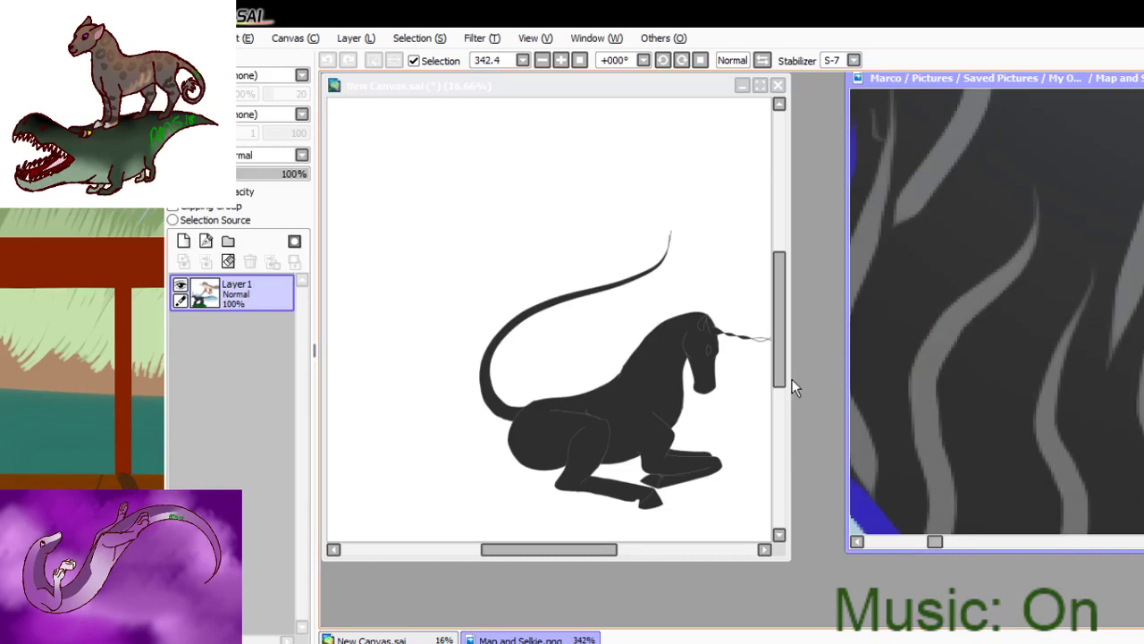
{"action": "left_click", "coordinate": [726, 334]}
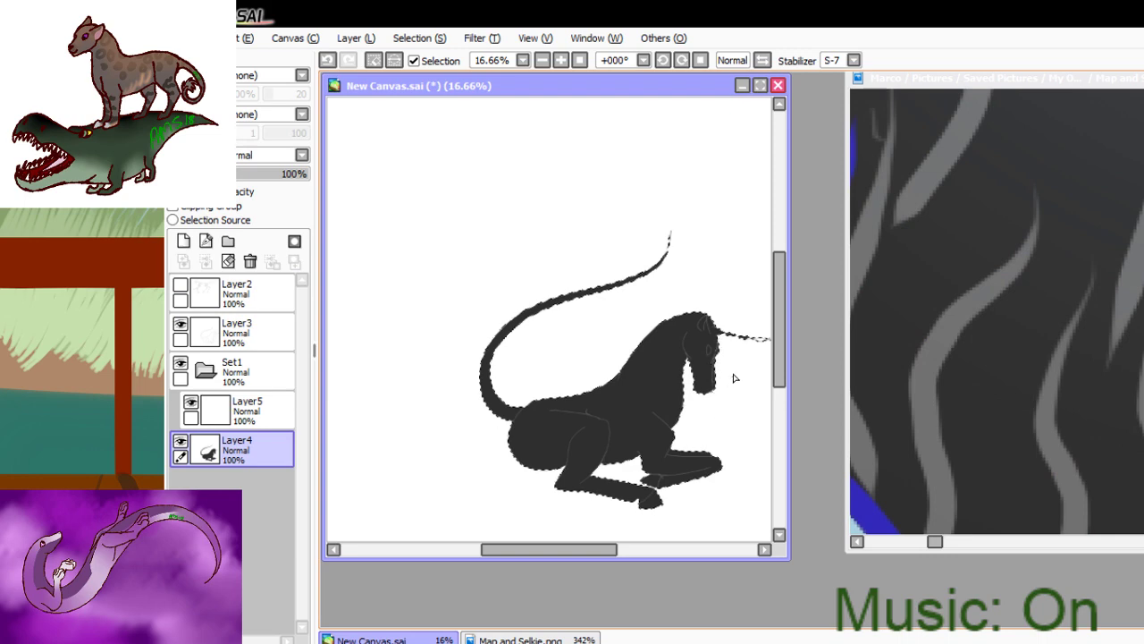
{"action": "left_click", "coordinate": [251, 422]}
{"action": "key", "text": "ctrl+z"}
{"action": "left_click", "coordinate": [350, 59]}
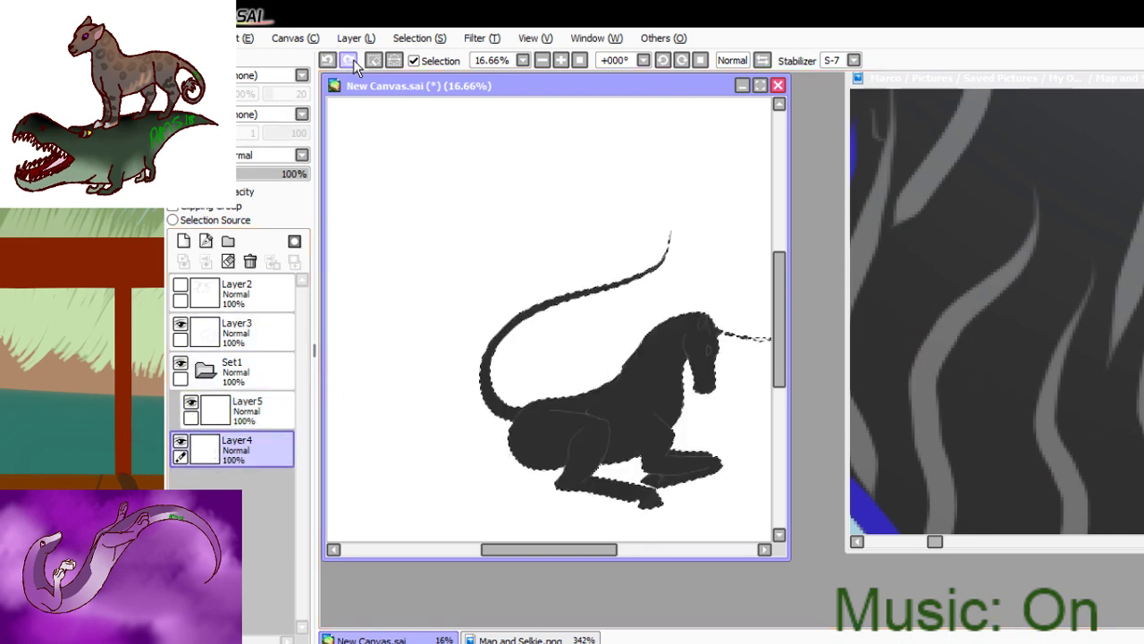
- Paint four curved, tapering gray stripes on Layer5 across the unicorn's upper neck behind the head
{"action": "left_click", "coordinate": [246, 406]}
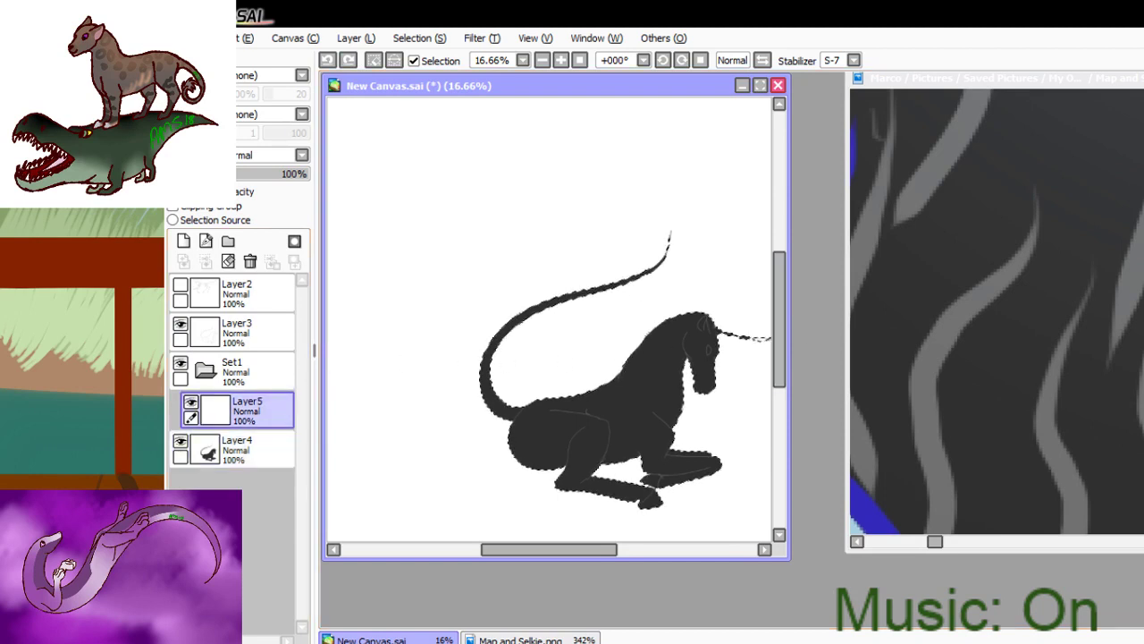
{"action": "left_click_drag", "start_coordinate": [683, 304], "coordinate": [771, 402]}
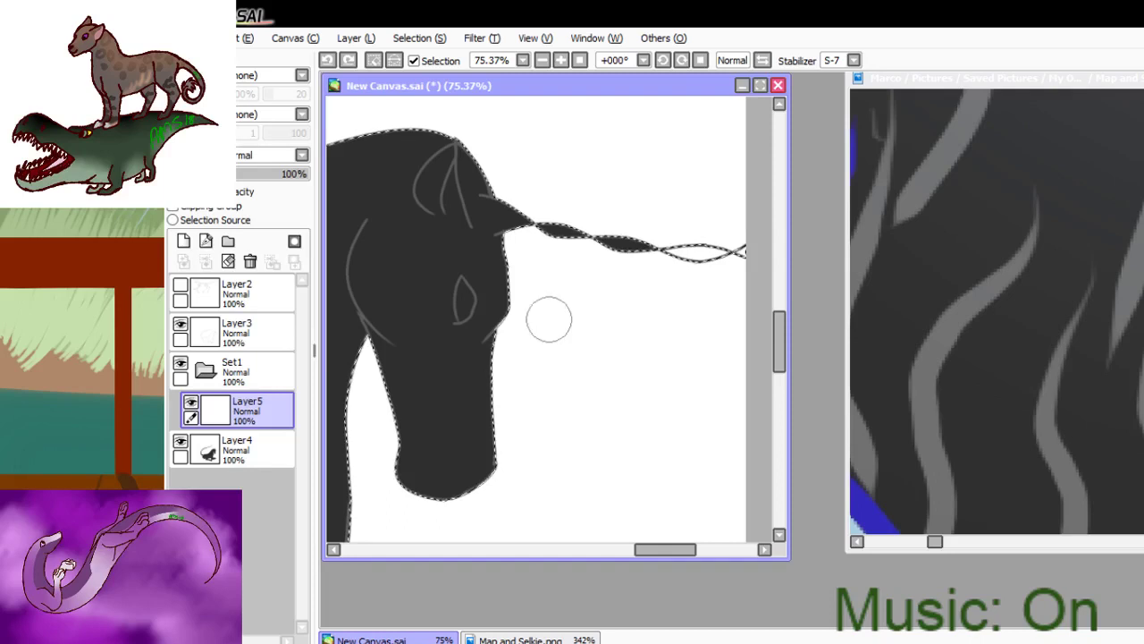
{"action": "left_click_drag", "start_coordinate": [510, 245], "coordinate": [499, 433]}
{"action": "key", "text": "ctrl+z"}
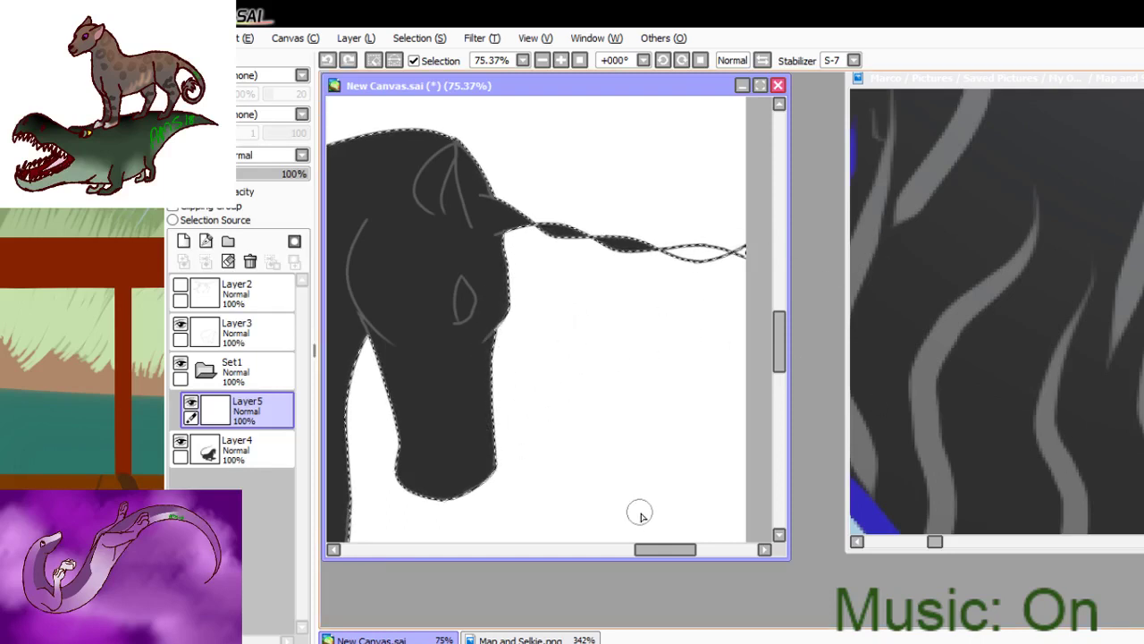
{"action": "left_click_drag", "start_coordinate": [658, 549], "coordinate": [616, 549]}
{"action": "left_click_drag", "start_coordinate": [581, 163], "coordinate": [610, 296]}
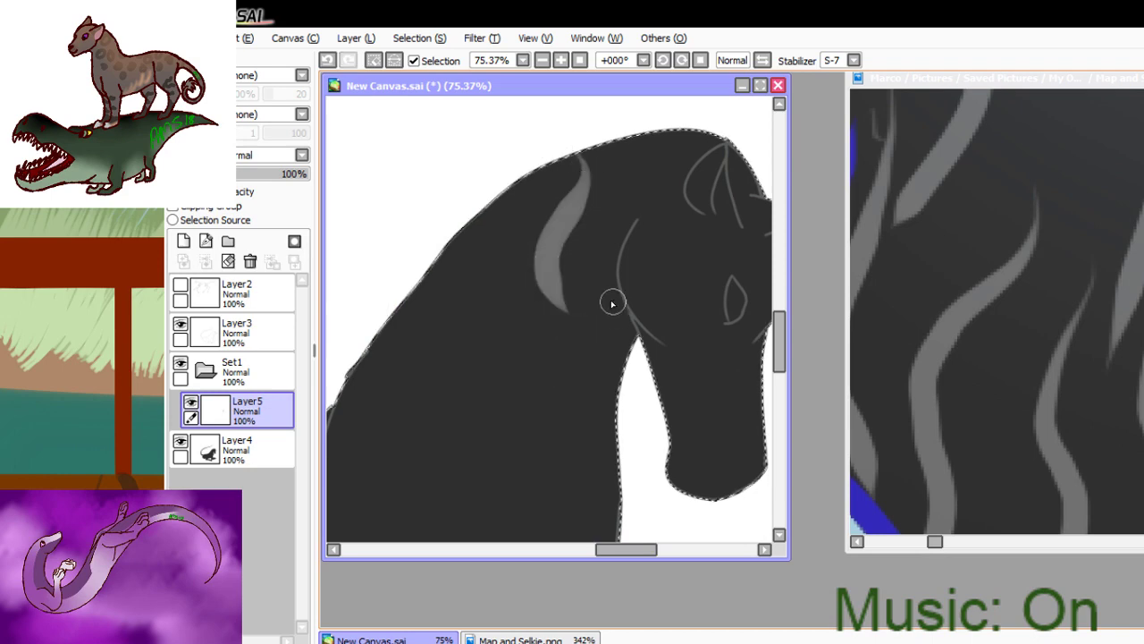
{"action": "left_click_drag", "start_coordinate": [494, 234], "coordinate": [556, 373]}
{"action": "left_click_drag", "start_coordinate": [608, 229], "coordinate": [624, 347]}
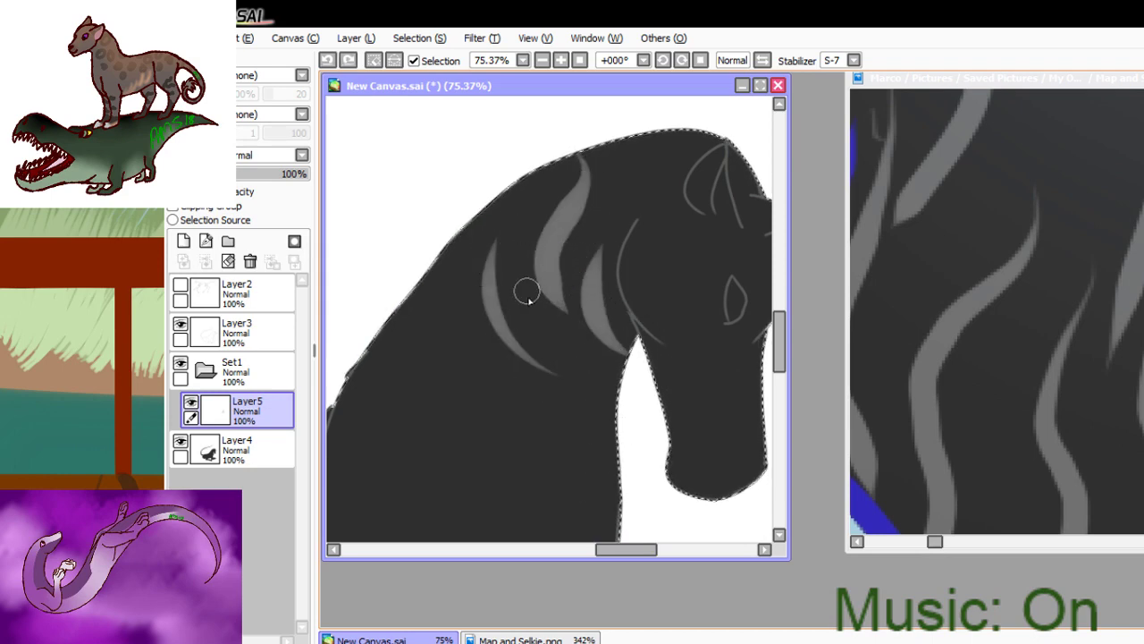
{"action": "left_click_drag", "start_coordinate": [526, 293], "coordinate": [611, 364]}
- Add short gray stripes along the neck's crest and a longer curved stripe across the middle of the neck
{"action": "left_click_drag", "start_coordinate": [516, 174], "coordinate": [503, 250]}
{"action": "key", "text": "ctrl+z"}
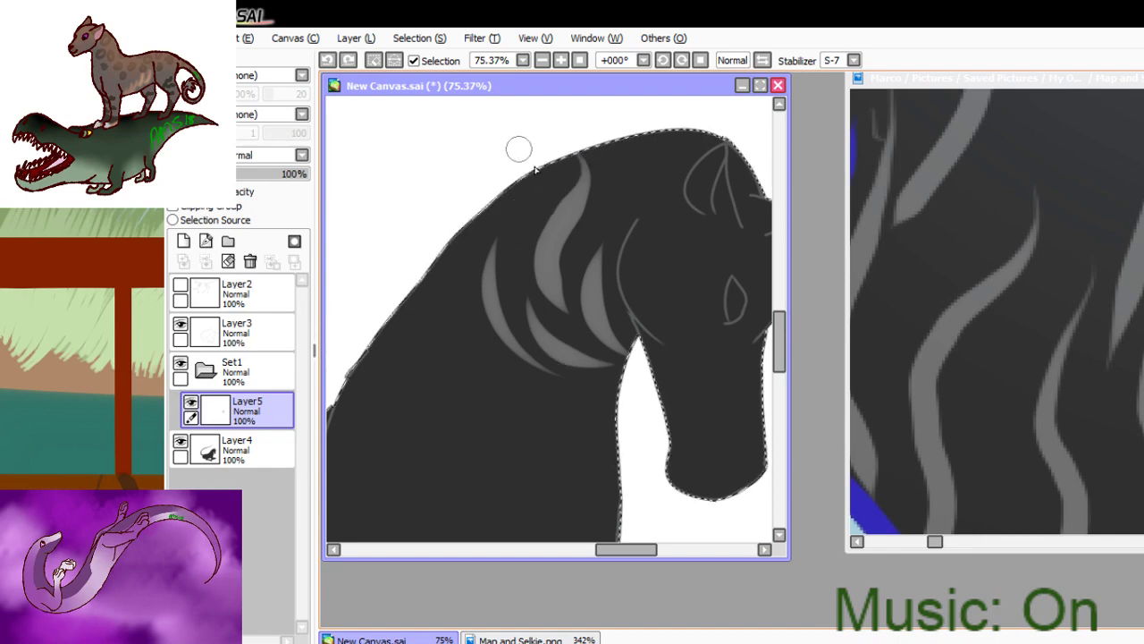
{"action": "left_click_drag", "start_coordinate": [531, 170], "coordinate": [512, 261]}
{"action": "mouse_move", "coordinate": [480, 214]}
{"action": "left_mouse_down"}
{"action": "mouse_move", "coordinate": [440, 323]}
{"action": "mouse_move", "coordinate": [464, 270]}
{"action": "mouse_move", "coordinate": [459, 288]}
{"action": "mouse_move", "coordinate": [527, 412]}
{"action": "left_mouse_up"}
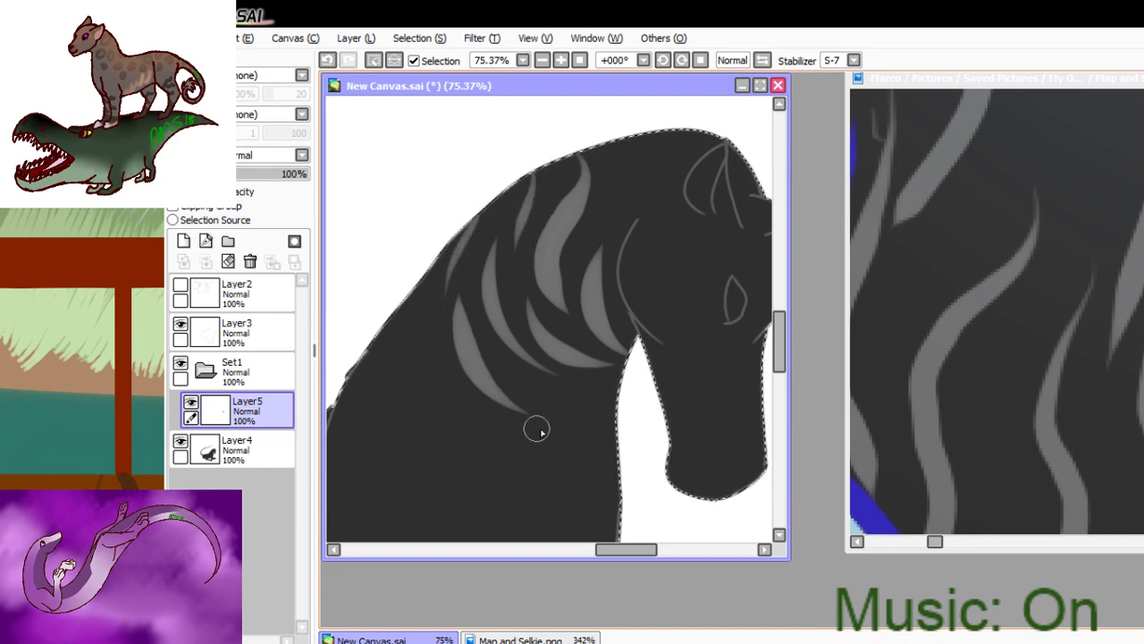
- Paint more tapering gray stripes down the base of the neck toward the shoulder
{"action": "left_click_drag", "start_coordinate": [439, 238], "coordinate": [463, 417]}
{"action": "key", "text": "ctrl+z"}
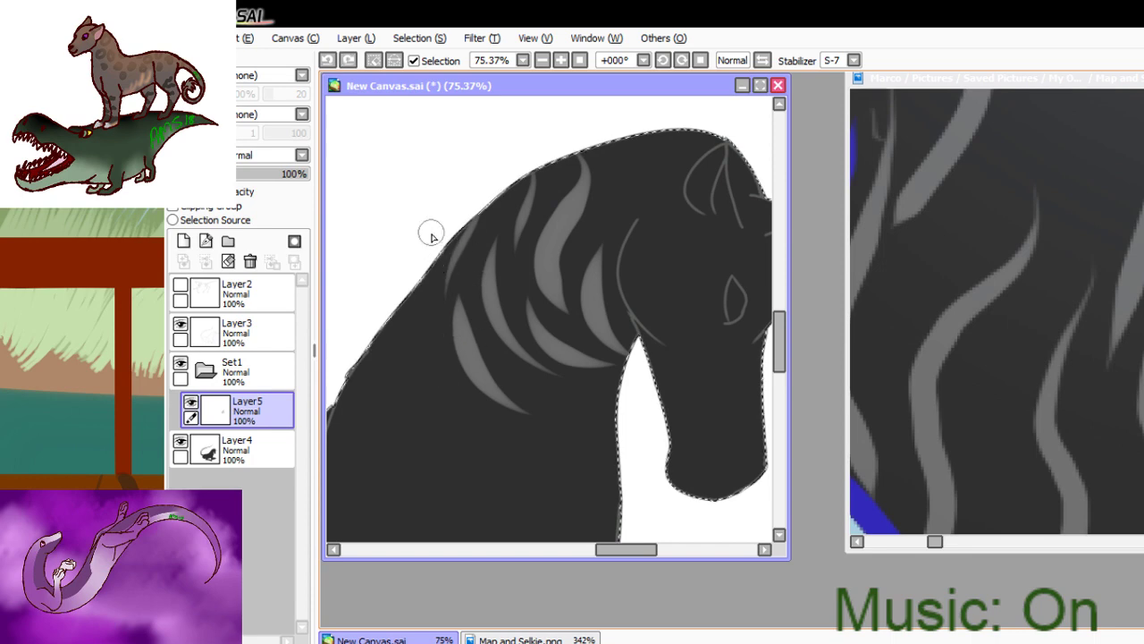
{"action": "left_click_drag", "start_coordinate": [429, 238], "coordinate": [463, 416]}
{"action": "left_click_drag", "start_coordinate": [393, 358], "coordinate": [497, 449]}
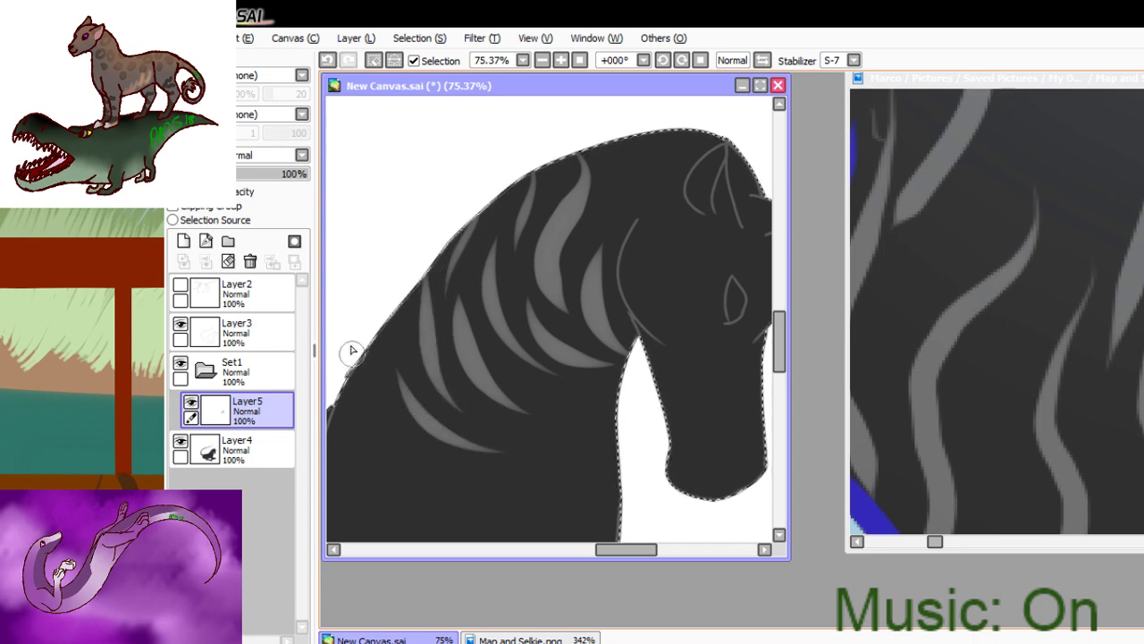
{"action": "mouse_move", "coordinate": [394, 304]}
{"action": "left_mouse_down"}
{"action": "mouse_move", "coordinate": [401, 356]}
{"action": "mouse_move", "coordinate": [367, 413]}
{"action": "mouse_move", "coordinate": [470, 527]}
{"action": "left_mouse_up"}
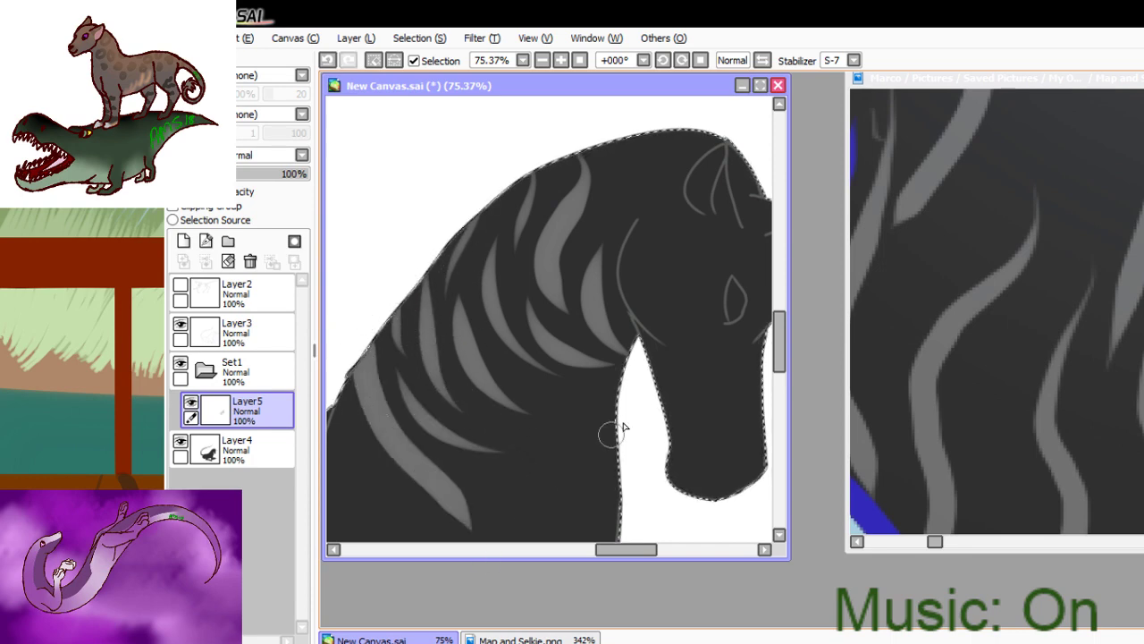
{"action": "key", "text": "ctrl+z"}
{"action": "left_click_drag", "start_coordinate": [347, 405], "coordinate": [450, 513]}
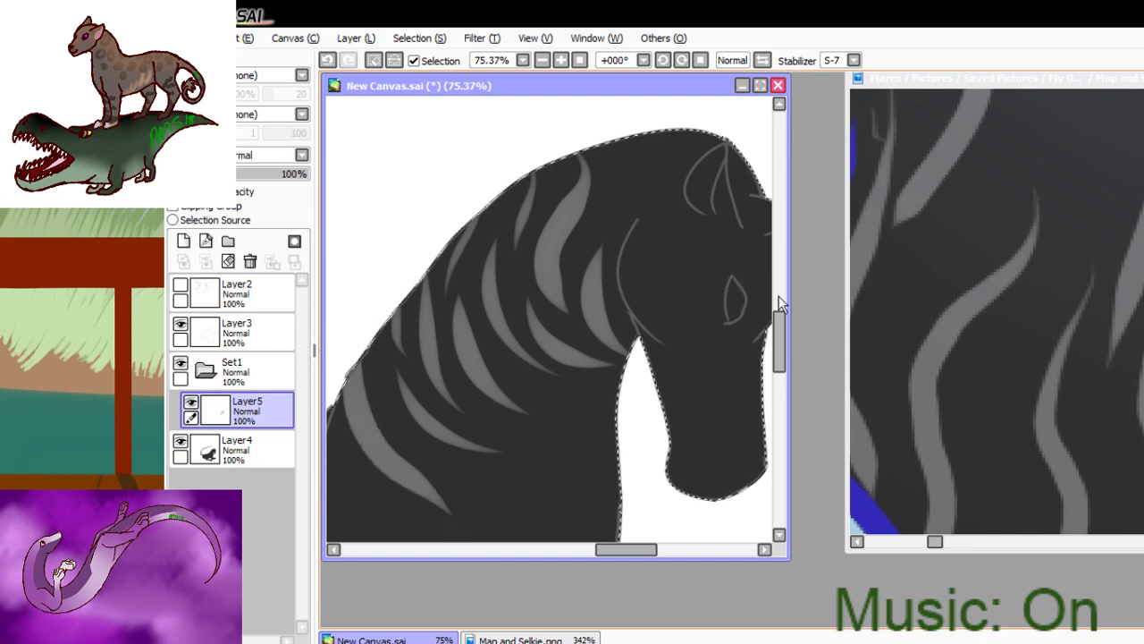
- Paint wavy gray stripes of varying length over the withers and the front of the back
{"action": "left_click_drag", "start_coordinate": [779, 343], "coordinate": [778, 361]}
{"action": "left_click_drag", "start_coordinate": [627, 549], "coordinate": [574, 557]}
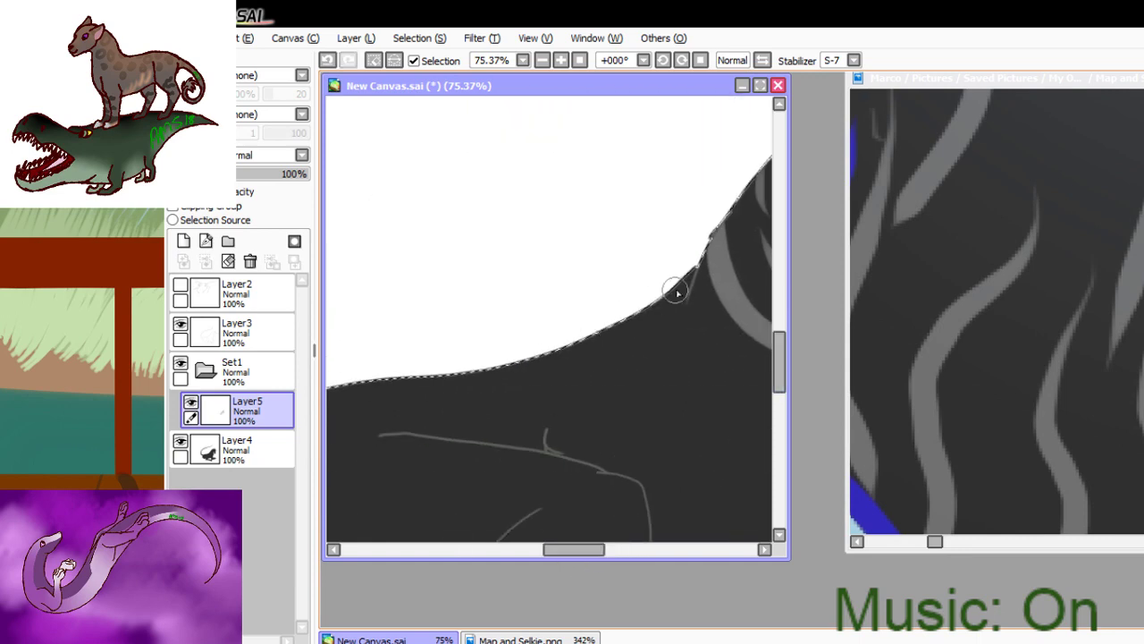
{"action": "left_click_drag", "start_coordinate": [686, 346], "coordinate": [690, 446]}
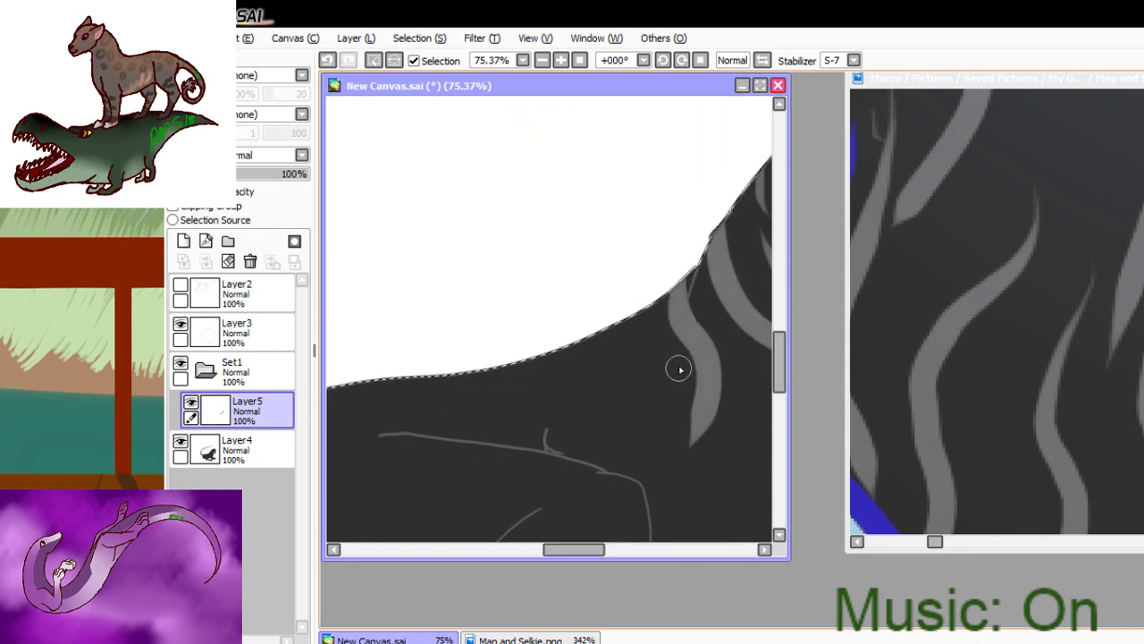
{"action": "left_click_drag", "start_coordinate": [680, 370], "coordinate": [713, 480]}
{"action": "key", "text": "ctrl+z"}
{"action": "left_click_drag", "start_coordinate": [677, 386], "coordinate": [685, 482]}
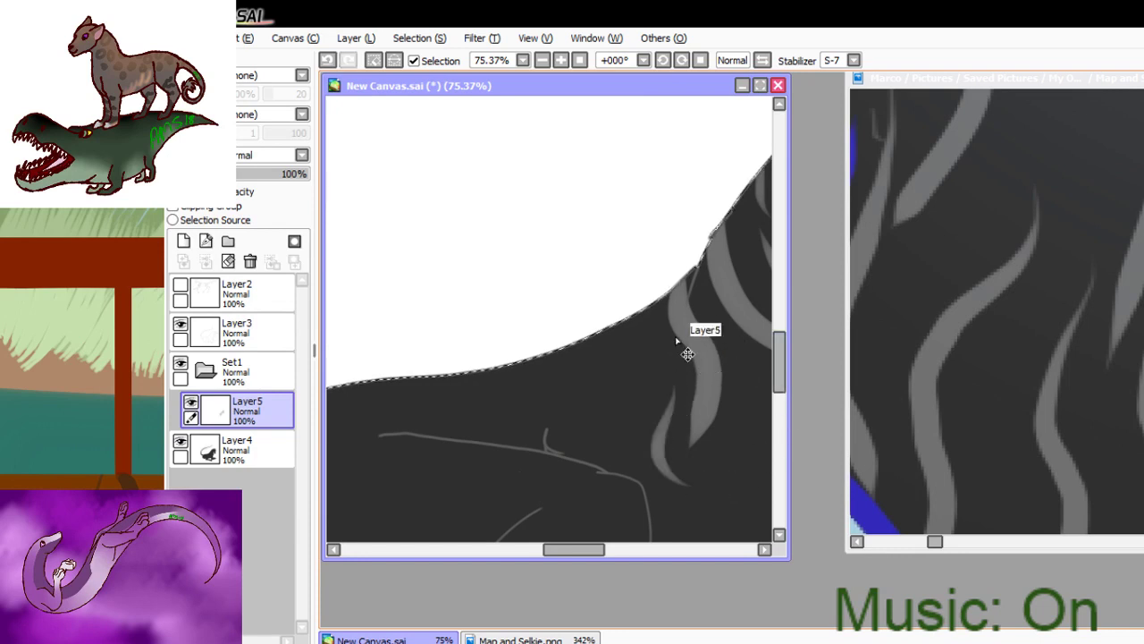
{"action": "left_click_drag", "start_coordinate": [619, 303], "coordinate": [666, 451]}
{"action": "key", "text": "ctrl+z"}
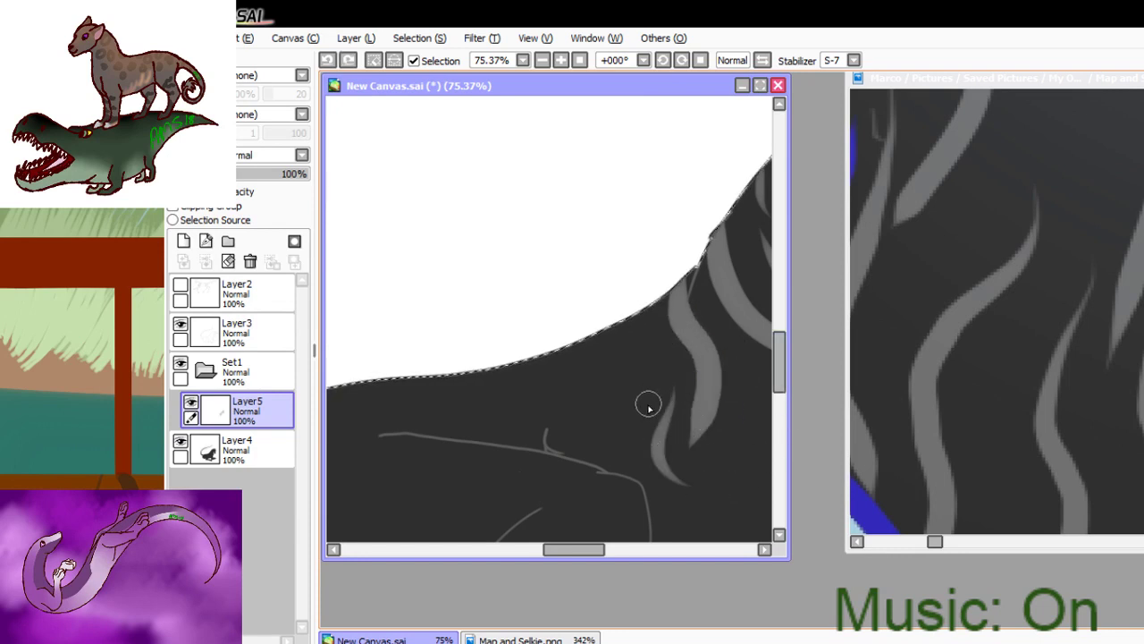
{"action": "mouse_move", "coordinate": [649, 403]}
{"action": "left_mouse_down"}
{"action": "mouse_move", "coordinate": [598, 248]}
{"action": "mouse_move", "coordinate": [664, 241]}
{"action": "mouse_move", "coordinate": [635, 301]}
{"action": "mouse_move", "coordinate": [679, 362]}
{"action": "left_mouse_up"}
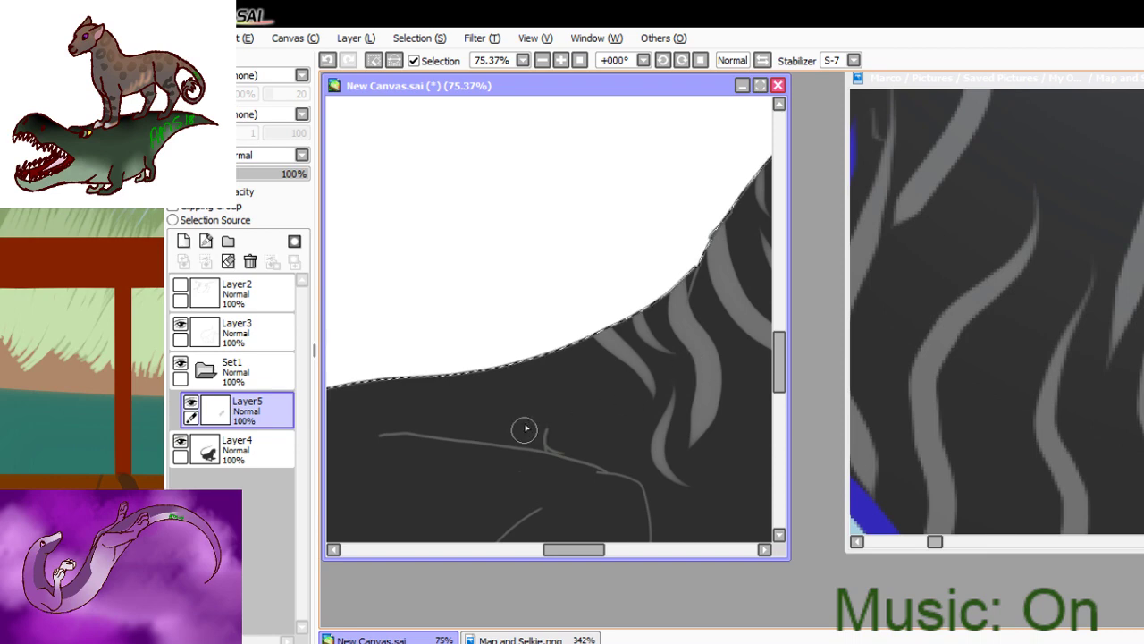
{"action": "left_click_drag", "start_coordinate": [604, 345], "coordinate": [623, 488]}
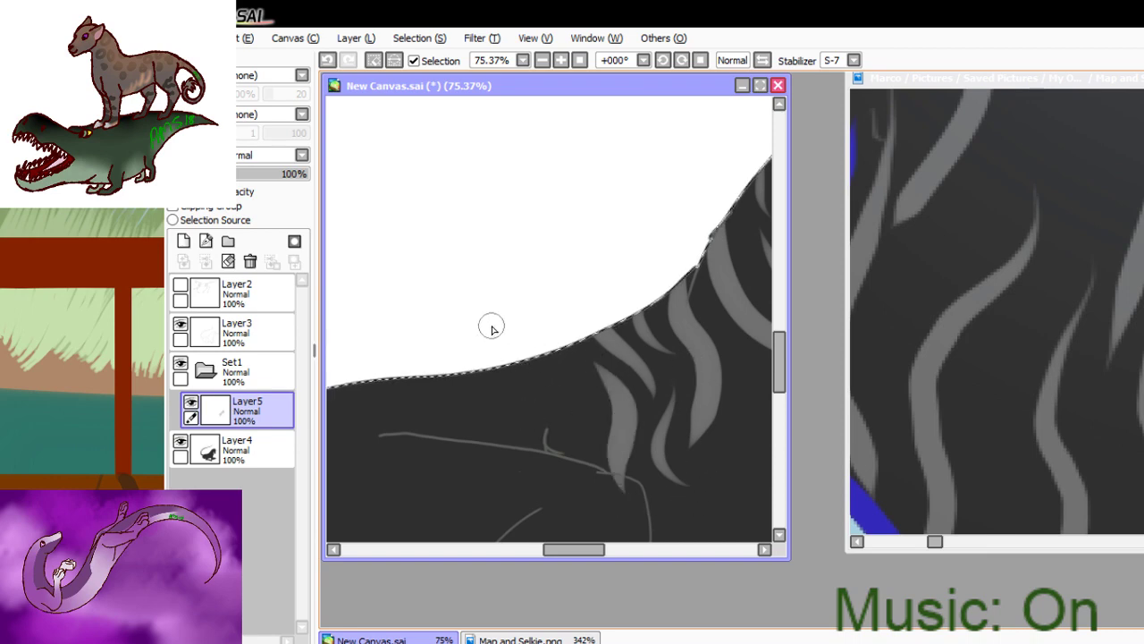
- Continue the tapering gray stripes along the rear back up to the start of the rump
{"action": "left_click_drag", "start_coordinate": [549, 354], "coordinate": [565, 413]}
{"action": "left_click_drag", "start_coordinate": [523, 360], "coordinate": [540, 487]}
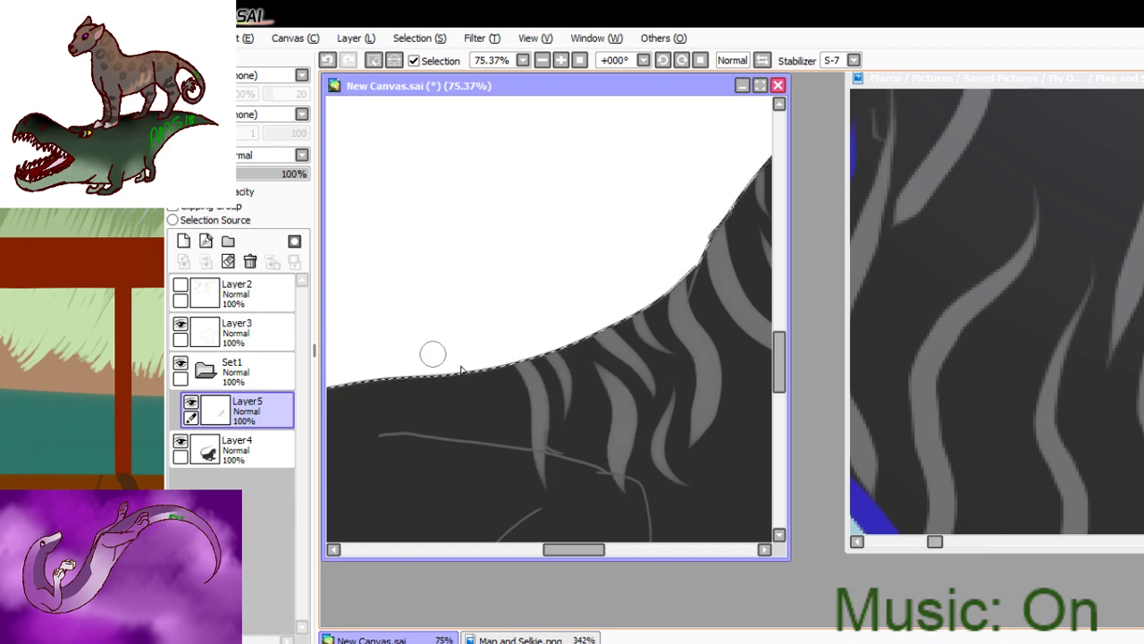
{"action": "left_click_drag", "start_coordinate": [467, 367], "coordinate": [490, 436]}
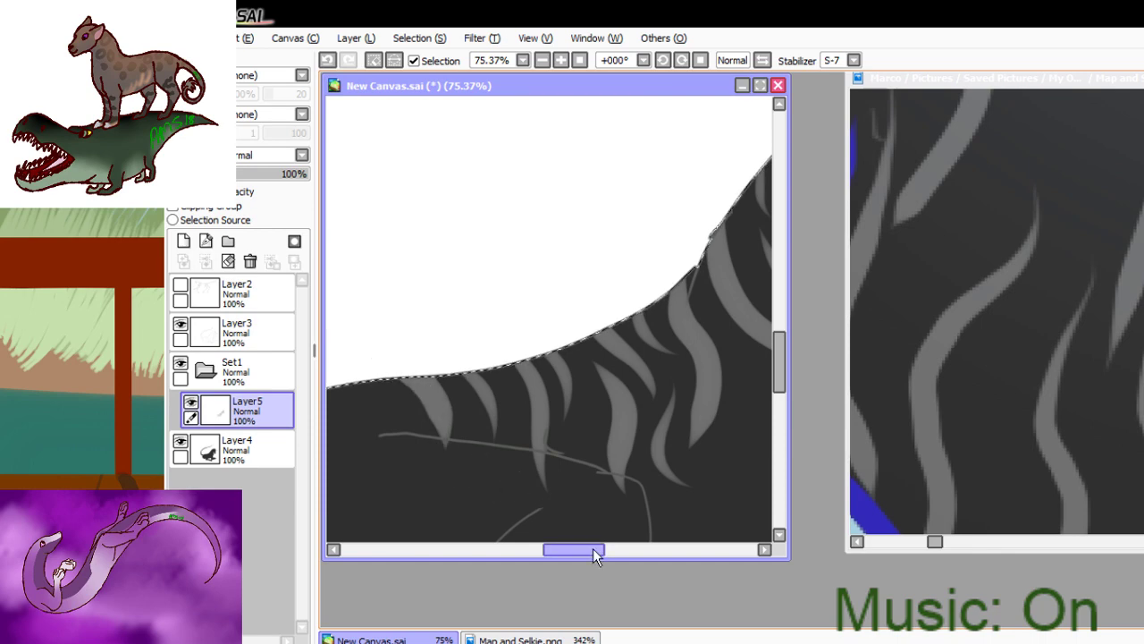
{"action": "left_click_drag", "start_coordinate": [593, 548], "coordinate": [549, 555]}
{"action": "left_click_drag", "start_coordinate": [531, 384], "coordinate": [537, 502]}
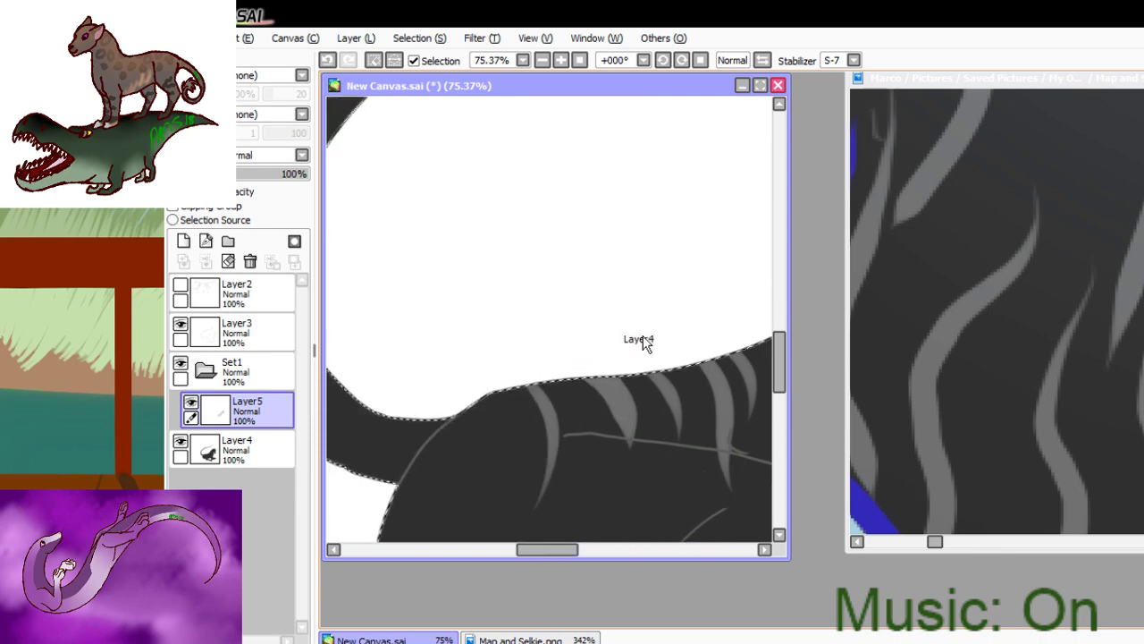
- Paint two long curved gray stripes down the rump and a short one between the stripes above it
{"action": "left_click_drag", "start_coordinate": [784, 367], "coordinate": [784, 396]}
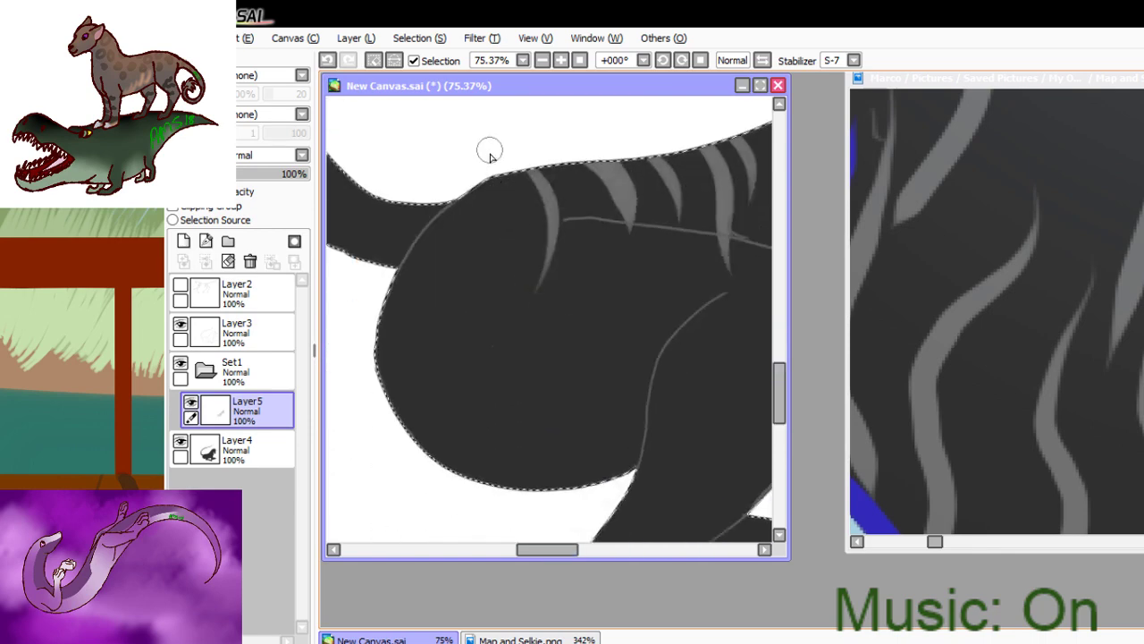
{"action": "left_click_drag", "start_coordinate": [486, 179], "coordinate": [488, 393]}
{"action": "key", "text": "ctrl+z"}
{"action": "left_click_drag", "start_coordinate": [488, 177], "coordinate": [442, 396]}
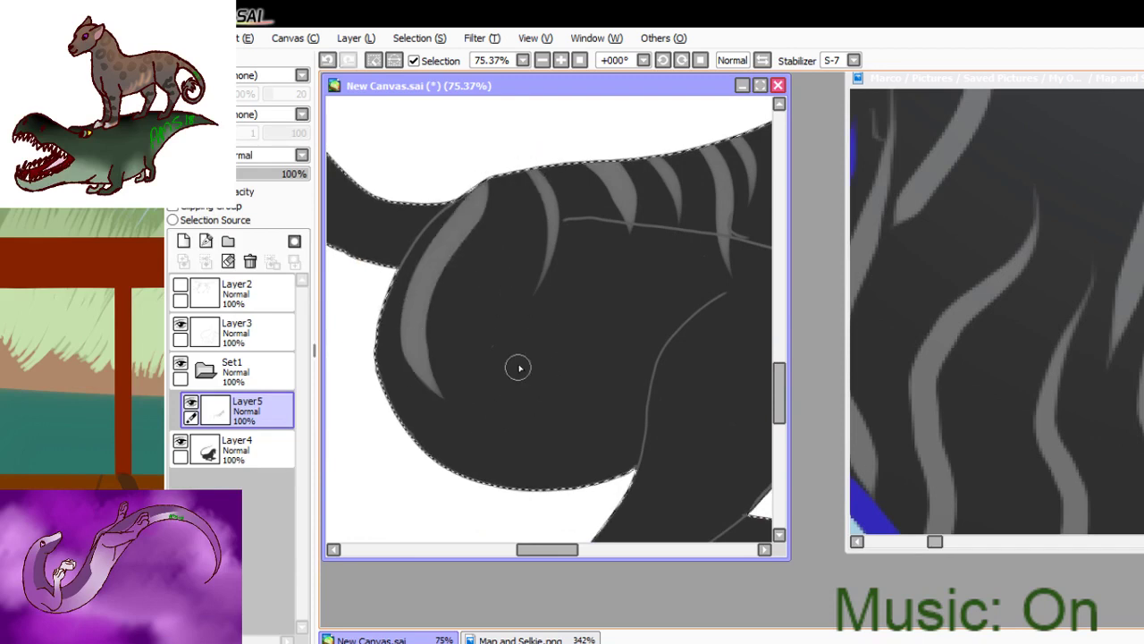
{"action": "left_click_drag", "start_coordinate": [493, 174], "coordinate": [499, 373]}
{"action": "key", "text": "ctrl+z"}
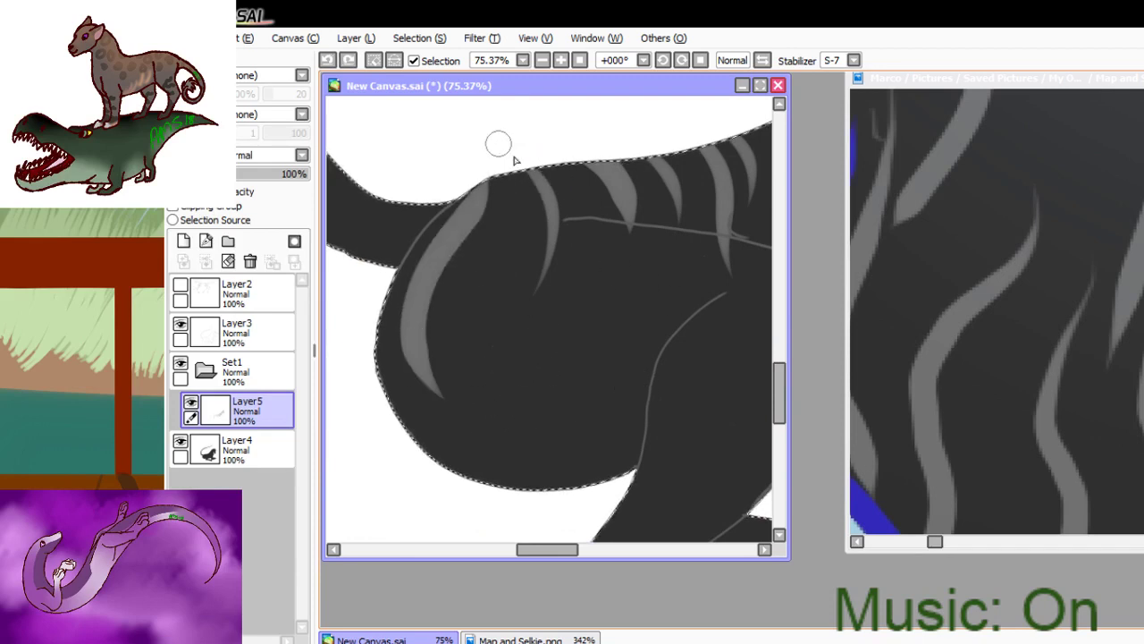
{"action": "left_click_drag", "start_coordinate": [506, 175], "coordinate": [499, 354]}
{"action": "left_click_drag", "start_coordinate": [580, 206], "coordinate": [553, 164]}
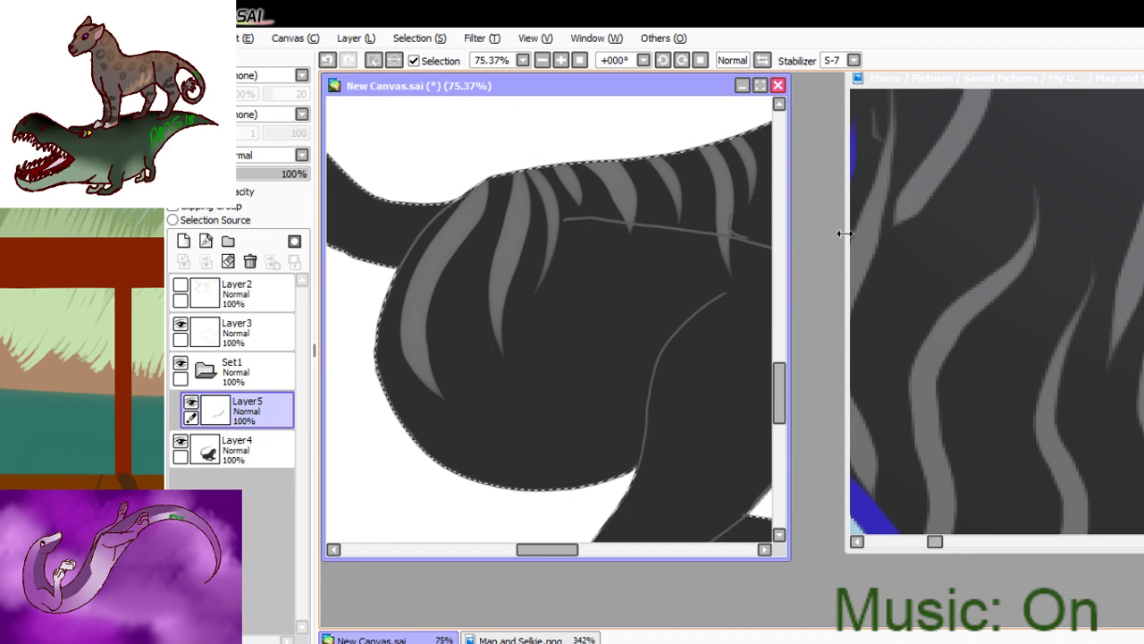
- Move the Map and Selkie.png reference closer to the canvas and zoom it out to examine the whole stripe pattern
{"action": "left_click", "coordinate": [948, 99]}
{"action": "left_click_drag", "start_coordinate": [974, 76], "coordinate": [914, 82]}
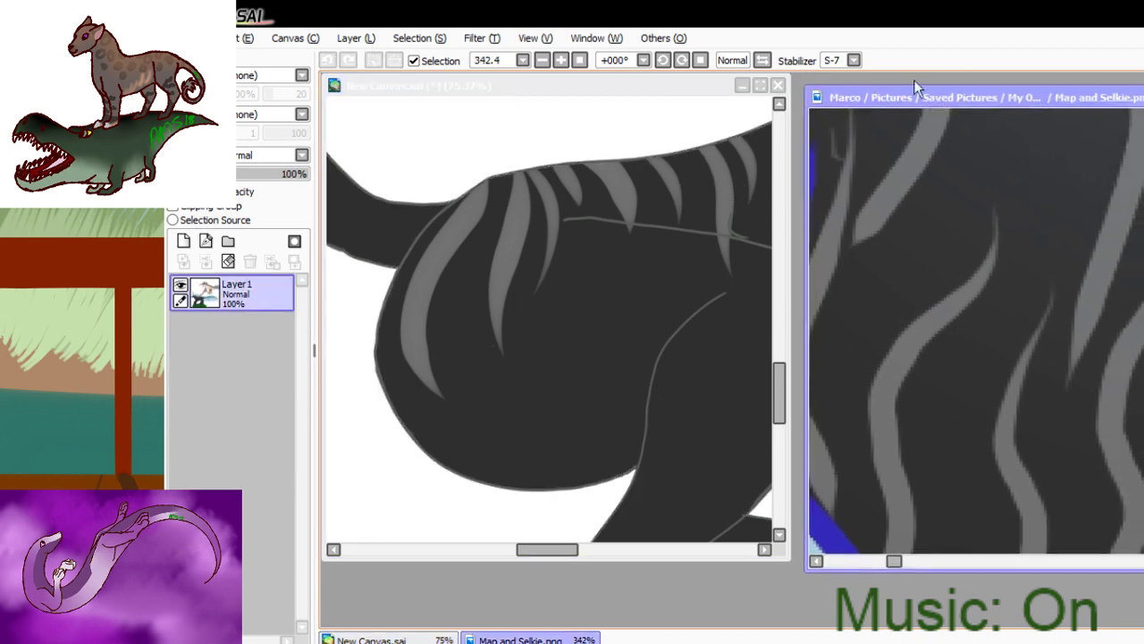
{"action": "left_click", "coordinate": [579, 60]}
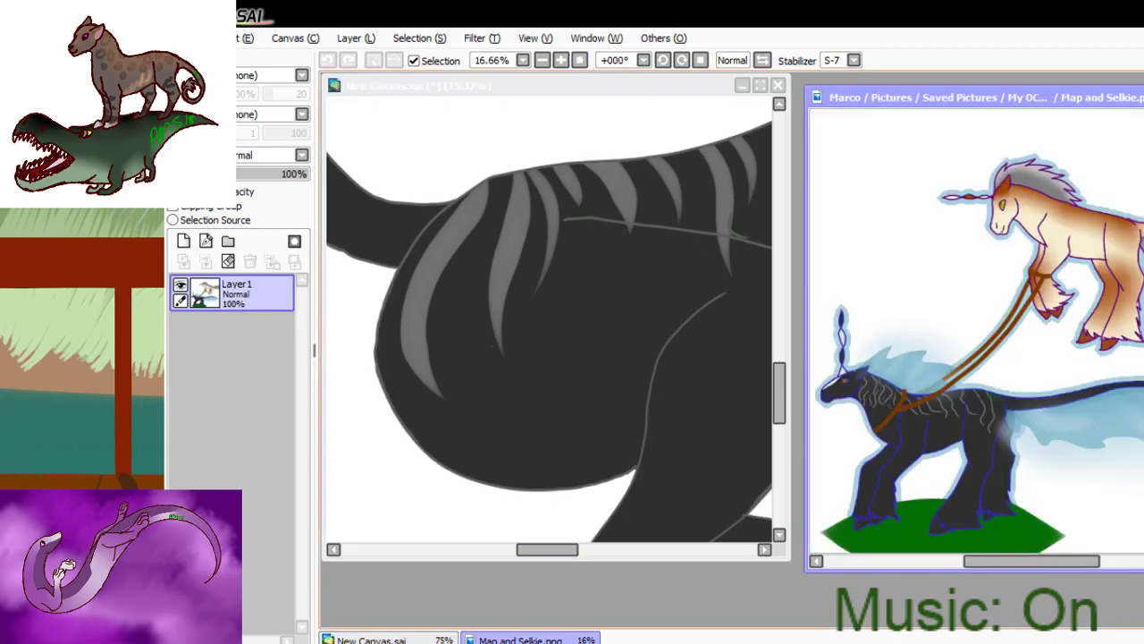
- Erase the tips of the back stripes where they cross the outline of the hind leg
{"action": "left_click", "coordinate": [623, 235]}
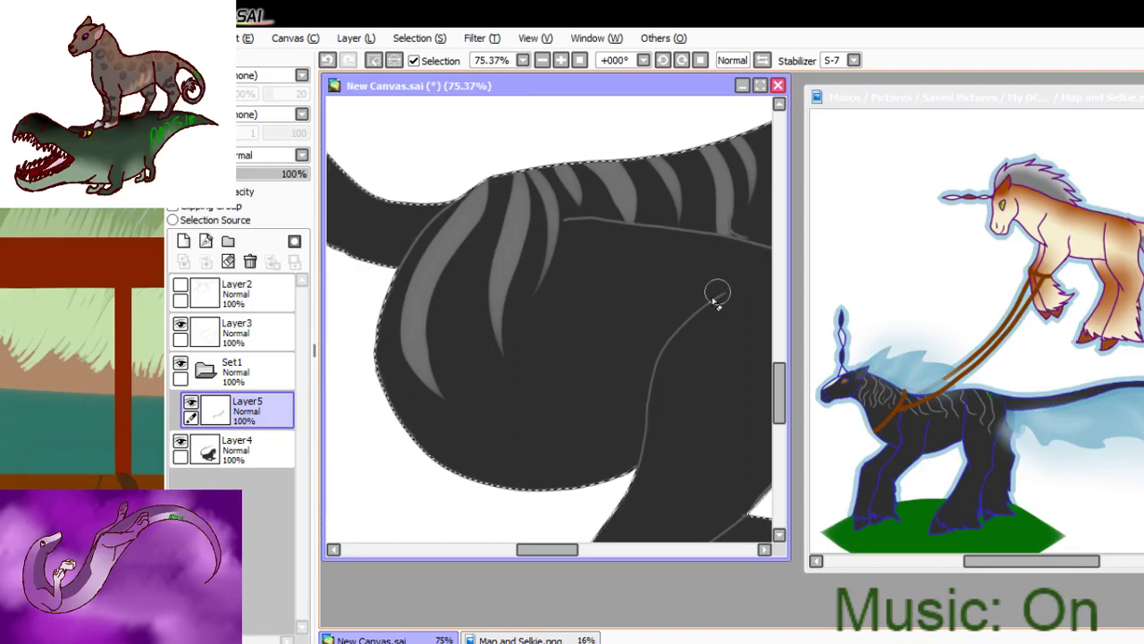
{"action": "left_click_drag", "start_coordinate": [548, 549], "coordinate": [585, 551]}
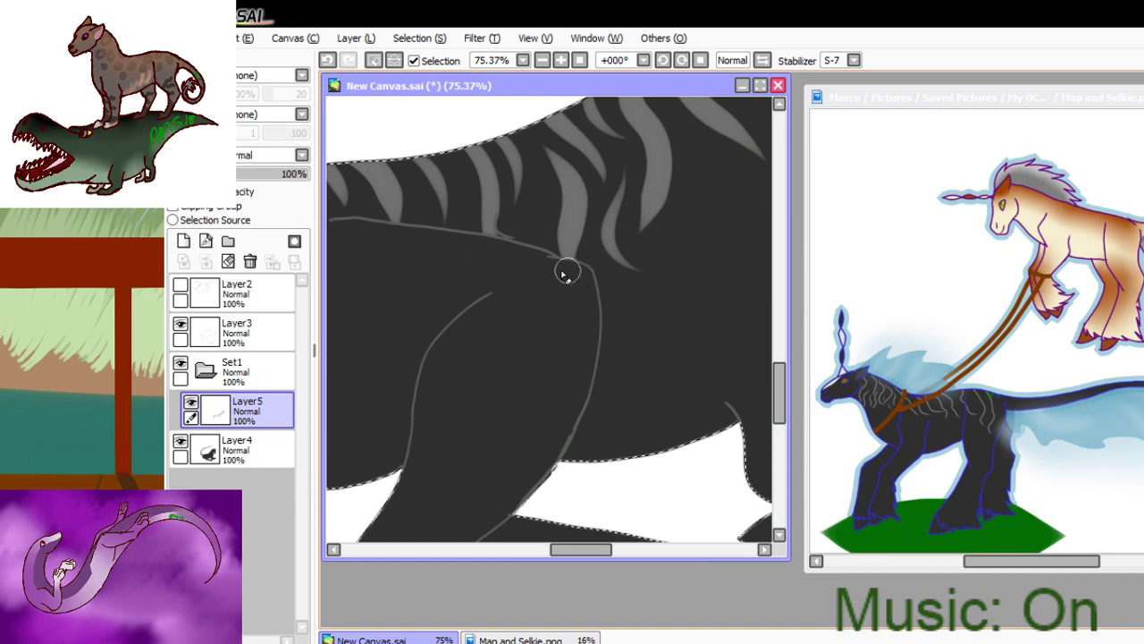
- Add a thin gray stripe in the gap between two larger stripes at the base of the neck
{"action": "left_click_drag", "start_coordinate": [778, 396], "coordinate": [778, 350]}
{"action": "left_click_drag", "start_coordinate": [566, 555], "coordinate": [596, 555]}
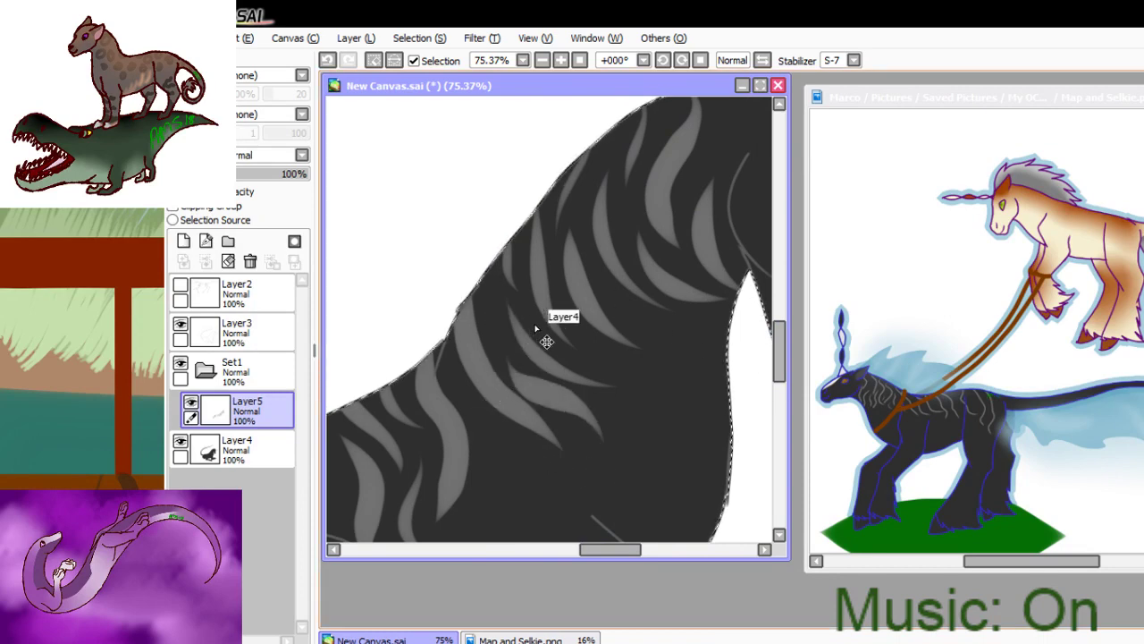
{"action": "key", "text": "ctrl+z"}
{"action": "left_click_drag", "start_coordinate": [491, 293], "coordinate": [546, 365]}
{"action": "key", "text": "ctrl+z"}
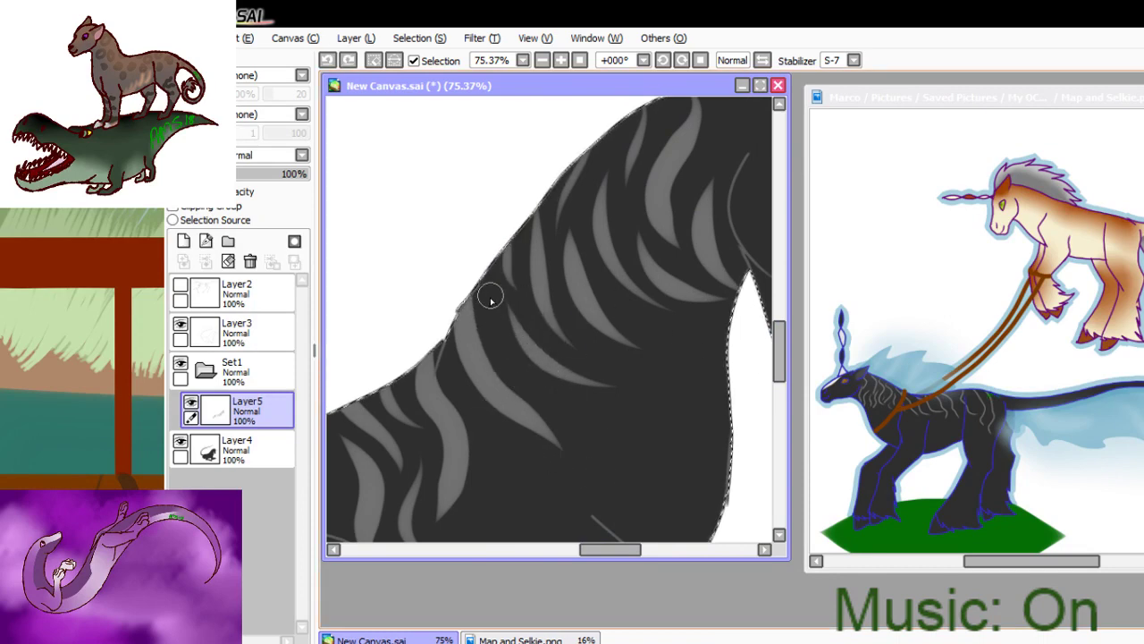
{"action": "left_click_drag", "start_coordinate": [491, 296], "coordinate": [524, 382]}
{"action": "key", "text": "ctrl+z"}
{"action": "left_click_drag", "start_coordinate": [485, 289], "coordinate": [528, 385]}
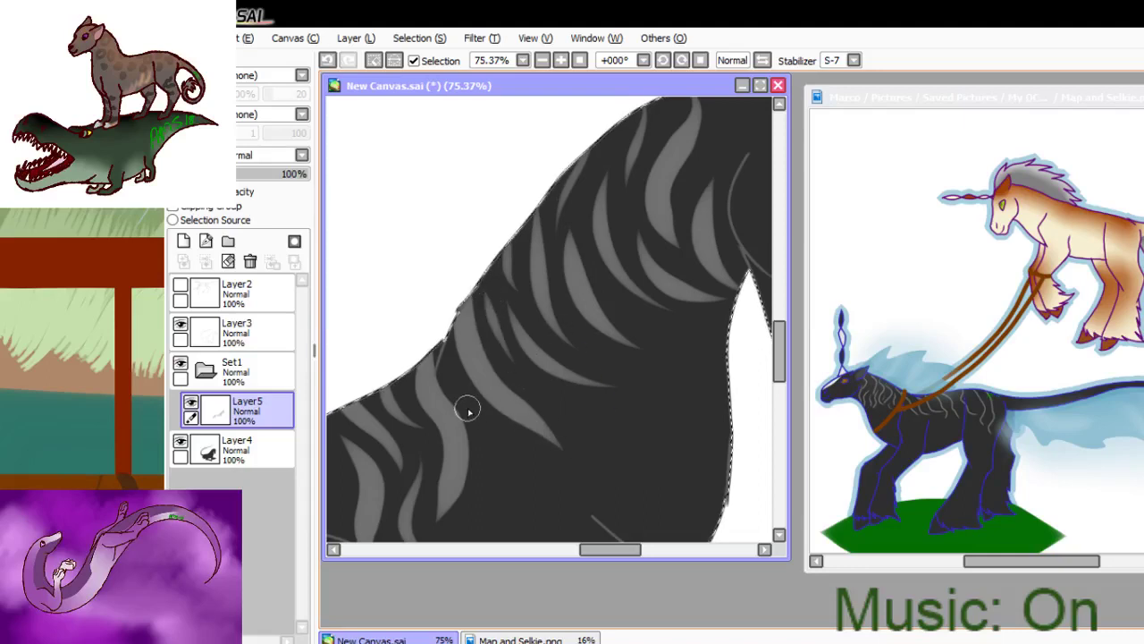
- Fill the gaps between the larger stripes above the shoulder with small, thin gray strands
{"action": "left_click_drag", "start_coordinate": [491, 428], "coordinate": [512, 501]}
{"action": "key", "text": "ctrl+z"}
{"action": "mouse_move", "coordinate": [458, 390]}
{"action": "left_mouse_down"}
{"action": "mouse_move", "coordinate": [576, 445]}
{"action": "mouse_move", "coordinate": [475, 436]}
{"action": "mouse_move", "coordinate": [492, 493]}
{"action": "left_mouse_up"}
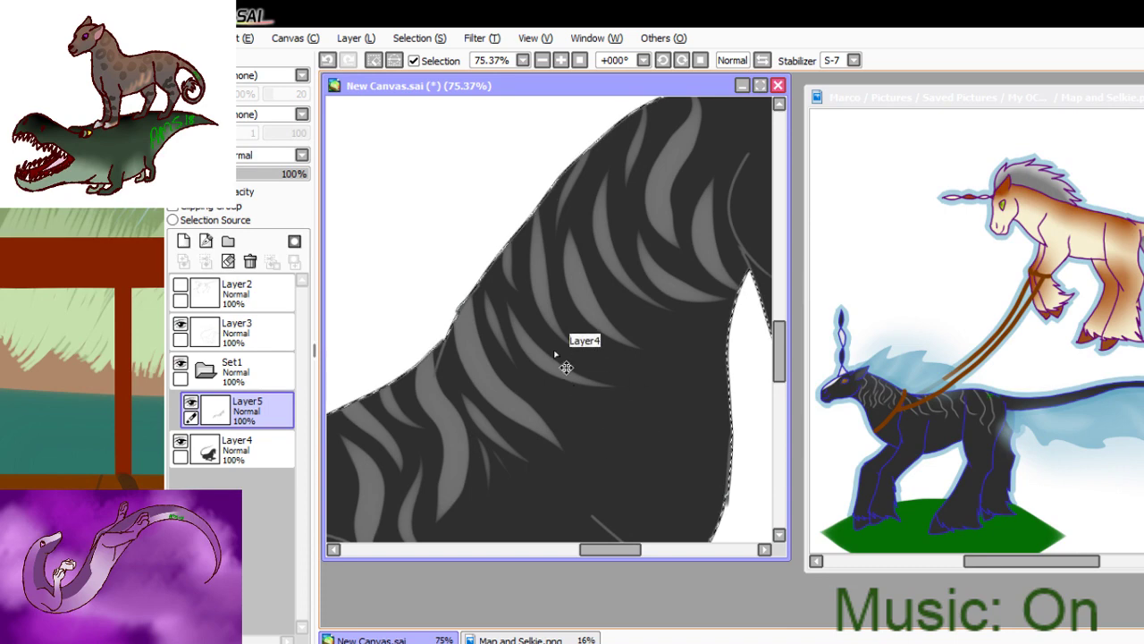
{"action": "key", "text": "ctrl+z"}
{"action": "left_click_drag", "start_coordinate": [482, 478], "coordinate": [483, 484]}
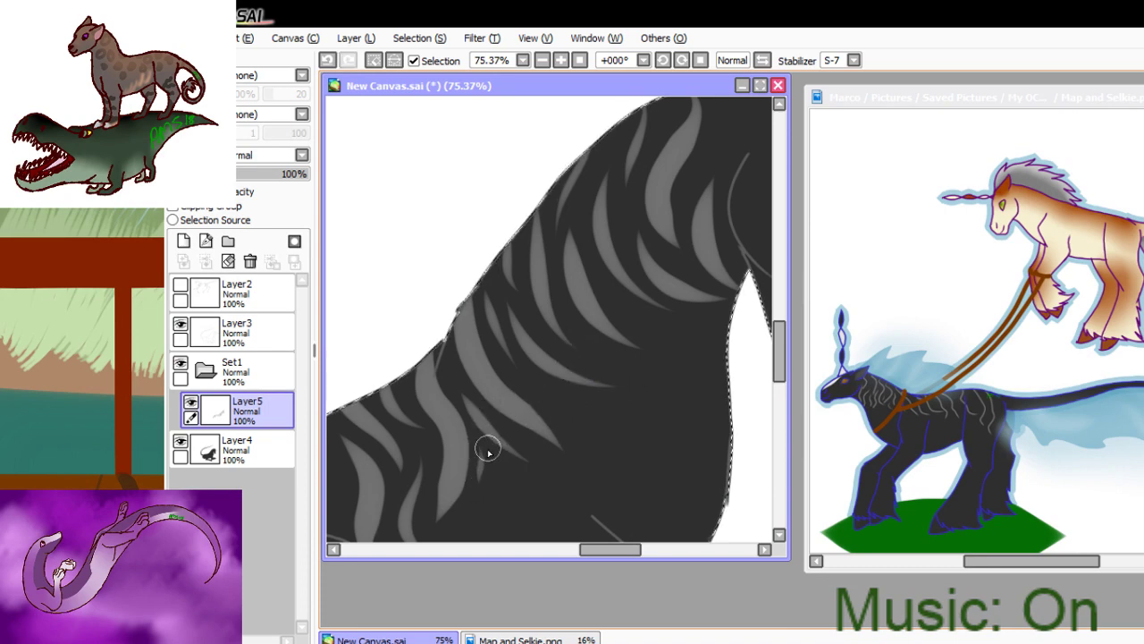
{"action": "key", "text": "ctrl+z"}
{"action": "left_click_drag", "start_coordinate": [478, 441], "coordinate": [479, 479]}
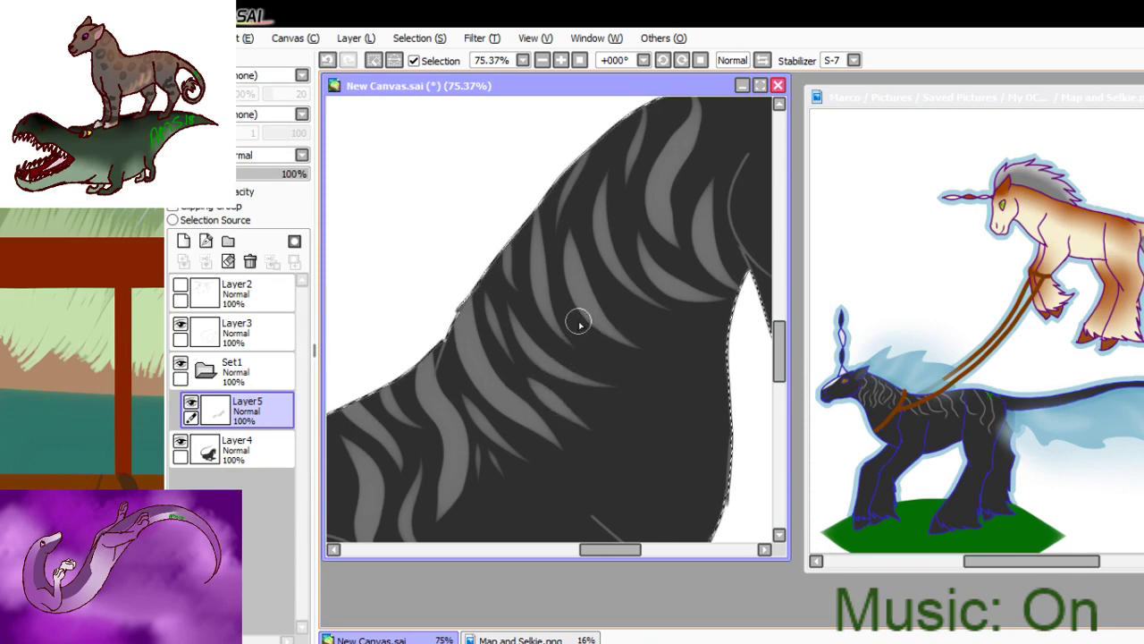
- Paint short gray stripes between the tips on the lower neck, and larger ones behind the cheek and ear
{"action": "key", "text": "ctrl+z"}
{"action": "mouse_move", "coordinate": [582, 342]}
{"action": "left_mouse_down"}
{"action": "mouse_move", "coordinate": [662, 327]}
{"action": "mouse_move", "coordinate": [695, 301]}
{"action": "mouse_move", "coordinate": [712, 314]}
{"action": "left_mouse_up"}
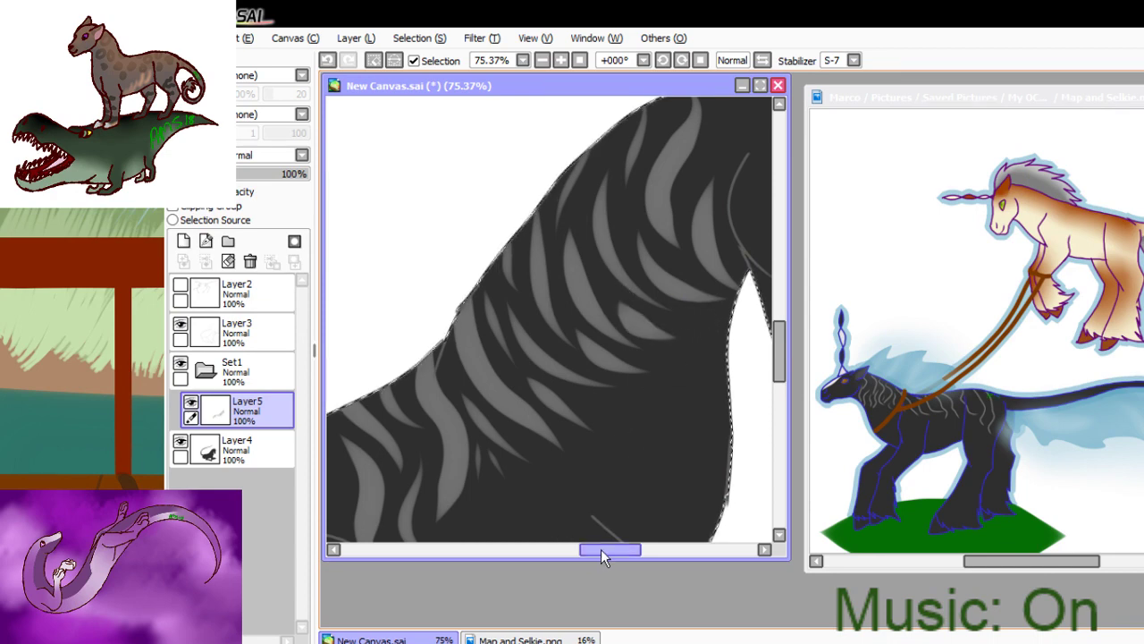
{"action": "left_click_drag", "start_coordinate": [602, 551], "coordinate": [623, 551]}
{"action": "left_click_drag", "start_coordinate": [784, 335], "coordinate": [782, 311]}
{"action": "key", "text": "ctrl+z"}
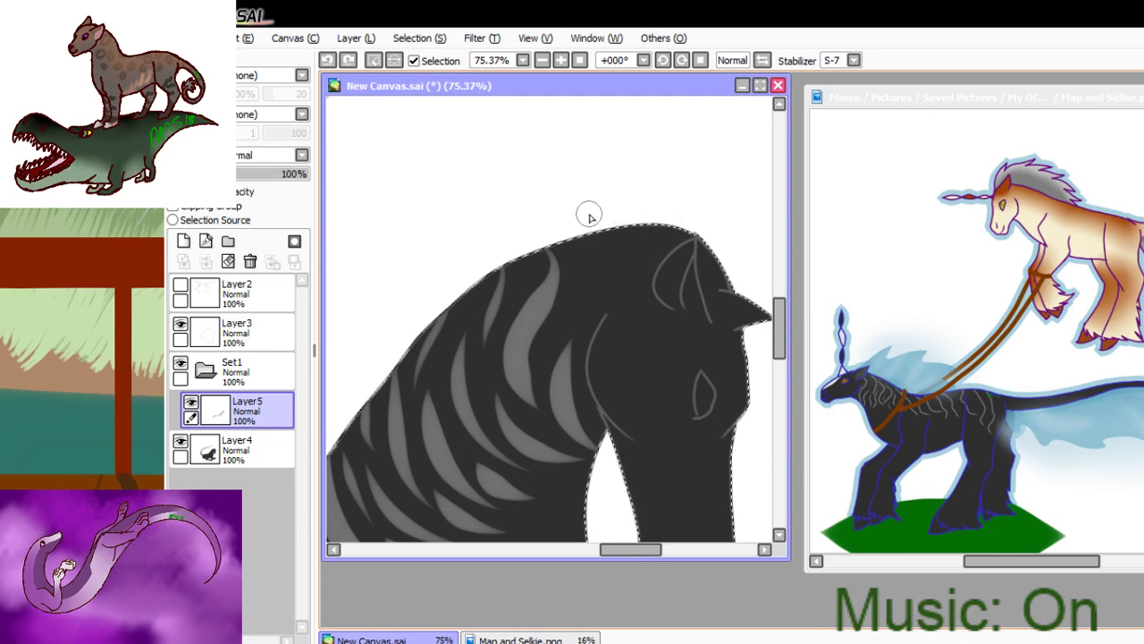
{"action": "left_click_drag", "start_coordinate": [595, 235], "coordinate": [583, 309]}
{"action": "left_click_drag", "start_coordinate": [621, 272], "coordinate": [651, 227]}
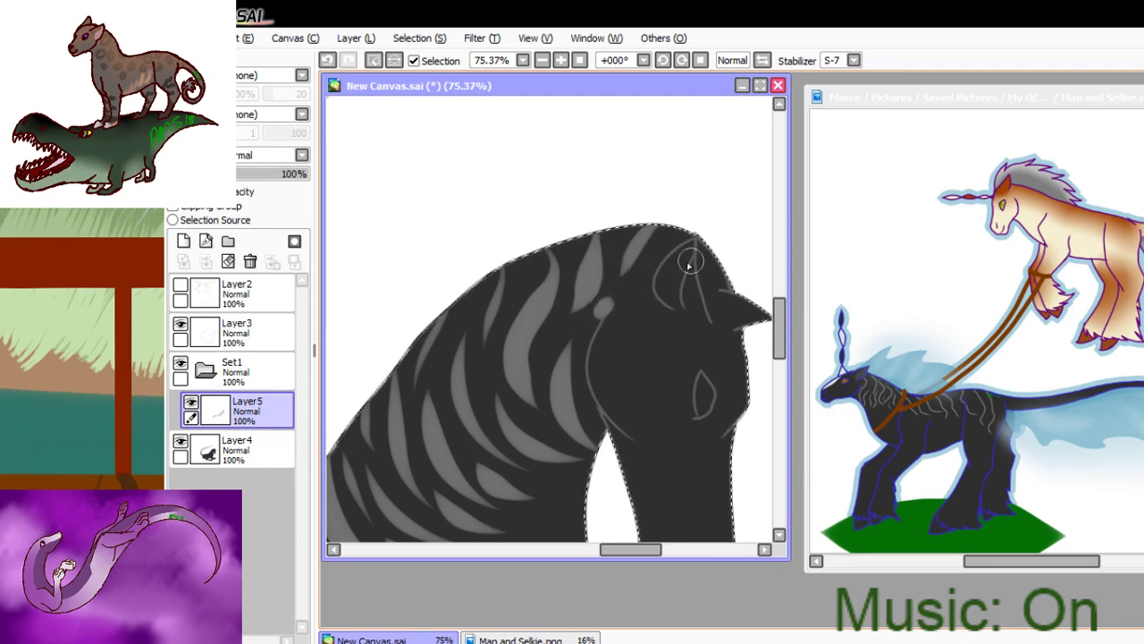
{"action": "left_click_drag", "start_coordinate": [611, 300], "coordinate": [599, 315]}
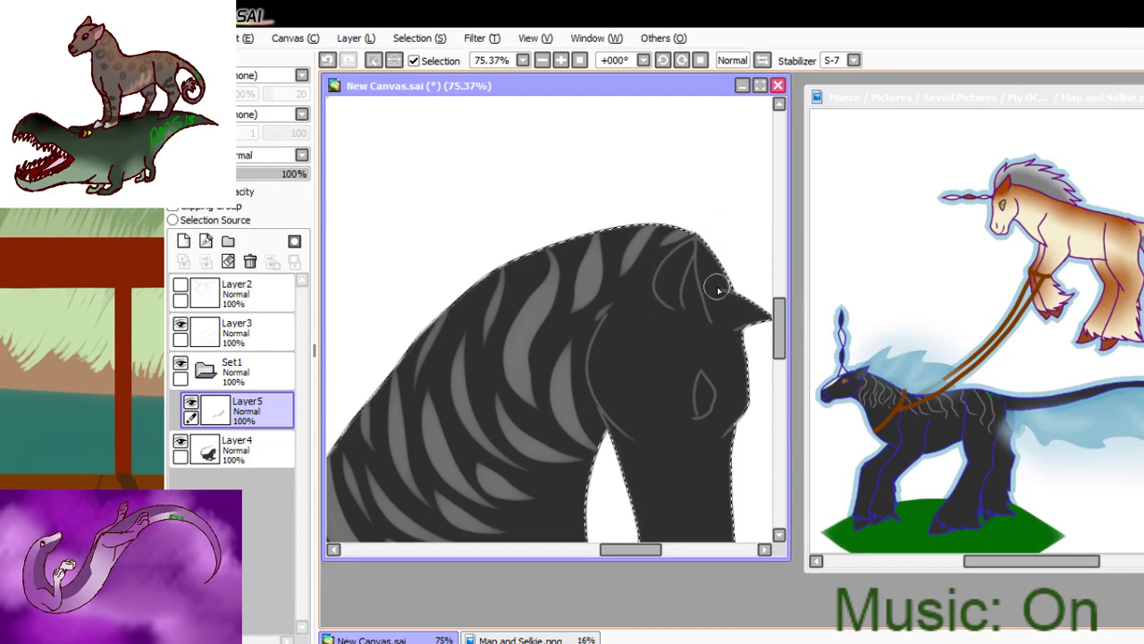
{"action": "key", "text": "ctrl+z"}
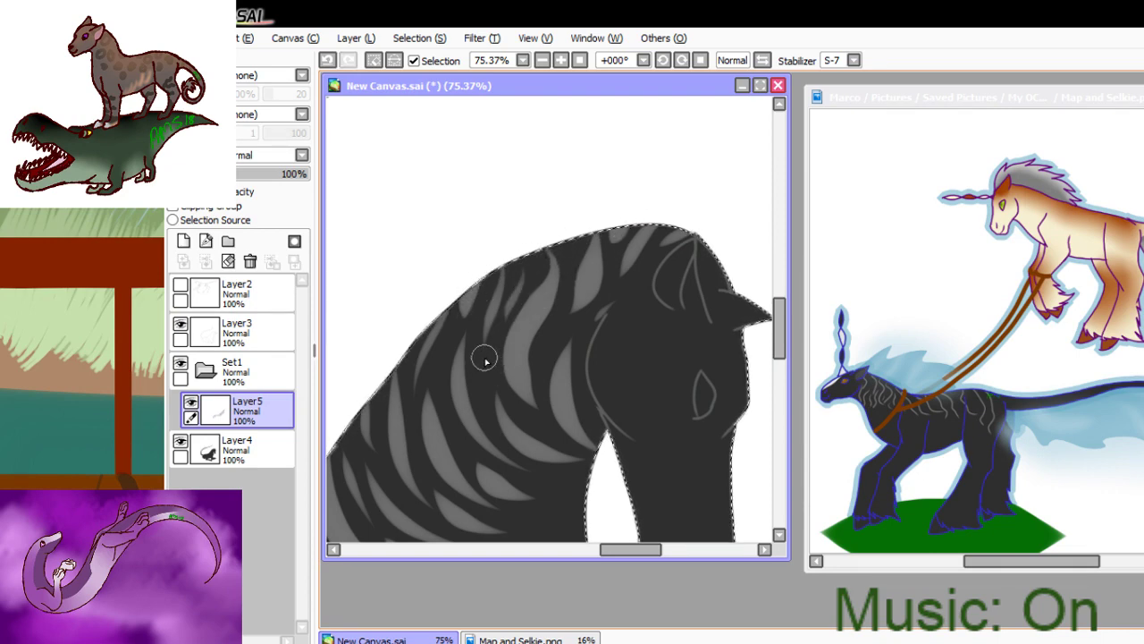
- Fill the gaps between the larger stripes on the upper neck with thin gray strands
{"action": "key", "text": "ctrl+z"}
{"action": "key", "text": "ctrl+y"}
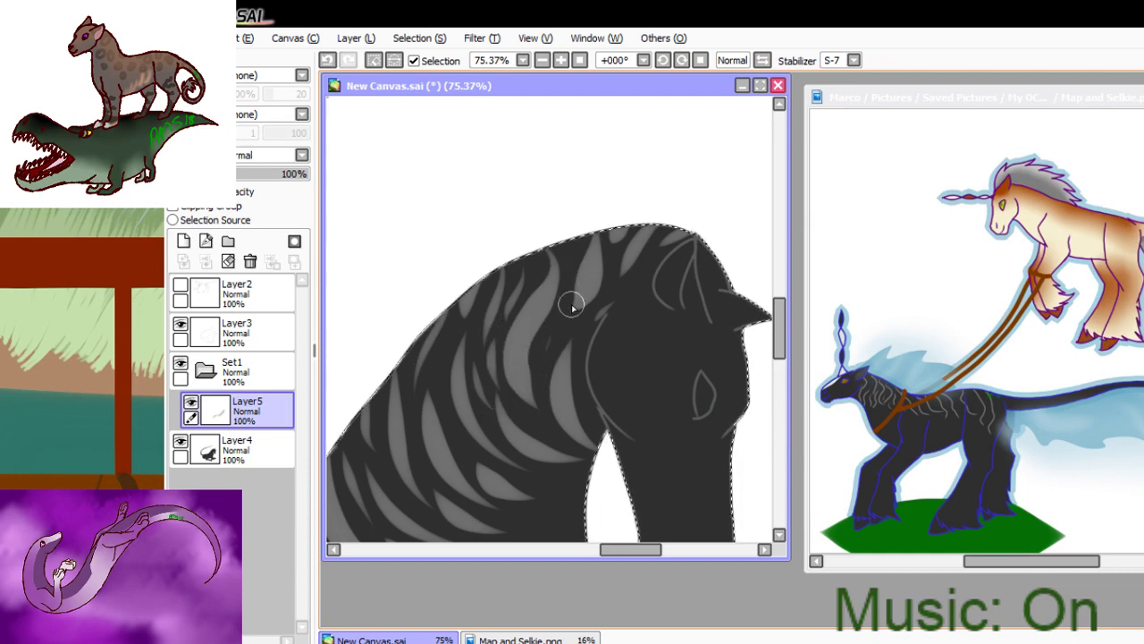
{"action": "key", "text": "ctrl+z"}
{"action": "key", "text": "ctrl+y"}
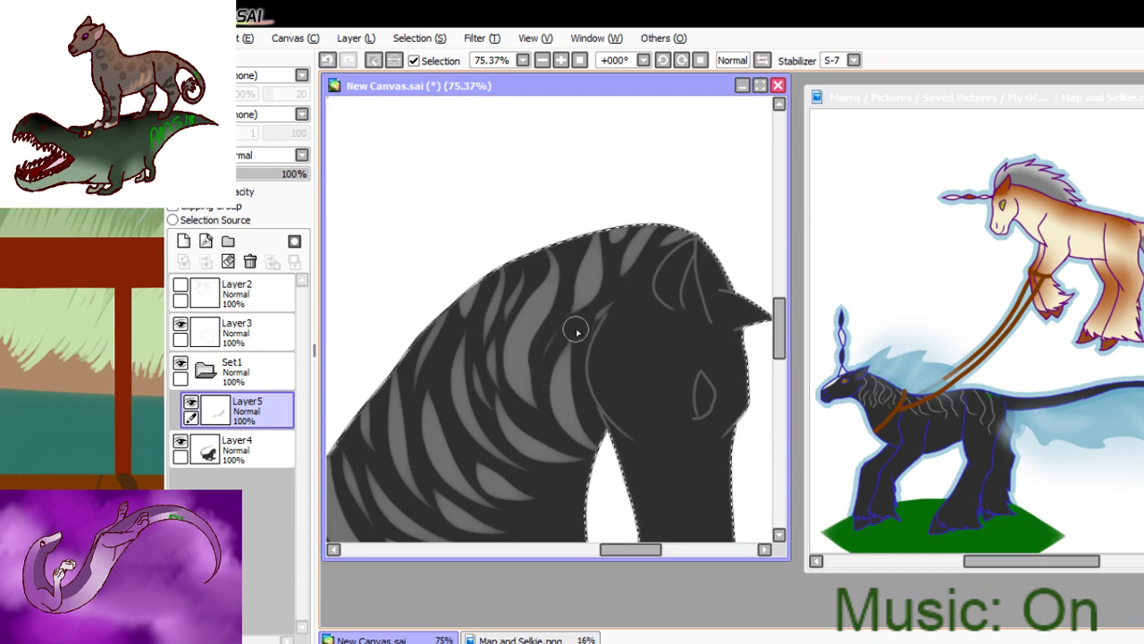
{"action": "key", "text": "ctrl+z"}
{"action": "left_click_drag", "start_coordinate": [573, 313], "coordinate": [581, 322]}
{"action": "key", "text": "ctrl+z"}
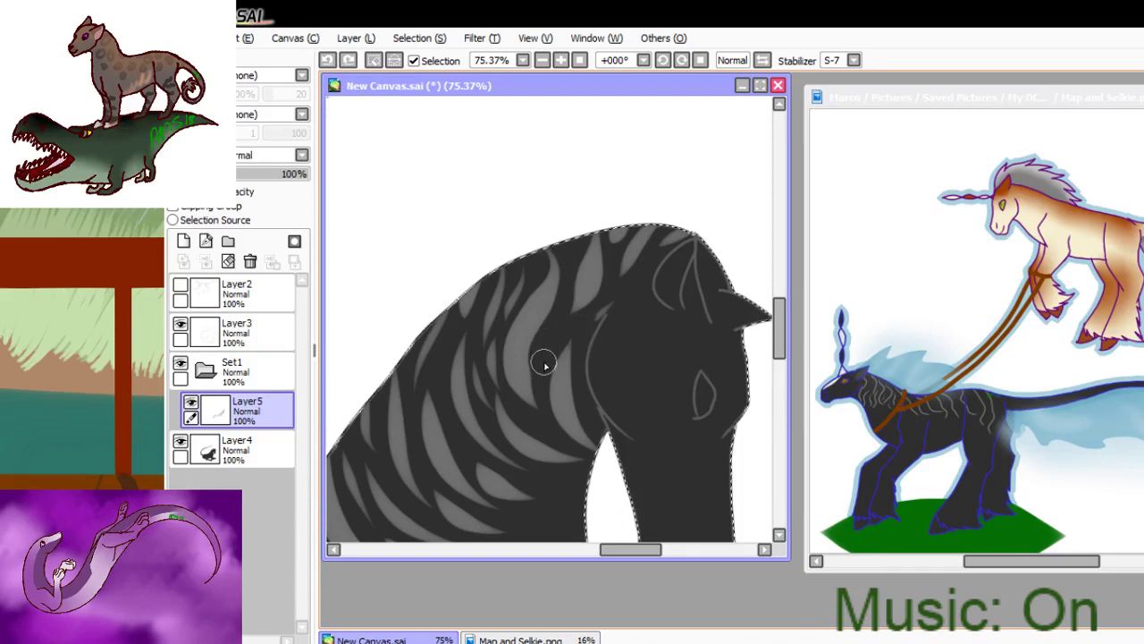
{"action": "left_click_drag", "start_coordinate": [545, 363], "coordinate": [587, 297]}
- Examine the stripes along the back to the hindquarters and the dark unicorn's head markings in the Map and Selkie.png reference
{"action": "left_click", "coordinate": [940, 642]}
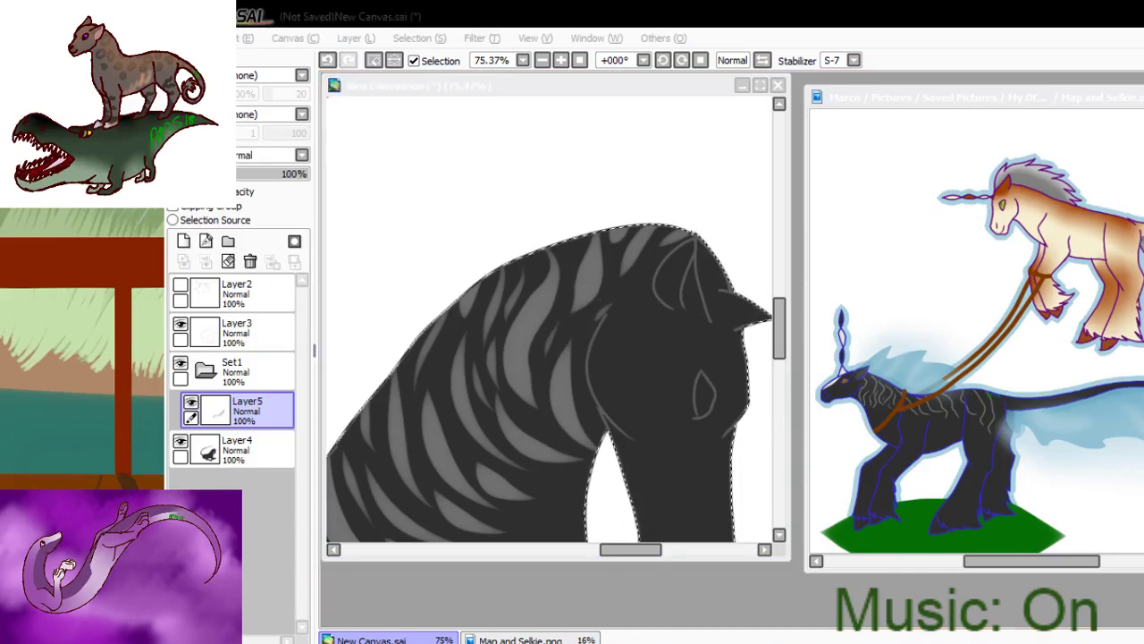
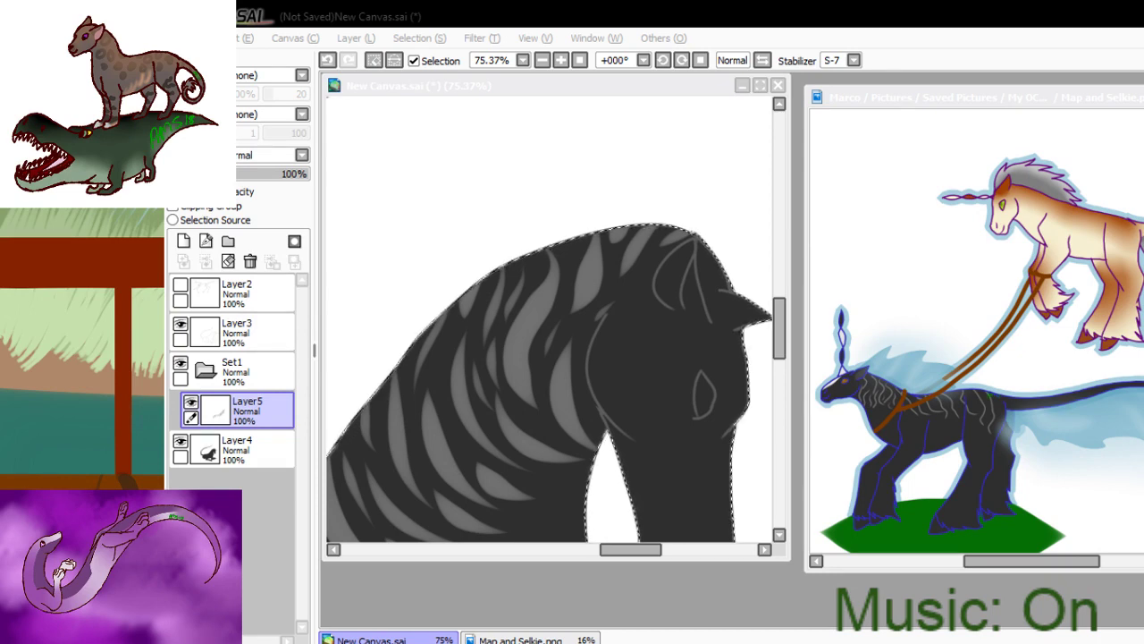
{"action": "left_click", "coordinate": [670, 463]}
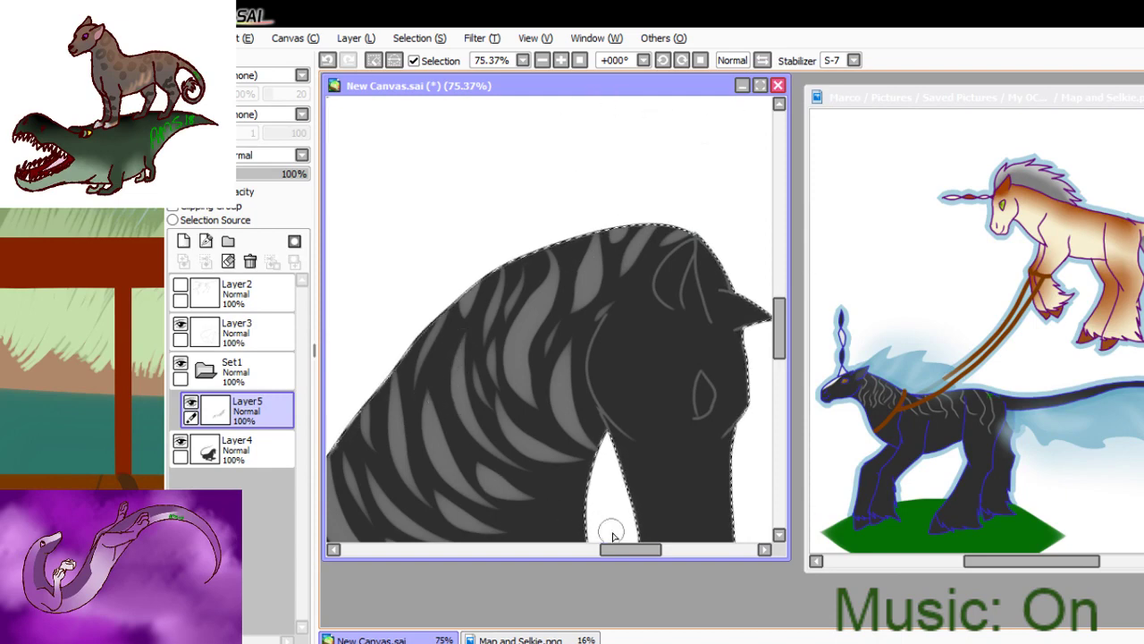
{"action": "left_click_drag", "start_coordinate": [635, 549], "coordinate": [594, 550]}
{"action": "scroll", "coordinate": [775, 350], "scroll_direction": "down", "scroll_amount": 6}
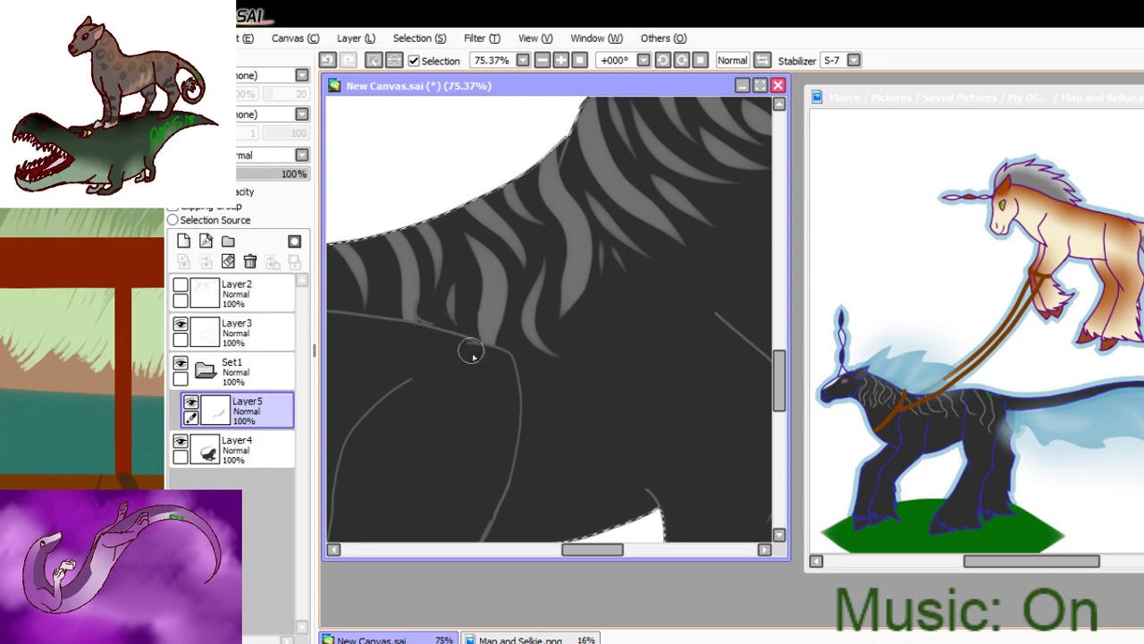
{"action": "left_click_drag", "start_coordinate": [592, 550], "coordinate": [586, 552]}
{"action": "mouse_move", "coordinate": [563, 552]}
{"action": "left_mouse_down"}
{"action": "mouse_move", "coordinate": [524, 548]}
{"action": "mouse_move", "coordinate": [548, 554]}
{"action": "left_mouse_up"}
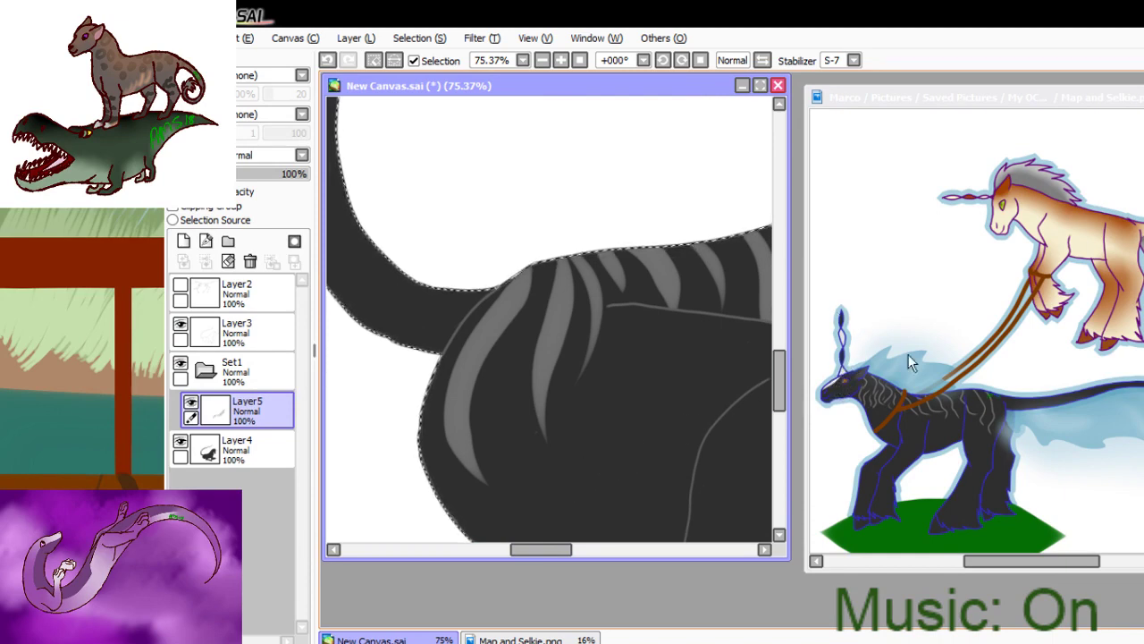
{"action": "left_click", "coordinate": [827, 380]}
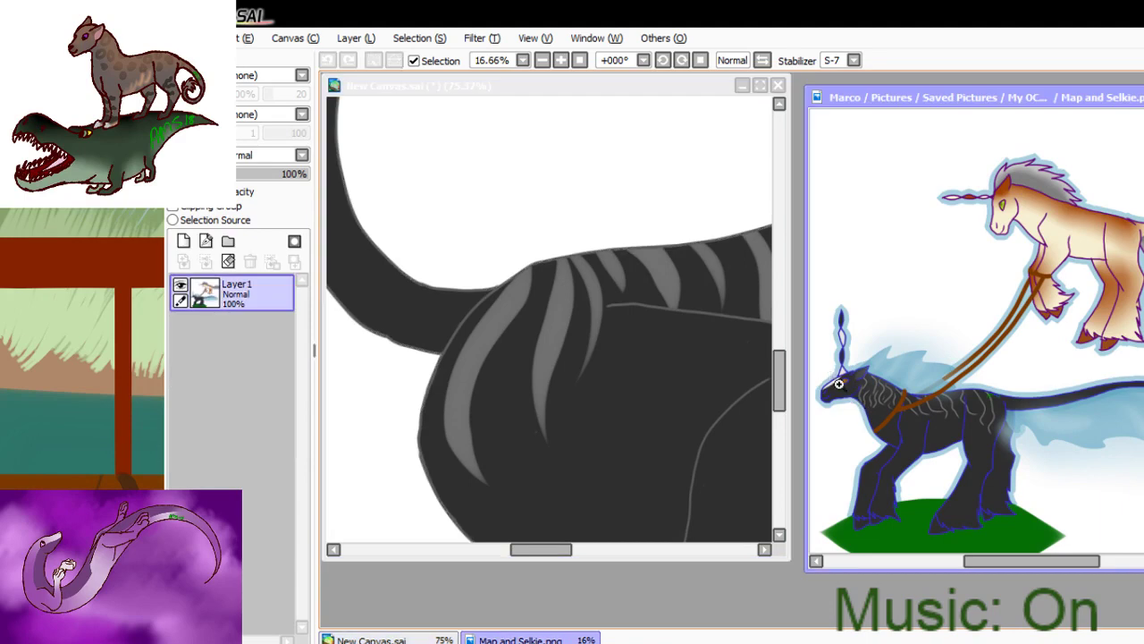
{"action": "left_click_drag", "start_coordinate": [833, 375], "coordinate": [894, 417]}
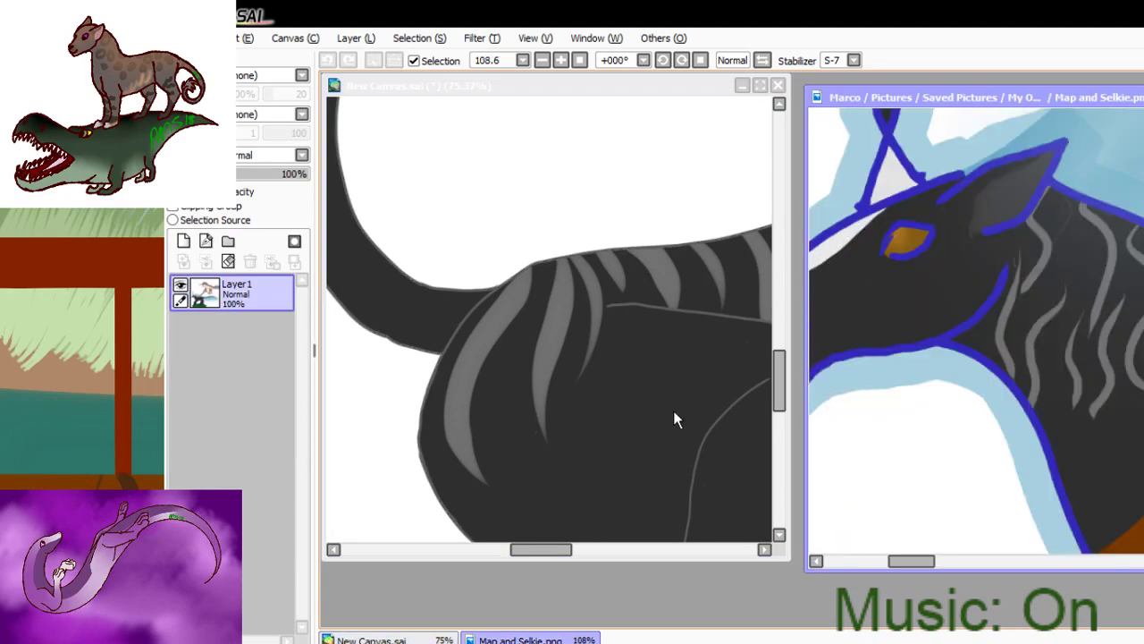
- Create a new layer above Layer5 in Set1 and paint a white blaze down the front of the unicorn's face
{"action": "left_click", "coordinate": [549, 546]}
{"action": "left_click_drag", "start_coordinate": [545, 548], "coordinate": [632, 546]}
{"action": "left_click_drag", "start_coordinate": [778, 366], "coordinate": [783, 333]}
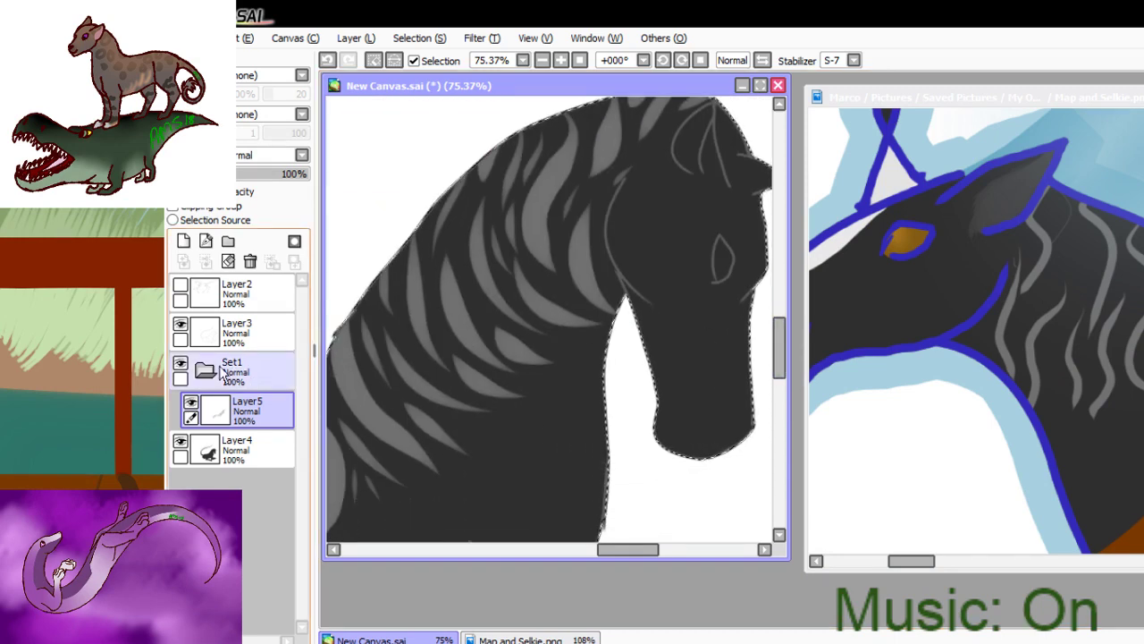
{"action": "left_click", "coordinate": [183, 241]}
{"action": "left_click_drag", "start_coordinate": [626, 549], "coordinate": [649, 551]}
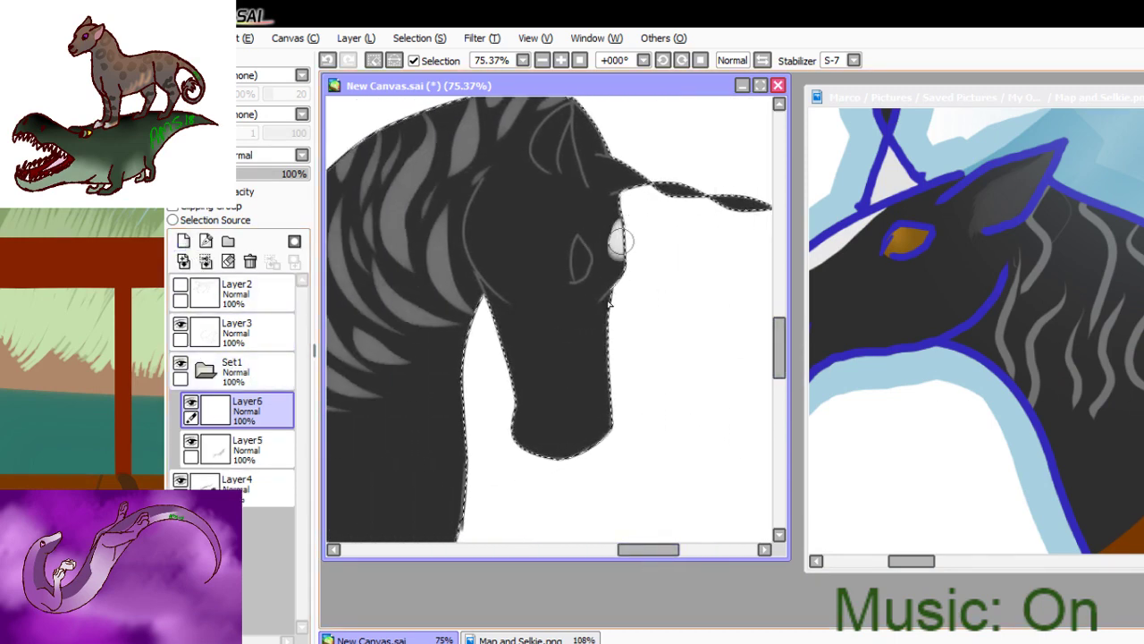
{"action": "mouse_move", "coordinate": [609, 303]}
{"action": "left_mouse_down"}
{"action": "mouse_move", "coordinate": [616, 384]}
{"action": "mouse_move", "coordinate": [614, 228]}
{"action": "mouse_move", "coordinate": [617, 399]}
{"action": "left_mouse_up"}
{"action": "key", "text": "ctrl+z"}
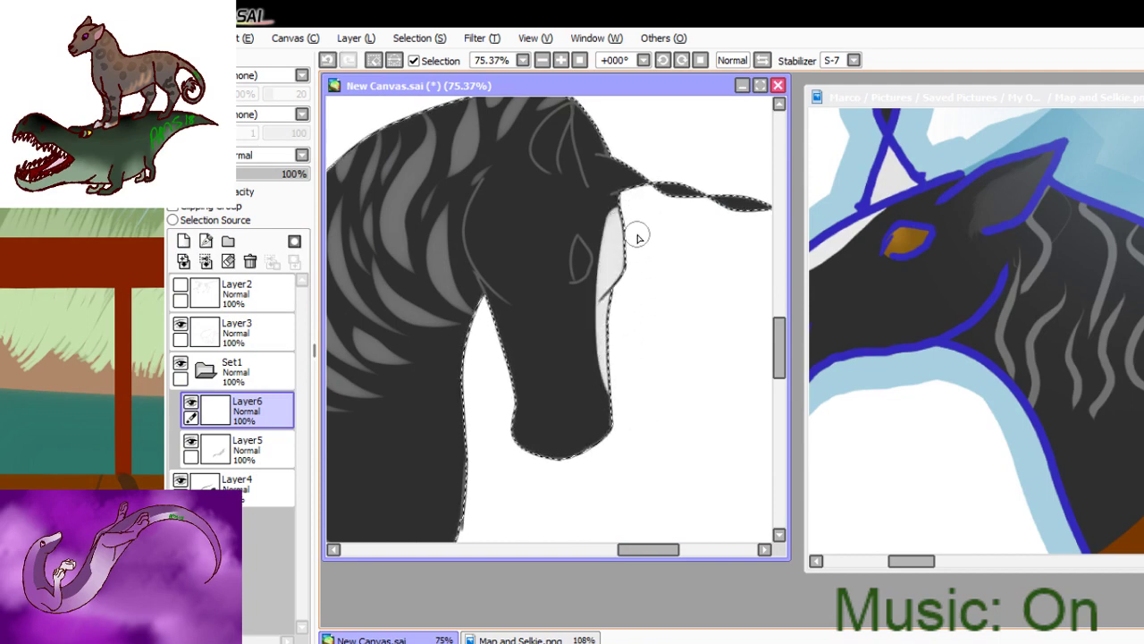
- Paint the horn's base and third segment white, and fill its fourth segment dark gray on Layer4
{"action": "mouse_move", "coordinate": [636, 162]}
{"action": "left_mouse_down"}
{"action": "mouse_move", "coordinate": [629, 220]}
{"action": "mouse_move", "coordinate": [613, 170]}
{"action": "mouse_move", "coordinate": [600, 166]}
{"action": "mouse_move", "coordinate": [626, 185]}
{"action": "left_mouse_up"}
{"action": "key", "text": "ctrl+z"}
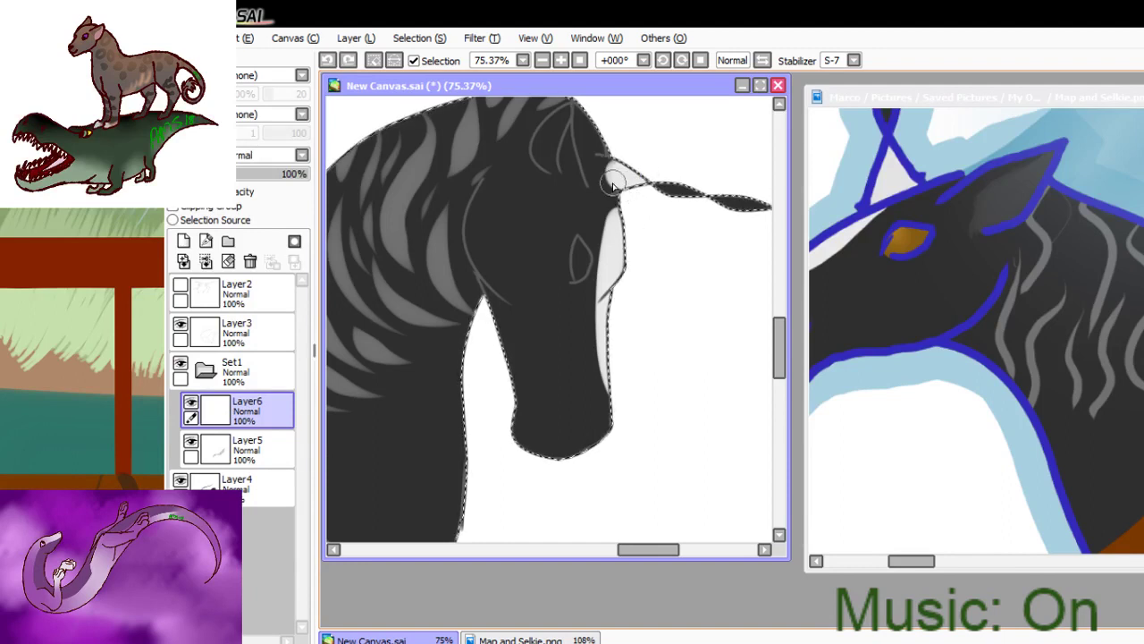
{"action": "key", "text": "ctrl+y"}
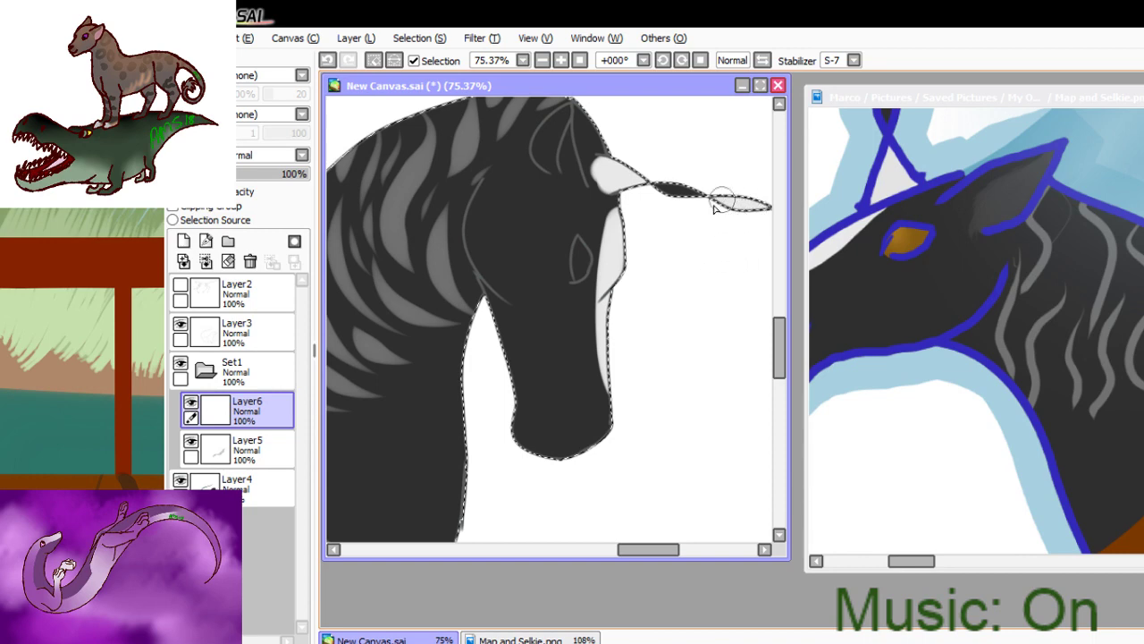
{"action": "left_click_drag", "start_coordinate": [644, 550], "coordinate": [661, 550]}
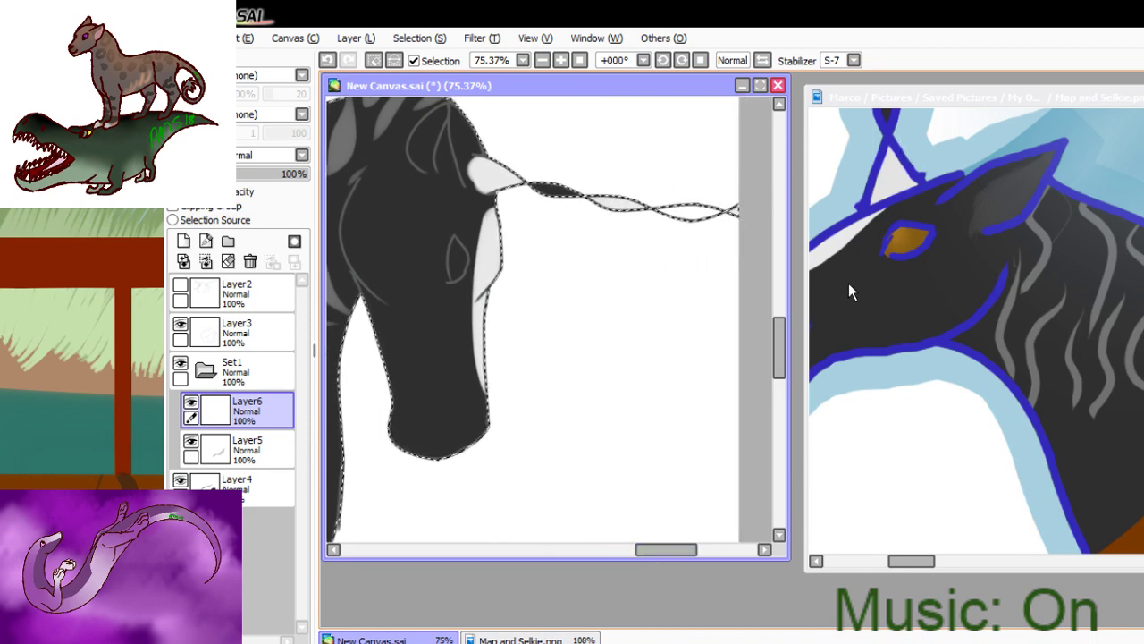
{"action": "left_click", "coordinate": [250, 494]}
{"action": "mouse_move", "coordinate": [634, 191]}
{"action": "left_mouse_down"}
{"action": "mouse_move", "coordinate": [679, 190]}
{"action": "mouse_move", "coordinate": [669, 248]}
{"action": "mouse_move", "coordinate": [708, 241]}
{"action": "left_mouse_up"}
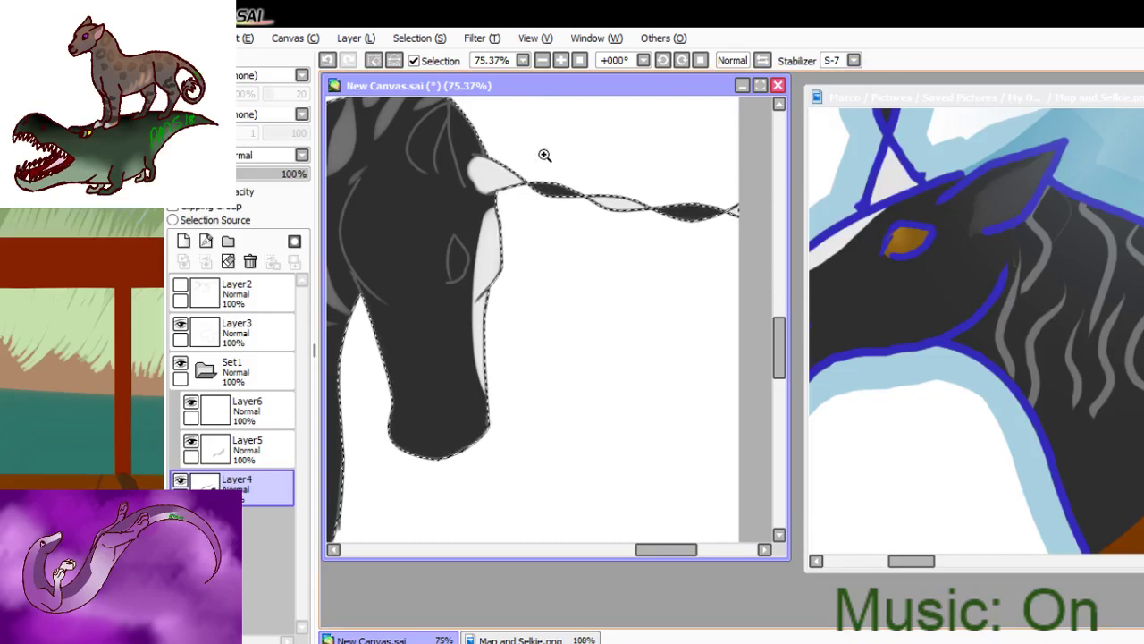
- Color the inside of the near ear a lighter bluish gray on Layer6, from its base to the tip
{"action": "left_click_drag", "start_coordinate": [403, 114], "coordinate": [470, 185]}
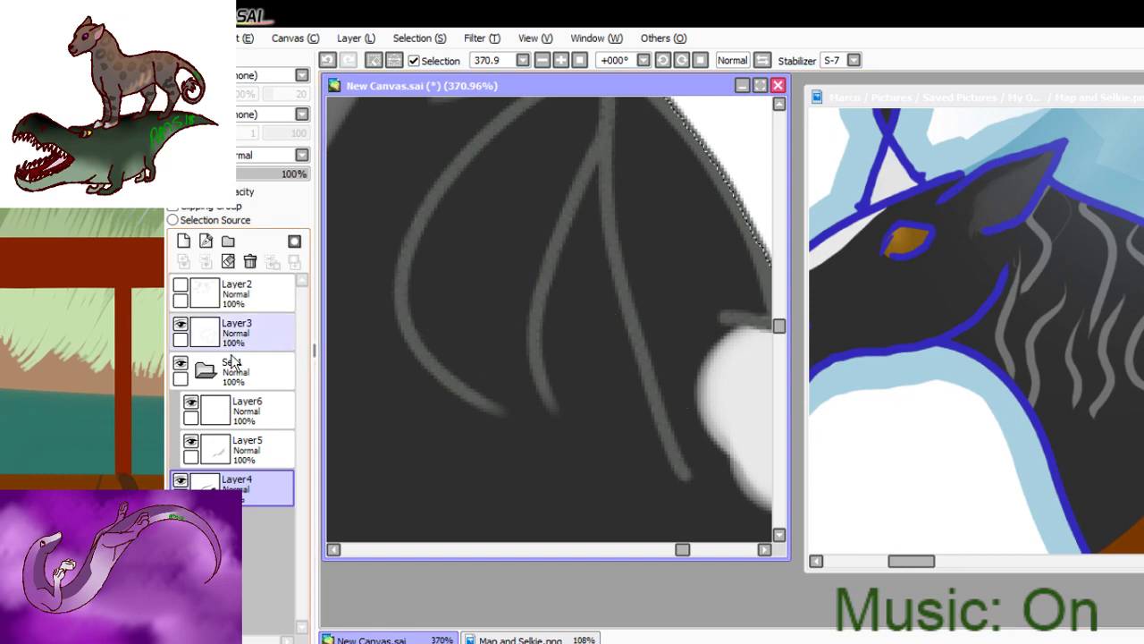
{"action": "left_click", "coordinate": [243, 410]}
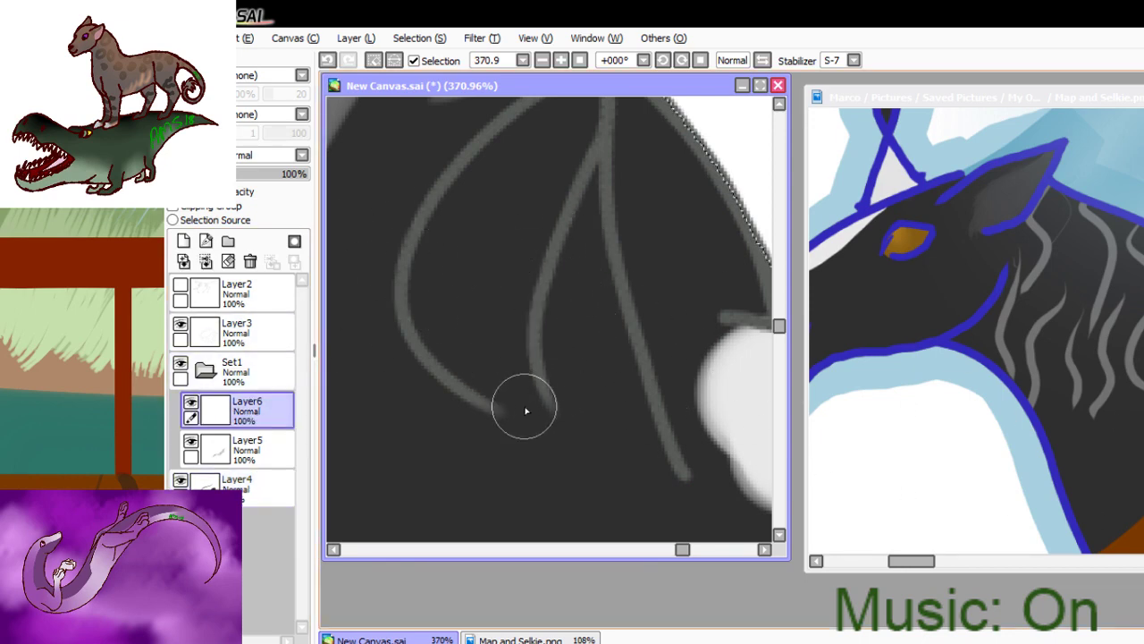
{"action": "mouse_move", "coordinate": [525, 410]}
{"action": "left_mouse_down"}
{"action": "mouse_move", "coordinate": [488, 271]}
{"action": "mouse_move", "coordinate": [520, 277]}
{"action": "mouse_move", "coordinate": [524, 403]}
{"action": "mouse_move", "coordinate": [502, 301]}
{"action": "mouse_move", "coordinate": [569, 194]}
{"action": "mouse_move", "coordinate": [499, 310]}
{"action": "mouse_move", "coordinate": [551, 183]}
{"action": "mouse_move", "coordinate": [538, 222]}
{"action": "mouse_move", "coordinate": [494, 271]}
{"action": "mouse_move", "coordinate": [499, 383]}
{"action": "mouse_move", "coordinate": [440, 264]}
{"action": "mouse_move", "coordinate": [489, 378]}
{"action": "mouse_move", "coordinate": [446, 309]}
{"action": "mouse_move", "coordinate": [490, 237]}
{"action": "mouse_move", "coordinate": [471, 329]}
{"action": "mouse_move", "coordinate": [462, 290]}
{"action": "mouse_move", "coordinate": [539, 188]}
{"action": "mouse_move", "coordinate": [455, 290]}
{"action": "mouse_move", "coordinate": [455, 339]}
{"action": "mouse_move", "coordinate": [441, 314]}
{"action": "mouse_move", "coordinate": [509, 205]}
{"action": "mouse_move", "coordinate": [454, 327]}
{"action": "mouse_move", "coordinate": [459, 356]}
{"action": "mouse_move", "coordinate": [440, 315]}
{"action": "mouse_move", "coordinate": [489, 211]}
{"action": "mouse_move", "coordinate": [437, 285]}
{"action": "mouse_move", "coordinate": [489, 188]}
{"action": "mouse_move", "coordinate": [550, 146]}
{"action": "mouse_move", "coordinate": [455, 233]}
{"action": "mouse_move", "coordinate": [565, 127]}
{"action": "mouse_move", "coordinate": [554, 167]}
{"action": "mouse_move", "coordinate": [457, 294]}
{"action": "mouse_move", "coordinate": [437, 281]}
{"action": "mouse_move", "coordinate": [439, 328]}
{"action": "mouse_move", "coordinate": [461, 336]}
{"action": "mouse_move", "coordinate": [438, 301]}
{"action": "mouse_move", "coordinate": [463, 354]}
{"action": "mouse_move", "coordinate": [549, 396]}
{"action": "left_mouse_up"}
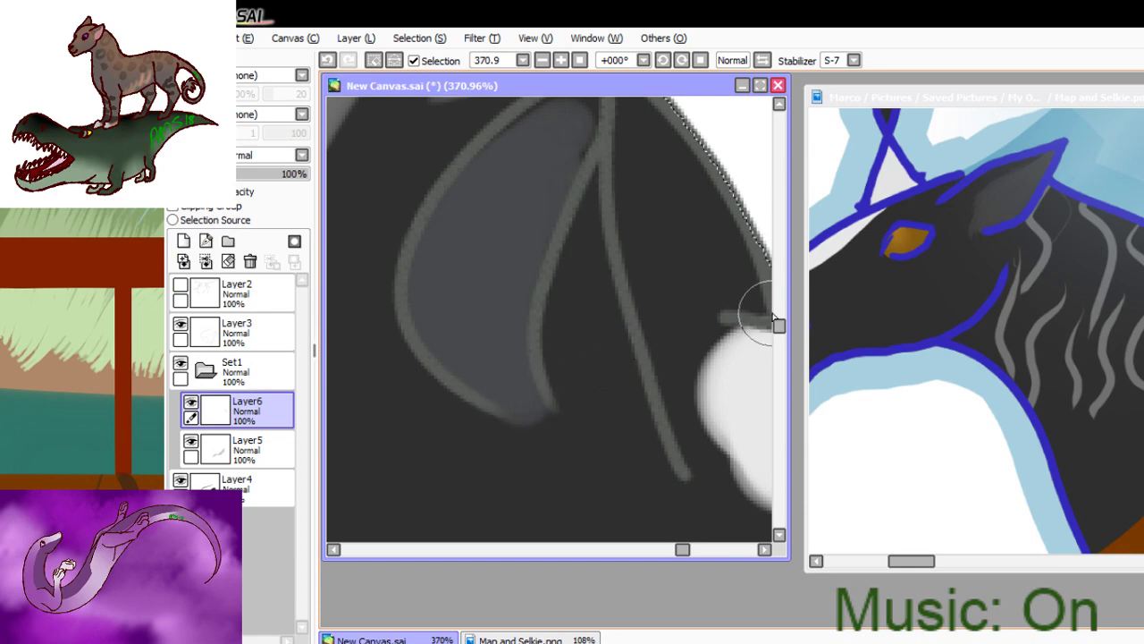
{"action": "left_click_drag", "start_coordinate": [779, 328], "coordinate": [779, 320]}
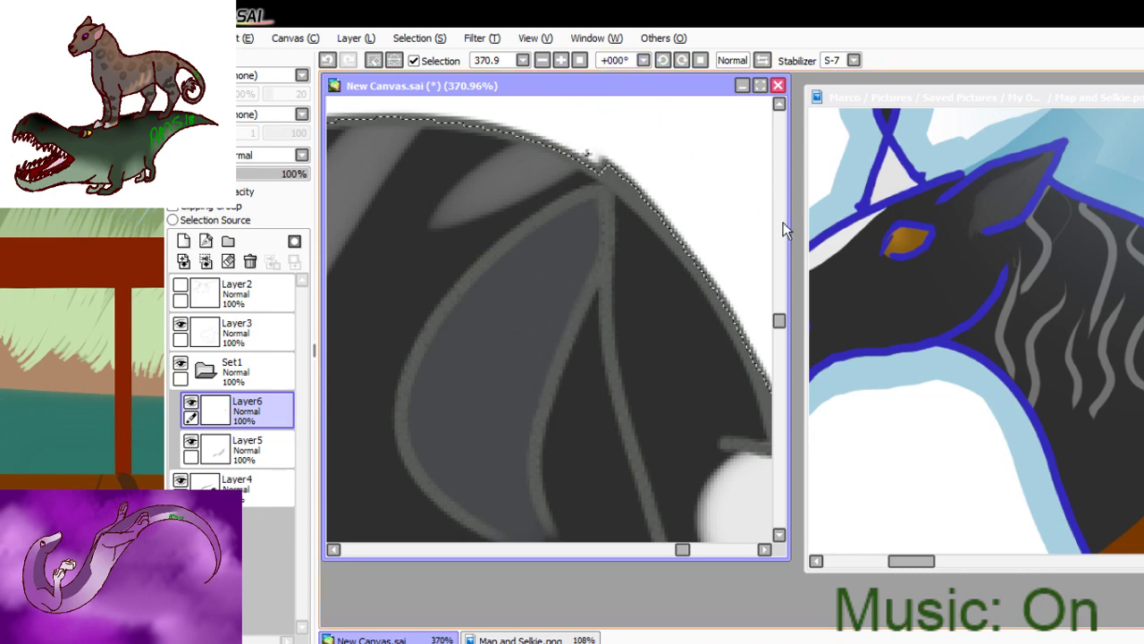
- Fill the eye with brownish orange on Layer6 and erase the color that spills past its outline
{"action": "left_click_drag", "start_coordinate": [778, 320], "coordinate": [777, 345]}
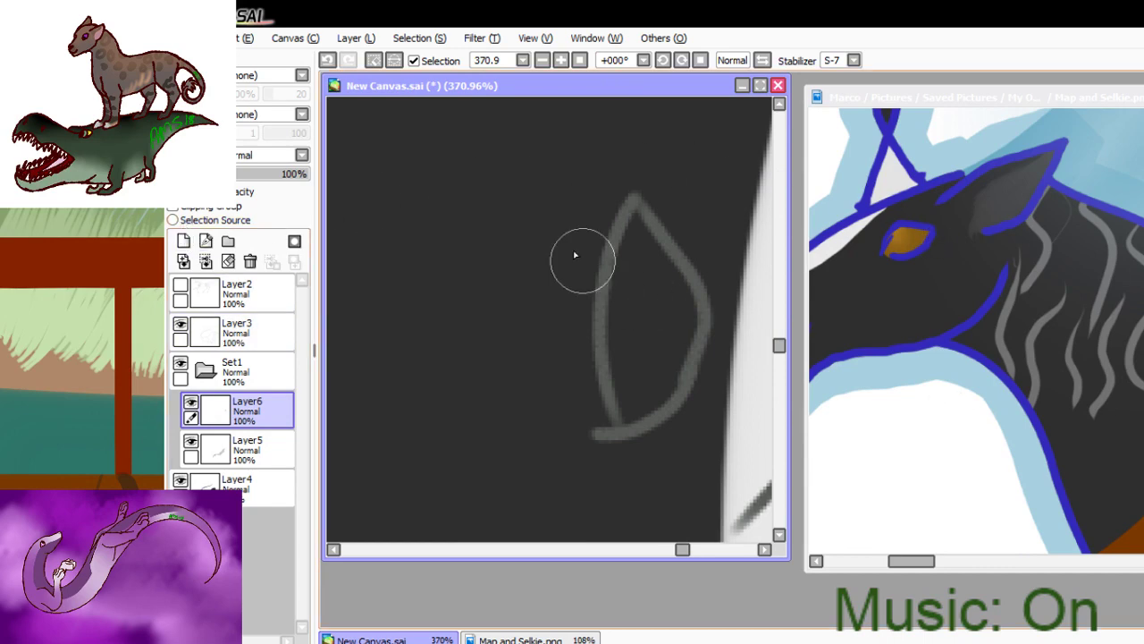
{"action": "mouse_move", "coordinate": [633, 276]}
{"action": "left_mouse_down"}
{"action": "mouse_move", "coordinate": [624, 345]}
{"action": "mouse_move", "coordinate": [649, 244]}
{"action": "mouse_move", "coordinate": [643, 214]}
{"action": "mouse_move", "coordinate": [626, 257]}
{"action": "mouse_move", "coordinate": [643, 219]}
{"action": "mouse_move", "coordinate": [673, 298]}
{"action": "mouse_move", "coordinate": [665, 356]}
{"action": "mouse_move", "coordinate": [664, 320]}
{"action": "mouse_move", "coordinate": [654, 387]}
{"action": "left_mouse_up"}
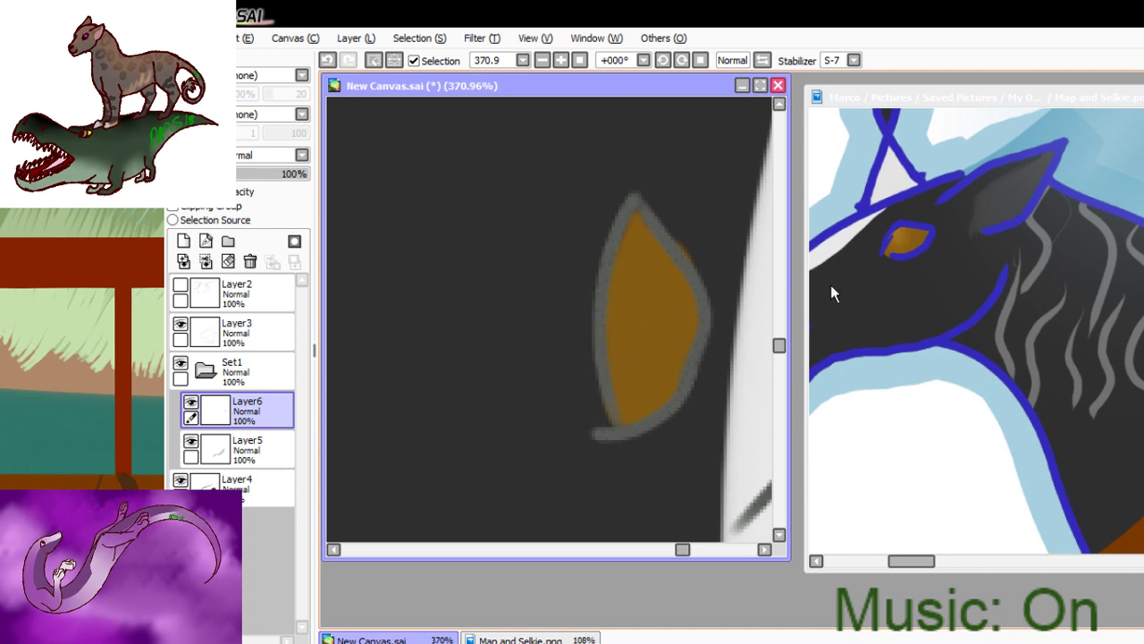
{"action": "mouse_move", "coordinate": [710, 205]}
{"action": "left_mouse_down"}
{"action": "mouse_move", "coordinate": [720, 200]}
{"action": "mouse_move", "coordinate": [711, 255]}
{"action": "left_mouse_up"}
{"action": "key", "text": "ctrl+z"}
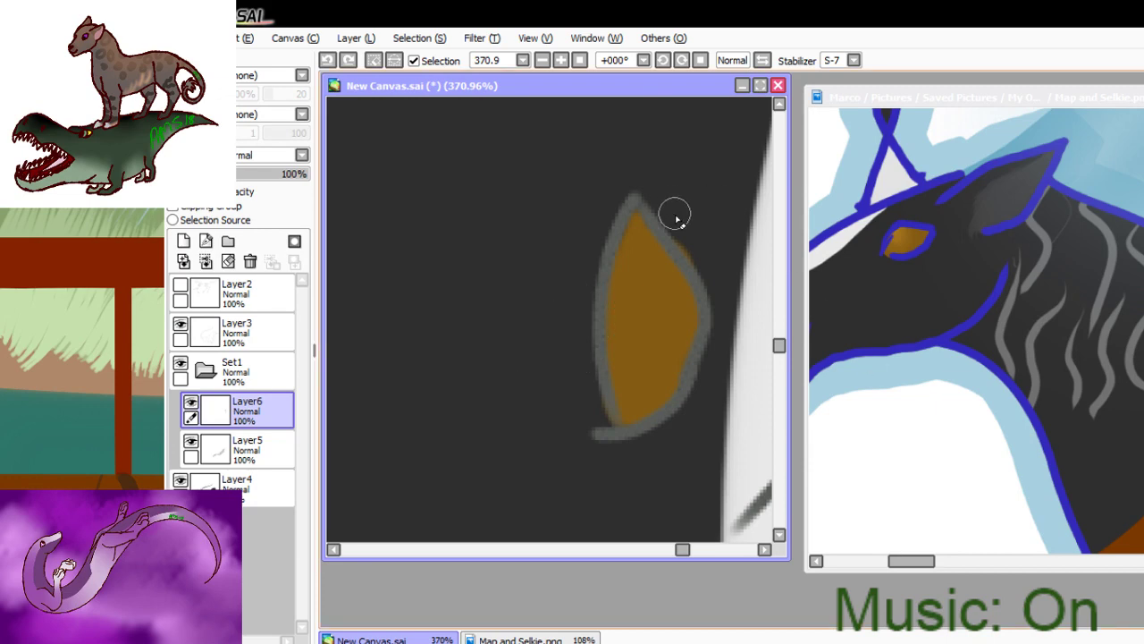
{"action": "mouse_move", "coordinate": [675, 214]}
{"action": "left_mouse_down"}
{"action": "mouse_move", "coordinate": [691, 252]}
{"action": "mouse_move", "coordinate": [704, 251]}
{"action": "left_mouse_up"}
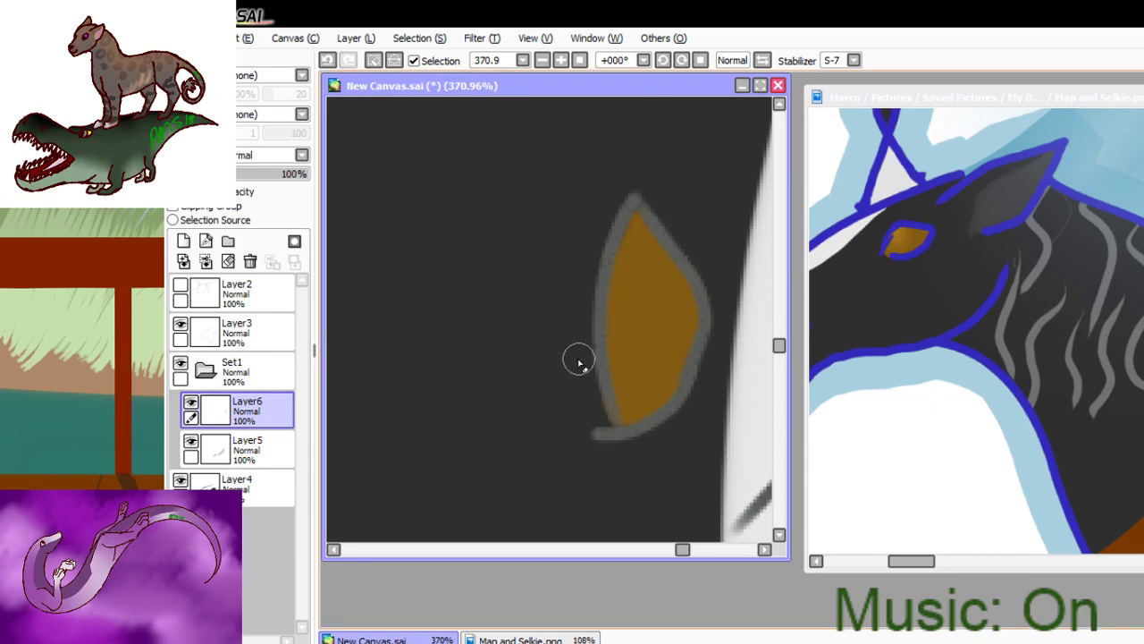
- Add a layer clipped to Layer6 and blend a lighter orange highlight into the upper part of the eye
{"action": "left_click", "coordinate": [183, 241]}
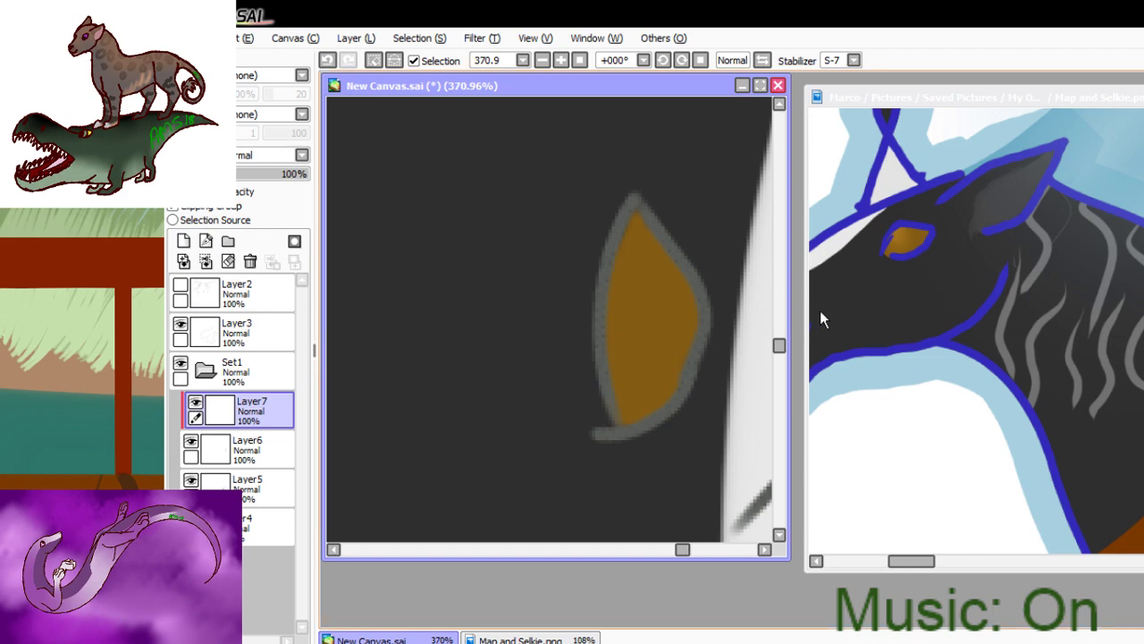
{"action": "mouse_move", "coordinate": [569, 279]}
{"action": "left_mouse_down"}
{"action": "mouse_move", "coordinate": [642, 250]}
{"action": "mouse_move", "coordinate": [588, 295]}
{"action": "left_mouse_up"}
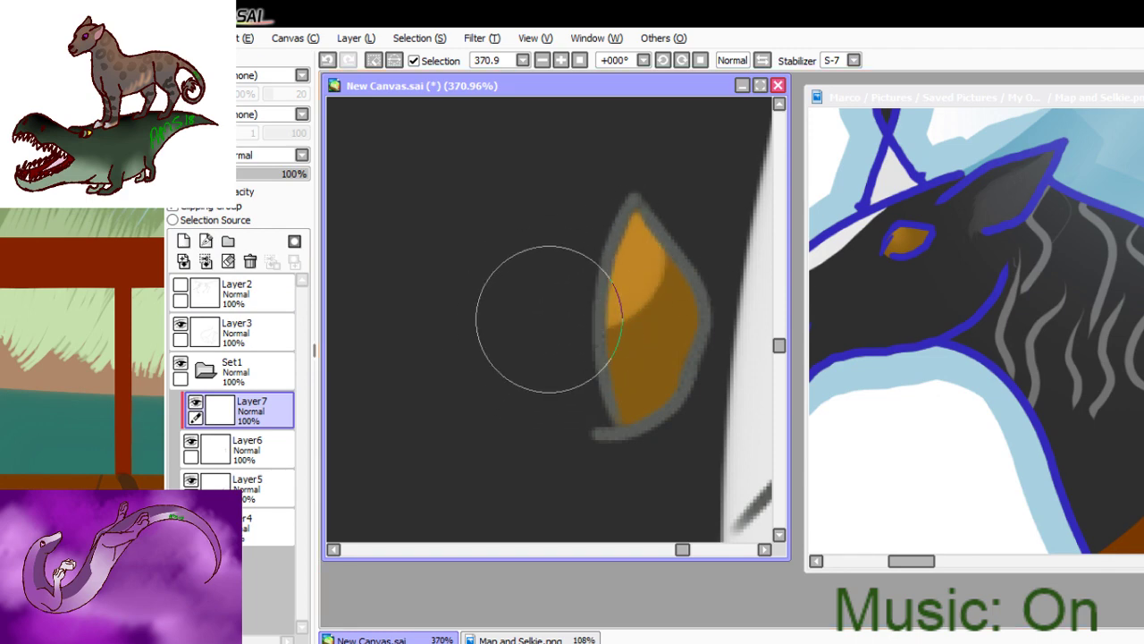
{"action": "left_click_drag", "start_coordinate": [709, 304], "coordinate": [622, 368]}
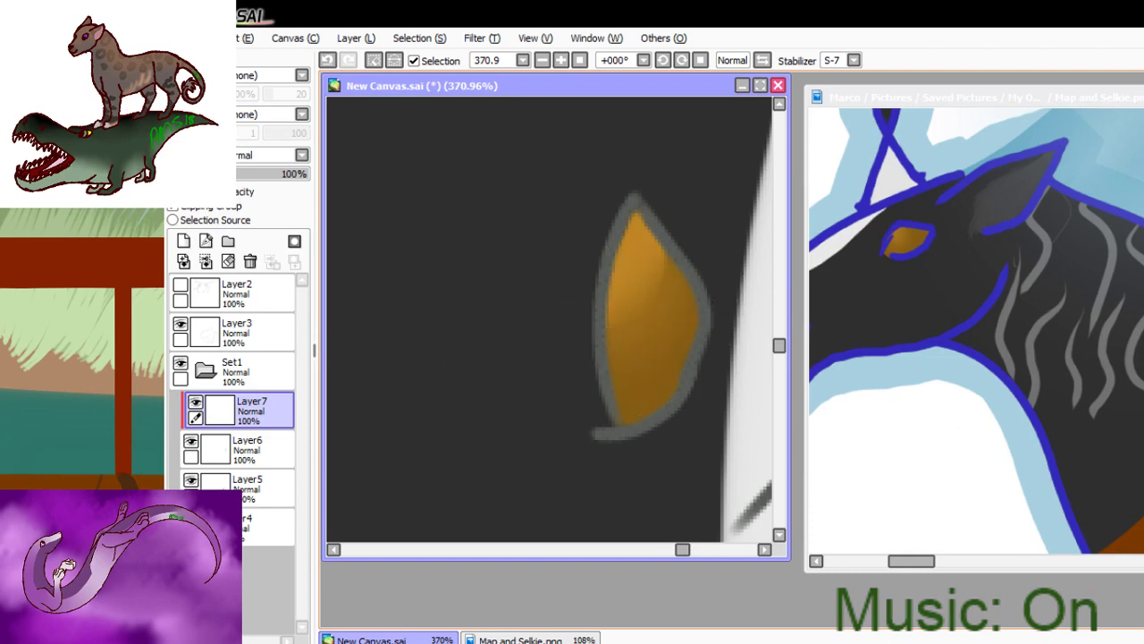
{"action": "key", "text": "ctrl+z"}
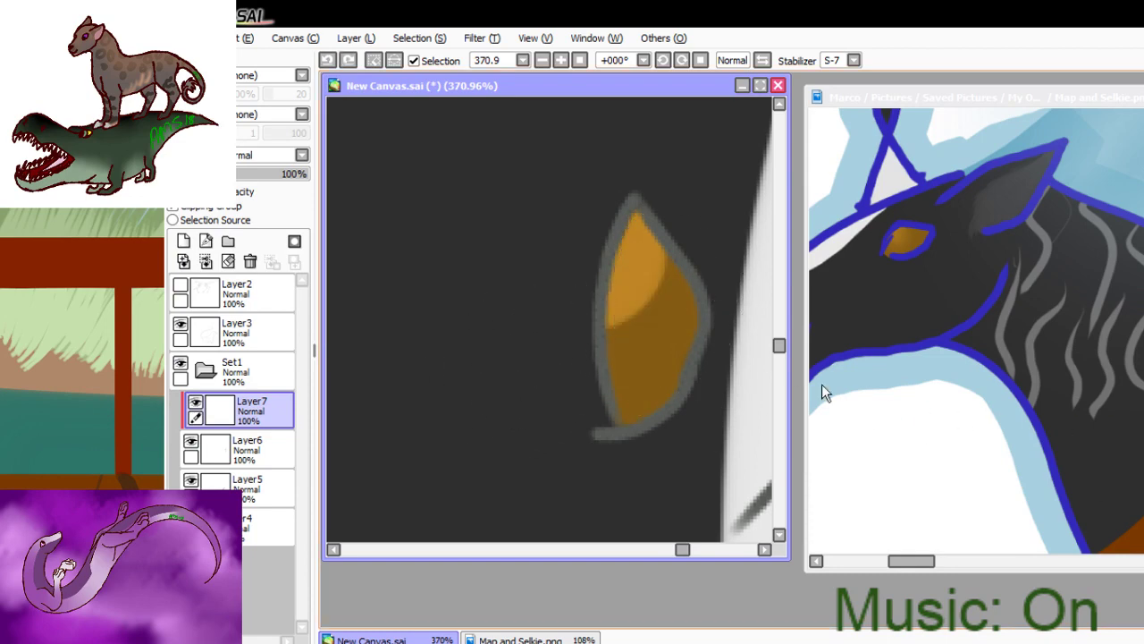
{"action": "mouse_move", "coordinate": [682, 235]}
{"action": "left_mouse_down"}
{"action": "mouse_move", "coordinate": [677, 263]}
{"action": "mouse_move", "coordinate": [573, 357]}
{"action": "mouse_move", "coordinate": [614, 325]}
{"action": "left_mouse_up"}
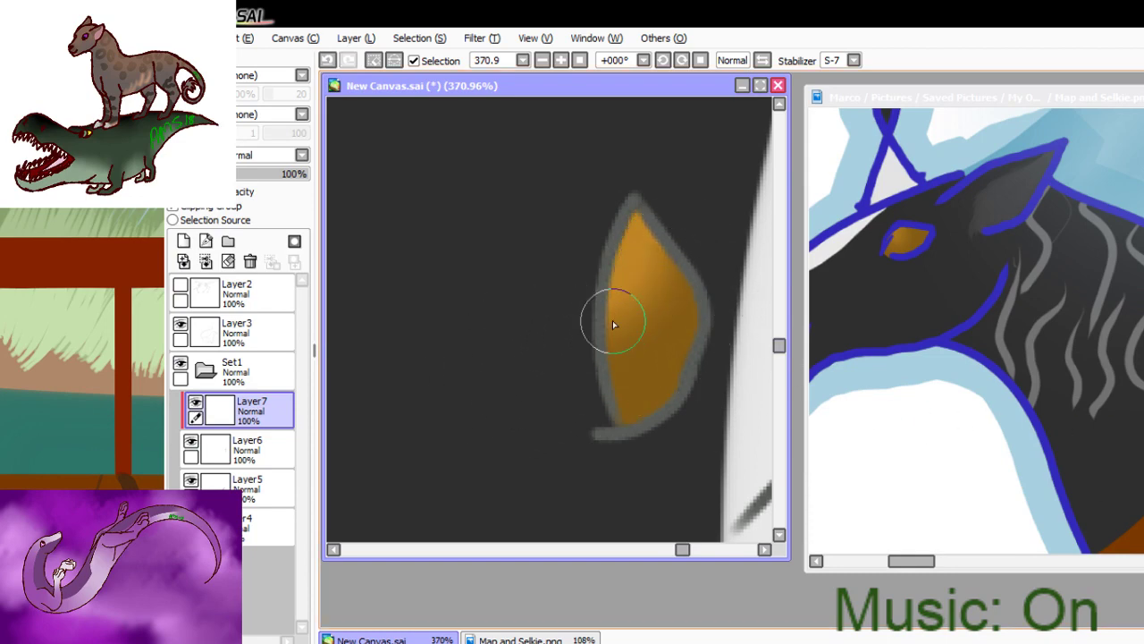
- Merge the Set1 folder into a single layer and clear the selection around the unicorn
{"action": "left_click", "coordinate": [579, 61]}
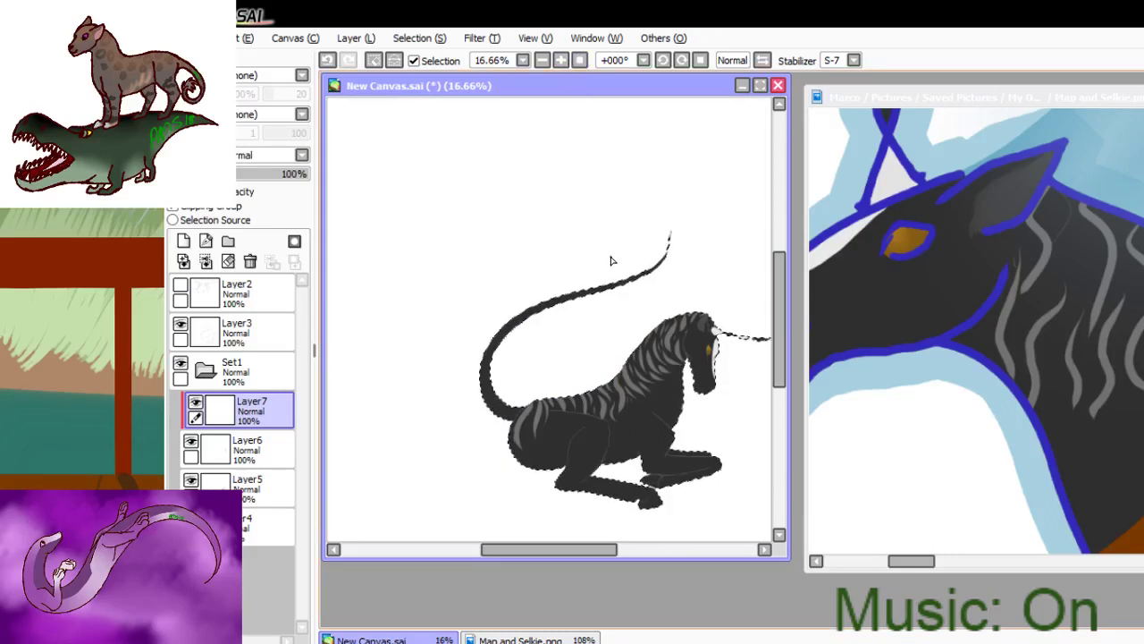
{"action": "left_click", "coordinate": [215, 371]}
{"action": "left_click", "coordinate": [207, 262]}
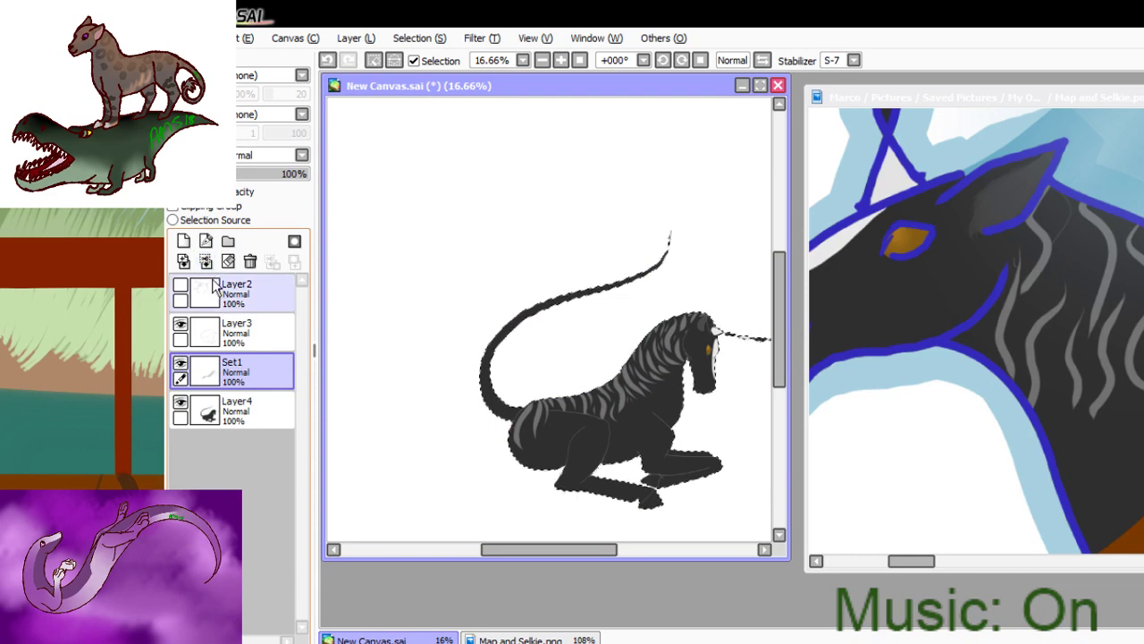
{"action": "left_click", "coordinate": [237, 331]}
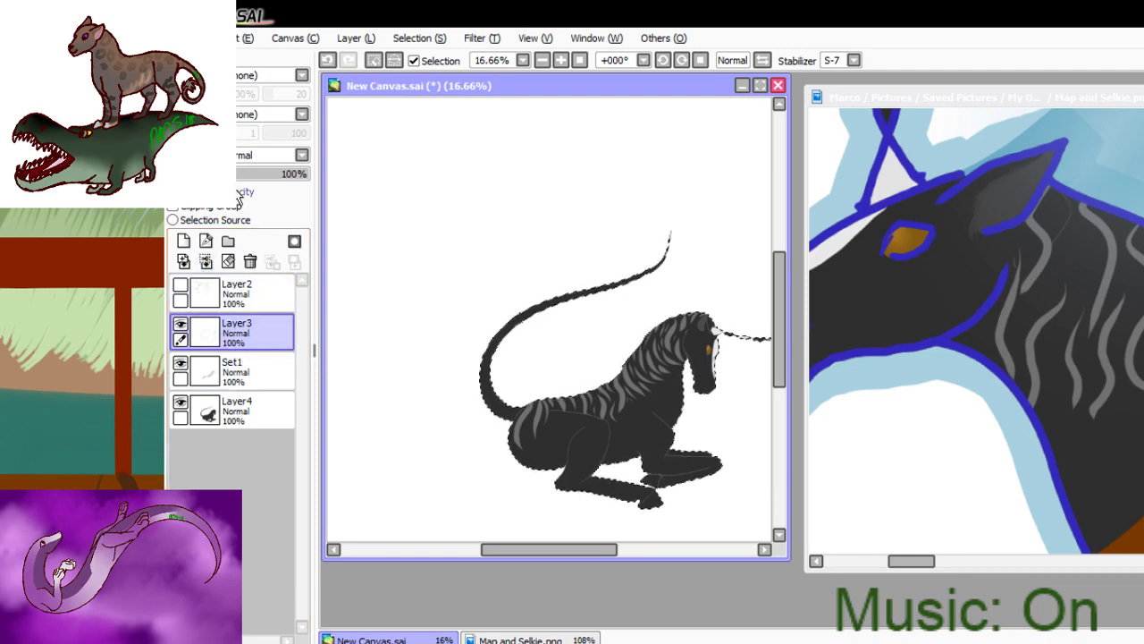
{"action": "left_click", "coordinate": [372, 61]}
- Add a layer above Set1 and paint a wavy blue mane and a large, filled blue tail plume on it
{"action": "left_click", "coordinate": [223, 371]}
{"action": "left_click", "coordinate": [183, 240]}
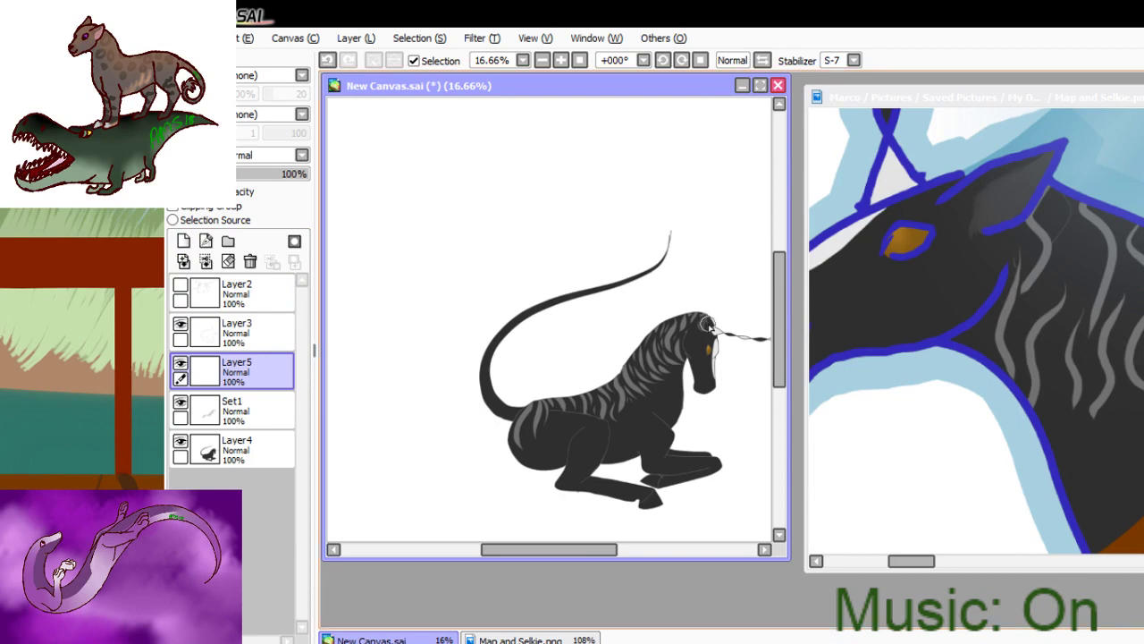
{"action": "mouse_move", "coordinate": [709, 328]}
{"action": "left_mouse_down"}
{"action": "mouse_move", "coordinate": [691, 287]}
{"action": "mouse_move", "coordinate": [688, 303]}
{"action": "mouse_move", "coordinate": [645, 298]}
{"action": "mouse_move", "coordinate": [648, 307]}
{"action": "mouse_move", "coordinate": [585, 328]}
{"action": "mouse_move", "coordinate": [604, 330]}
{"action": "mouse_move", "coordinate": [565, 356]}
{"action": "mouse_move", "coordinate": [592, 353]}
{"action": "mouse_move", "coordinate": [573, 376]}
{"action": "mouse_move", "coordinate": [699, 310]}
{"action": "left_mouse_up"}
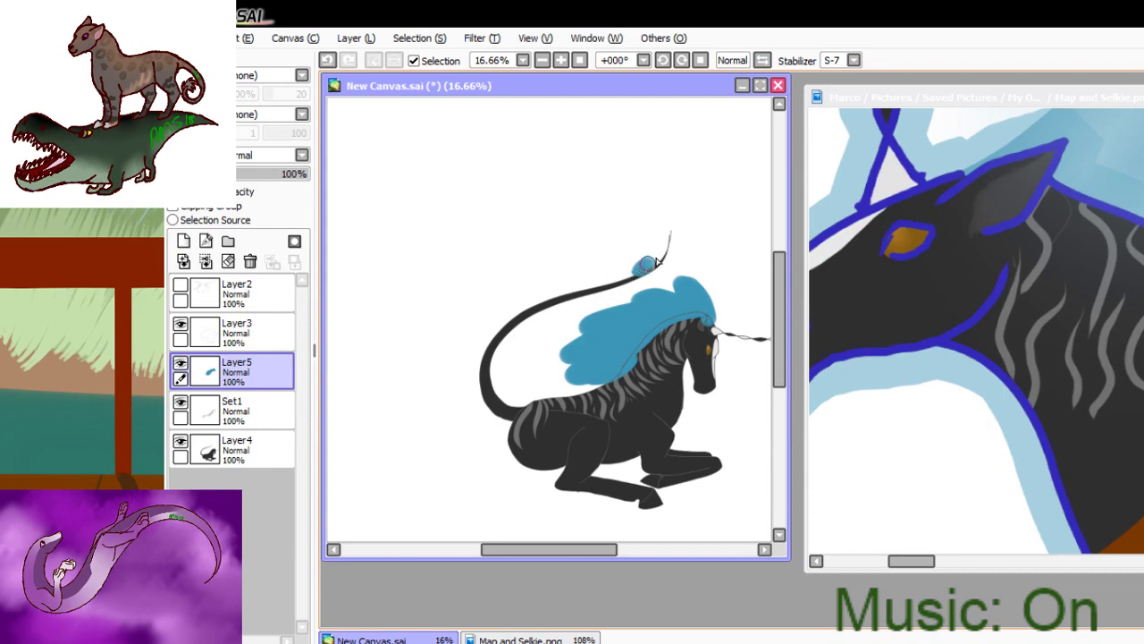
{"action": "mouse_move", "coordinate": [656, 261]}
{"action": "left_mouse_down"}
{"action": "mouse_move", "coordinate": [638, 199]}
{"action": "mouse_move", "coordinate": [613, 190]}
{"action": "mouse_move", "coordinate": [621, 218]}
{"action": "mouse_move", "coordinate": [512, 218]}
{"action": "mouse_move", "coordinate": [516, 234]}
{"action": "mouse_move", "coordinate": [417, 287]}
{"action": "mouse_move", "coordinate": [439, 301]}
{"action": "mouse_move", "coordinate": [407, 354]}
{"action": "mouse_move", "coordinate": [433, 369]}
{"action": "mouse_move", "coordinate": [425, 412]}
{"action": "mouse_move", "coordinate": [454, 419]}
{"action": "mouse_move", "coordinate": [460, 438]}
{"action": "mouse_move", "coordinate": [505, 428]}
{"action": "mouse_move", "coordinate": [479, 402]}
{"action": "mouse_move", "coordinate": [483, 329]}
{"action": "mouse_move", "coordinate": [554, 291]}
{"action": "mouse_move", "coordinate": [490, 327]}
{"action": "mouse_move", "coordinate": [476, 342]}
{"action": "mouse_move", "coordinate": [515, 316]}
{"action": "mouse_move", "coordinate": [475, 368]}
{"action": "mouse_move", "coordinate": [511, 313]}
{"action": "mouse_move", "coordinate": [649, 263]}
{"action": "left_mouse_up"}
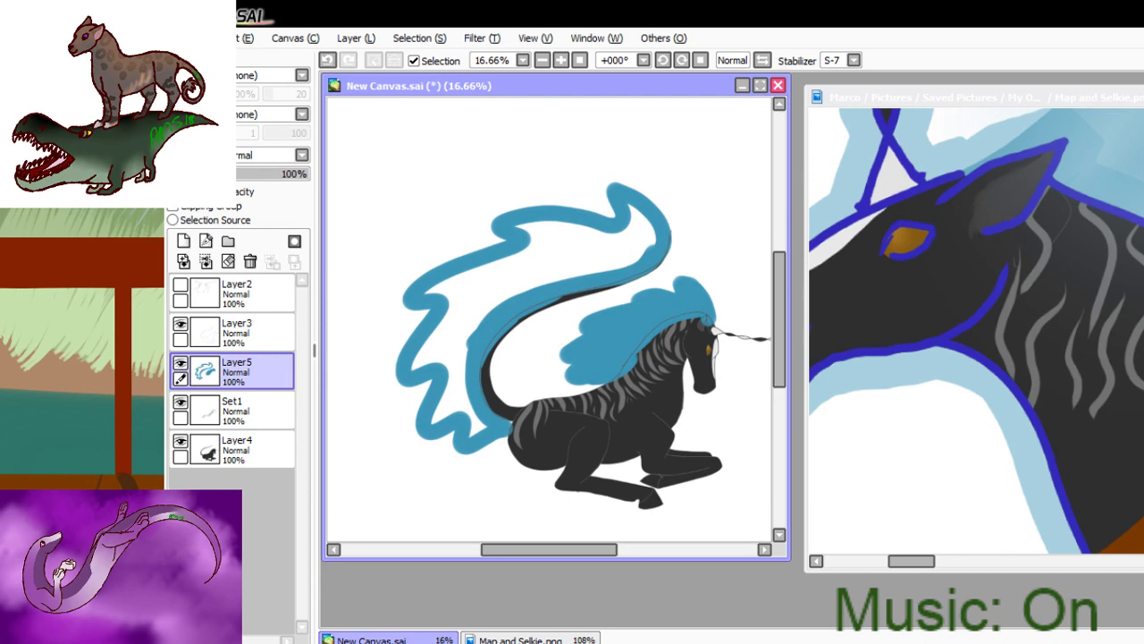
{"action": "left_click", "coordinate": [481, 303]}
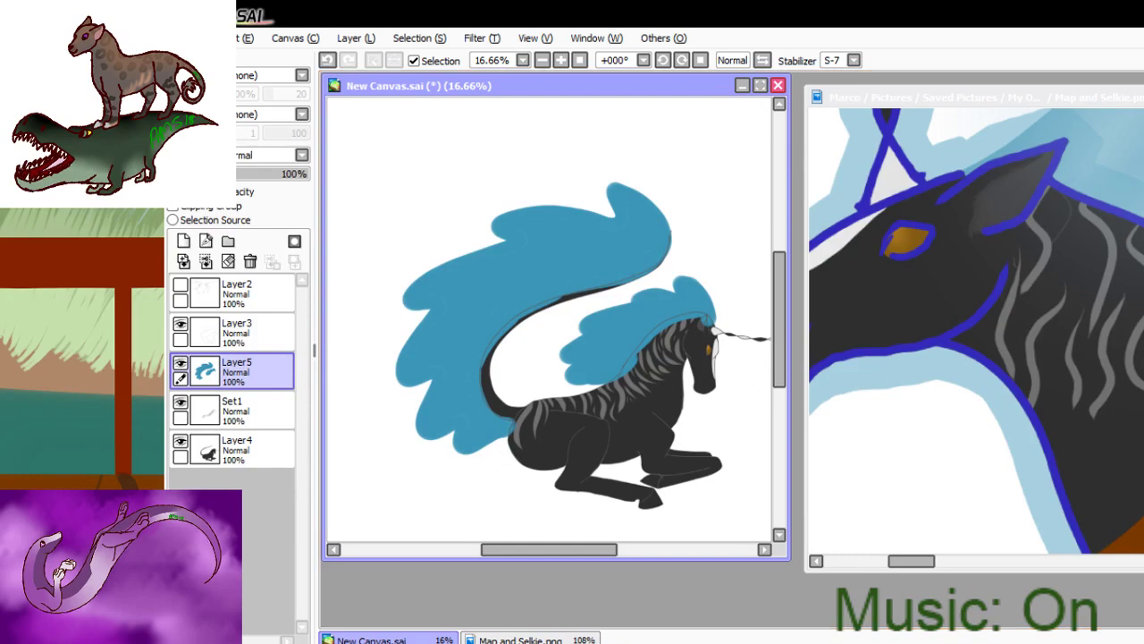
- Add a layer clipped to Layer5 and paint scalloped light blue edges along the outer side of the tail plume and mane
{"action": "left_click", "coordinate": [183, 240]}
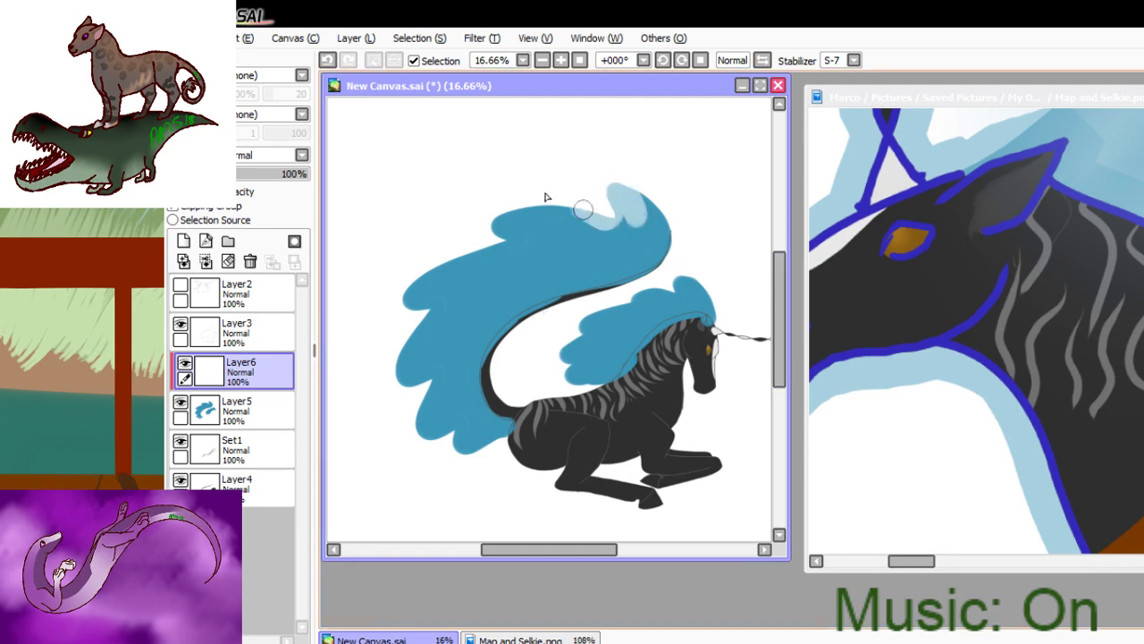
{"action": "mouse_move", "coordinate": [582, 208]}
{"action": "left_mouse_down"}
{"action": "mouse_move", "coordinate": [469, 219]}
{"action": "mouse_move", "coordinate": [538, 231]}
{"action": "mouse_move", "coordinate": [405, 283]}
{"action": "mouse_move", "coordinate": [366, 326]}
{"action": "mouse_move", "coordinate": [383, 364]}
{"action": "mouse_move", "coordinate": [418, 361]}
{"action": "mouse_move", "coordinate": [422, 390]}
{"action": "left_mouse_up"}
{"action": "mouse_move", "coordinate": [418, 445]}
{"action": "left_mouse_down"}
{"action": "mouse_move", "coordinate": [449, 462]}
{"action": "mouse_move", "coordinate": [473, 452]}
{"action": "left_mouse_up"}
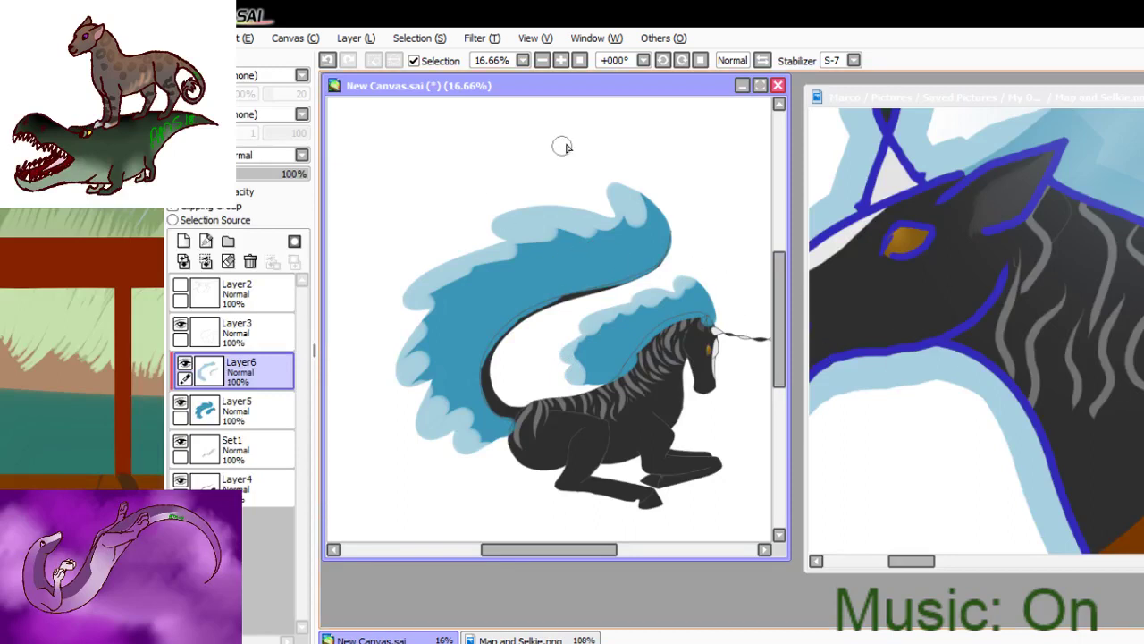
- Paint extra wavy blue bands on Layer5 in the empty area above the tail plume
{"action": "left_click", "coordinate": [234, 407]}
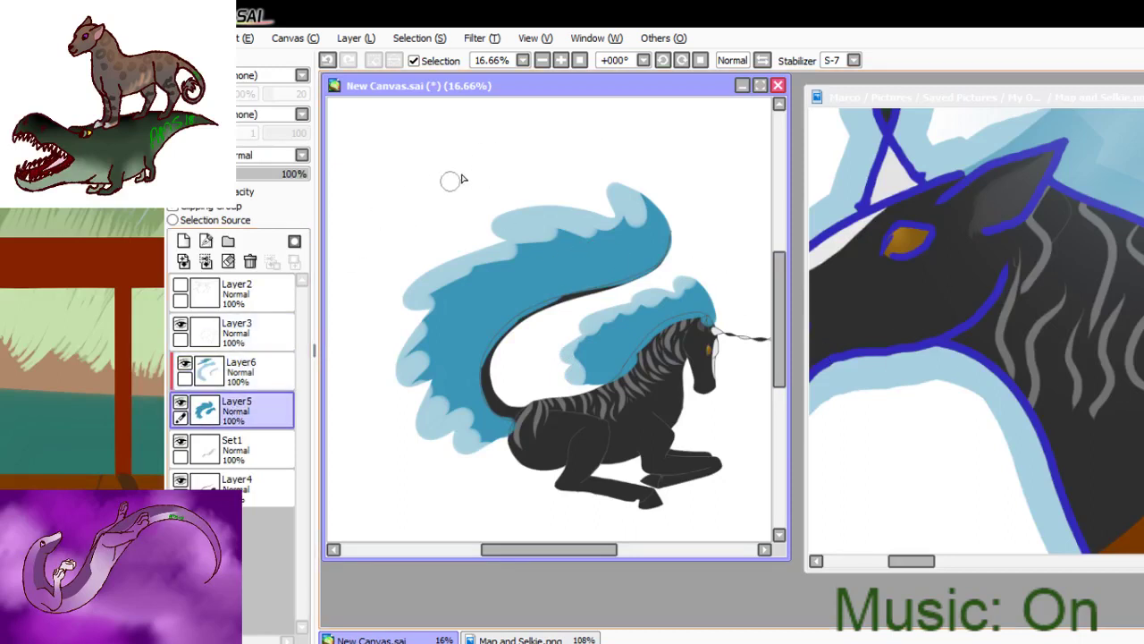
{"action": "key", "text": "alt+bracketright"}
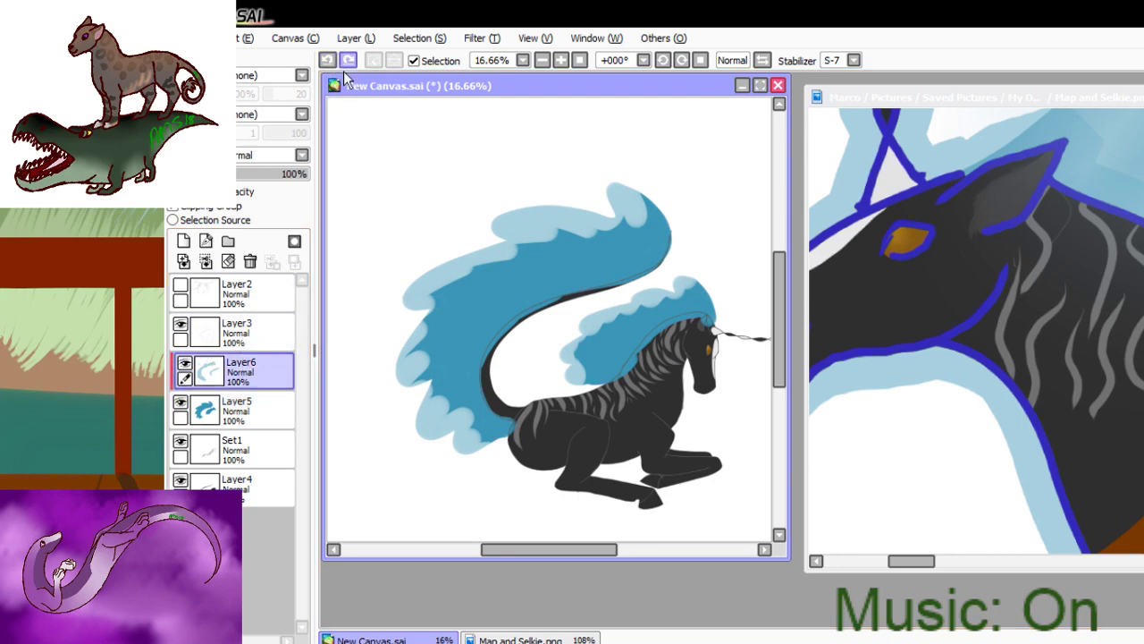
{"action": "key", "text": "alt+bracketleft"}
{"action": "mouse_move", "coordinate": [578, 128]}
{"action": "left_mouse_down"}
{"action": "mouse_move", "coordinate": [490, 126]}
{"action": "mouse_move", "coordinate": [488, 155]}
{"action": "mouse_move", "coordinate": [369, 187]}
{"action": "mouse_move", "coordinate": [367, 210]}
{"action": "mouse_move", "coordinate": [417, 204]}
{"action": "mouse_move", "coordinate": [336, 253]}
{"action": "mouse_move", "coordinate": [356, 311]}
{"action": "mouse_move", "coordinate": [348, 373]}
{"action": "left_mouse_up"}
{"action": "left_click_drag", "start_coordinate": [527, 549], "coordinate": [503, 554]}
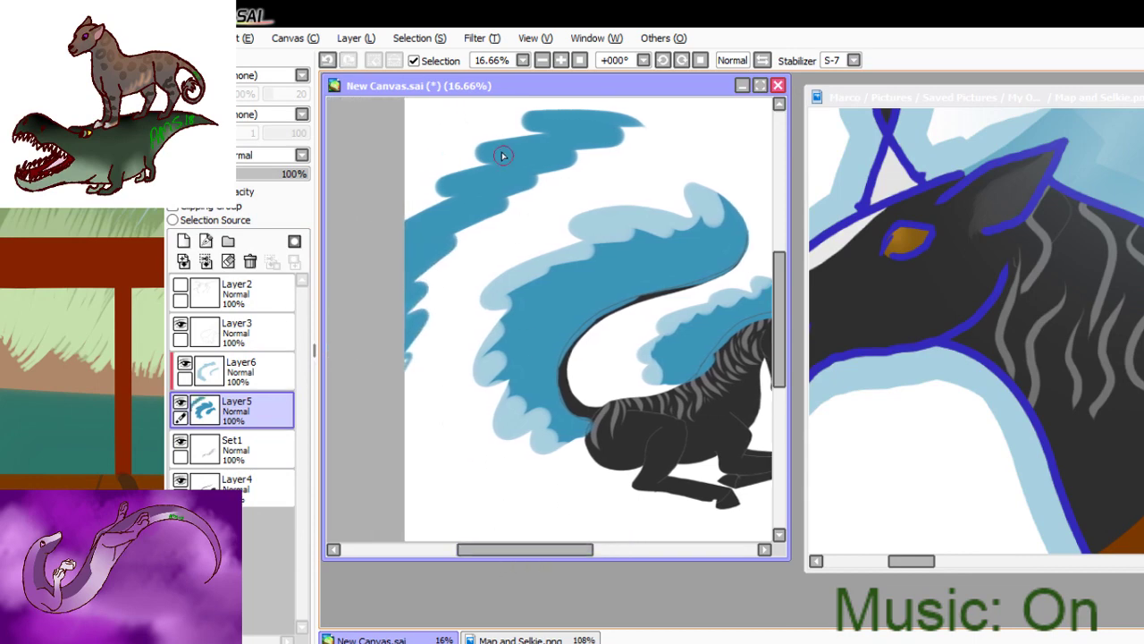
{"action": "mouse_move", "coordinate": [492, 108]}
{"action": "left_mouse_down"}
{"action": "mouse_move", "coordinate": [437, 116]}
{"action": "mouse_move", "coordinate": [400, 170]}
{"action": "left_mouse_up"}
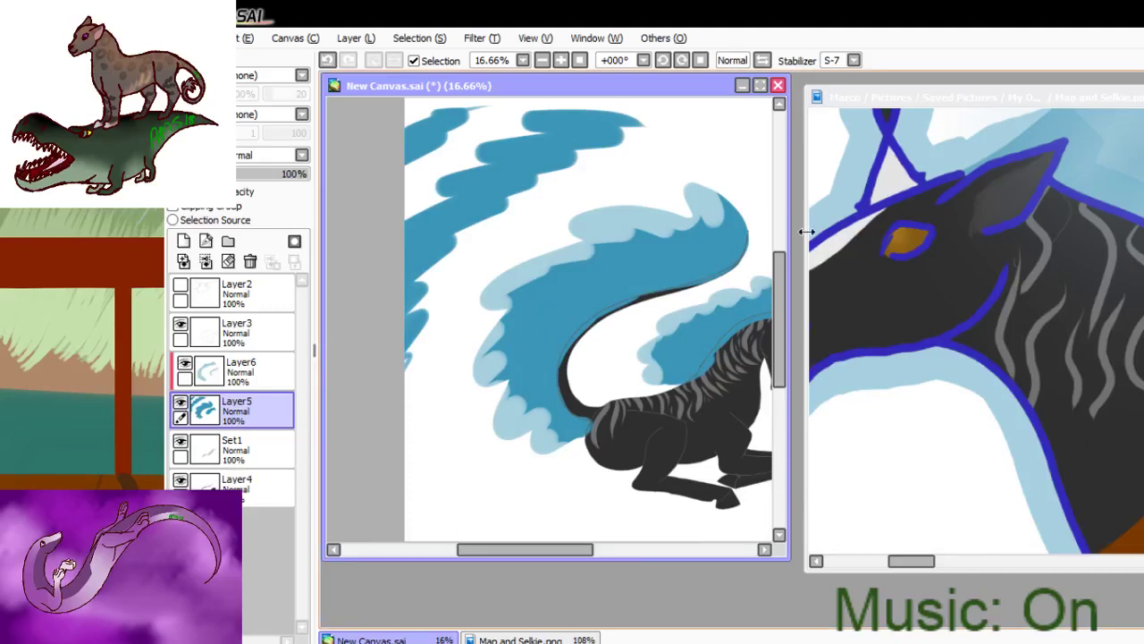
- Blur the tail plume into a soft glow on Layer5, erase the extra blue bands above it and soften the erased edge
{"action": "mouse_move", "coordinate": [722, 253]}
{"action": "left_mouse_down"}
{"action": "mouse_move", "coordinate": [727, 205]}
{"action": "mouse_move", "coordinate": [681, 185]}
{"action": "mouse_move", "coordinate": [687, 240]}
{"action": "mouse_move", "coordinate": [613, 205]}
{"action": "mouse_move", "coordinate": [565, 227]}
{"action": "mouse_move", "coordinate": [603, 239]}
{"action": "mouse_move", "coordinate": [448, 284]}
{"action": "mouse_move", "coordinate": [470, 306]}
{"action": "mouse_move", "coordinate": [565, 277]}
{"action": "mouse_move", "coordinate": [433, 347]}
{"action": "mouse_move", "coordinate": [554, 315]}
{"action": "mouse_move", "coordinate": [468, 405]}
{"action": "mouse_move", "coordinate": [455, 435]}
{"action": "mouse_move", "coordinate": [539, 404]}
{"action": "mouse_move", "coordinate": [617, 432]}
{"action": "mouse_move", "coordinate": [582, 438]}
{"action": "mouse_move", "coordinate": [548, 396]}
{"action": "mouse_move", "coordinate": [614, 289]}
{"action": "mouse_move", "coordinate": [756, 273]}
{"action": "left_mouse_up"}
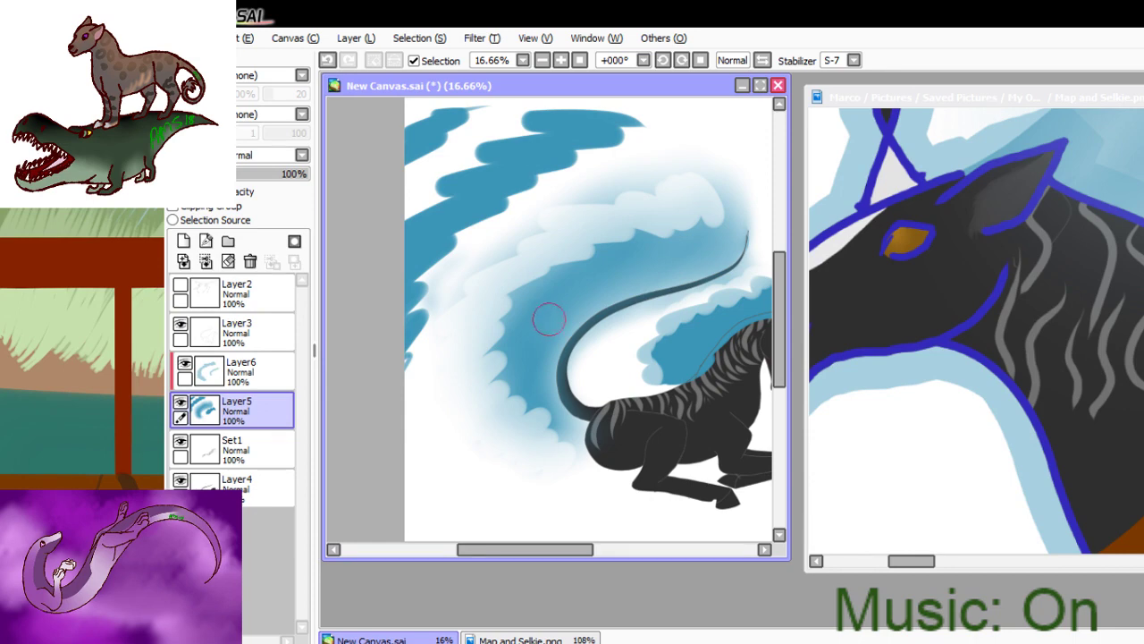
{"action": "mouse_move", "coordinate": [626, 112]}
{"action": "left_mouse_down"}
{"action": "mouse_move", "coordinate": [562, 164]}
{"action": "mouse_move", "coordinate": [588, 127]}
{"action": "mouse_move", "coordinate": [542, 125]}
{"action": "mouse_move", "coordinate": [378, 192]}
{"action": "mouse_move", "coordinate": [411, 134]}
{"action": "mouse_move", "coordinate": [358, 238]}
{"action": "mouse_move", "coordinate": [459, 222]}
{"action": "mouse_move", "coordinate": [453, 238]}
{"action": "mouse_move", "coordinate": [469, 225]}
{"action": "left_mouse_up"}
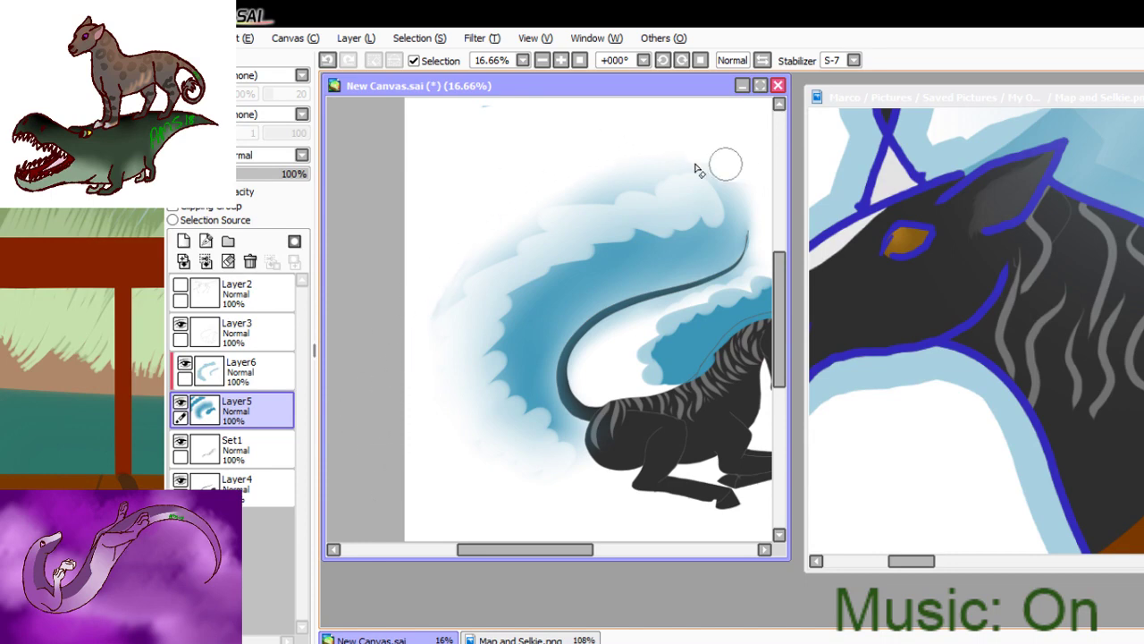
{"action": "mouse_move", "coordinate": [699, 169]}
{"action": "left_mouse_down"}
{"action": "mouse_move", "coordinate": [388, 493]}
{"action": "mouse_move", "coordinate": [715, 150]}
{"action": "mouse_move", "coordinate": [453, 445]}
{"action": "mouse_move", "coordinate": [536, 239]}
{"action": "mouse_move", "coordinate": [467, 383]}
{"action": "left_mouse_up"}
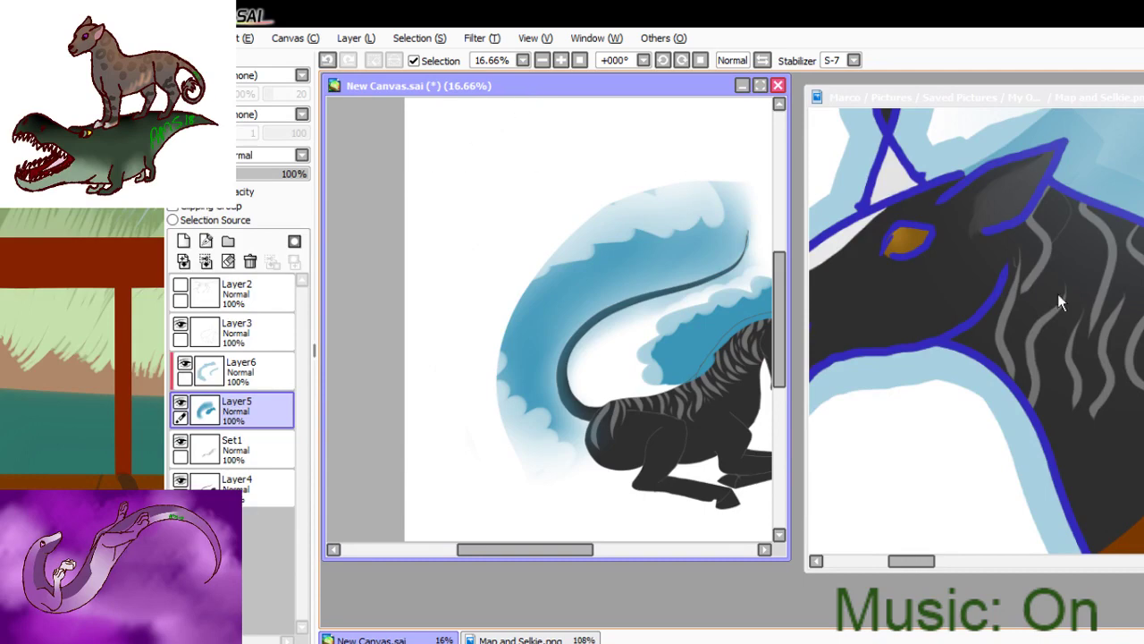
{"action": "left_click_drag", "start_coordinate": [561, 547], "coordinate": [582, 547]}
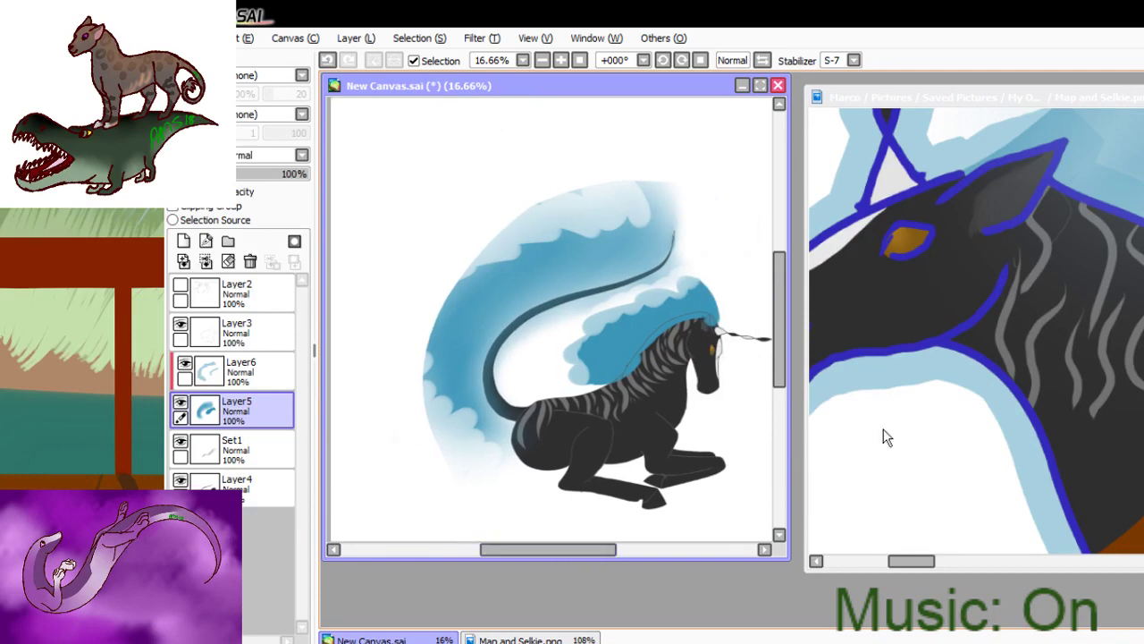
{"action": "mouse_move", "coordinate": [482, 485]}
{"action": "left_mouse_down"}
{"action": "mouse_move", "coordinate": [419, 352]}
{"action": "mouse_move", "coordinate": [465, 477]}
{"action": "mouse_move", "coordinate": [677, 169]}
{"action": "left_mouse_up"}
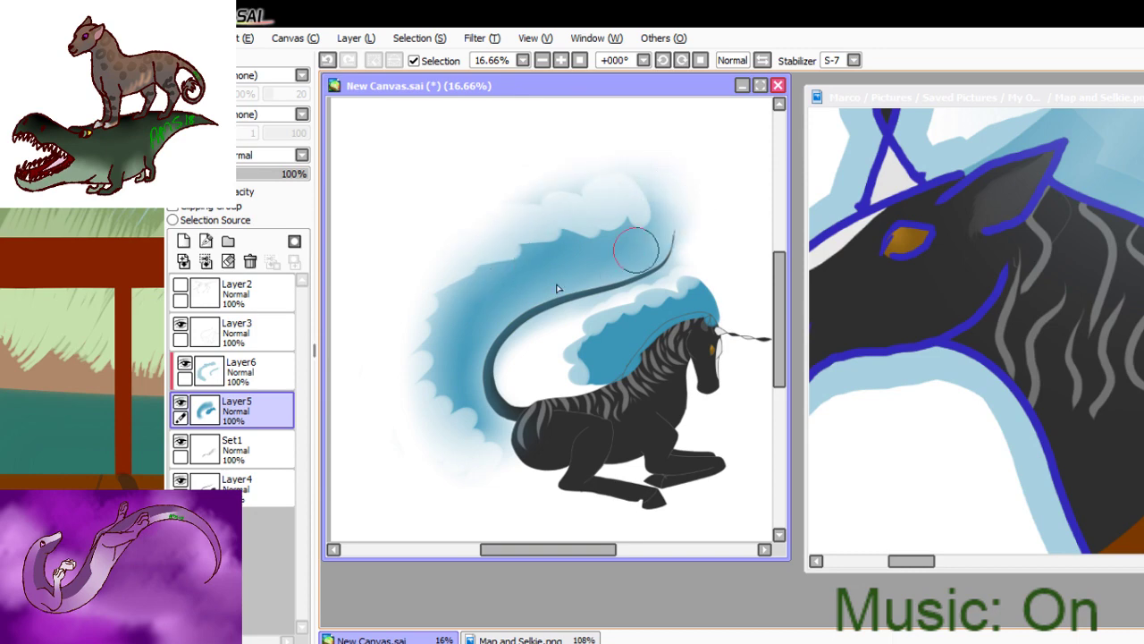
- Blend away the light blue scallops on Layer6 and smudge the mane into a soft blue haze on Layer5
{"action": "left_click", "coordinate": [247, 371]}
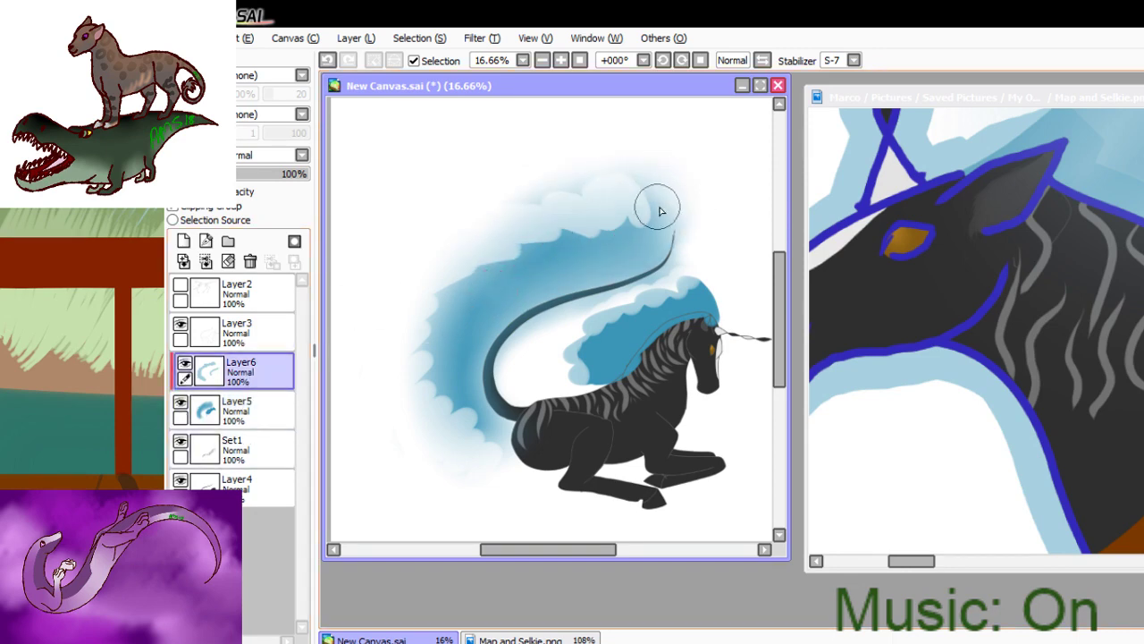
{"action": "mouse_move", "coordinate": [502, 246]}
{"action": "left_mouse_down"}
{"action": "mouse_move", "coordinate": [410, 319]}
{"action": "mouse_move", "coordinate": [470, 273]}
{"action": "mouse_move", "coordinate": [445, 289]}
{"action": "mouse_move", "coordinate": [420, 363]}
{"action": "mouse_move", "coordinate": [454, 403]}
{"action": "mouse_move", "coordinate": [537, 378]}
{"action": "mouse_move", "coordinate": [707, 281]}
{"action": "left_mouse_up"}
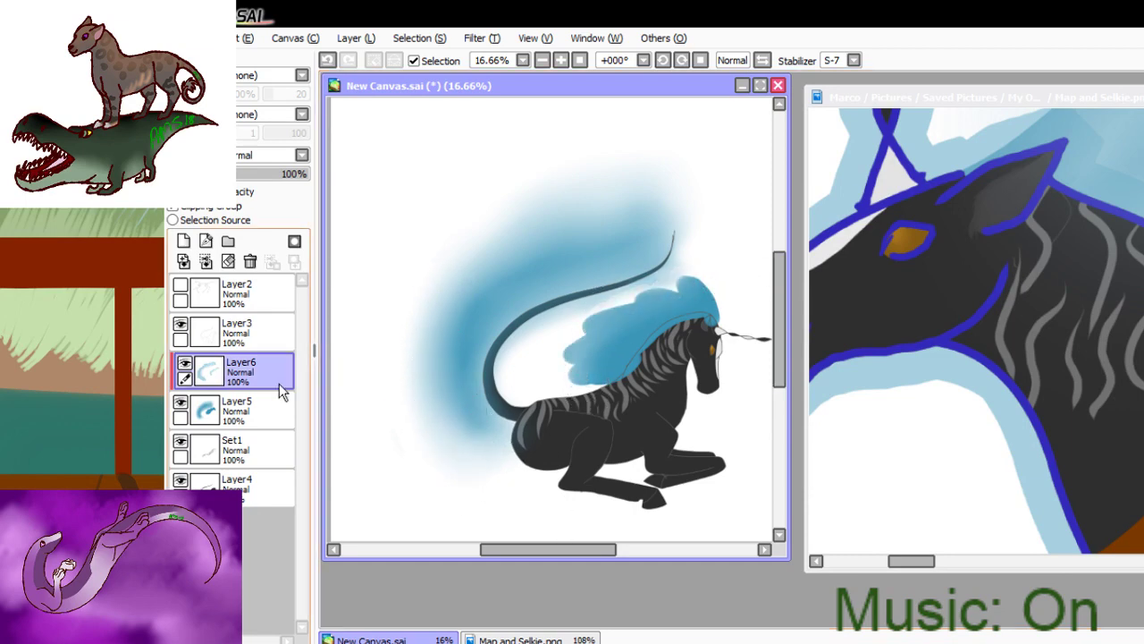
{"action": "left_click", "coordinate": [264, 404]}
{"action": "mouse_move", "coordinate": [746, 333]}
{"action": "left_mouse_down"}
{"action": "mouse_move", "coordinate": [657, 289]}
{"action": "mouse_move", "coordinate": [615, 345]}
{"action": "mouse_move", "coordinate": [713, 281]}
{"action": "mouse_move", "coordinate": [674, 281]}
{"action": "mouse_move", "coordinate": [519, 399]}
{"action": "mouse_move", "coordinate": [641, 300]}
{"action": "mouse_move", "coordinate": [560, 423]}
{"action": "mouse_move", "coordinate": [646, 315]}
{"action": "mouse_move", "coordinate": [591, 408]}
{"action": "mouse_move", "coordinate": [708, 312]}
{"action": "mouse_move", "coordinate": [735, 335]}
{"action": "mouse_move", "coordinate": [690, 271]}
{"action": "left_mouse_up"}
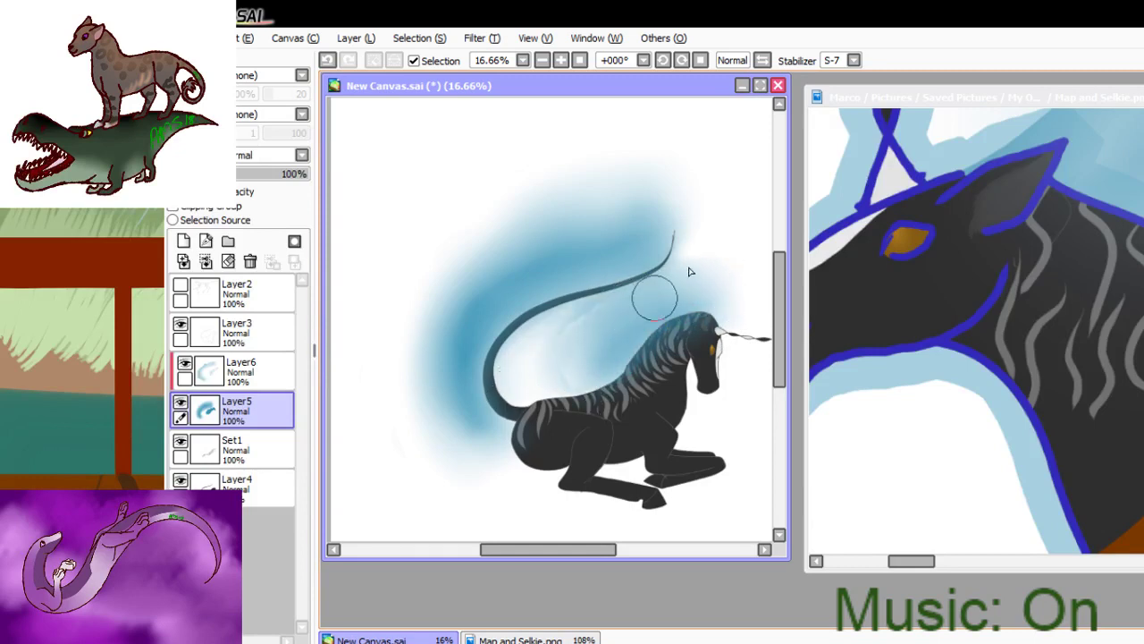
{"action": "left_click", "coordinate": [285, 371]}
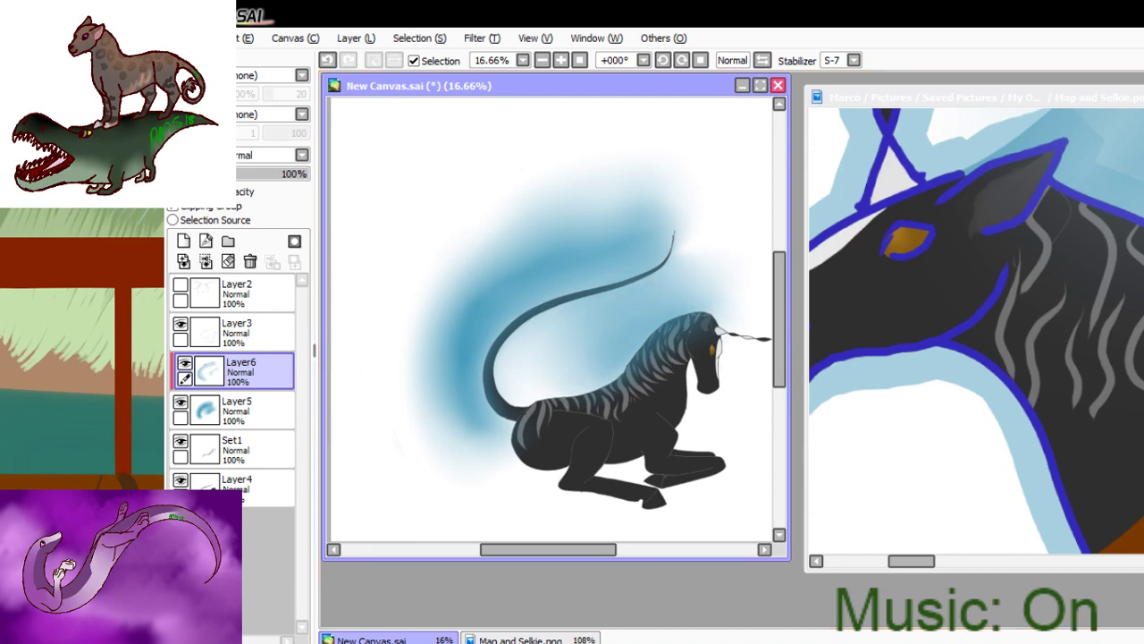
{"action": "mouse_move", "coordinate": [679, 192]}
{"action": "left_mouse_down"}
{"action": "mouse_move", "coordinate": [529, 212]}
{"action": "mouse_move", "coordinate": [461, 280]}
{"action": "left_mouse_up"}
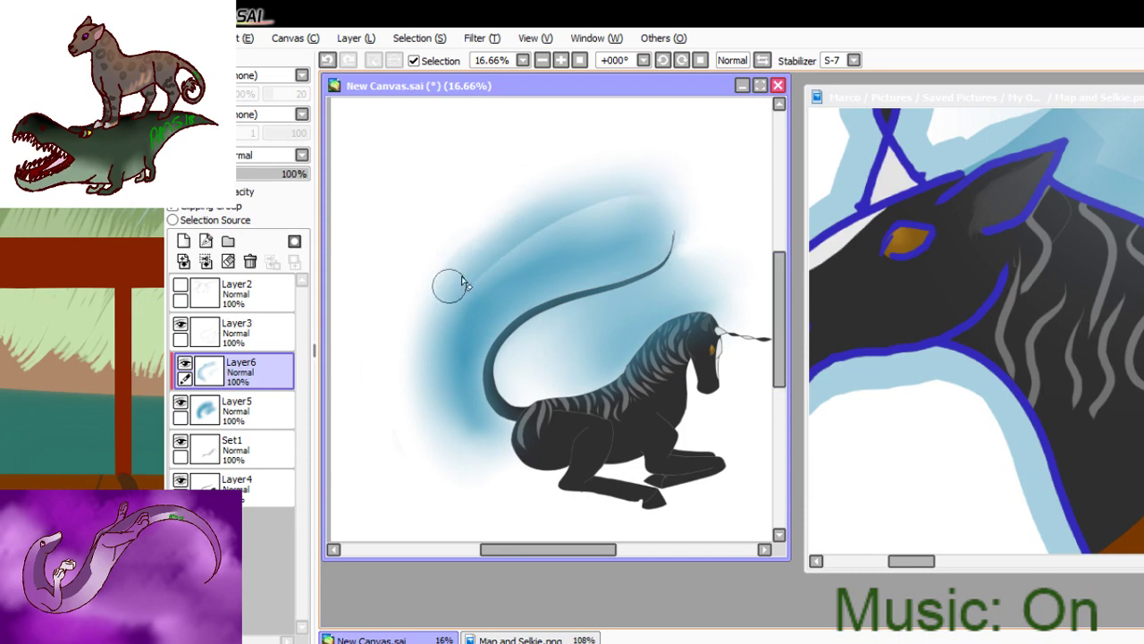
{"action": "left_click", "coordinate": [327, 61]}
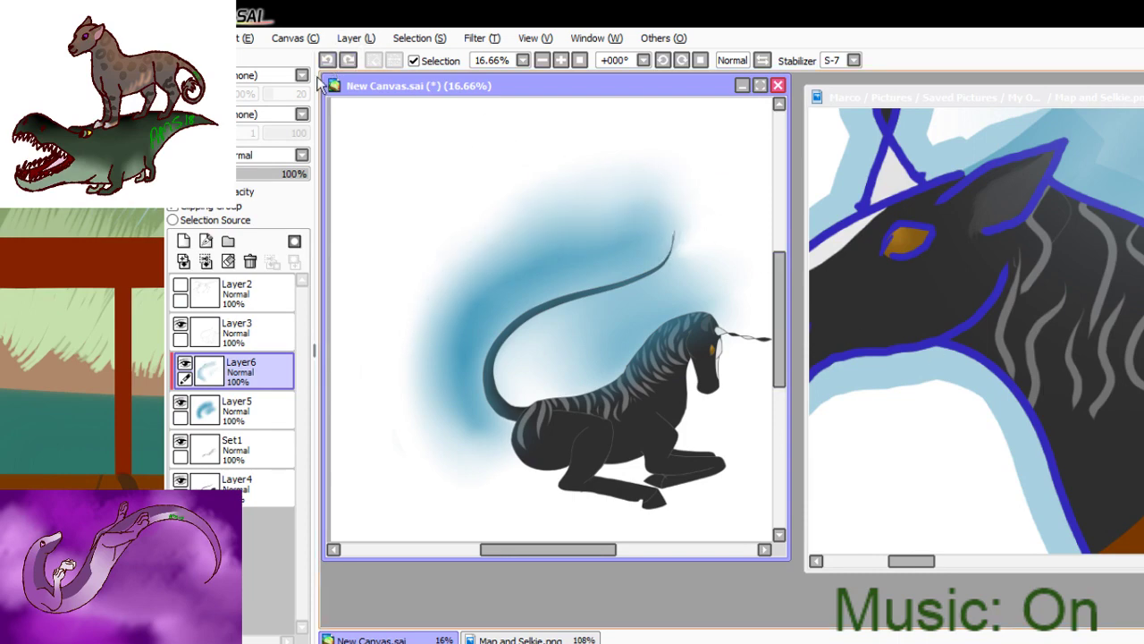
- Erase the outer edge of the tail glow on Layer5 and blend the tail and mane glow into a paler blue haze
{"action": "left_click", "coordinate": [237, 413]}
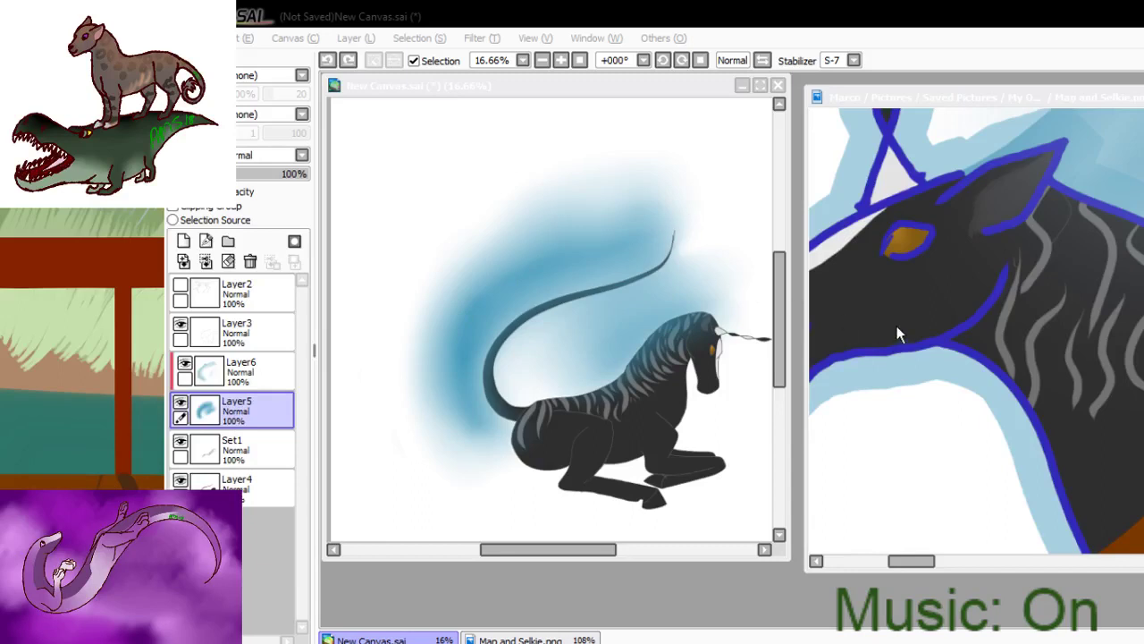
{"action": "left_click", "coordinate": [736, 227]}
{"action": "mouse_move", "coordinate": [700, 204]}
{"action": "left_mouse_down"}
{"action": "mouse_move", "coordinate": [426, 286]}
{"action": "mouse_move", "coordinate": [716, 146]}
{"action": "mouse_move", "coordinate": [439, 280]}
{"action": "mouse_move", "coordinate": [406, 370]}
{"action": "mouse_move", "coordinate": [471, 225]}
{"action": "left_mouse_up"}
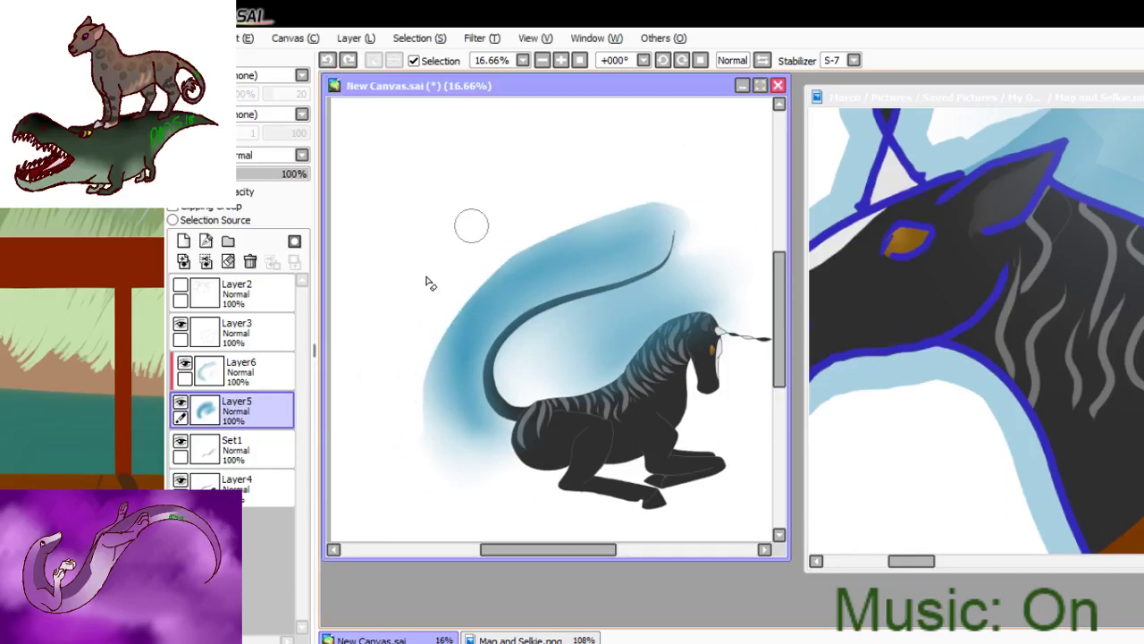
{"action": "mouse_move", "coordinate": [733, 259]}
{"action": "left_mouse_down"}
{"action": "mouse_move", "coordinate": [682, 272]}
{"action": "mouse_move", "coordinate": [581, 333]}
{"action": "mouse_move", "coordinate": [559, 374]}
{"action": "mouse_move", "coordinate": [537, 359]}
{"action": "mouse_move", "coordinate": [556, 376]}
{"action": "mouse_move", "coordinate": [626, 292]}
{"action": "mouse_move", "coordinate": [541, 397]}
{"action": "mouse_move", "coordinate": [674, 263]}
{"action": "mouse_move", "coordinate": [608, 323]}
{"action": "mouse_move", "coordinate": [741, 293]}
{"action": "mouse_move", "coordinate": [543, 411]}
{"action": "mouse_move", "coordinate": [711, 270]}
{"action": "mouse_move", "coordinate": [626, 231]}
{"action": "mouse_move", "coordinate": [533, 281]}
{"action": "mouse_move", "coordinate": [647, 194]}
{"action": "mouse_move", "coordinate": [452, 333]}
{"action": "mouse_move", "coordinate": [489, 305]}
{"action": "mouse_move", "coordinate": [708, 210]}
{"action": "mouse_move", "coordinate": [464, 296]}
{"action": "mouse_move", "coordinate": [439, 441]}
{"action": "mouse_move", "coordinate": [524, 257]}
{"action": "mouse_move", "coordinate": [418, 430]}
{"action": "mouse_move", "coordinate": [512, 497]}
{"action": "mouse_move", "coordinate": [452, 324]}
{"action": "mouse_move", "coordinate": [521, 325]}
{"action": "mouse_move", "coordinate": [491, 494]}
{"action": "mouse_move", "coordinate": [464, 301]}
{"action": "mouse_move", "coordinate": [612, 249]}
{"action": "mouse_move", "coordinate": [426, 424]}
{"action": "mouse_move", "coordinate": [654, 220]}
{"action": "mouse_move", "coordinate": [505, 305]}
{"action": "left_mouse_up"}
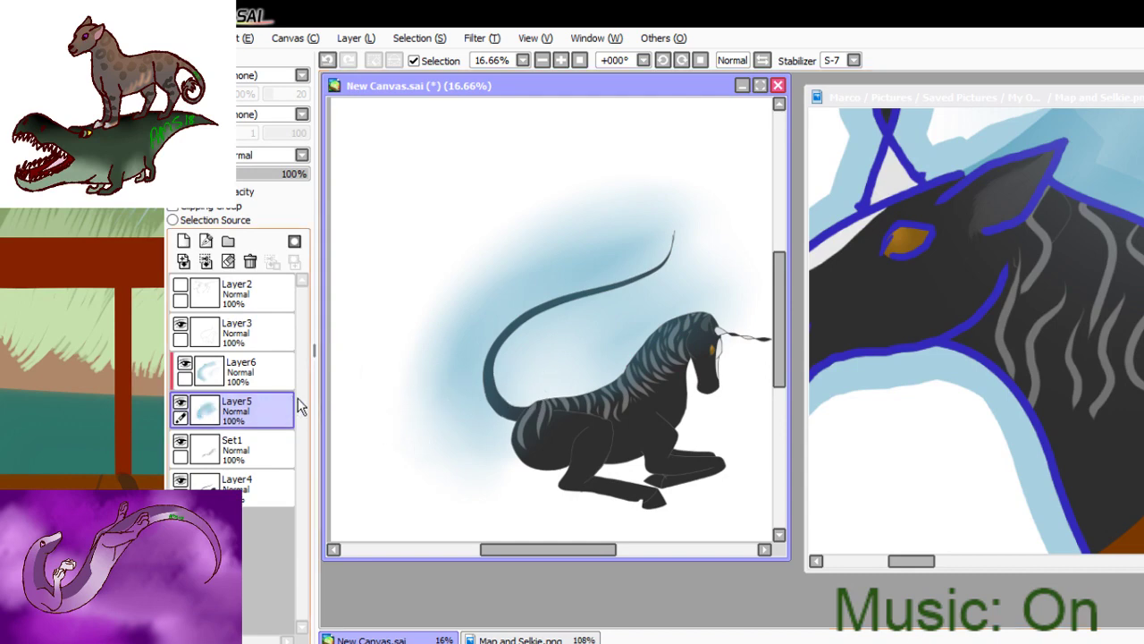
- Merge Layer6, Layer5, Set1 and Layer3 down into Layer4
{"action": "left_click", "coordinate": [211, 374]}
{"action": "left_click", "coordinate": [206, 263]}
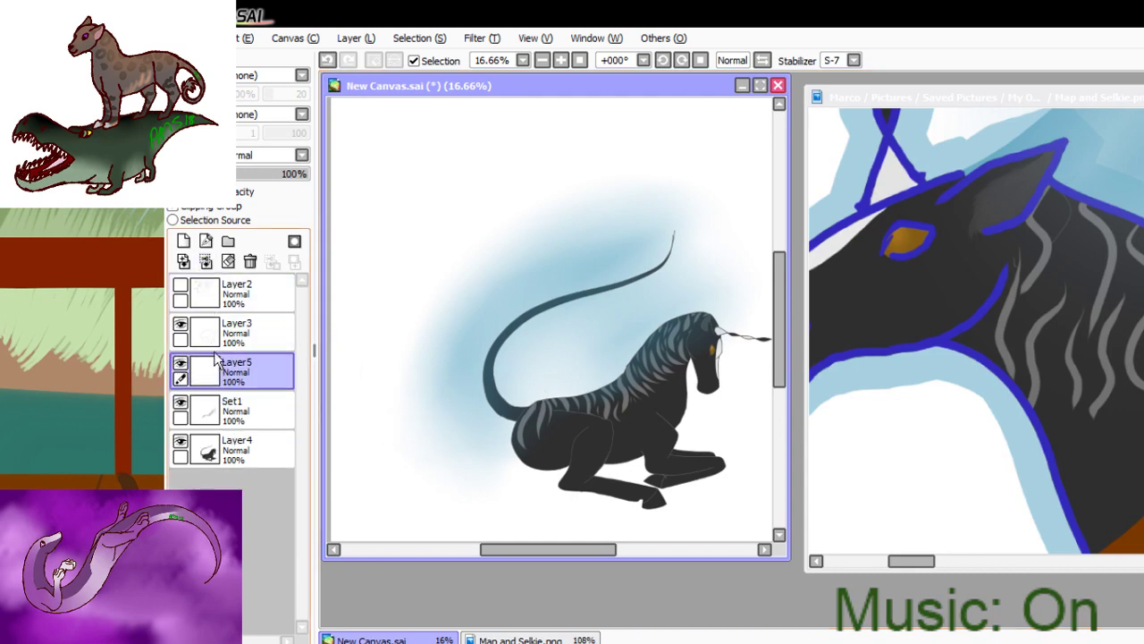
{"action": "left_click", "coordinate": [206, 264]}
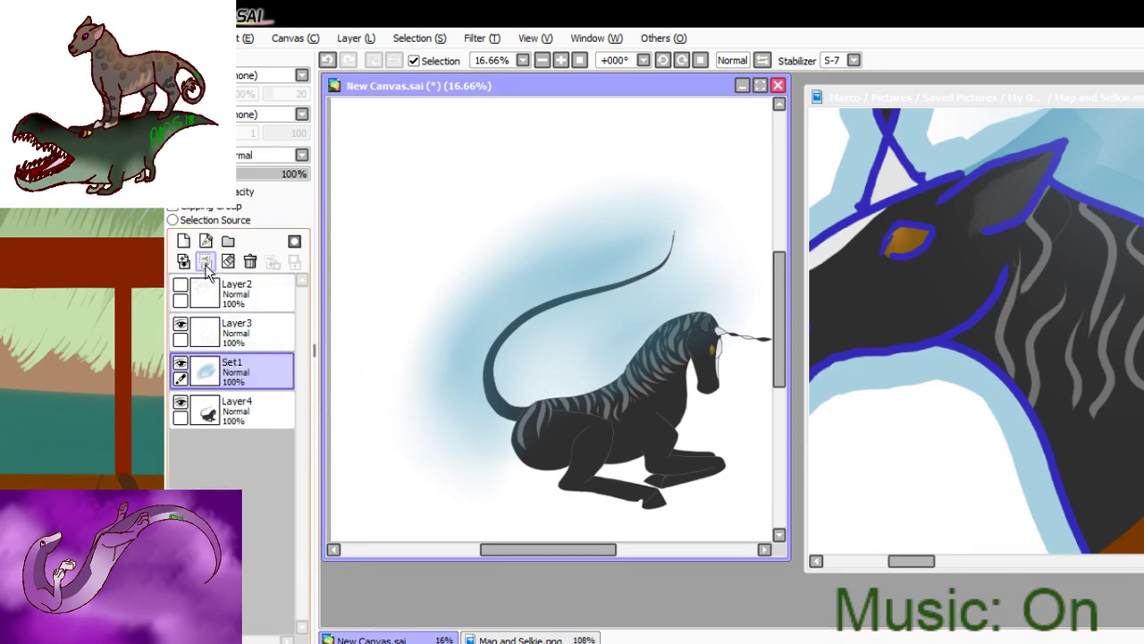
{"action": "left_click", "coordinate": [206, 265]}
{"action": "left_click", "coordinate": [225, 335]}
{"action": "left_click", "coordinate": [206, 263]}
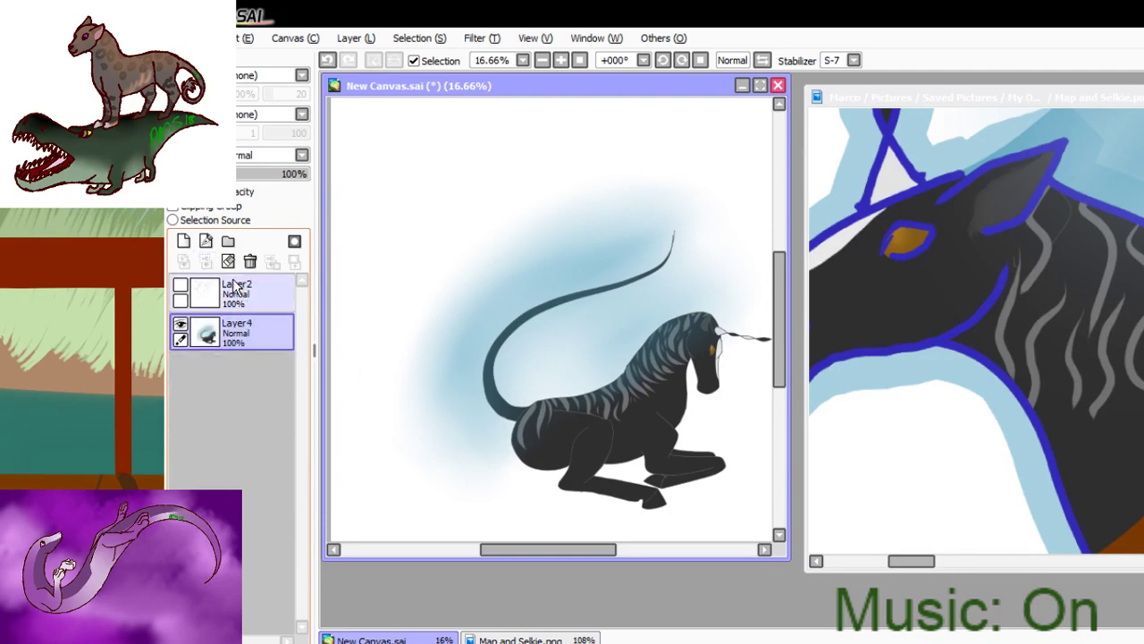
- Show Layer2 and extend the outstretched foreleg of the sketch to the canvas edge, ending it in a rough hoof
{"action": "left_click", "coordinate": [181, 285]}
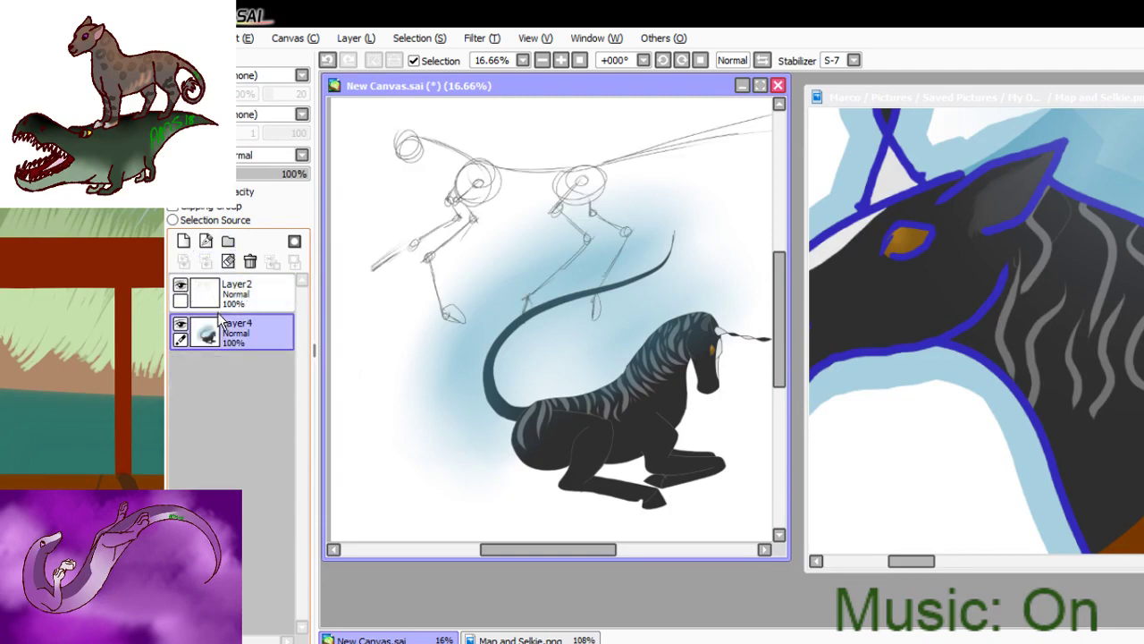
{"action": "left_click", "coordinate": [237, 293]}
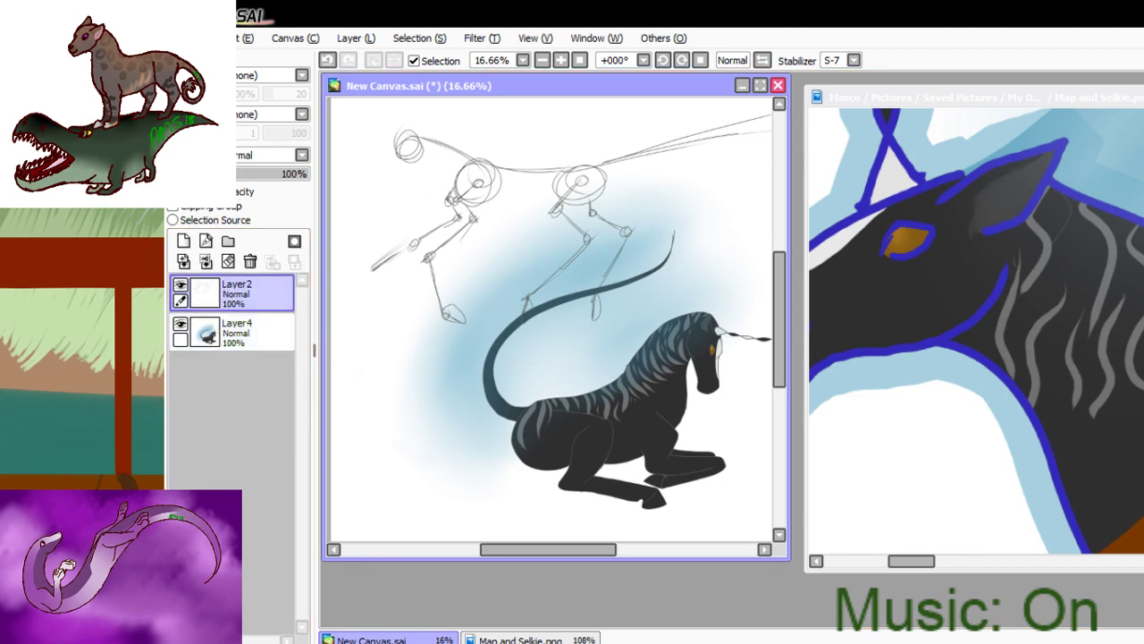
{"action": "left_click_drag", "start_coordinate": [367, 232], "coordinate": [451, 308]}
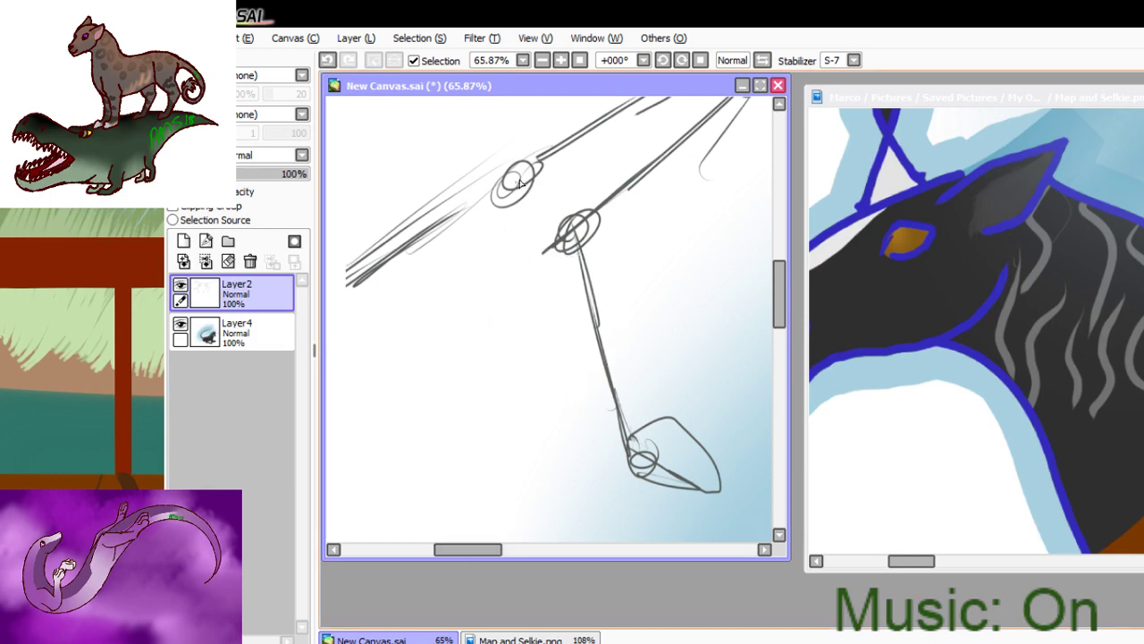
{"action": "left_click_drag", "start_coordinate": [467, 209], "coordinate": [378, 271]}
{"action": "left_click_drag", "start_coordinate": [447, 233], "coordinate": [248, 364]}
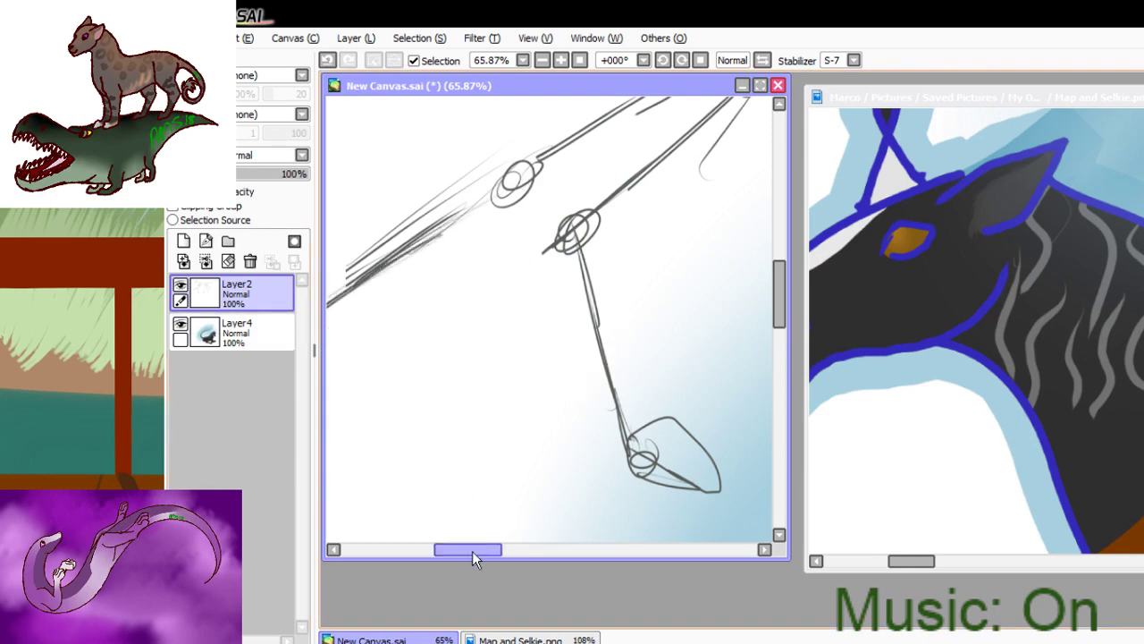
{"action": "left_click_drag", "start_coordinate": [472, 551], "coordinate": [421, 556]}
{"action": "left_click_drag", "start_coordinate": [647, 295], "coordinate": [501, 357]}
{"action": "mouse_move", "coordinate": [675, 261]}
{"action": "left_mouse_down"}
{"action": "mouse_move", "coordinate": [480, 368]}
{"action": "mouse_move", "coordinate": [549, 333]}
{"action": "mouse_move", "coordinate": [505, 428]}
{"action": "left_mouse_up"}
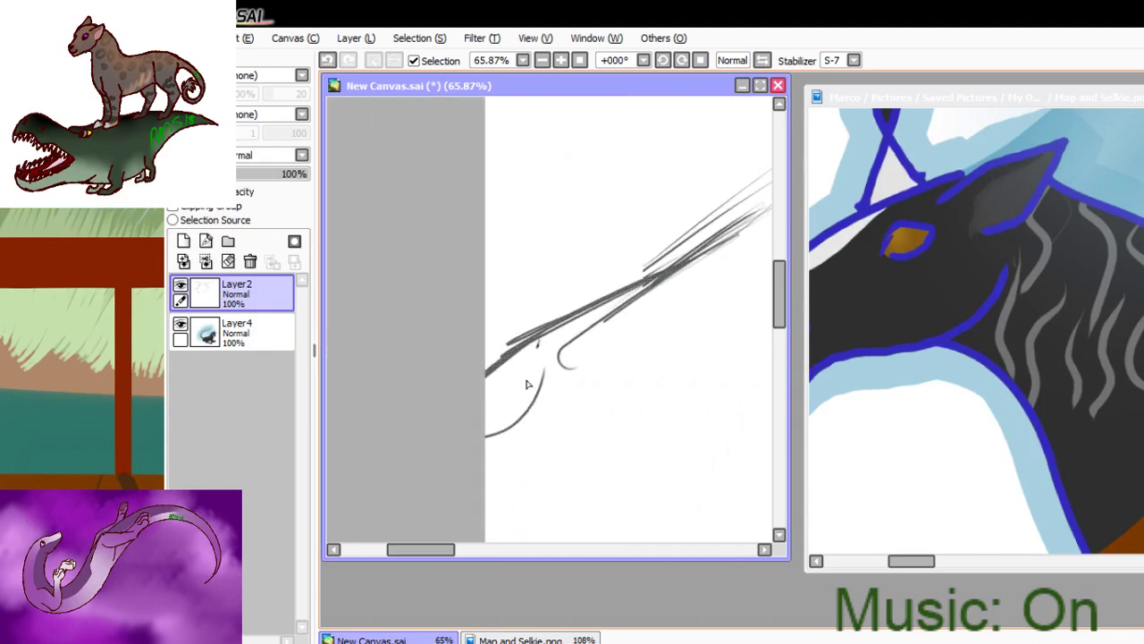
{"action": "left_click_drag", "start_coordinate": [540, 341], "coordinate": [497, 443]}
{"action": "left_click", "coordinate": [579, 61]}
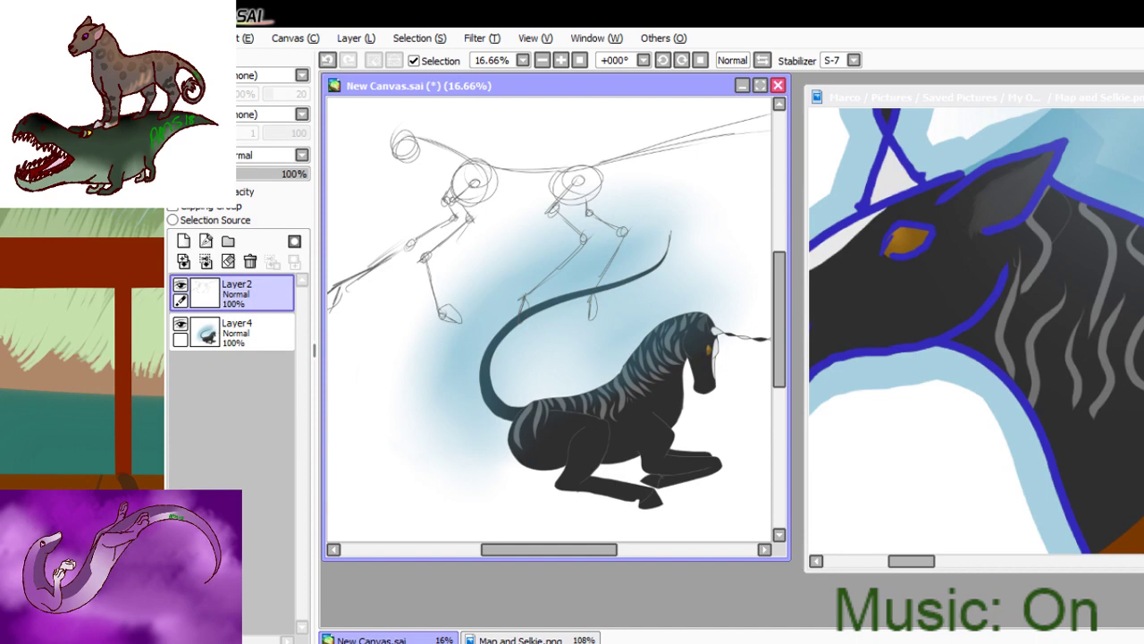
- Scale down the Layer2 skeleton sketch and place it above the lying unicorn, fully inside the canvas
{"action": "key", "text": "ctrl+t"}
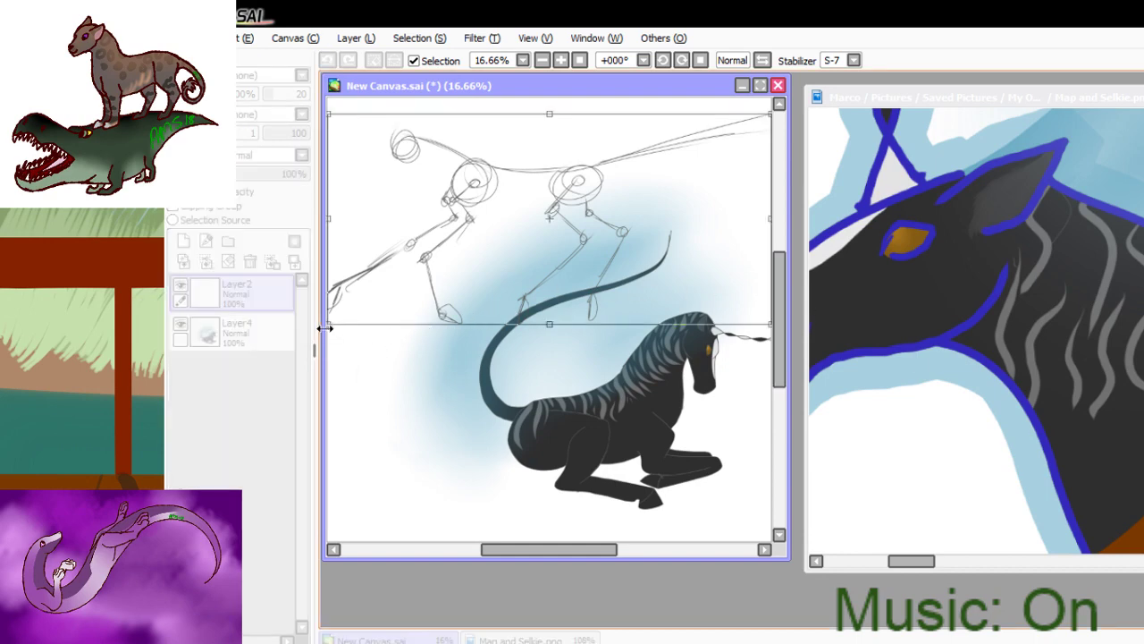
{"action": "mouse_move", "coordinate": [327, 323]}
{"action": "left_mouse_down"}
{"action": "mouse_move", "coordinate": [388, 307]}
{"action": "mouse_move", "coordinate": [427, 276]}
{"action": "left_mouse_up"}
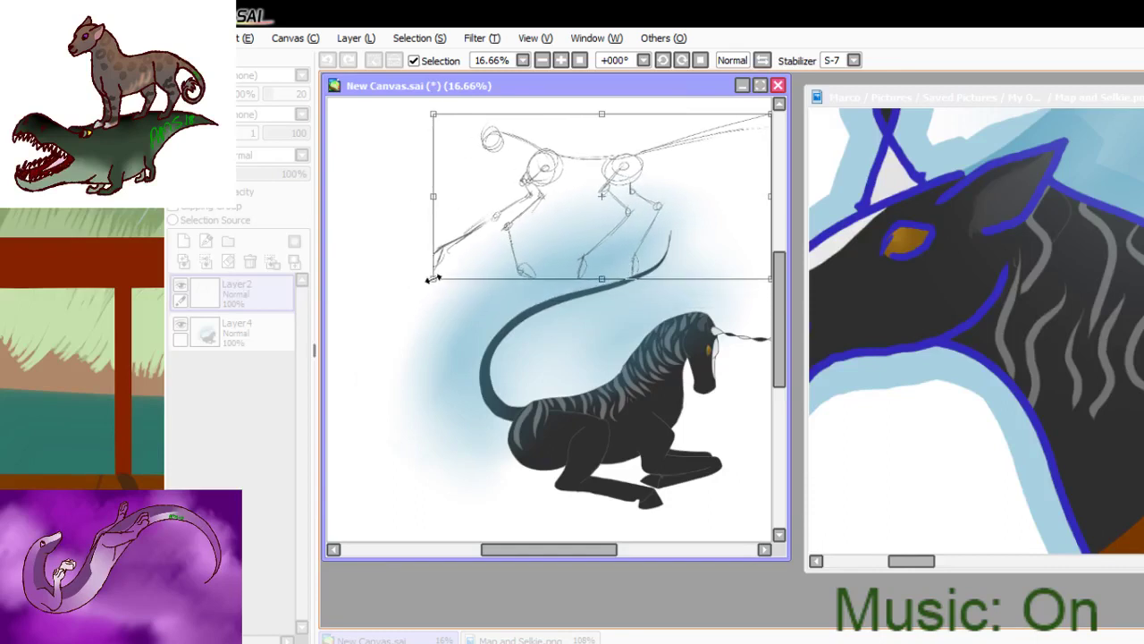
{"action": "mouse_move", "coordinate": [565, 234]}
{"action": "left_mouse_down"}
{"action": "mouse_move", "coordinate": [490, 260]}
{"action": "mouse_move", "coordinate": [499, 256]}
{"action": "left_mouse_up"}
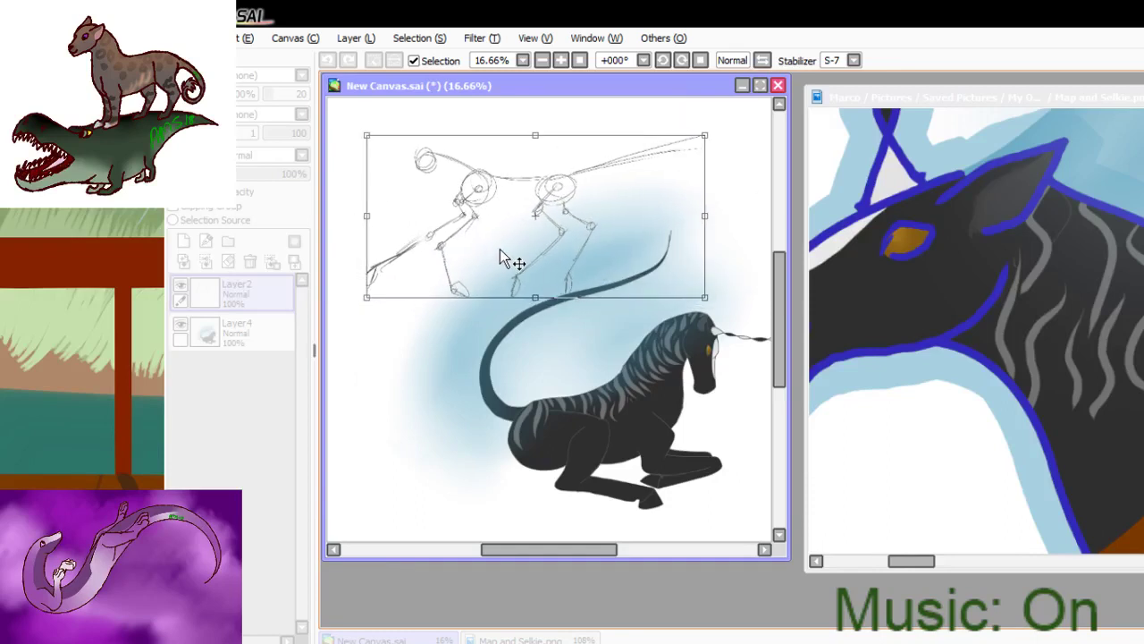
{"action": "left_click_drag", "start_coordinate": [706, 136], "coordinate": [717, 123]}
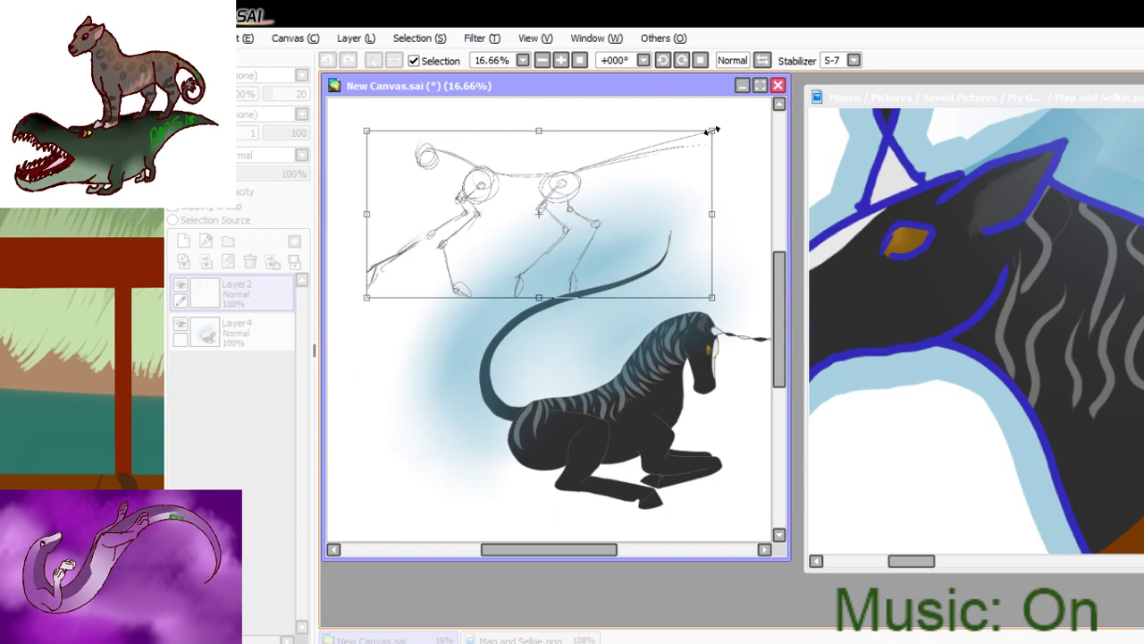
{"action": "left_click_drag", "start_coordinate": [572, 223], "coordinate": [534, 222]}
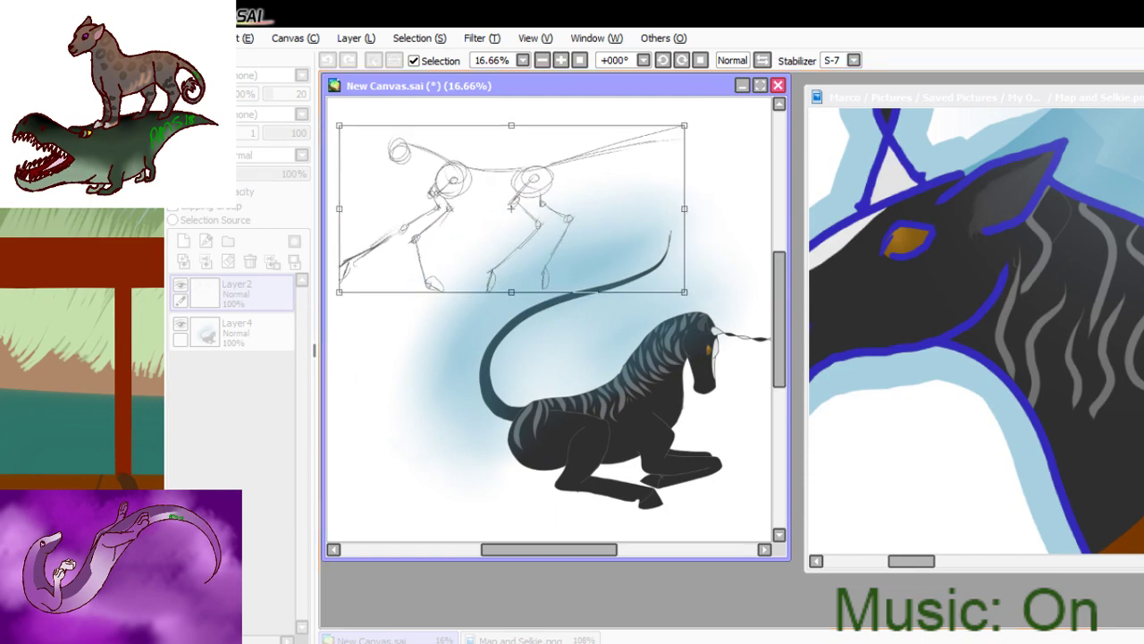
{"action": "key", "text": "Return"}
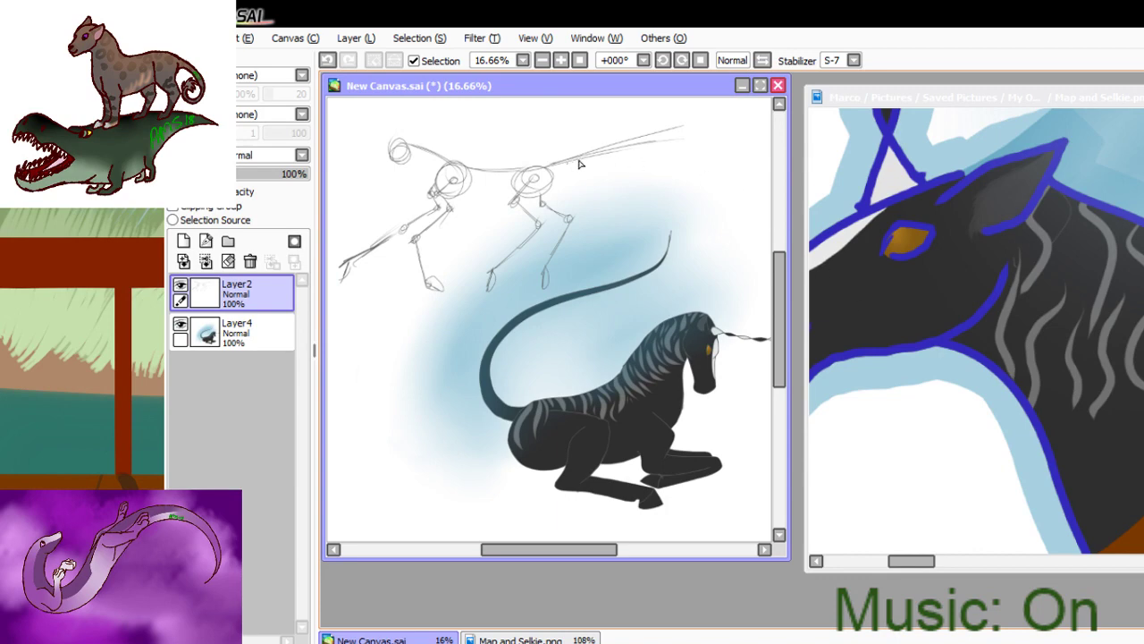
- Lengthen the tail guide on Layer2 into a long, nearly level curve, undoing the first overlong strokes
{"action": "left_click_drag", "start_coordinate": [579, 165], "coordinate": [769, 144]}
{"action": "left_click_drag", "start_coordinate": [626, 143], "coordinate": [770, 130]}
{"action": "left_click_drag", "start_coordinate": [581, 175], "coordinate": [771, 141]}
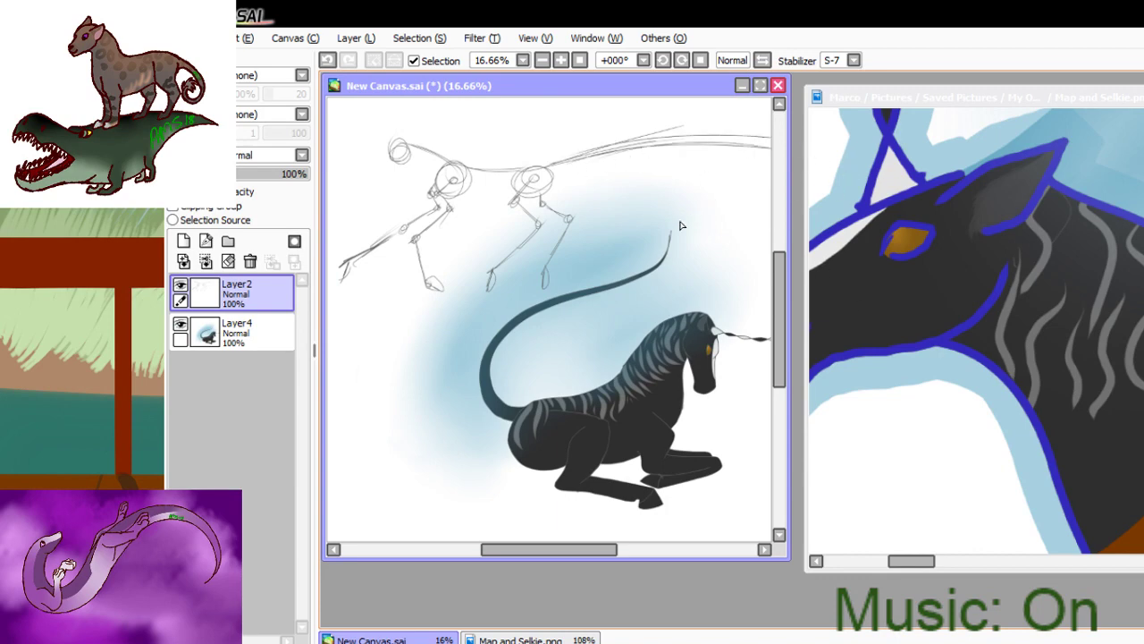
{"action": "key", "text": "ctrl+z"}
{"action": "key", "text": "ctrl+z"}
{"action": "key", "text": "ctrl+z"}
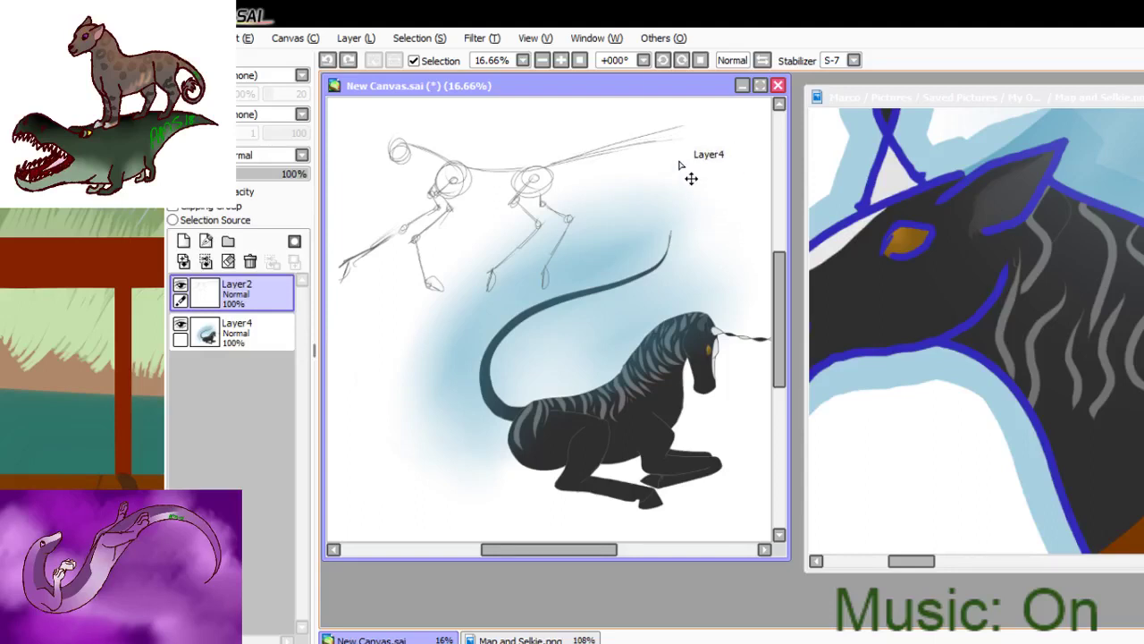
{"action": "left_click_drag", "start_coordinate": [682, 136], "coordinate": [573, 165]}
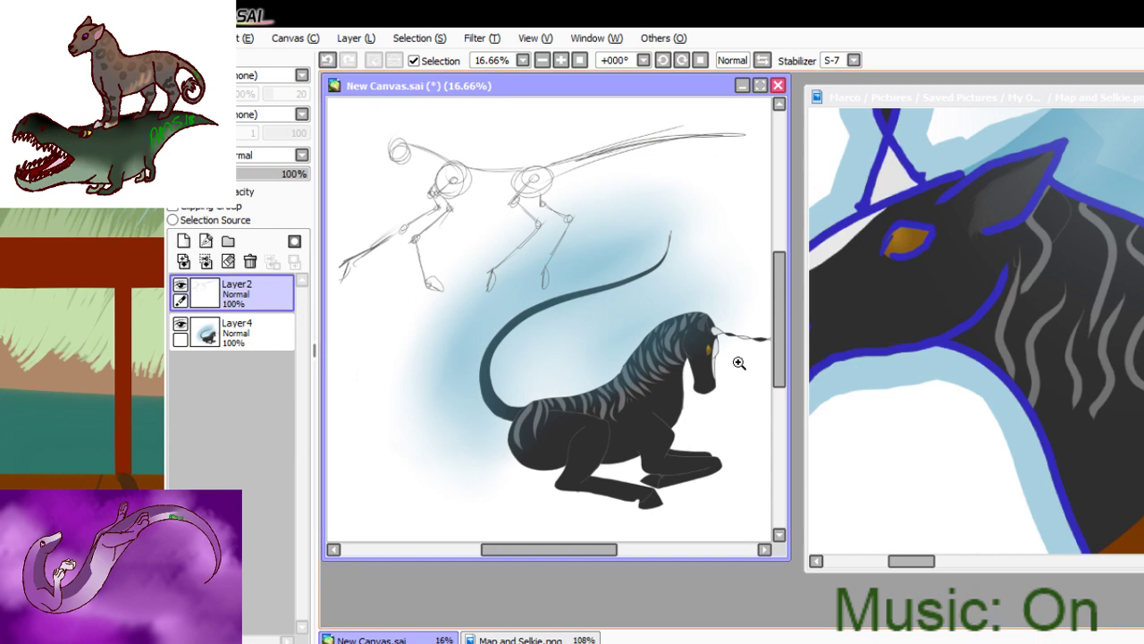
- Add a new layer, Layer5, above the sketch, fade Layer2 to 18% opacity and make Layer5 active
{"action": "left_click", "coordinate": [355, 131], "text": "ctrl"}
{"action": "left_click", "coordinate": [183, 242]}
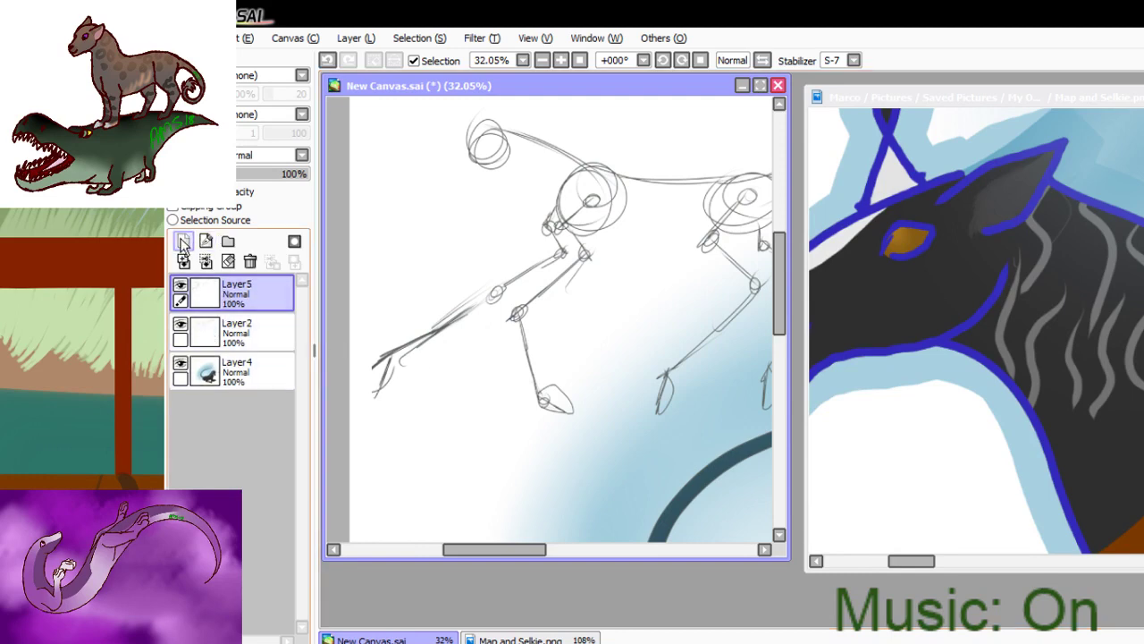
{"action": "left_click", "coordinate": [245, 327]}
{"action": "left_click", "coordinate": [244, 174]}
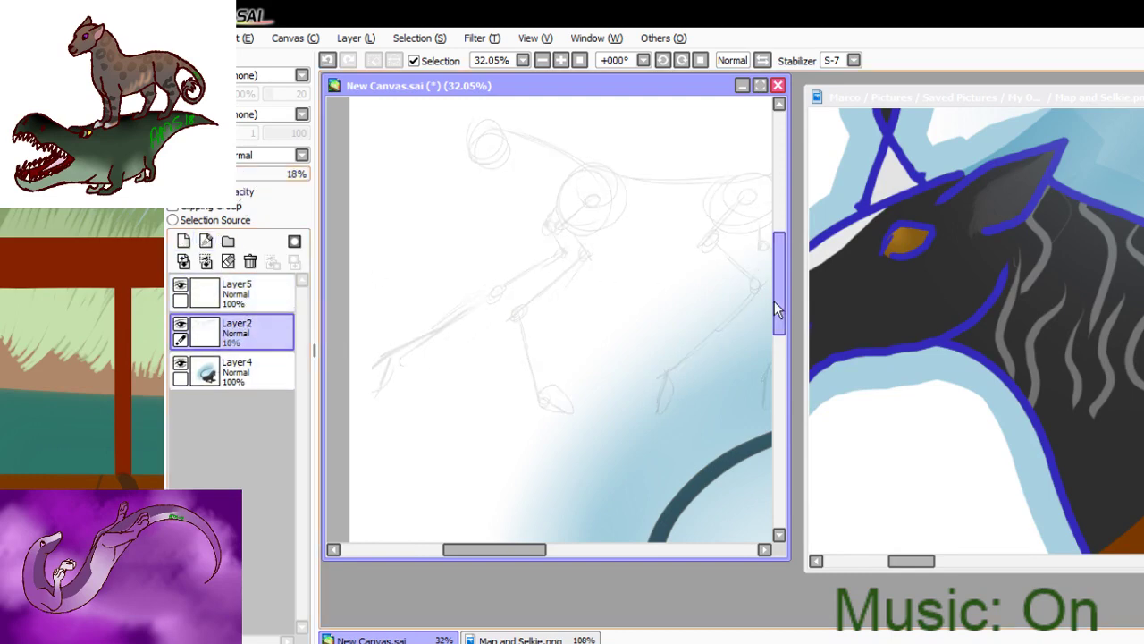
{"action": "left_click_drag", "start_coordinate": [776, 304], "coordinate": [782, 284]}
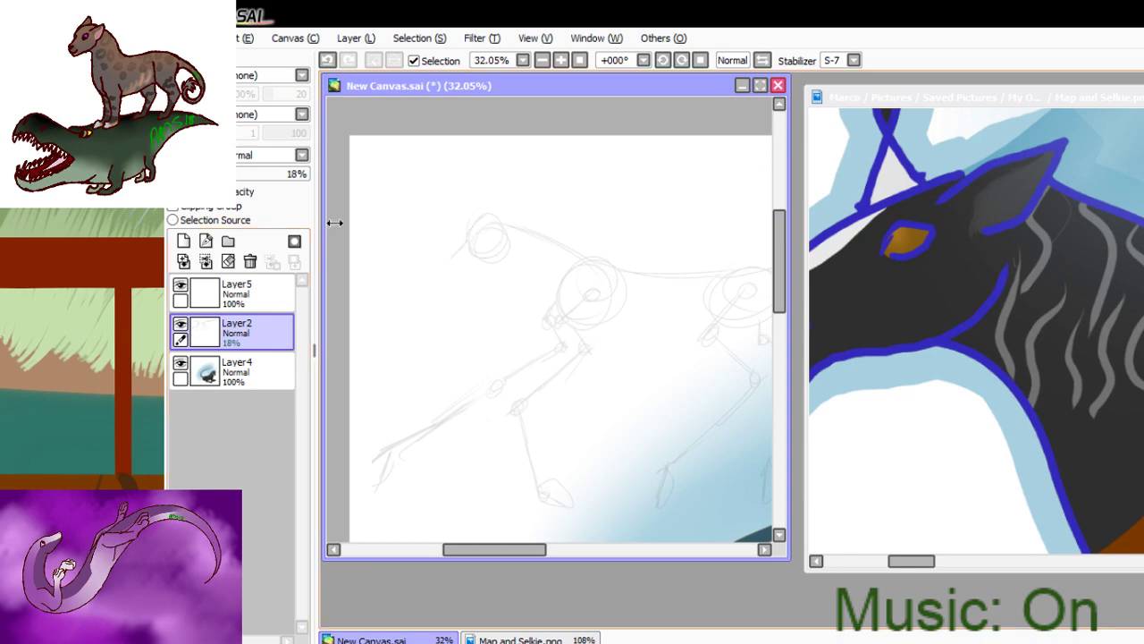
{"action": "left_click", "coordinate": [237, 292]}
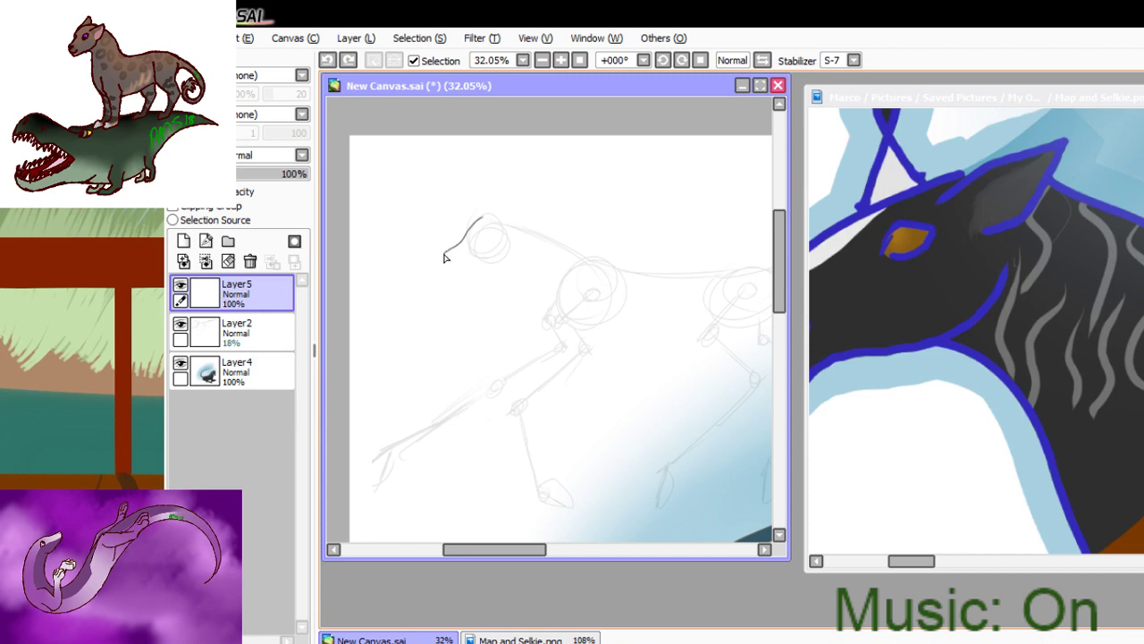
- Outline the head in profile on Layer5, from the forehead around the muzzle to the jaw, over the head circles
{"action": "left_click_drag", "start_coordinate": [445, 253], "coordinate": [441, 255]}
{"action": "key", "text": "ctrl+z"}
{"action": "left_click_drag", "start_coordinate": [509, 274], "coordinate": [514, 264]}
{"action": "key", "text": "ctrl+z"}
{"action": "left_click_drag", "start_coordinate": [506, 261], "coordinate": [487, 234]}
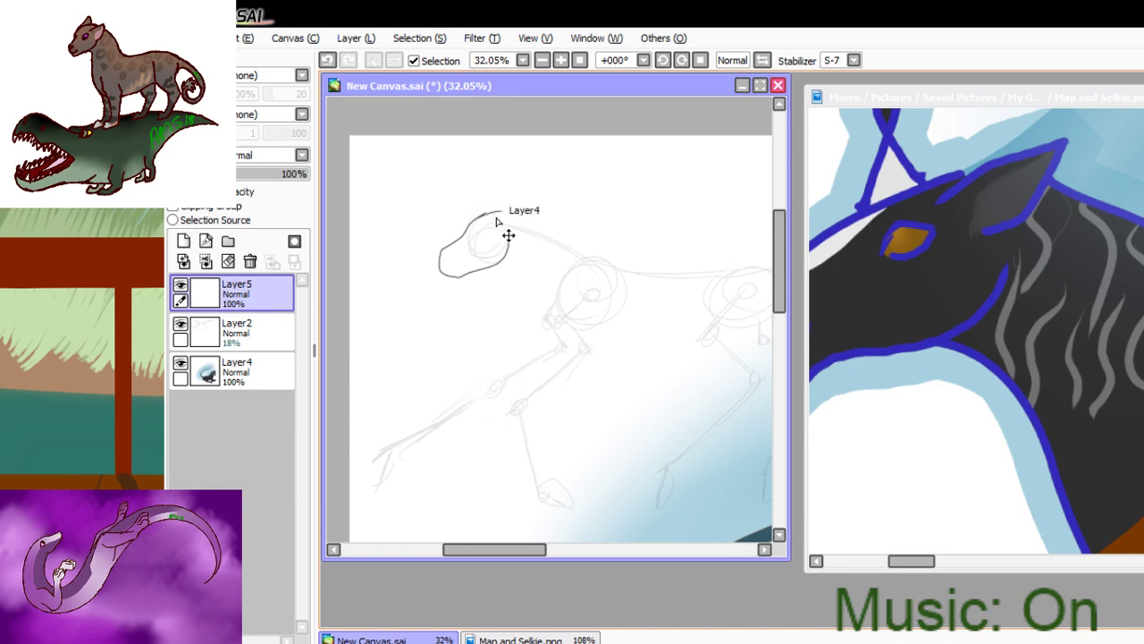
{"action": "key", "text": "ctrl+z"}
{"action": "mouse_move", "coordinate": [523, 214]}
{"action": "left_mouse_down"}
{"action": "mouse_move", "coordinate": [496, 234]}
{"action": "mouse_move", "coordinate": [481, 198]}
{"action": "mouse_move", "coordinate": [506, 213]}
{"action": "left_mouse_up"}
{"action": "key", "text": "ctrl+z"}
{"action": "key", "text": "ctrl+z"}
{"action": "key", "text": "ctrl+z"}
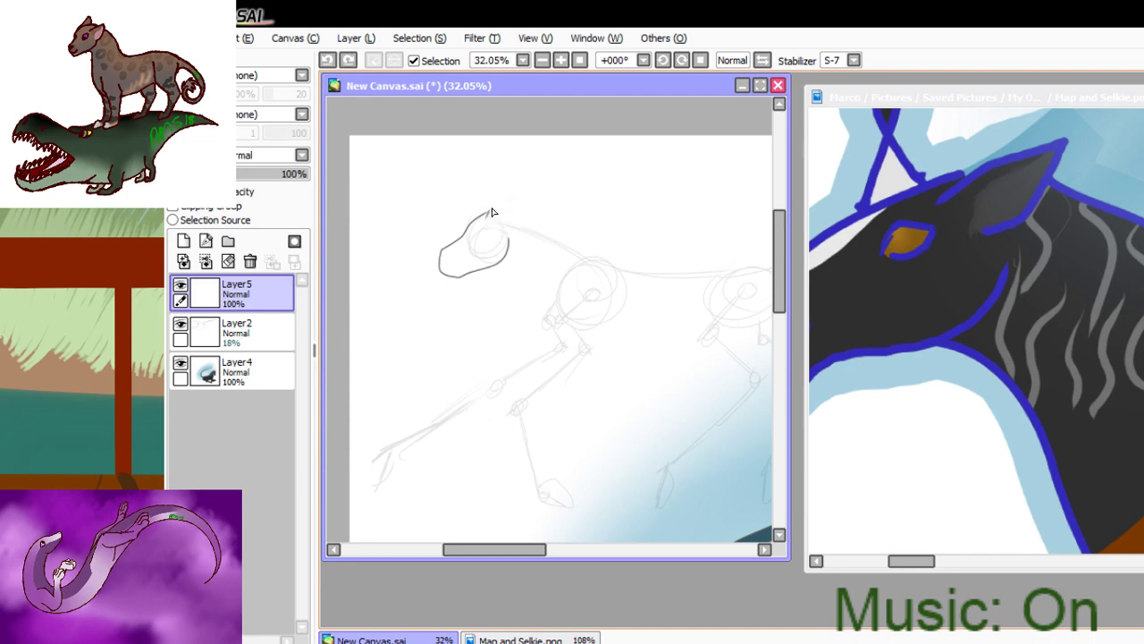
{"action": "left_click_drag", "start_coordinate": [502, 195], "coordinate": [506, 213]}
{"action": "key", "text": "ctrl+z"}
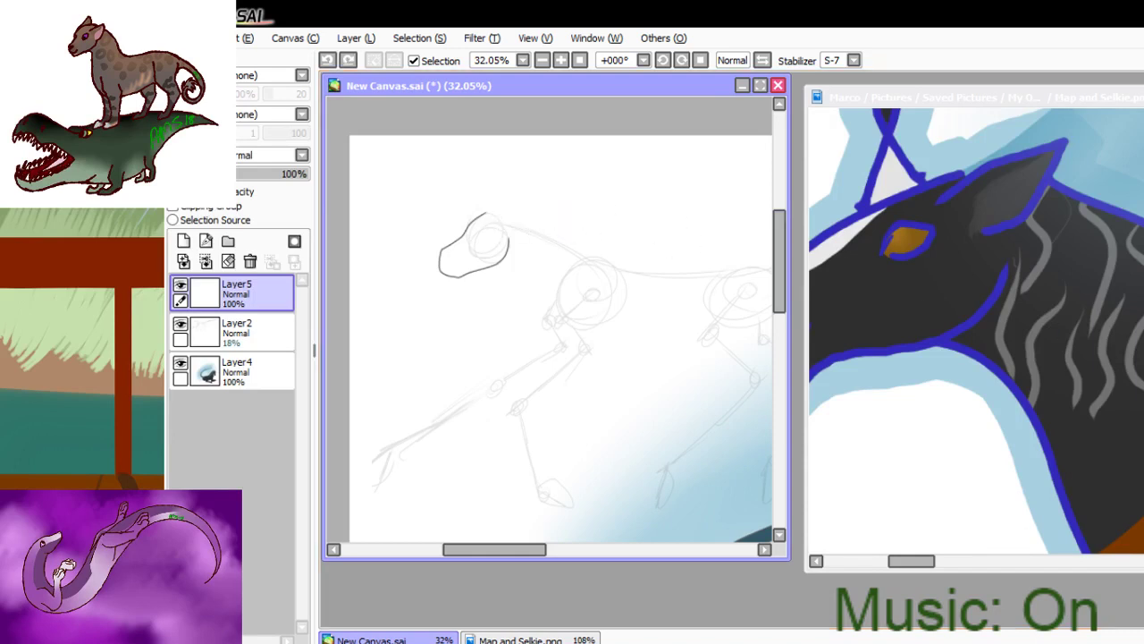
- Draw a pointed ear with an inner fold line on top of the head on Layer5
{"action": "left_click_drag", "start_coordinate": [457, 191], "coordinate": [651, 275]}
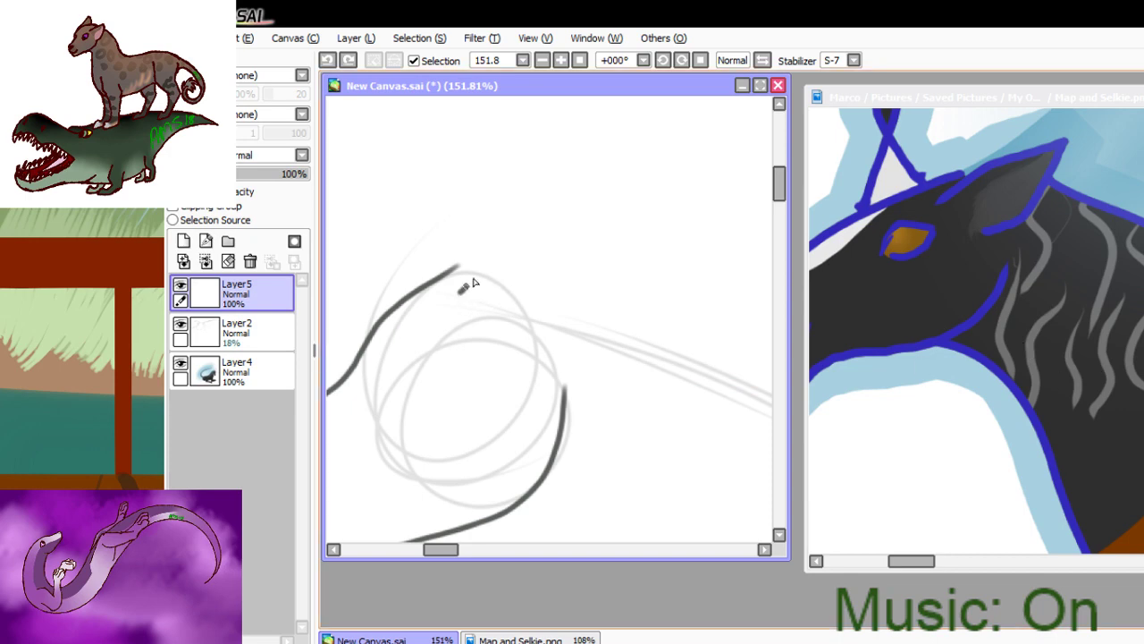
{"action": "left_click_drag", "start_coordinate": [462, 288], "coordinate": [511, 240]}
{"action": "key", "text": "ctrl+z"}
{"action": "mouse_move", "coordinate": [464, 299]}
{"action": "left_mouse_down"}
{"action": "mouse_move", "coordinate": [552, 200]}
{"action": "mouse_move", "coordinate": [515, 313]}
{"action": "left_mouse_up"}
{"action": "left_click_drag", "start_coordinate": [553, 202], "coordinate": [507, 281]}
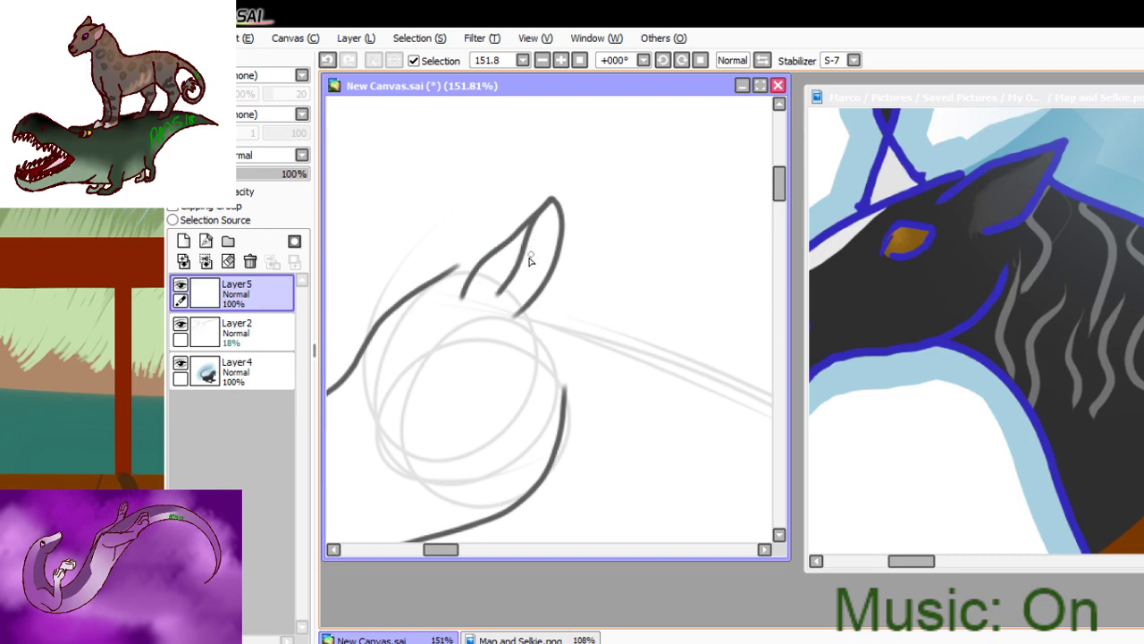
- Draw a curved nostril and the mouth line on the muzzle
{"action": "left_click_drag", "start_coordinate": [778, 189], "coordinate": [778, 208]}
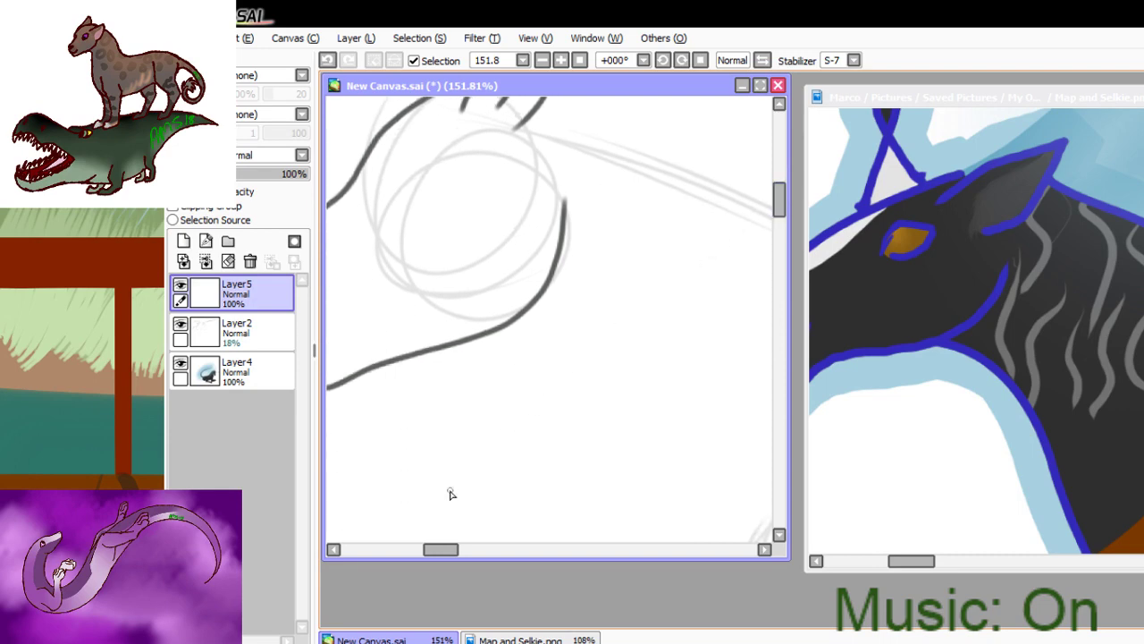
{"action": "left_click_drag", "start_coordinate": [442, 549], "coordinate": [419, 550]}
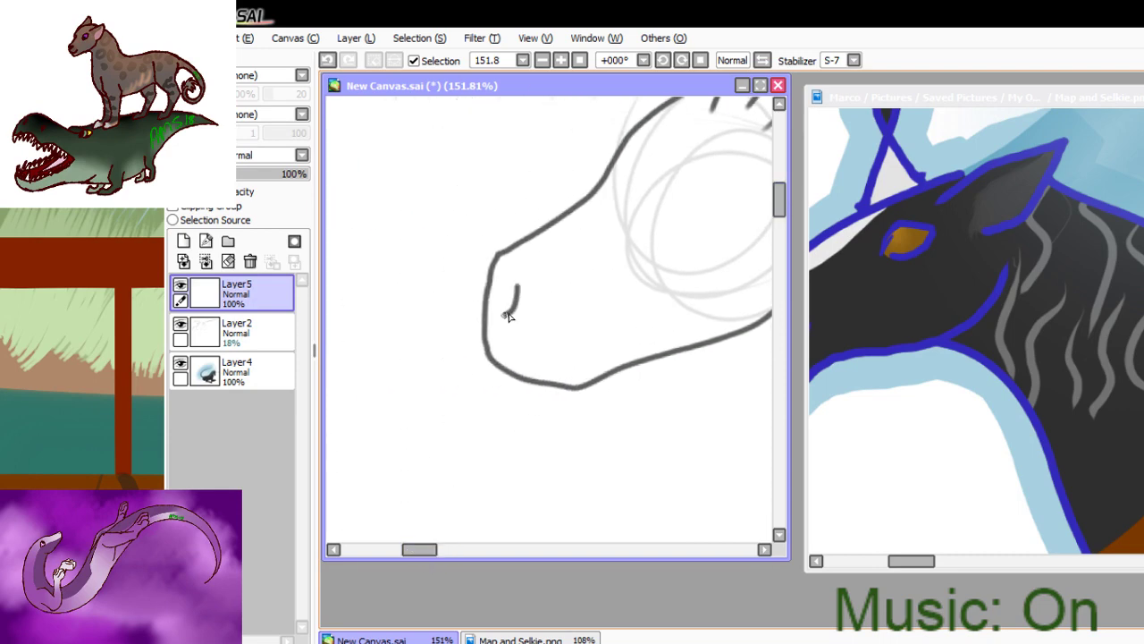
{"action": "key", "text": "ctrl+z"}
{"action": "left_click_drag", "start_coordinate": [510, 291], "coordinate": [518, 298]}
{"action": "left_click_drag", "start_coordinate": [502, 372], "coordinate": [601, 344]}
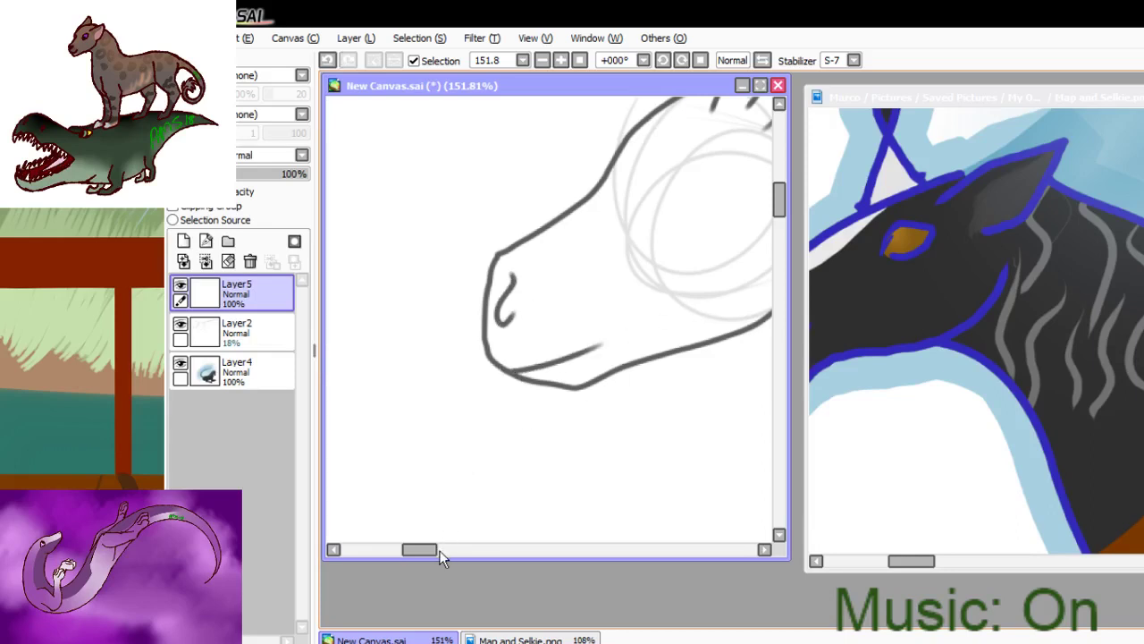
- Draw the eye with a straight upper lid below the forehead, undoing the surplus strokes
{"action": "left_click_drag", "start_coordinate": [439, 551], "coordinate": [450, 547]}
{"action": "left_click_drag", "start_coordinate": [778, 208], "coordinate": [776, 203]}
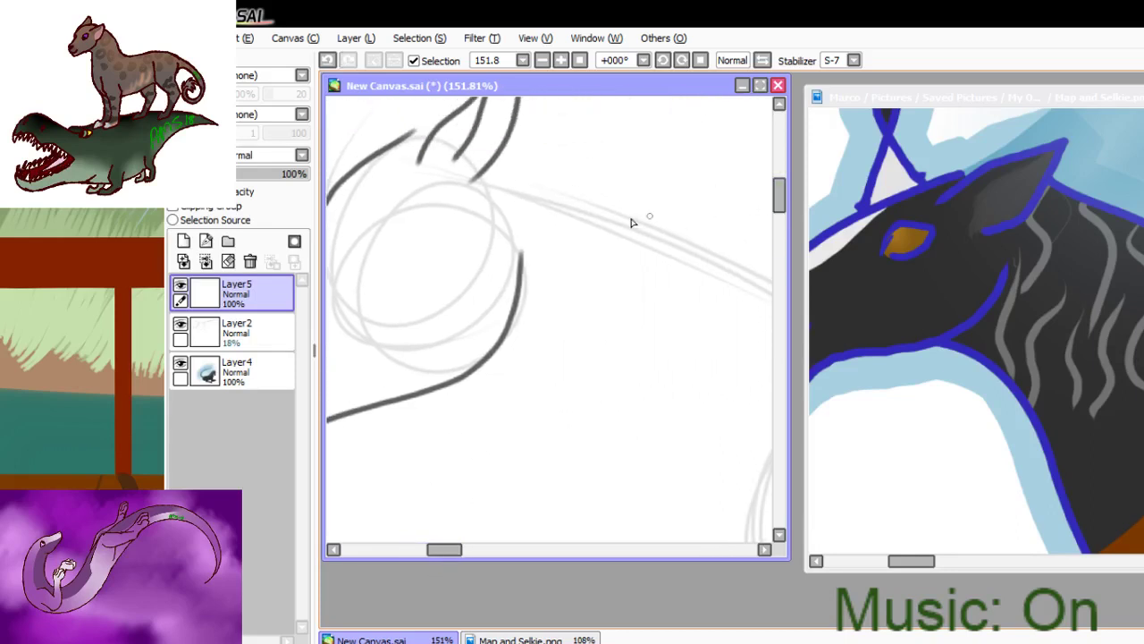
{"action": "mouse_move", "coordinate": [348, 219]}
{"action": "left_mouse_down"}
{"action": "mouse_move", "coordinate": [391, 204]}
{"action": "mouse_move", "coordinate": [347, 263]}
{"action": "mouse_move", "coordinate": [394, 207]}
{"action": "mouse_move", "coordinate": [362, 248]}
{"action": "left_mouse_up"}
{"action": "key", "text": "ctrl+z"}
{"action": "key", "text": "ctrl+z"}
{"action": "key", "text": "ctrl+z"}
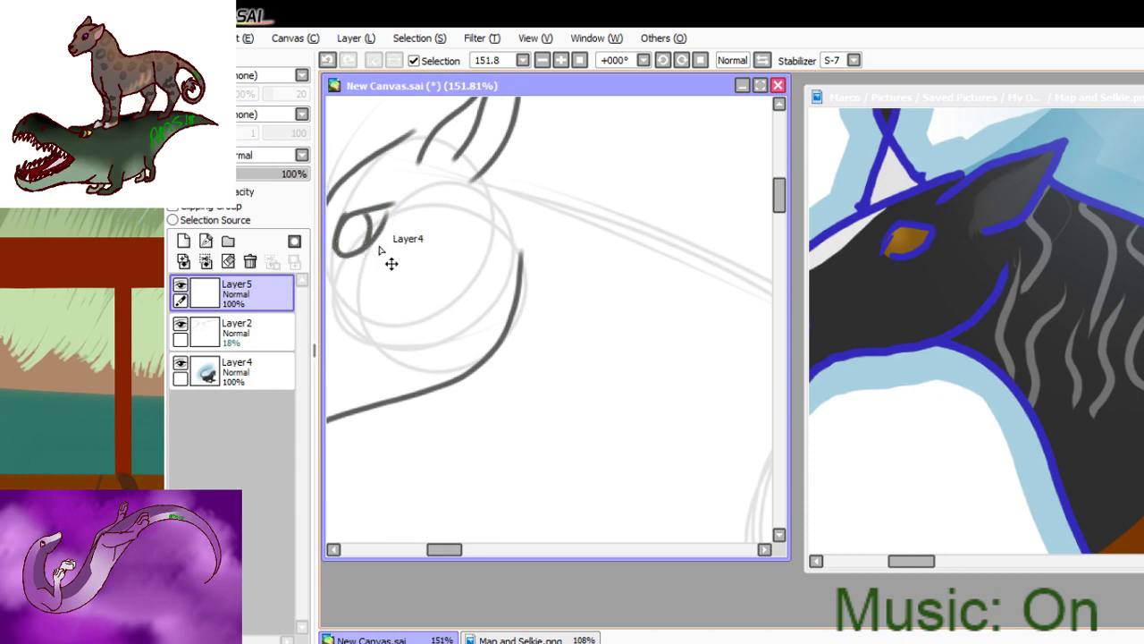
{"action": "key", "text": "ctrl+z"}
- Join the forehead line to the ear, then draw the arched crest of the neck and the throat line down from the jaw
{"action": "left_click", "coordinate": [581, 60]}
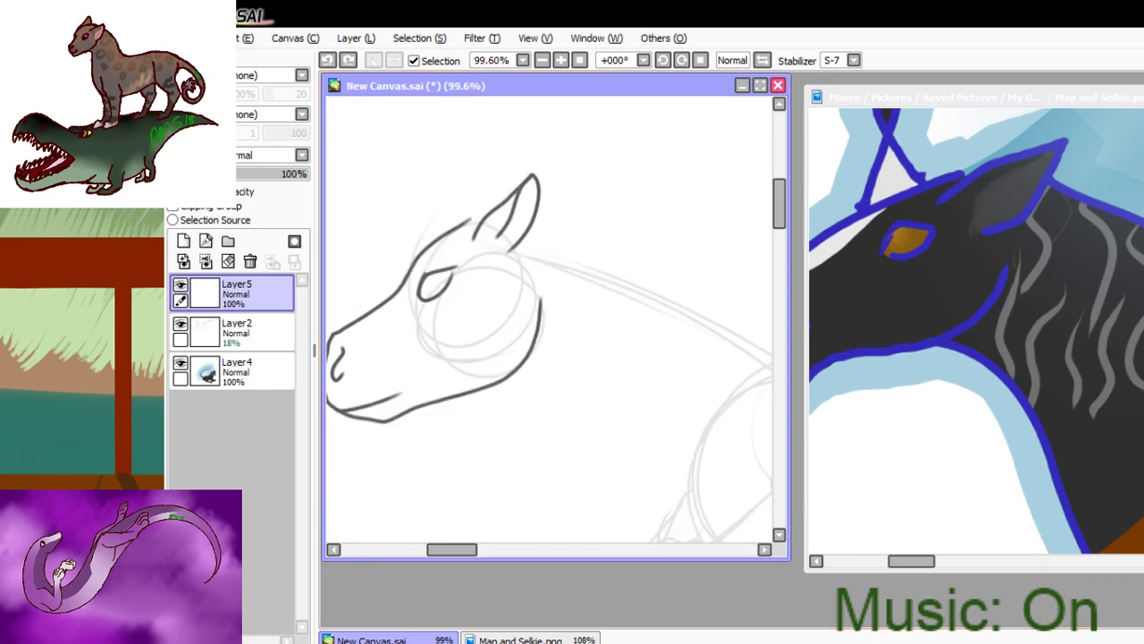
{"action": "left_click_drag", "start_coordinate": [491, 214], "coordinate": [447, 232]}
{"action": "mouse_move", "coordinate": [538, 211]}
{"action": "left_mouse_down"}
{"action": "mouse_move", "coordinate": [644, 251]}
{"action": "mouse_move", "coordinate": [771, 362]}
{"action": "left_mouse_up"}
{"action": "left_click_drag", "start_coordinate": [474, 393], "coordinate": [595, 541]}
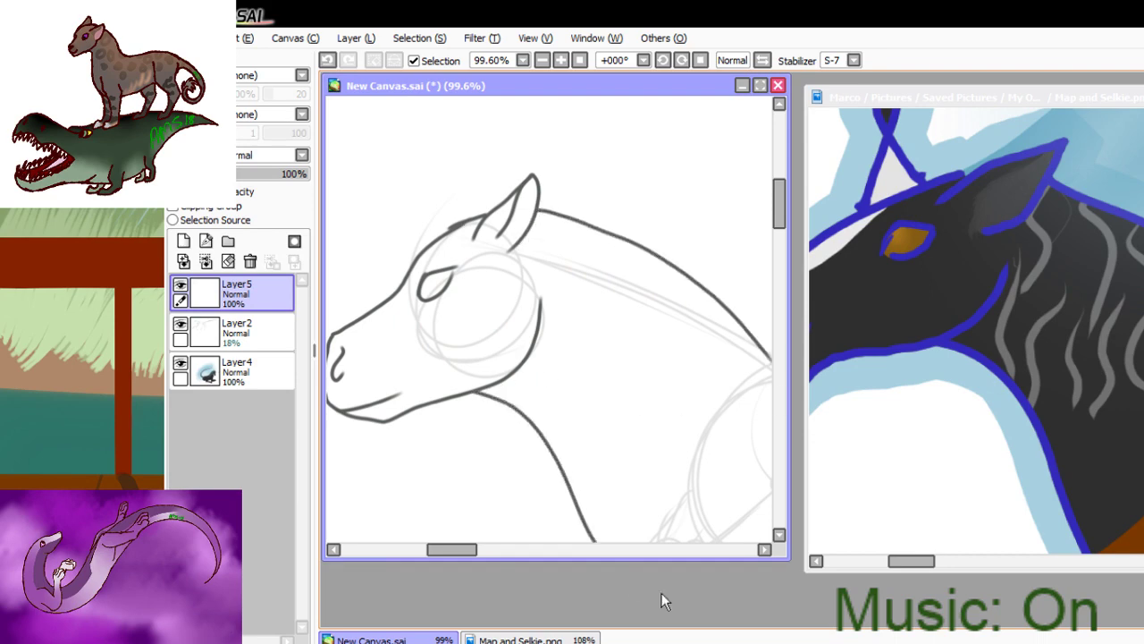
{"action": "key", "text": "ctrl+z"}
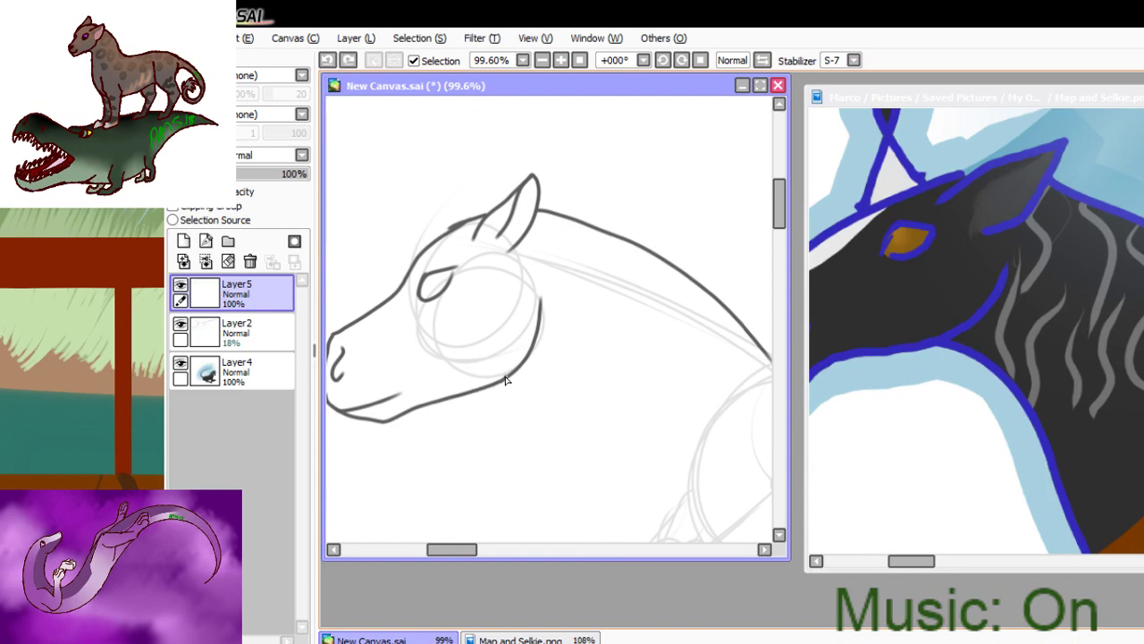
{"action": "mouse_move", "coordinate": [505, 377]}
{"action": "left_mouse_down"}
{"action": "mouse_move", "coordinate": [540, 396]}
{"action": "mouse_move", "coordinate": [595, 541]}
{"action": "left_mouse_up"}
- Continue the neck outline down over the chest to the top of the near foreleg
{"action": "mouse_move", "coordinate": [775, 218]}
{"action": "left_mouse_down"}
{"action": "mouse_move", "coordinate": [767, 260]}
{"action": "mouse_move", "coordinate": [780, 241]}
{"action": "left_mouse_up"}
{"action": "mouse_move", "coordinate": [737, 307]}
{"action": "left_mouse_down"}
{"action": "mouse_move", "coordinate": [671, 383]}
{"action": "mouse_move", "coordinate": [658, 472]}
{"action": "left_mouse_up"}
{"action": "key", "text": "ctrl+z"}
{"action": "mouse_move", "coordinate": [740, 306]}
{"action": "left_mouse_down"}
{"action": "mouse_move", "coordinate": [699, 414]}
{"action": "mouse_move", "coordinate": [723, 541]}
{"action": "left_mouse_up"}
{"action": "left_click_drag", "start_coordinate": [777, 238], "coordinate": [777, 273]}
- Draw the front contour of the near foreleg from the chest to the knee and down the lower leg, redoing unsatisfactory strokes
{"action": "mouse_move", "coordinate": [713, 190]}
{"action": "left_mouse_down"}
{"action": "mouse_move", "coordinate": [679, 257]}
{"action": "mouse_move", "coordinate": [586, 353]}
{"action": "left_mouse_up"}
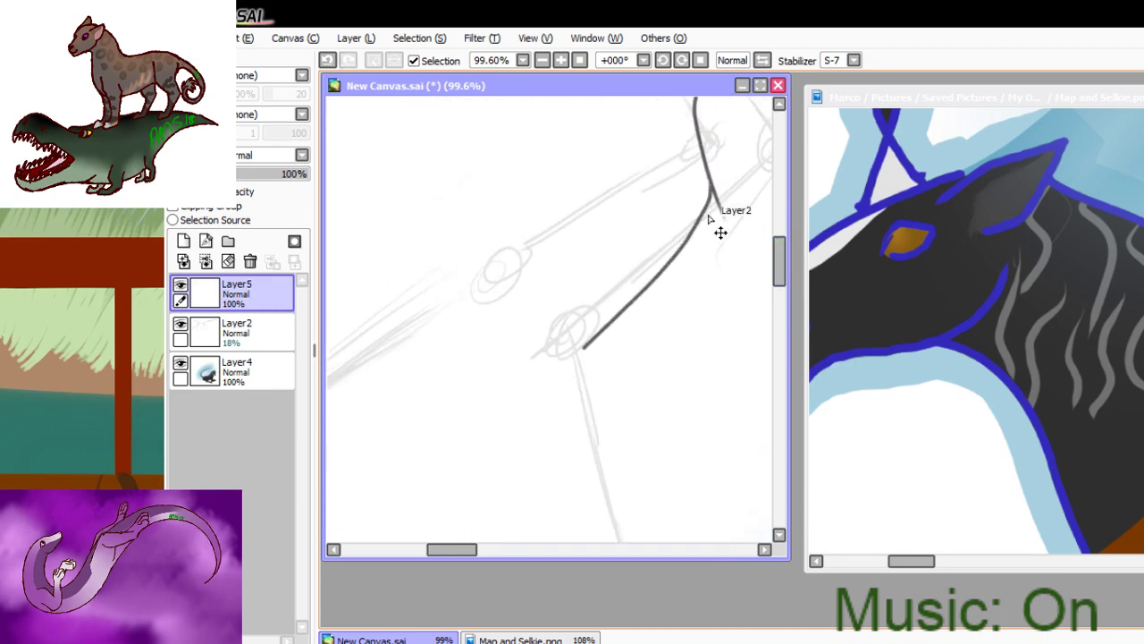
{"action": "key", "text": "ctrl+z"}
{"action": "mouse_move", "coordinate": [712, 190]}
{"action": "left_mouse_down"}
{"action": "mouse_move", "coordinate": [674, 260]}
{"action": "mouse_move", "coordinate": [586, 362]}
{"action": "left_mouse_up"}
{"action": "key", "text": "ctrl+z"}
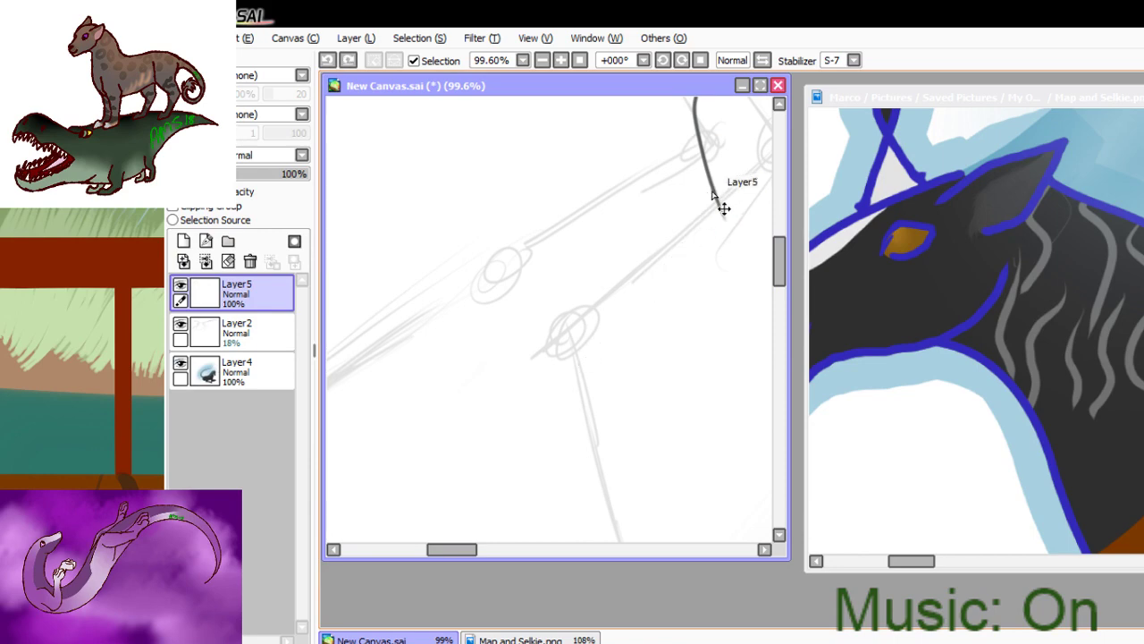
{"action": "mouse_move", "coordinate": [712, 191]}
{"action": "left_mouse_down"}
{"action": "mouse_move", "coordinate": [565, 340]}
{"action": "mouse_move", "coordinate": [564, 541]}
{"action": "left_mouse_up"}
{"action": "key", "text": "ctrl+z"}
{"action": "left_click_drag", "start_coordinate": [712, 191], "coordinate": [579, 322]}
{"action": "key", "text": "ctrl+z"}
{"action": "mouse_move", "coordinate": [712, 191]}
{"action": "left_mouse_down"}
{"action": "mouse_move", "coordinate": [576, 335]}
{"action": "mouse_move", "coordinate": [581, 535]}
{"action": "left_mouse_up"}
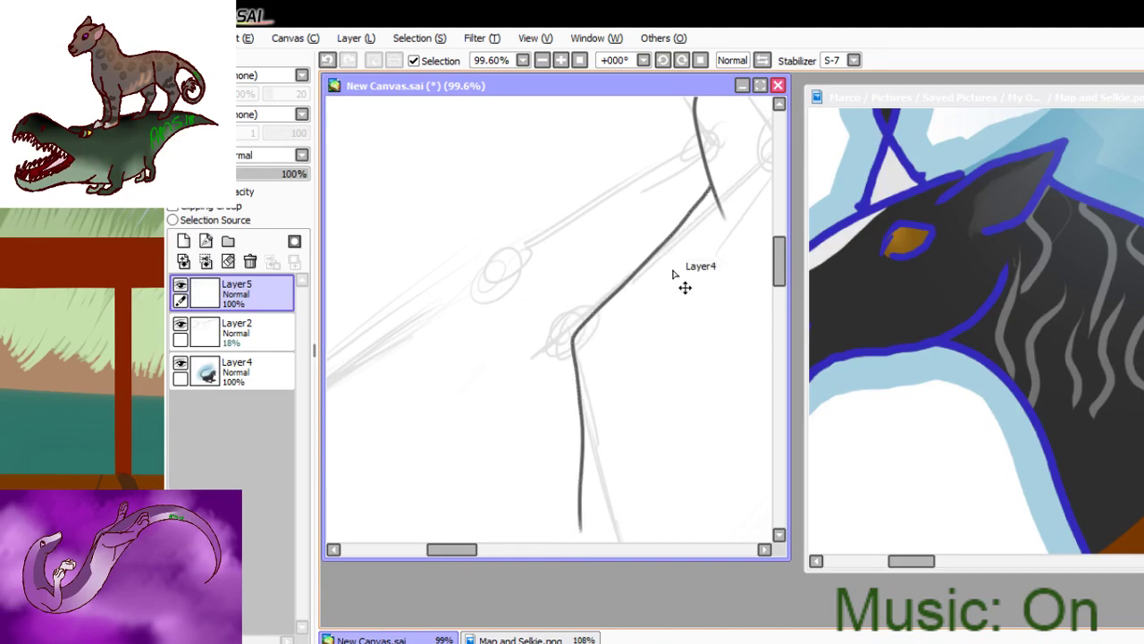
- Redraw the front of the near upper foreleg down to the knee and add its rear contour with a bend at the elbow
{"action": "key", "text": "ctrl+z"}
{"action": "left_click_drag", "start_coordinate": [710, 187], "coordinate": [569, 298]}
{"action": "key", "text": "ctrl+z"}
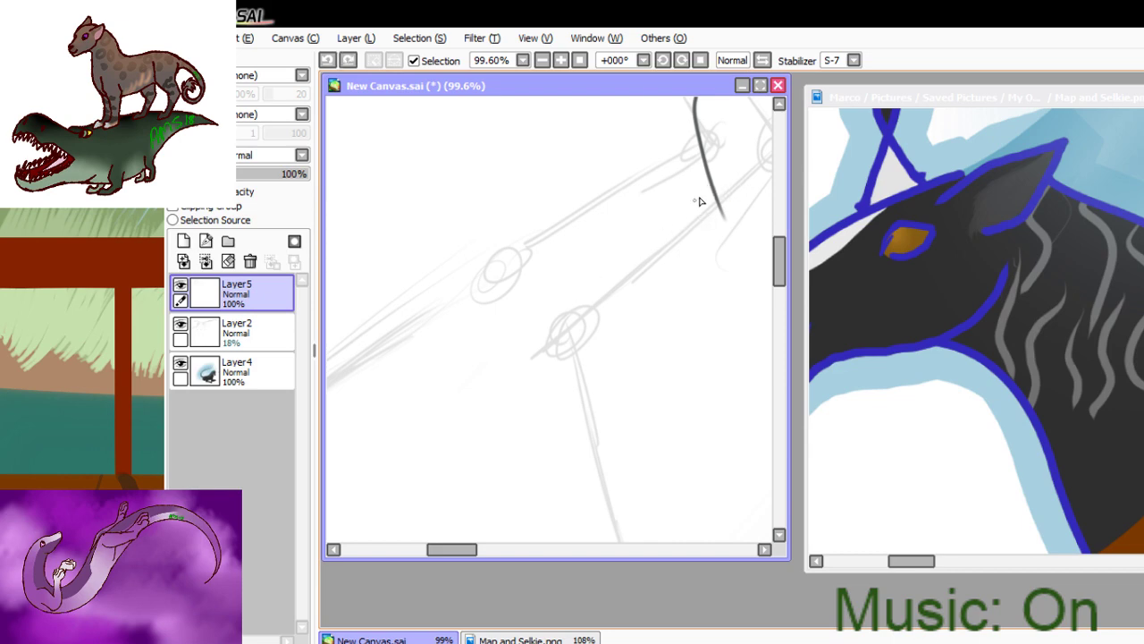
{"action": "left_click_drag", "start_coordinate": [713, 188], "coordinate": [568, 331]}
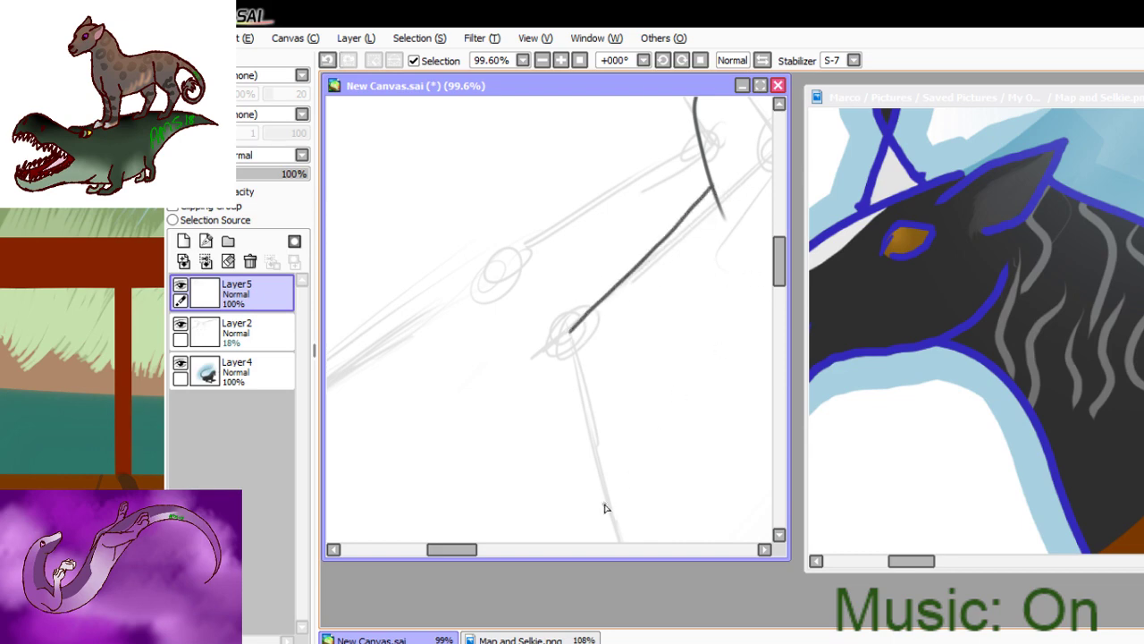
{"action": "left_click_drag", "start_coordinate": [472, 549], "coordinate": [496, 548]}
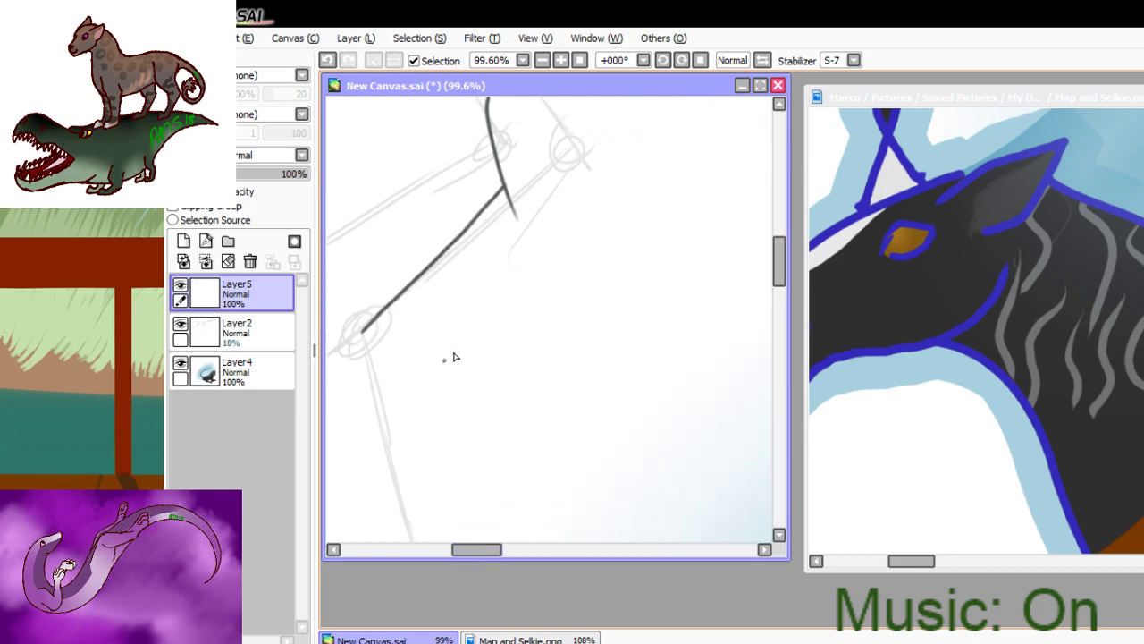
{"action": "mouse_move", "coordinate": [443, 361]}
{"action": "left_mouse_down"}
{"action": "mouse_move", "coordinate": [616, 238]}
{"action": "mouse_move", "coordinate": [630, 221]}
{"action": "mouse_move", "coordinate": [640, 149]}
{"action": "left_mouse_up"}
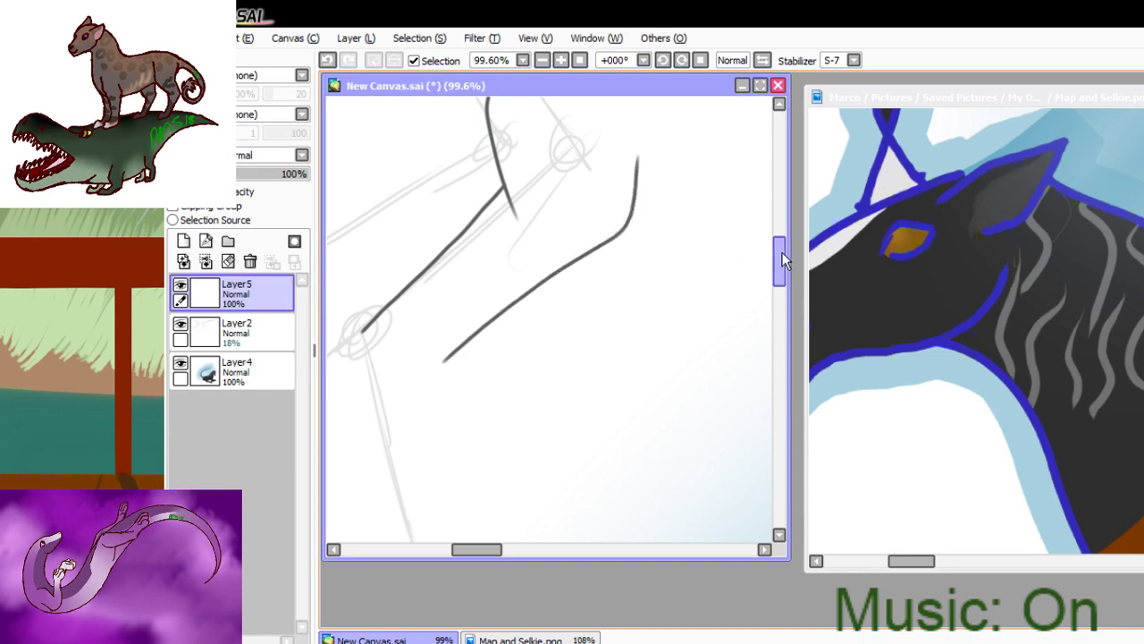
- Draw the front contour of the near lower foreleg from the knee down and outline the pointed hoof, redoing the first attempt
{"action": "mouse_move", "coordinate": [782, 252]}
{"action": "left_mouse_down"}
{"action": "mouse_move", "coordinate": [780, 234]}
{"action": "mouse_move", "coordinate": [778, 275]}
{"action": "left_mouse_up"}
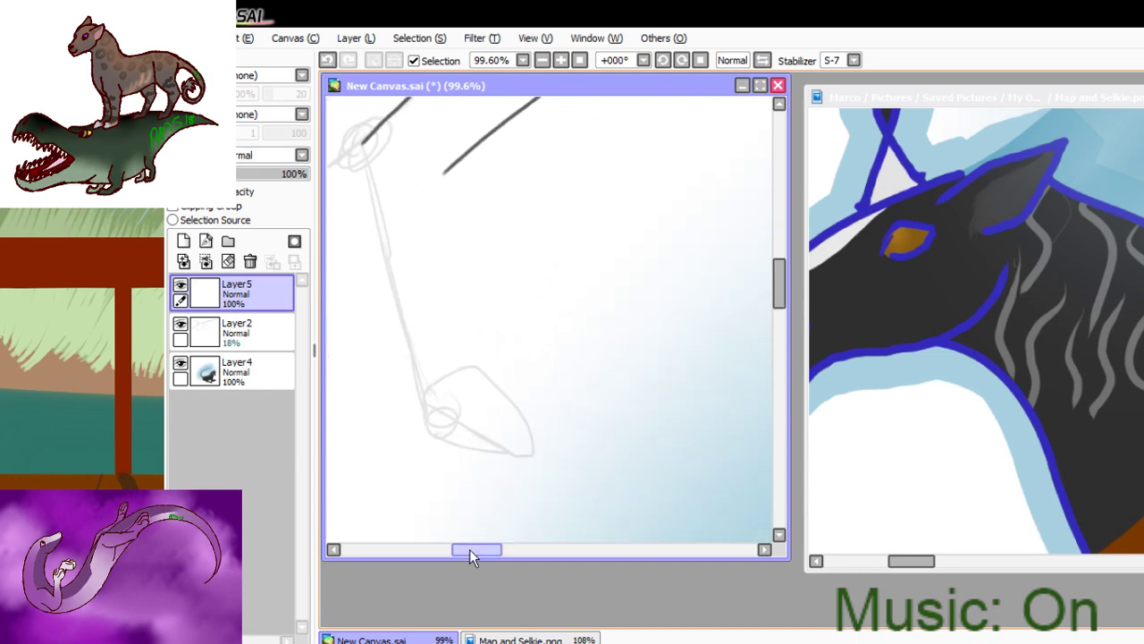
{"action": "left_click_drag", "start_coordinate": [469, 549], "coordinate": [458, 549]}
{"action": "mouse_move", "coordinate": [458, 141]}
{"action": "left_mouse_down"}
{"action": "mouse_move", "coordinate": [454, 340]}
{"action": "mouse_move", "coordinate": [473, 396]}
{"action": "mouse_move", "coordinate": [504, 429]}
{"action": "mouse_move", "coordinate": [510, 327]}
{"action": "left_mouse_up"}
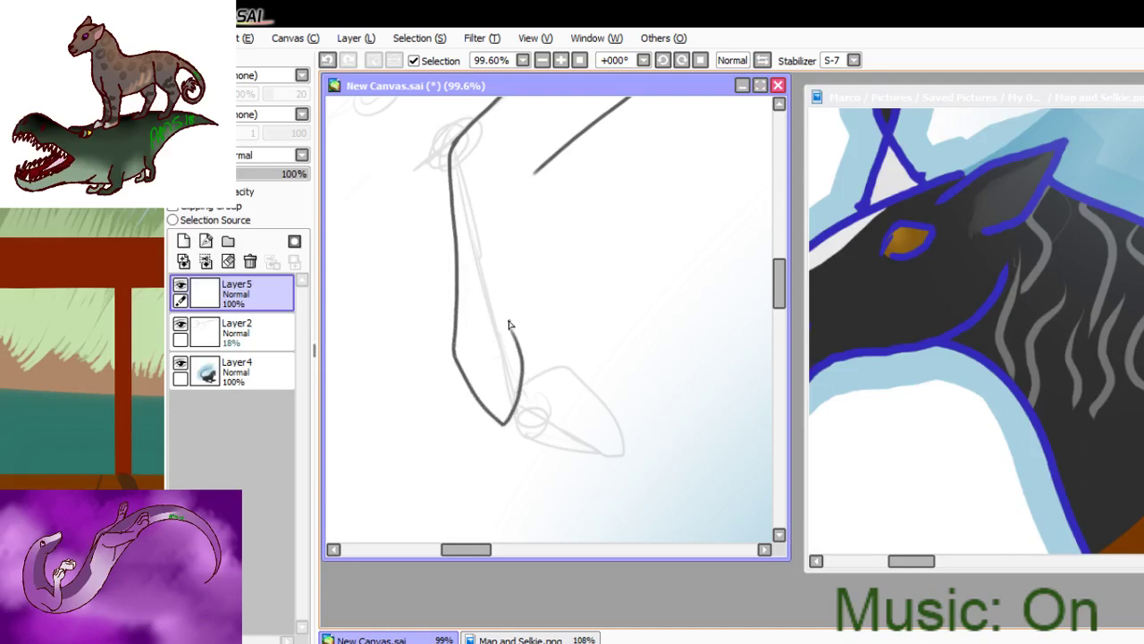
{"action": "key", "text": "ctrl+z"}
{"action": "mouse_move", "coordinate": [456, 139]}
{"action": "left_mouse_down"}
{"action": "mouse_move", "coordinate": [420, 358]}
{"action": "mouse_move", "coordinate": [445, 418]}
{"action": "mouse_move", "coordinate": [474, 436]}
{"action": "mouse_move", "coordinate": [496, 365]}
{"action": "mouse_move", "coordinate": [501, 394]}
{"action": "left_mouse_up"}
{"action": "key", "text": "e"}
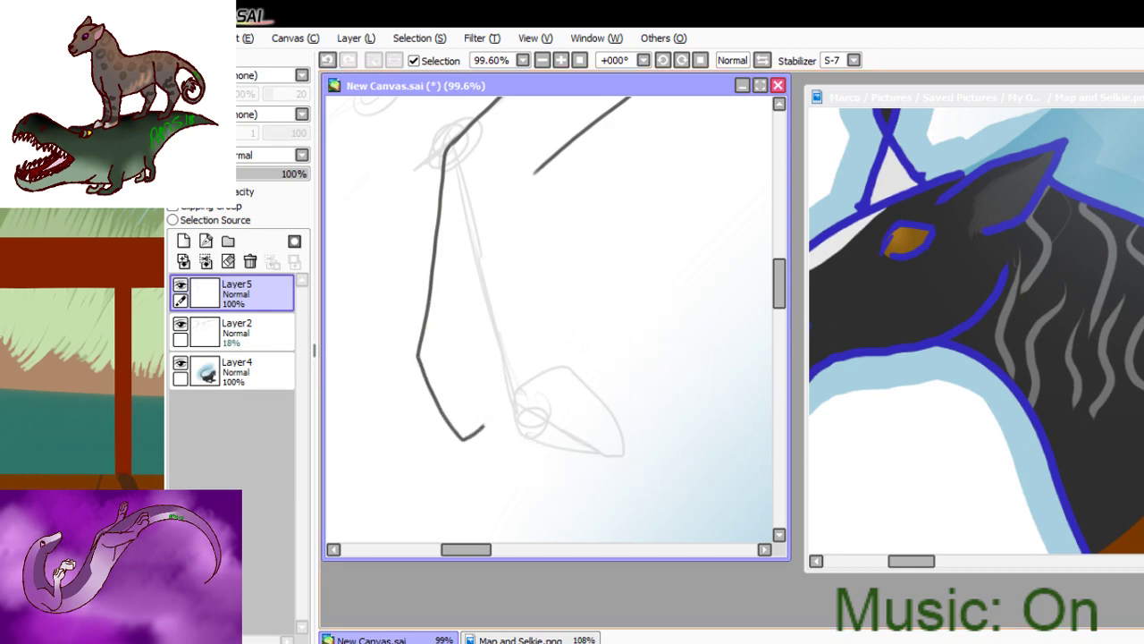
{"action": "mouse_move", "coordinate": [467, 438]}
{"action": "left_mouse_down"}
{"action": "mouse_move", "coordinate": [515, 399]}
{"action": "mouse_move", "coordinate": [527, 353]}
{"action": "left_mouse_up"}
- Draw the rear contour of the near lower foreleg from behind the knee to the fetlock, checking its proportions against the whole figure
{"action": "mouse_move", "coordinate": [527, 154]}
{"action": "left_mouse_down"}
{"action": "mouse_move", "coordinate": [467, 341]}
{"action": "mouse_move", "coordinate": [493, 305]}
{"action": "mouse_move", "coordinate": [542, 168]}
{"action": "left_mouse_up"}
{"action": "key", "text": "ctrl+z"}
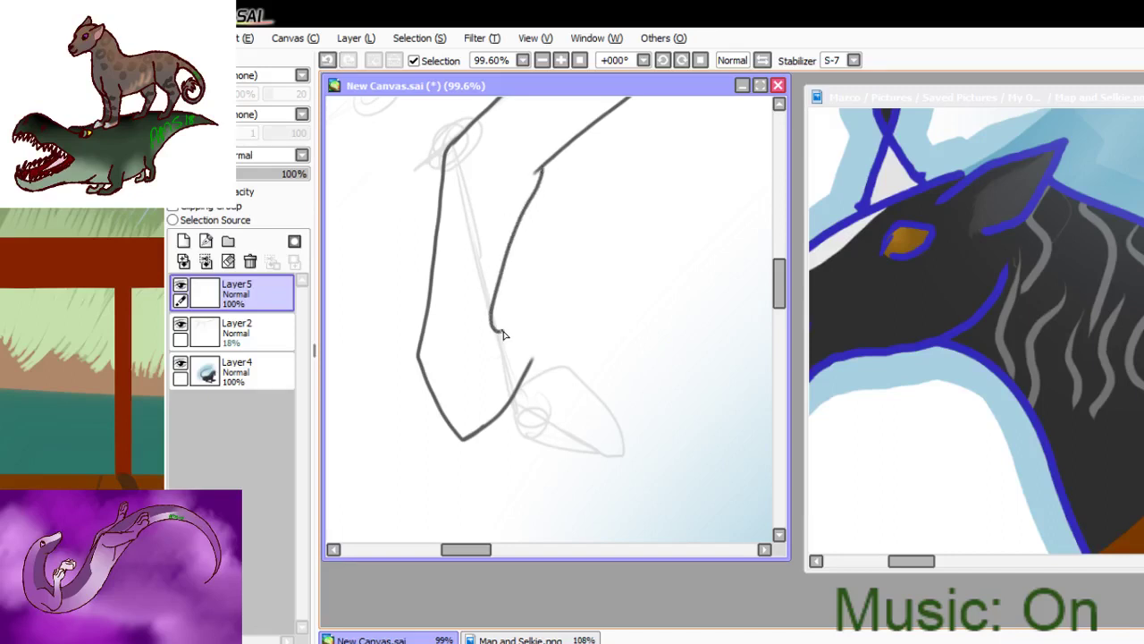
{"action": "mouse_move", "coordinate": [491, 308]}
{"action": "left_mouse_down"}
{"action": "mouse_move", "coordinate": [481, 331]}
{"action": "mouse_move", "coordinate": [490, 347]}
{"action": "mouse_move", "coordinate": [526, 365]}
{"action": "left_mouse_up"}
{"action": "key", "text": "ctrl+z"}
{"action": "key", "text": "ctrl+z"}
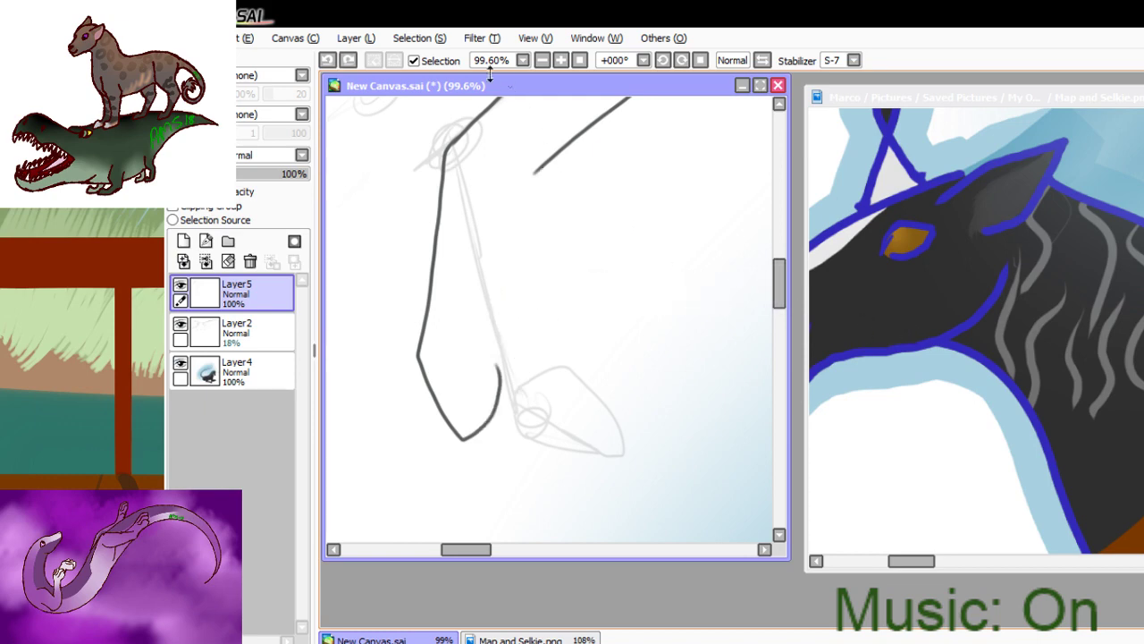
{"action": "left_click", "coordinate": [542, 60]}
{"action": "left_click", "coordinate": [542, 60]}
{"action": "left_click", "coordinate": [542, 60]}
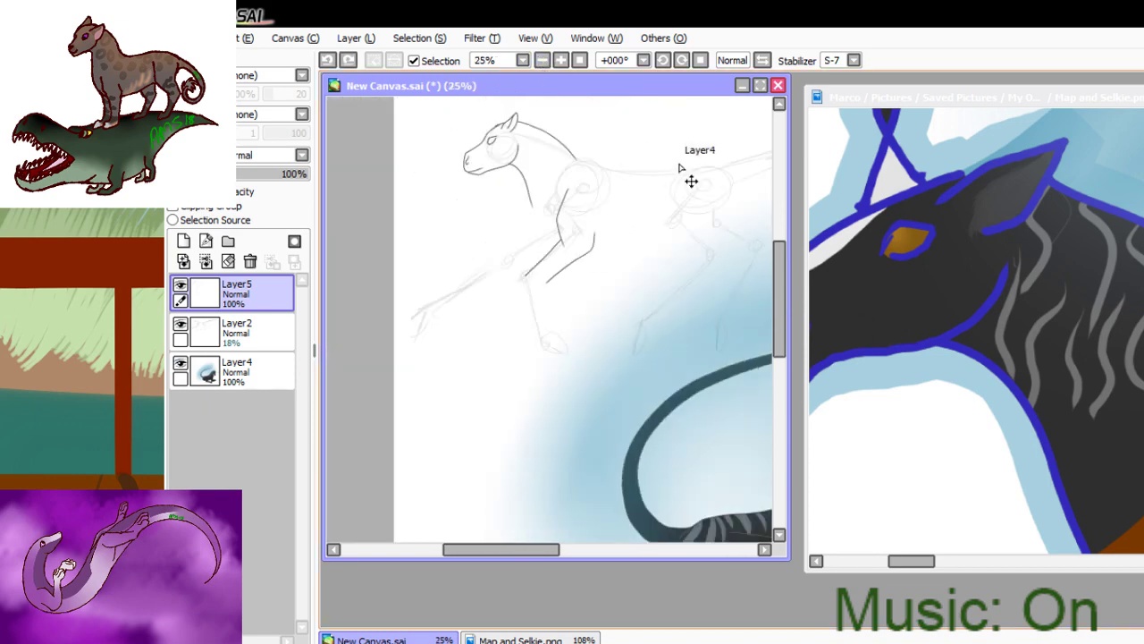
{"action": "left_click", "coordinate": [353, 61]}
{"action": "left_click", "coordinate": [352, 59]}
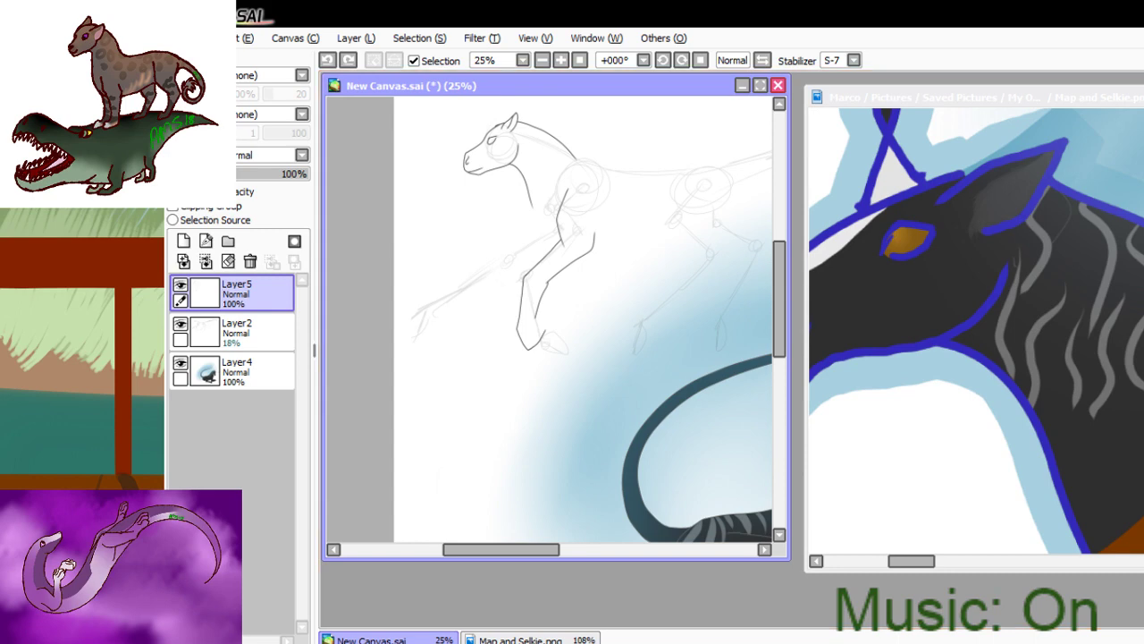
- Join the rear contour to the near hoof at the fetlock and draw the hoof's curved upper edge
{"action": "left_click_drag", "start_coordinate": [470, 301], "coordinate": [665, 376]}
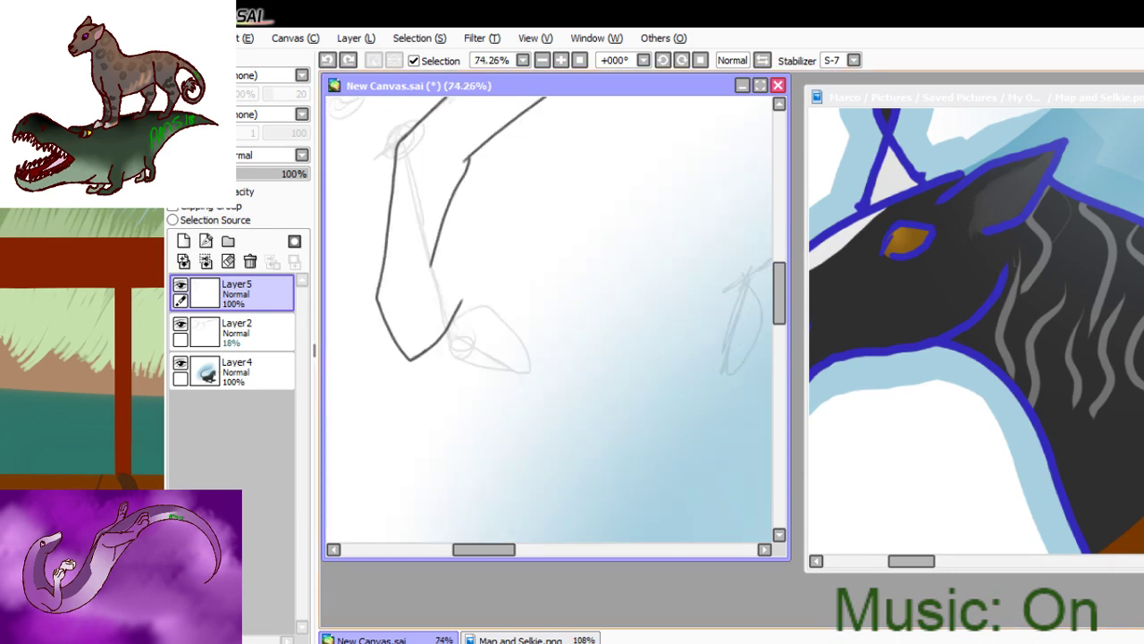
{"action": "mouse_move", "coordinate": [434, 248]}
{"action": "left_mouse_down"}
{"action": "mouse_move", "coordinate": [426, 279]}
{"action": "mouse_move", "coordinate": [442, 288]}
{"action": "left_mouse_up"}
{"action": "left_click_drag", "start_coordinate": [375, 301], "coordinate": [438, 292]}
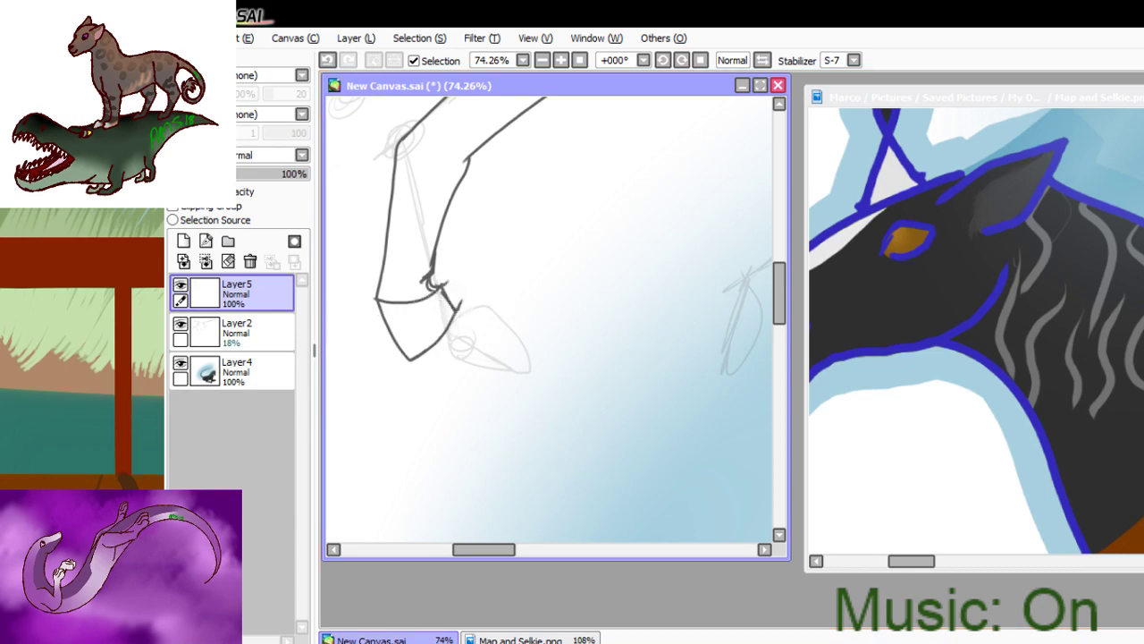
- Erase the overshooting line ends around the near foreleg's fetlock and hoof with a suitably sized eraser
{"action": "scroll", "coordinate": [376, 281], "scroll_direction": "up", "scroll_amount": 5}
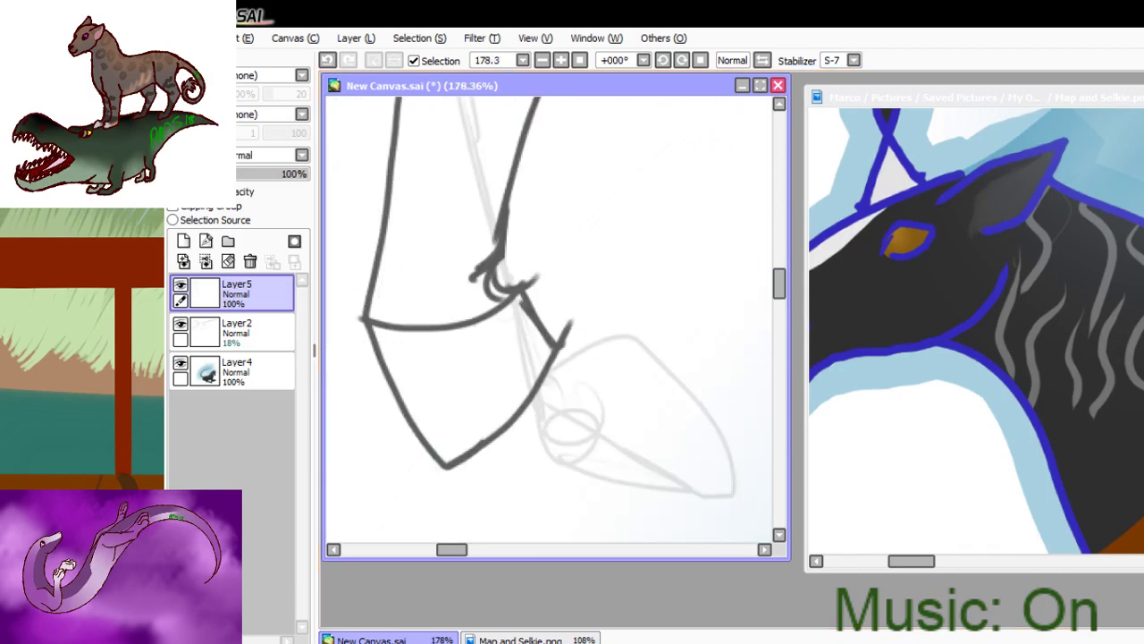
{"action": "key", "text": "bracketleft"}
{"action": "key", "text": "bracketleft"}
{"action": "key", "text": "bracketleft"}
{"action": "key", "text": "bracketleft"}
{"action": "key", "text": "bracketleft"}
{"action": "key", "text": "bracketleft"}
{"action": "key", "text": "bracketleft"}
{"action": "key", "text": "bracketleft"}
{"action": "key", "text": "bracketleft"}
{"action": "key", "text": "bracketleft"}
{"action": "left_click_drag", "start_coordinate": [538, 263], "coordinate": [607, 361]}
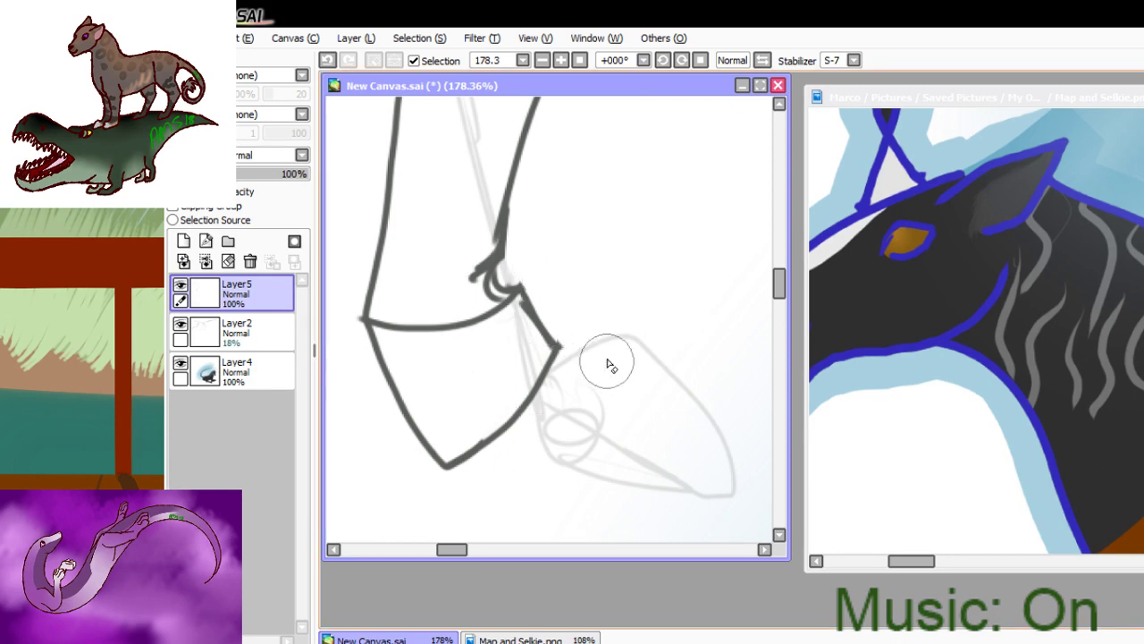
{"action": "left_click", "coordinate": [527, 259]}
{"action": "mouse_move", "coordinate": [527, 268]}
{"action": "left_mouse_down"}
{"action": "mouse_move", "coordinate": [524, 209]}
{"action": "mouse_move", "coordinate": [453, 243]}
{"action": "mouse_move", "coordinate": [468, 234]}
{"action": "mouse_move", "coordinate": [461, 282]}
{"action": "mouse_move", "coordinate": [481, 253]}
{"action": "mouse_move", "coordinate": [457, 270]}
{"action": "mouse_move", "coordinate": [464, 239]}
{"action": "mouse_move", "coordinate": [450, 278]}
{"action": "left_mouse_up"}
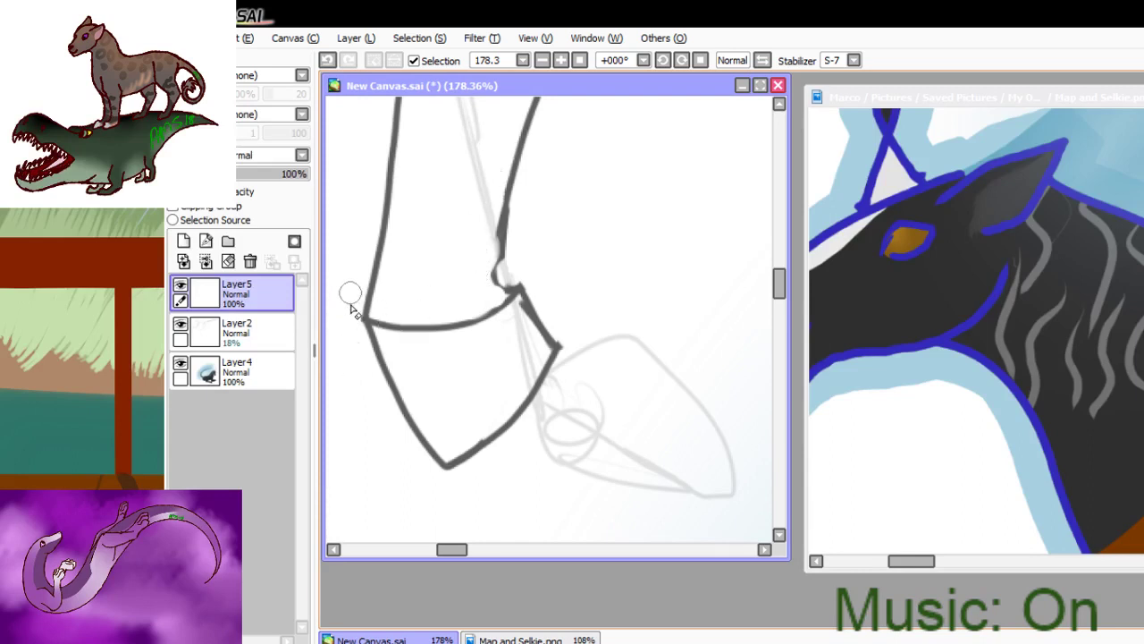
{"action": "left_click", "coordinate": [893, 619]}
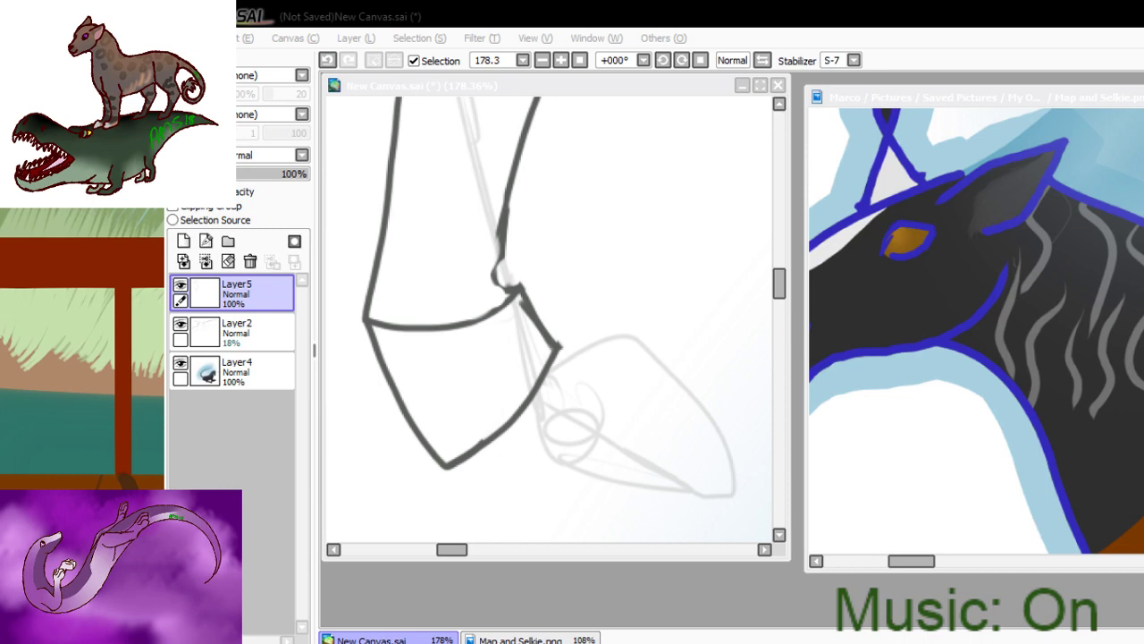
{"action": "left_click", "coordinate": [166, 465]}
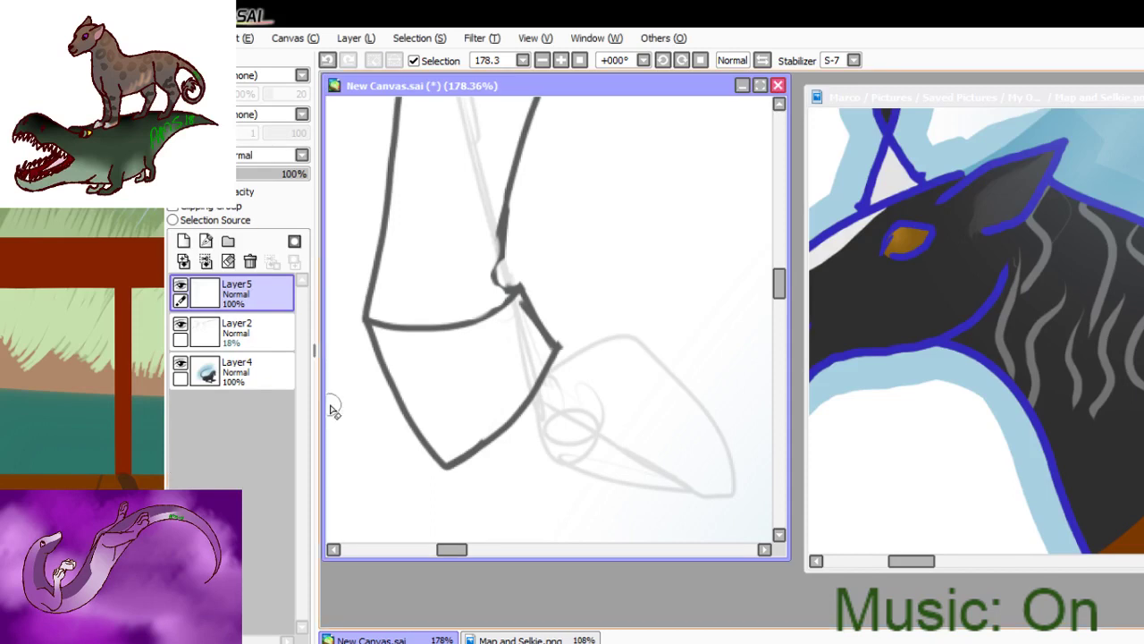
{"action": "left_click_drag", "start_coordinate": [450, 548], "coordinate": [419, 549]}
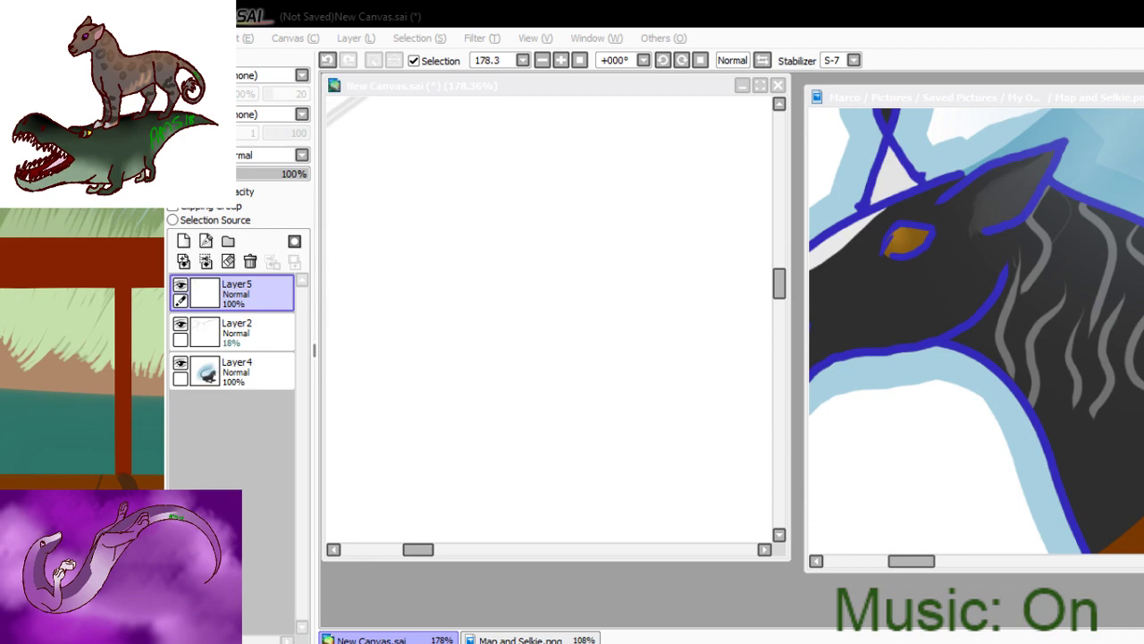
{"action": "left_click", "coordinate": [178, 440]}
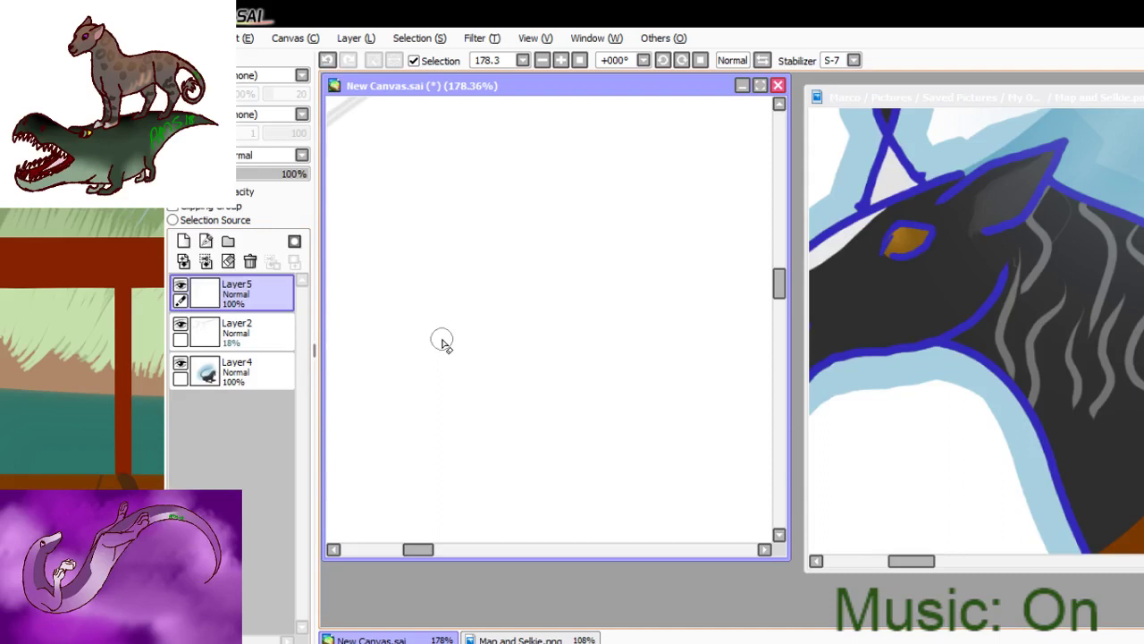
- Continue the chest contour in a curve down toward the top of the near foreleg
{"action": "left_click_drag", "start_coordinate": [407, 550], "coordinate": [392, 556]}
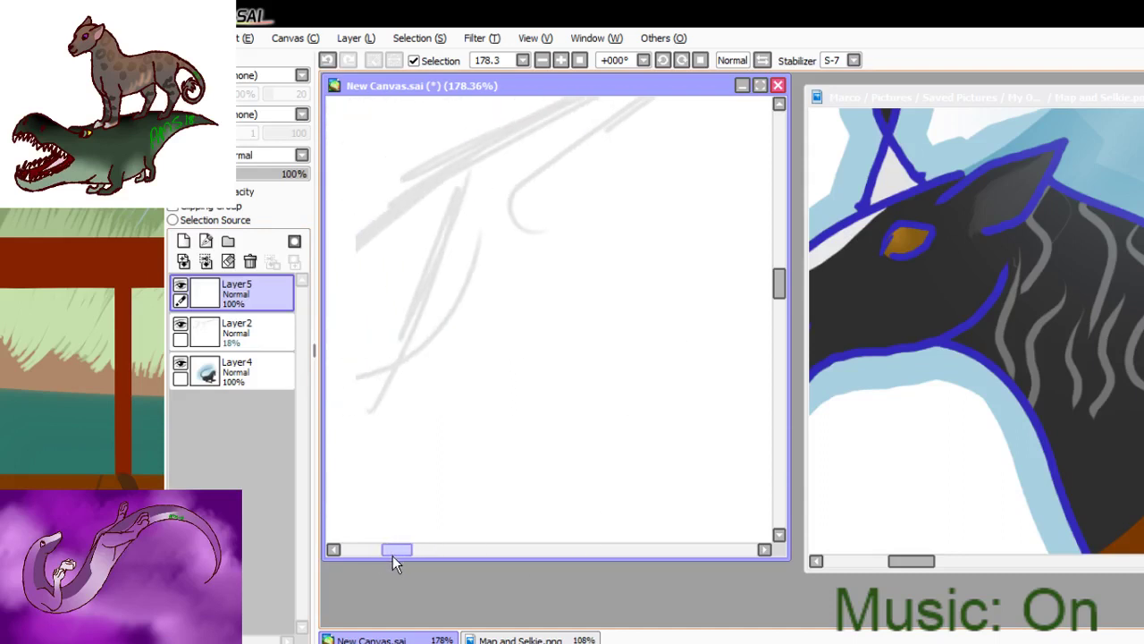
{"action": "left_click_drag", "start_coordinate": [779, 282], "coordinate": [779, 204]}
{"action": "left_click_drag", "start_coordinate": [394, 549], "coordinate": [449, 548]}
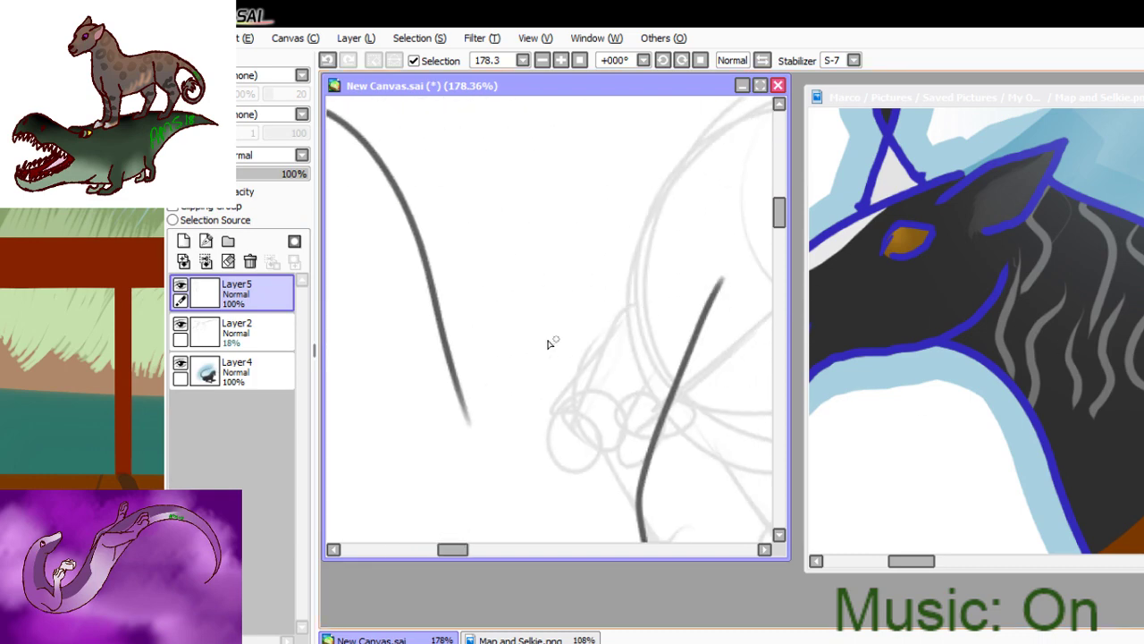
{"action": "mouse_move", "coordinate": [451, 367]}
{"action": "left_mouse_down"}
{"action": "mouse_move", "coordinate": [549, 513]}
{"action": "mouse_move", "coordinate": [615, 550]}
{"action": "left_mouse_up"}
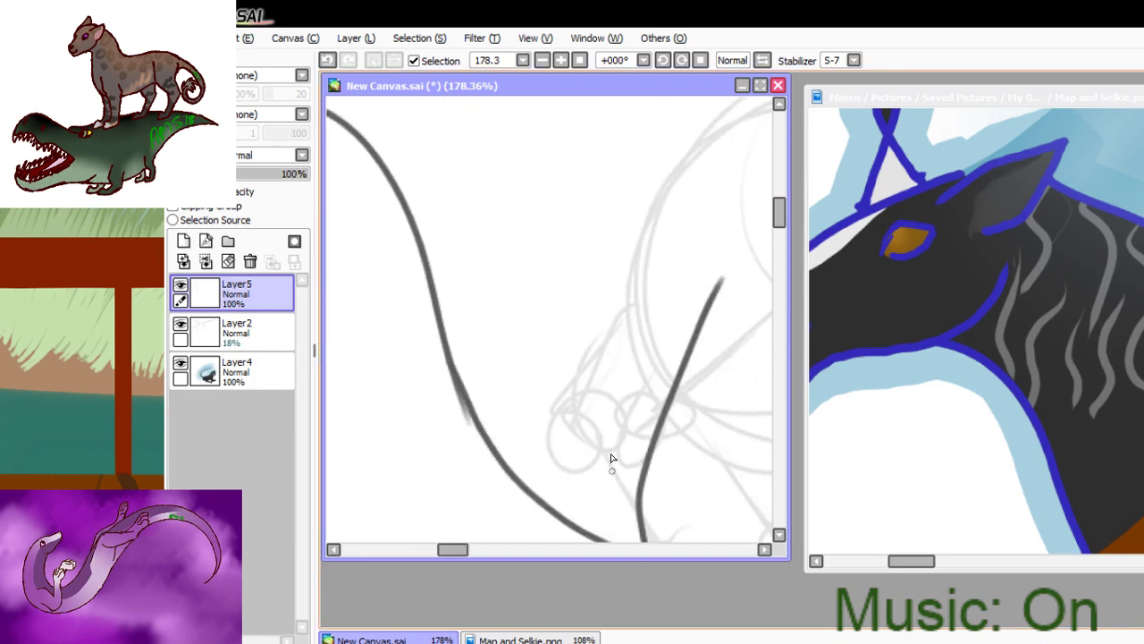
{"action": "left_click_drag", "start_coordinate": [779, 217], "coordinate": [778, 238]}
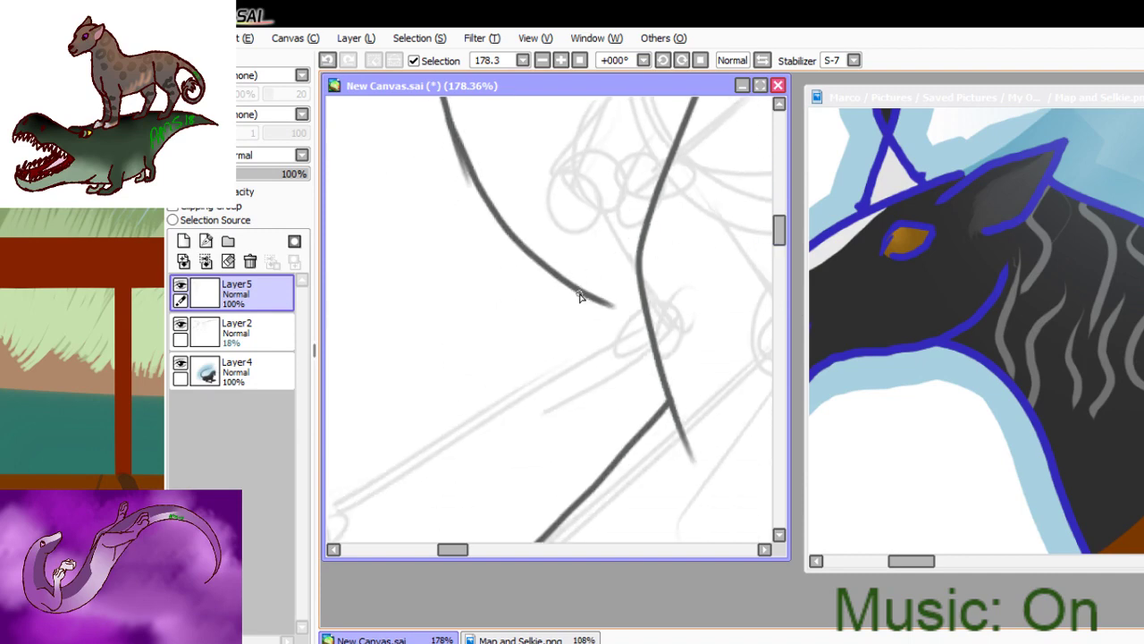
- Draw the front contour of the far upper foreleg from the chest to the knee, redoing unsatisfactory strokes
{"action": "mouse_move", "coordinate": [579, 297]}
{"action": "left_mouse_down"}
{"action": "mouse_move", "coordinate": [645, 321]}
{"action": "mouse_move", "coordinate": [599, 300]}
{"action": "mouse_move", "coordinate": [611, 329]}
{"action": "mouse_move", "coordinate": [404, 488]}
{"action": "left_mouse_up"}
{"action": "key", "text": "ctrl+z"}
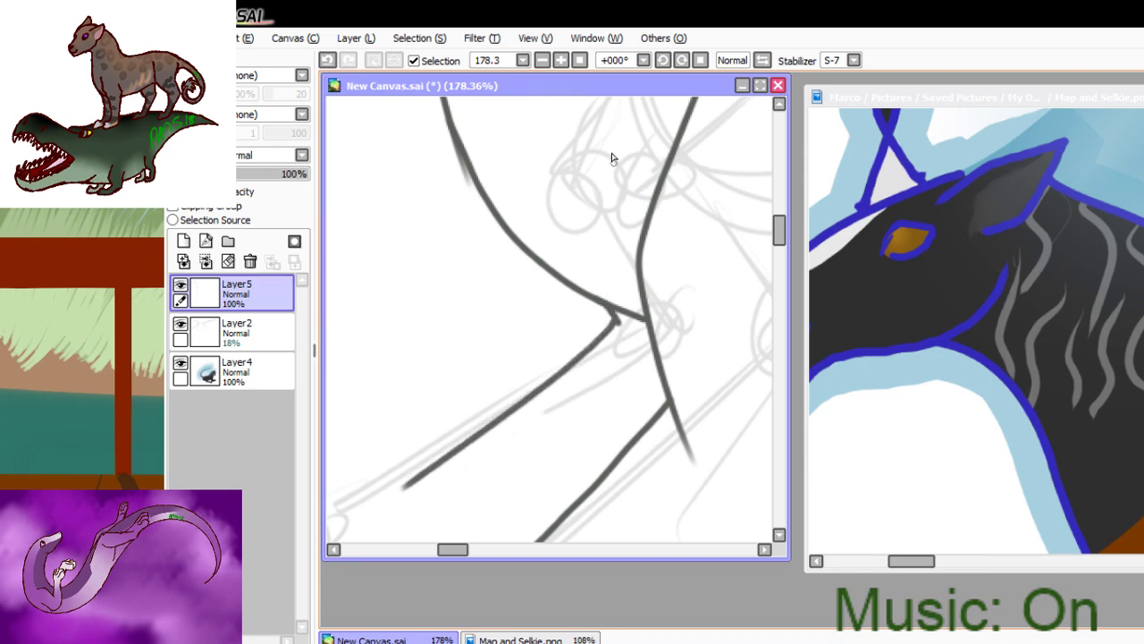
{"action": "left_click", "coordinate": [541, 61]}
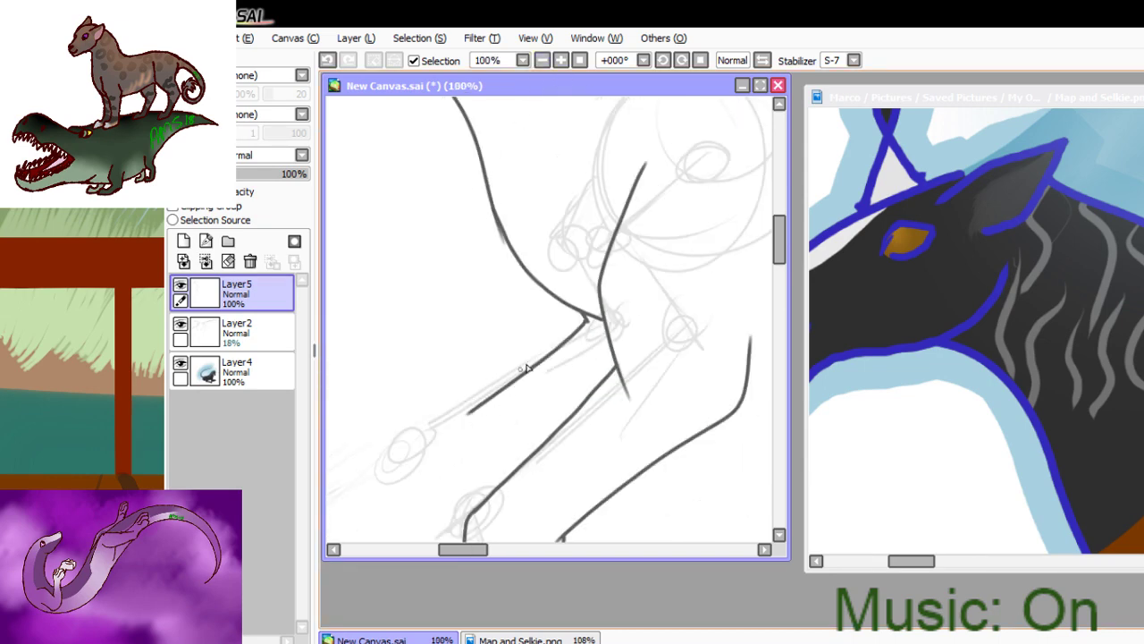
{"action": "key", "text": "ctrl+z"}
{"action": "mouse_move", "coordinate": [582, 317]}
{"action": "left_mouse_down"}
{"action": "mouse_move", "coordinate": [500, 386]}
{"action": "mouse_move", "coordinate": [404, 440]}
{"action": "left_mouse_up"}
{"action": "key", "text": "ctrl+z"}
{"action": "left_click_drag", "start_coordinate": [582, 319], "coordinate": [390, 436]}
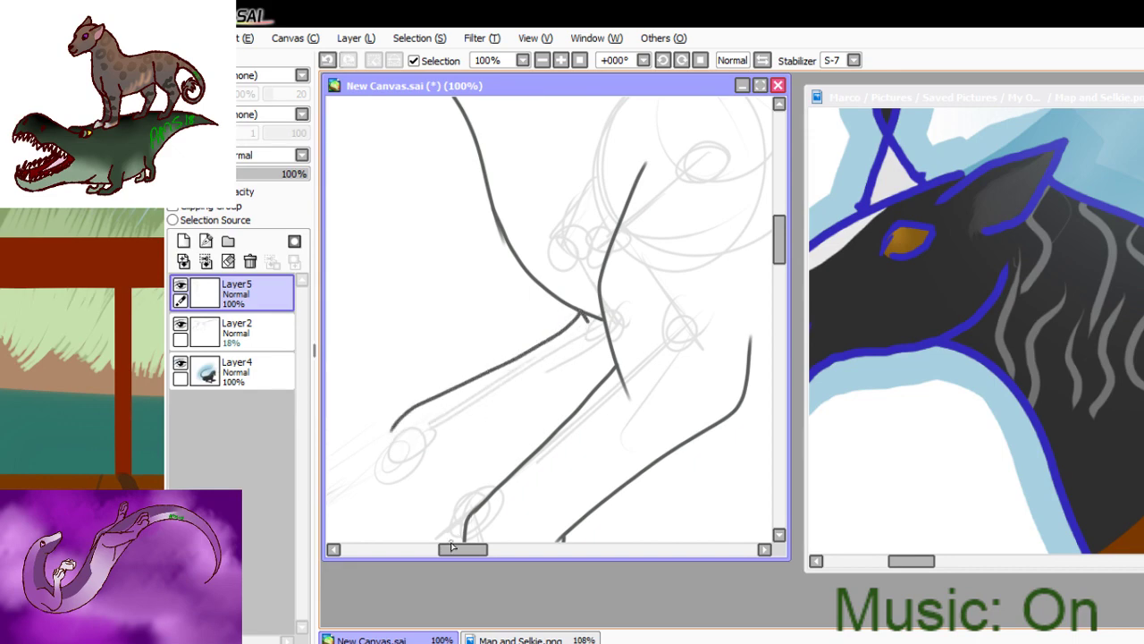
- Draw the front contour of the far lower foreleg from the knee down, replacing the shallow stroke with a steeper one
{"action": "left_click_drag", "start_coordinate": [454, 547], "coordinate": [435, 552]}
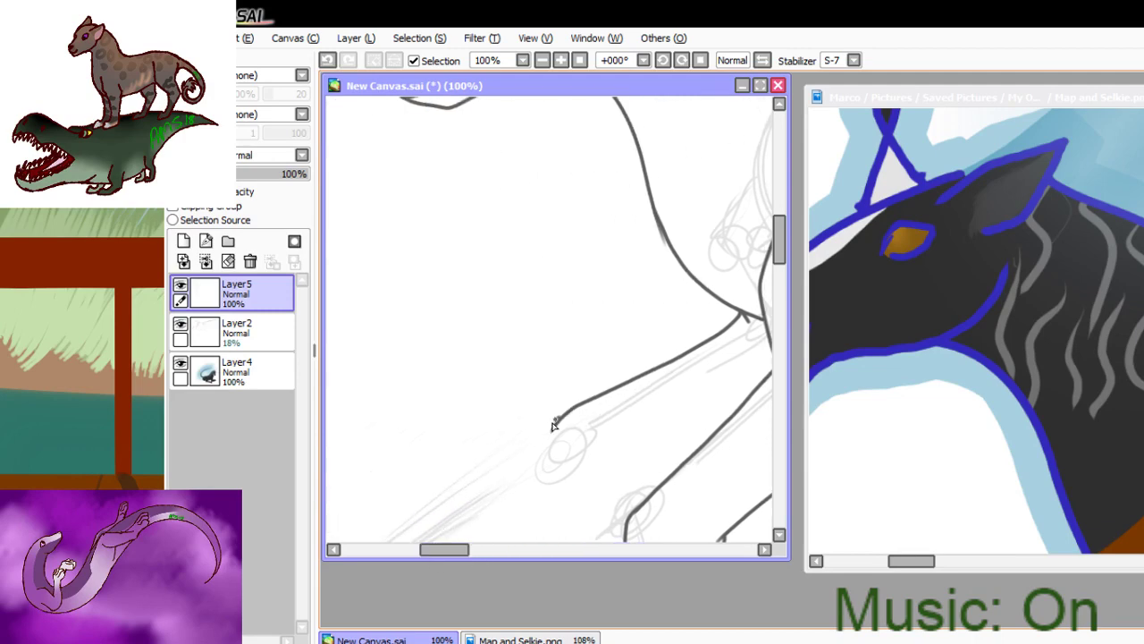
{"action": "mouse_move", "coordinate": [555, 425]}
{"action": "left_mouse_down"}
{"action": "mouse_move", "coordinate": [476, 494]}
{"action": "mouse_move", "coordinate": [379, 549]}
{"action": "left_mouse_up"}
{"action": "key", "text": "ctrl+z"}
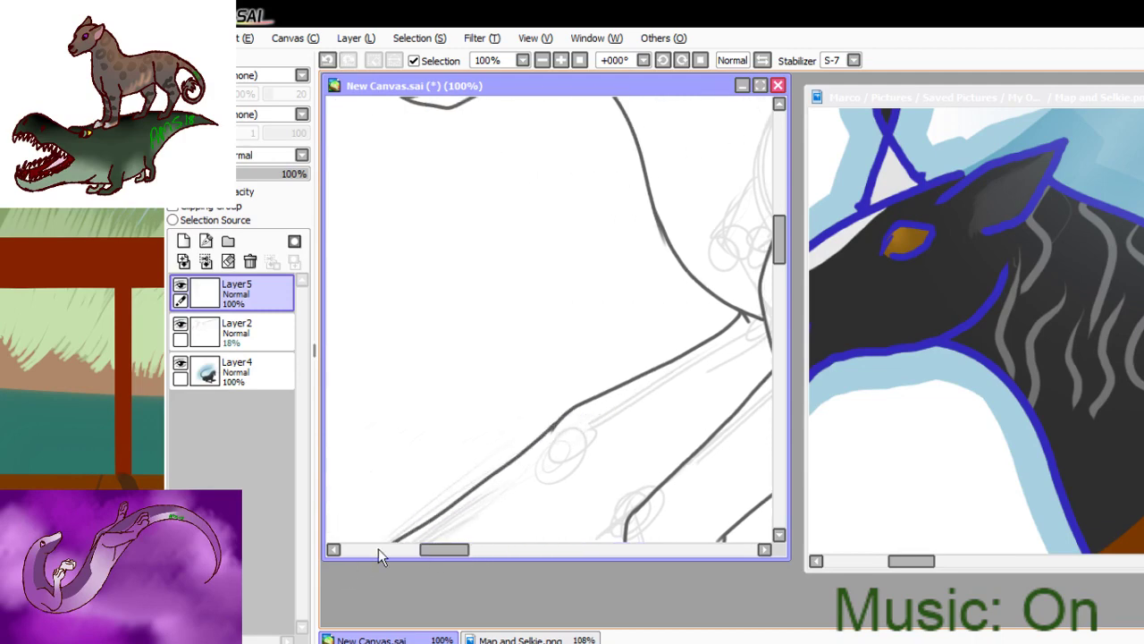
{"action": "key", "text": "ctrl+z"}
{"action": "left_click_drag", "start_coordinate": [556, 426], "coordinate": [432, 574]}
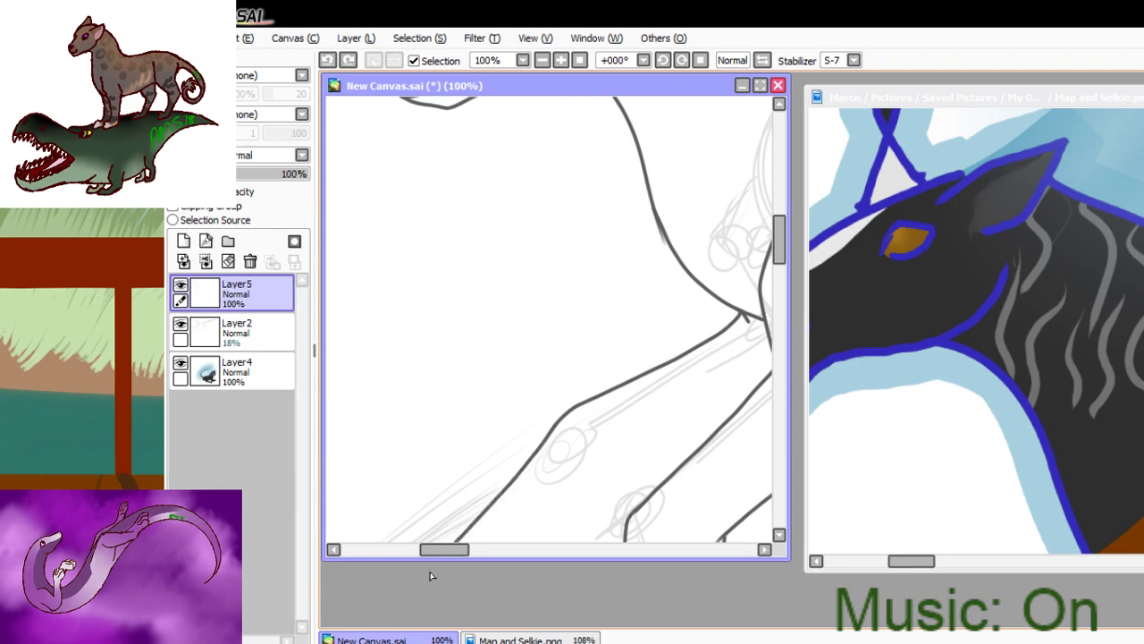
- Draw the far foreleg's fetlock and the rounded hoof below it, undoing the surplus strokes
{"action": "left_click_drag", "start_coordinate": [782, 244], "coordinate": [771, 289]}
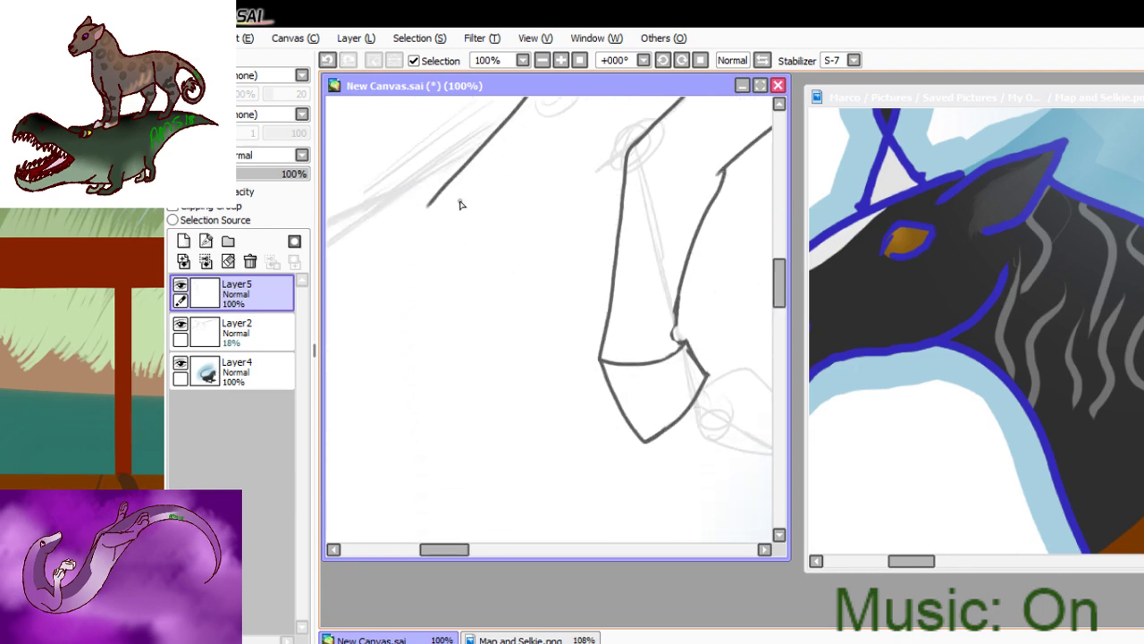
{"action": "key", "text": "ctrl+z"}
{"action": "mouse_move", "coordinate": [429, 199]}
{"action": "left_mouse_down"}
{"action": "mouse_move", "coordinate": [410, 235]}
{"action": "mouse_move", "coordinate": [424, 213]}
{"action": "mouse_move", "coordinate": [397, 307]}
{"action": "mouse_move", "coordinate": [464, 309]}
{"action": "mouse_move", "coordinate": [493, 263]}
{"action": "mouse_move", "coordinate": [481, 262]}
{"action": "mouse_move", "coordinate": [475, 296]}
{"action": "mouse_move", "coordinate": [496, 279]}
{"action": "mouse_move", "coordinate": [489, 244]}
{"action": "mouse_move", "coordinate": [510, 234]}
{"action": "mouse_move", "coordinate": [519, 180]}
{"action": "mouse_move", "coordinate": [507, 230]}
{"action": "mouse_move", "coordinate": [630, 103]}
{"action": "left_mouse_up"}
{"action": "key", "text": "ctrl+z"}
{"action": "key", "text": "ctrl+z"}
{"action": "key", "text": "ctrl+z"}
{"action": "key", "text": "ctrl+z"}
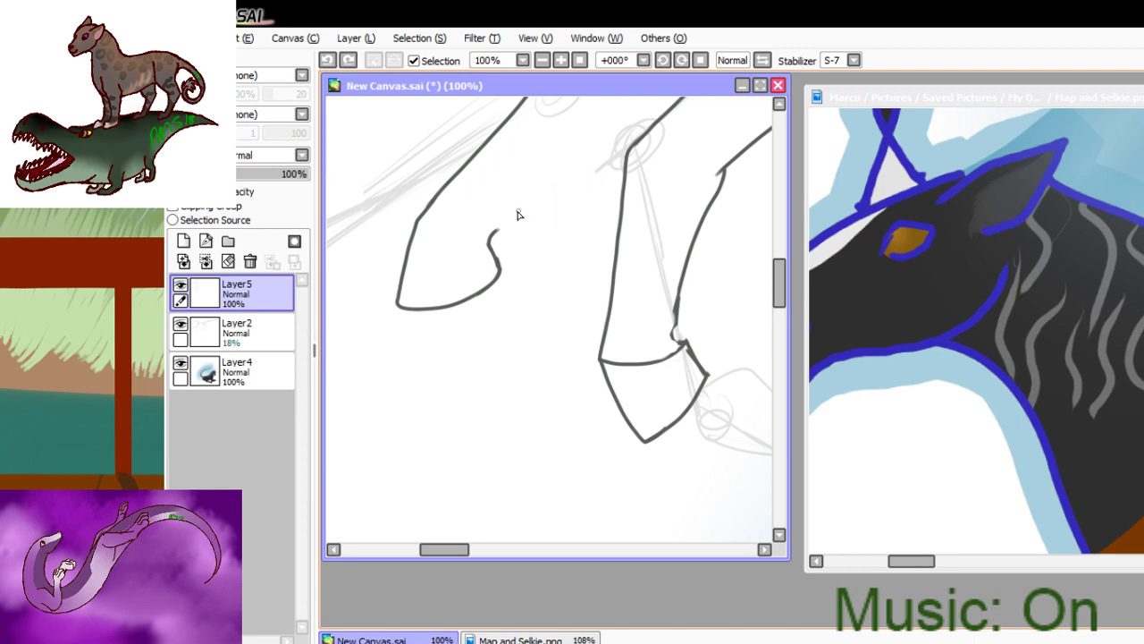
- Draw the rear contour of the far foreleg from the fetlock up past the knee to meet the near foreleg
{"action": "left_click_drag", "start_coordinate": [494, 234], "coordinate": [643, 118]}
{"action": "key", "text": "ctrl+z"}
{"action": "left_click_drag", "start_coordinate": [490, 238], "coordinate": [629, 101]}
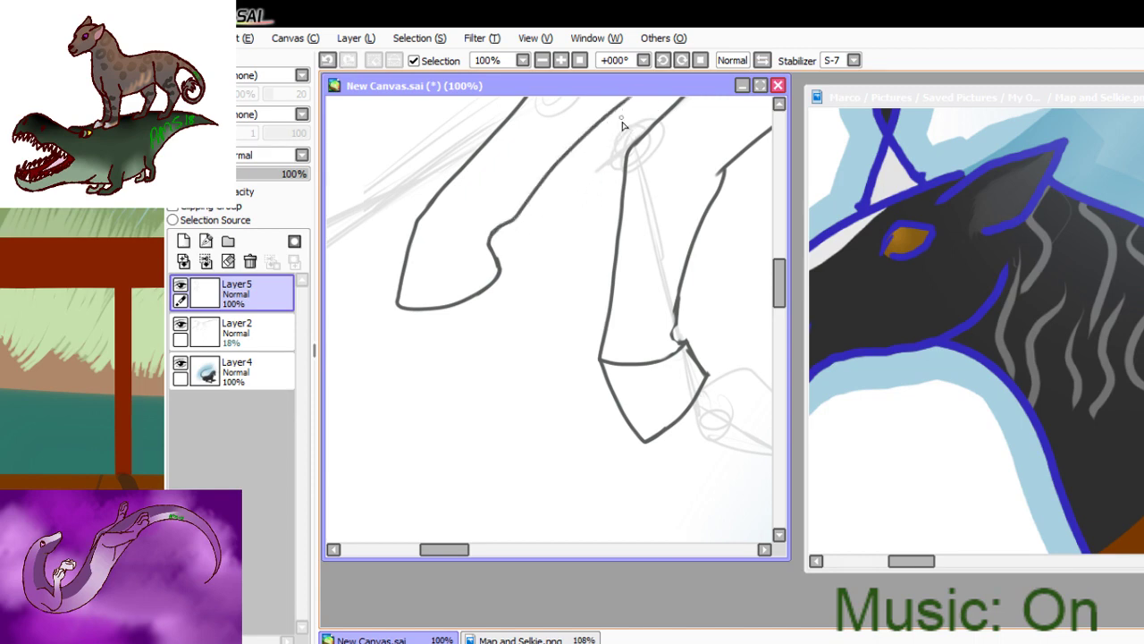
{"action": "left_click_drag", "start_coordinate": [778, 280], "coordinate": [779, 241]}
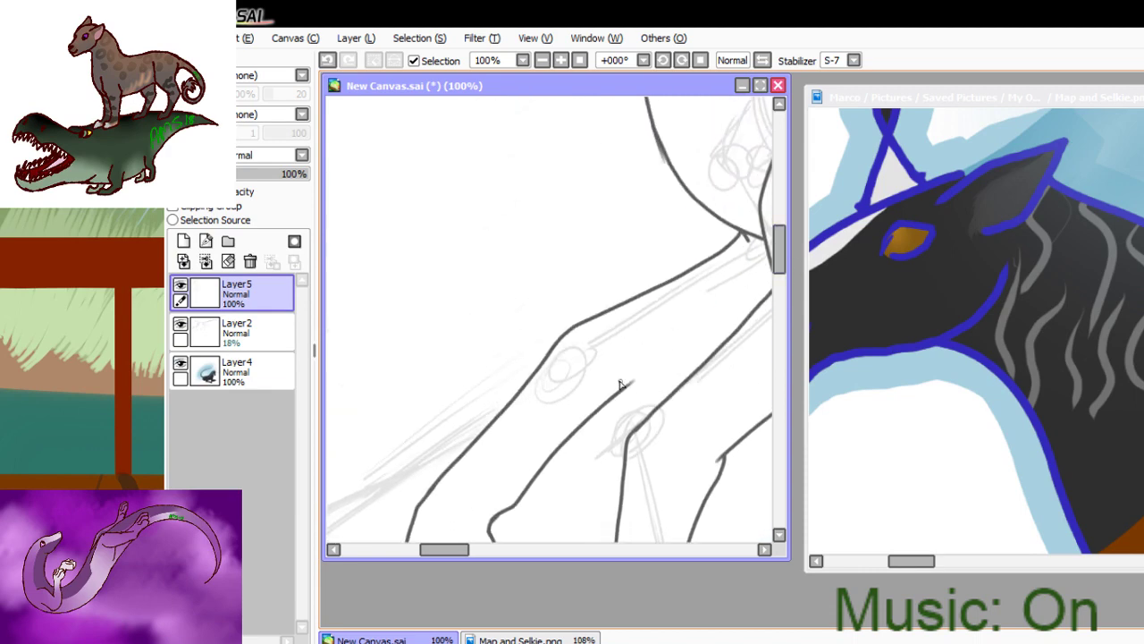
{"action": "left_click_drag", "start_coordinate": [617, 398], "coordinate": [711, 357]}
{"action": "left_click_drag", "start_coordinate": [457, 561], "coordinate": [455, 559]}
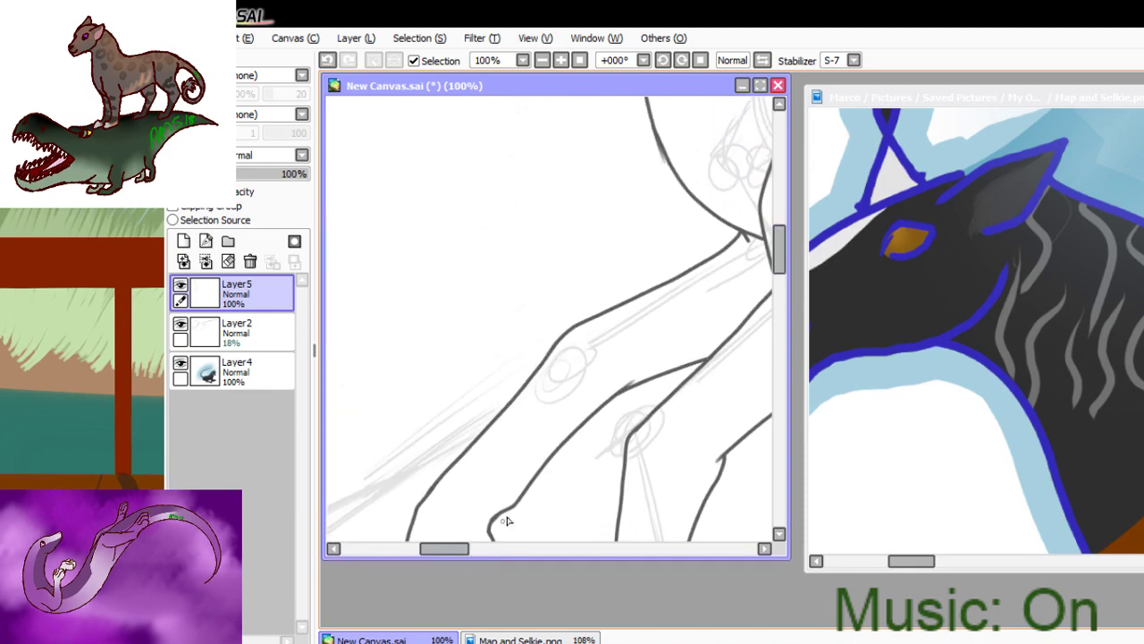
- Draw the line separating the far foreleg's hoof from the fetlock
{"action": "left_click_drag", "start_coordinate": [780, 263], "coordinate": [780, 292]}
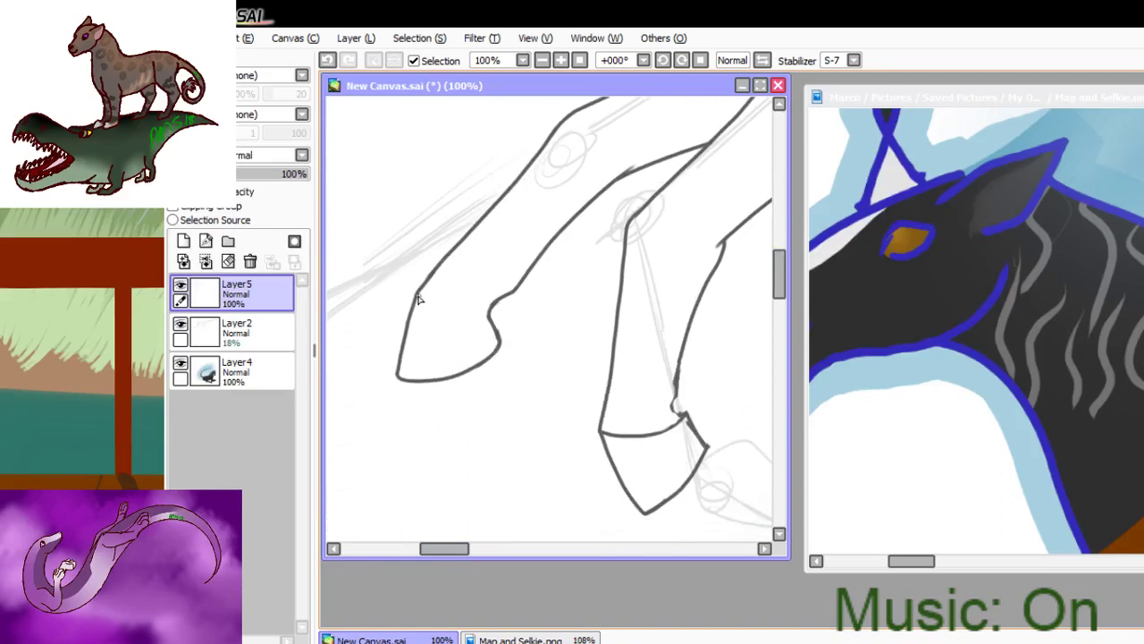
{"action": "mouse_move", "coordinate": [417, 299]}
{"action": "left_mouse_down"}
{"action": "mouse_move", "coordinate": [437, 314]}
{"action": "mouse_move", "coordinate": [489, 316]}
{"action": "left_mouse_up"}
- Draw the back contour from the base of the neck along the spine to the hindquarters
{"action": "left_click_drag", "start_coordinate": [438, 549], "coordinate": [497, 542]}
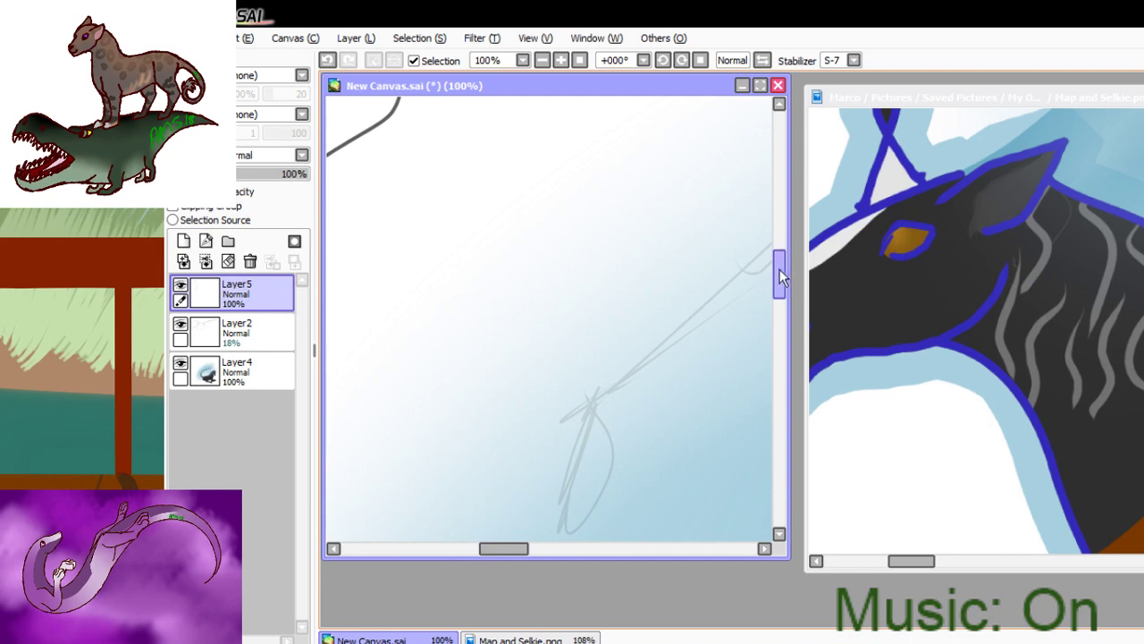
{"action": "left_click_drag", "start_coordinate": [780, 277], "coordinate": [778, 223]}
{"action": "left_click_drag", "start_coordinate": [497, 549], "coordinate": [489, 554]}
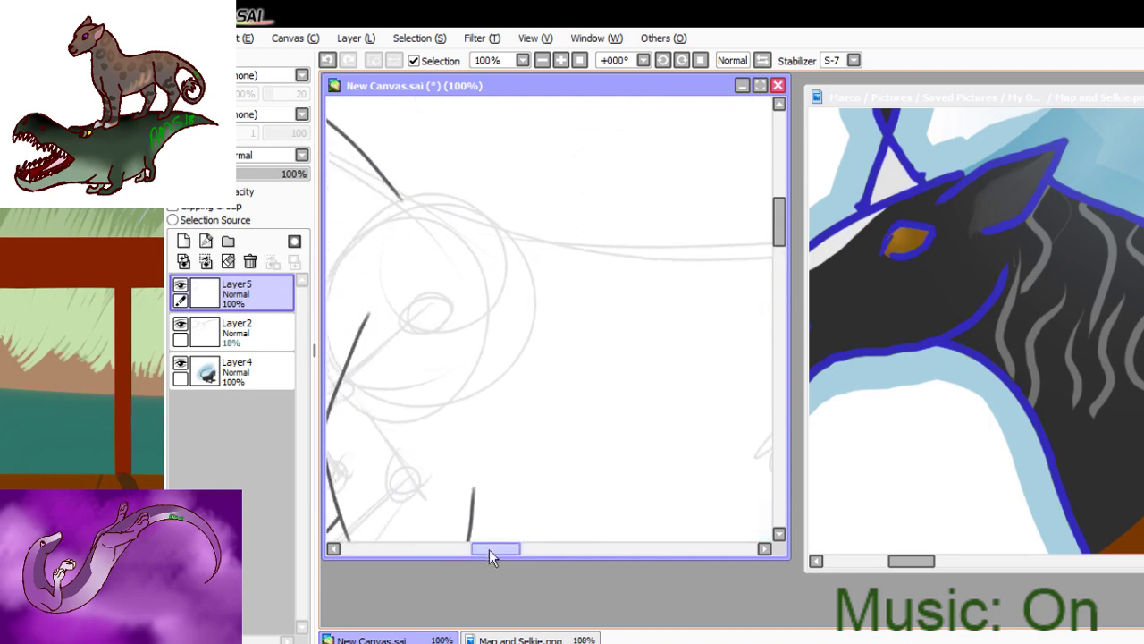
{"action": "mouse_move", "coordinate": [365, 161]}
{"action": "left_mouse_down"}
{"action": "mouse_move", "coordinate": [588, 208]}
{"action": "mouse_move", "coordinate": [764, 211]}
{"action": "left_mouse_up"}
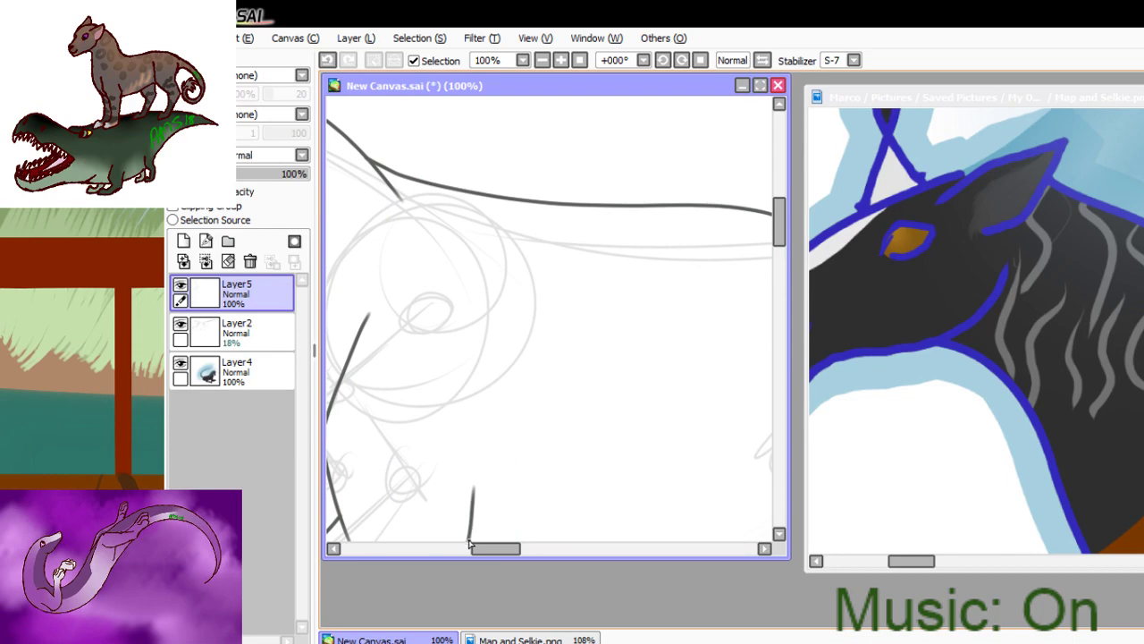
- Draw the belly contour from behind the near foreleg back to the hind leg, replacing the steep first stroke with a shallower curve
{"action": "mouse_move", "coordinate": [470, 542]}
{"action": "left_mouse_down"}
{"action": "mouse_move", "coordinate": [560, 522]}
{"action": "mouse_move", "coordinate": [711, 449]}
{"action": "left_mouse_up"}
{"action": "left_click_drag", "start_coordinate": [780, 229], "coordinate": [780, 243]}
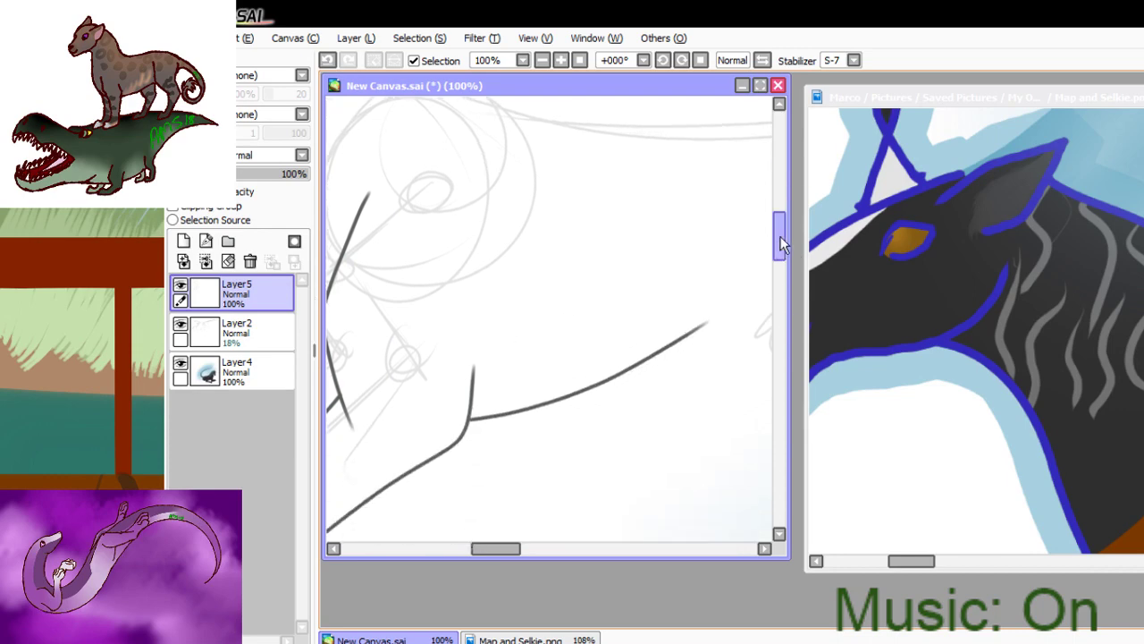
{"action": "mouse_move", "coordinate": [501, 547]}
{"action": "left_mouse_down"}
{"action": "mouse_move", "coordinate": [490, 547]}
{"action": "mouse_move", "coordinate": [501, 547]}
{"action": "left_mouse_up"}
{"action": "key", "text": "ctrl+z"}
{"action": "mouse_move", "coordinate": [474, 408]}
{"action": "left_mouse_down"}
{"action": "mouse_move", "coordinate": [640, 394]}
{"action": "mouse_move", "coordinate": [751, 350]}
{"action": "left_mouse_up"}
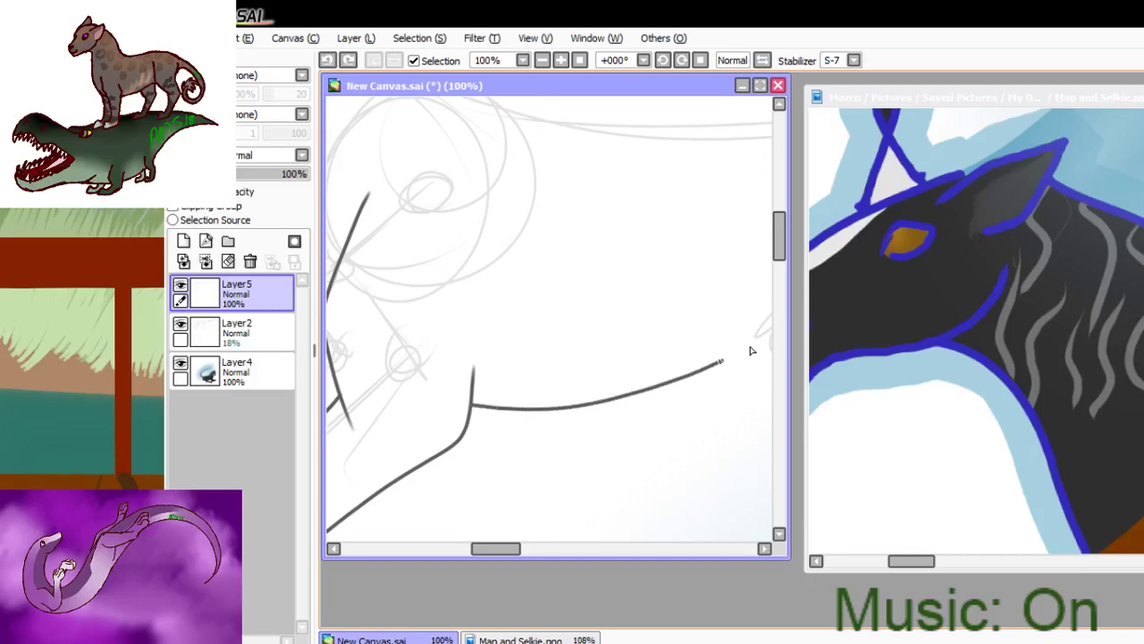
- Erase the rear end of the back contour above the hindquarters
{"action": "left_click", "coordinate": [542, 60]}
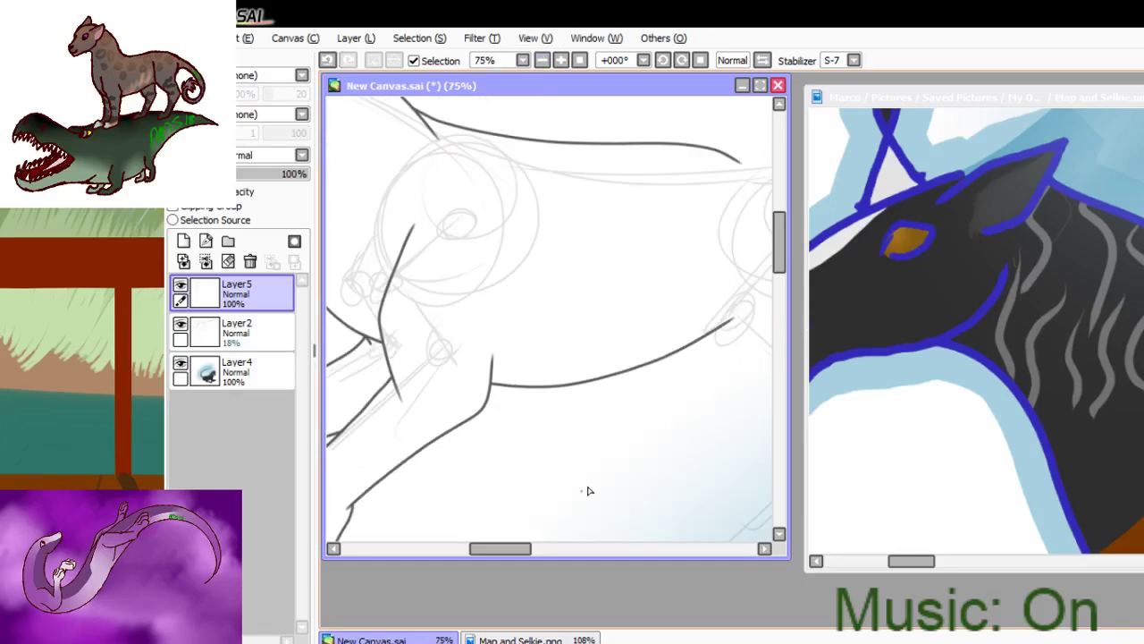
{"action": "scroll", "coordinate": [786, 232], "scroll_direction": "up", "scroll_amount": 1}
{"action": "left_click_drag", "start_coordinate": [505, 552], "coordinate": [522, 547]}
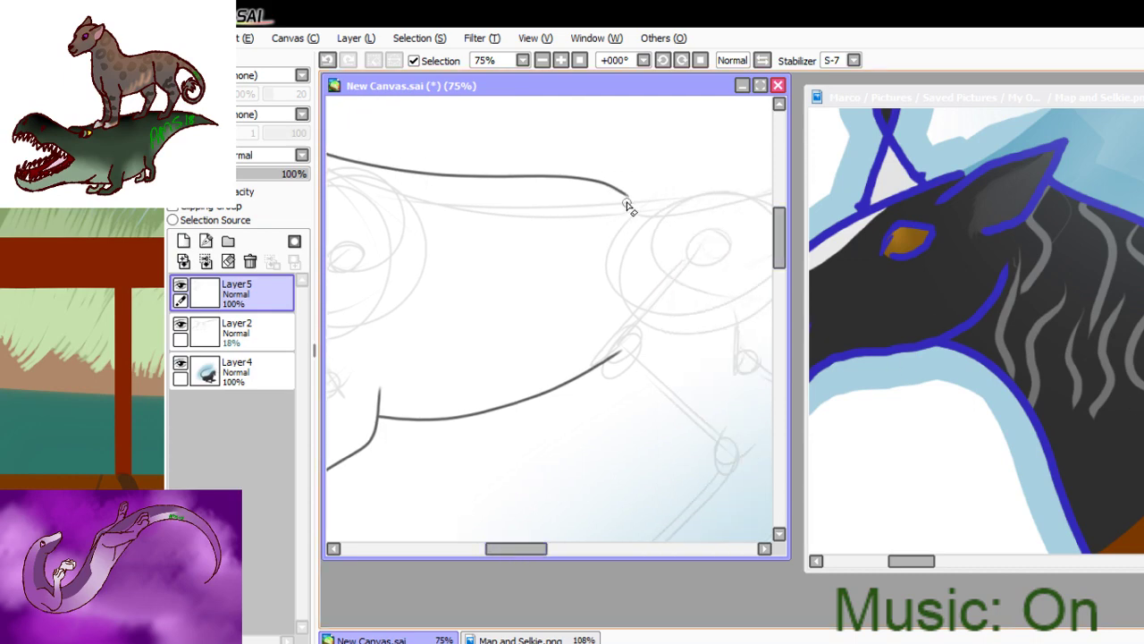
{"action": "mouse_move", "coordinate": [626, 199]}
{"action": "left_mouse_down"}
{"action": "mouse_move", "coordinate": [473, 185]}
{"action": "mouse_move", "coordinate": [545, 207]}
{"action": "mouse_move", "coordinate": [606, 184]}
{"action": "left_mouse_up"}
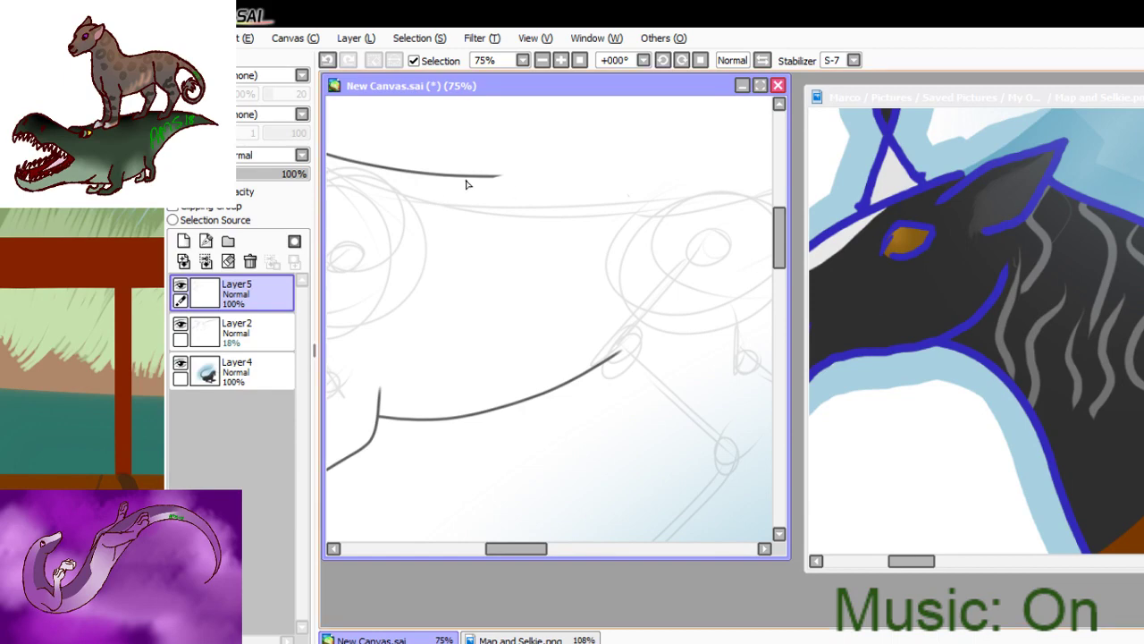
- Try to redraw the croup as a higher arch continuing from the shortened back contour
{"action": "left_click_drag", "start_coordinate": [464, 179], "coordinate": [677, 145]}
{"action": "key", "text": "ctrl+z"}
{"action": "mouse_move", "coordinate": [474, 182]}
{"action": "left_mouse_down"}
{"action": "mouse_move", "coordinate": [657, 160]}
{"action": "mouse_move", "coordinate": [709, 170]}
{"action": "left_mouse_up"}
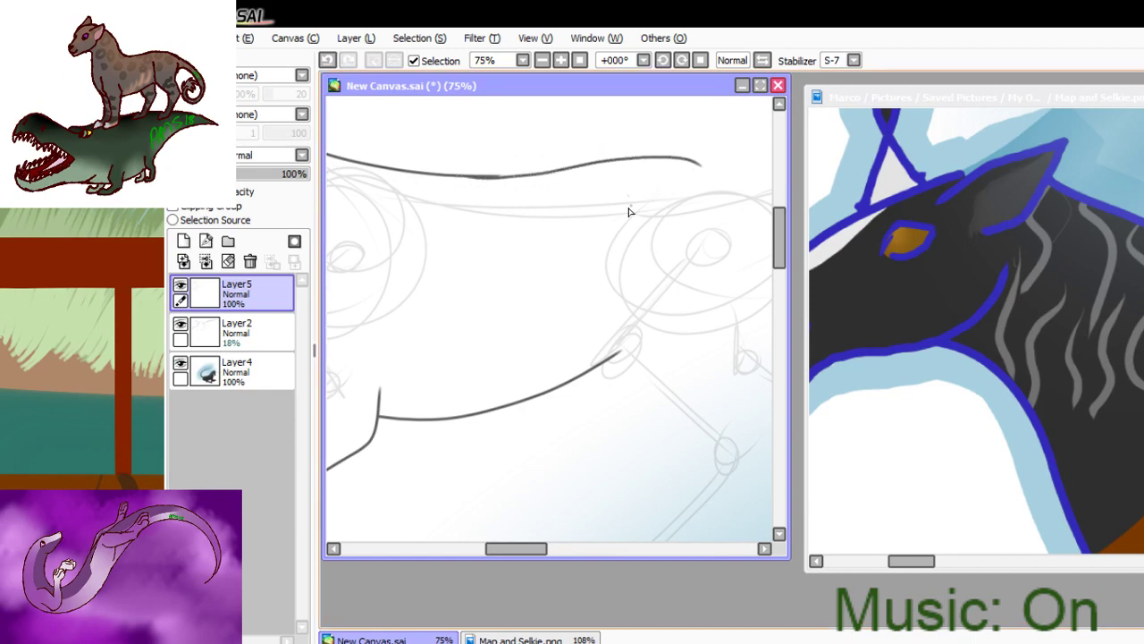
{"action": "key", "text": "ctrl+z"}
{"action": "mouse_move", "coordinate": [494, 180]}
{"action": "left_mouse_down"}
{"action": "mouse_move", "coordinate": [622, 157]}
{"action": "mouse_move", "coordinate": [704, 170]}
{"action": "left_mouse_up"}
{"action": "key", "text": "ctrl+z"}
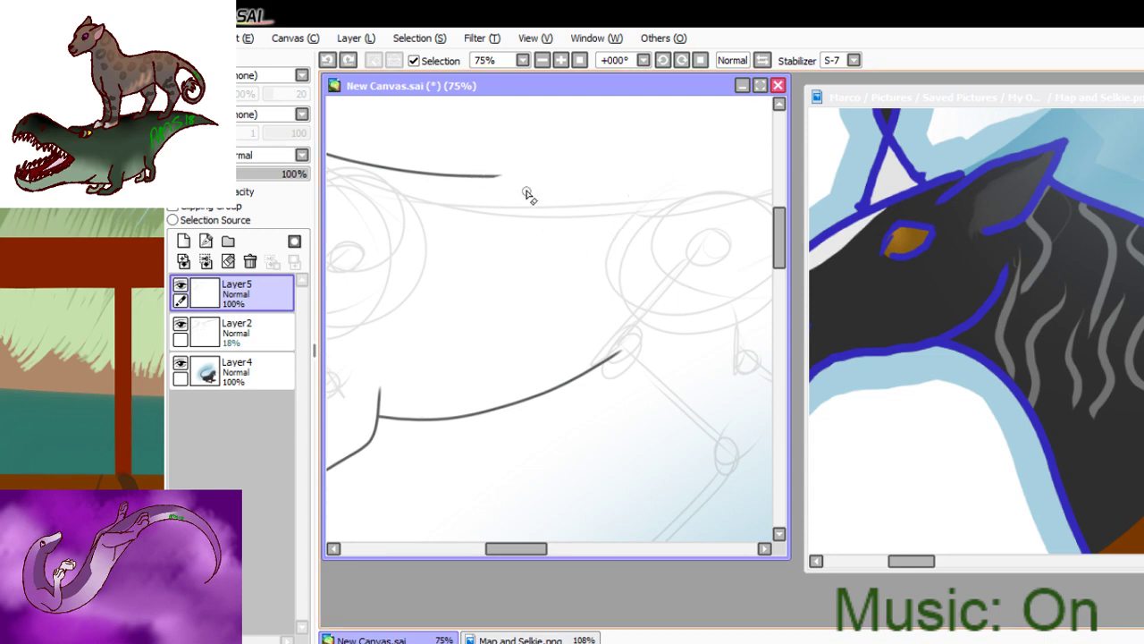
- Shorten the back contour further and redraw it rising over the croup and sloping down to the tail base
{"action": "mouse_move", "coordinate": [510, 185]}
{"action": "left_mouse_down"}
{"action": "mouse_move", "coordinate": [413, 175]}
{"action": "mouse_move", "coordinate": [536, 183]}
{"action": "left_mouse_up"}
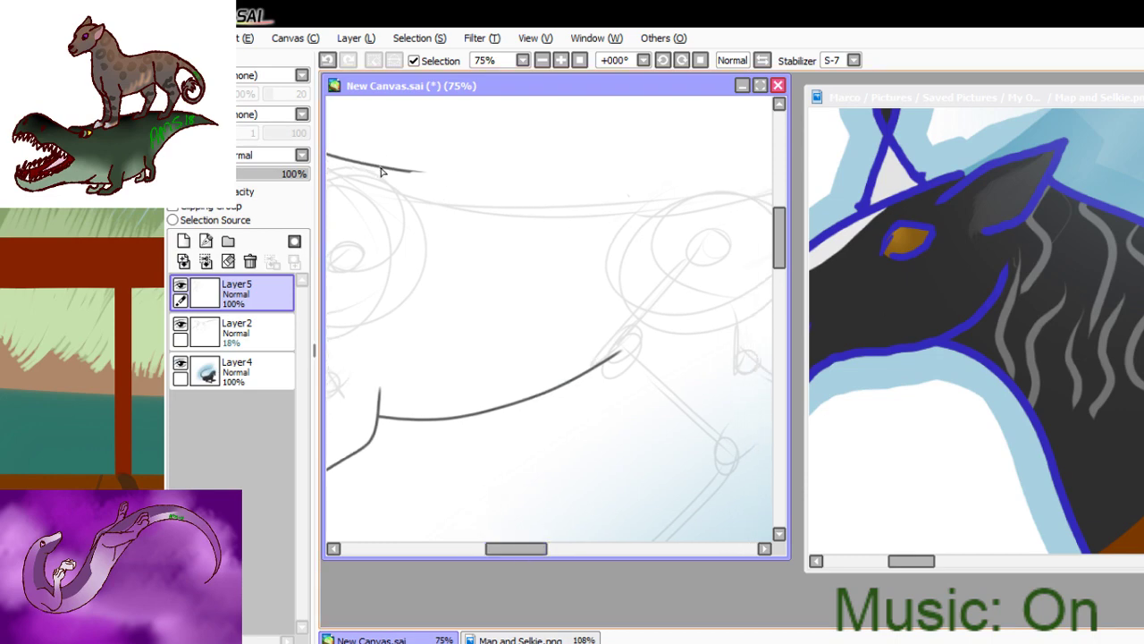
{"action": "mouse_move", "coordinate": [381, 167]}
{"action": "left_mouse_down"}
{"action": "mouse_move", "coordinate": [445, 178]}
{"action": "mouse_move", "coordinate": [428, 174]}
{"action": "mouse_move", "coordinate": [559, 160]}
{"action": "mouse_move", "coordinate": [702, 174]}
{"action": "mouse_move", "coordinate": [751, 202]}
{"action": "left_mouse_up"}
{"action": "key", "text": "ctrl+z"}
- Draw the front and rear contours of the near hind thigh down toward the hock, redoing unsatisfactory strokes
{"action": "left_click_drag", "start_coordinate": [592, 197], "coordinate": [606, 349]}
{"action": "key", "text": "ctrl+z"}
{"action": "mouse_move", "coordinate": [573, 217]}
{"action": "left_mouse_down"}
{"action": "mouse_move", "coordinate": [608, 335]}
{"action": "mouse_move", "coordinate": [708, 424]}
{"action": "left_mouse_up"}
{"action": "mouse_move", "coordinate": [729, 207]}
{"action": "left_mouse_down"}
{"action": "mouse_move", "coordinate": [734, 296]}
{"action": "mouse_move", "coordinate": [760, 371]}
{"action": "left_mouse_up"}
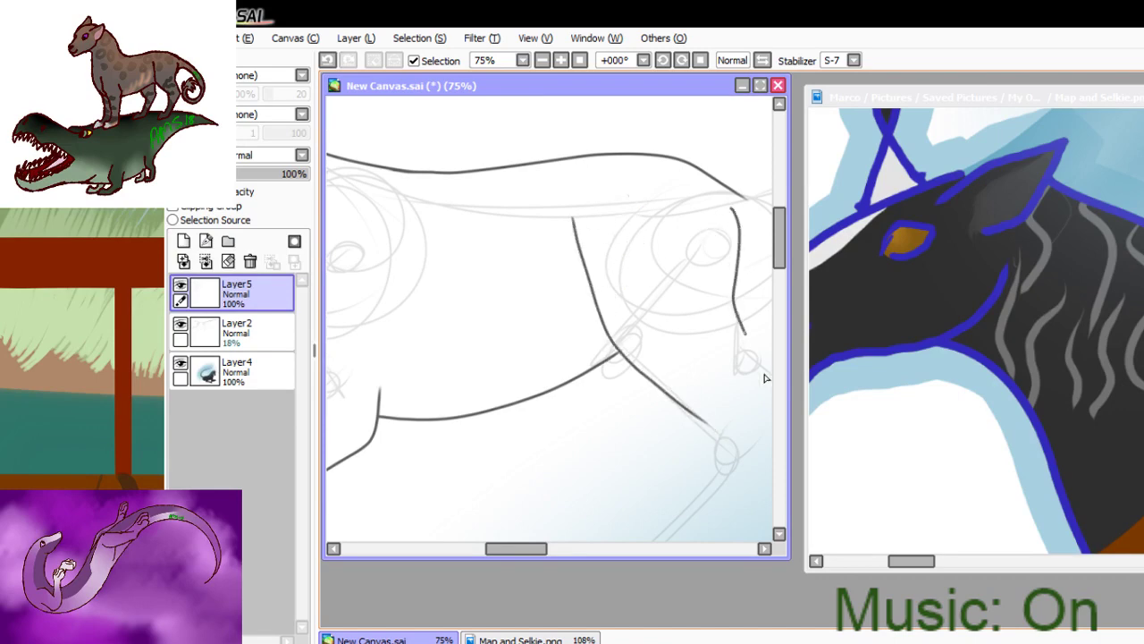
{"action": "key", "text": "ctrl+z"}
{"action": "mouse_move", "coordinate": [728, 202]}
{"action": "left_mouse_down"}
{"action": "mouse_move", "coordinate": [742, 313]}
{"action": "mouse_move", "coordinate": [770, 383]}
{"action": "left_mouse_up"}
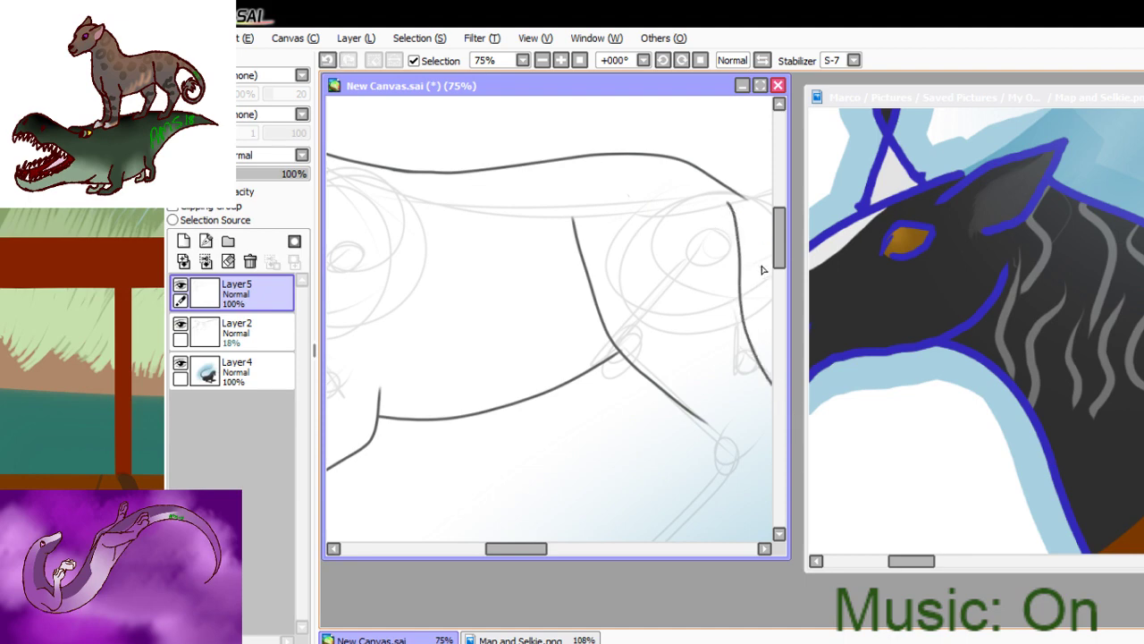
- Draw the front contour of the near lower hind leg from the hock to the fetlock, redoing the first stroke
{"action": "scroll", "coordinate": [784, 255], "scroll_direction": "down", "scroll_amount": 3}
{"action": "left_click_drag", "start_coordinate": [530, 542], "coordinate": [551, 547]}
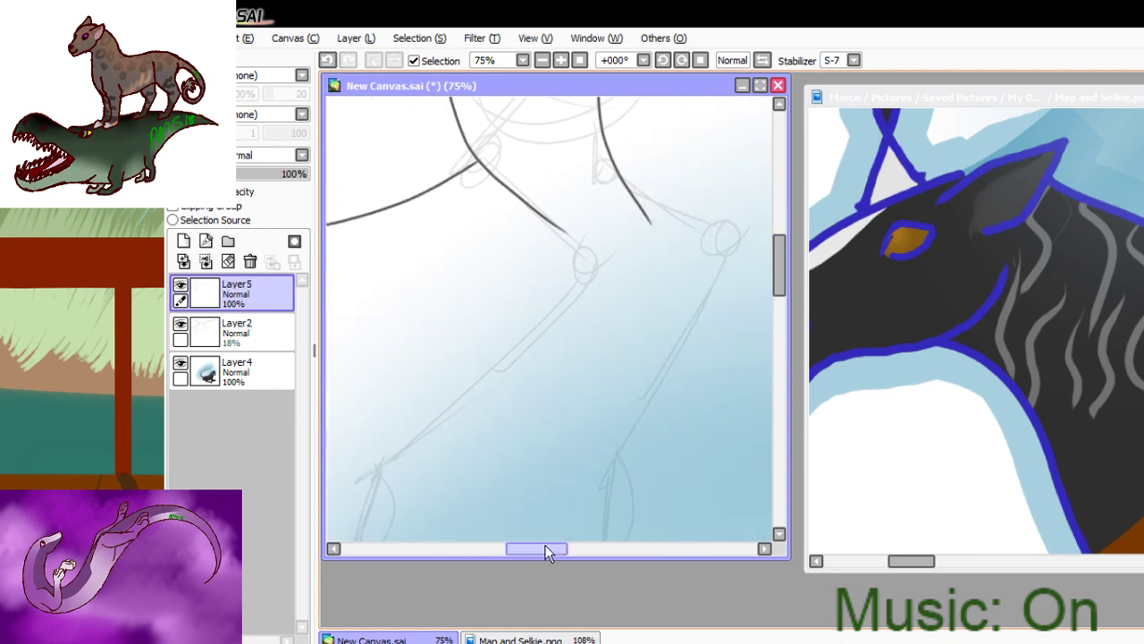
{"action": "left_click_drag", "start_coordinate": [551, 240], "coordinate": [417, 388]}
{"action": "key", "text": "ctrl+z"}
{"action": "mouse_move", "coordinate": [553, 228]}
{"action": "left_mouse_down"}
{"action": "mouse_move", "coordinate": [507, 299]}
{"action": "mouse_move", "coordinate": [378, 422]}
{"action": "left_mouse_up"}
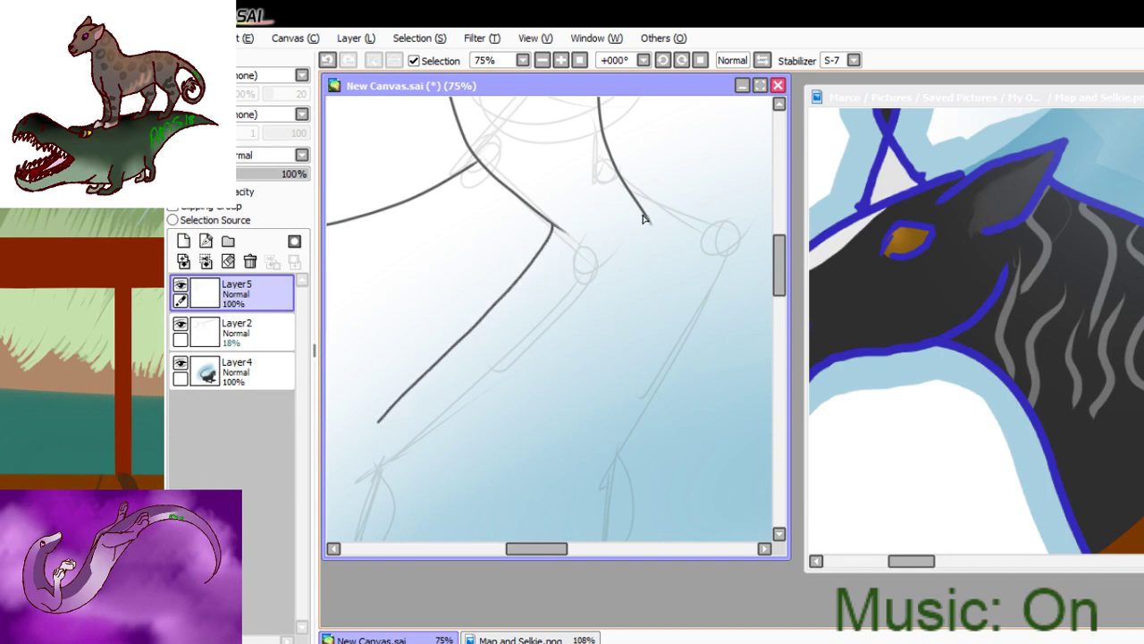
- Draw the rear contour of the near lower hind leg, curving around the hock down to the fetlock, undoing surplus strokes
{"action": "mouse_move", "coordinate": [650, 224]}
{"action": "left_mouse_down"}
{"action": "mouse_move", "coordinate": [628, 272]}
{"action": "mouse_move", "coordinate": [501, 348]}
{"action": "left_mouse_up"}
{"action": "key", "text": "ctrl+z"}
{"action": "mouse_move", "coordinate": [435, 441]}
{"action": "left_mouse_down"}
{"action": "mouse_move", "coordinate": [623, 268]}
{"action": "mouse_move", "coordinate": [645, 220]}
{"action": "mouse_move", "coordinate": [640, 277]}
{"action": "mouse_move", "coordinate": [451, 421]}
{"action": "mouse_move", "coordinate": [526, 372]}
{"action": "mouse_move", "coordinate": [639, 260]}
{"action": "mouse_move", "coordinate": [647, 220]}
{"action": "mouse_move", "coordinate": [599, 307]}
{"action": "mouse_move", "coordinate": [460, 409]}
{"action": "mouse_move", "coordinate": [555, 334]}
{"action": "mouse_move", "coordinate": [651, 221]}
{"action": "mouse_move", "coordinate": [639, 268]}
{"action": "mouse_move", "coordinate": [429, 420]}
{"action": "mouse_move", "coordinate": [582, 322]}
{"action": "mouse_move", "coordinate": [651, 209]}
{"action": "left_mouse_up"}
{"action": "key", "text": "ctrl+z"}
{"action": "key", "text": "ctrl+z"}
{"action": "key", "text": "ctrl+z"}
{"action": "key", "text": "ctrl+z"}
{"action": "key", "text": "ctrl+z"}
{"action": "key", "text": "ctrl+z"}
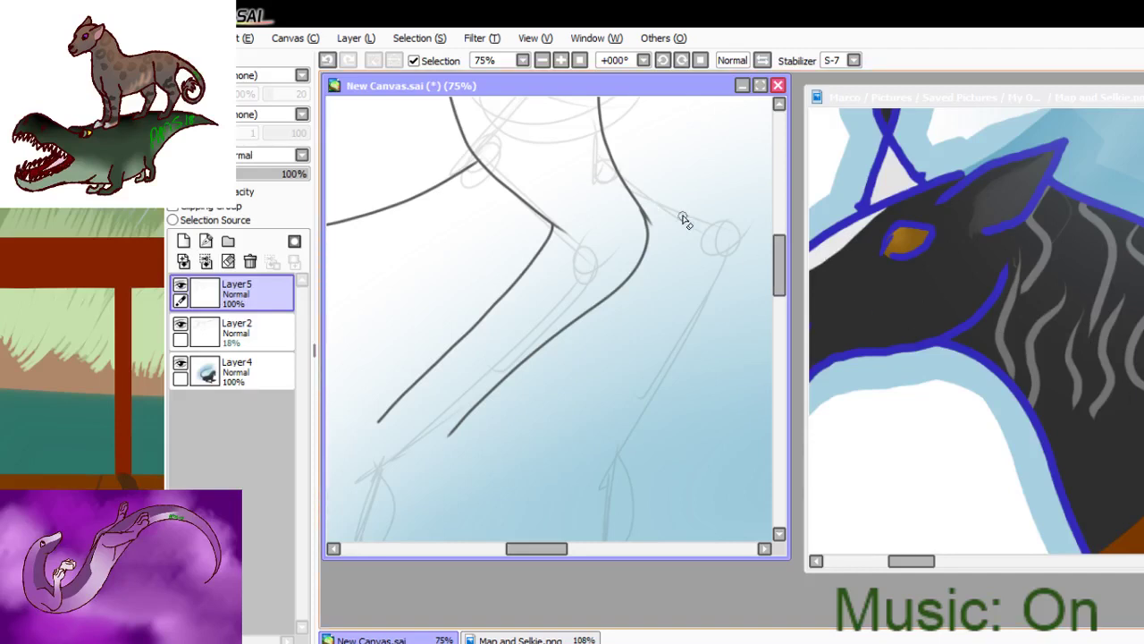
- Draw the front edge and curved sole of the near hind hoof, undoing the strokes behind the fetlock
{"action": "left_click", "coordinate": [540, 61]}
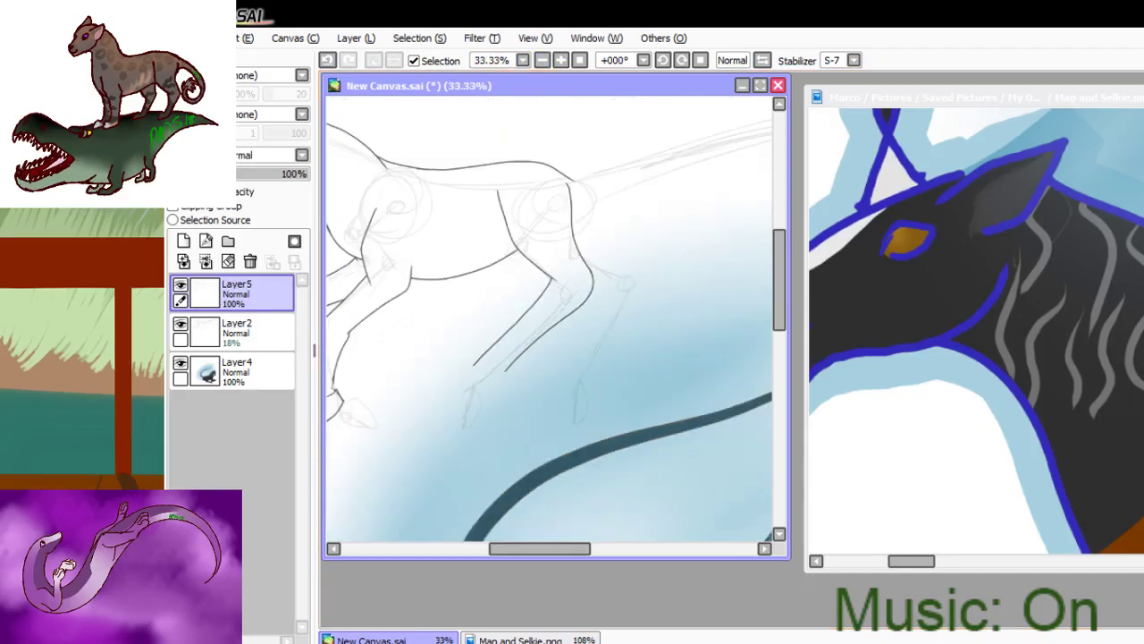
{"action": "left_click_drag", "start_coordinate": [404, 359], "coordinate": [590, 414]}
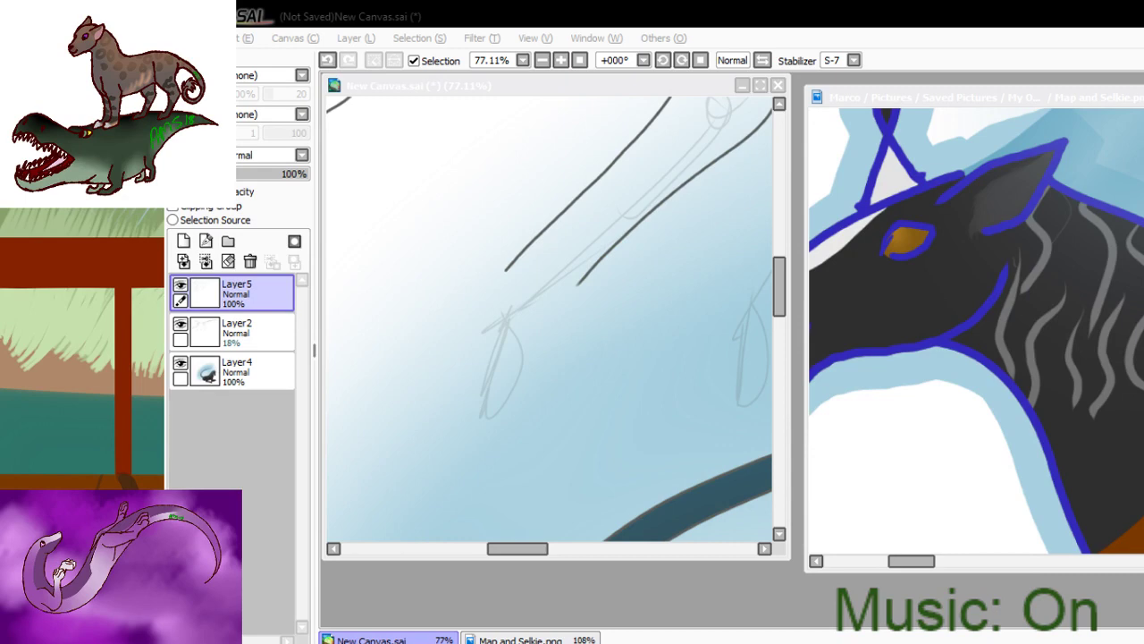
{"action": "left_click", "coordinate": [174, 430]}
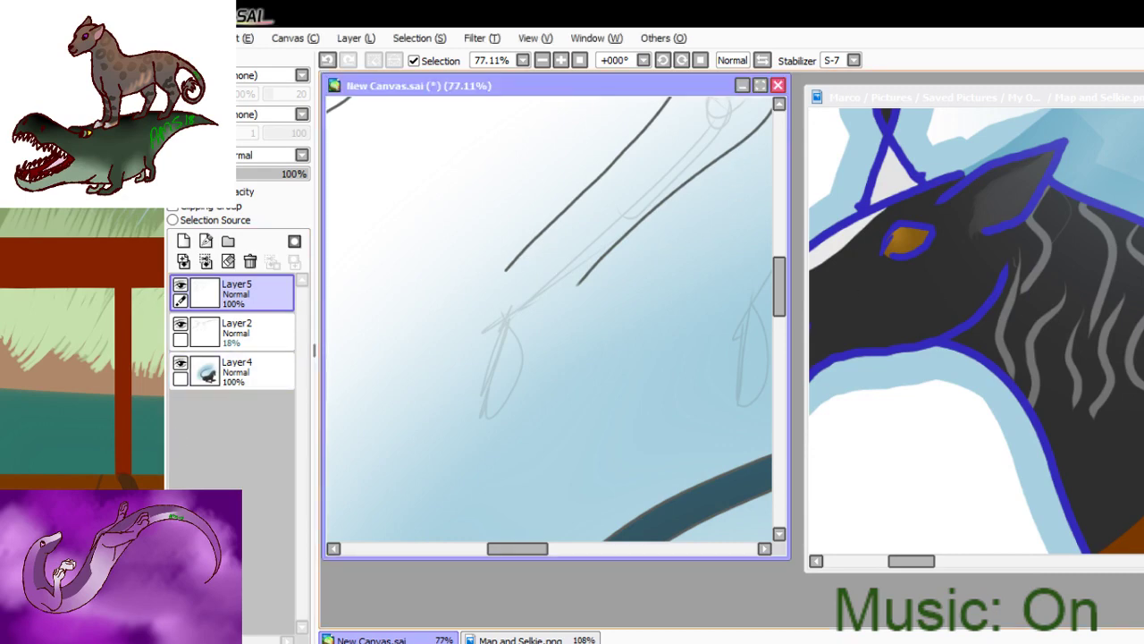
{"action": "left_click_drag", "start_coordinate": [510, 267], "coordinate": [476, 320]}
{"action": "key", "text": "ctrl+z"}
{"action": "mouse_move", "coordinate": [502, 279]}
{"action": "left_mouse_down"}
{"action": "mouse_move", "coordinate": [474, 362]}
{"action": "mouse_move", "coordinate": [539, 350]}
{"action": "mouse_move", "coordinate": [583, 300]}
{"action": "mouse_move", "coordinate": [572, 322]}
{"action": "mouse_move", "coordinate": [585, 313]}
{"action": "mouse_move", "coordinate": [582, 284]}
{"action": "mouse_move", "coordinate": [563, 297]}
{"action": "left_mouse_up"}
{"action": "key", "text": "ctrl+z"}
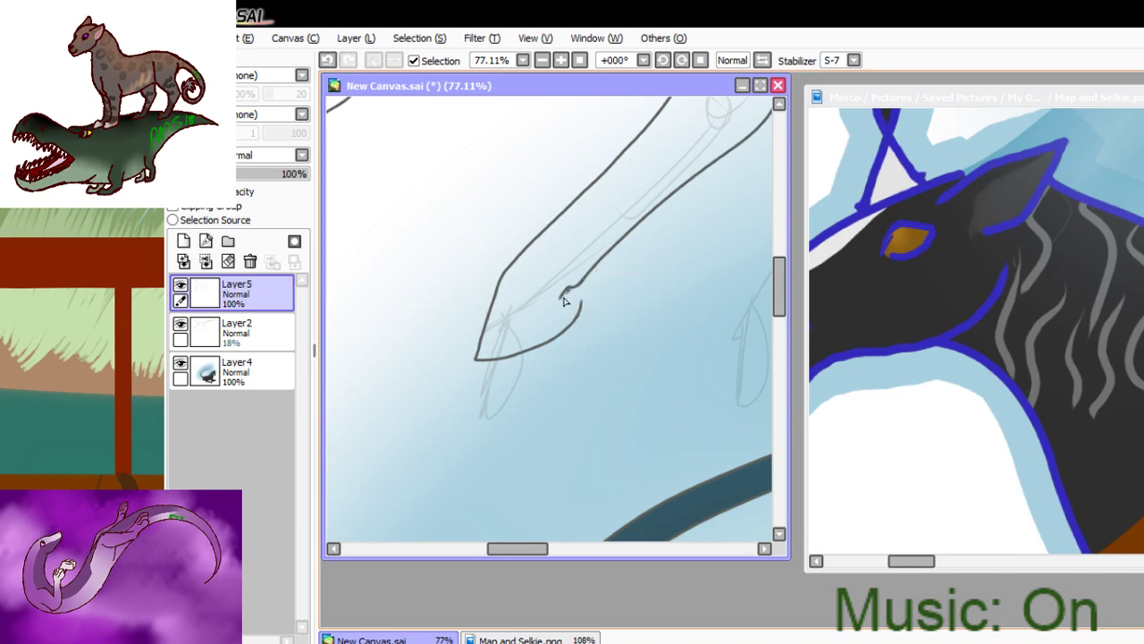
{"action": "key", "text": "ctrl+z"}
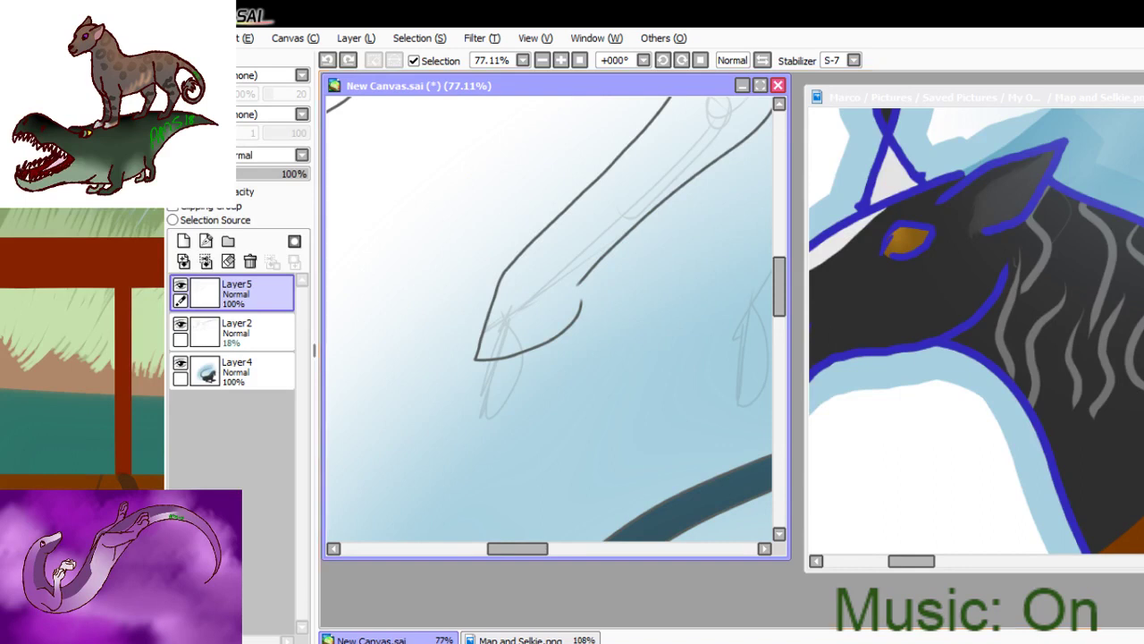
- Erase the near hind hoof's sole and redraw the hoof with a longer toe and a flatter sole
{"action": "mouse_move", "coordinate": [581, 302]}
{"action": "left_mouse_down"}
{"action": "mouse_move", "coordinate": [537, 353]}
{"action": "mouse_move", "coordinate": [591, 296]}
{"action": "mouse_move", "coordinate": [494, 363]}
{"action": "mouse_move", "coordinate": [576, 300]}
{"action": "mouse_move", "coordinate": [545, 331]}
{"action": "mouse_move", "coordinate": [435, 383]}
{"action": "left_mouse_up"}
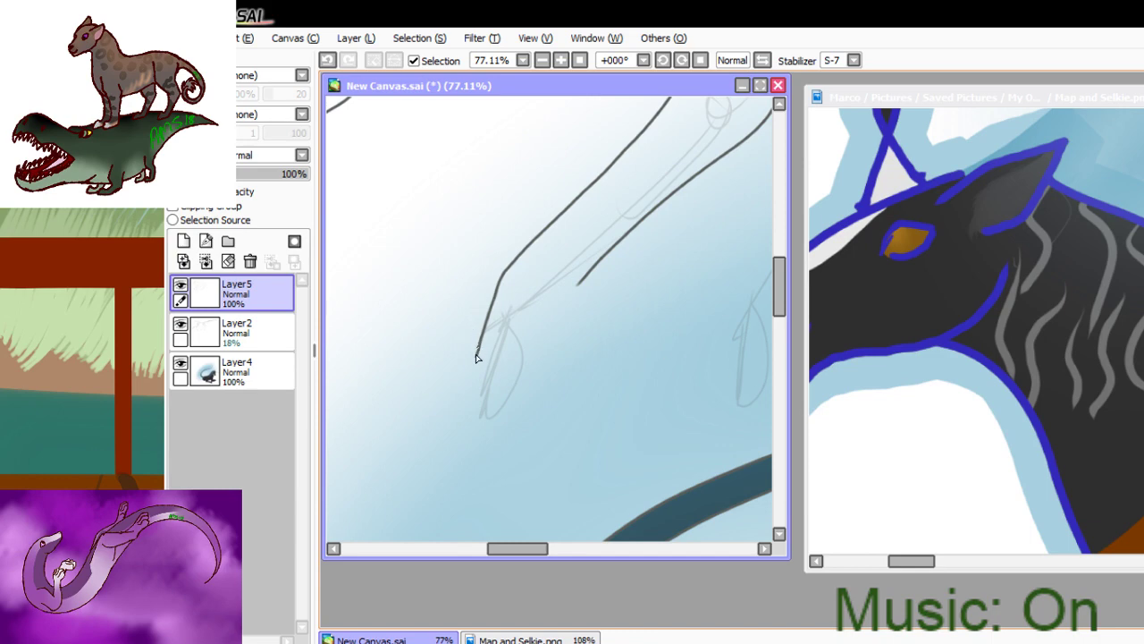
{"action": "mouse_move", "coordinate": [475, 353]}
{"action": "left_mouse_down"}
{"action": "mouse_move", "coordinate": [471, 378]}
{"action": "mouse_move", "coordinate": [518, 341]}
{"action": "mouse_move", "coordinate": [474, 367]}
{"action": "mouse_move", "coordinate": [468, 380]}
{"action": "mouse_move", "coordinate": [494, 387]}
{"action": "mouse_move", "coordinate": [560, 358]}
{"action": "mouse_move", "coordinate": [581, 324]}
{"action": "mouse_move", "coordinate": [563, 301]}
{"action": "mouse_move", "coordinate": [598, 301]}
{"action": "mouse_move", "coordinate": [575, 297]}
{"action": "mouse_move", "coordinate": [574, 340]}
{"action": "left_mouse_up"}
{"action": "key", "text": "ctrl+z"}
{"action": "key", "text": "ctrl+z"}
{"action": "key", "text": "ctrl+z"}
{"action": "key", "text": "ctrl+z"}
{"action": "left_click_drag", "start_coordinate": [567, 338], "coordinate": [549, 360]}
{"action": "left_click_drag", "start_coordinate": [569, 298], "coordinate": [570, 287]}
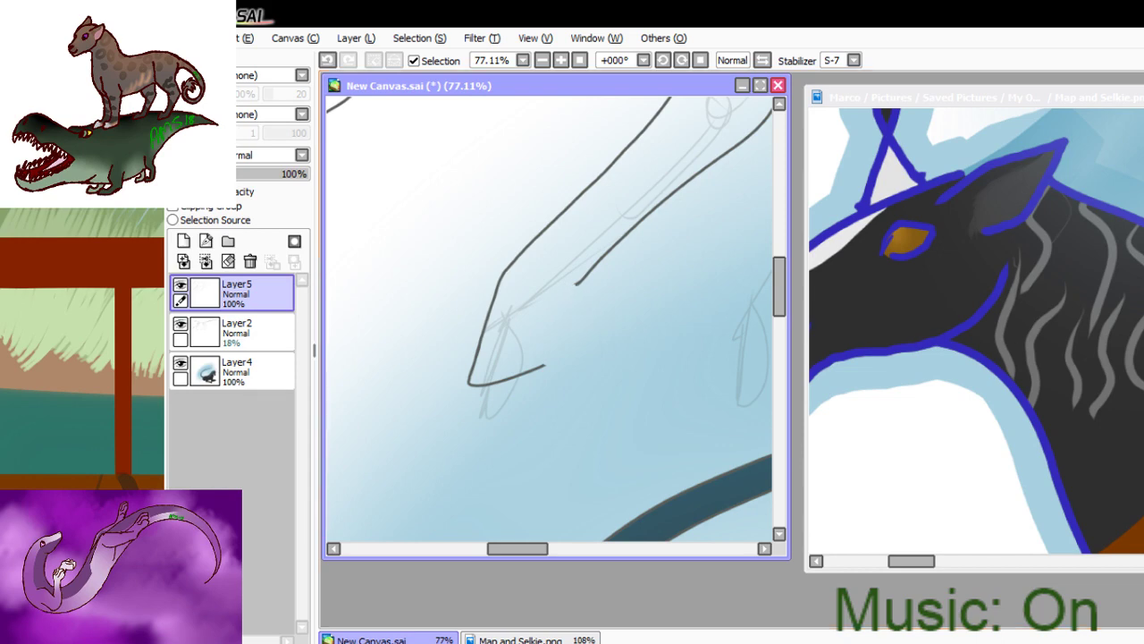
- Close the near hind hoof with the heel, the fetlock notch and the line across its upper edge, undoing surplus strokes
{"action": "mouse_move", "coordinate": [536, 371]}
{"action": "left_mouse_down"}
{"action": "mouse_move", "coordinate": [577, 338]}
{"action": "mouse_move", "coordinate": [567, 350]}
{"action": "mouse_move", "coordinate": [573, 293]}
{"action": "left_mouse_up"}
{"action": "key", "text": "ctrl+z"}
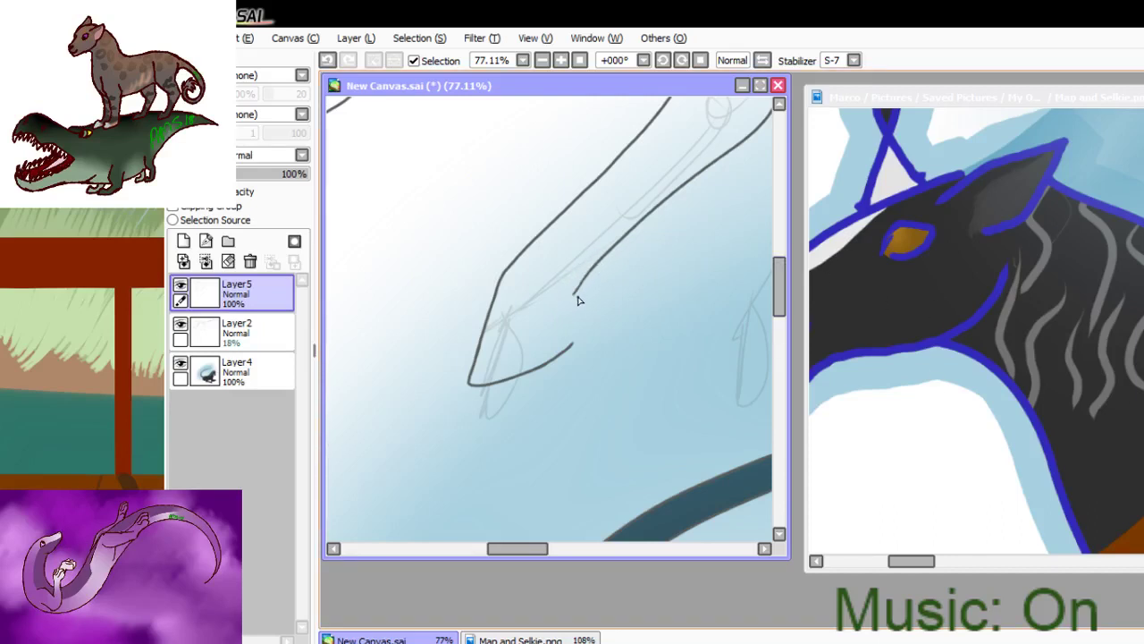
{"action": "left_click_drag", "start_coordinate": [572, 294], "coordinate": [573, 347]}
{"action": "mouse_move", "coordinate": [500, 285]}
{"action": "left_mouse_down"}
{"action": "mouse_move", "coordinate": [535, 310]}
{"action": "mouse_move", "coordinate": [575, 313]}
{"action": "mouse_move", "coordinate": [516, 301]}
{"action": "mouse_move", "coordinate": [503, 285]}
{"action": "mouse_move", "coordinate": [574, 311]}
{"action": "left_mouse_up"}
{"action": "key", "text": "ctrl+z"}
{"action": "key", "text": "ctrl+z"}
- Erase the lower part of the near hind hoof and redraw its sole and heel as a shorter hoof
{"action": "left_click", "coordinate": [542, 60]}
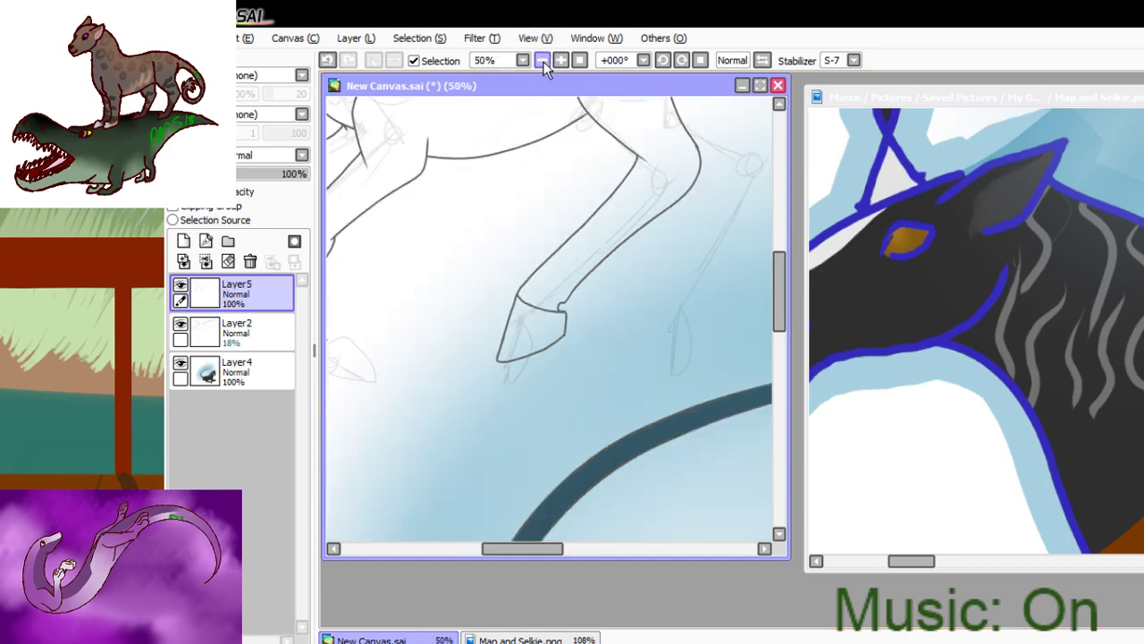
{"action": "left_click", "coordinate": [542, 60]}
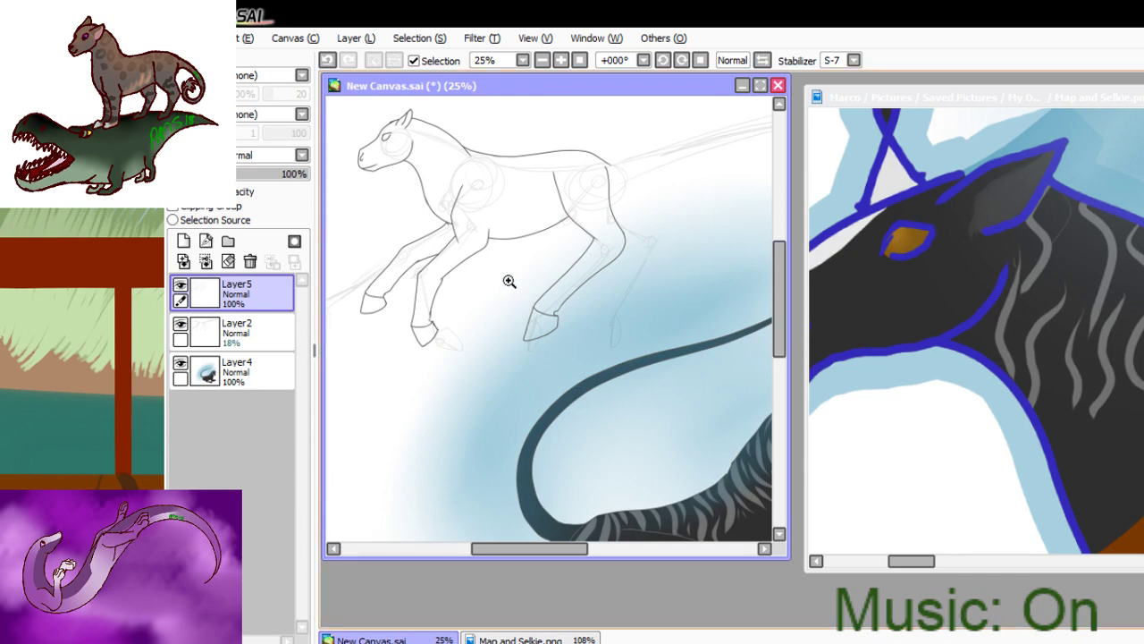
{"action": "left_click_drag", "start_coordinate": [509, 278], "coordinate": [574, 363]}
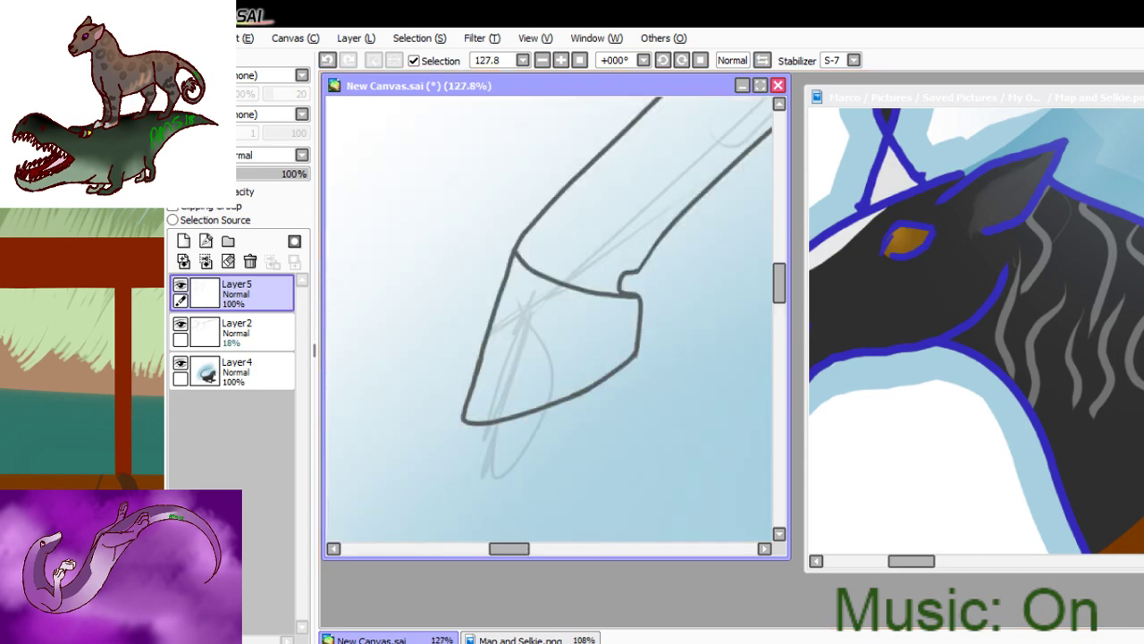
{"action": "mouse_move", "coordinate": [628, 288]}
{"action": "left_mouse_down"}
{"action": "mouse_move", "coordinate": [638, 297]}
{"action": "mouse_move", "coordinate": [614, 370]}
{"action": "mouse_move", "coordinate": [470, 432]}
{"action": "mouse_move", "coordinate": [506, 411]}
{"action": "mouse_move", "coordinate": [475, 390]}
{"action": "mouse_move", "coordinate": [498, 350]}
{"action": "mouse_move", "coordinate": [456, 437]}
{"action": "left_mouse_up"}
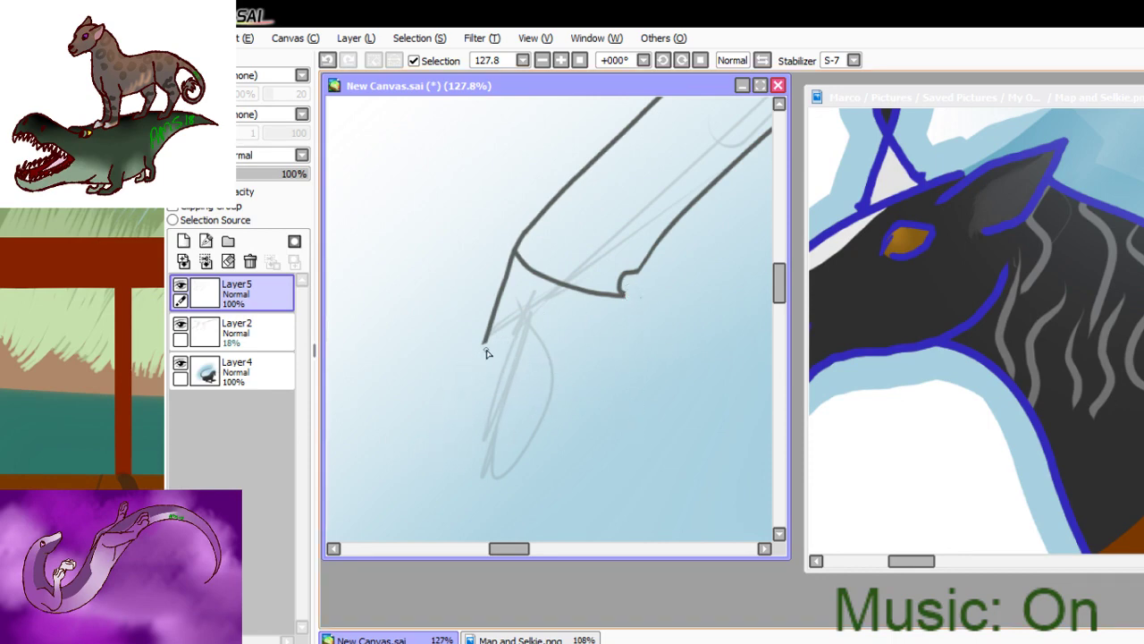
{"action": "mouse_move", "coordinate": [484, 343]}
{"action": "left_mouse_down"}
{"action": "mouse_move", "coordinate": [493, 356]}
{"action": "mouse_move", "coordinate": [576, 349]}
{"action": "mouse_move", "coordinate": [634, 295]}
{"action": "mouse_move", "coordinate": [623, 294]}
{"action": "mouse_move", "coordinate": [634, 317]}
{"action": "left_mouse_up"}
{"action": "left_click", "coordinate": [959, 641]}
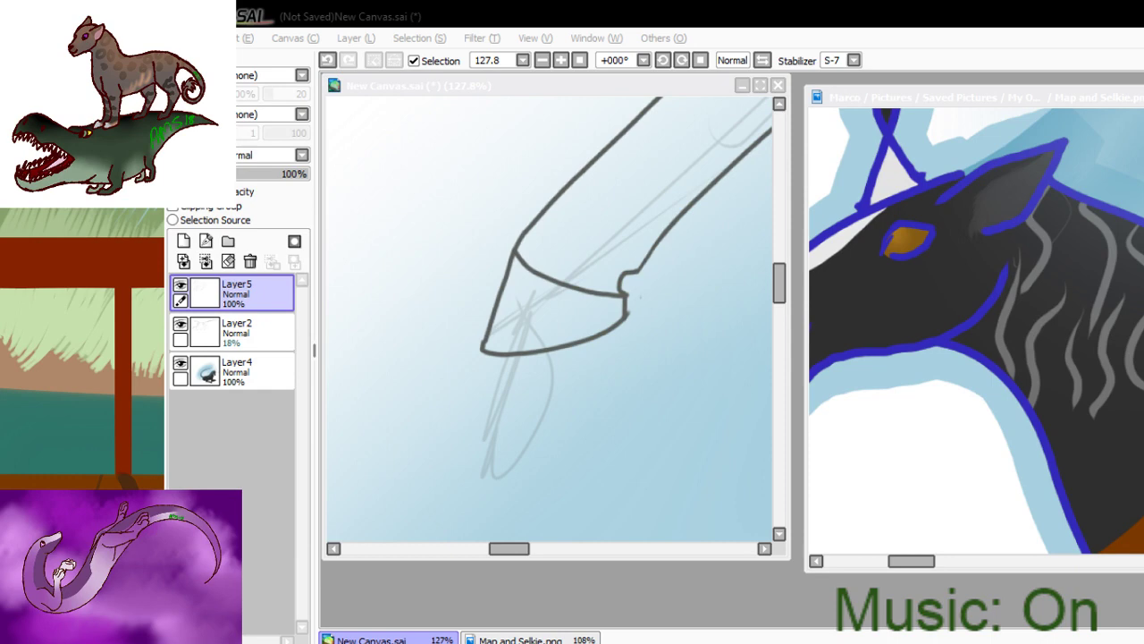
{"action": "key", "text": "alt+Tab"}
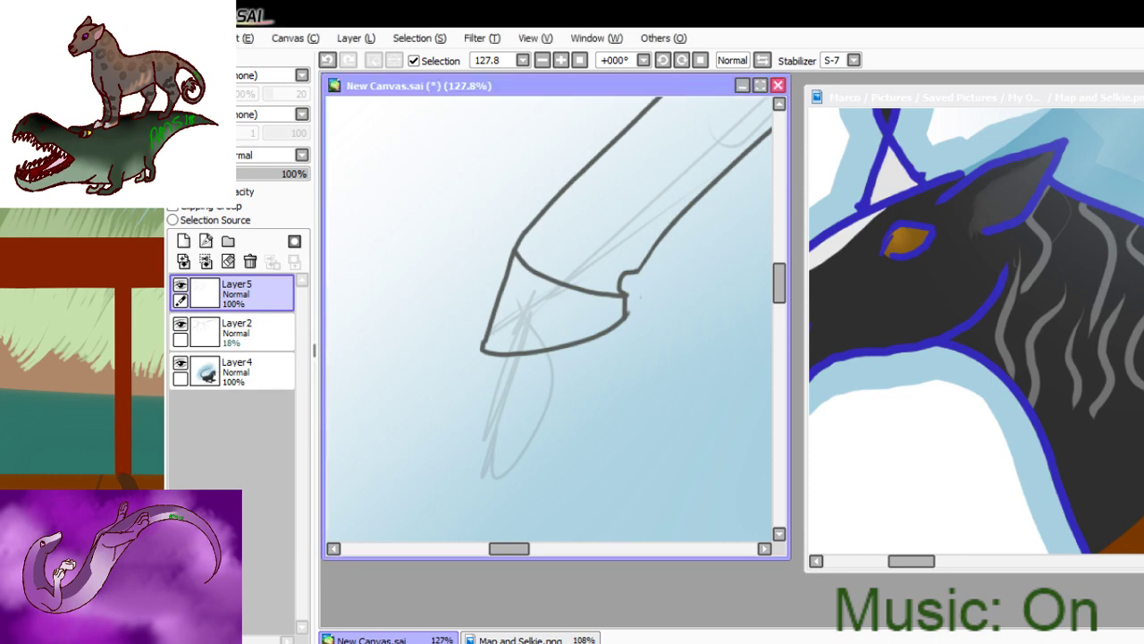
{"action": "mouse_move", "coordinate": [782, 279]}
{"action": "left_mouse_down"}
{"action": "mouse_move", "coordinate": [786, 221]}
{"action": "mouse_move", "coordinate": [782, 256]}
{"action": "left_mouse_up"}
{"action": "key", "text": "alt+Tab"}
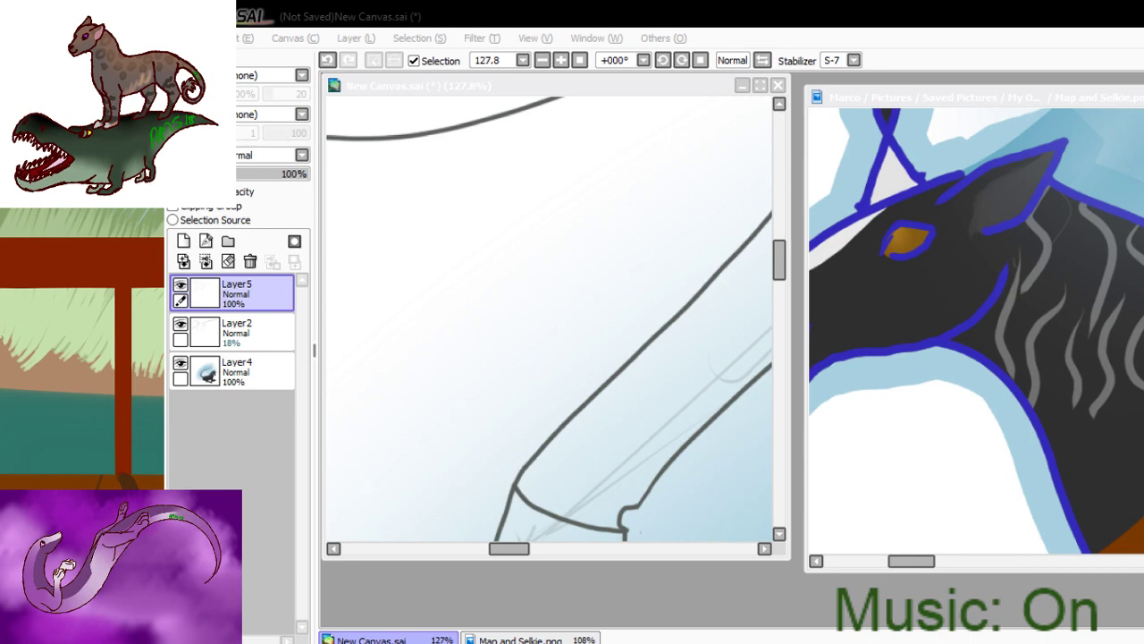
{"action": "key", "text": "alt+Tab"}
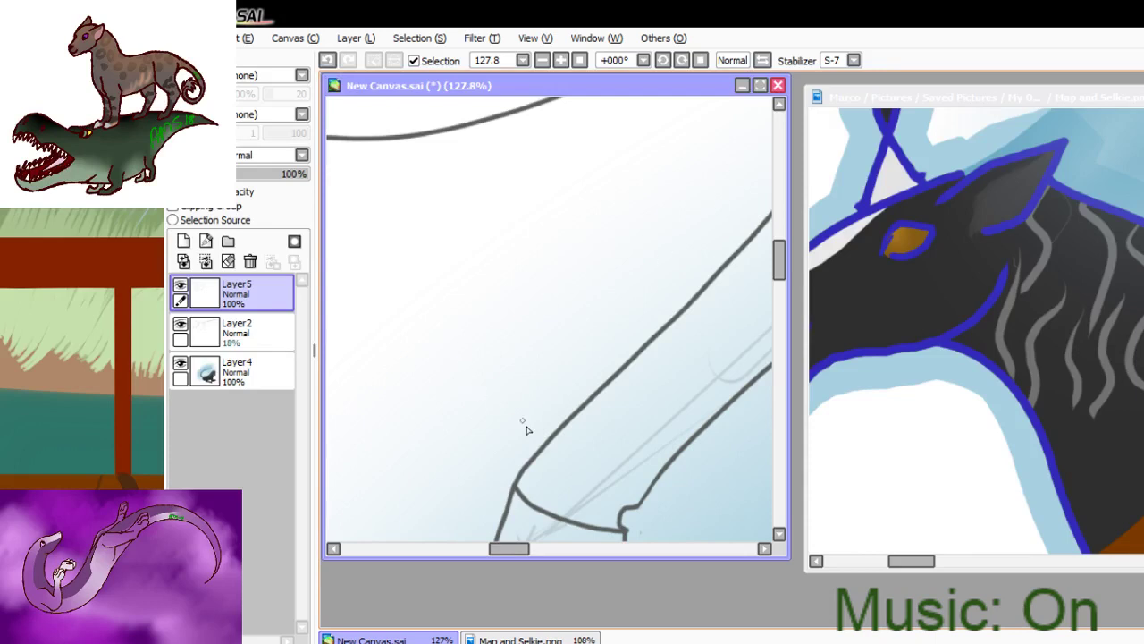
{"action": "left_click_drag", "start_coordinate": [511, 543], "coordinate": [560, 544]}
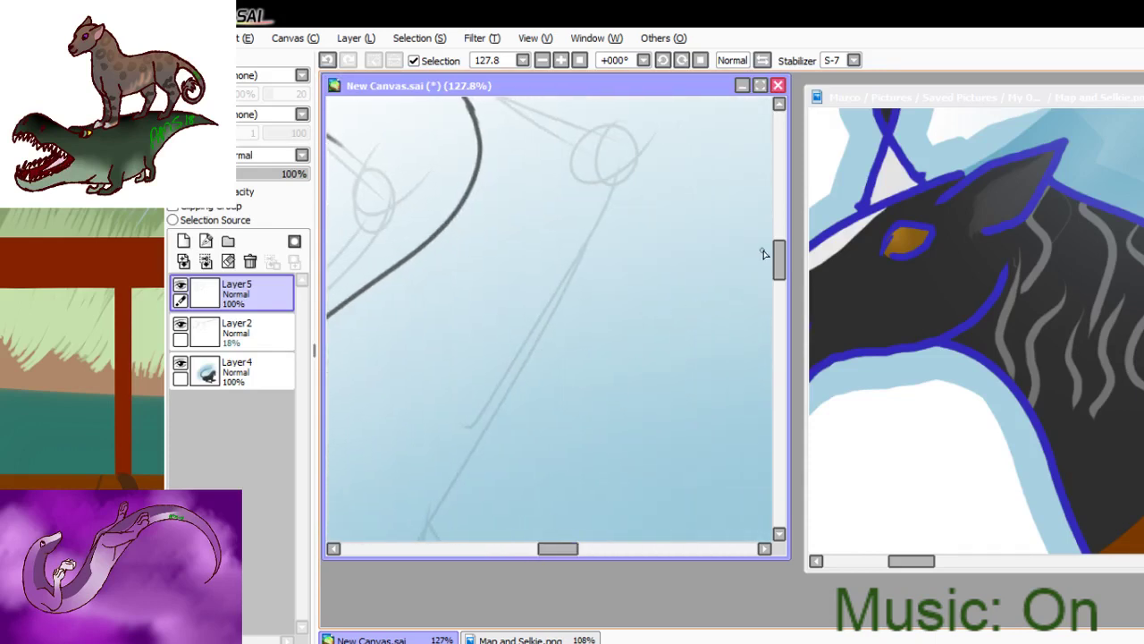
{"action": "left_click_drag", "start_coordinate": [781, 254], "coordinate": [787, 213]}
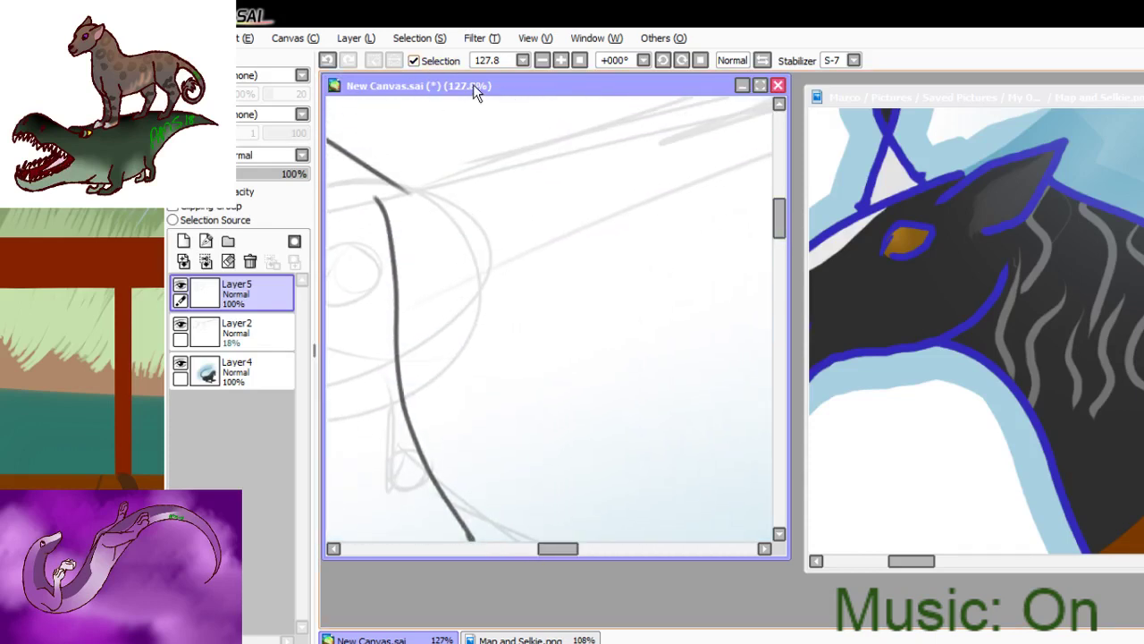
{"action": "left_click", "coordinate": [541, 62]}
{"action": "left_click", "coordinate": [543, 60]}
{"action": "left_click", "coordinate": [543, 60]}
{"action": "left_click", "coordinate": [542, 60]}
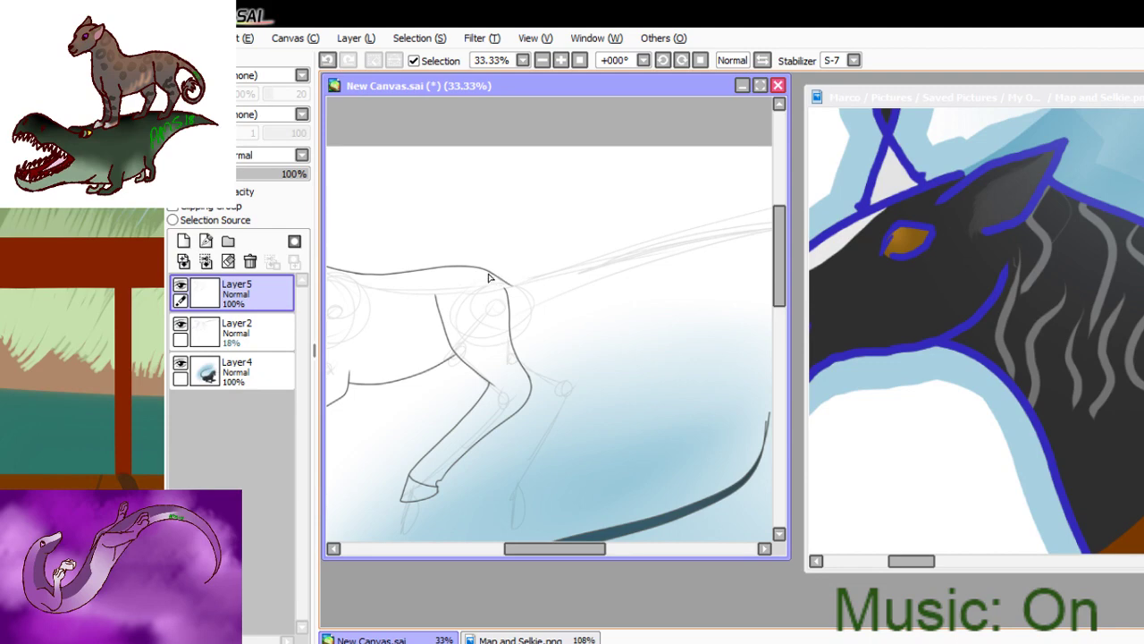
{"action": "left_click_drag", "start_coordinate": [503, 277], "coordinate": [585, 273]}
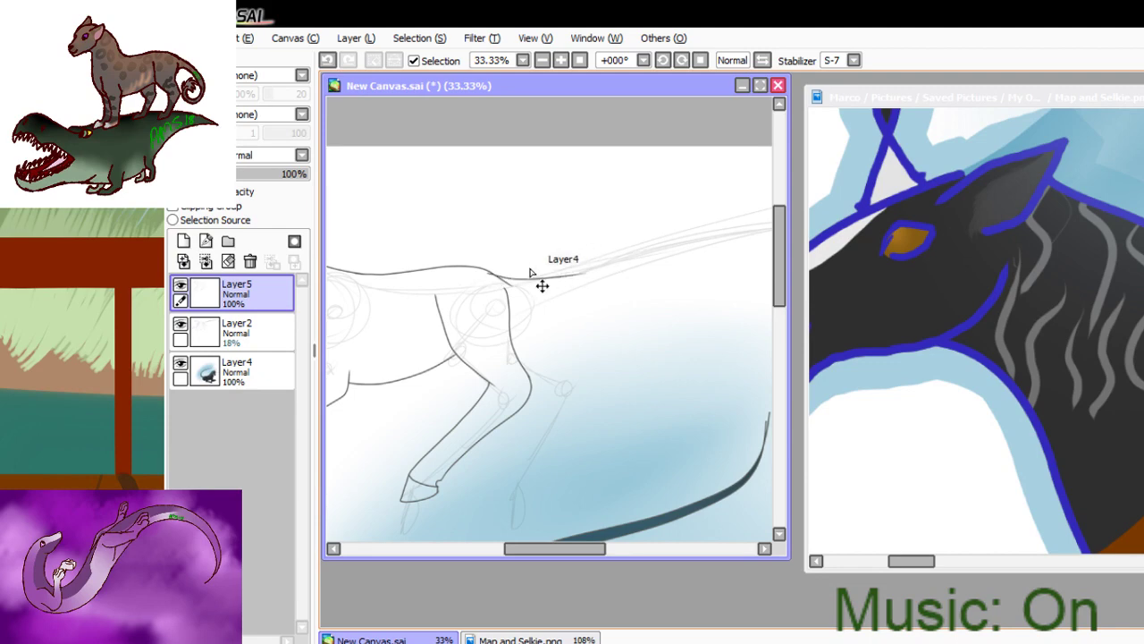
{"action": "key", "text": "ctrl+z"}
{"action": "left_click_drag", "start_coordinate": [492, 277], "coordinate": [796, 254]}
{"action": "left_click_drag", "start_coordinate": [545, 543], "coordinate": [568, 542]}
{"action": "key", "text": "ctrl+z"}
- Add a new layer and draw the tail's long upper line on it, arching from the rump and sloping down at the tip
{"action": "left_click", "coordinate": [183, 240]}
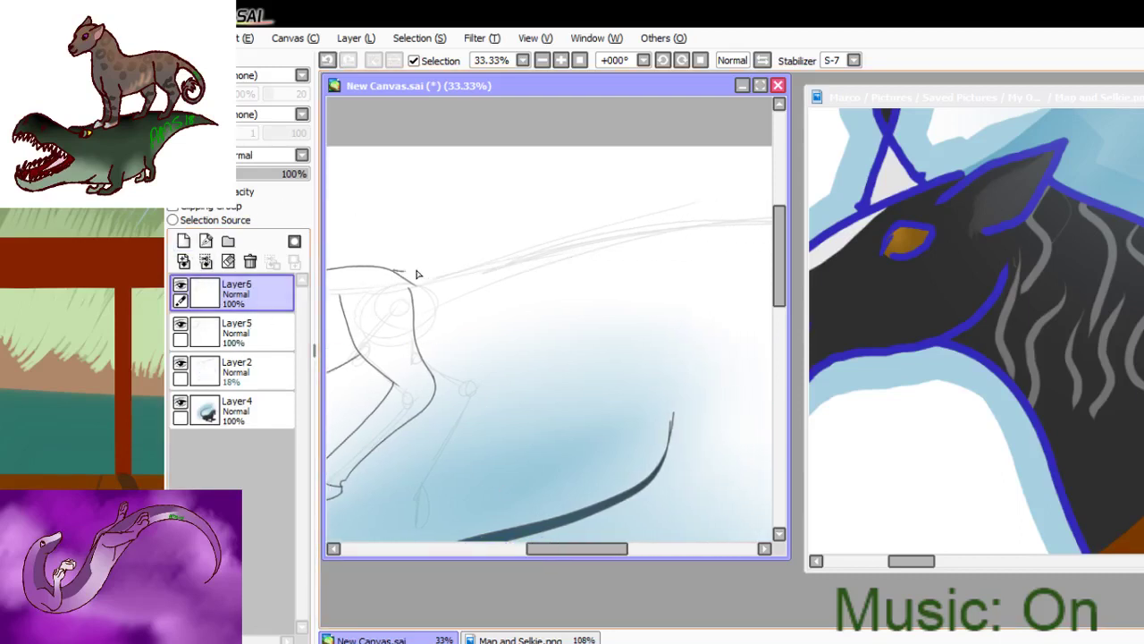
{"action": "key", "text": "ctrl+z"}
{"action": "mouse_move", "coordinate": [394, 270]}
{"action": "left_mouse_down"}
{"action": "mouse_move", "coordinate": [549, 253]}
{"action": "mouse_move", "coordinate": [715, 261]}
{"action": "mouse_move", "coordinate": [746, 277]}
{"action": "left_mouse_up"}
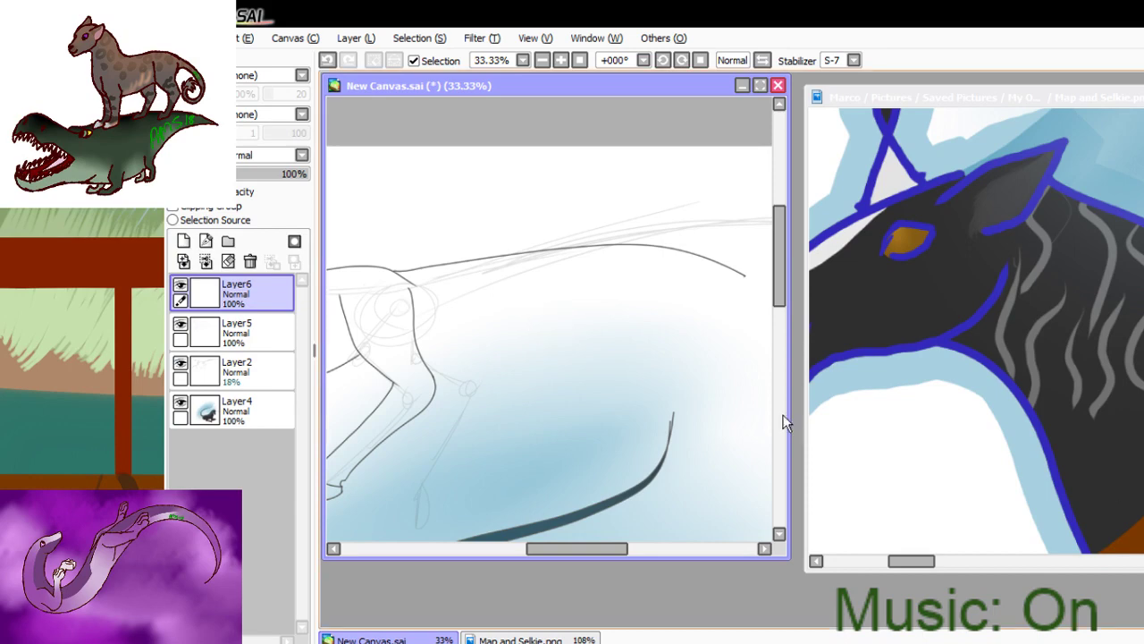
- Select the whole tail line and paste a copy of it onto another new layer
{"action": "mouse_move", "coordinate": [385, 279]}
{"action": "left_mouse_down"}
{"action": "mouse_move", "coordinate": [651, 271]}
{"action": "mouse_move", "coordinate": [723, 255]}
{"action": "mouse_move", "coordinate": [628, 263]}
{"action": "mouse_move", "coordinate": [760, 281]}
{"action": "mouse_move", "coordinate": [683, 327]}
{"action": "left_mouse_up"}
{"action": "key", "text": "ctrl+shift+n"}
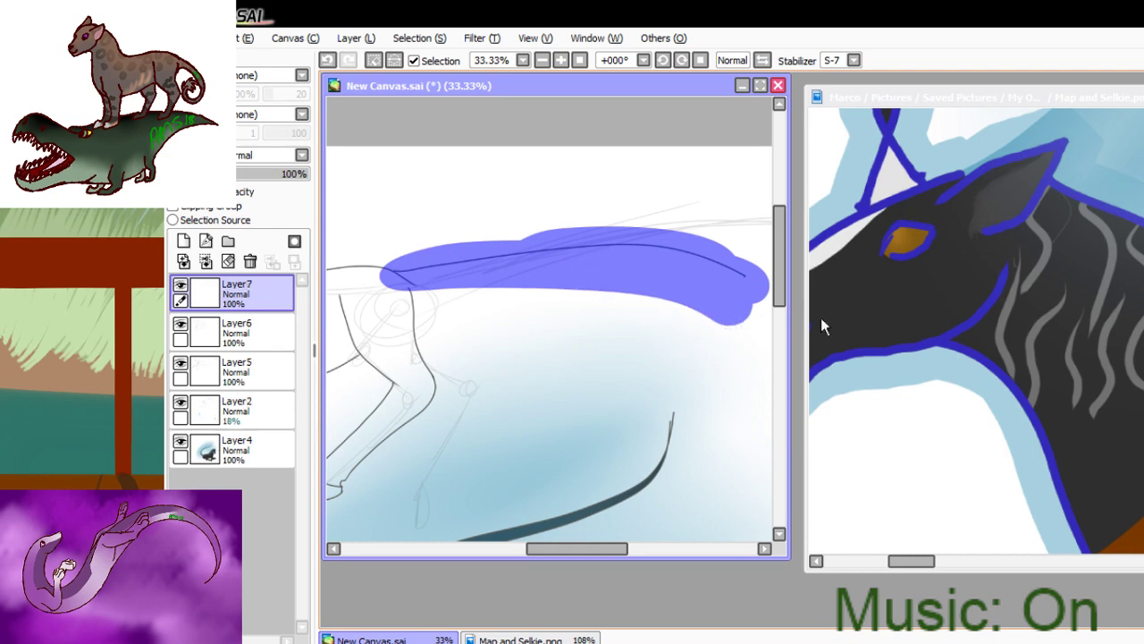
{"action": "key", "text": "b"}
{"action": "key", "text": "ctrl+t"}
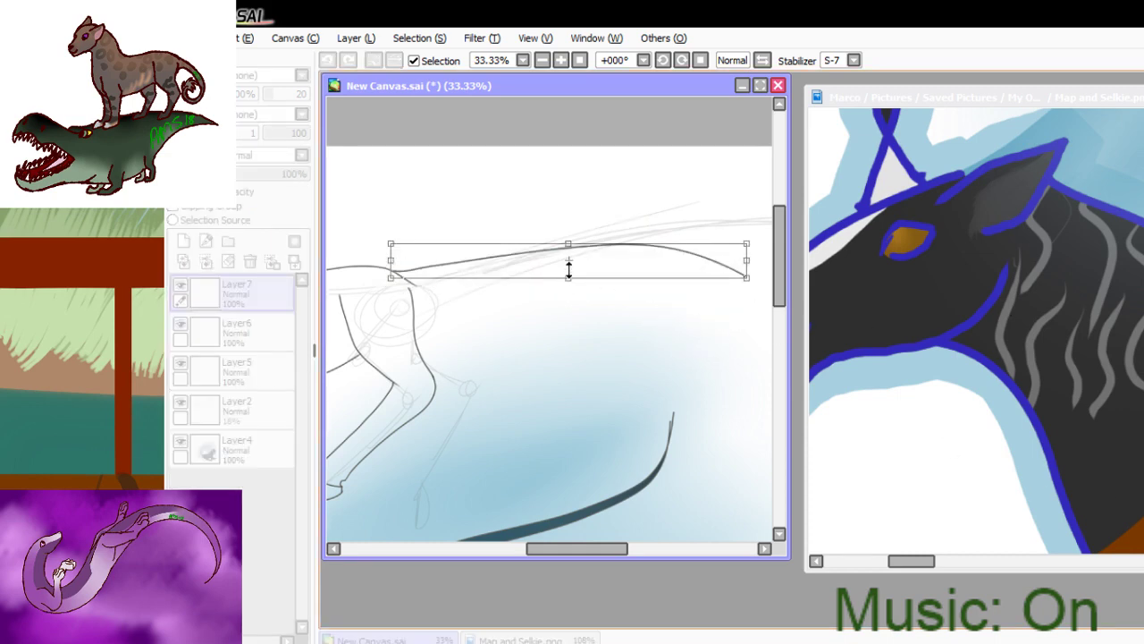
{"action": "left_click_drag", "start_coordinate": [566, 265], "coordinate": [592, 289]}
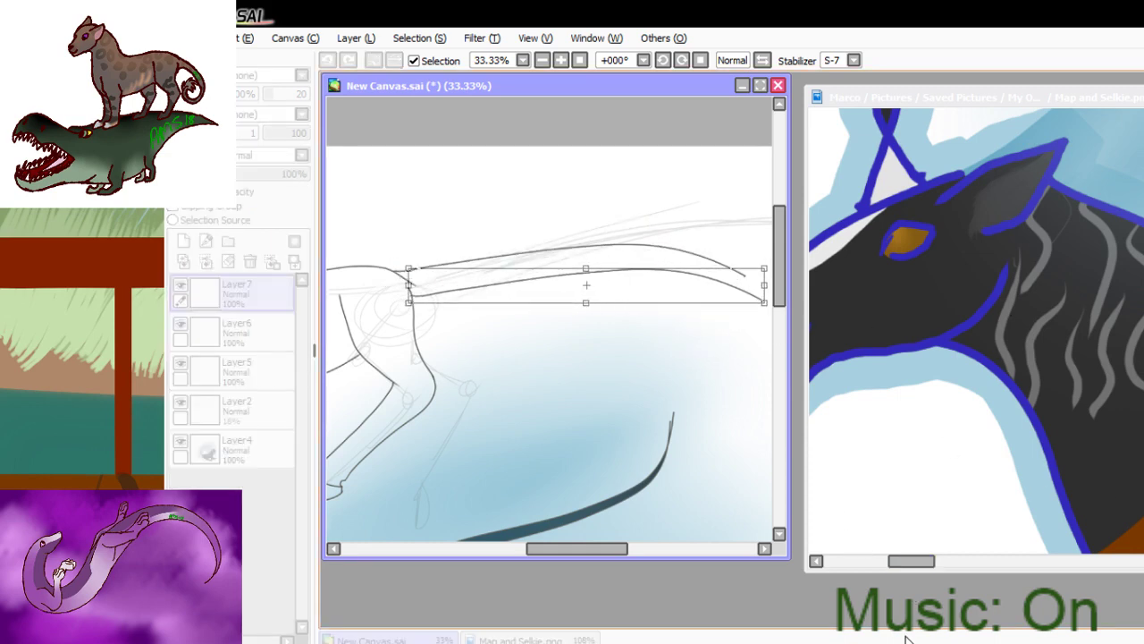
{"action": "left_click", "coordinate": [940, 640]}
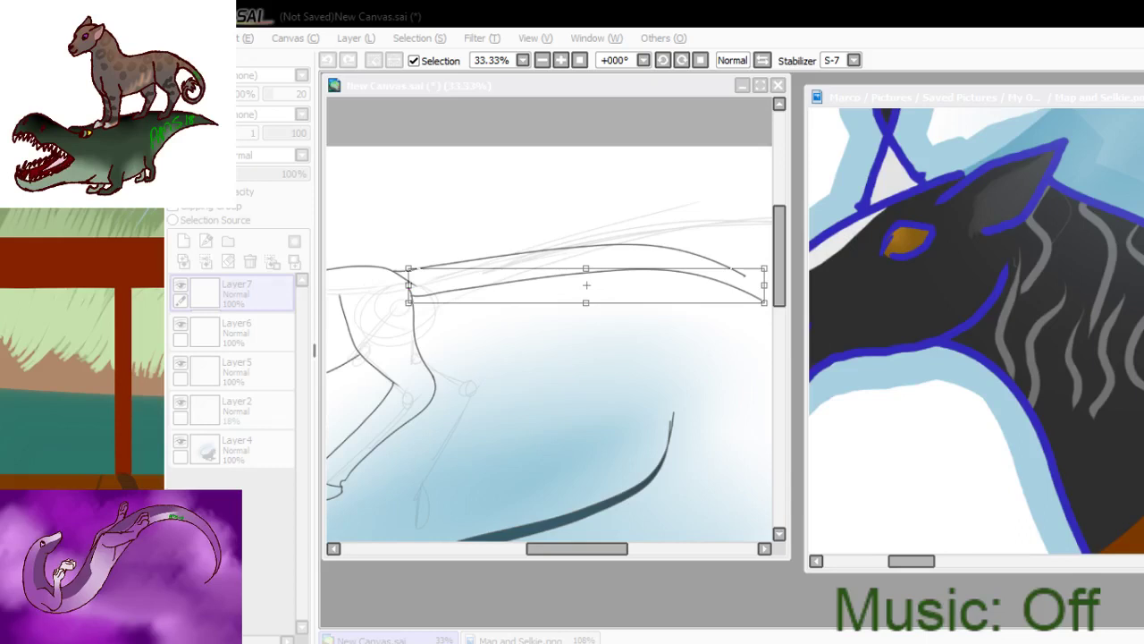
{"action": "left_click", "coordinate": [945, 622]}
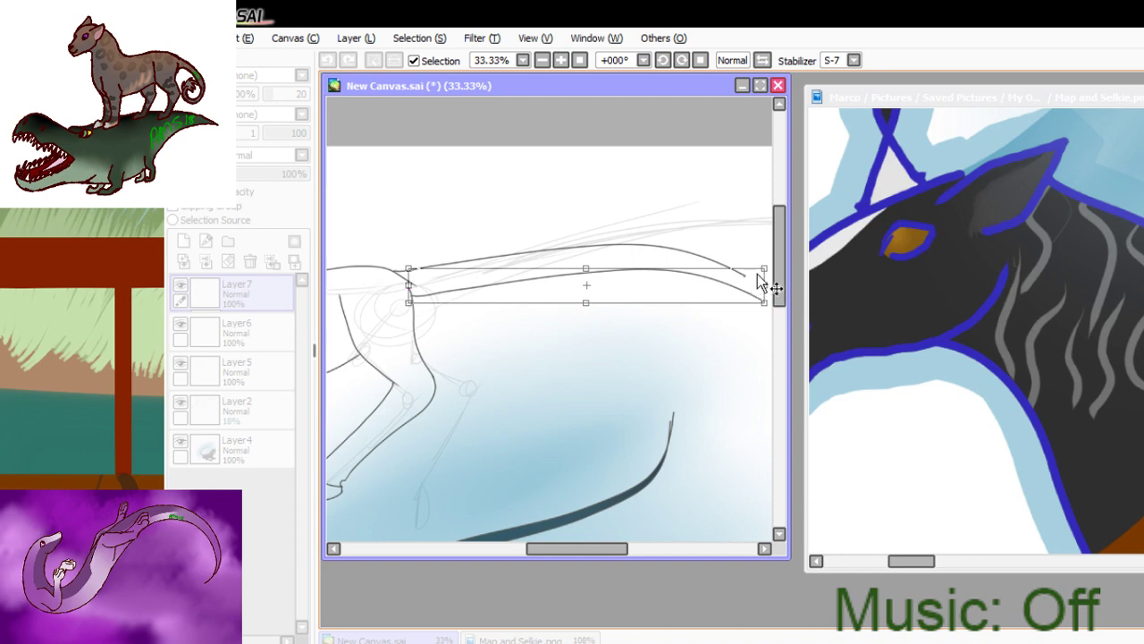
{"action": "left_click_drag", "start_coordinate": [764, 268], "coordinate": [747, 256]}
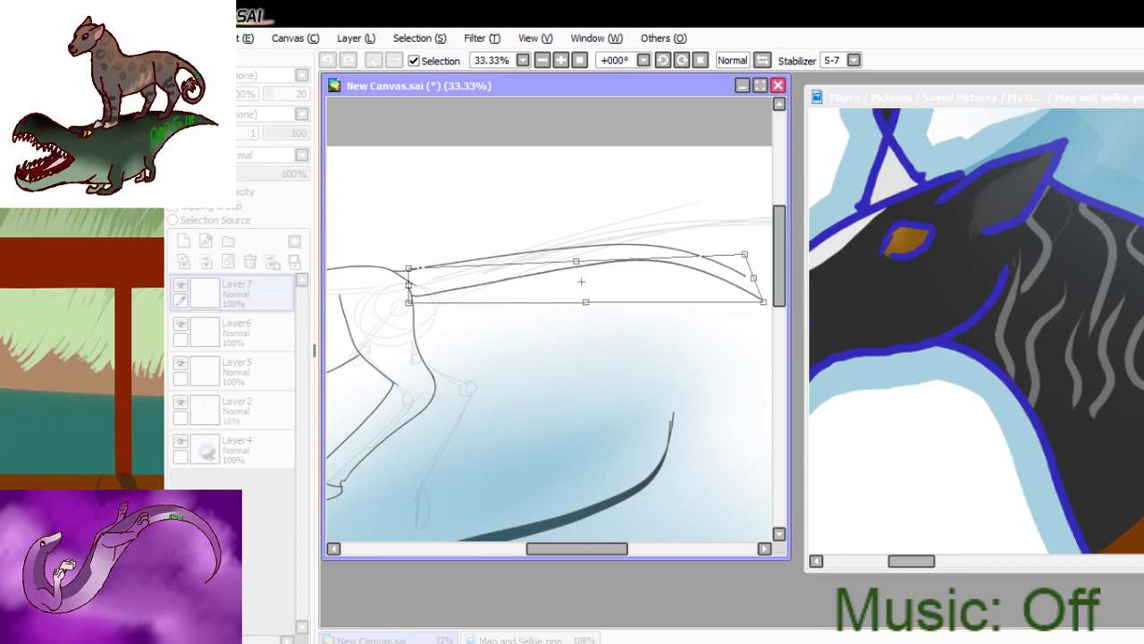
{"action": "key", "text": "Return"}
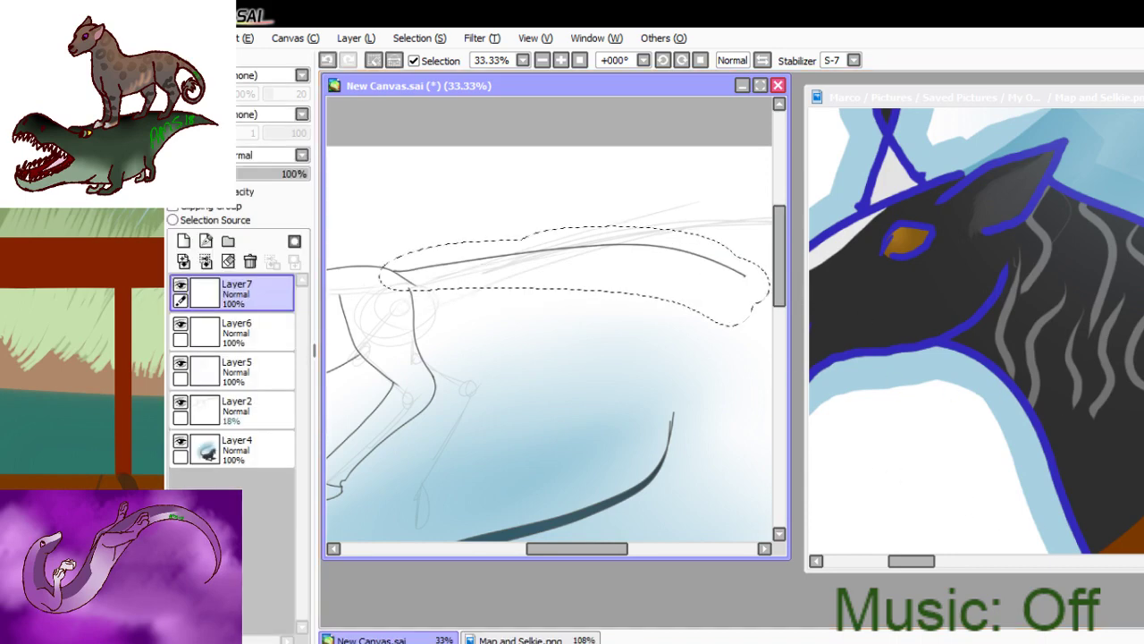
- Transform the copied tail line so its rump end drops below the original while the tips stay together, and clear the selection
{"action": "key", "text": "ctrl+t"}
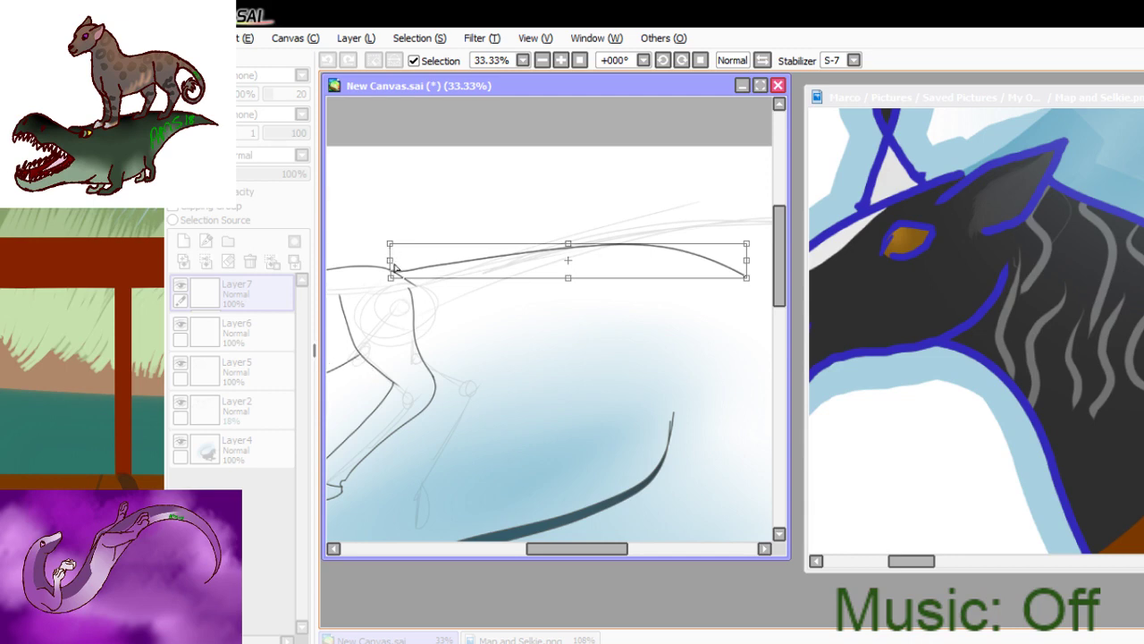
{"action": "left_click_drag", "start_coordinate": [391, 264], "coordinate": [413, 286]}
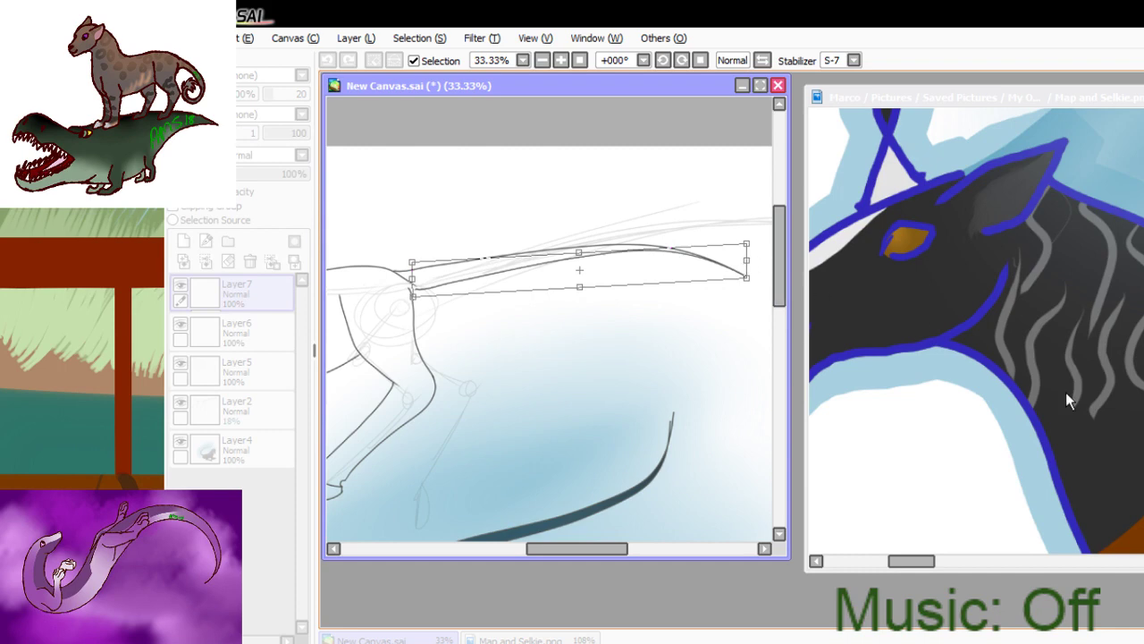
{"action": "key", "text": "Return"}
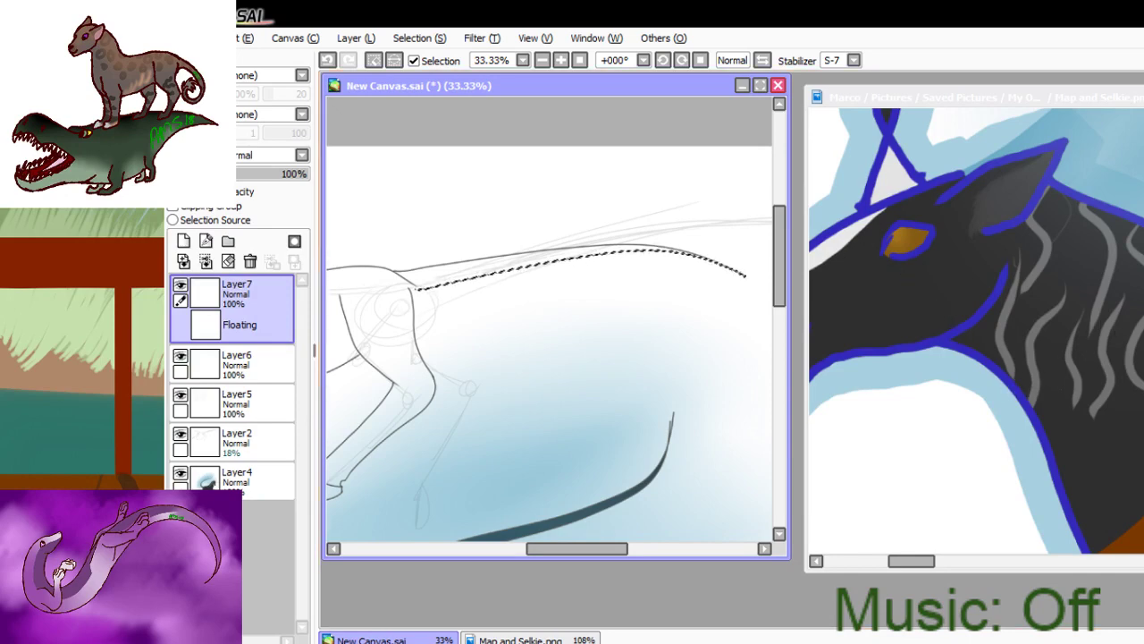
{"action": "left_click_drag", "start_coordinate": [361, 234], "coordinate": [465, 357]}
{"action": "left_click", "coordinate": [391, 60]}
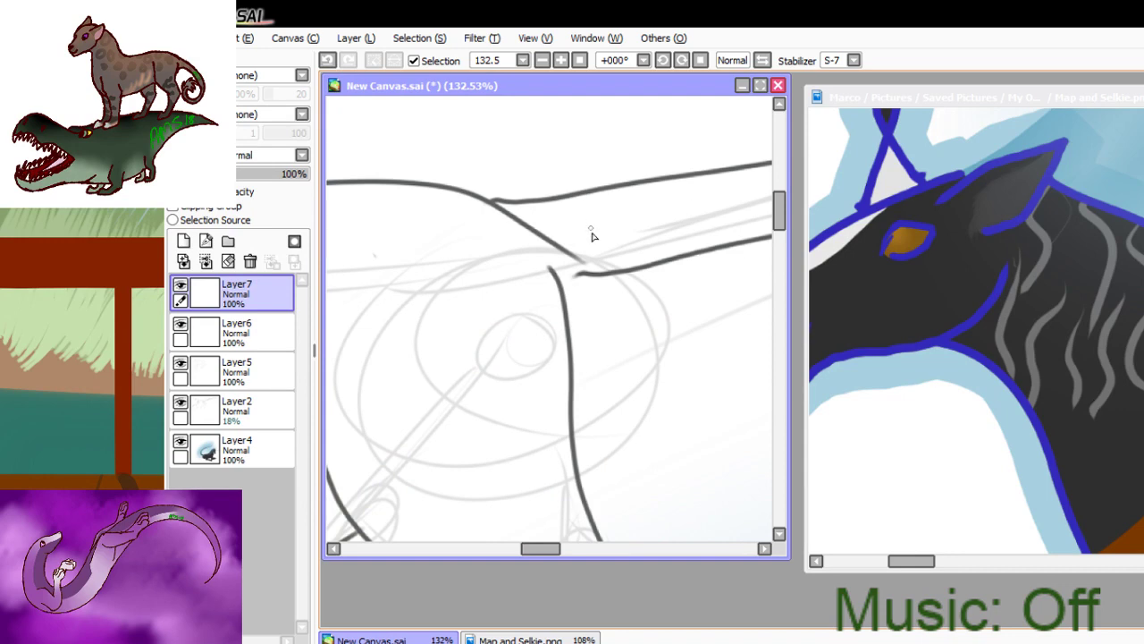
- Join the tail's lower line to the back of the thigh and erase the surplus ends of the tail, rump and thigh lines
{"action": "left_click_drag", "start_coordinate": [563, 304], "coordinate": [681, 262]}
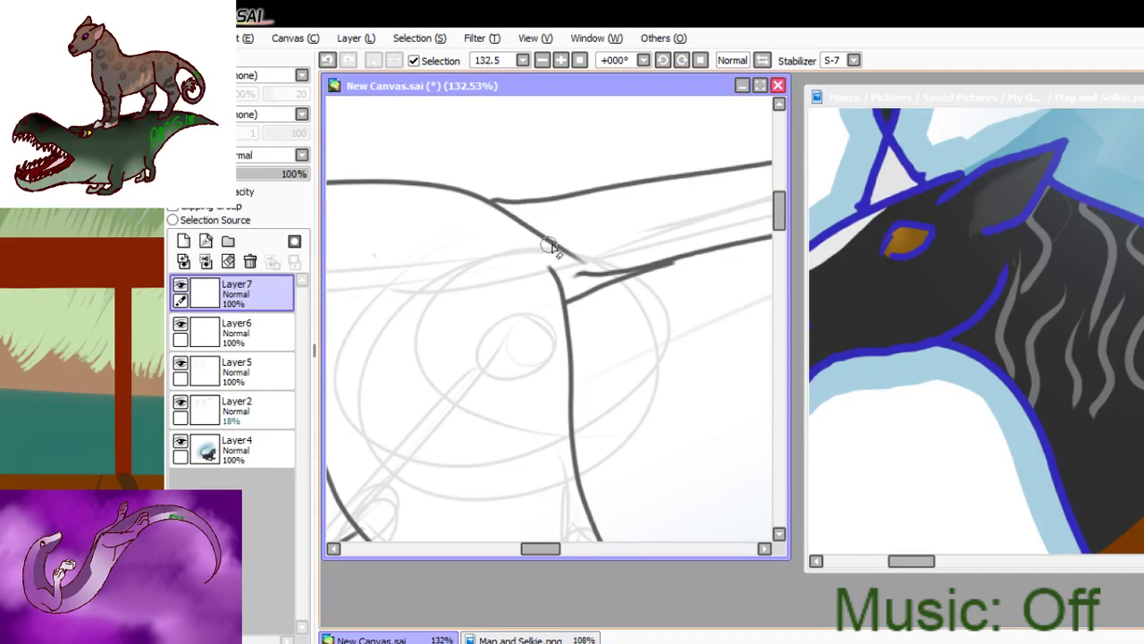
{"action": "mouse_move", "coordinate": [580, 285]}
{"action": "left_mouse_down"}
{"action": "mouse_move", "coordinate": [575, 276]}
{"action": "mouse_move", "coordinate": [640, 262]}
{"action": "left_mouse_up"}
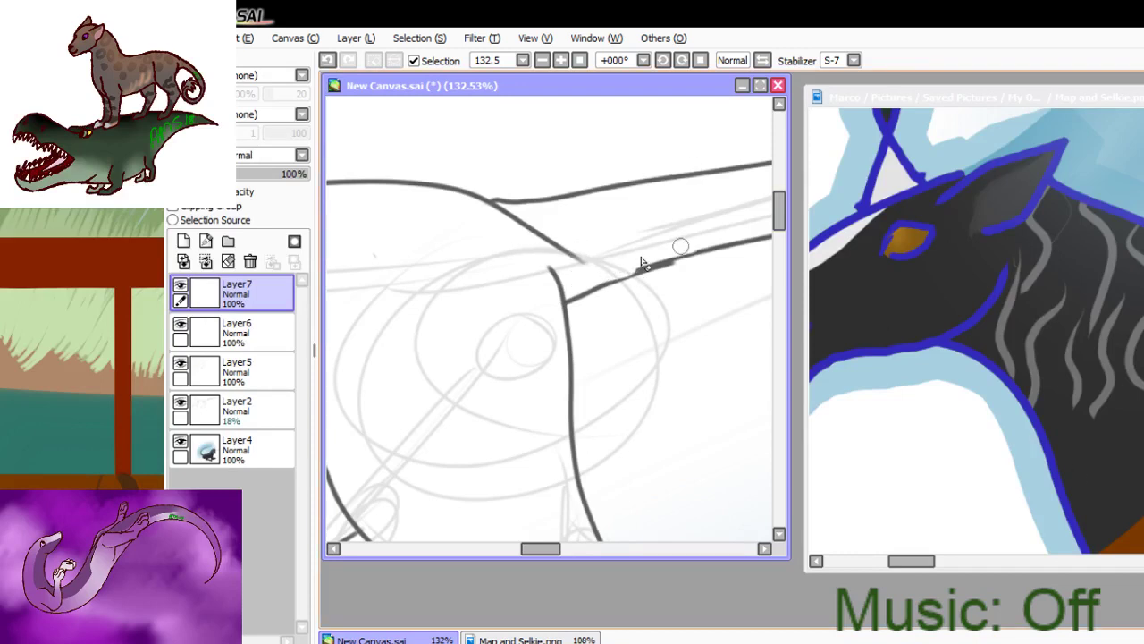
{"action": "left_click", "coordinate": [240, 327]}
{"action": "left_click", "coordinate": [250, 369]}
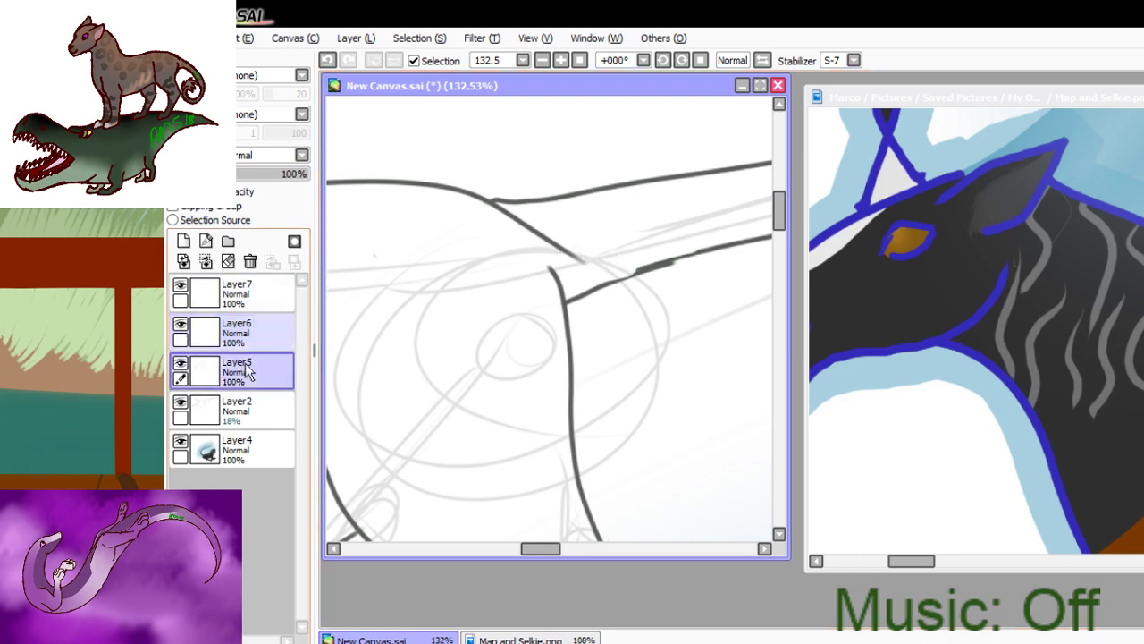
{"action": "left_click_drag", "start_coordinate": [564, 258], "coordinate": [499, 215]}
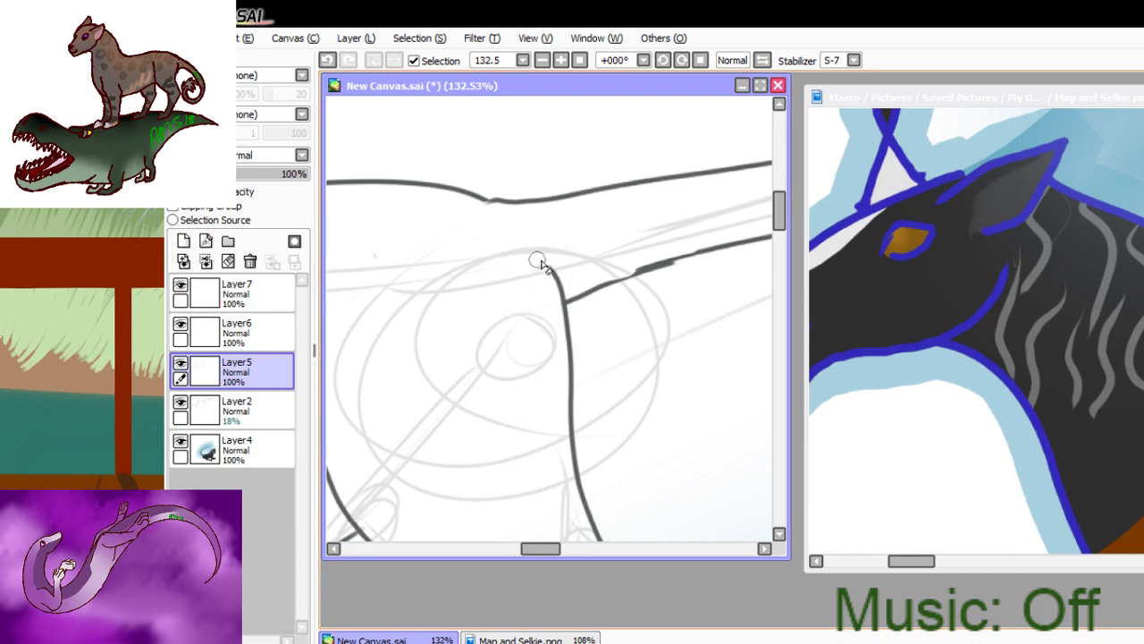
{"action": "mouse_move", "coordinate": [536, 258]}
{"action": "left_mouse_down"}
{"action": "mouse_move", "coordinate": [563, 265]}
{"action": "mouse_move", "coordinate": [568, 294]}
{"action": "left_mouse_up"}
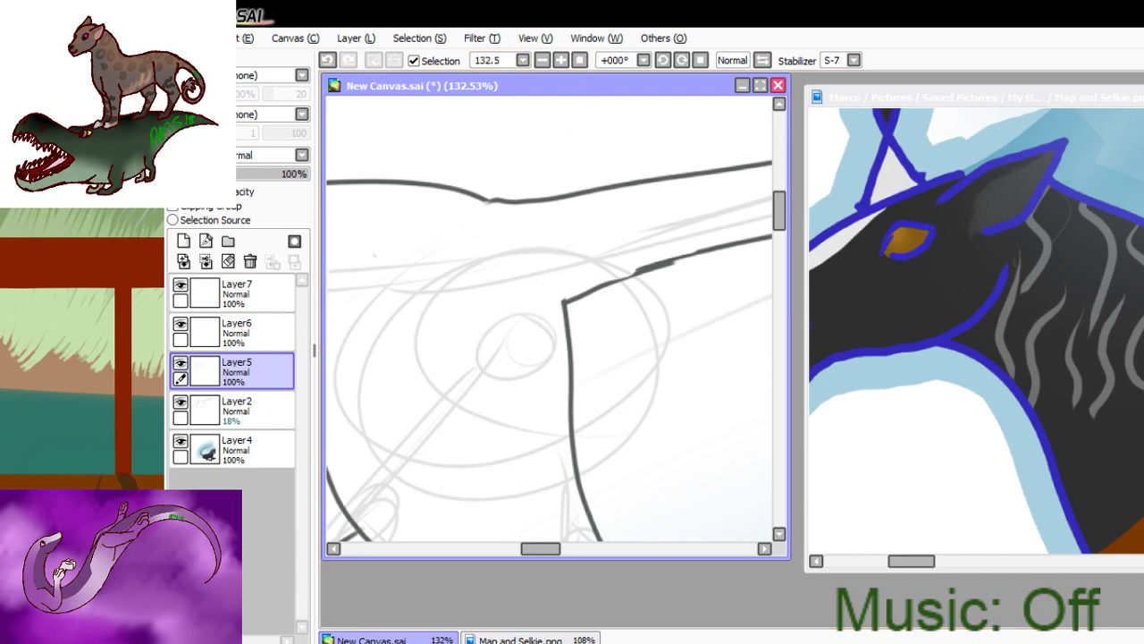
- Redraw the top of the thigh's rear edge and curve a short rump line under the tail base on Layer5, undoing the misplaced strokes
{"action": "left_click_drag", "start_coordinate": [543, 263], "coordinate": [554, 332]}
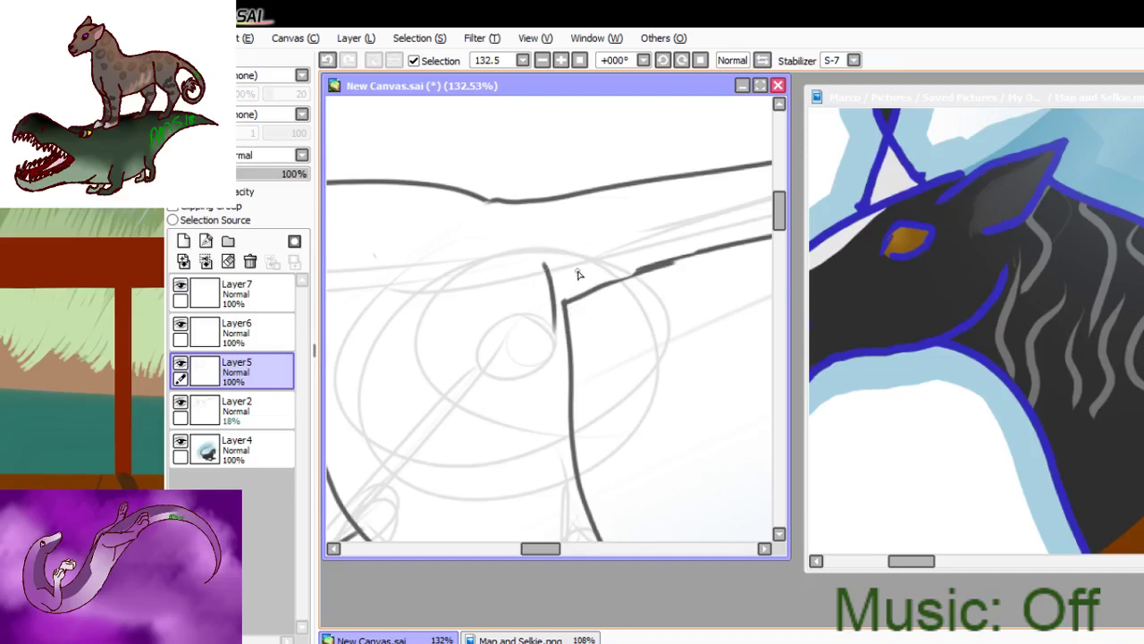
{"action": "key", "text": "ctrl+z"}
{"action": "left_click_drag", "start_coordinate": [551, 266], "coordinate": [567, 326]}
{"action": "left_click_drag", "start_coordinate": [480, 199], "coordinate": [516, 240]}
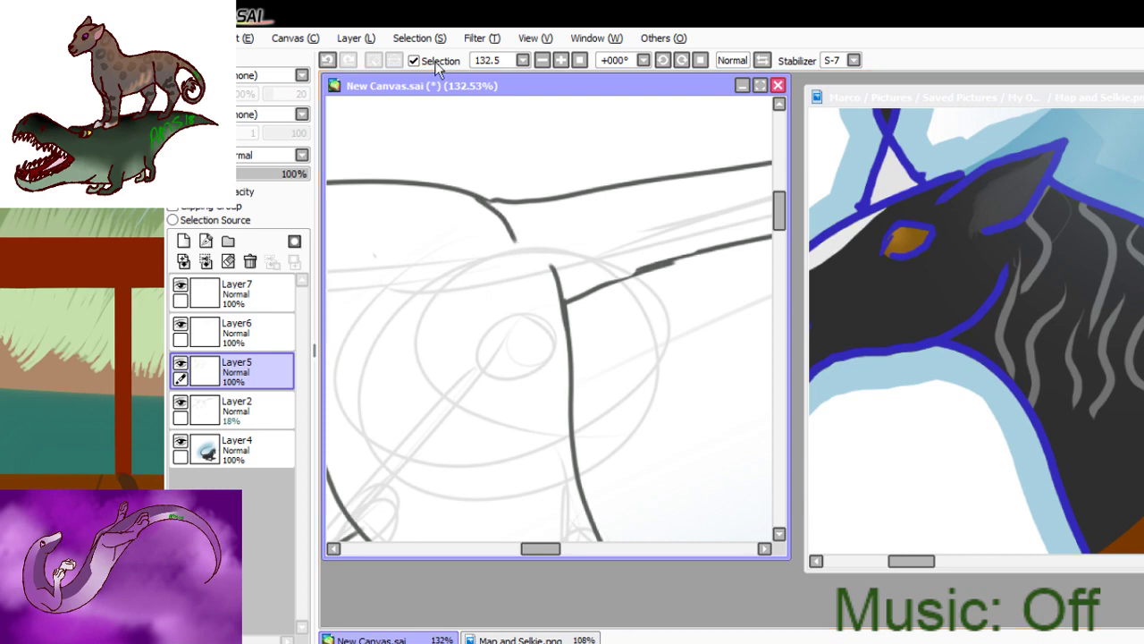
{"action": "key", "text": "ctrl+z"}
{"action": "left_click_drag", "start_coordinate": [480, 202], "coordinate": [532, 255]}
{"action": "left_click", "coordinate": [579, 60]}
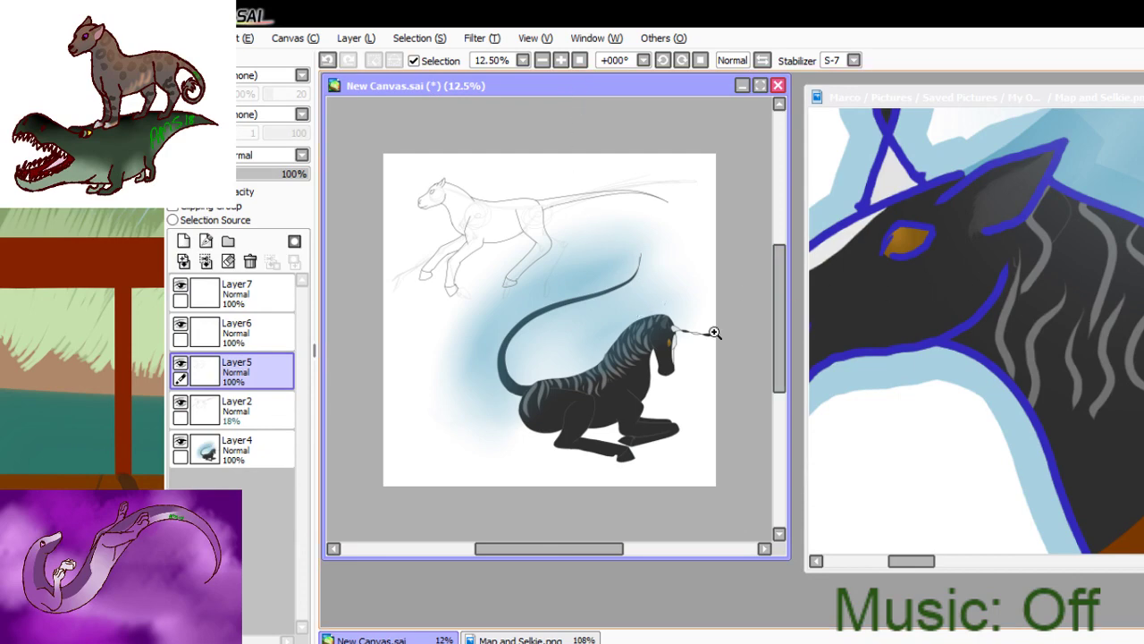
- Draw the far hind leg from thigh to hock and down to a rough hoof on Layer6, undoing the trial strokes
{"action": "left_click_drag", "start_coordinate": [497, 191], "coordinate": [601, 312]}
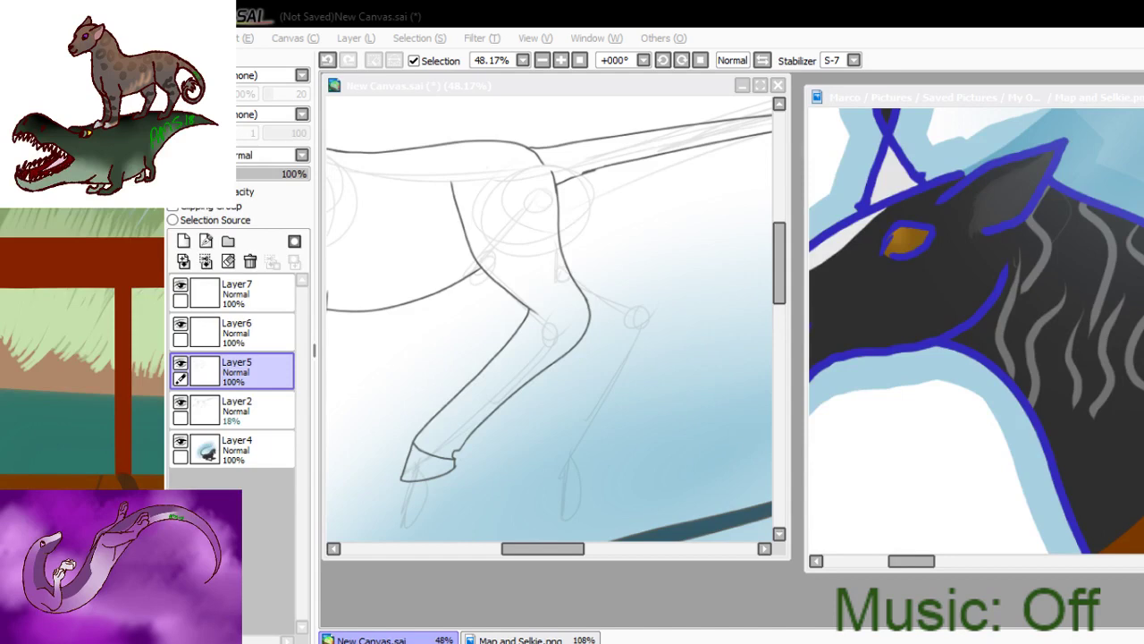
{"action": "key", "text": "alt+Tab"}
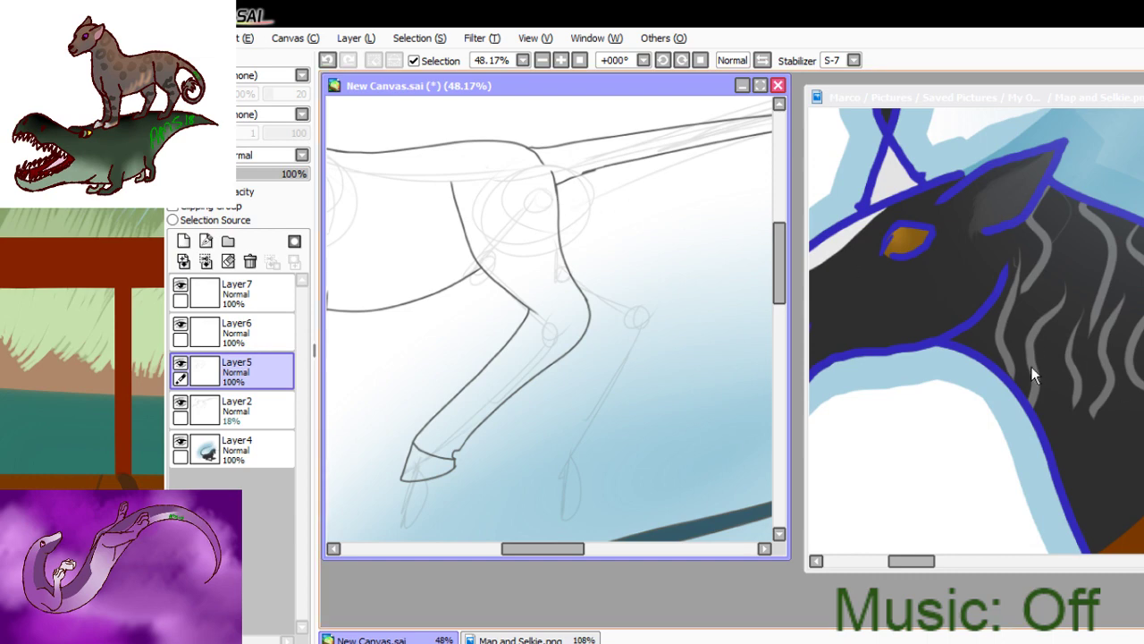
{"action": "mouse_move", "coordinate": [558, 214]}
{"action": "left_mouse_down"}
{"action": "mouse_move", "coordinate": [623, 305]}
{"action": "mouse_move", "coordinate": [589, 385]}
{"action": "left_mouse_up"}
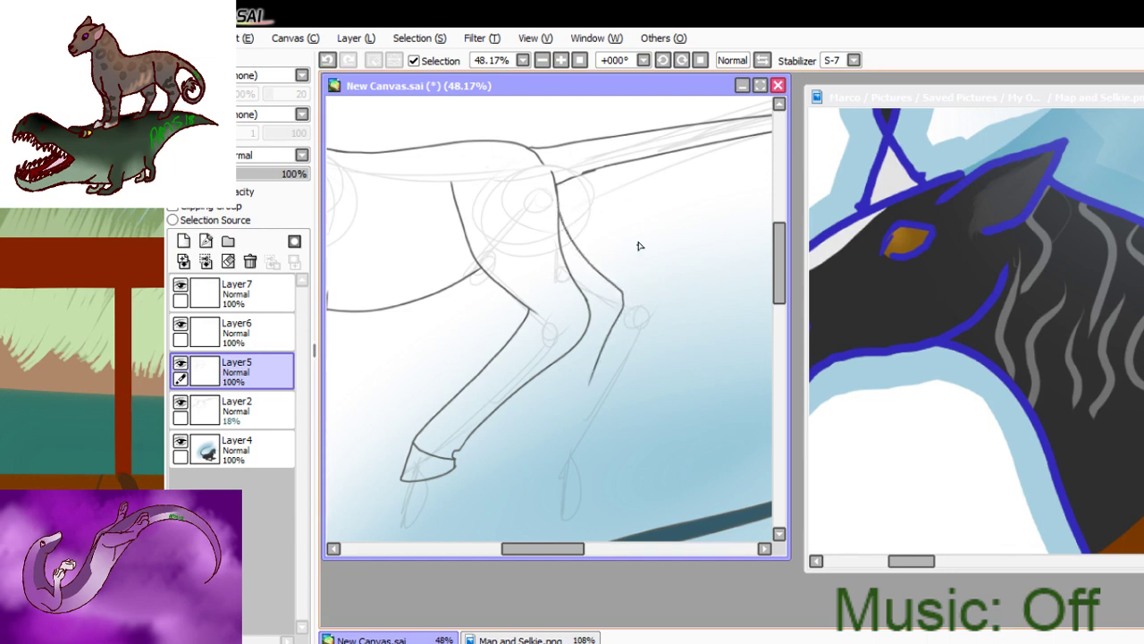
{"action": "key", "text": "ctrl+z"}
{"action": "left_click", "coordinate": [246, 332]}
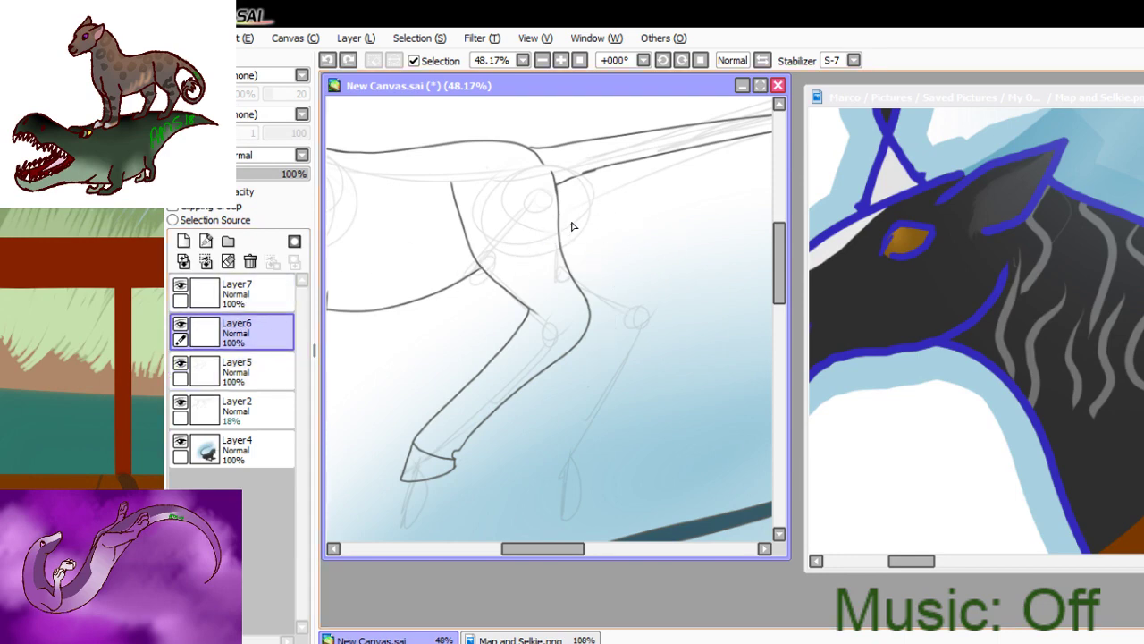
{"action": "mouse_move", "coordinate": [559, 223]}
{"action": "left_mouse_down"}
{"action": "mouse_move", "coordinate": [640, 316]}
{"action": "mouse_move", "coordinate": [611, 379]}
{"action": "mouse_move", "coordinate": [568, 357]}
{"action": "mouse_move", "coordinate": [553, 422]}
{"action": "mouse_move", "coordinate": [523, 467]}
{"action": "mouse_move", "coordinate": [523, 514]}
{"action": "mouse_move", "coordinate": [566, 491]}
{"action": "mouse_move", "coordinate": [567, 472]}
{"action": "mouse_move", "coordinate": [528, 471]}
{"action": "mouse_move", "coordinate": [562, 483]}
{"action": "left_mouse_up"}
{"action": "left_click", "coordinate": [634, 319], "text": "ctrl+shift"}
{"action": "key", "text": "ctrl+z"}
{"action": "key", "text": "ctrl+z"}
{"action": "key", "text": "ctrl+z"}
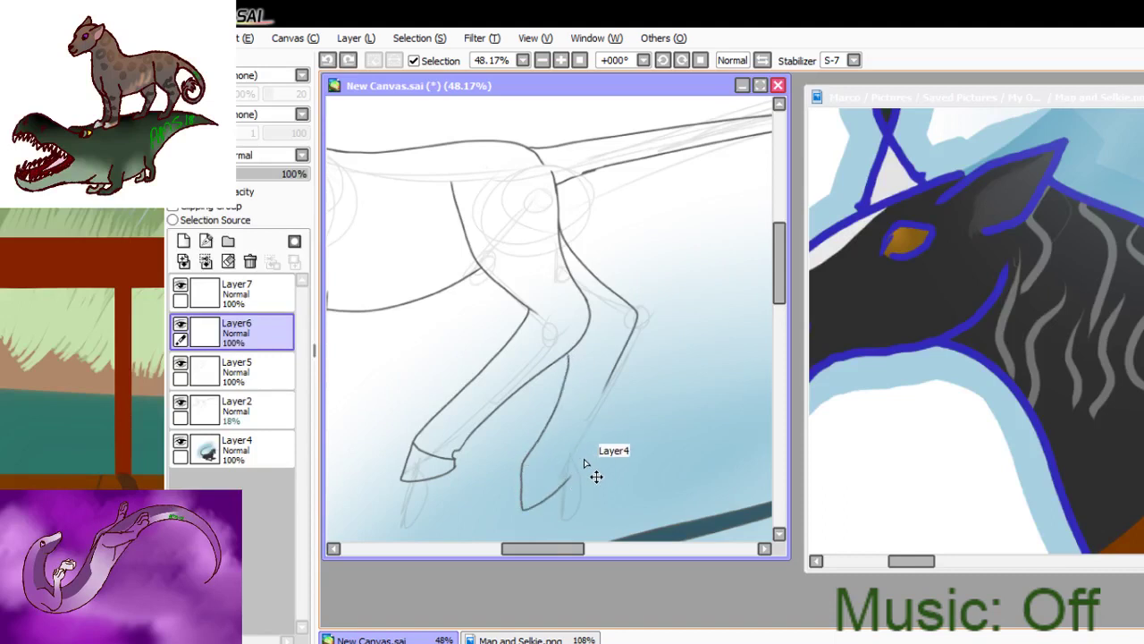
- Redraw the far hind leg's lower part with a shorter hoof, the fetlock notch and the rear edge up to the hock
{"action": "mouse_move", "coordinate": [575, 351]}
{"action": "left_mouse_down"}
{"action": "mouse_move", "coordinate": [523, 447]}
{"action": "mouse_move", "coordinate": [518, 490]}
{"action": "mouse_move", "coordinate": [578, 449]}
{"action": "mouse_move", "coordinate": [564, 449]}
{"action": "mouse_move", "coordinate": [626, 366]}
{"action": "left_mouse_up"}
{"action": "key", "text": "ctrl+z"}
{"action": "key", "text": "ctrl+z"}
{"action": "left_click_drag", "start_coordinate": [579, 444], "coordinate": [622, 363]}
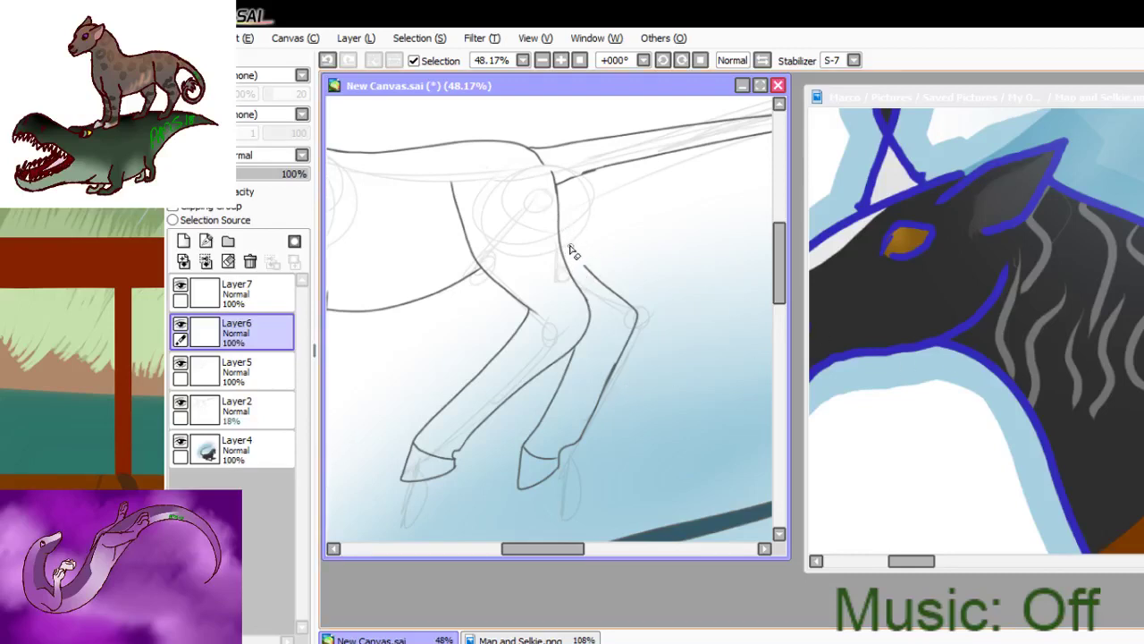
- Erase the far hind leg's upper part, select the lower leg, rotate it counterclockwise to a steeper angle and move it slightly down
{"action": "mouse_move", "coordinate": [640, 327]}
{"action": "left_mouse_down"}
{"action": "mouse_move", "coordinate": [606, 383]}
{"action": "mouse_move", "coordinate": [605, 348]}
{"action": "mouse_move", "coordinate": [497, 492]}
{"action": "mouse_move", "coordinate": [636, 368]}
{"action": "left_mouse_up"}
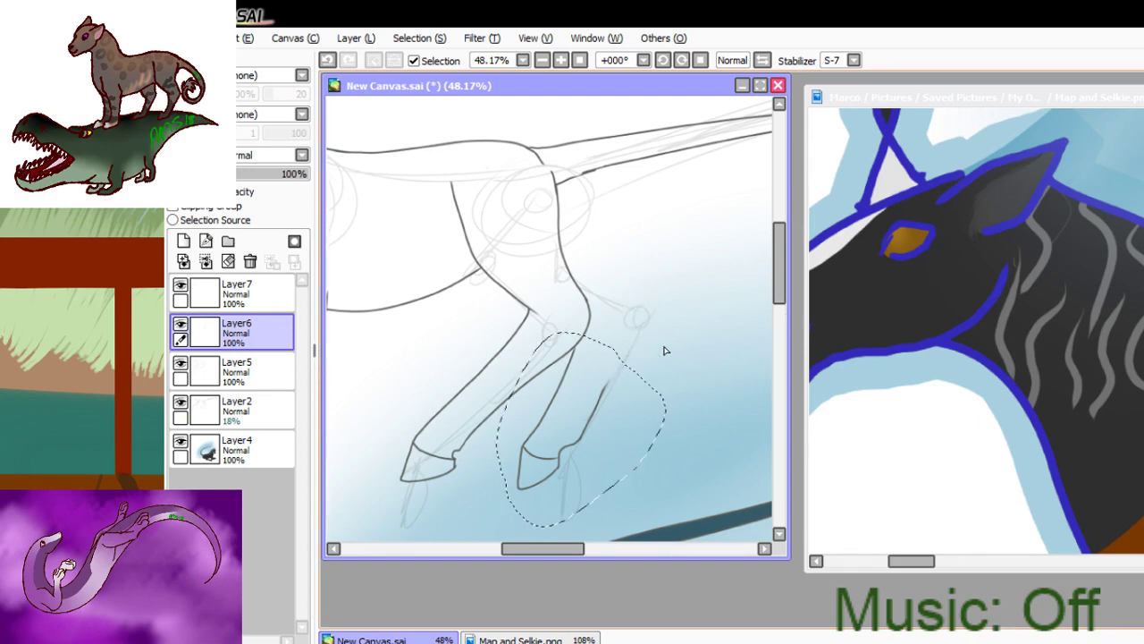
{"action": "key", "text": "ctrl+t"}
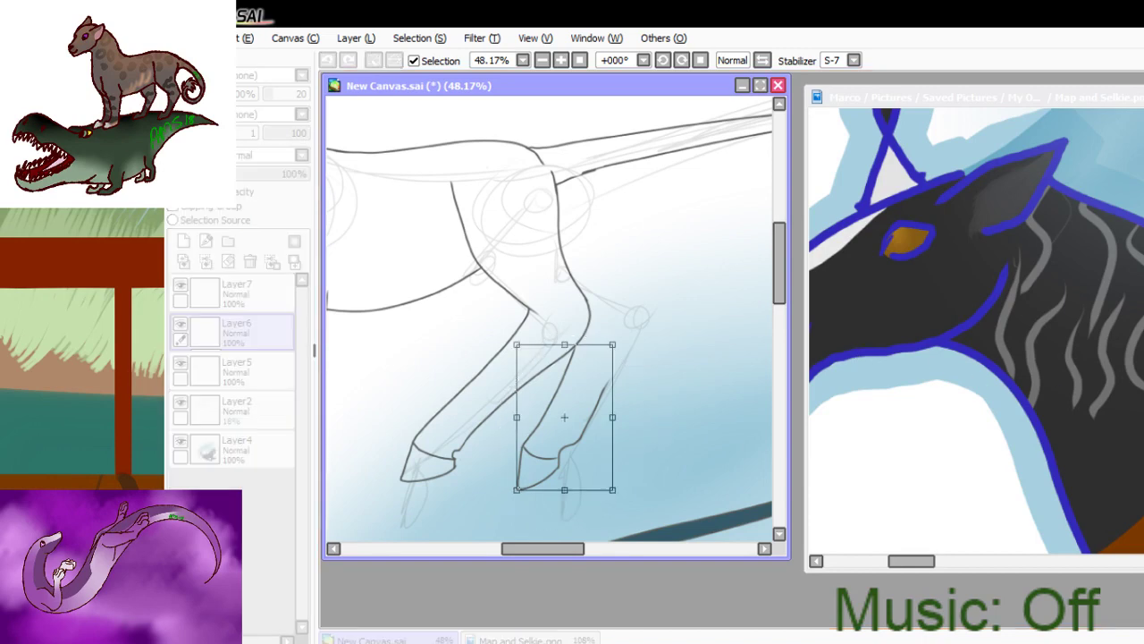
{"action": "left_click_drag", "start_coordinate": [692, 412], "coordinate": [685, 374]}
{"action": "left_click_drag", "start_coordinate": [566, 427], "coordinate": [566, 439]}
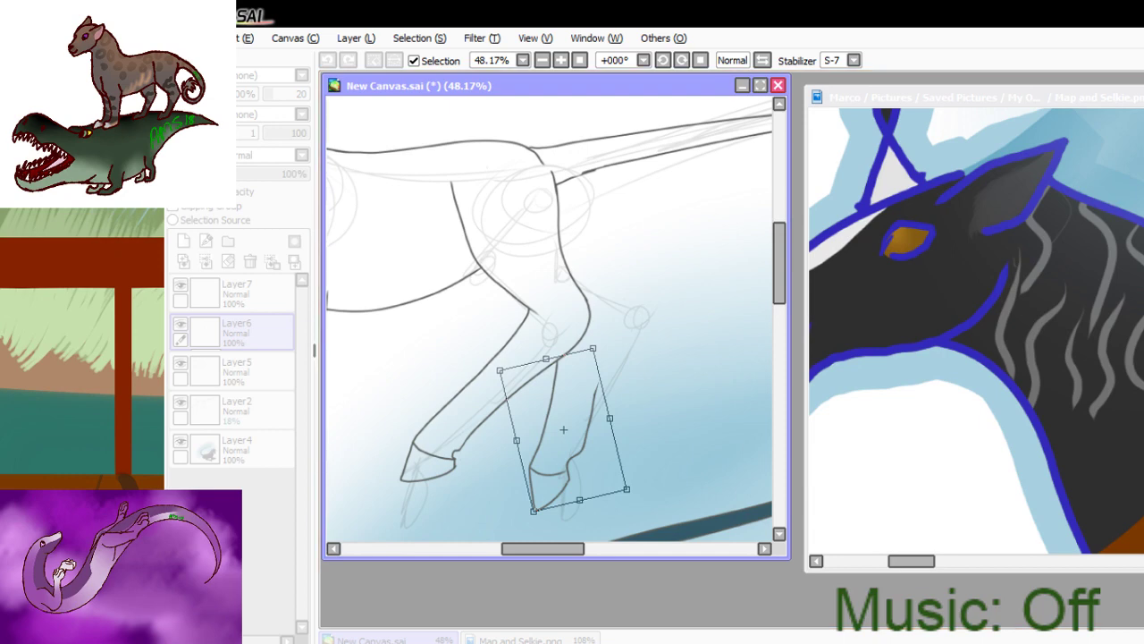
{"action": "key", "text": "Return"}
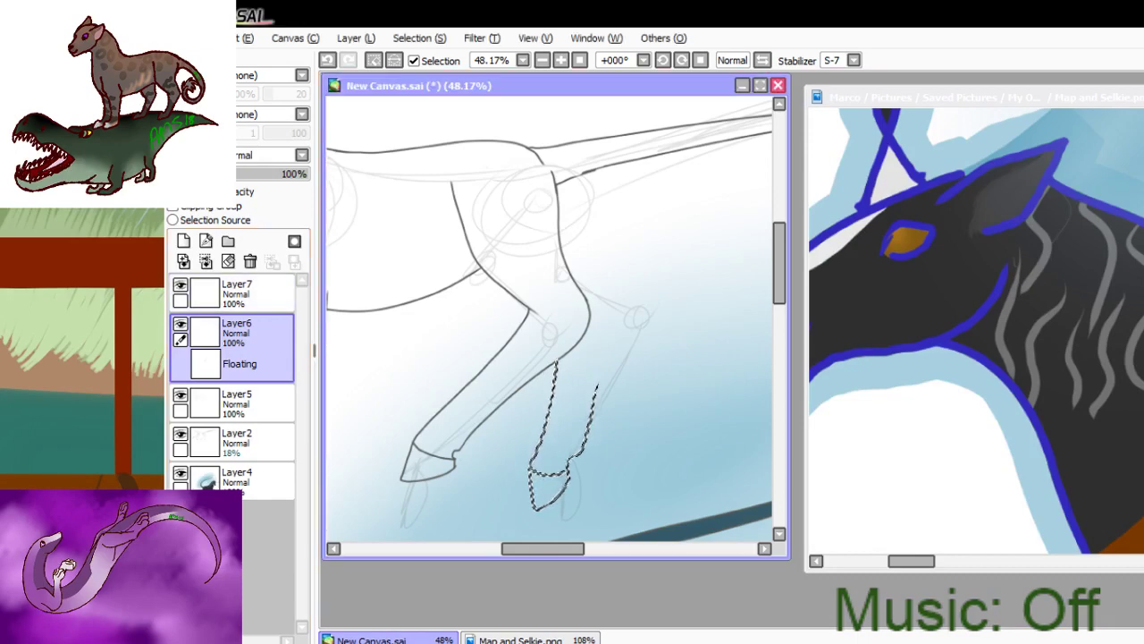
{"action": "left_click", "coordinate": [573, 304]}
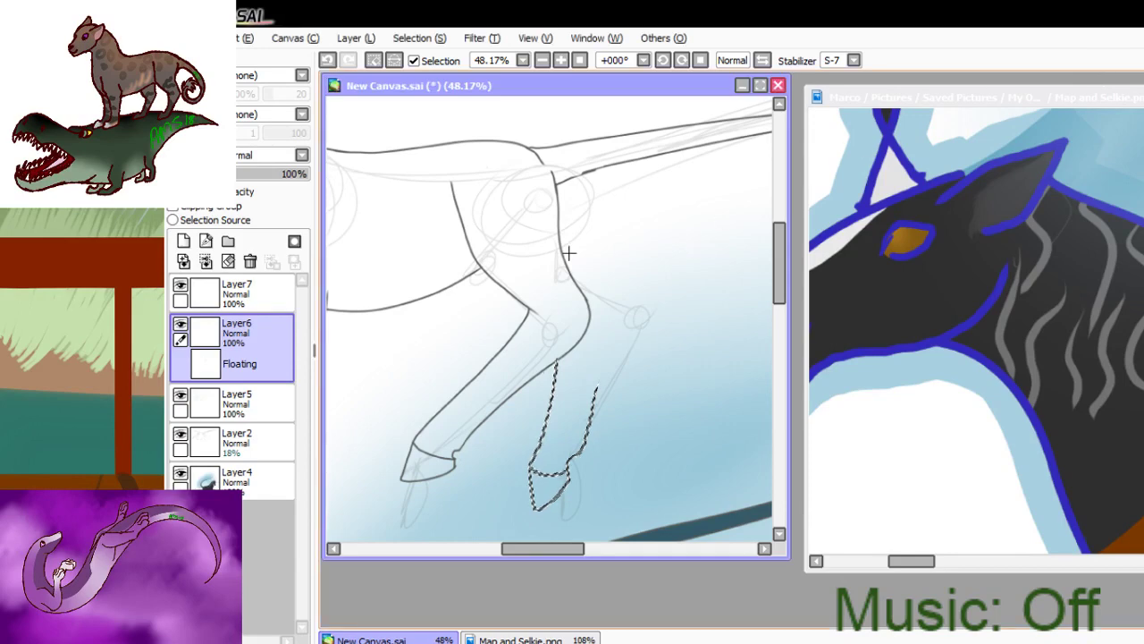
{"action": "scroll", "coordinate": [566, 268], "scroll_direction": "down", "scroll_amount": 3}
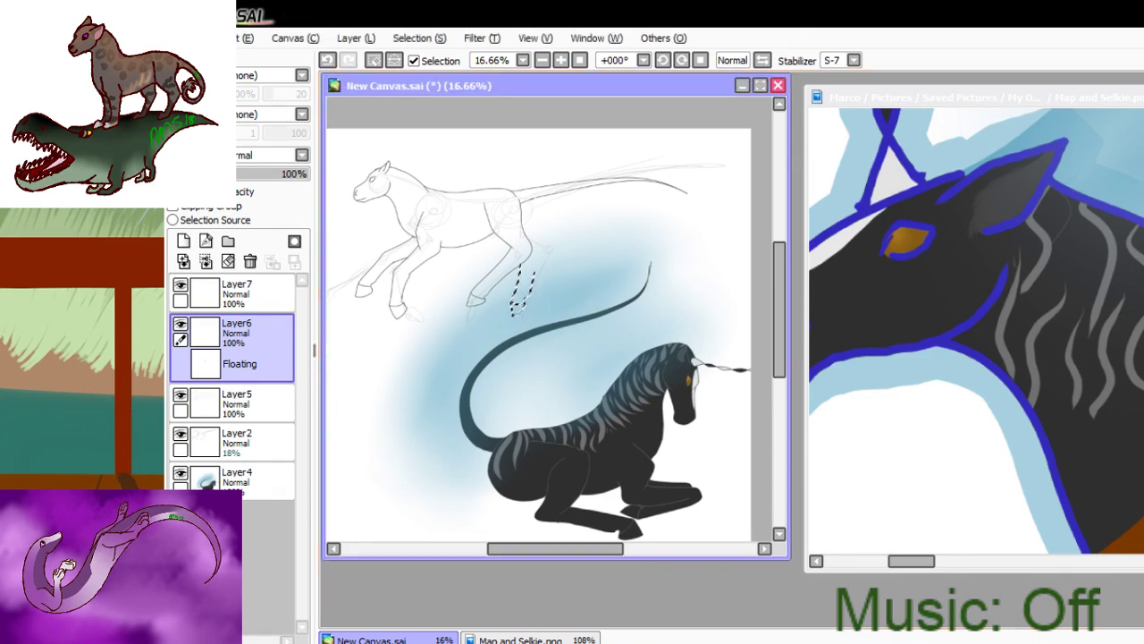
- Create a new canvas, move its window beside the unicorn drawing, and paste algebra problem 50 near the page's upper corner as a new layer
{"action": "key", "text": "ctrl+n"}
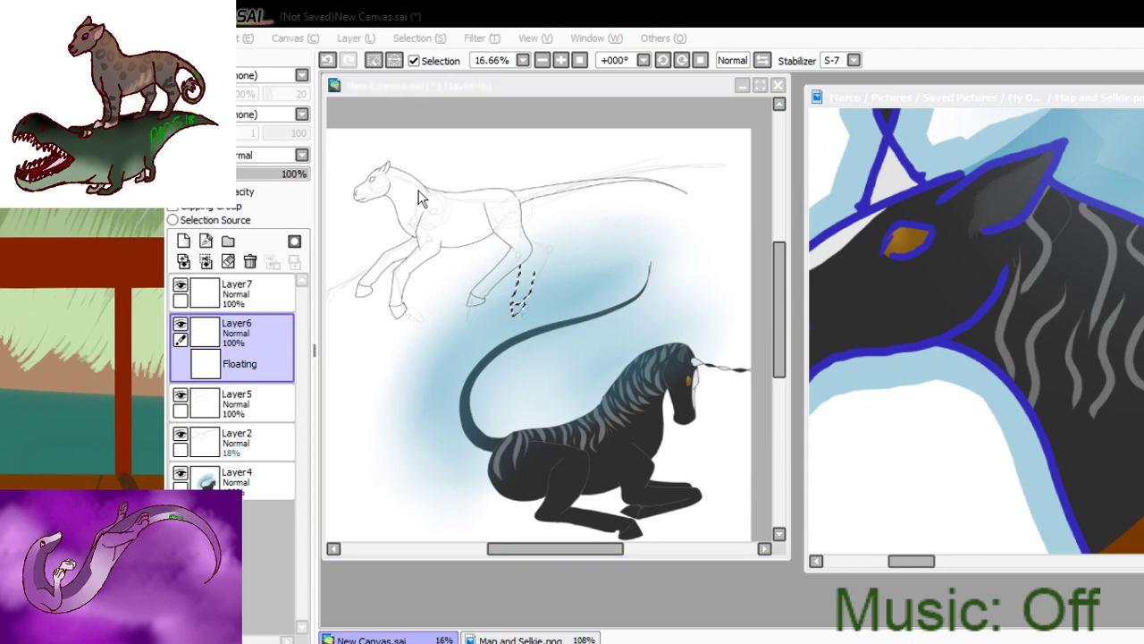
{"action": "left_click", "coordinate": [535, 287]}
{"action": "left_click_drag", "start_coordinate": [602, 143], "coordinate": [1004, 105]}
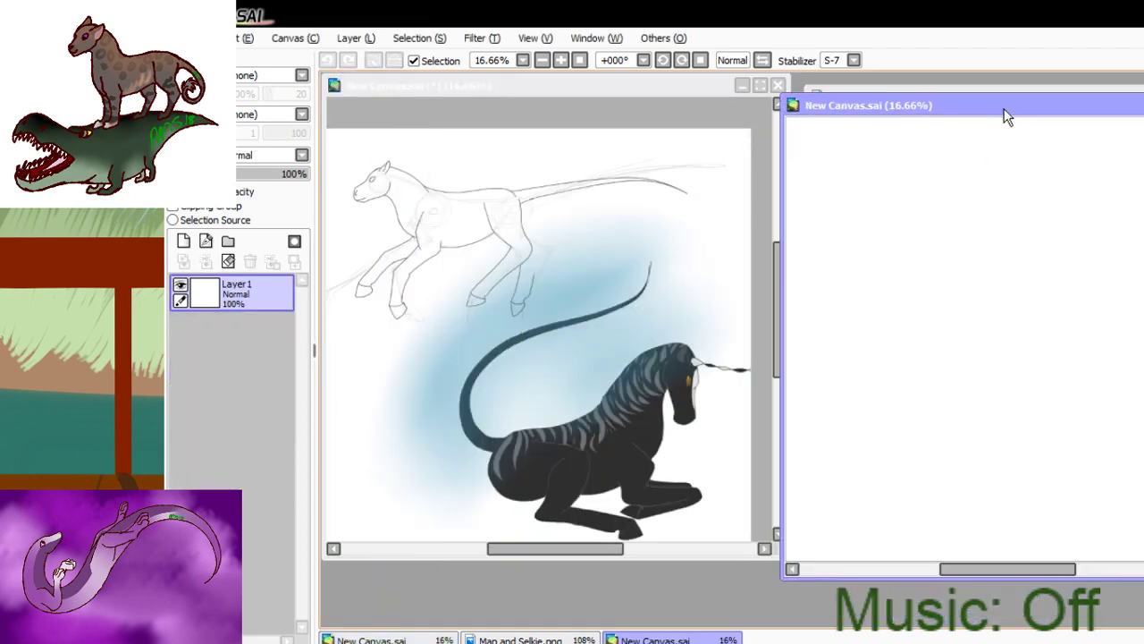
{"action": "key", "text": "ctrl+shift+n"}
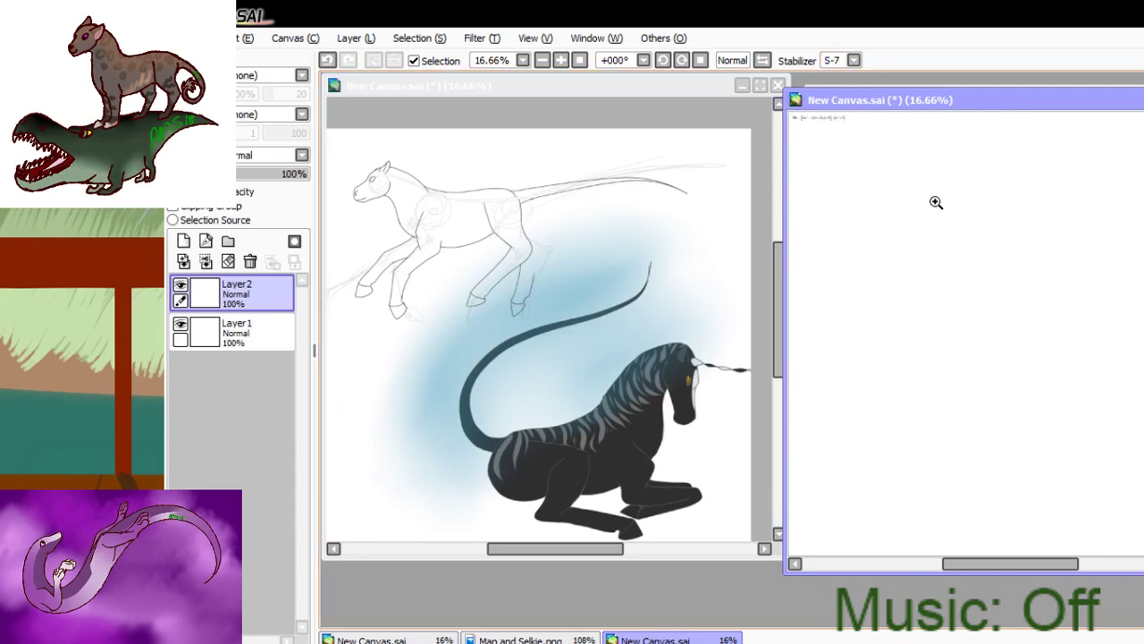
{"action": "left_click_drag", "start_coordinate": [963, 250], "coordinate": [784, 102]}
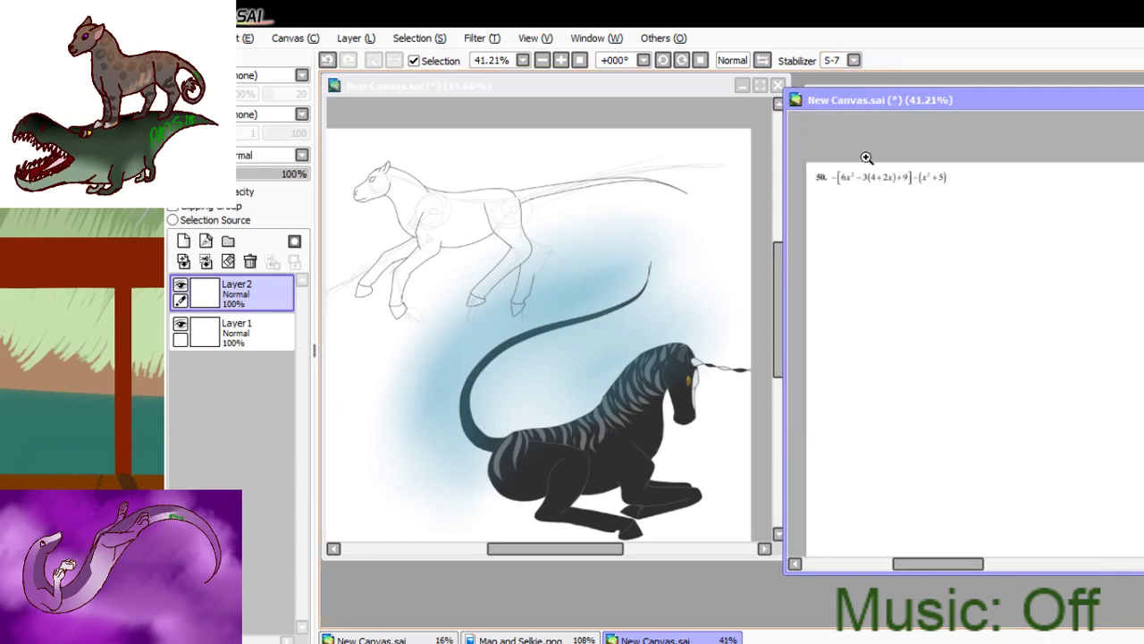
{"action": "left_click", "coordinate": [1013, 358]}
{"action": "left_click_drag", "start_coordinate": [1013, 357], "coordinate": [787, 114]}
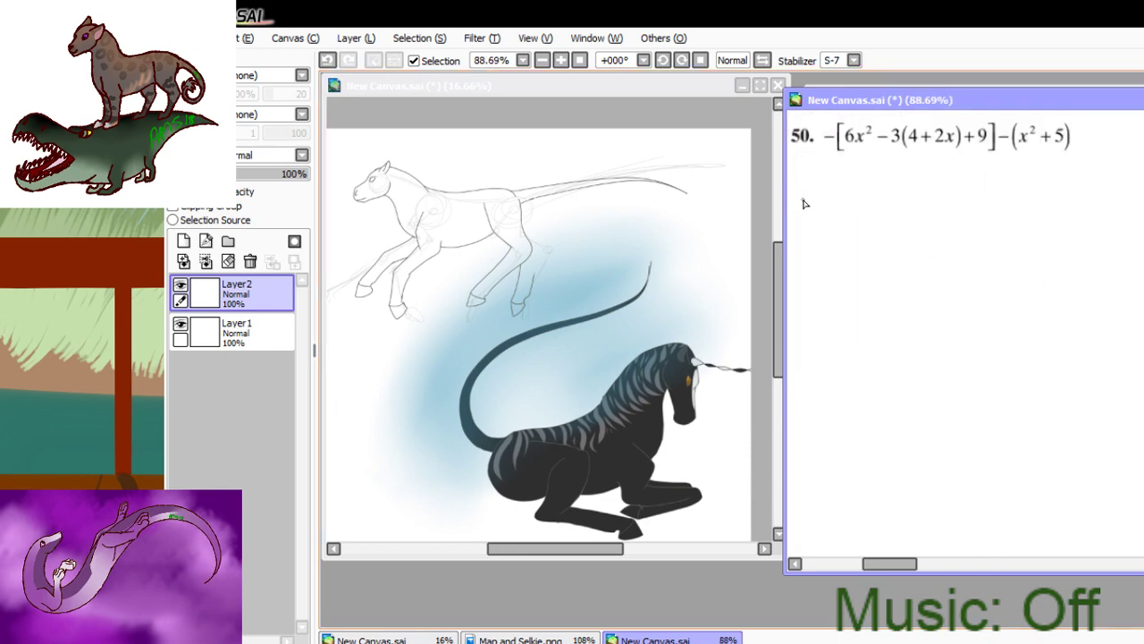
- Handwrite the first expansion line −6x² + 3(−4 − 2x) − 9 below the problem
{"action": "mouse_move", "coordinate": [796, 213]}
{"action": "left_mouse_down"}
{"action": "mouse_move", "coordinate": [824, 211]}
{"action": "mouse_move", "coordinate": [855, 238]}
{"action": "left_mouse_up"}
{"action": "mouse_move", "coordinate": [865, 215]}
{"action": "left_mouse_down"}
{"action": "mouse_move", "coordinate": [846, 239]}
{"action": "mouse_move", "coordinate": [881, 218]}
{"action": "mouse_move", "coordinate": [898, 226]}
{"action": "mouse_move", "coordinate": [891, 236]}
{"action": "left_mouse_up"}
{"action": "mouse_move", "coordinate": [913, 211]}
{"action": "left_mouse_down"}
{"action": "mouse_move", "coordinate": [925, 220]}
{"action": "mouse_move", "coordinate": [905, 243]}
{"action": "left_mouse_up"}
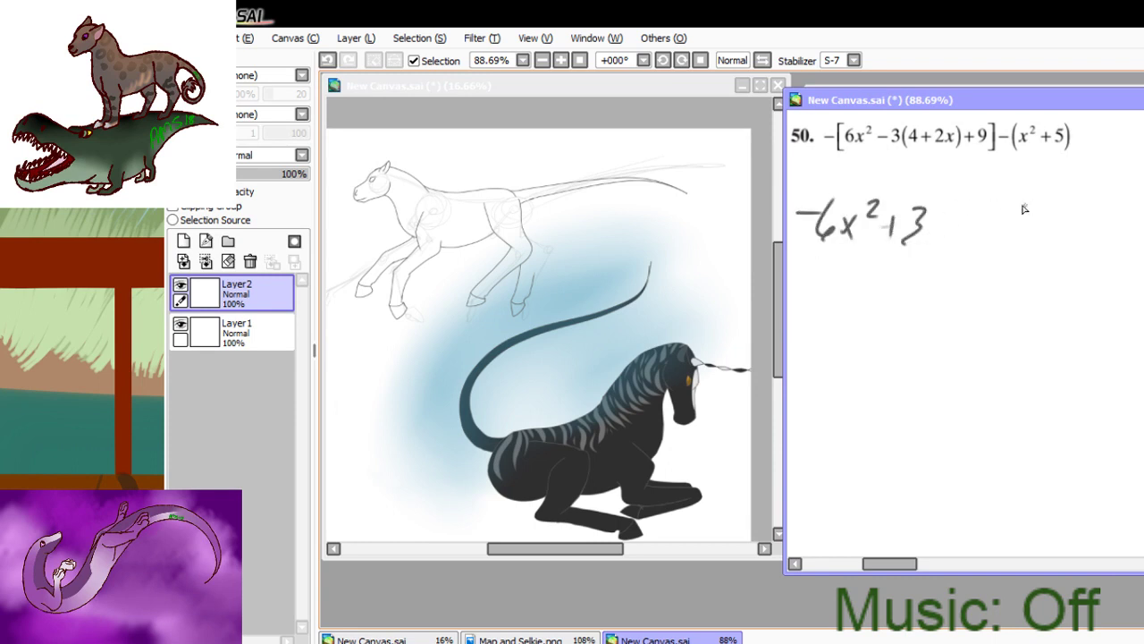
{"action": "mouse_move", "coordinate": [939, 194]}
{"action": "left_mouse_down"}
{"action": "mouse_move", "coordinate": [938, 240]}
{"action": "mouse_move", "coordinate": [964, 212]}
{"action": "mouse_move", "coordinate": [949, 242]}
{"action": "mouse_move", "coordinate": [1007, 234]}
{"action": "mouse_move", "coordinate": [989, 255]}
{"action": "left_mouse_up"}
{"action": "left_click_drag", "start_coordinate": [992, 229], "coordinate": [1012, 254]}
{"action": "mouse_move", "coordinate": [1016, 198]}
{"action": "left_mouse_down"}
{"action": "mouse_move", "coordinate": [1018, 263]}
{"action": "mouse_move", "coordinate": [1071, 213]}
{"action": "mouse_move", "coordinate": [1060, 240]}
{"action": "left_mouse_up"}
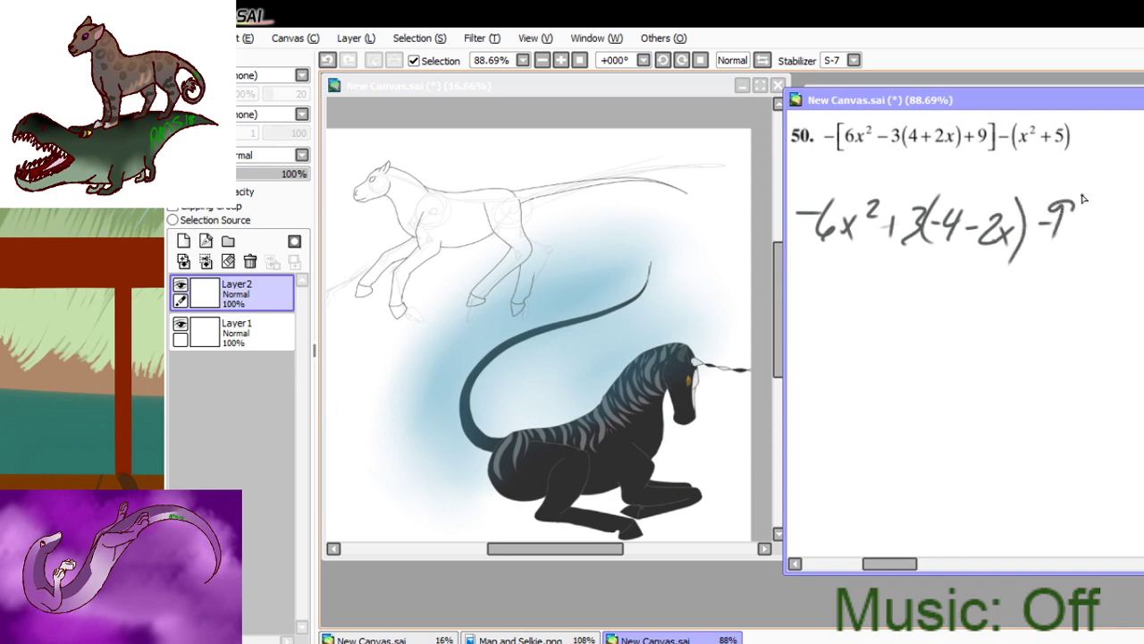
- Enclose the first line's expression in large parentheses and continue it with the −x² term
{"action": "left_click_drag", "start_coordinate": [1082, 178], "coordinate": [1029, 270]}
{"action": "mouse_move", "coordinate": [815, 175]}
{"action": "left_mouse_down"}
{"action": "mouse_move", "coordinate": [776, 211]}
{"action": "mouse_move", "coordinate": [779, 268]}
{"action": "left_mouse_up"}
{"action": "mouse_move", "coordinate": [1092, 215]}
{"action": "left_mouse_down"}
{"action": "mouse_move", "coordinate": [1113, 214]}
{"action": "mouse_move", "coordinate": [1107, 239]}
{"action": "left_mouse_up"}
{"action": "left_click_drag", "start_coordinate": [1118, 201], "coordinate": [1123, 242]}
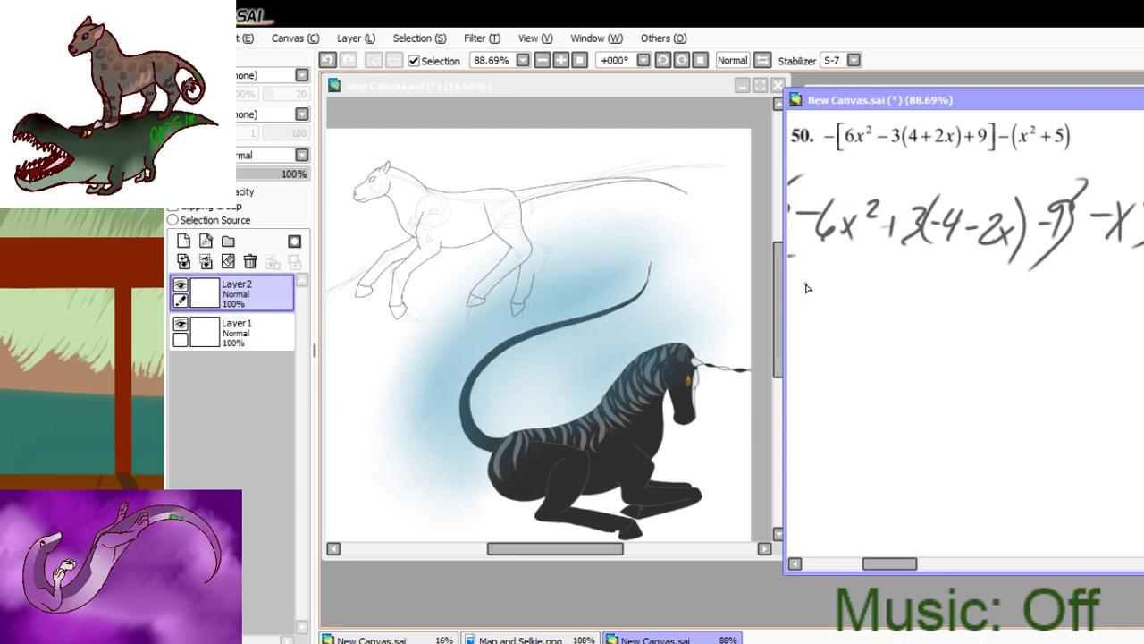
- Handwrite the second working line −6x² − 12 − 6x − 9 − x² with the remaining term at its end
{"action": "left_click_drag", "start_coordinate": [801, 298], "coordinate": [821, 294]}
{"action": "left_click_drag", "start_coordinate": [843, 281], "coordinate": [837, 309]}
{"action": "mouse_move", "coordinate": [857, 295]}
{"action": "left_mouse_down"}
{"action": "mouse_move", "coordinate": [866, 305]}
{"action": "mouse_move", "coordinate": [848, 316]}
{"action": "mouse_move", "coordinate": [878, 295]}
{"action": "mouse_move", "coordinate": [913, 312]}
{"action": "mouse_move", "coordinate": [962, 302]}
{"action": "mouse_move", "coordinate": [1010, 319]}
{"action": "mouse_move", "coordinate": [998, 322]}
{"action": "mouse_move", "coordinate": [1044, 304]}
{"action": "mouse_move", "coordinate": [1040, 319]}
{"action": "mouse_move", "coordinate": [1089, 309]}
{"action": "mouse_move", "coordinate": [1128, 320]}
{"action": "mouse_move", "coordinate": [1108, 326]}
{"action": "left_mouse_up"}
{"action": "left_click_drag", "start_coordinate": [1130, 293], "coordinate": [1143, 311]}
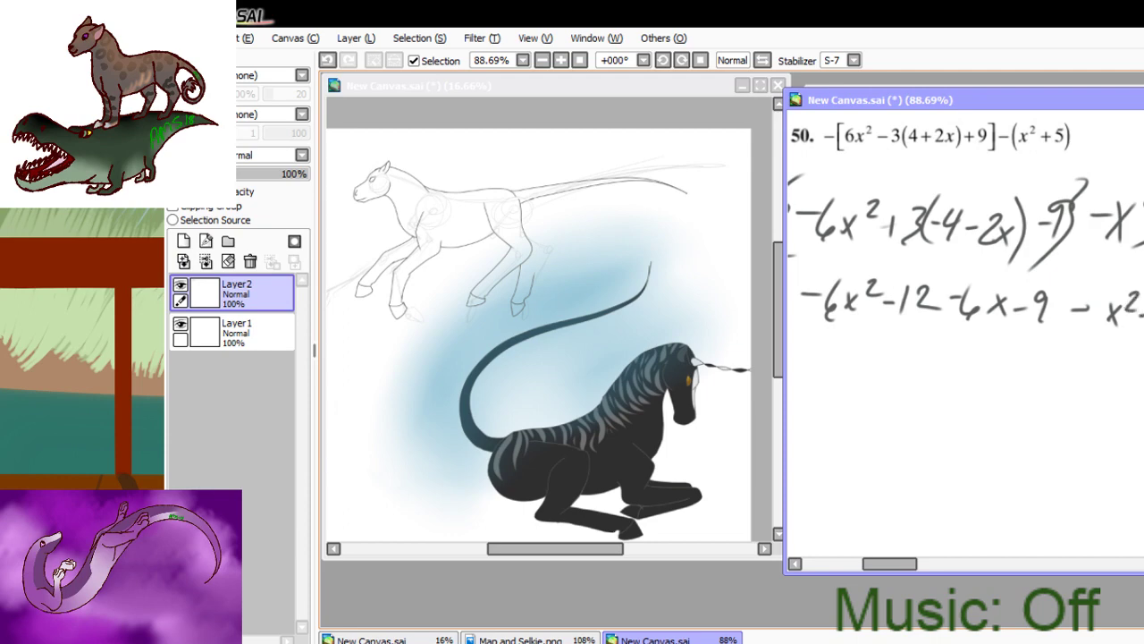
- Handwrite the third working line −7x² − 12 − 6x − 9 − 5, combining the x² terms and undoing the faulty strokes
{"action": "mouse_move", "coordinate": [798, 354]}
{"action": "left_mouse_down"}
{"action": "mouse_move", "coordinate": [853, 358]}
{"action": "mouse_move", "coordinate": [842, 334]}
{"action": "mouse_move", "coordinate": [833, 361]}
{"action": "left_mouse_up"}
{"action": "key", "text": "ctrl+z"}
{"action": "mouse_move", "coordinate": [867, 345]}
{"action": "left_mouse_down"}
{"action": "mouse_move", "coordinate": [853, 350]}
{"action": "mouse_move", "coordinate": [867, 359]}
{"action": "left_mouse_up"}
{"action": "mouse_move", "coordinate": [876, 332]}
{"action": "left_mouse_down"}
{"action": "mouse_move", "coordinate": [893, 338]}
{"action": "mouse_move", "coordinate": [885, 356]}
{"action": "left_mouse_up"}
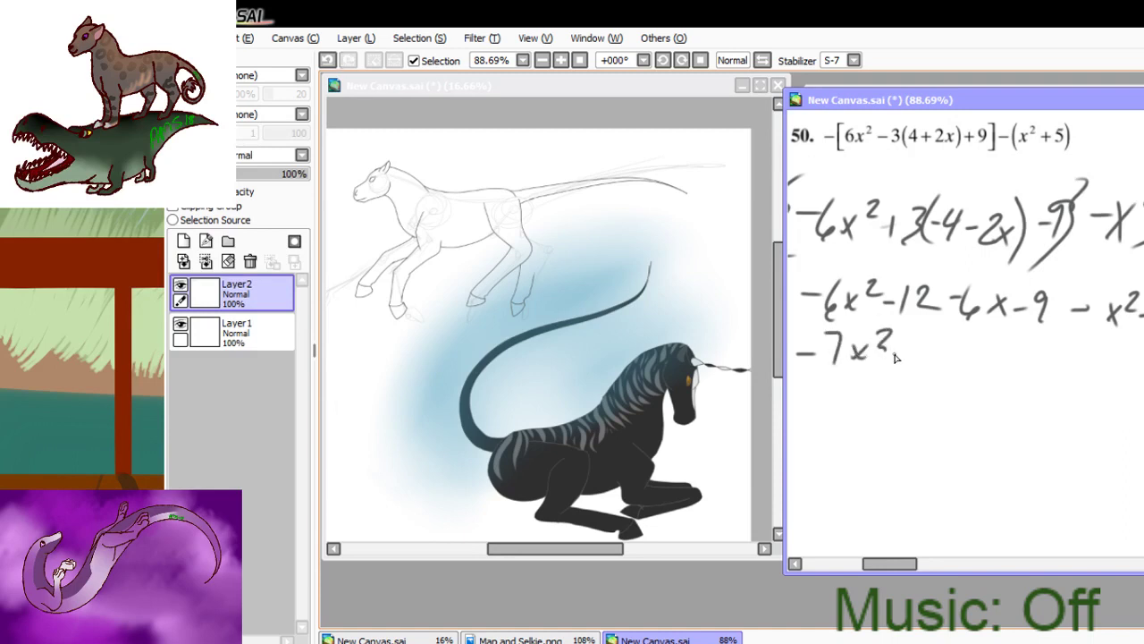
{"action": "mouse_move", "coordinate": [894, 352]}
{"action": "left_mouse_down"}
{"action": "mouse_move", "coordinate": [930, 361]}
{"action": "mouse_move", "coordinate": [946, 340]}
{"action": "mouse_move", "coordinate": [930, 361]}
{"action": "mouse_move", "coordinate": [967, 353]}
{"action": "mouse_move", "coordinate": [1005, 368]}
{"action": "mouse_move", "coordinate": [994, 370]}
{"action": "left_mouse_up"}
{"action": "key", "text": "ctrl+z"}
{"action": "mouse_move", "coordinate": [1044, 343]}
{"action": "left_mouse_down"}
{"action": "mouse_move", "coordinate": [1039, 370]}
{"action": "mouse_move", "coordinate": [1079, 357]}
{"action": "mouse_move", "coordinate": [1097, 368]}
{"action": "mouse_move", "coordinate": [1062, 379]}
{"action": "left_mouse_up"}
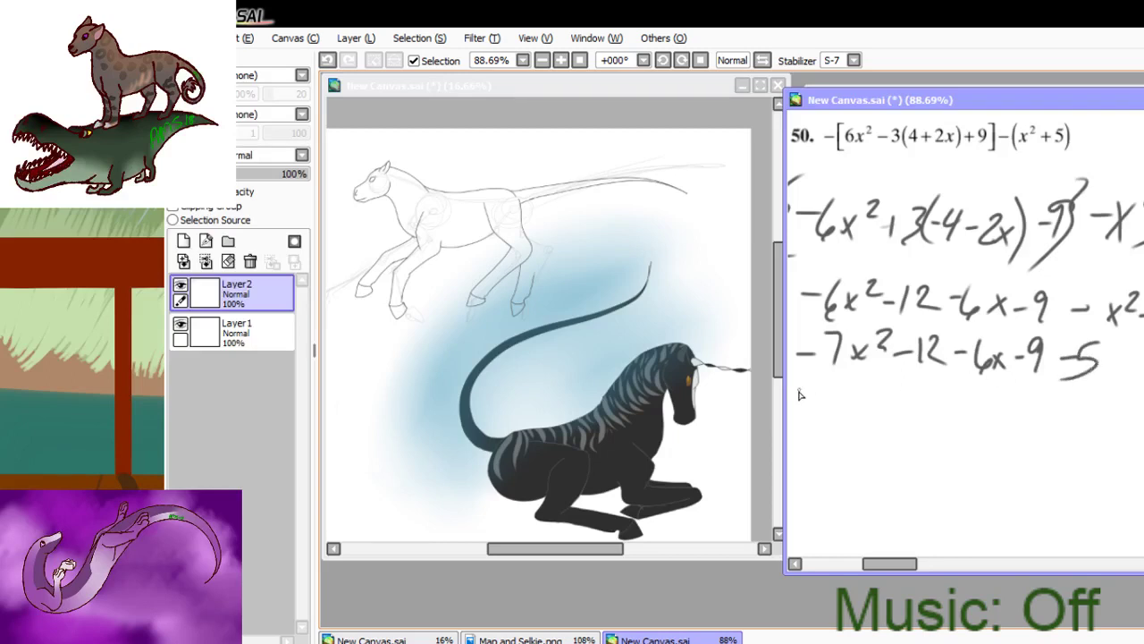